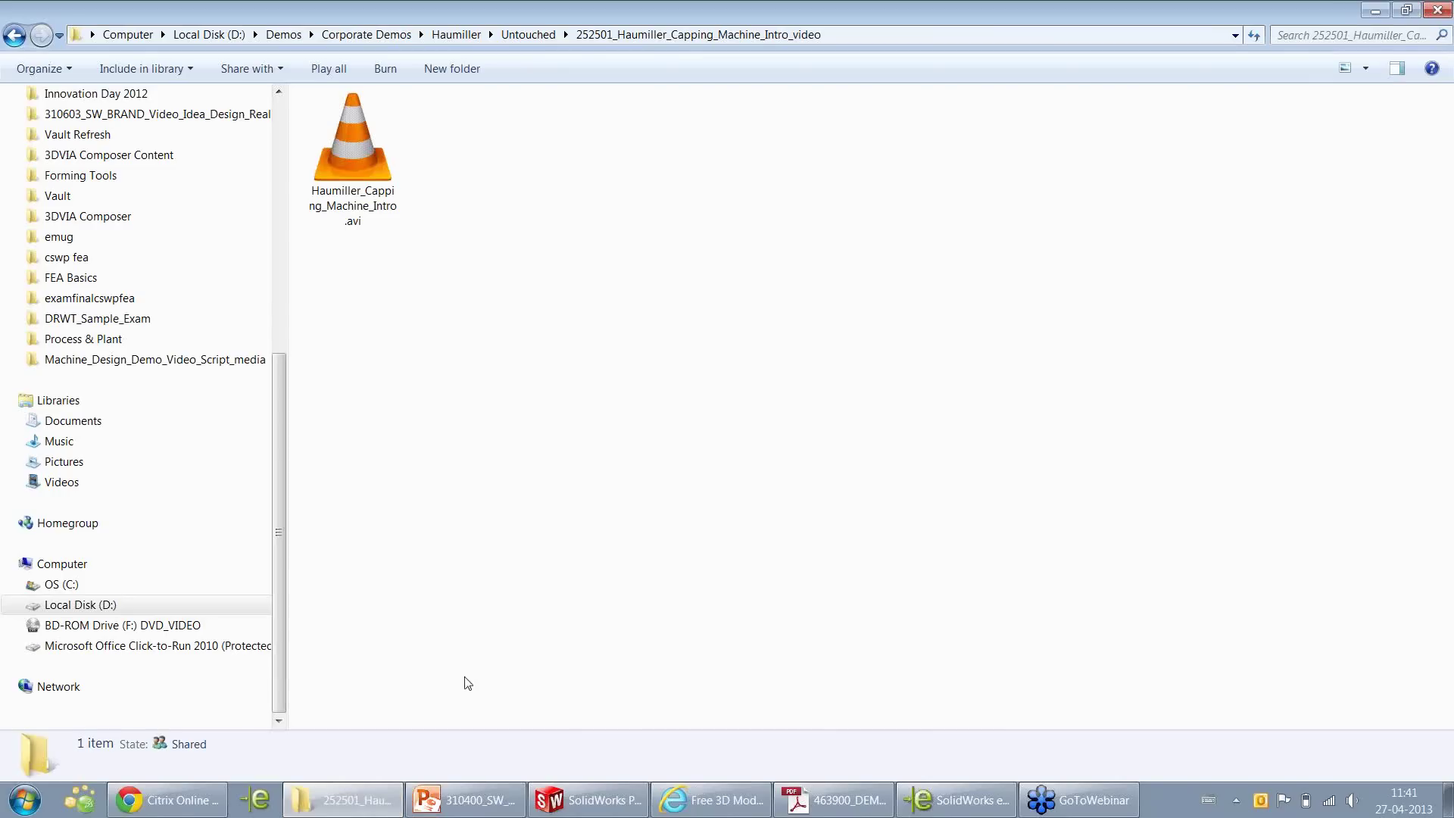
Switch to Adobe Reader, read through both pages of the Haumiller flip-top closures brochure, and close it
{"action": "left_click", "coordinate": [839, 795]}
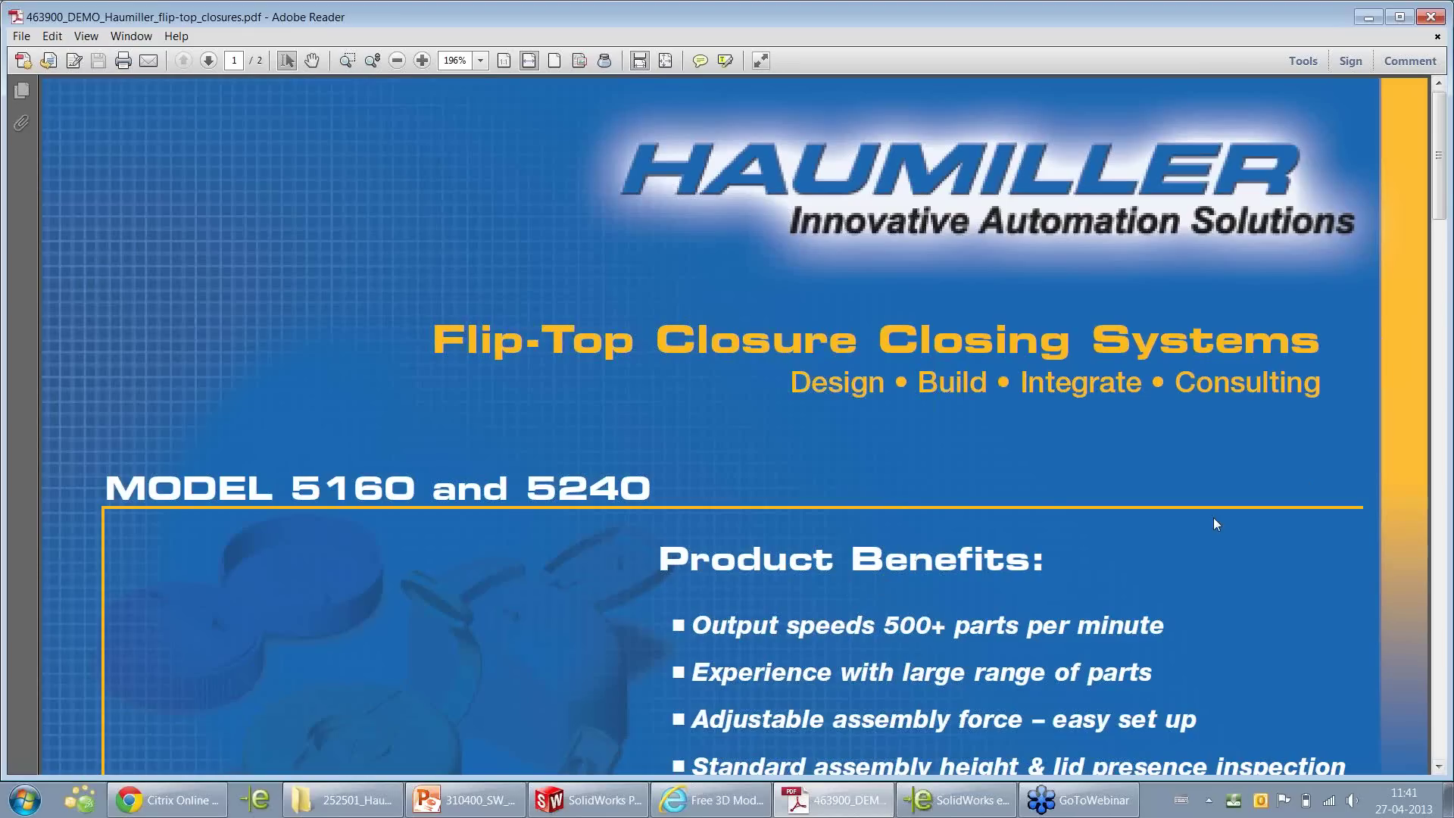
{"action": "scroll", "coordinate": [1143, 546], "scroll_direction": "down", "scroll_amount": 1}
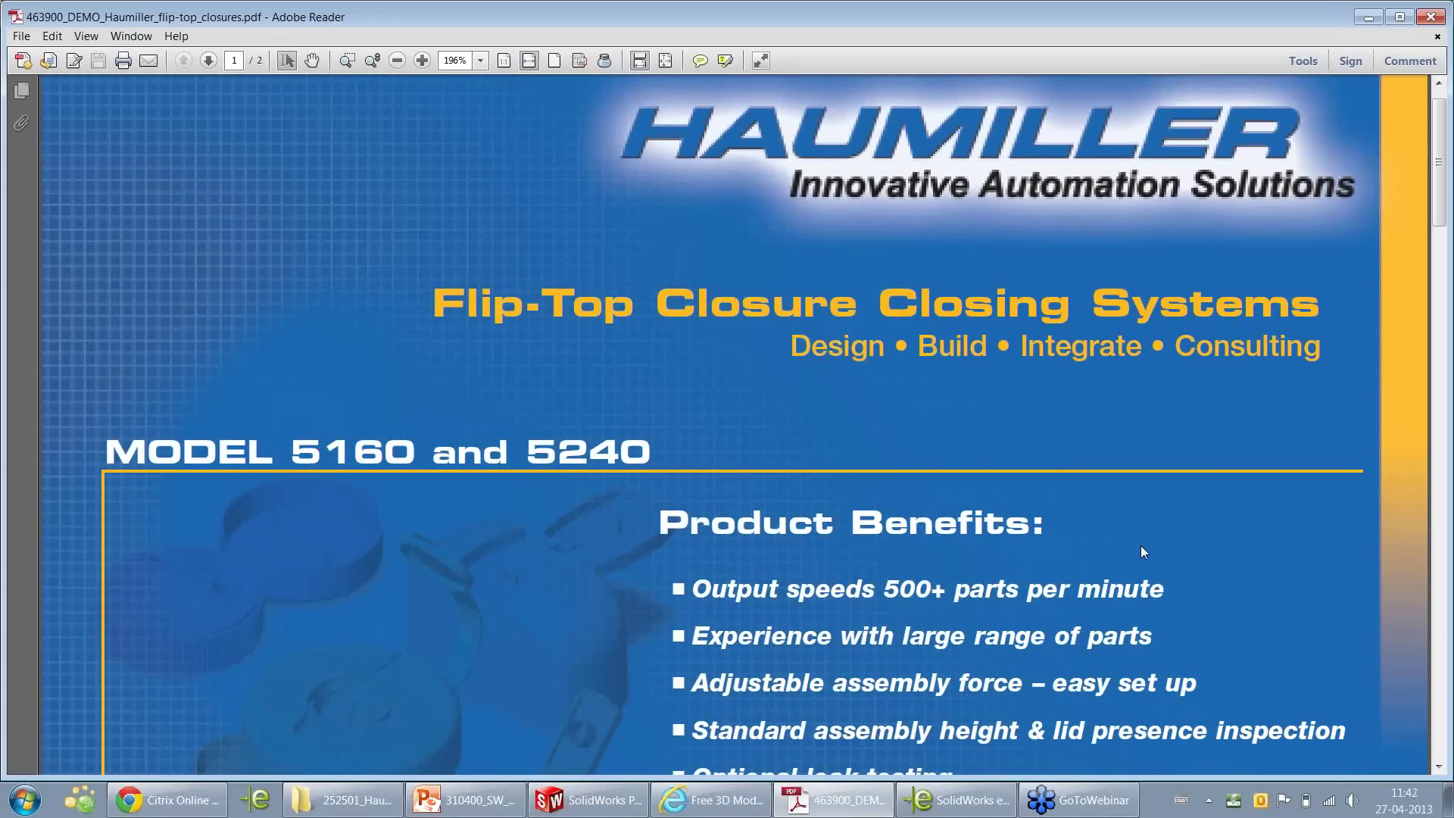
{"action": "scroll", "coordinate": [1140, 545], "scroll_direction": "down", "scroll_amount": 9}
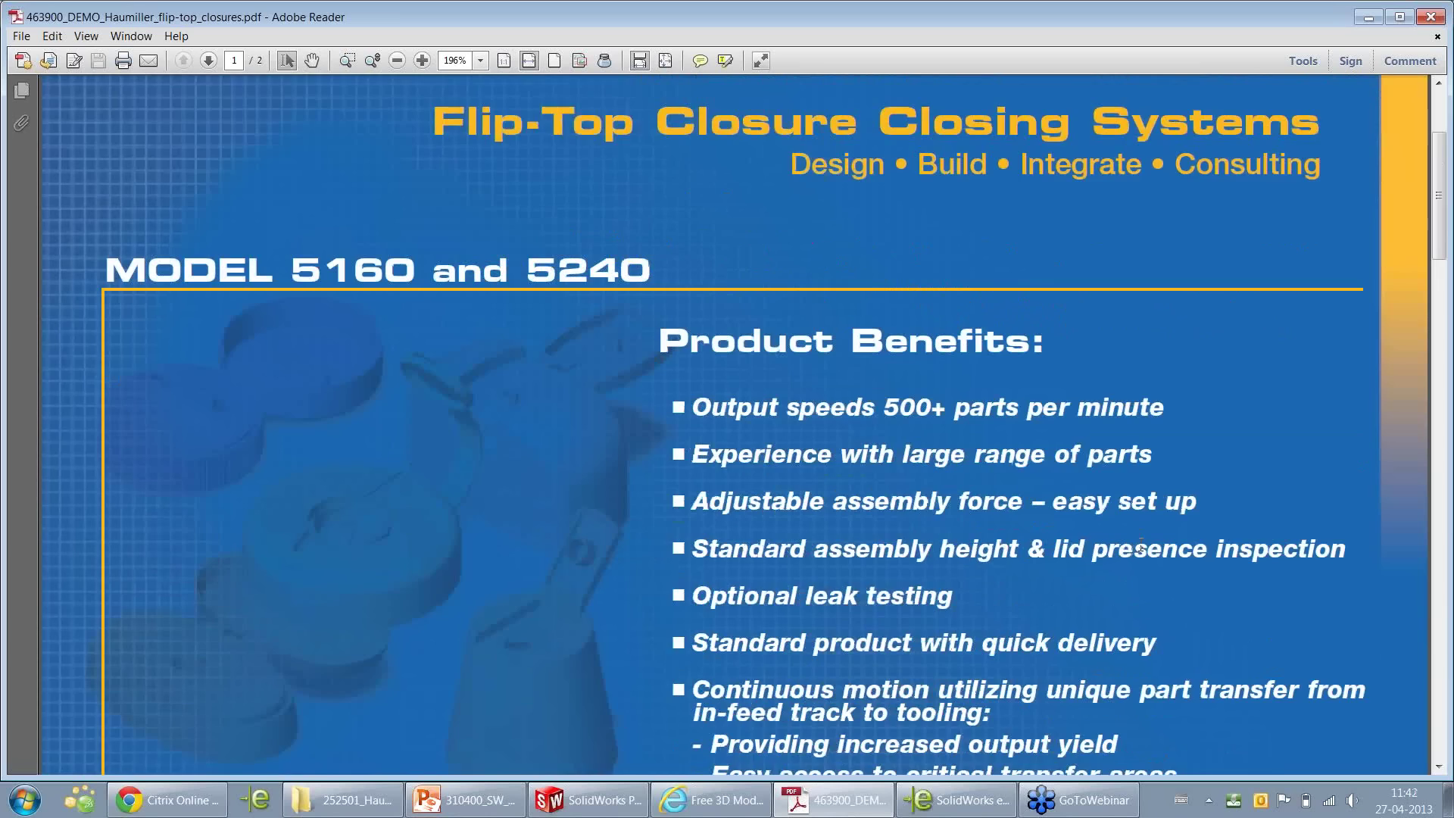
{"action": "scroll", "coordinate": [1140, 545], "scroll_direction": "down", "scroll_amount": 10}
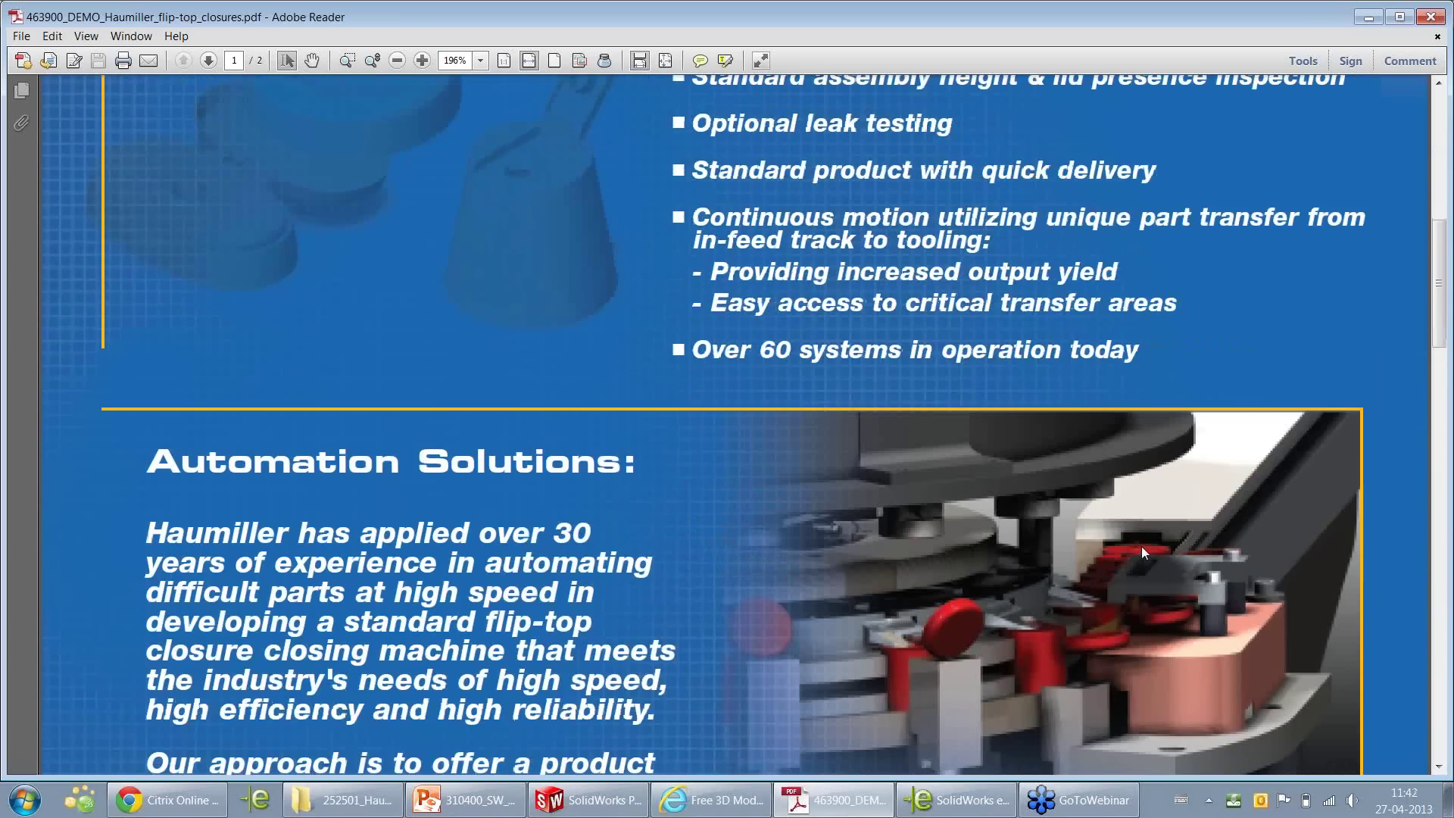
{"action": "scroll", "coordinate": [1142, 547], "scroll_direction": "down", "scroll_amount": 5}
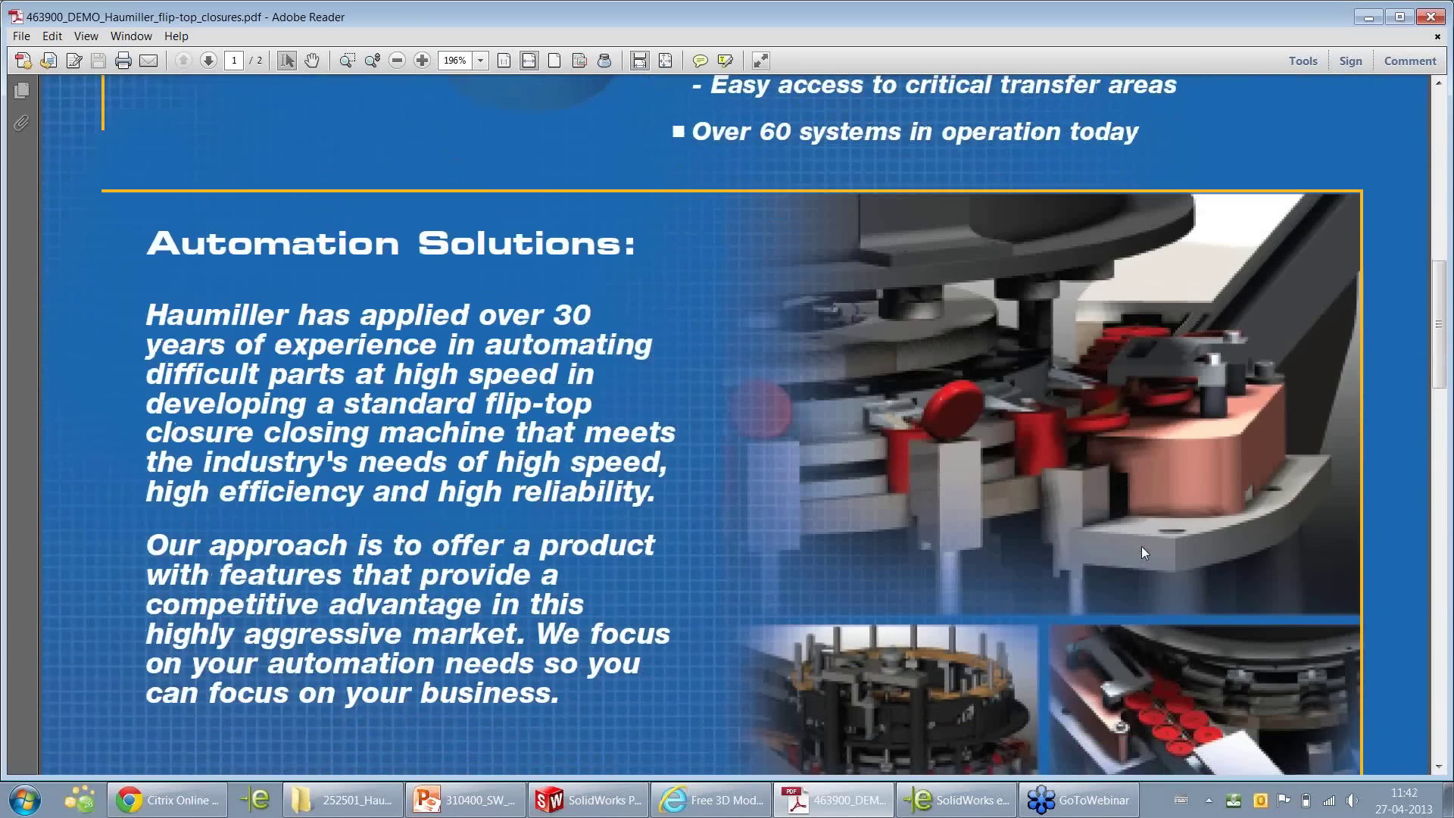
{"action": "scroll", "coordinate": [1141, 547], "scroll_direction": "down", "scroll_amount": 2}
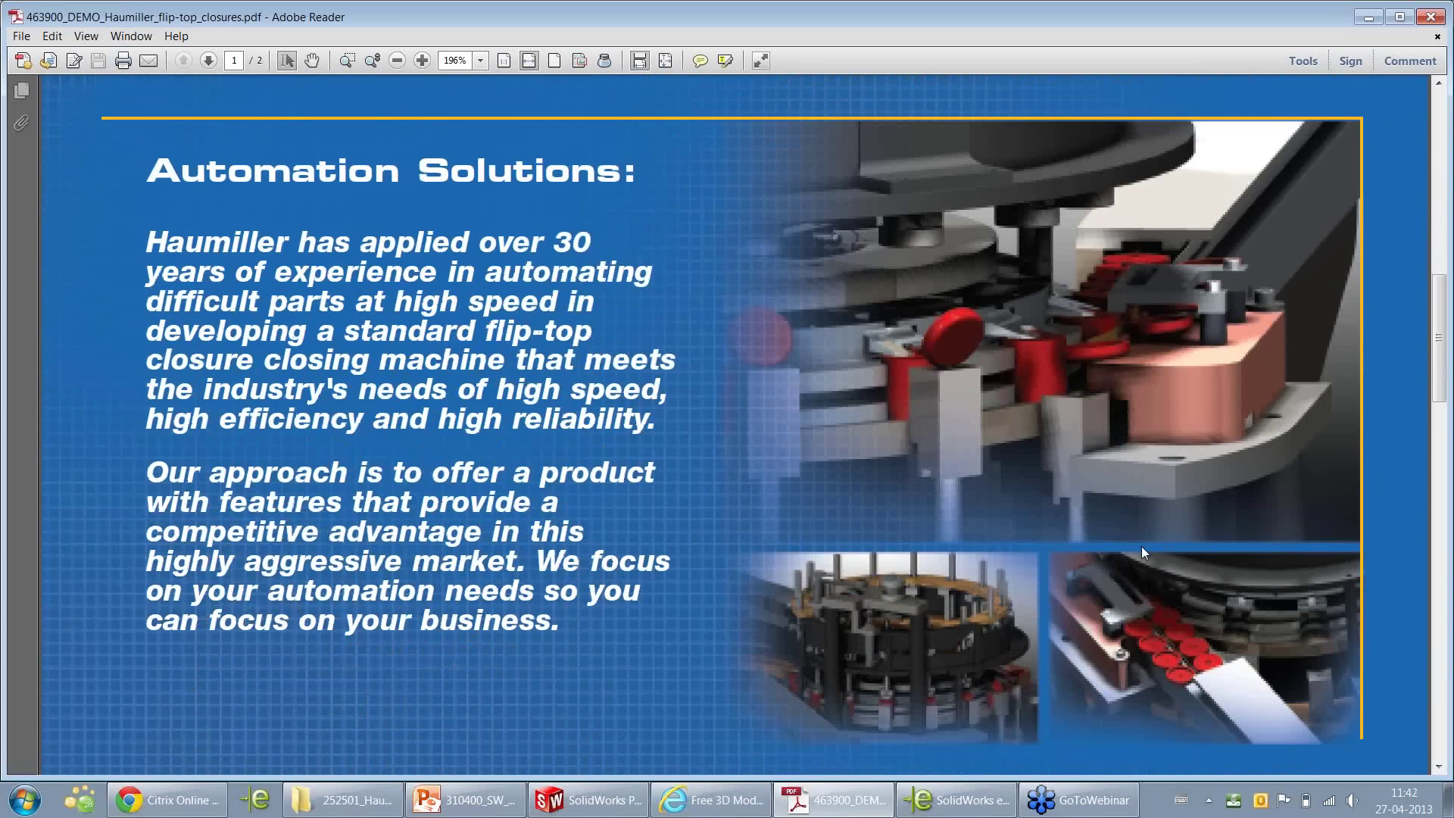
{"action": "scroll", "coordinate": [1142, 547], "scroll_direction": "down", "scroll_amount": 20}
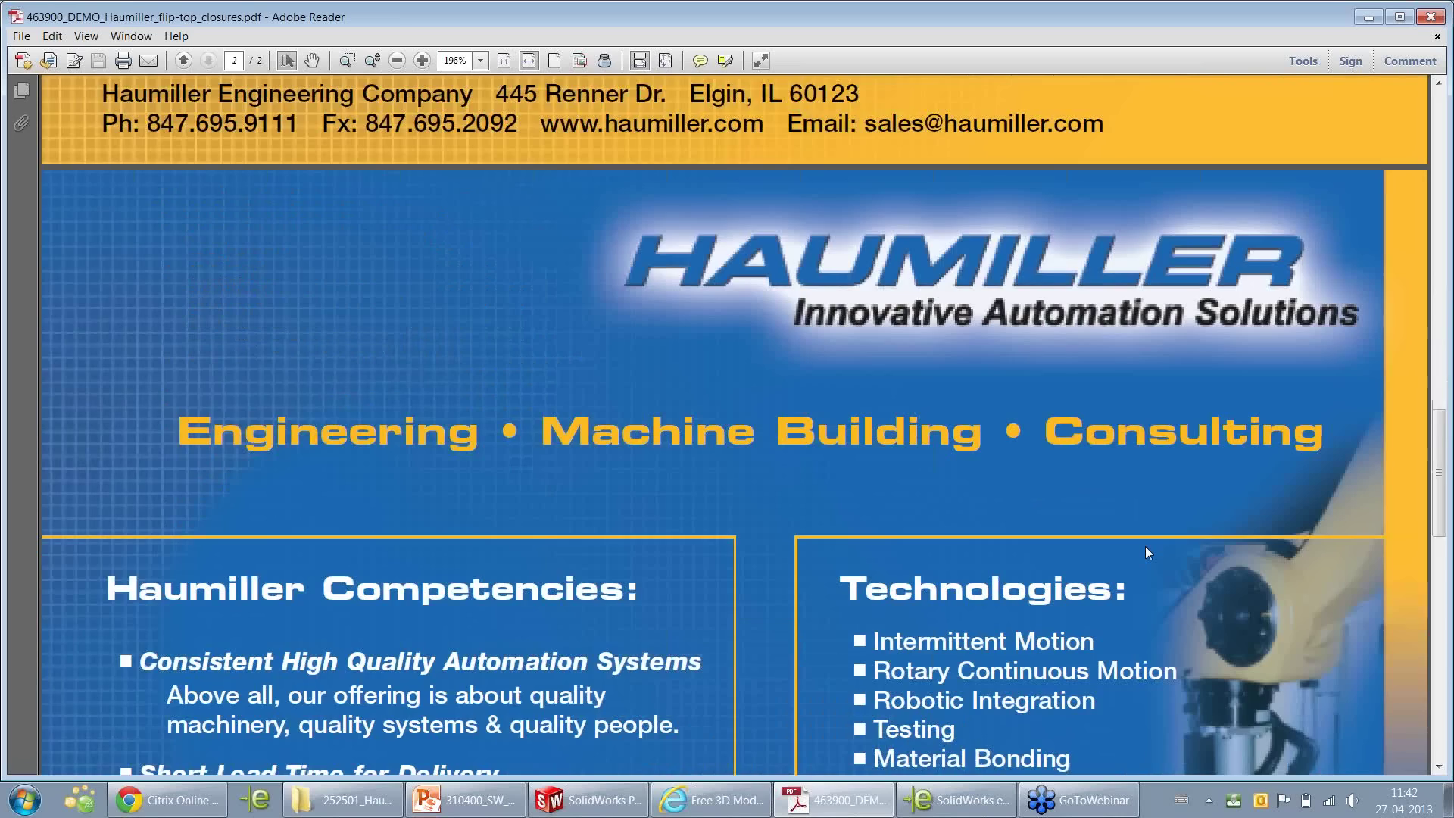
{"action": "scroll", "coordinate": [1144, 547], "scroll_direction": "down", "scroll_amount": 7}
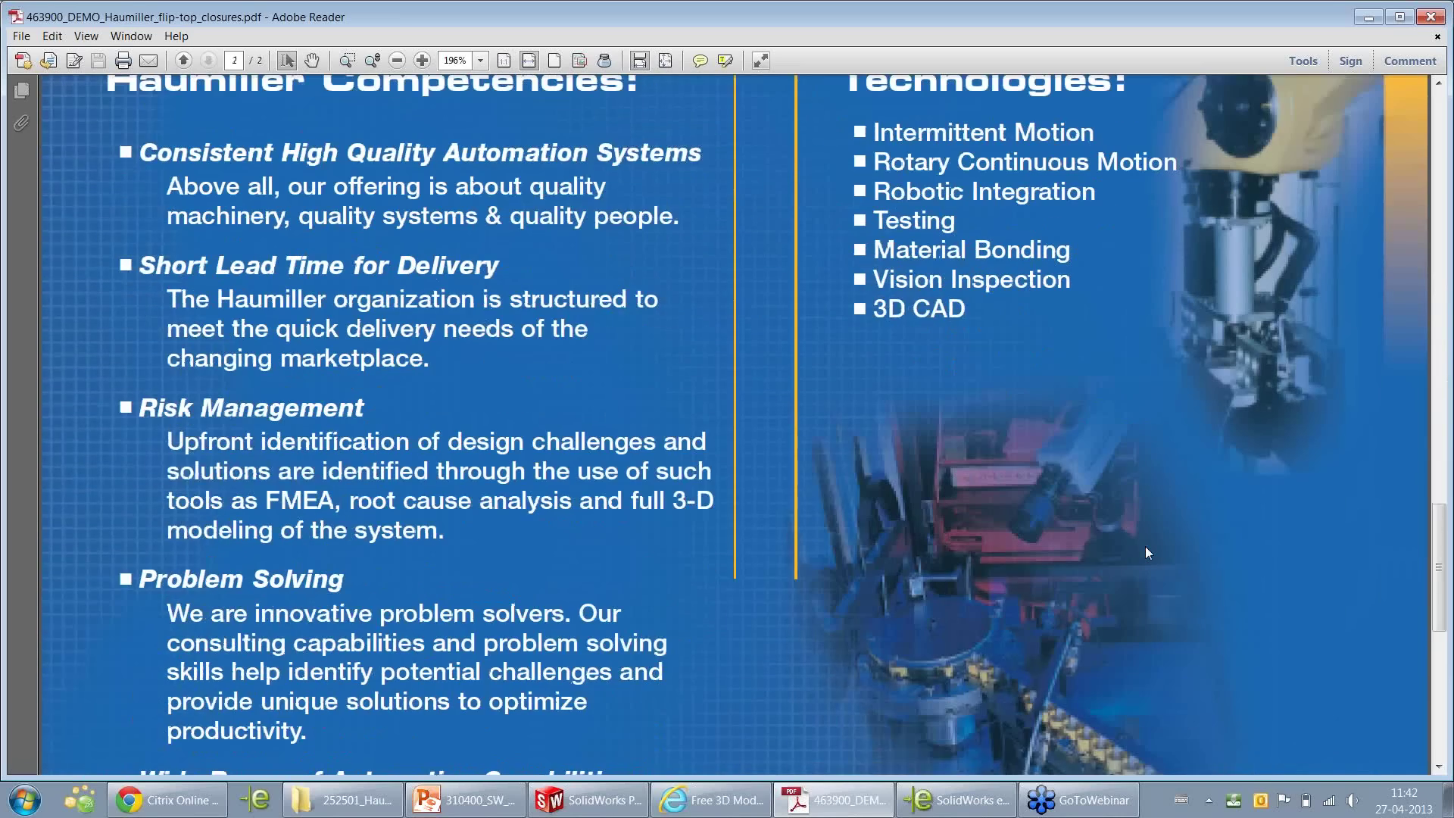
{"action": "scroll", "coordinate": [1145, 552], "scroll_direction": "down", "scroll_amount": 9}
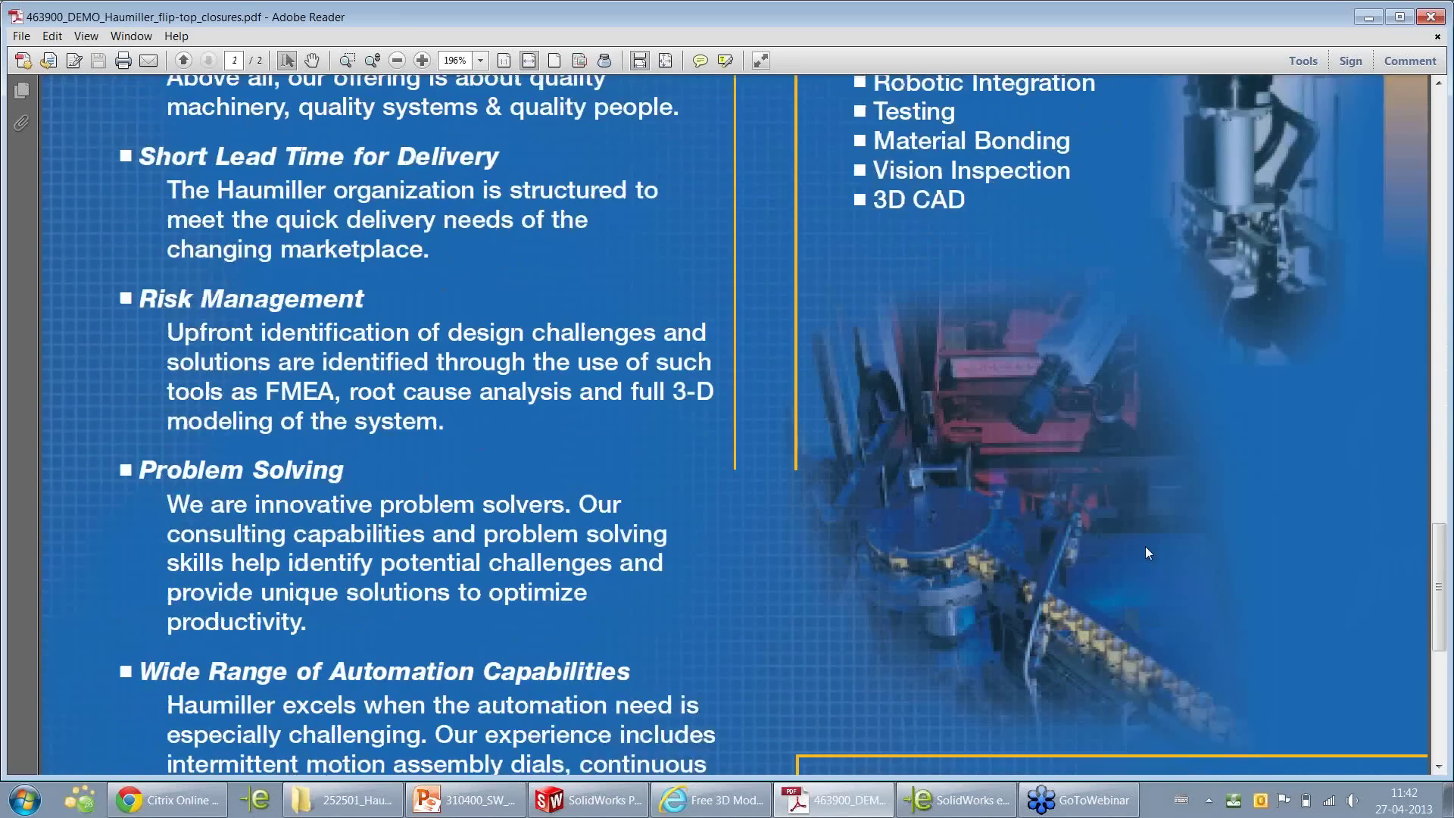
{"action": "scroll", "coordinate": [1145, 552], "scroll_direction": "down", "scroll_amount": 10}
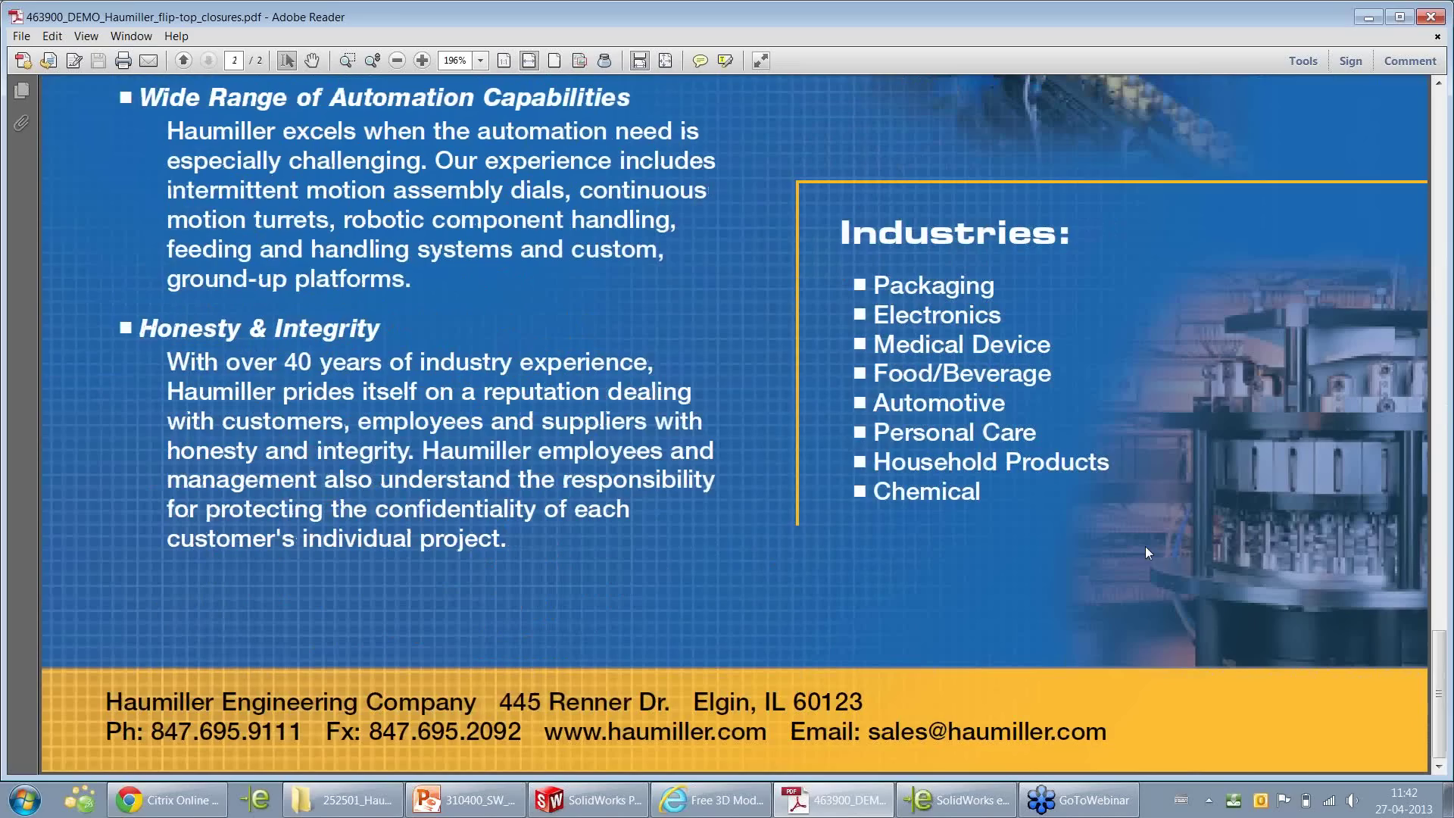
{"action": "left_click", "coordinate": [1438, 22]}
Play Haumiller_Capping_Machine_Intro.avi in full screen to watch the capping machine, then close the player
{"action": "double_click", "coordinate": [357, 198]}
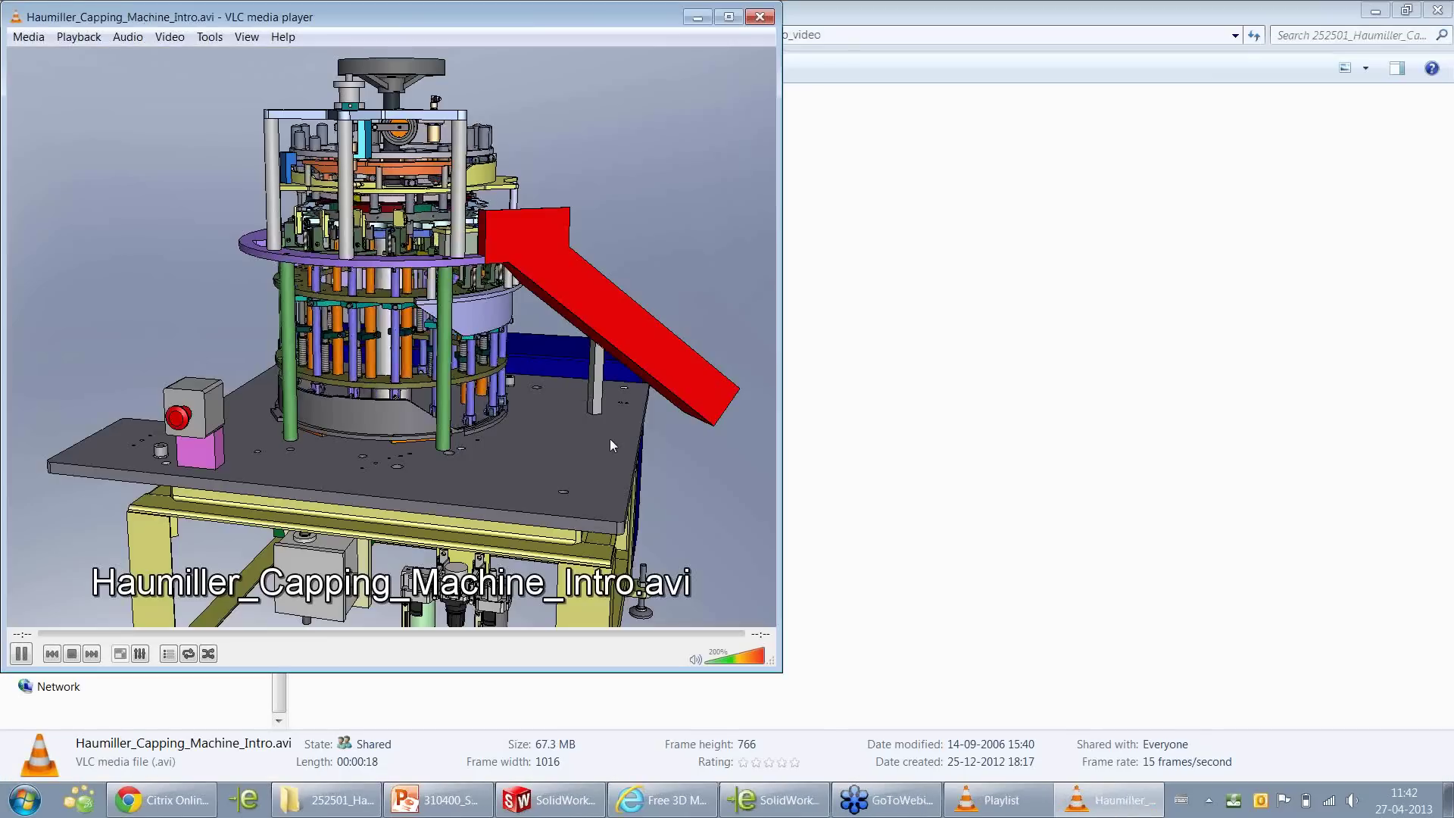
{"action": "double_click", "coordinate": [611, 438]}
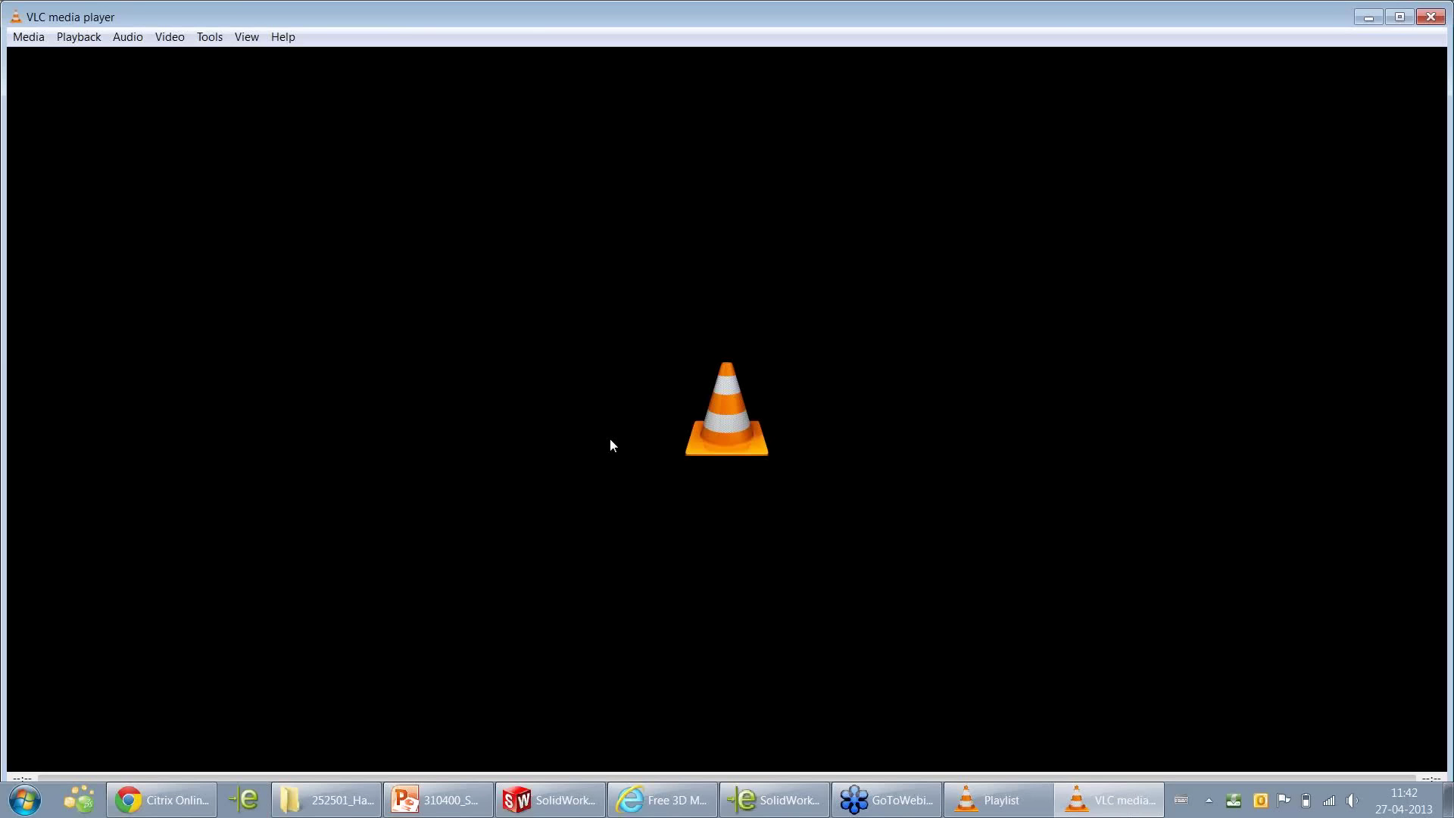
{"action": "key", "text": "space"}
{"action": "key", "text": "space"}
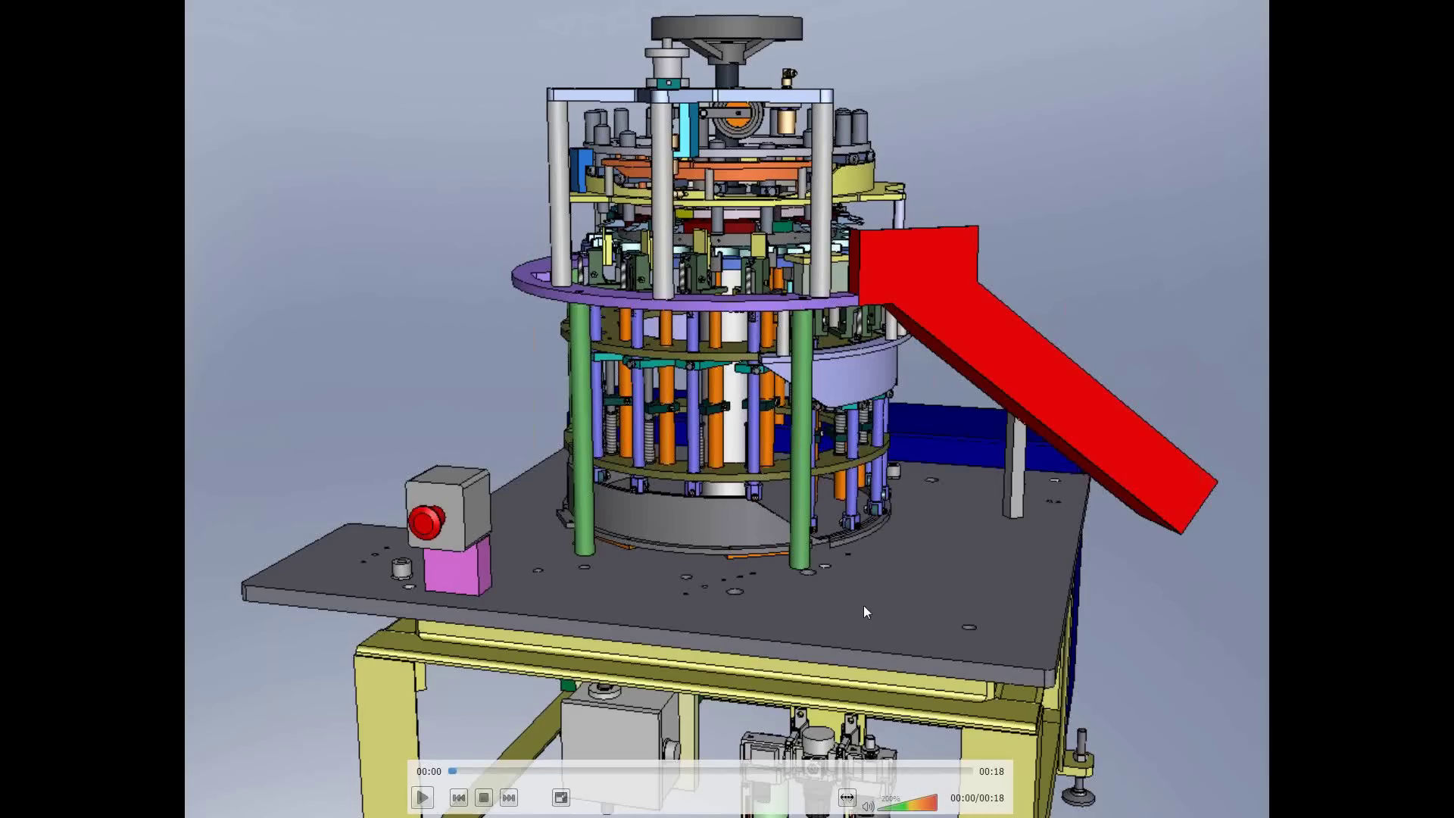
{"action": "double_click", "coordinate": [856, 566]}
{"action": "left_click", "coordinate": [763, 17]}
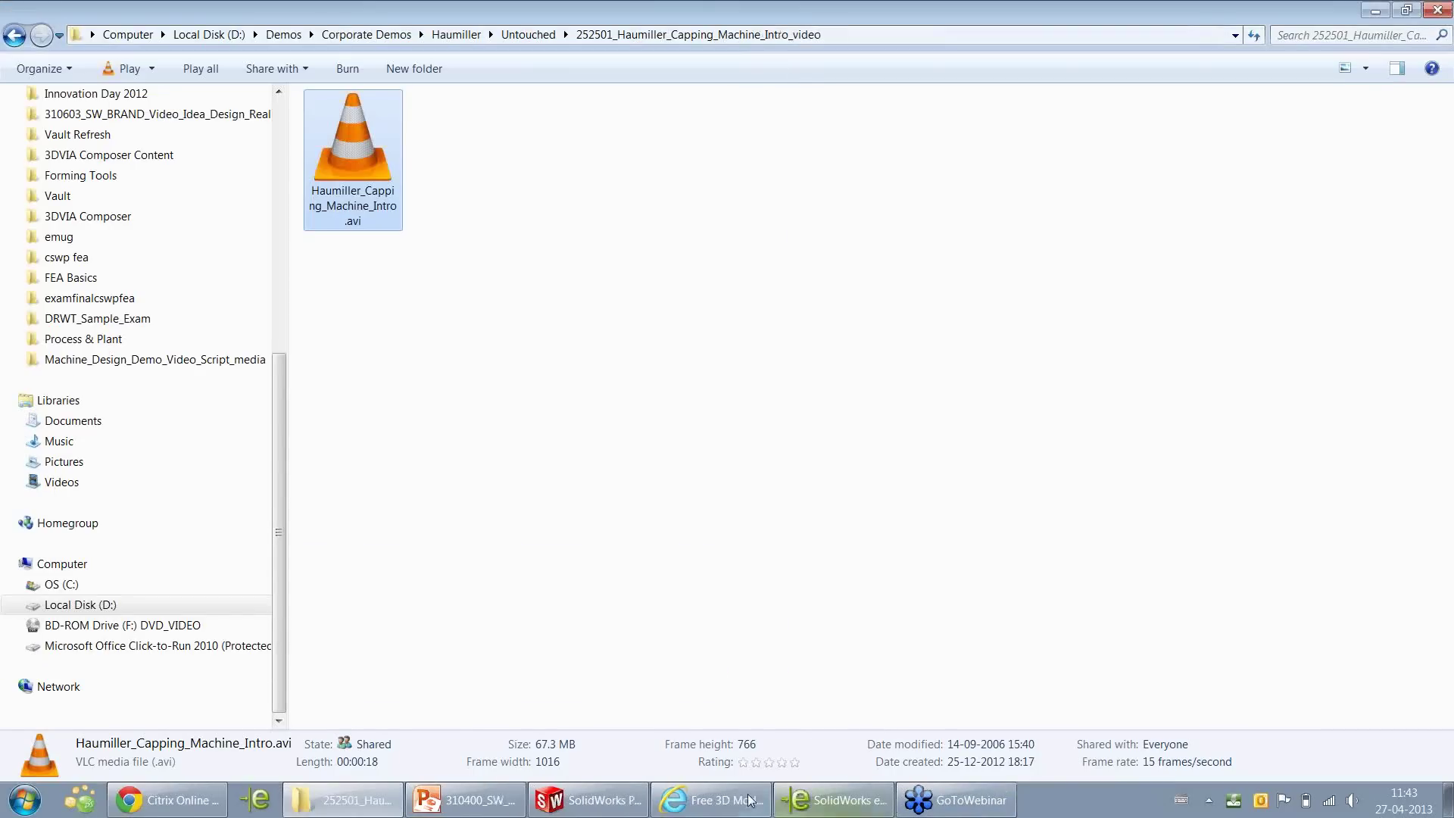
Switch to the _699-0200 drawing in SolidWorks, view its assembly, and minimize both document windows
{"action": "mouse_move", "coordinate": [626, 810]}
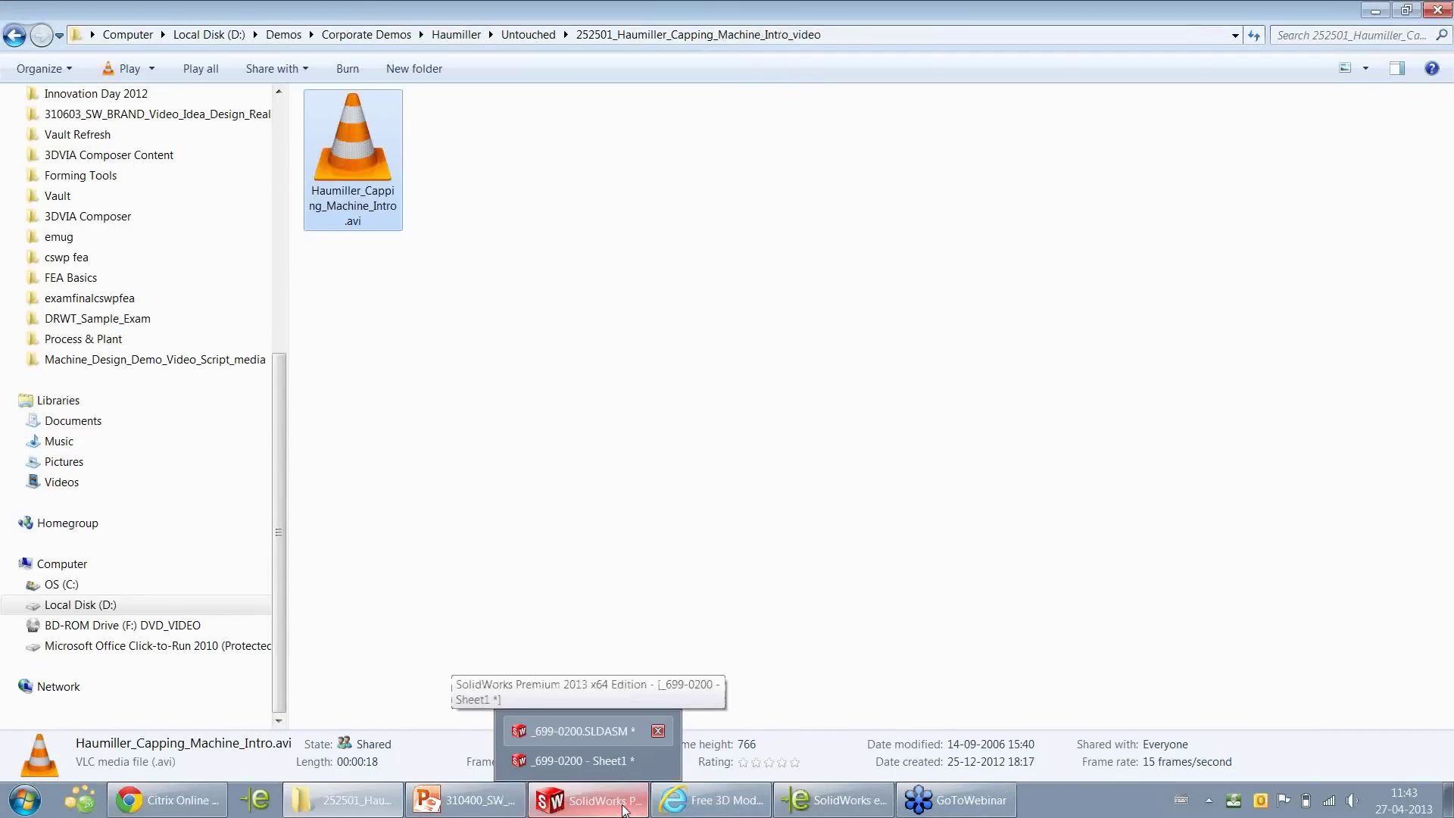
{"action": "left_click", "coordinate": [580, 760]}
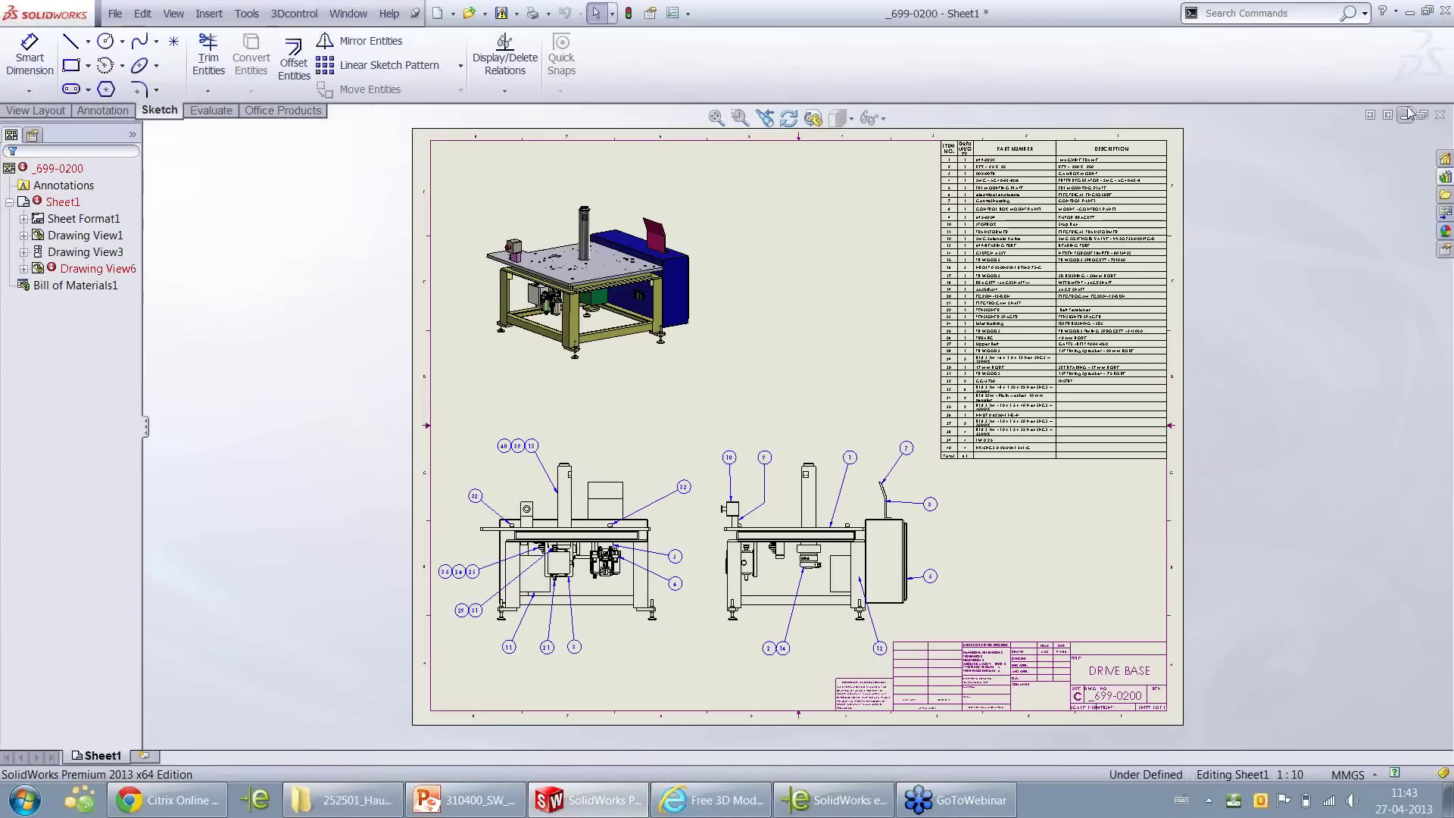
{"action": "left_click", "coordinate": [1422, 115]}
{"action": "left_click", "coordinate": [1311, 121]}
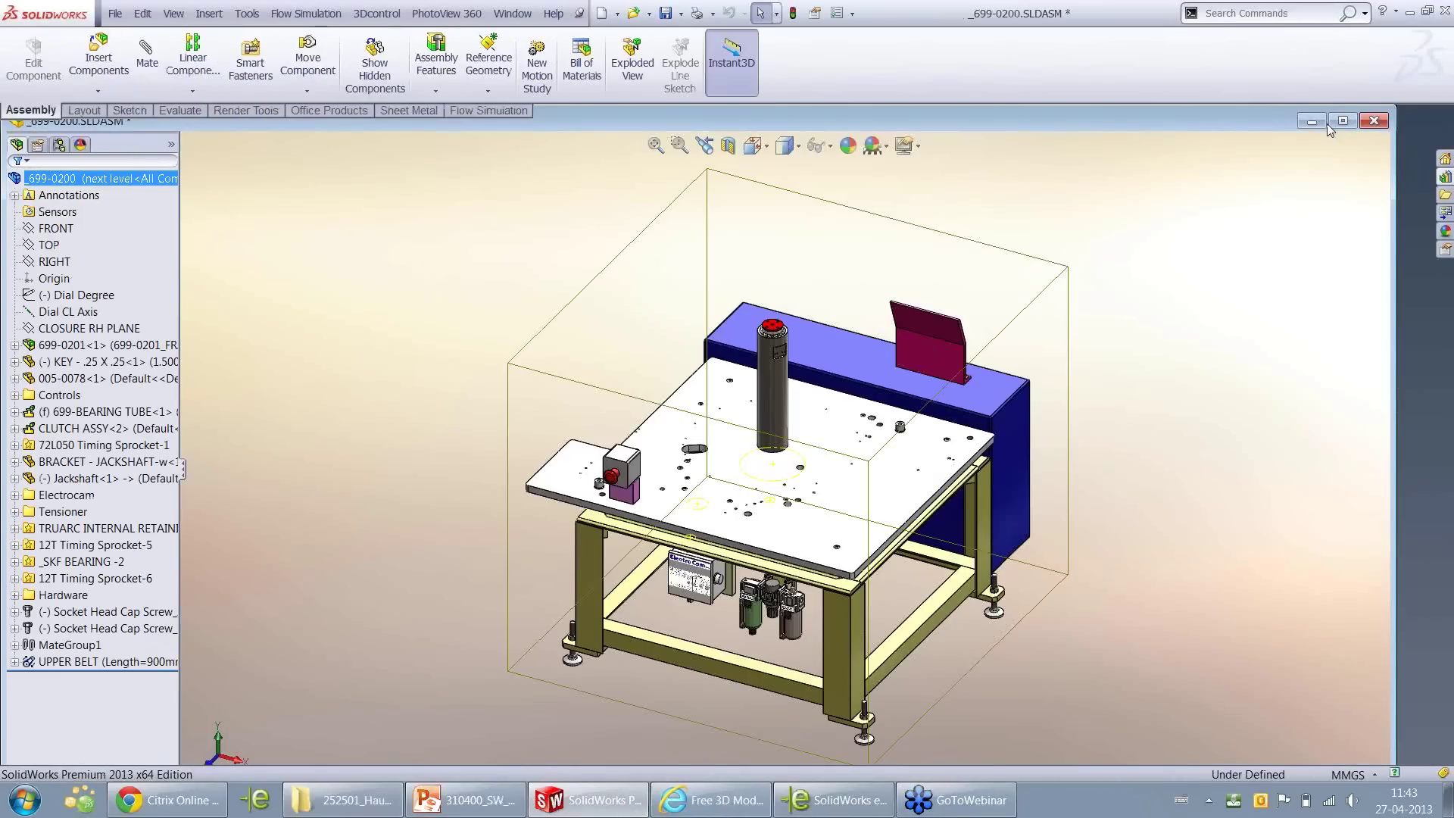
{"action": "left_click", "coordinate": [1326, 124]}
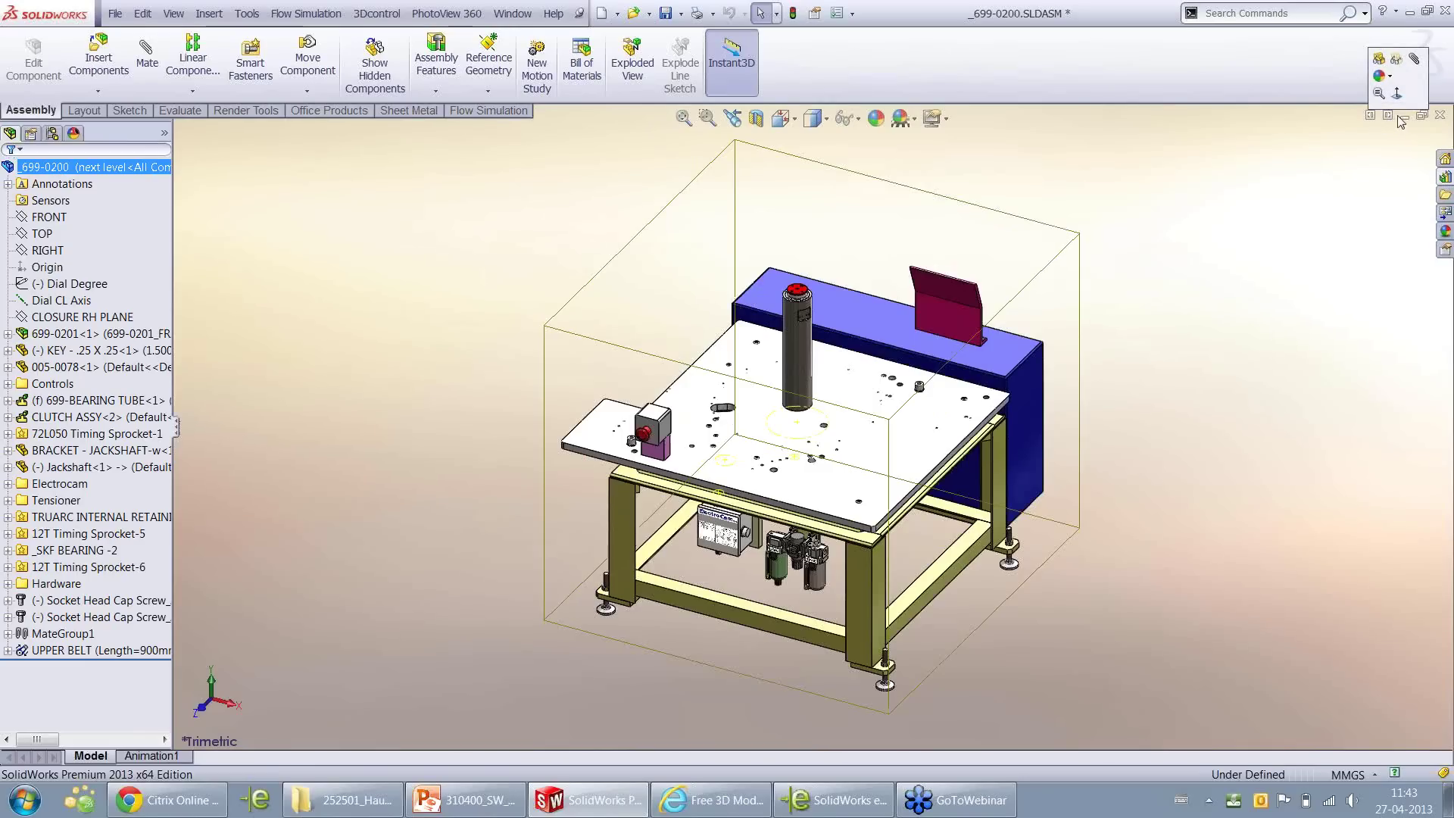
{"action": "left_click", "coordinate": [1405, 117]}
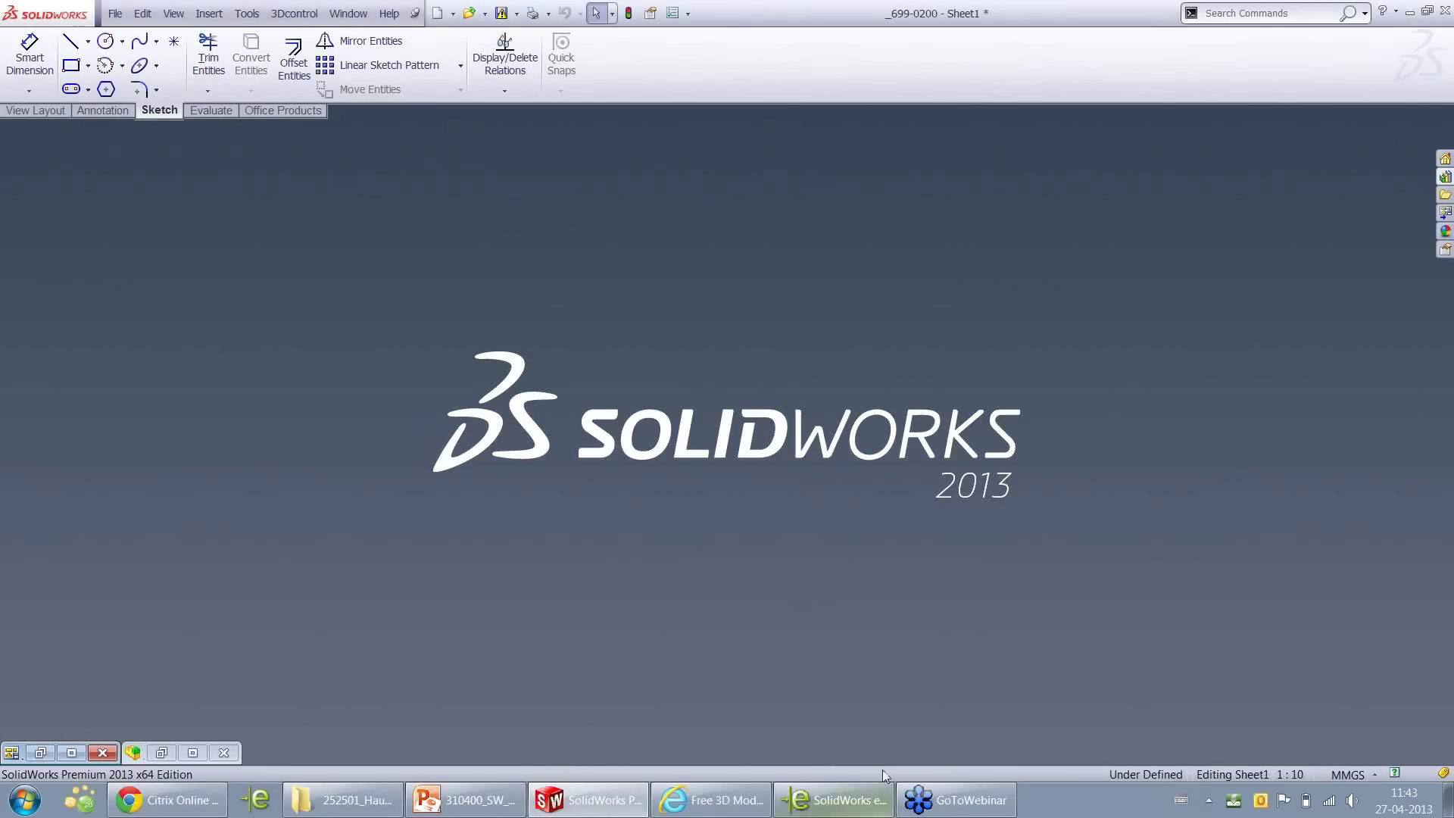
Switch to eDrawings, examine the bill of materials on the _699-0200 drawing, and return to the full sheet
{"action": "left_click", "coordinate": [819, 811]}
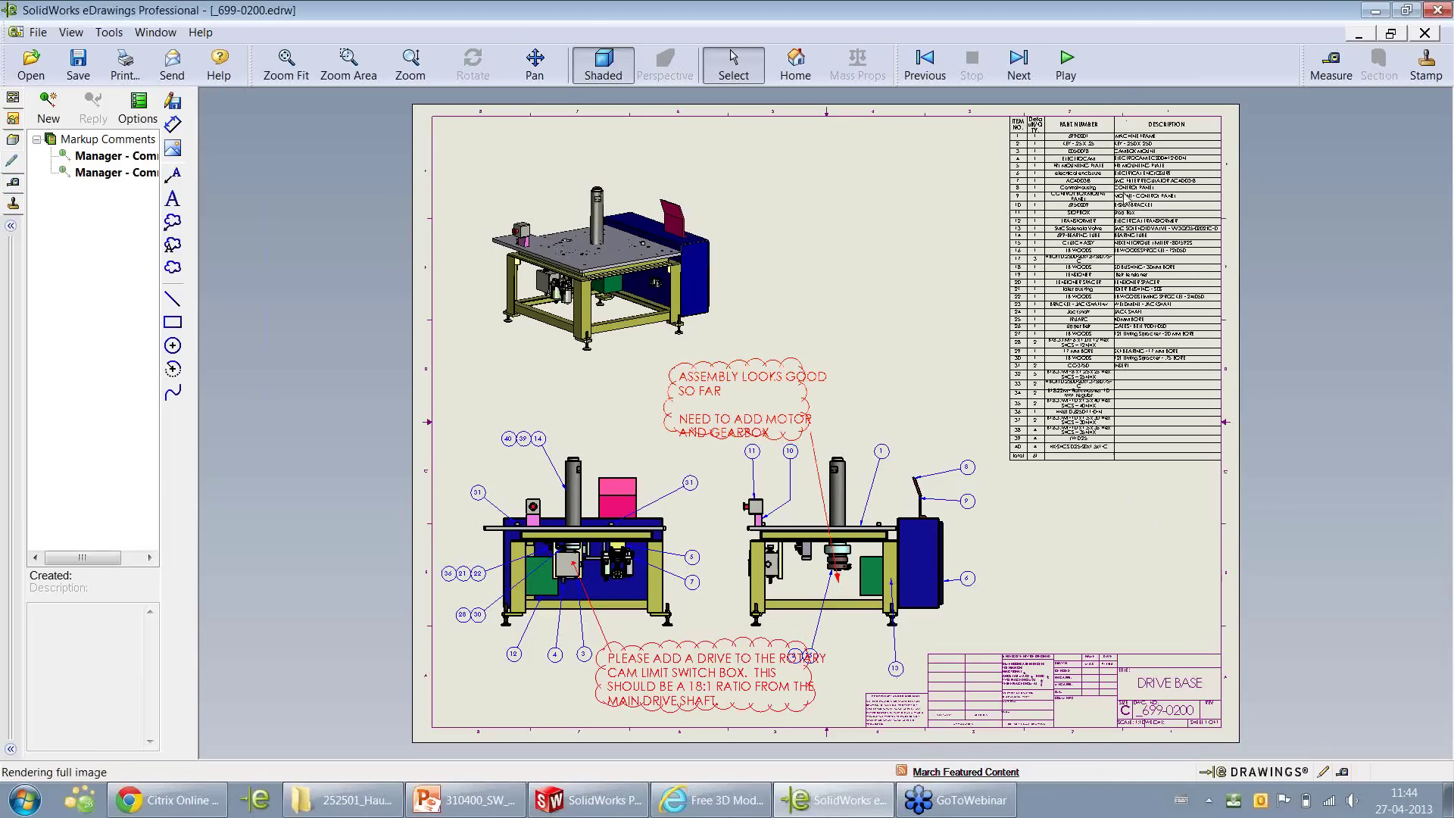
{"action": "scroll", "coordinate": [1283, 216], "scroll_direction": "down", "scroll_amount": 3}
{"action": "scroll", "coordinate": [1107, 417], "scroll_direction": "down", "scroll_amount": 3}
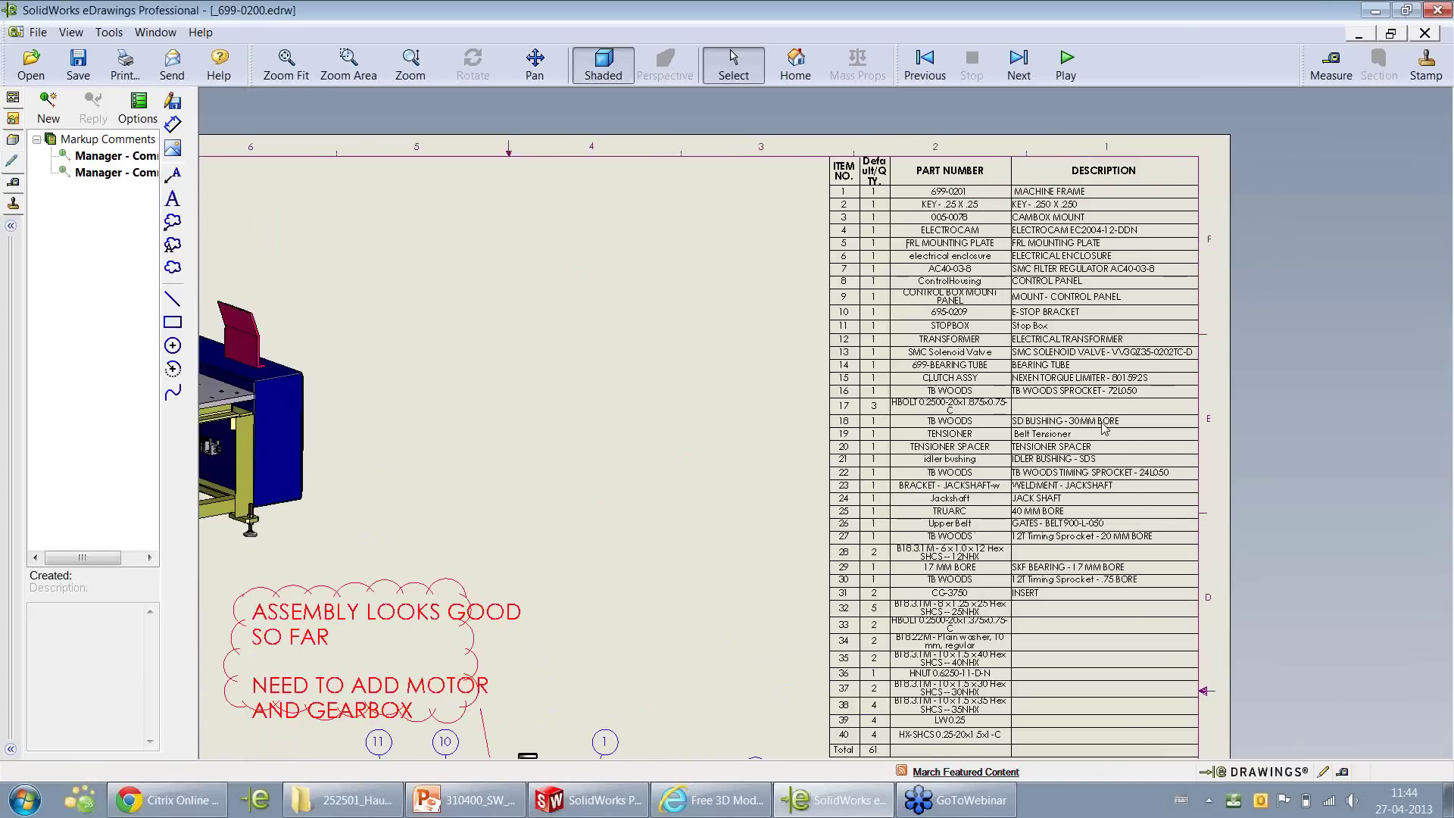
{"action": "middle_click_drag", "start_coordinate": [1029, 481], "coordinate": [1078, 356]}
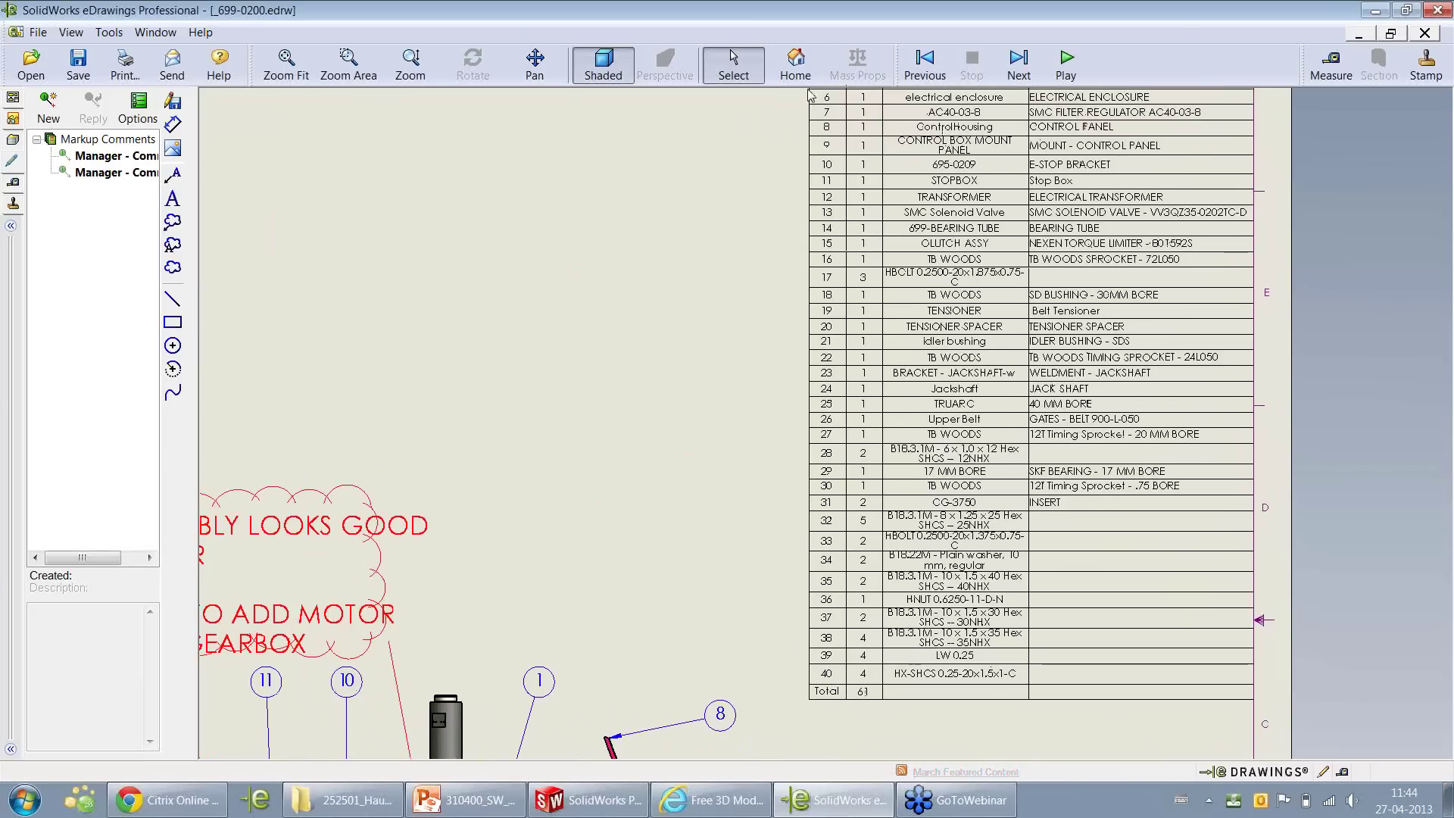
{"action": "left_click", "coordinate": [795, 64]}
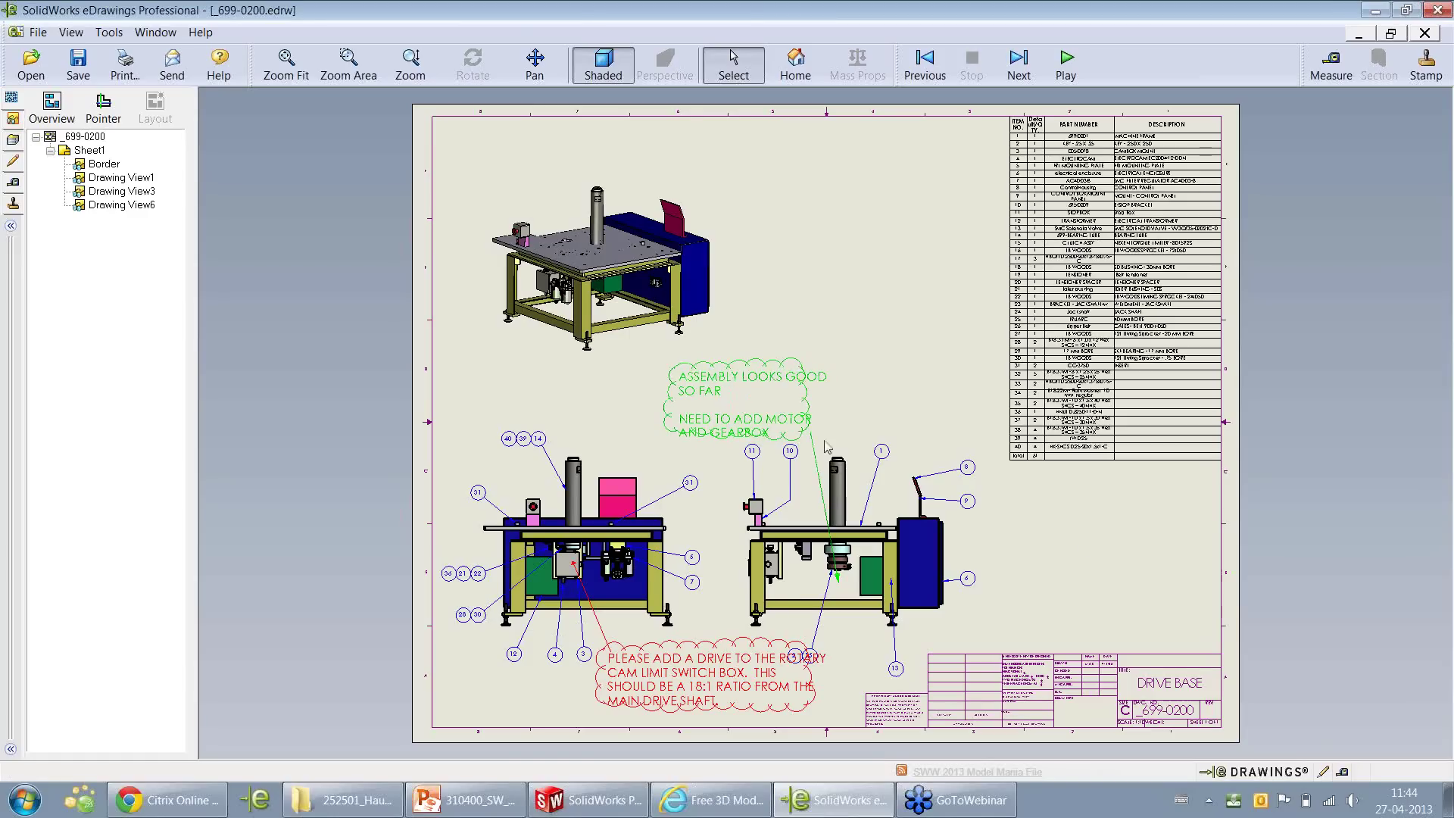
Read the two clouded markup comments on the motor and gearbox and on the rotary cam limit switch box, then close eDrawings
{"action": "left_click", "coordinate": [689, 418]}
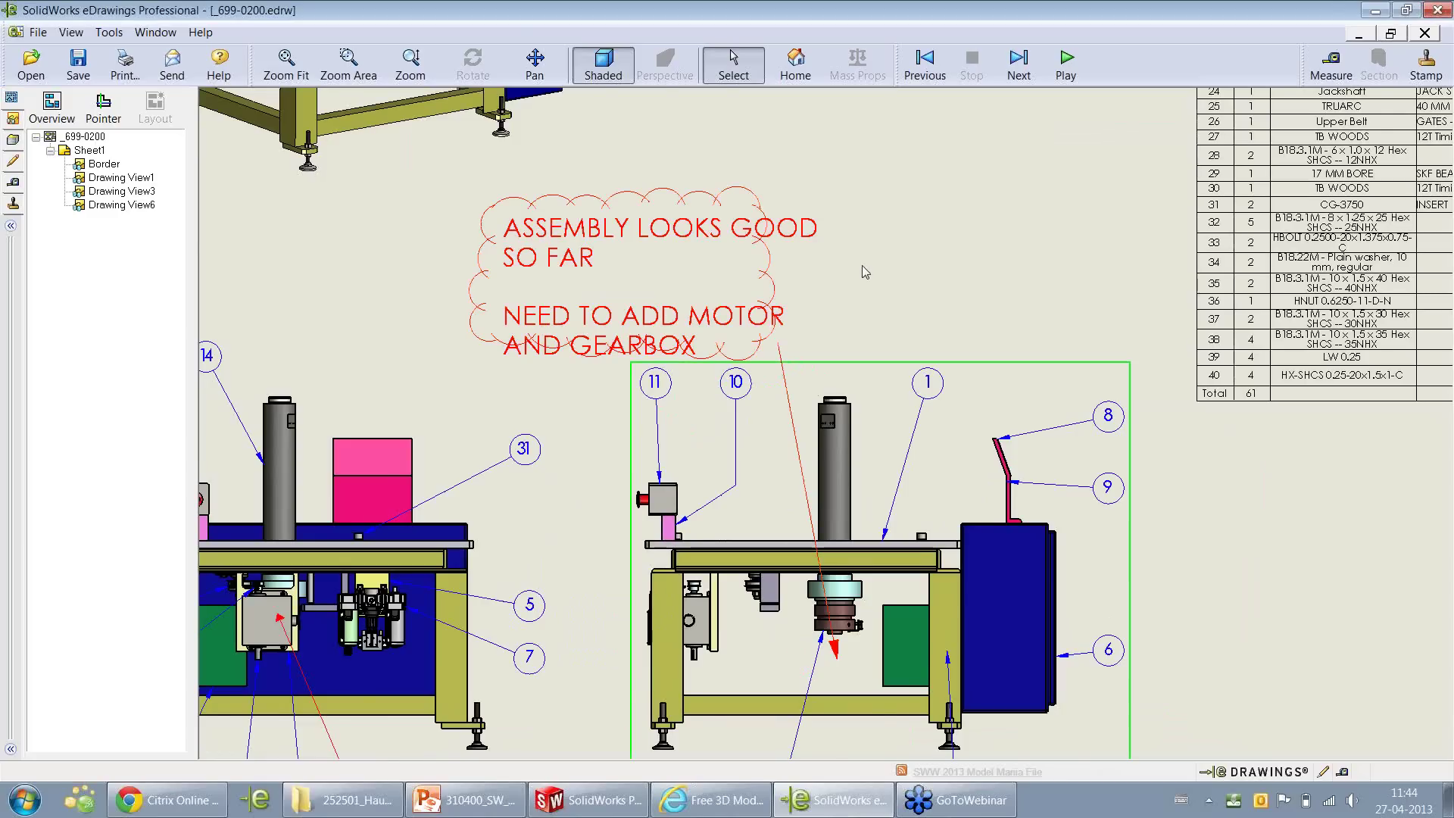
{"action": "left_click", "coordinate": [776, 66]}
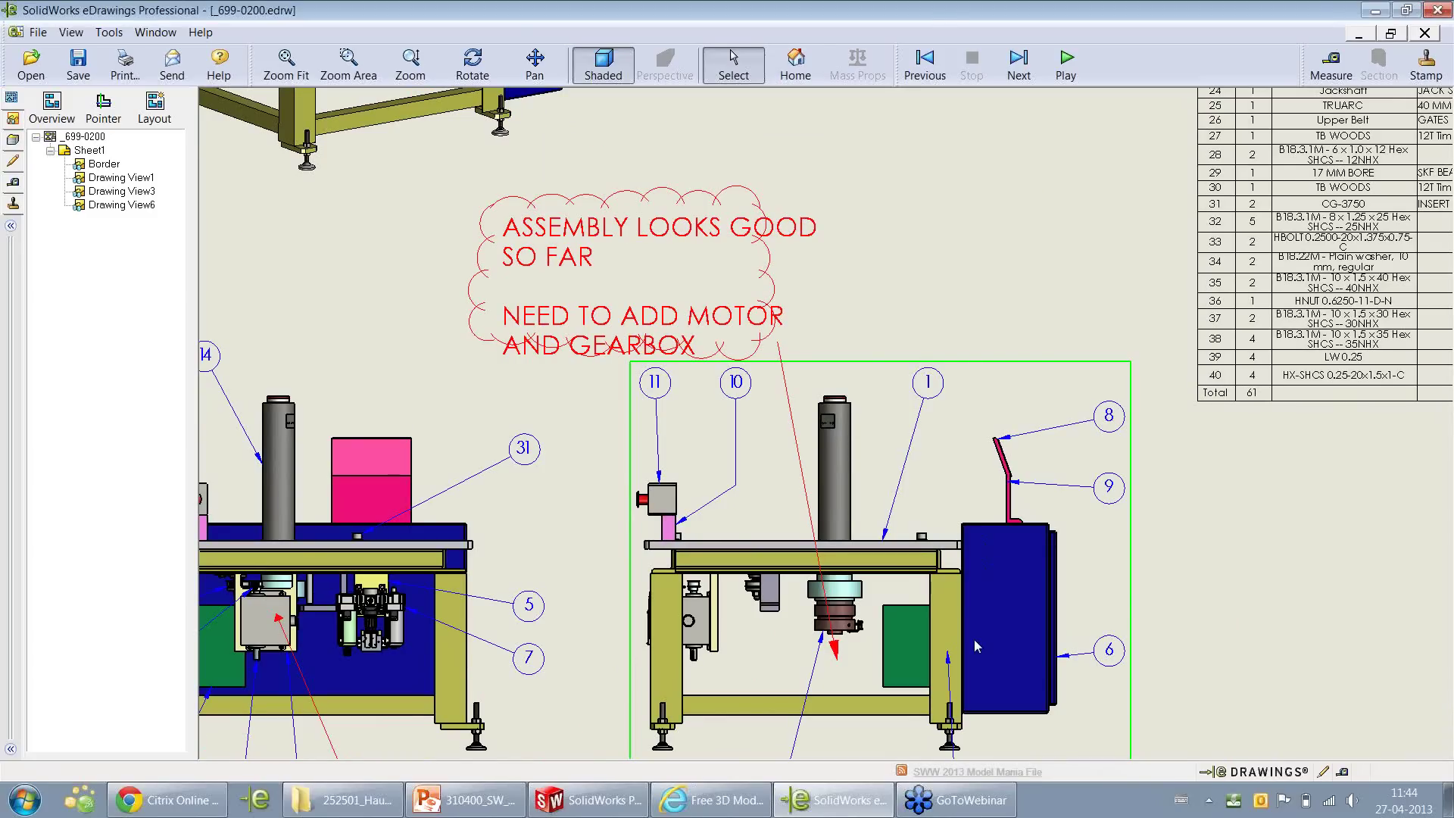
{"action": "left_click", "coordinate": [790, 66]}
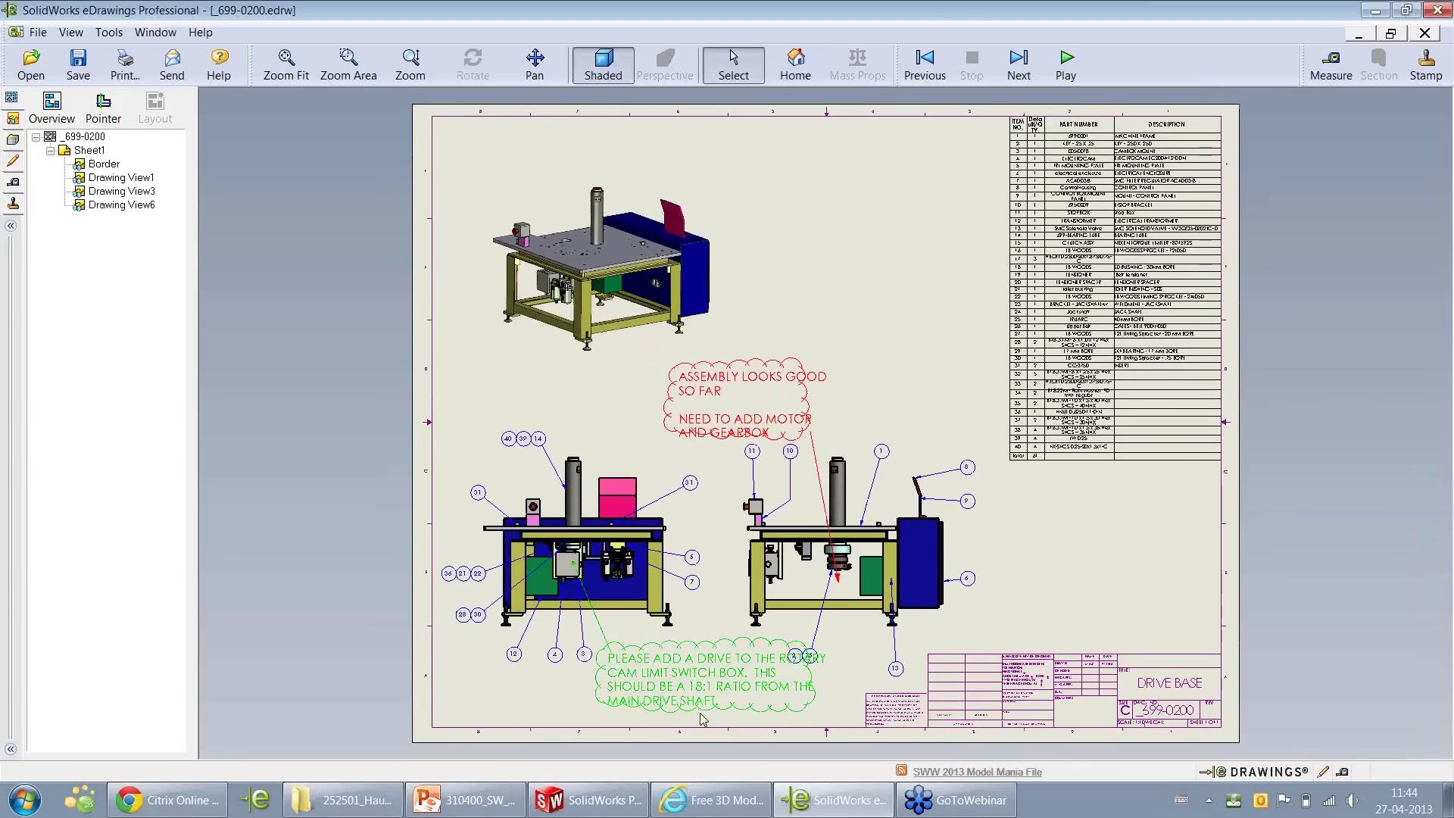
{"action": "scroll", "coordinate": [662, 701], "scroll_direction": "up", "scroll_amount": 4}
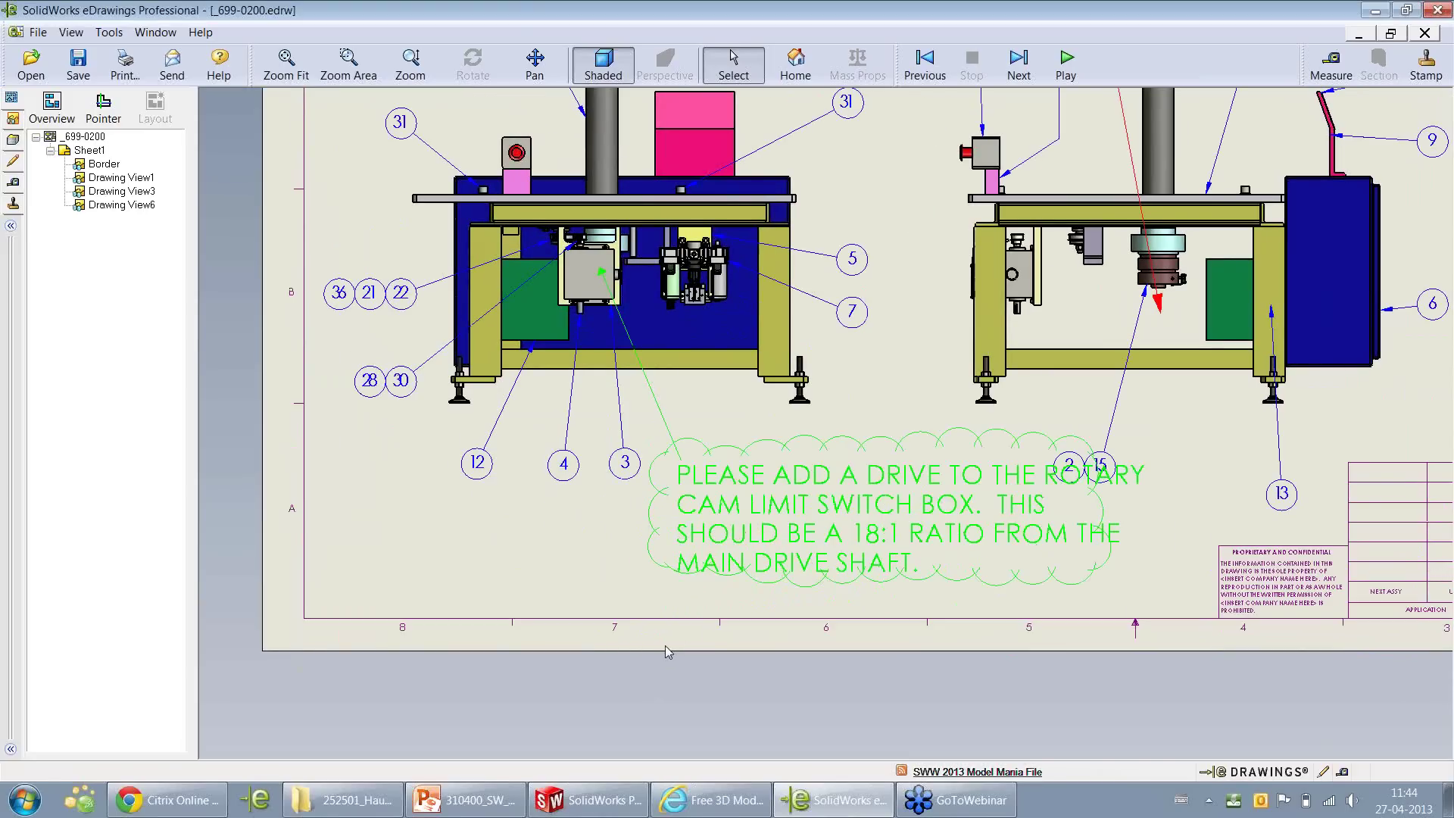
{"action": "left_click", "coordinate": [808, 59]}
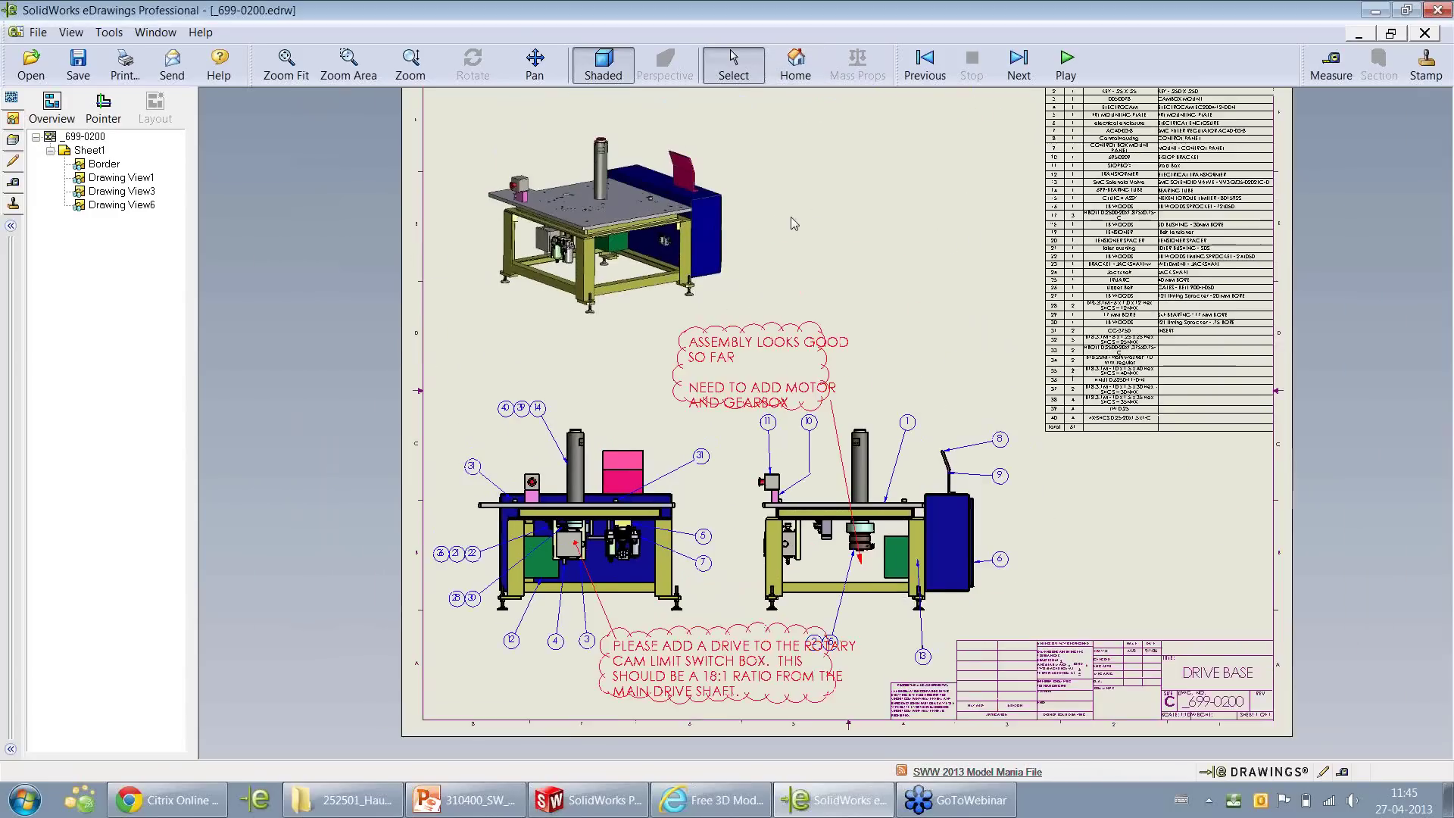
{"action": "left_click", "coordinate": [1436, 9]}
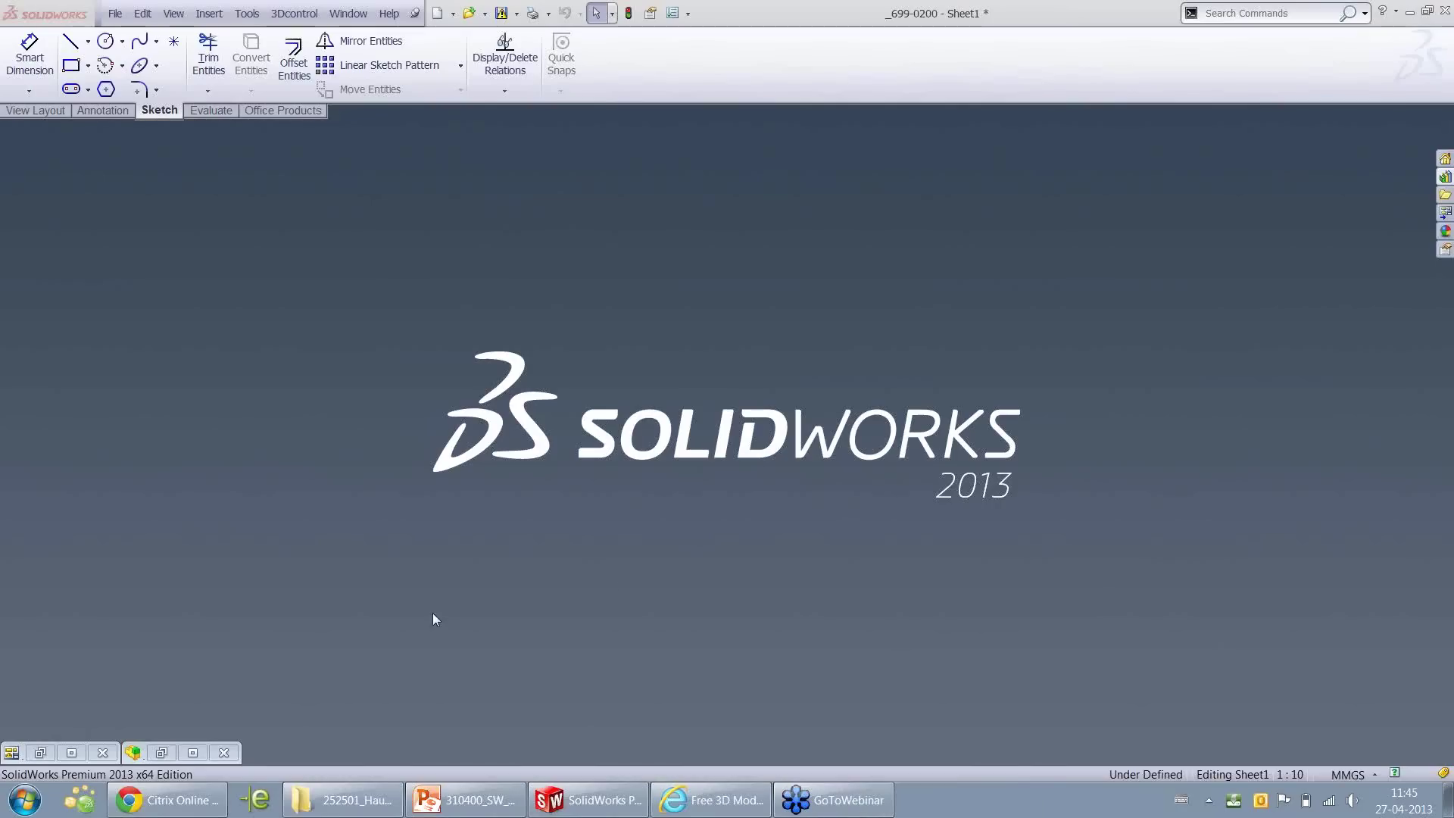
Bring the _699-0200 Sheet1 drawing back up in SolidWorks and fit the whole sheet in view
{"action": "left_click", "coordinate": [192, 752]}
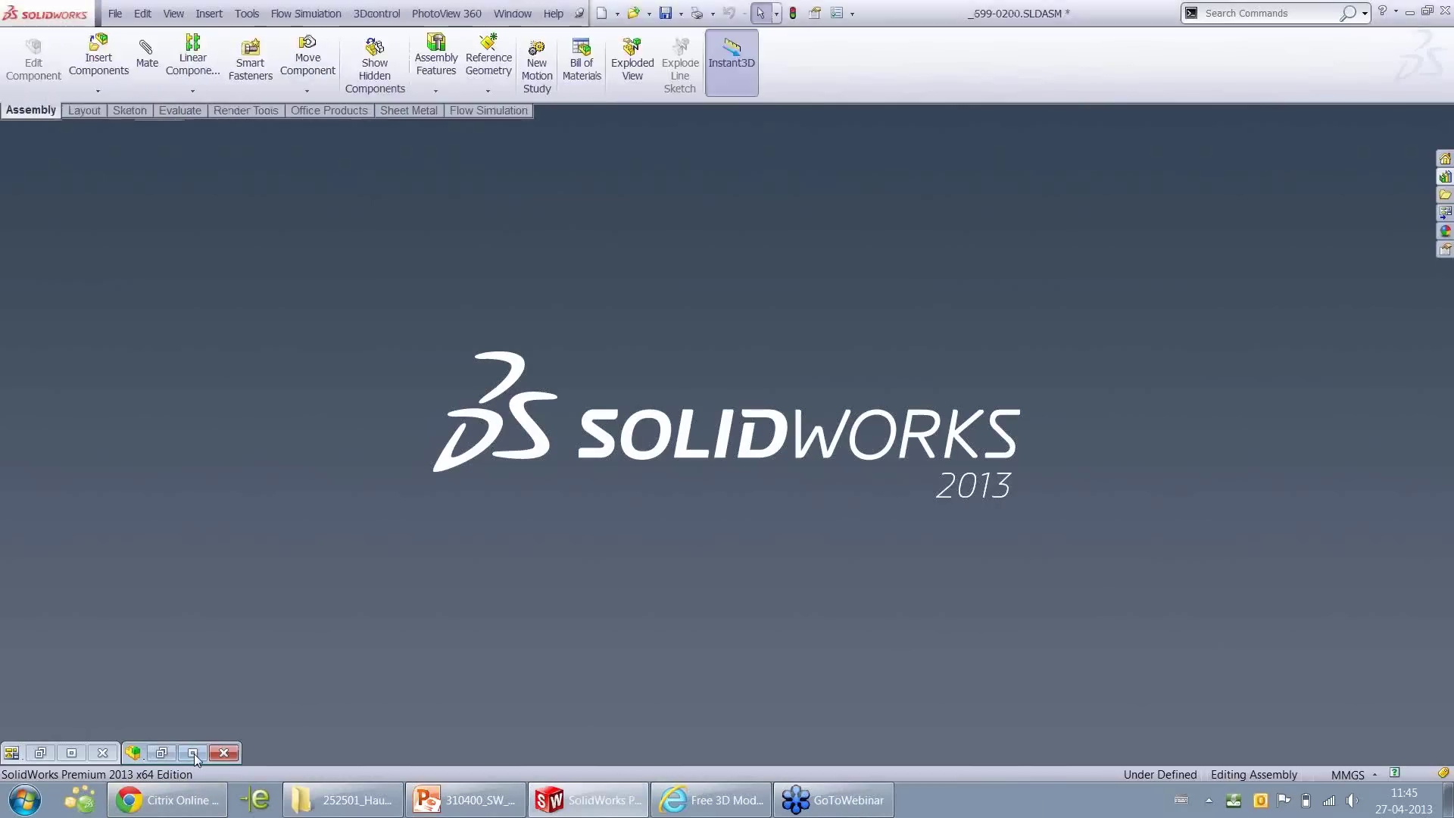
{"action": "left_click", "coordinate": [512, 13]}
{"action": "left_click", "coordinate": [575, 197]}
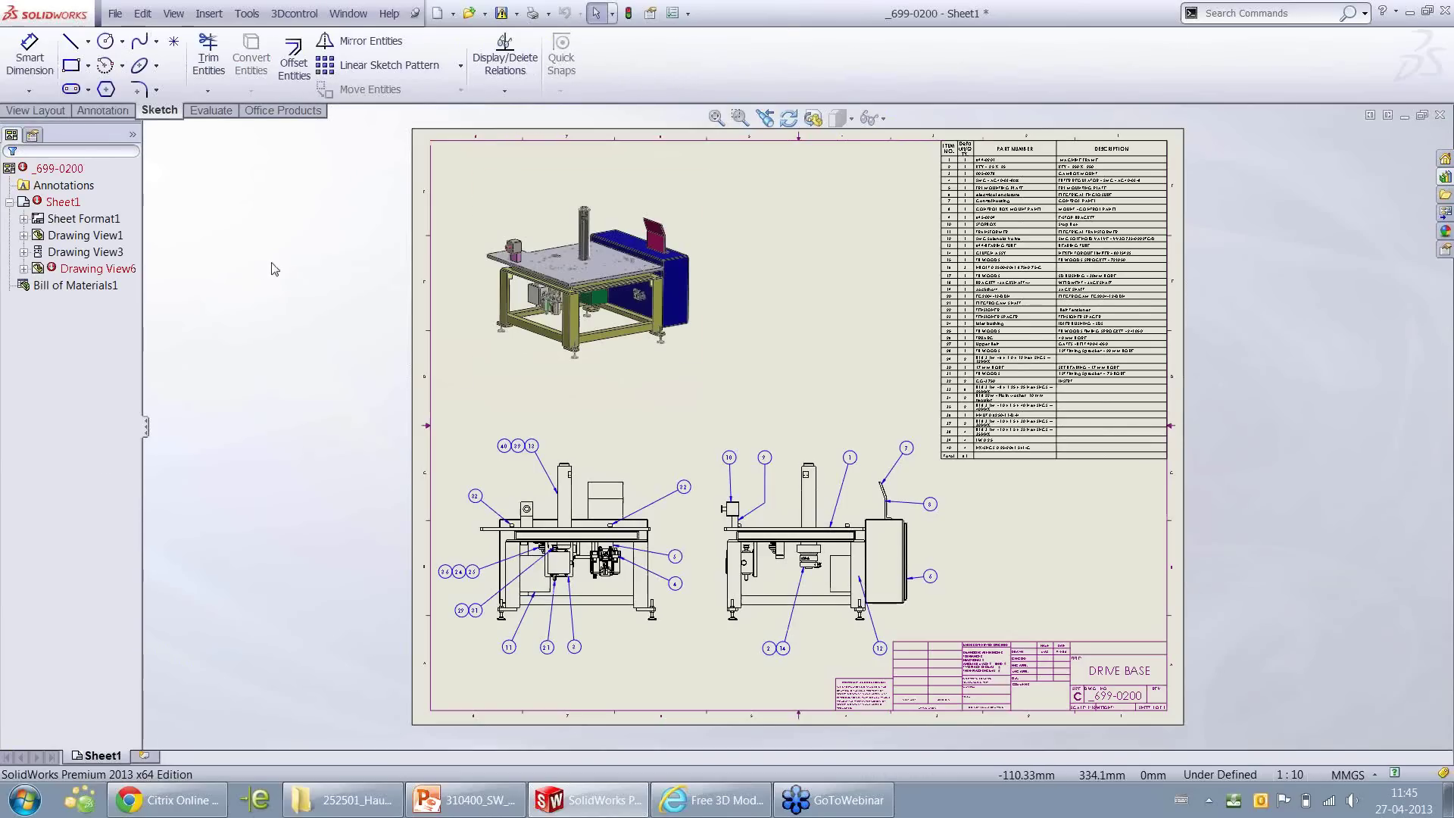
{"action": "left_click", "coordinate": [715, 119]}
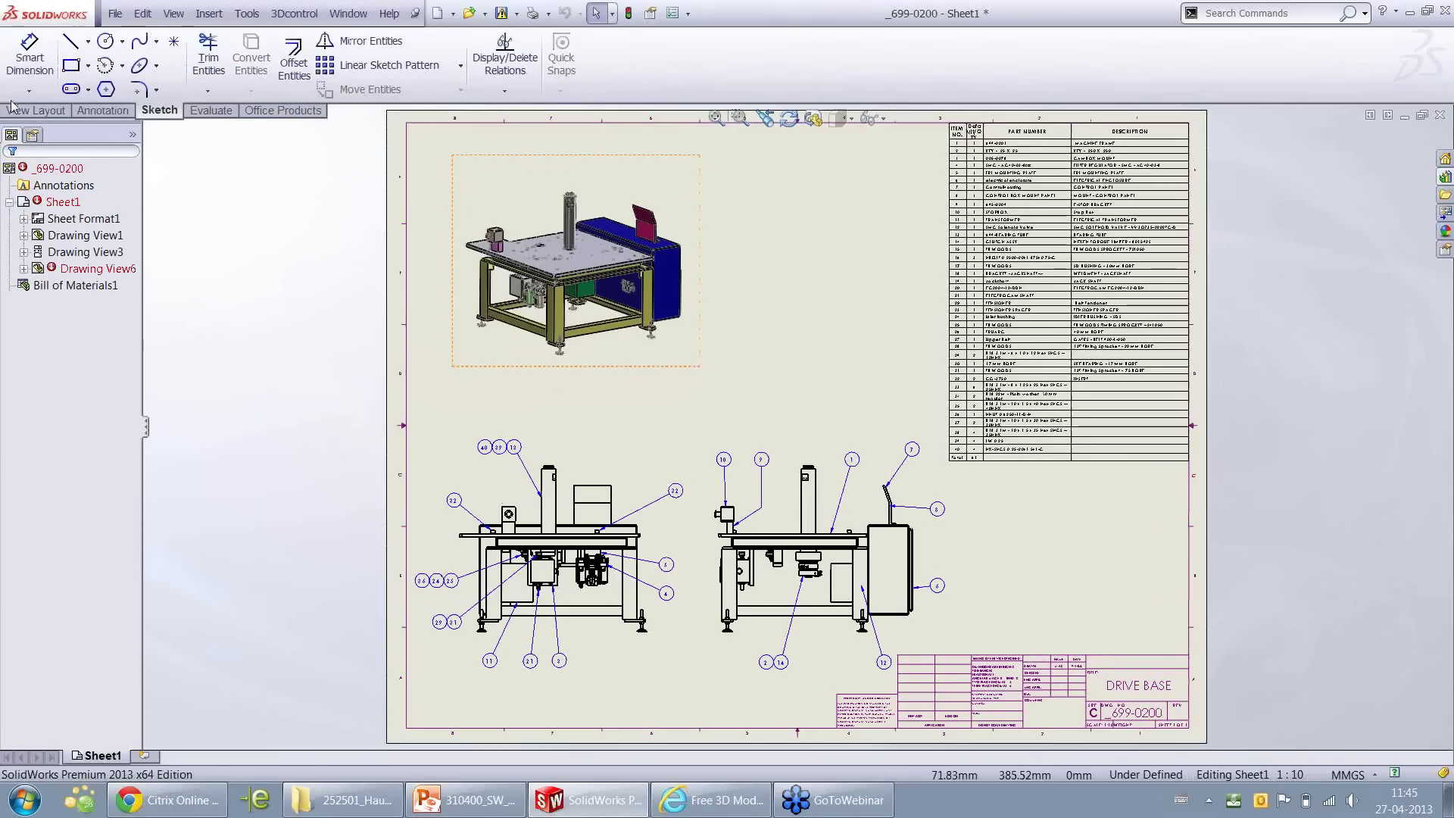
Locate the Publish to eDrawings command without running it, and examine the bill of materials on the drawing sheet
{"action": "left_click", "coordinate": [115, 14]}
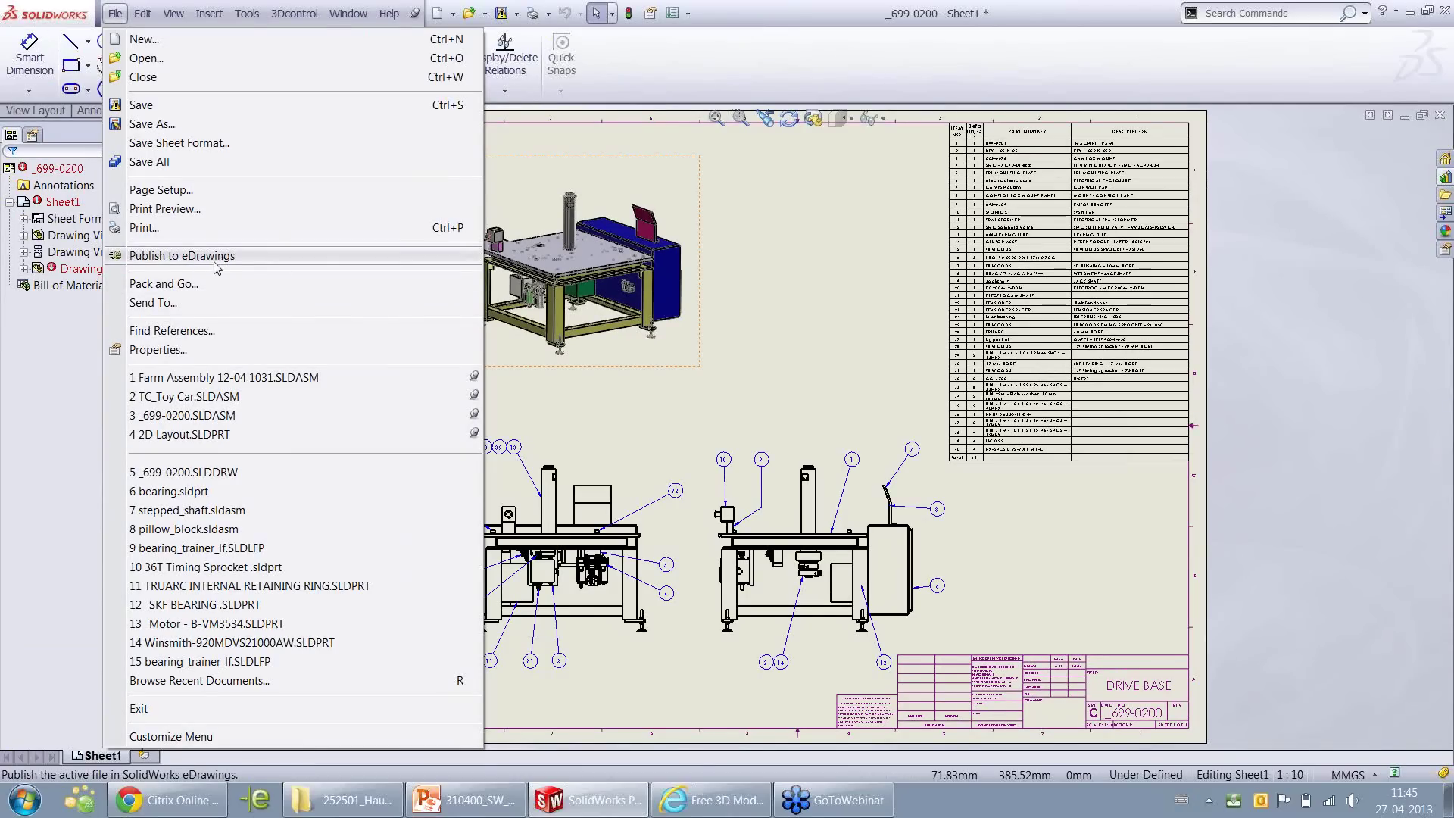
{"action": "left_click", "coordinate": [795, 292]}
{"action": "scroll", "coordinate": [905, 469], "scroll_direction": "down", "scroll_amount": 2}
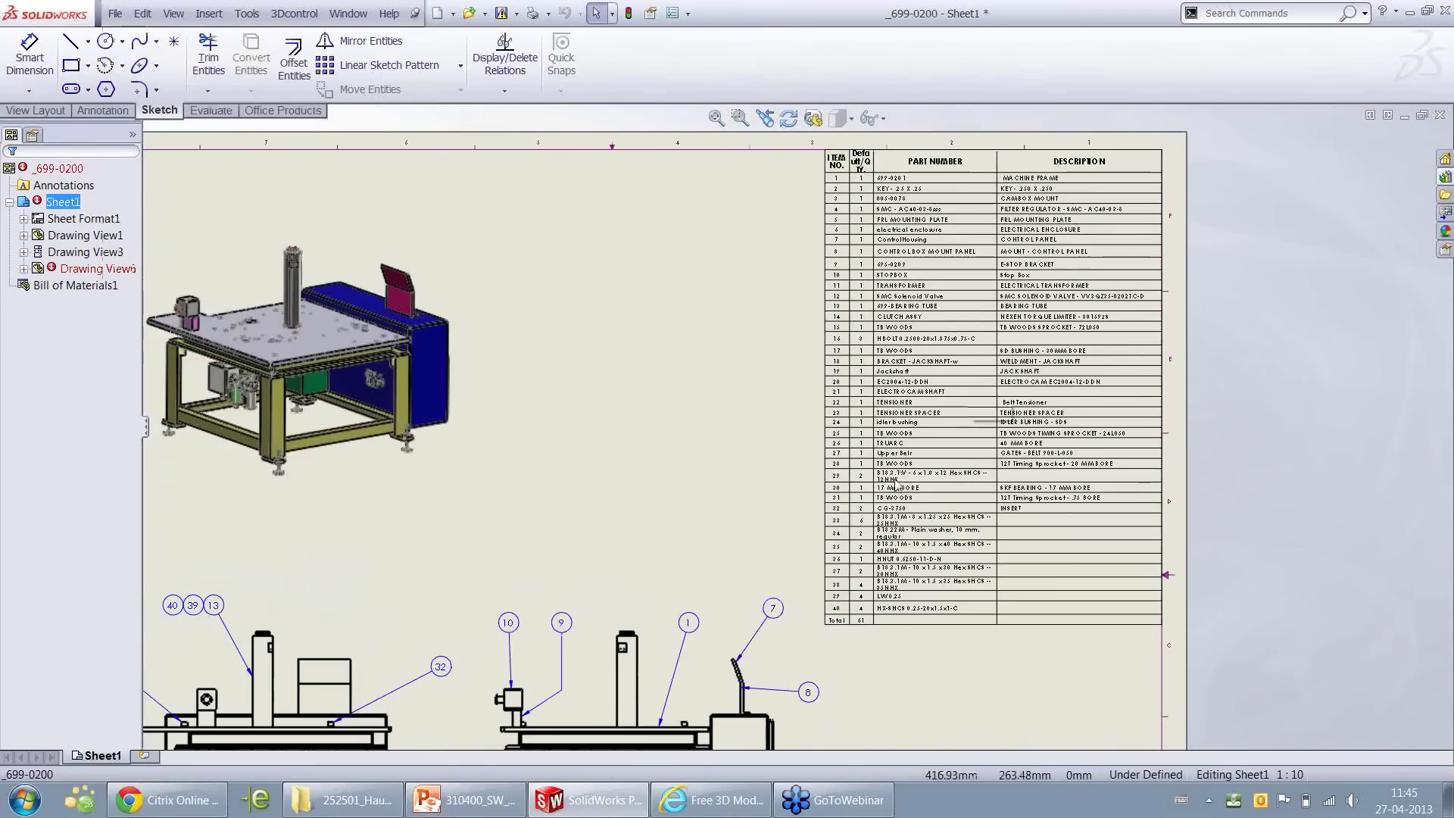
{"action": "scroll", "coordinate": [904, 469], "scroll_direction": "down", "scroll_amount": 3}
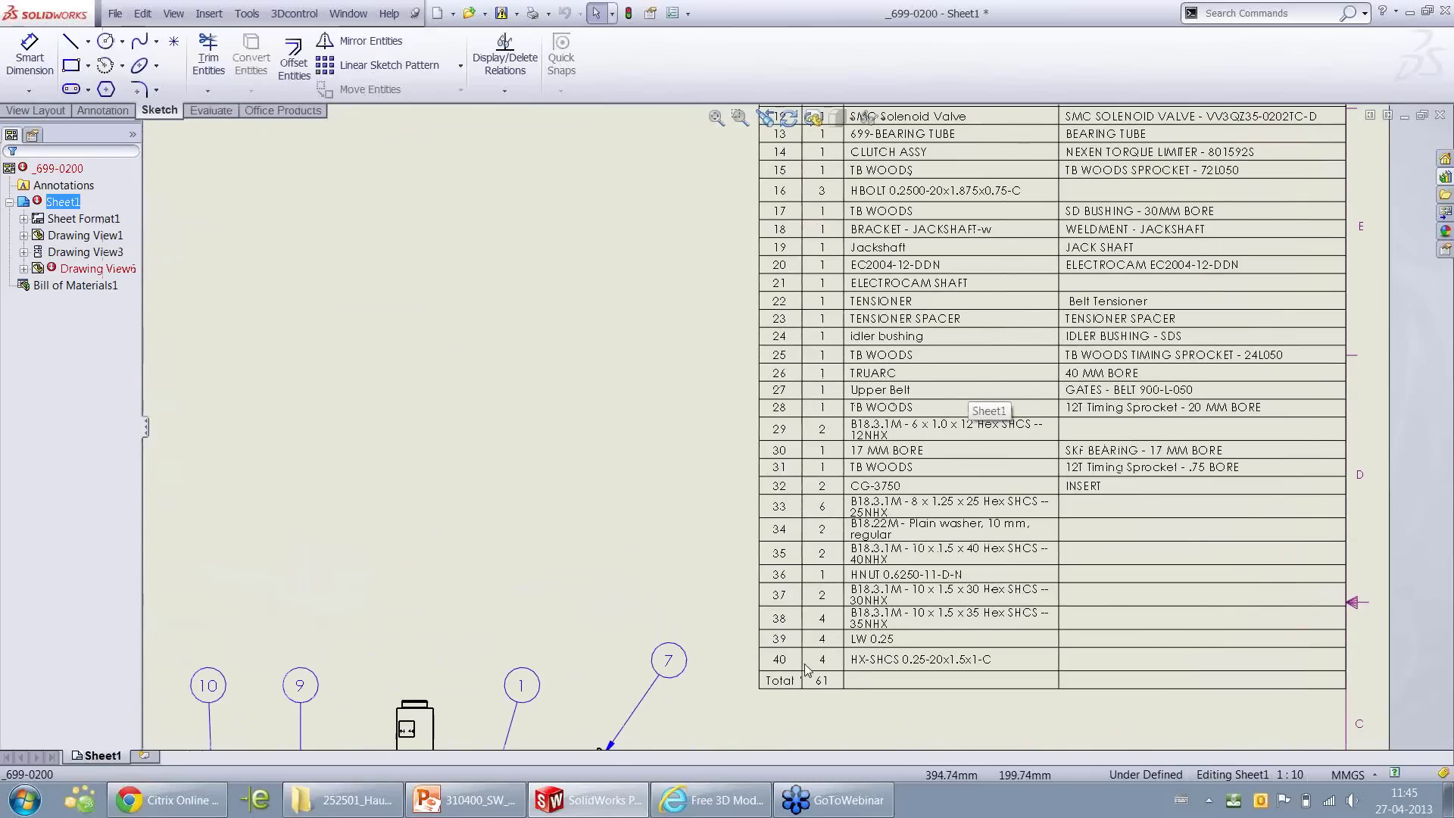
Switch from the drawing to the _699-0200.SLDASM assembly, inspect the drive base from below, and return to the trimetric view
{"action": "left_click", "coordinate": [717, 117]}
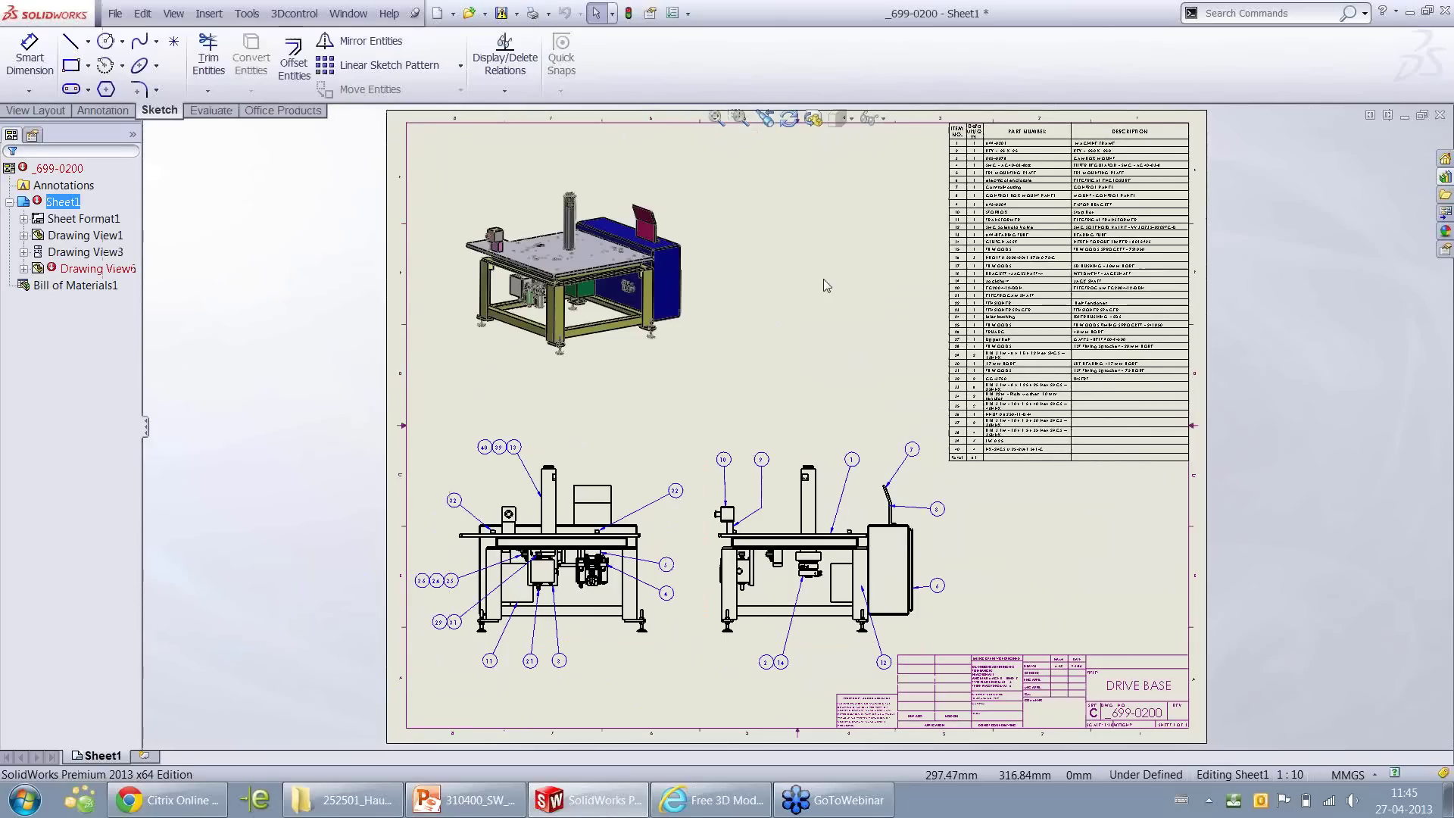
{"action": "left_click", "coordinate": [360, 15]}
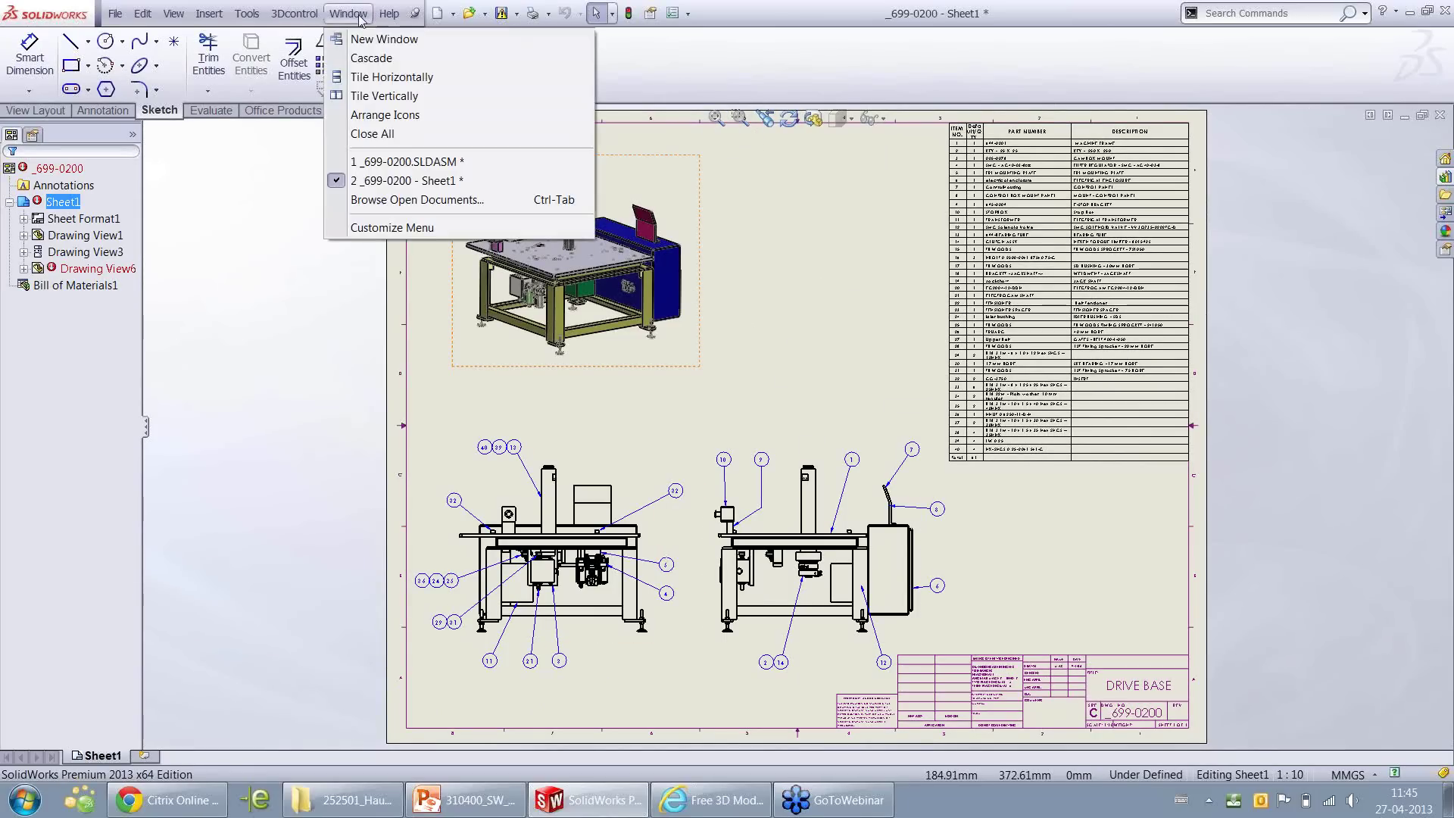
{"action": "left_click", "coordinate": [386, 161]}
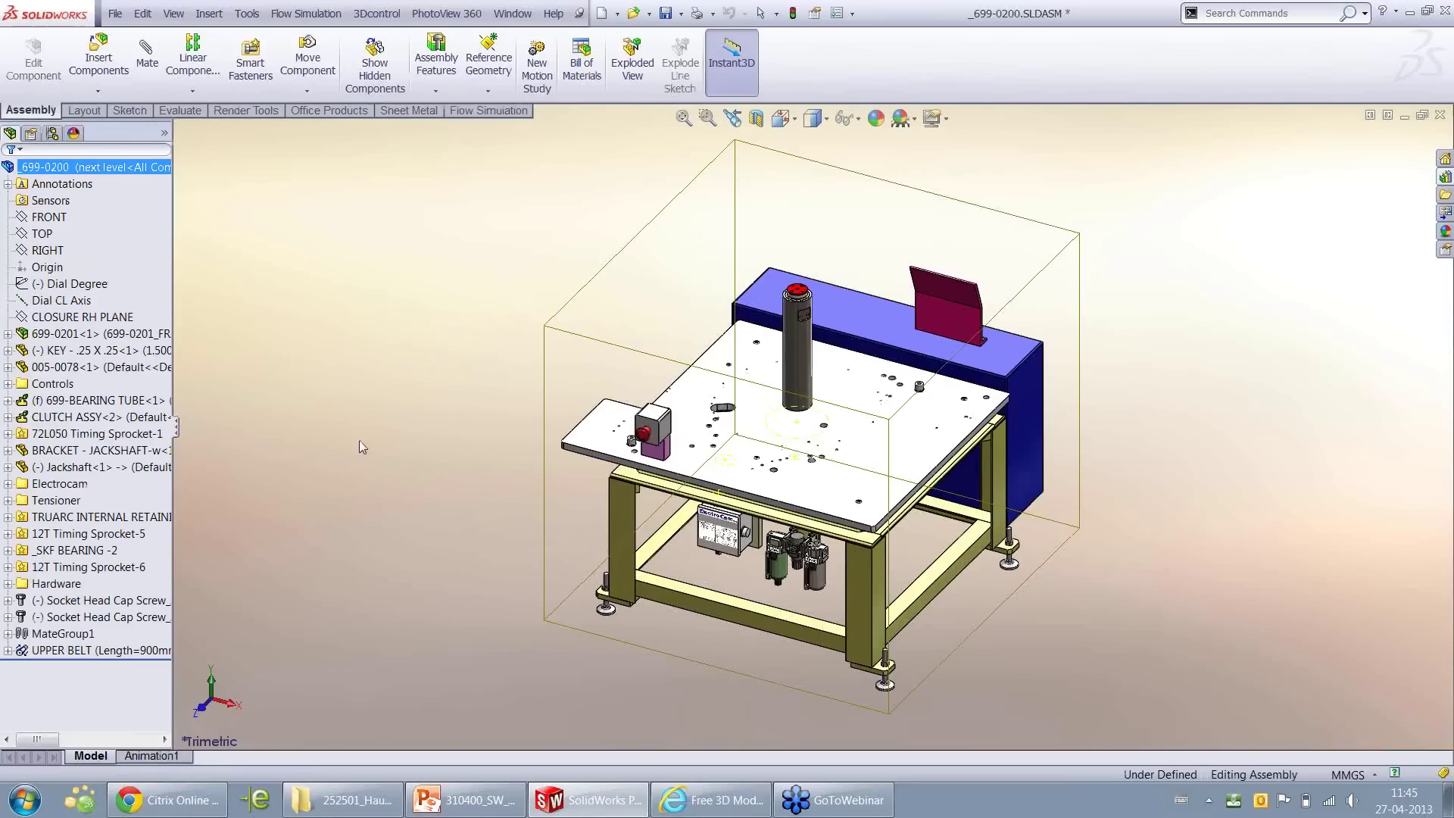
{"action": "mouse_move", "coordinate": [357, 445]}
{"action": "middle_mouse_down"}
{"action": "mouse_move", "coordinate": [378, 371]}
{"action": "mouse_move", "coordinate": [419, 406]}
{"action": "mouse_move", "coordinate": [424, 394]}
{"action": "mouse_move", "coordinate": [366, 291]}
{"action": "mouse_move", "coordinate": [694, 424]}
{"action": "middle_mouse_up"}
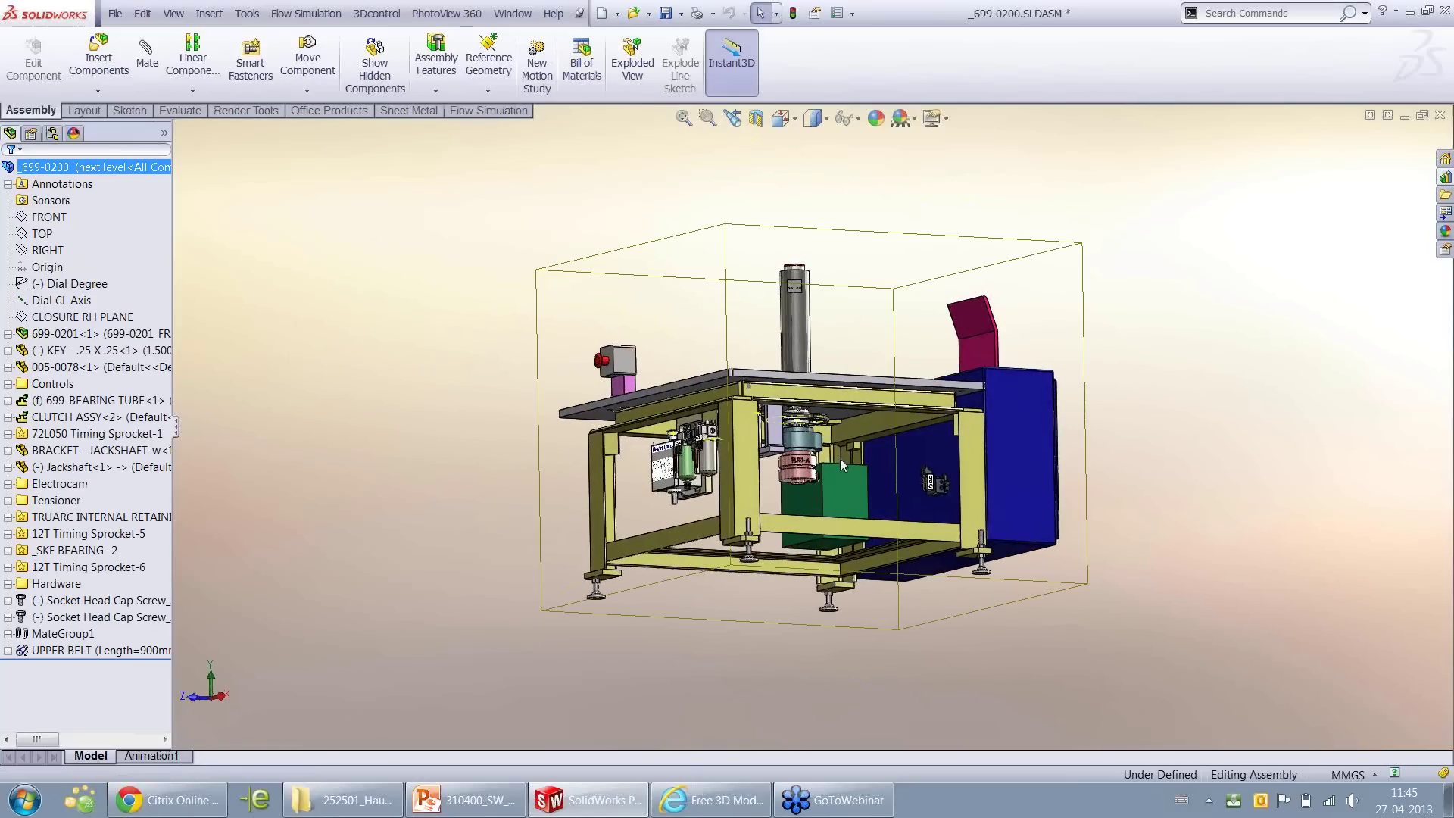
{"action": "middle_click_drag", "start_coordinate": [596, 358], "coordinate": [573, 424]}
{"action": "left_click", "coordinate": [294, 275]}
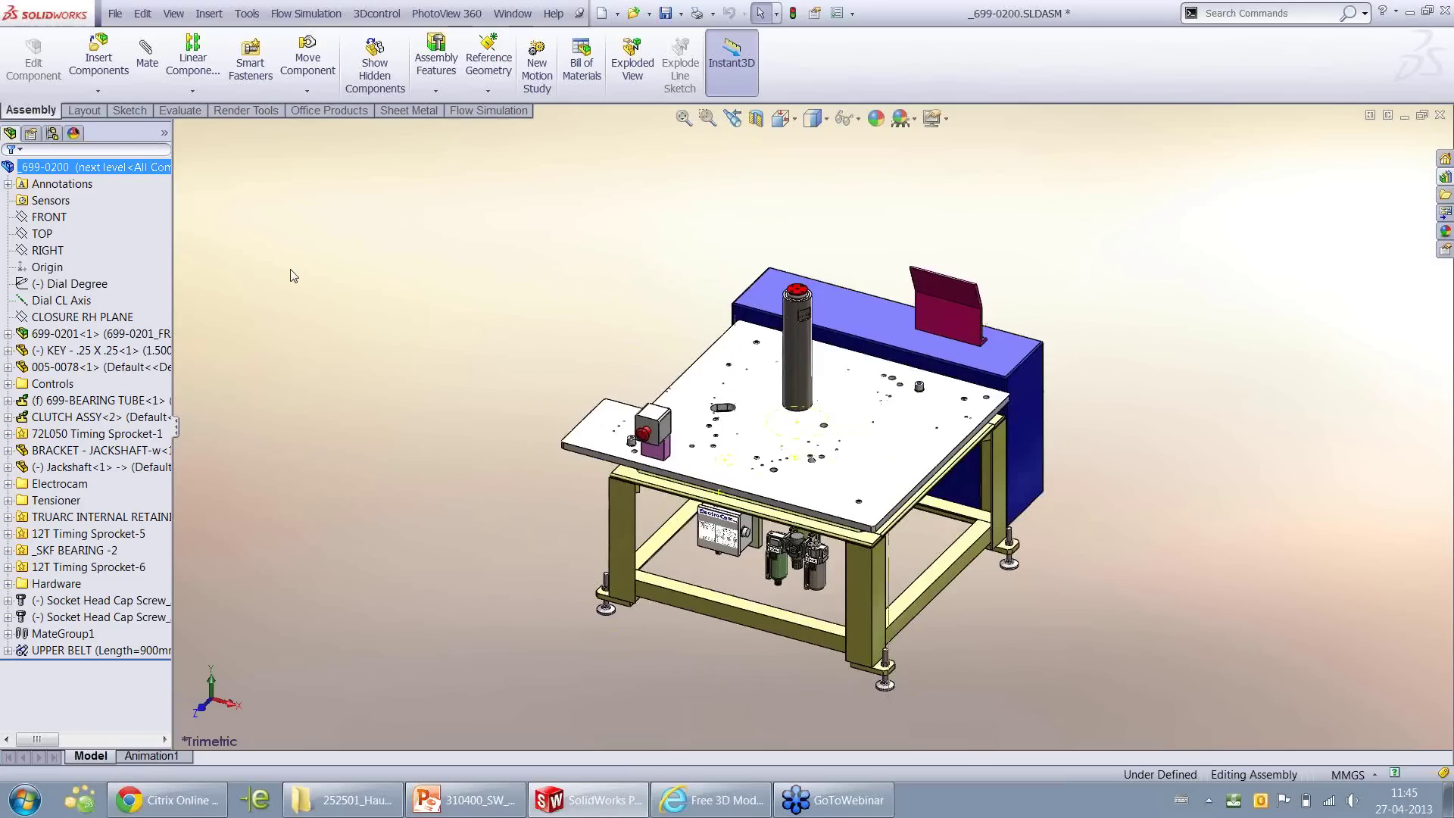
Activate the Belt Drive Design display state and examine the sprockets, tensioner and Electro Cam box inside the frame
{"action": "left_click", "coordinate": [165, 133]}
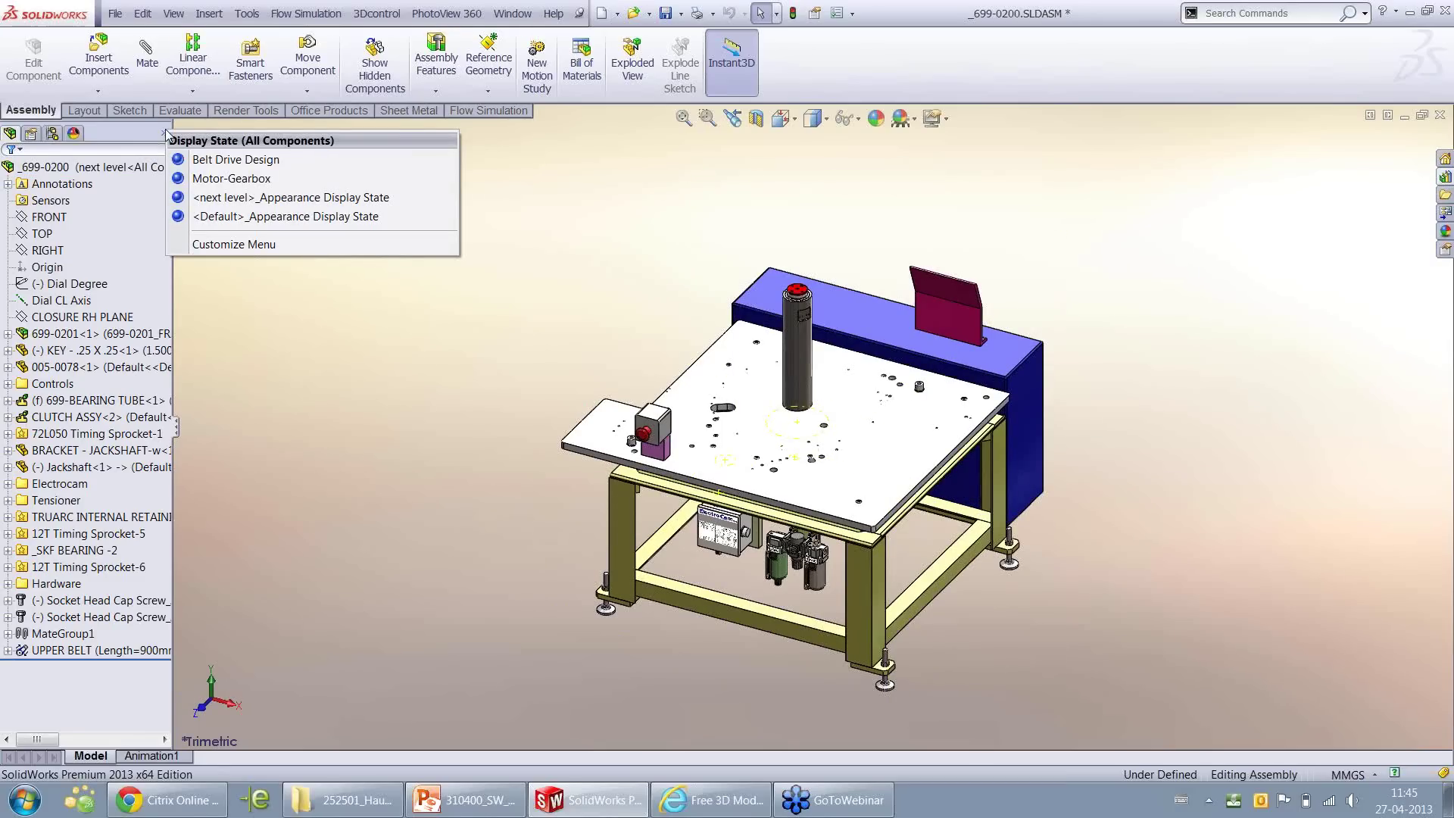
{"action": "left_click", "coordinate": [235, 162]}
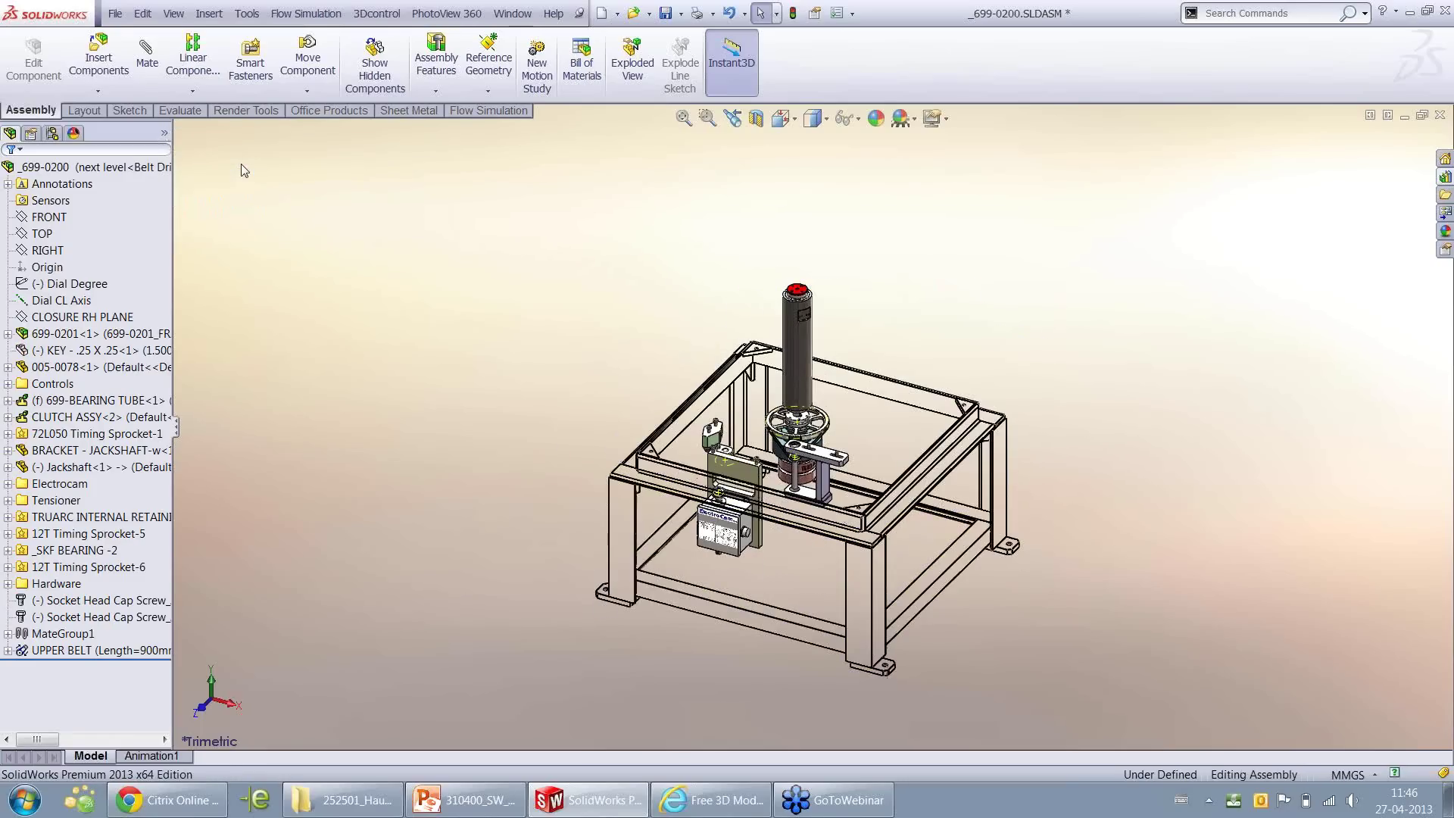
{"action": "left_click", "coordinate": [165, 134]}
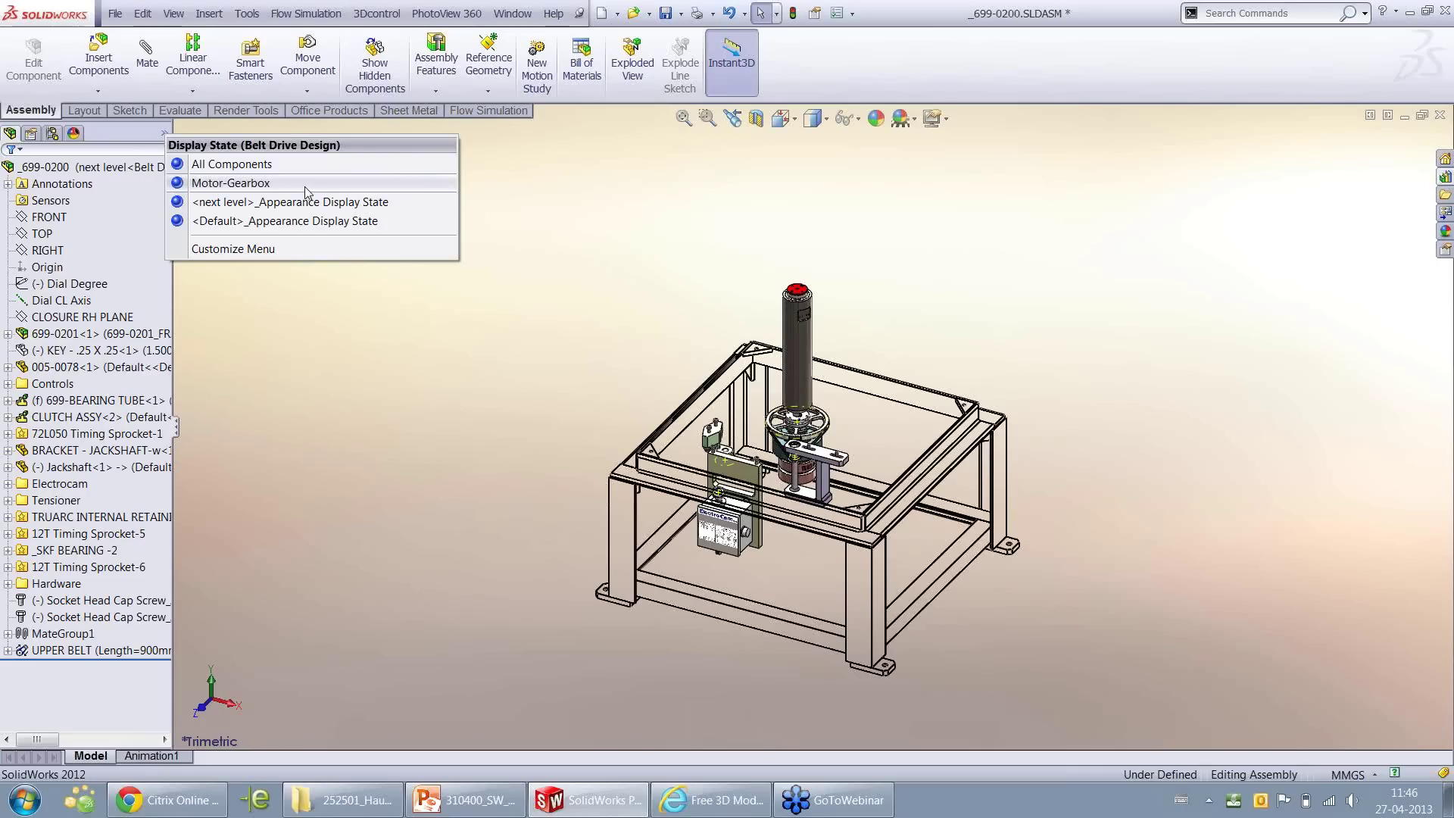
{"action": "scroll", "coordinate": [723, 471], "scroll_direction": "down", "scroll_amount": 4}
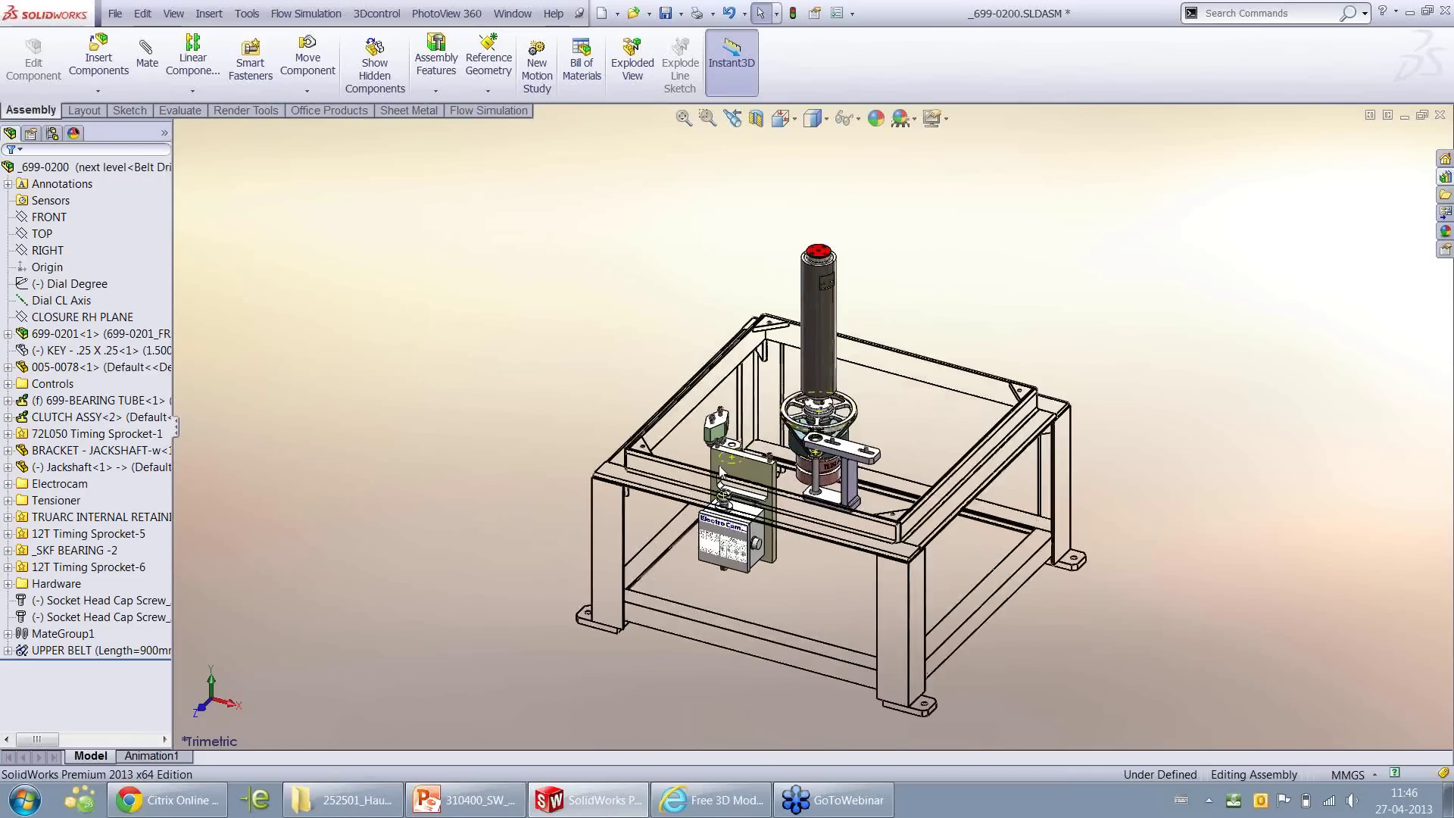
{"action": "middle_click_drag", "start_coordinate": [780, 451], "coordinate": [989, 473]}
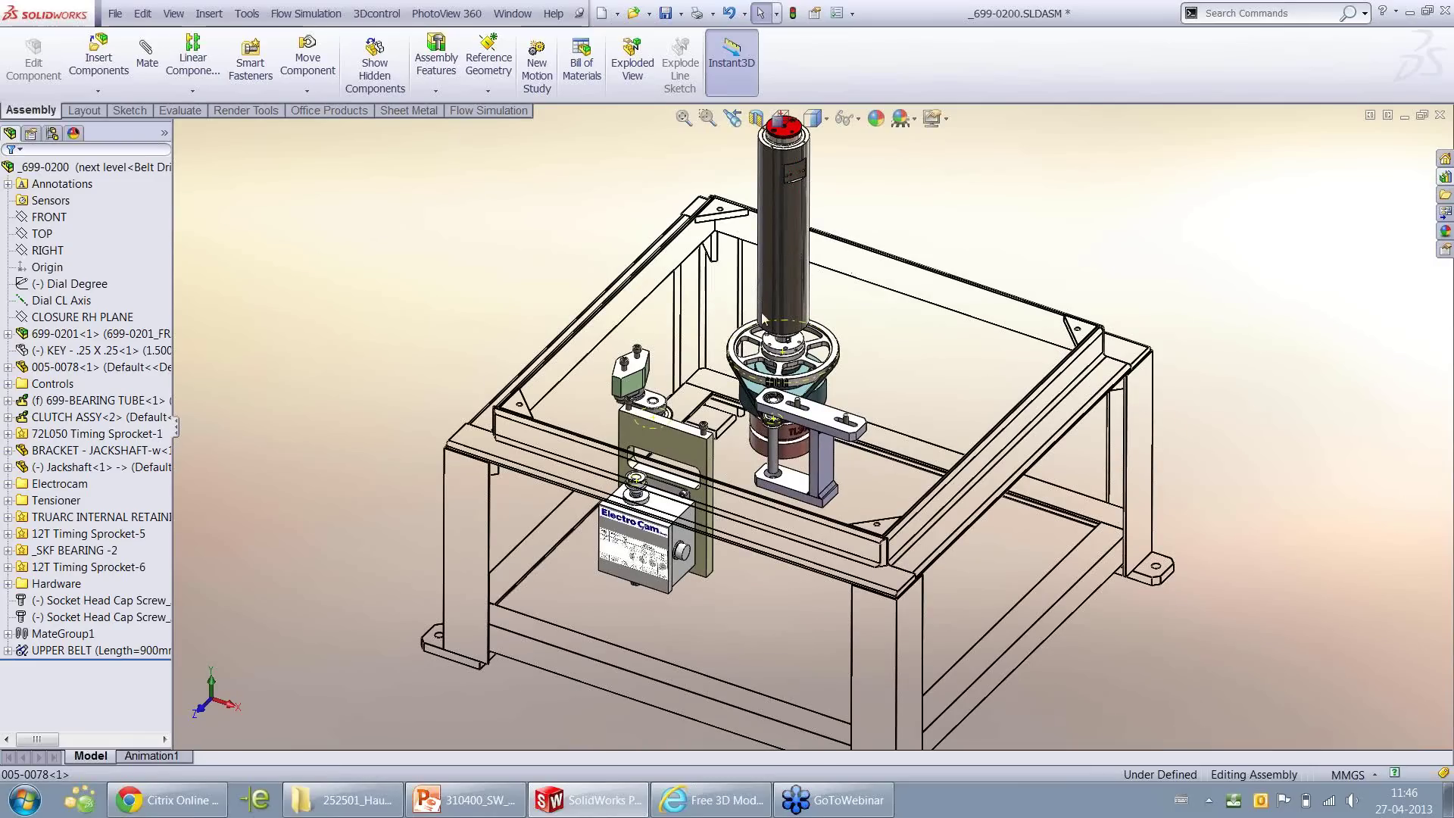
{"action": "middle_click_drag", "start_coordinate": [747, 392], "coordinate": [765, 424]}
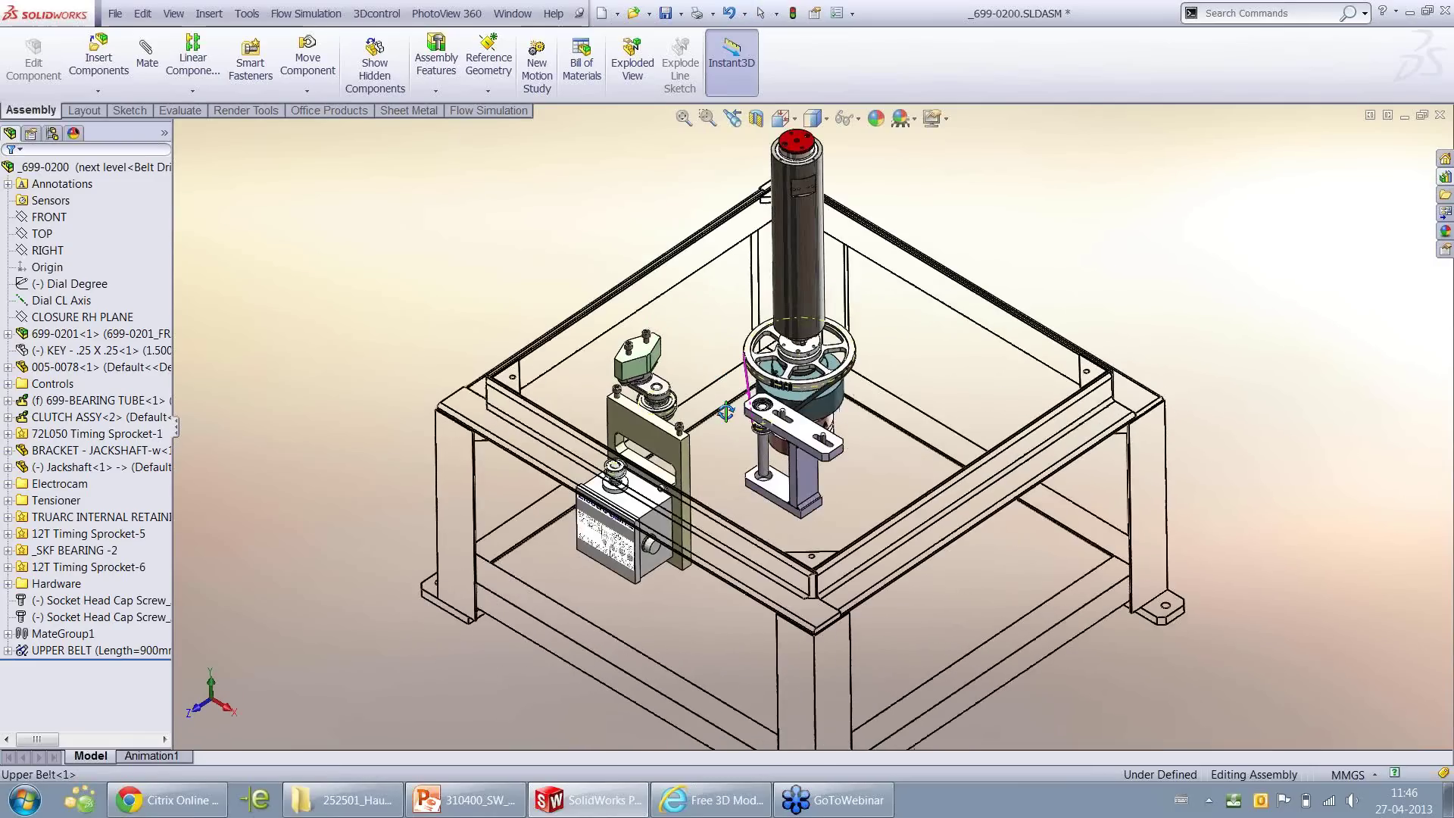
{"action": "scroll", "coordinate": [765, 424], "scroll_direction": "down", "scroll_amount": 2}
{"action": "scroll", "coordinate": [799, 356], "scroll_direction": "down", "scroll_amount": 2}
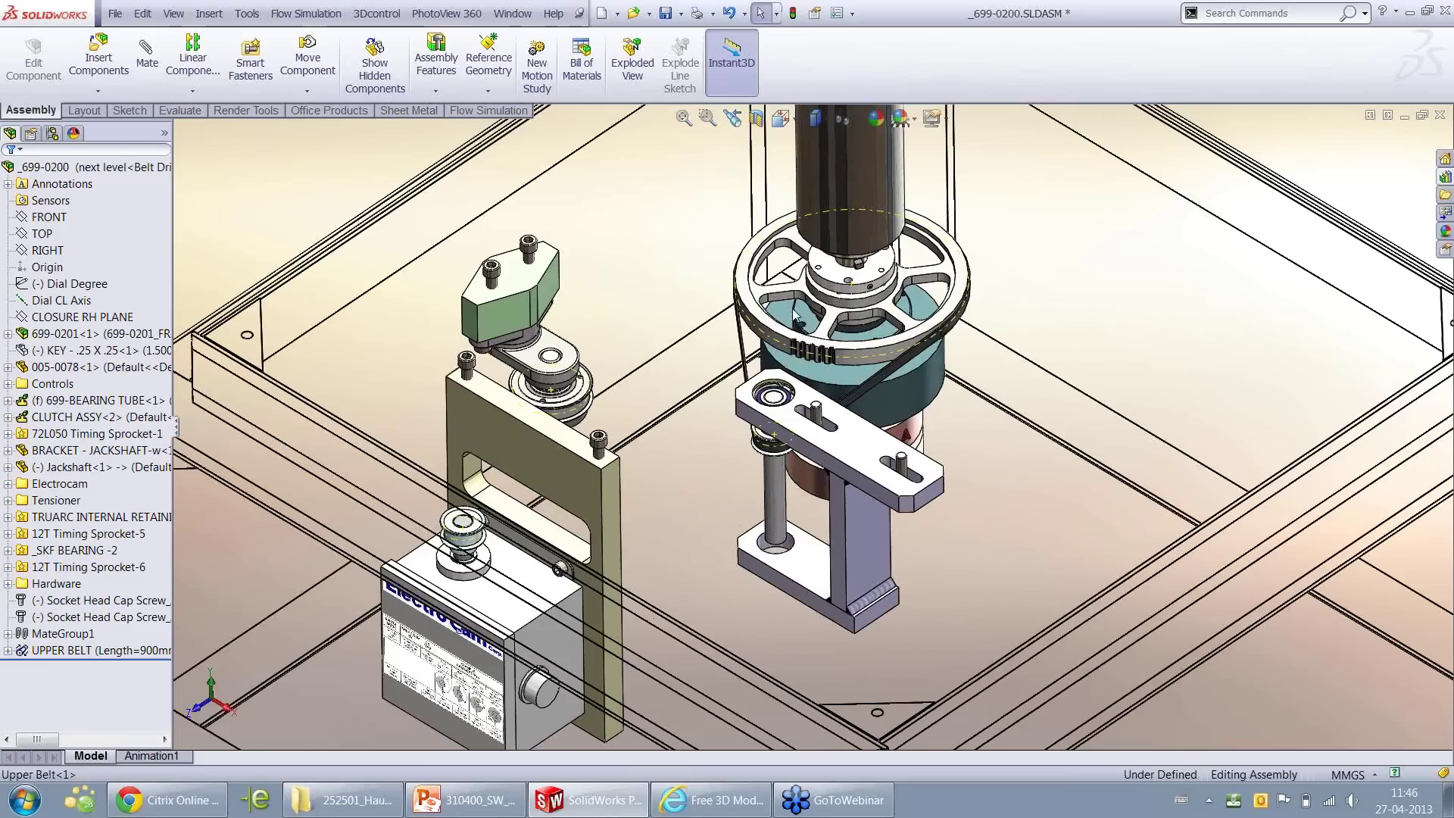
Activate the Motor-Gearbox display state and fit the whole assembly in view
{"action": "left_click", "coordinate": [171, 134]}
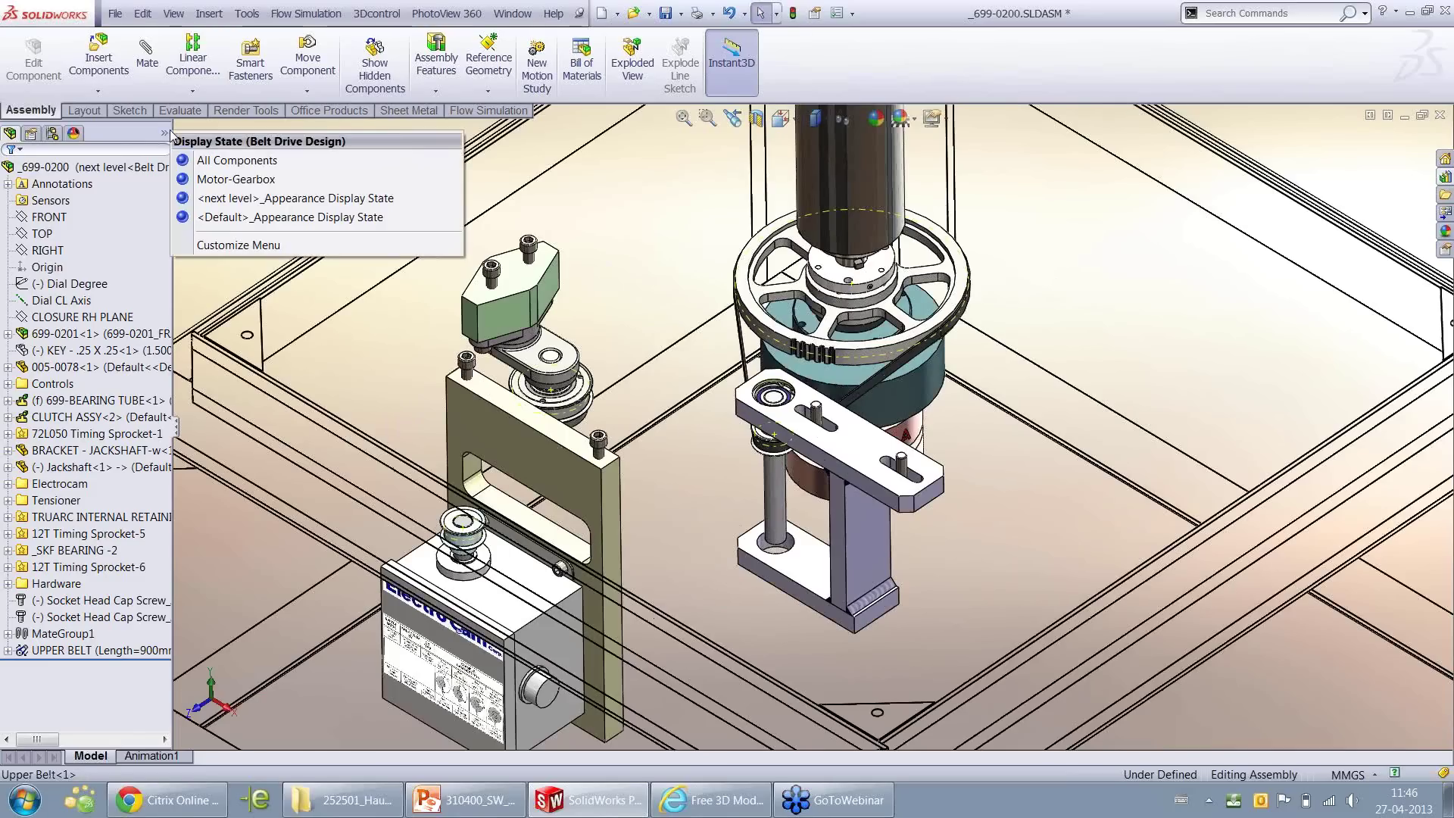
{"action": "left_click", "coordinate": [258, 217]}
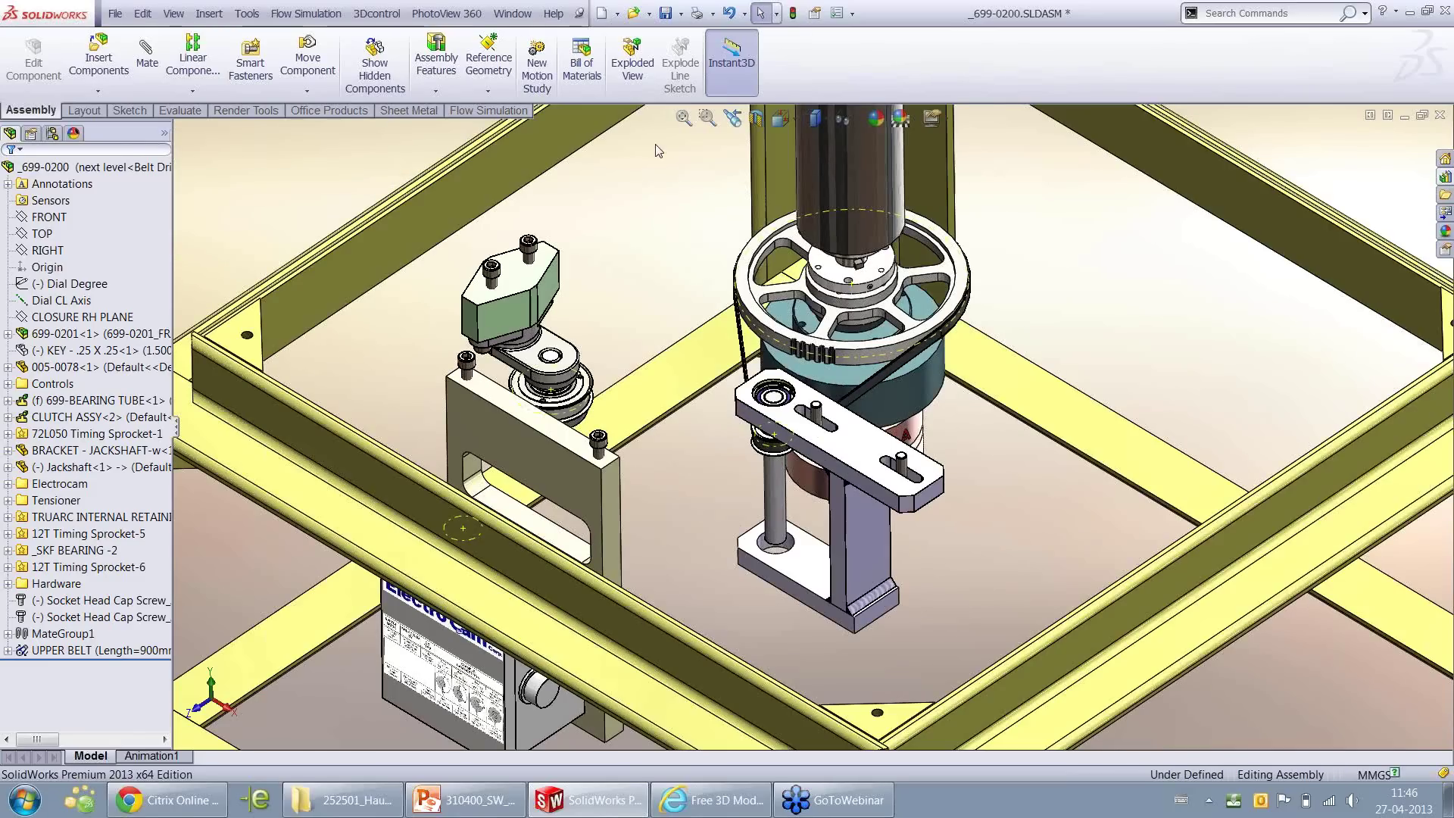
{"action": "left_click", "coordinate": [684, 119]}
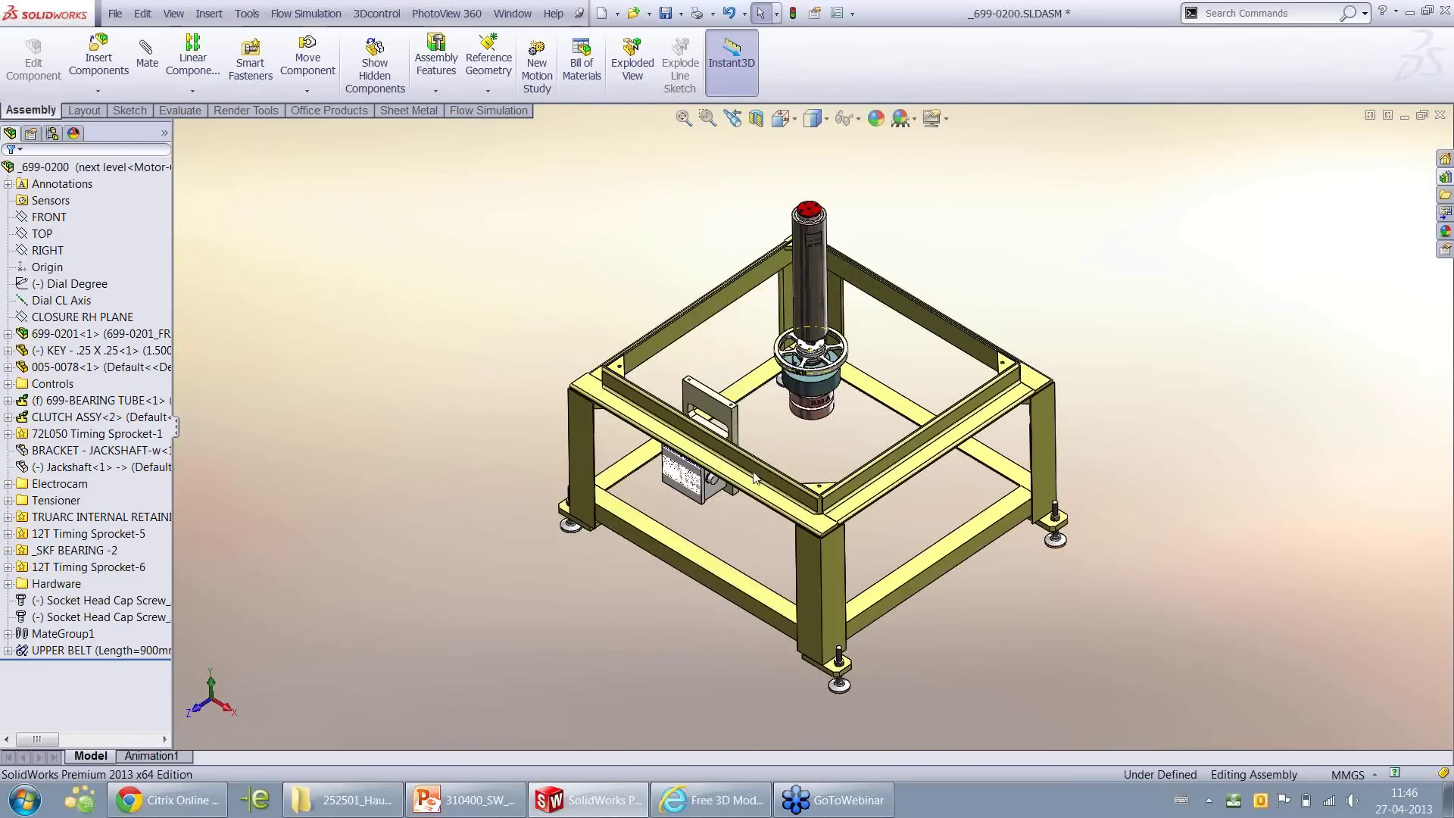
Examine the clutch assembly under the bearing tube and the free space inside the frame, ending in a trimetric view
{"action": "mouse_move", "coordinate": [771, 423]}
{"action": "middle_mouse_down"}
{"action": "mouse_move", "coordinate": [780, 462]}
{"action": "mouse_move", "coordinate": [791, 412]}
{"action": "mouse_move", "coordinate": [798, 428]}
{"action": "middle_mouse_up"}
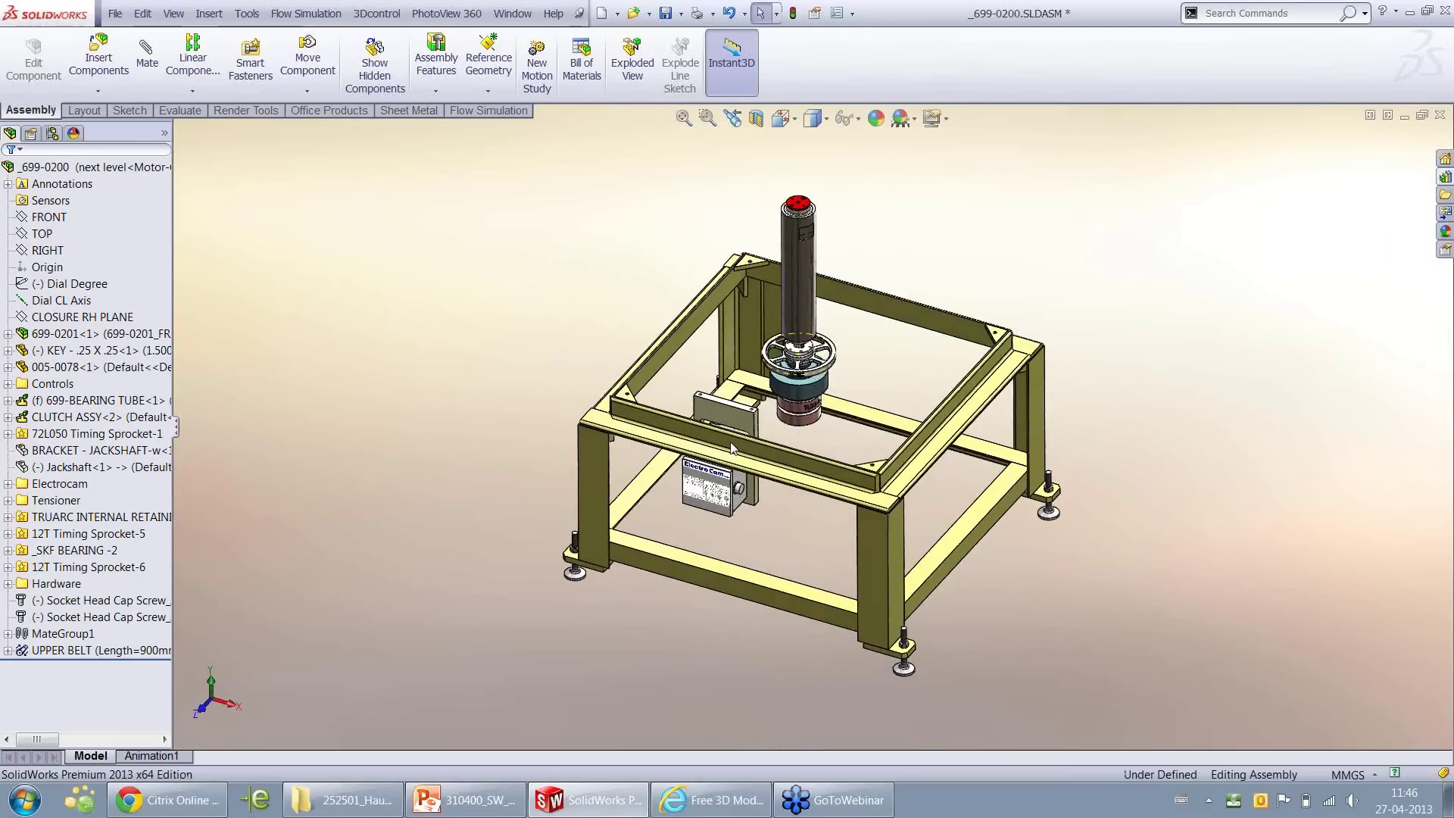
{"action": "middle_click_drag", "start_coordinate": [732, 448], "coordinate": [847, 488]}
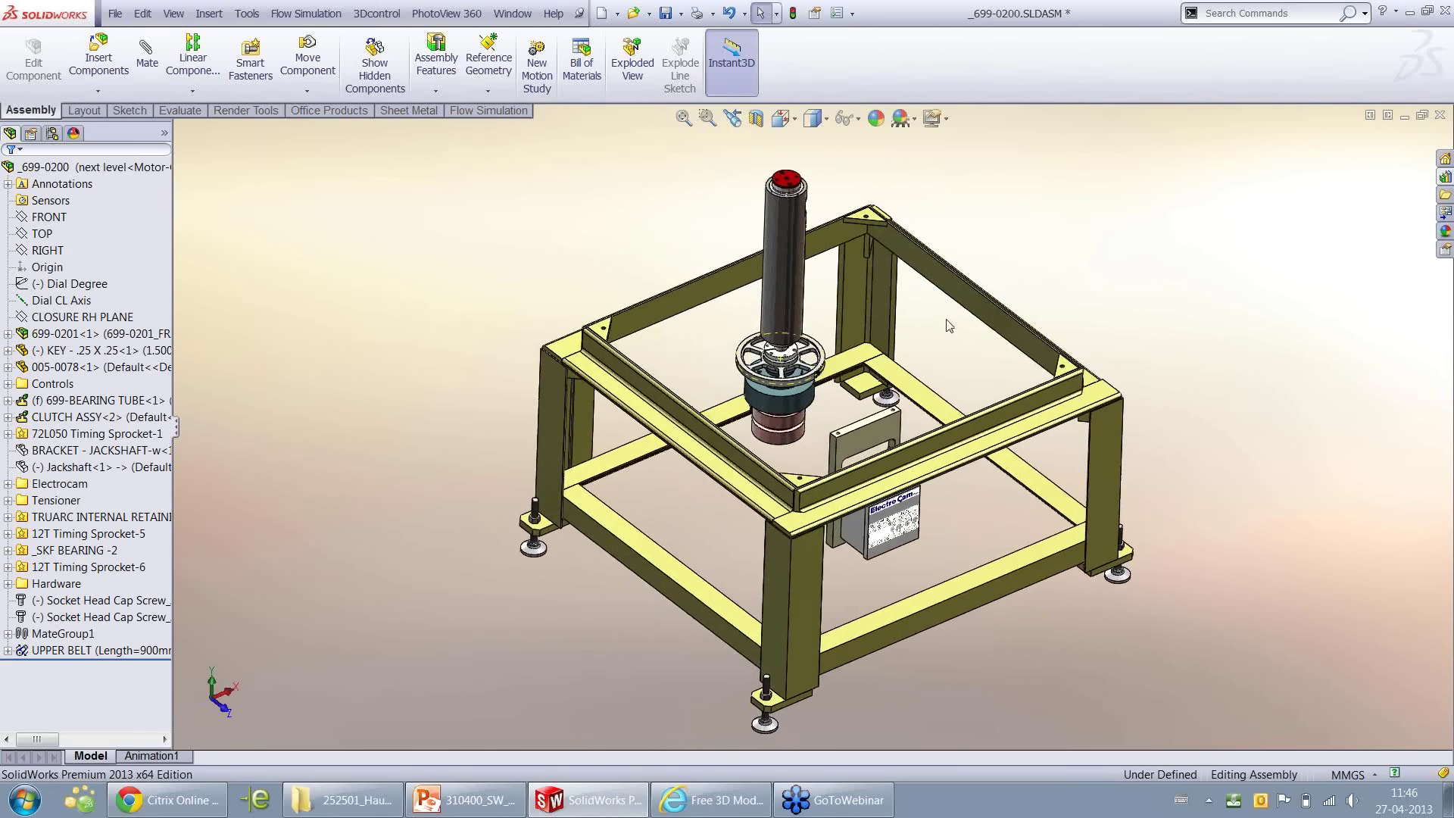
{"action": "scroll", "coordinate": [738, 451], "scroll_direction": "down", "scroll_amount": 3}
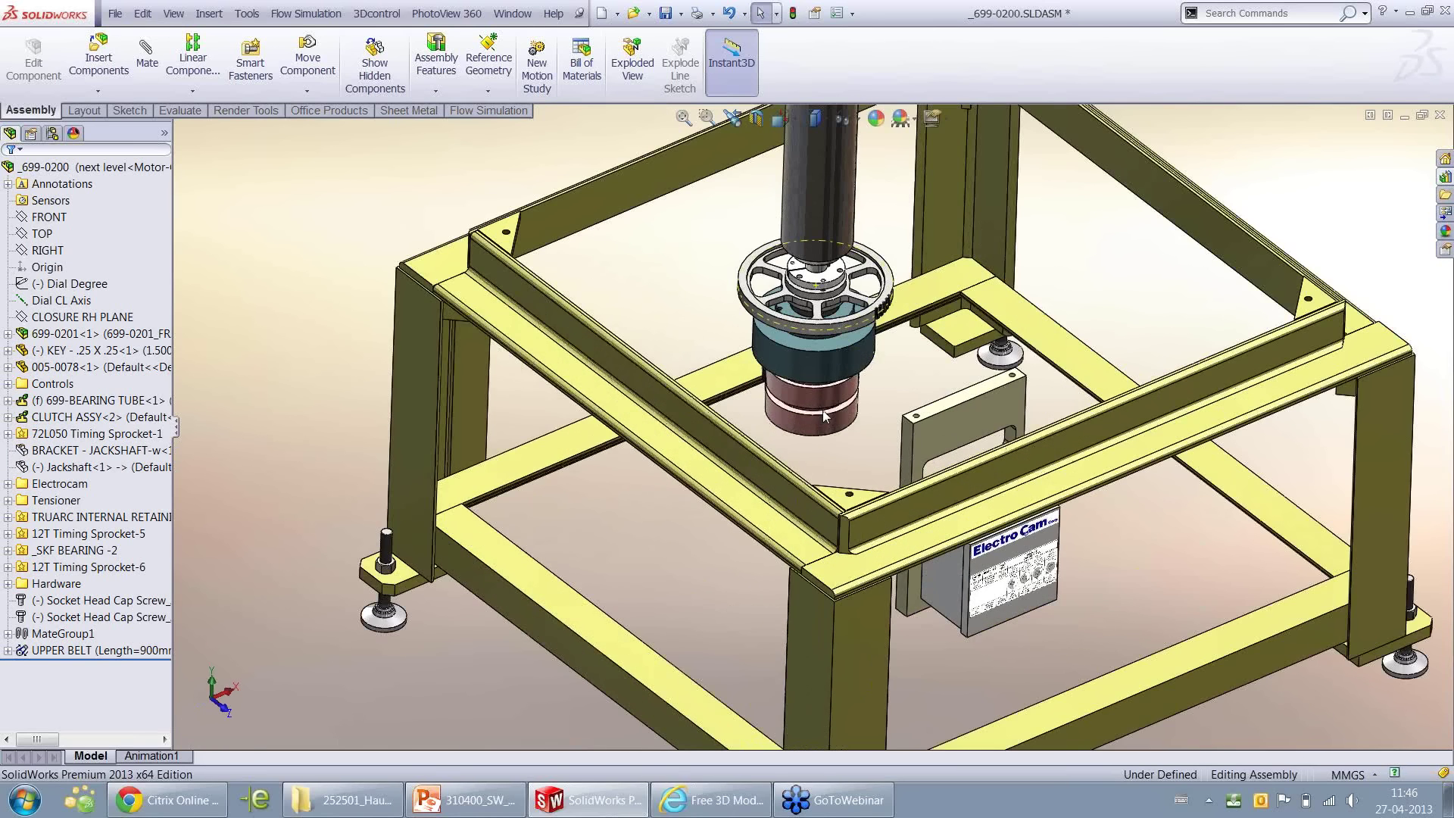
{"action": "scroll", "coordinate": [810, 566], "scroll_direction": "up", "scroll_amount": 3}
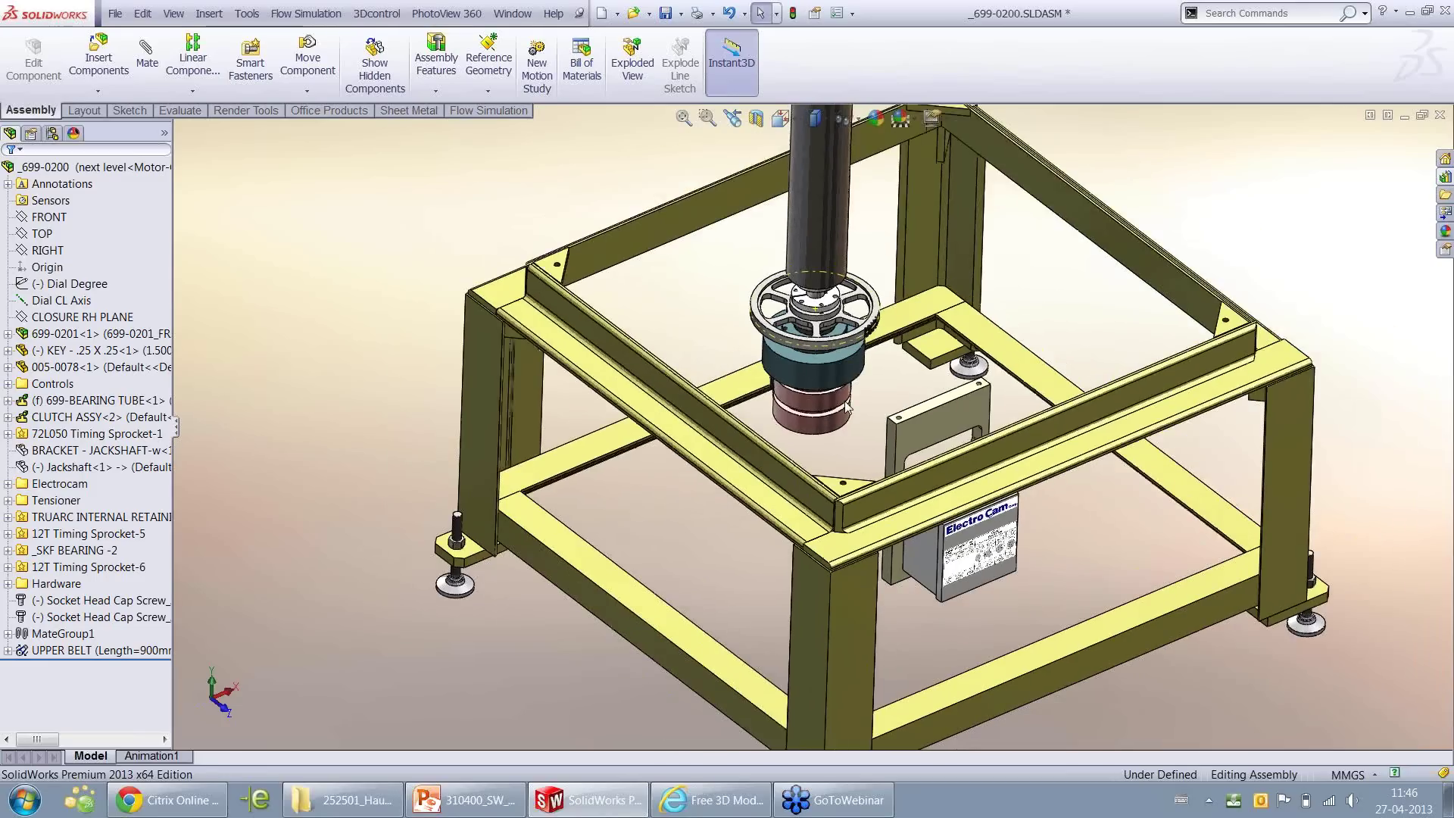
{"action": "middle_click_drag", "start_coordinate": [810, 567], "coordinate": [733, 547]}
{"action": "right_click_drag", "start_coordinate": [591, 579], "coordinate": [680, 503]}
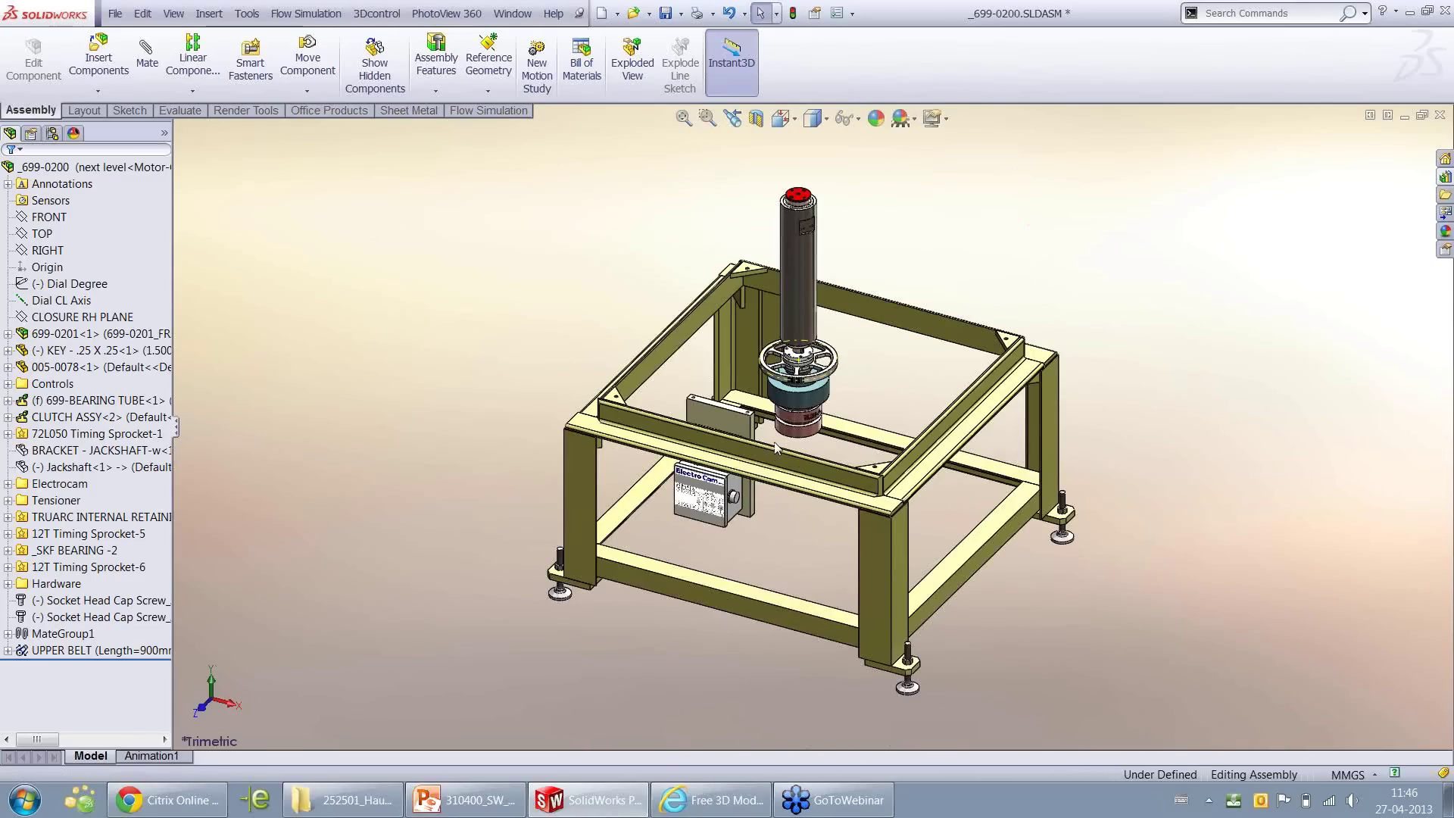
{"action": "scroll", "coordinate": [765, 427], "scroll_direction": "down", "scroll_amount": 1}
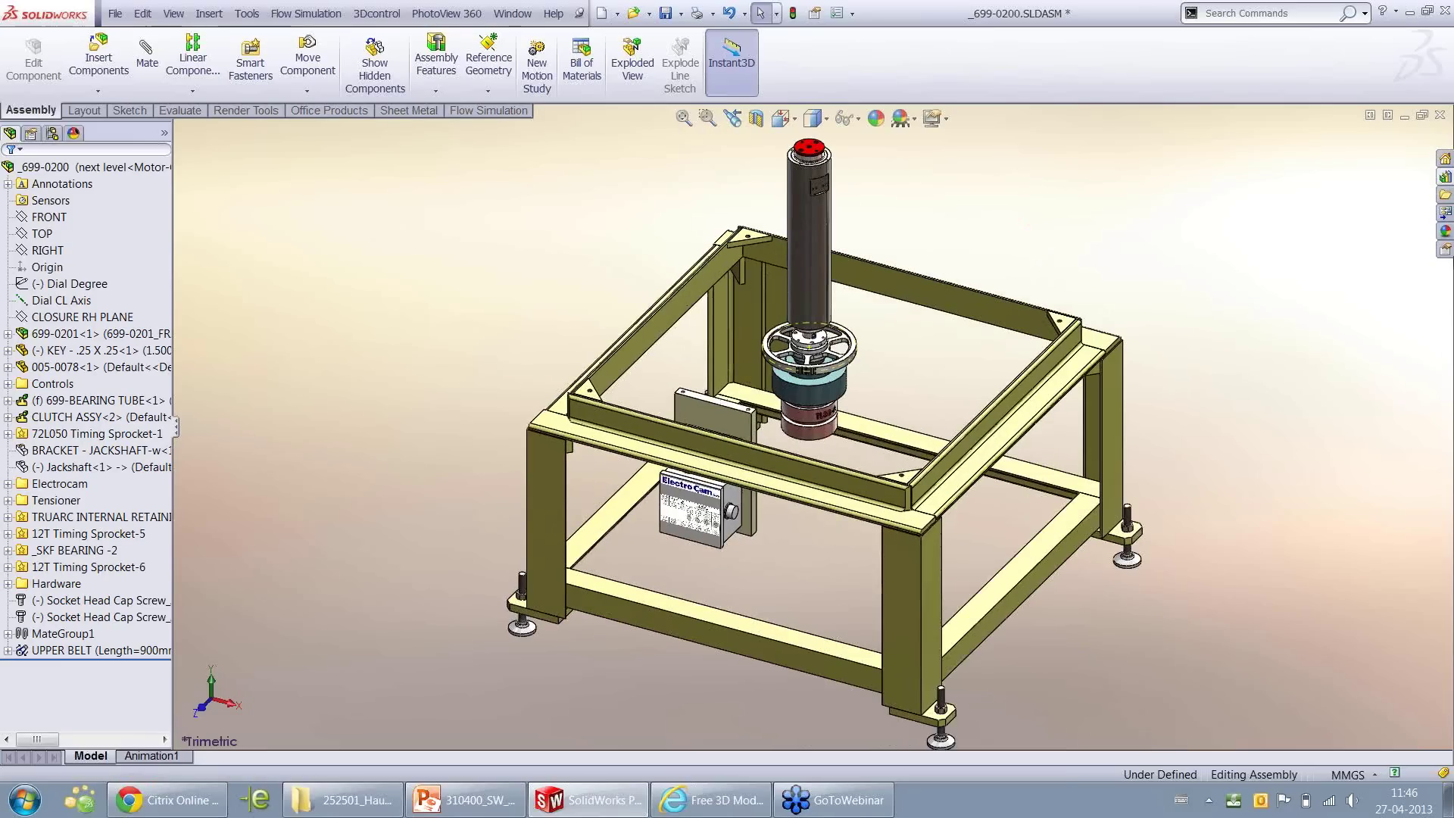
{"action": "scroll", "coordinate": [1446, 182], "scroll_direction": "down", "scroll_amount": 1}
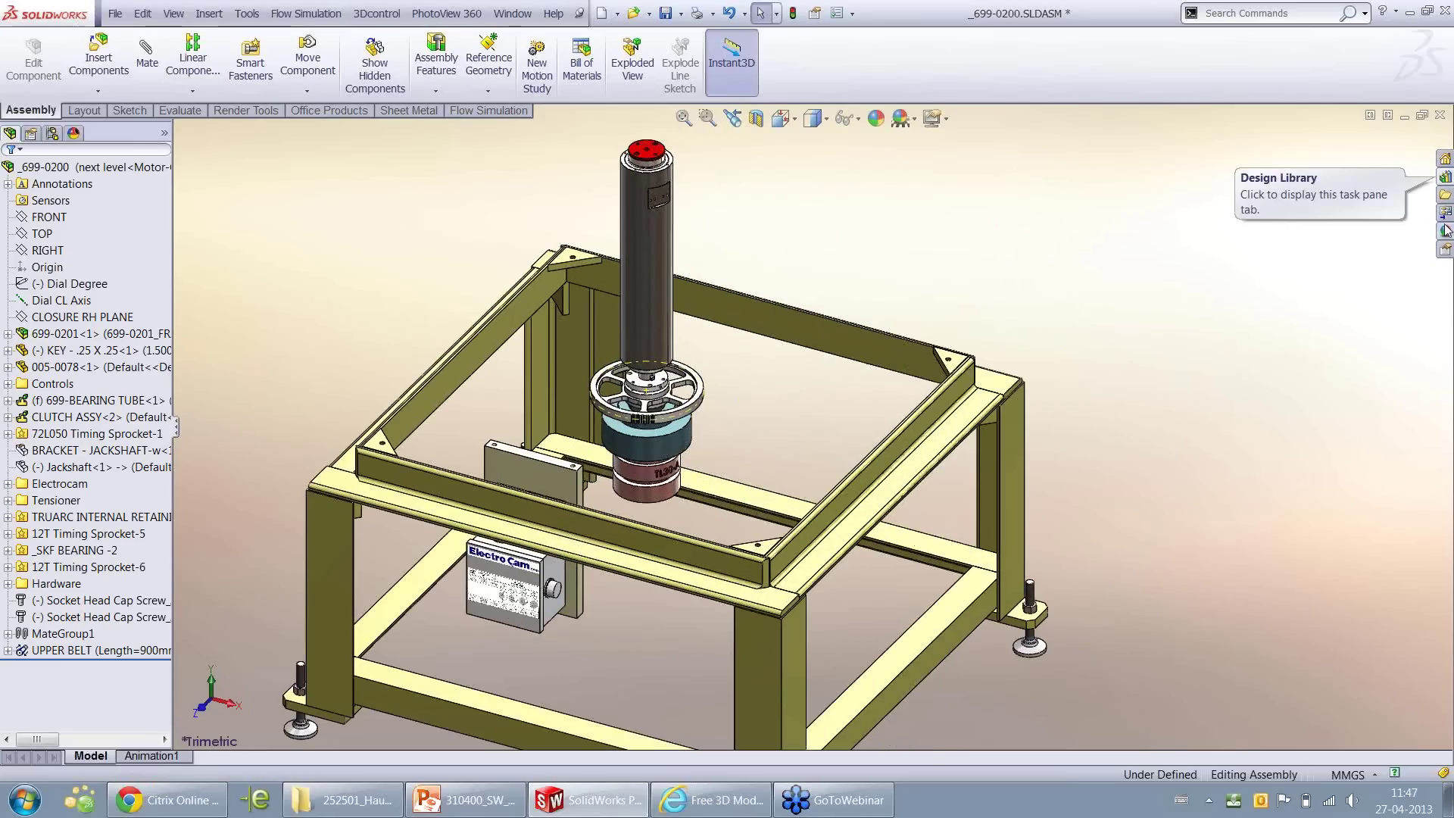
Expand 3D ContentCentral in the Design Library to reach its supplier content, and bring up the 3D ContentCentral website in the browser
{"action": "left_click", "coordinate": [1446, 179]}
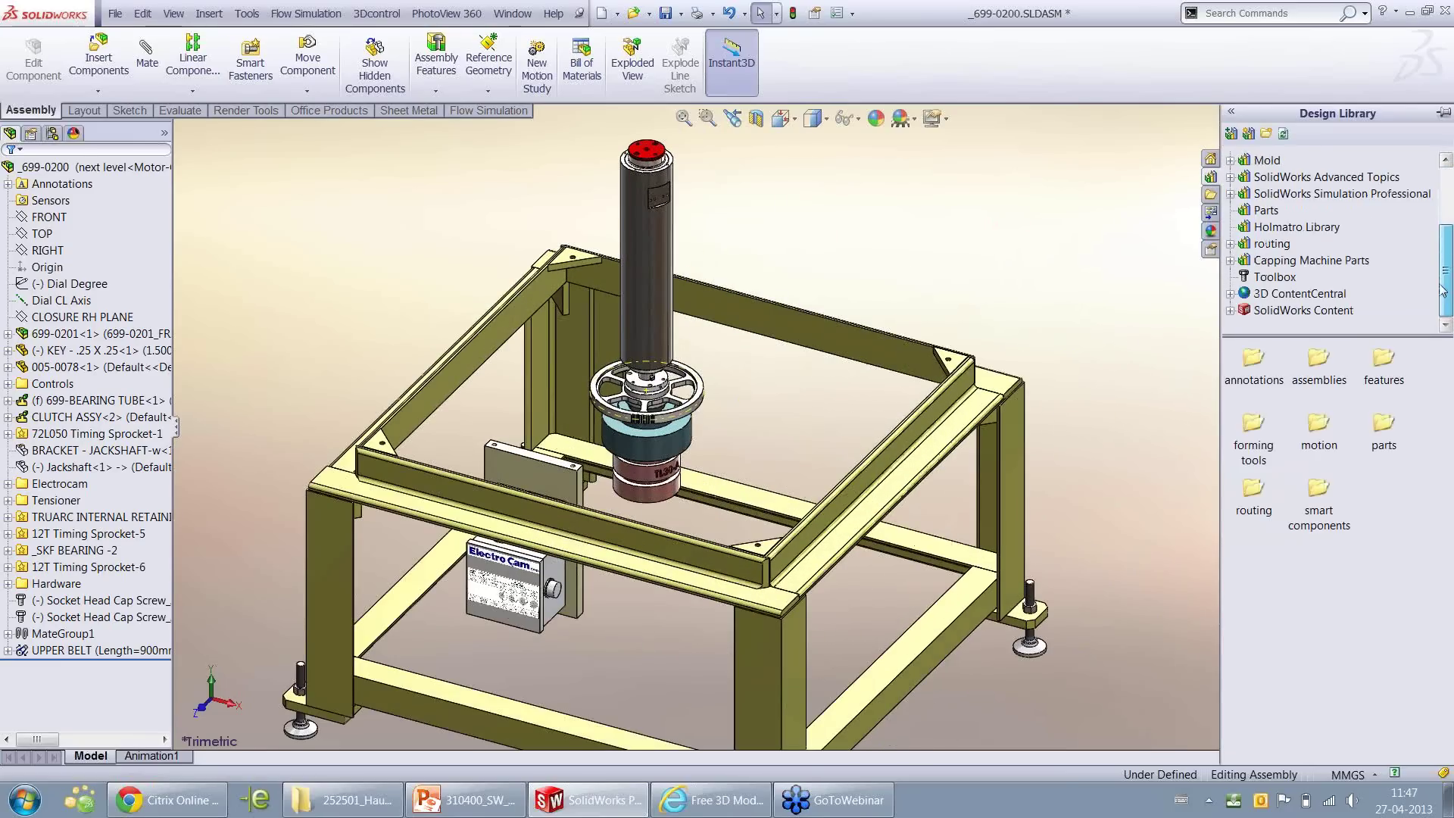
{"action": "left_click", "coordinate": [1293, 295]}
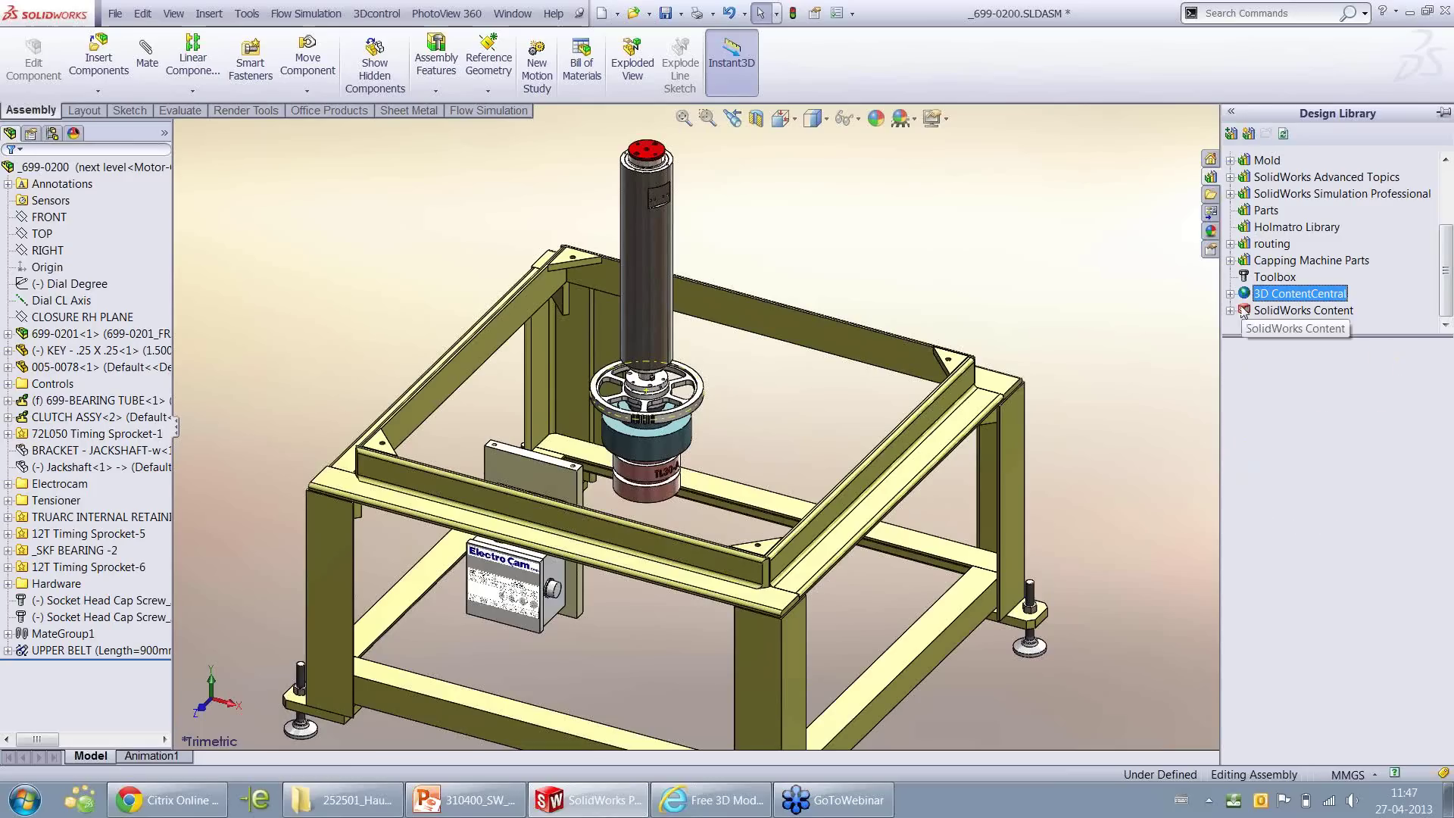
{"action": "left_click", "coordinate": [1230, 293]}
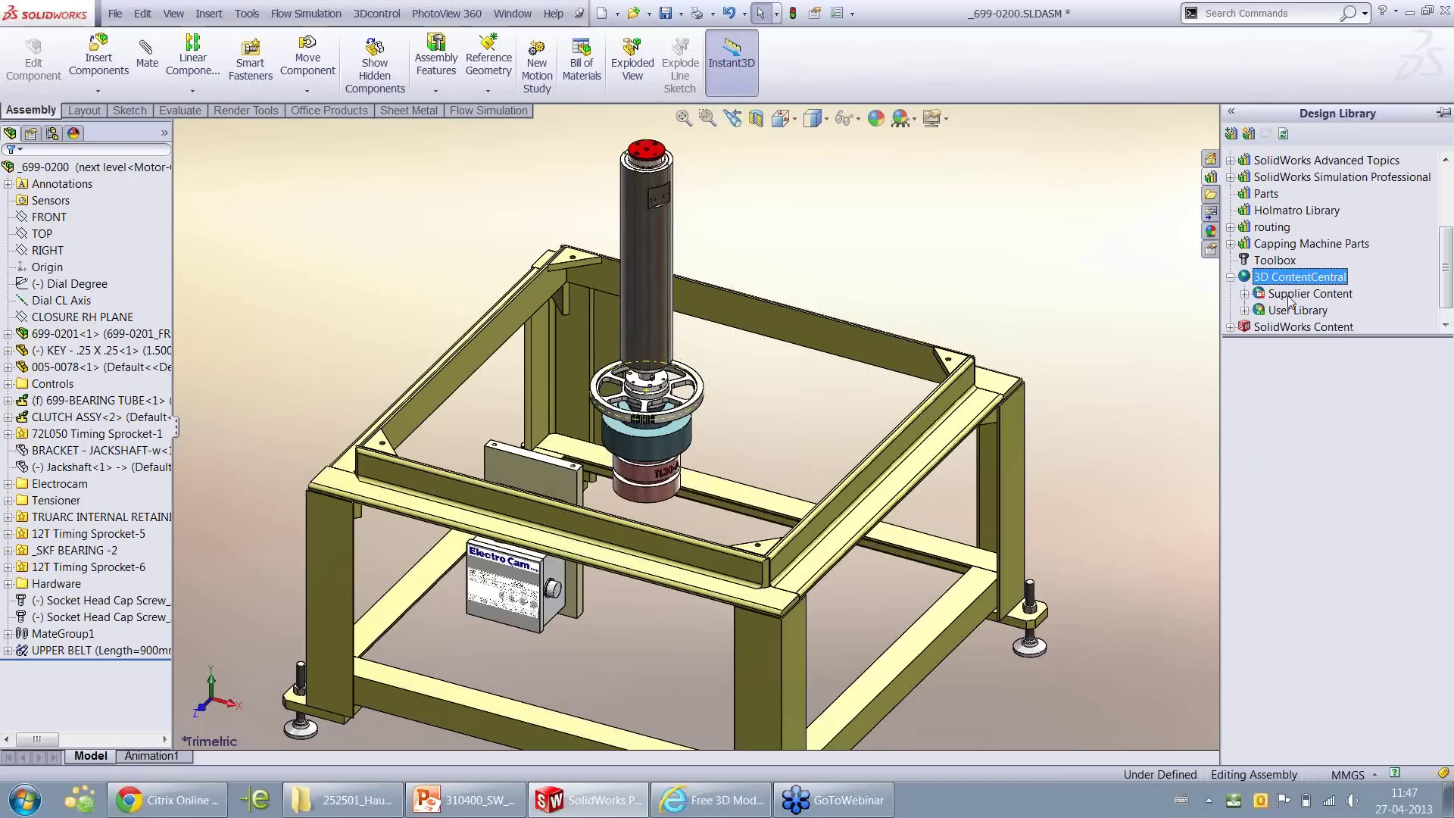
{"action": "scroll", "coordinate": [1449, 276], "scroll_direction": "down", "scroll_amount": 1}
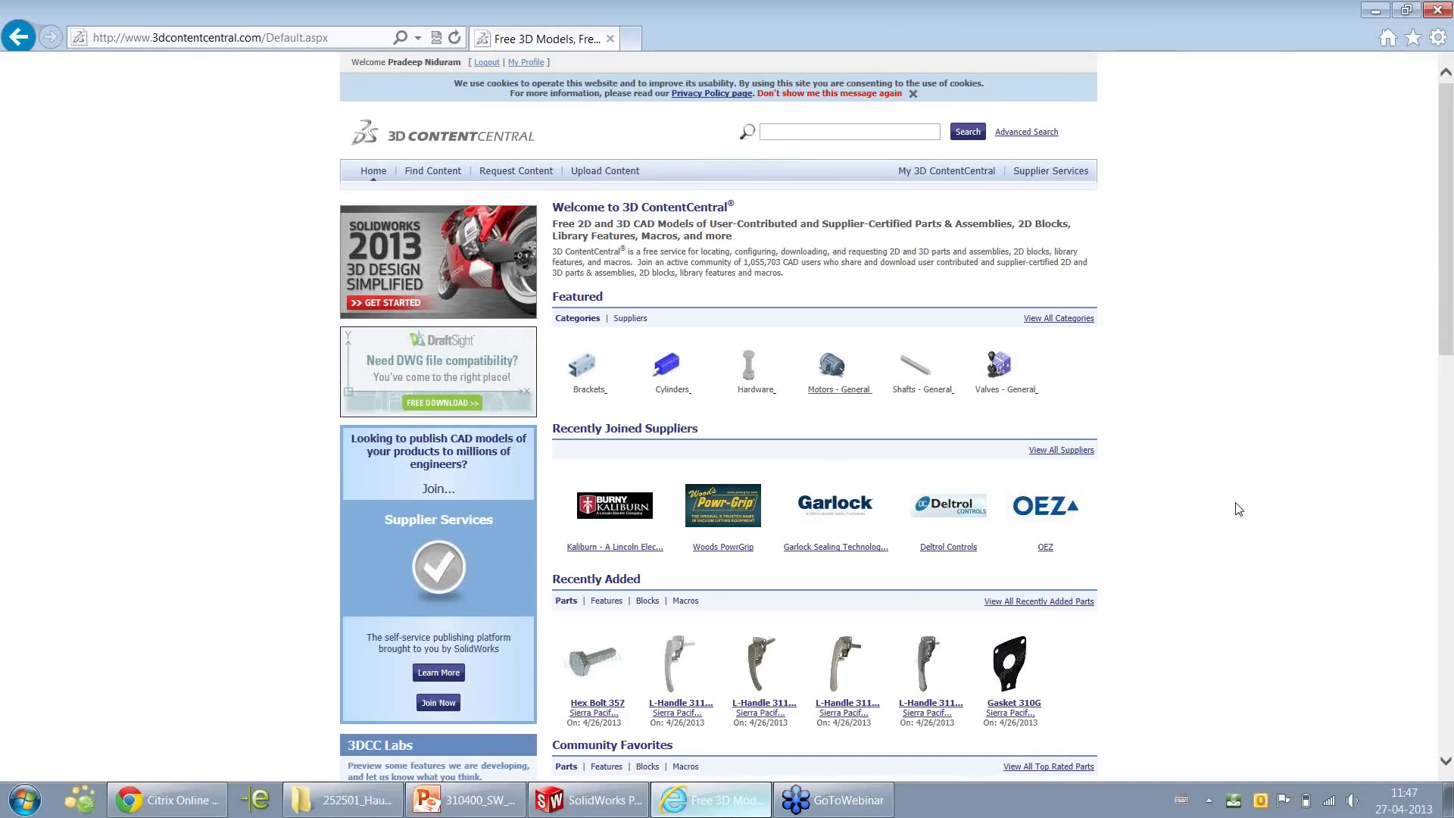
Look over the featured categories, suppliers, recently added parts and community favorites on the 3D ContentCentral home page
{"action": "scroll", "coordinate": [1257, 491], "scroll_direction": "down", "scroll_amount": 5}
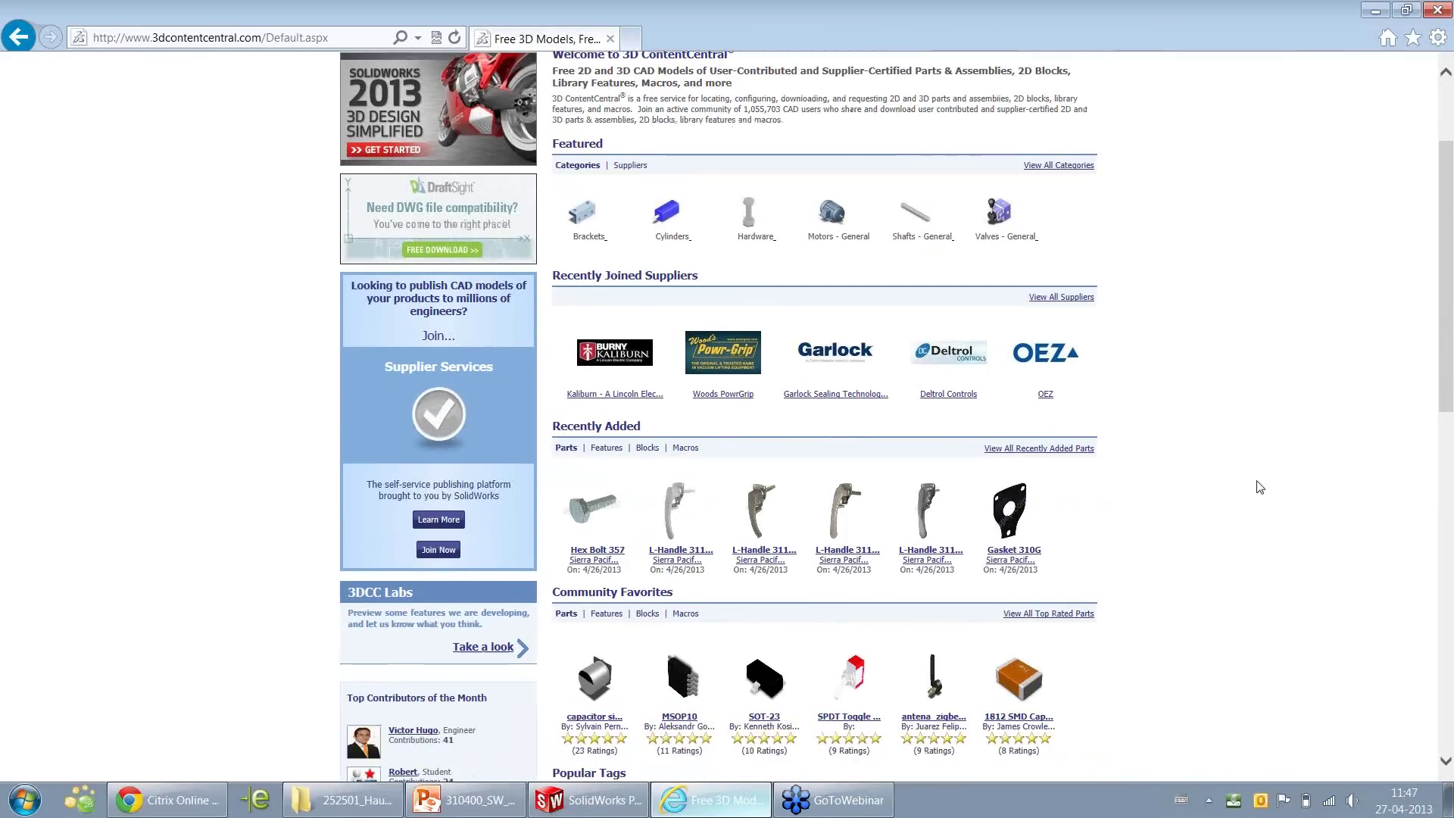
{"action": "scroll", "coordinate": [1259, 487], "scroll_direction": "up", "scroll_amount": 5}
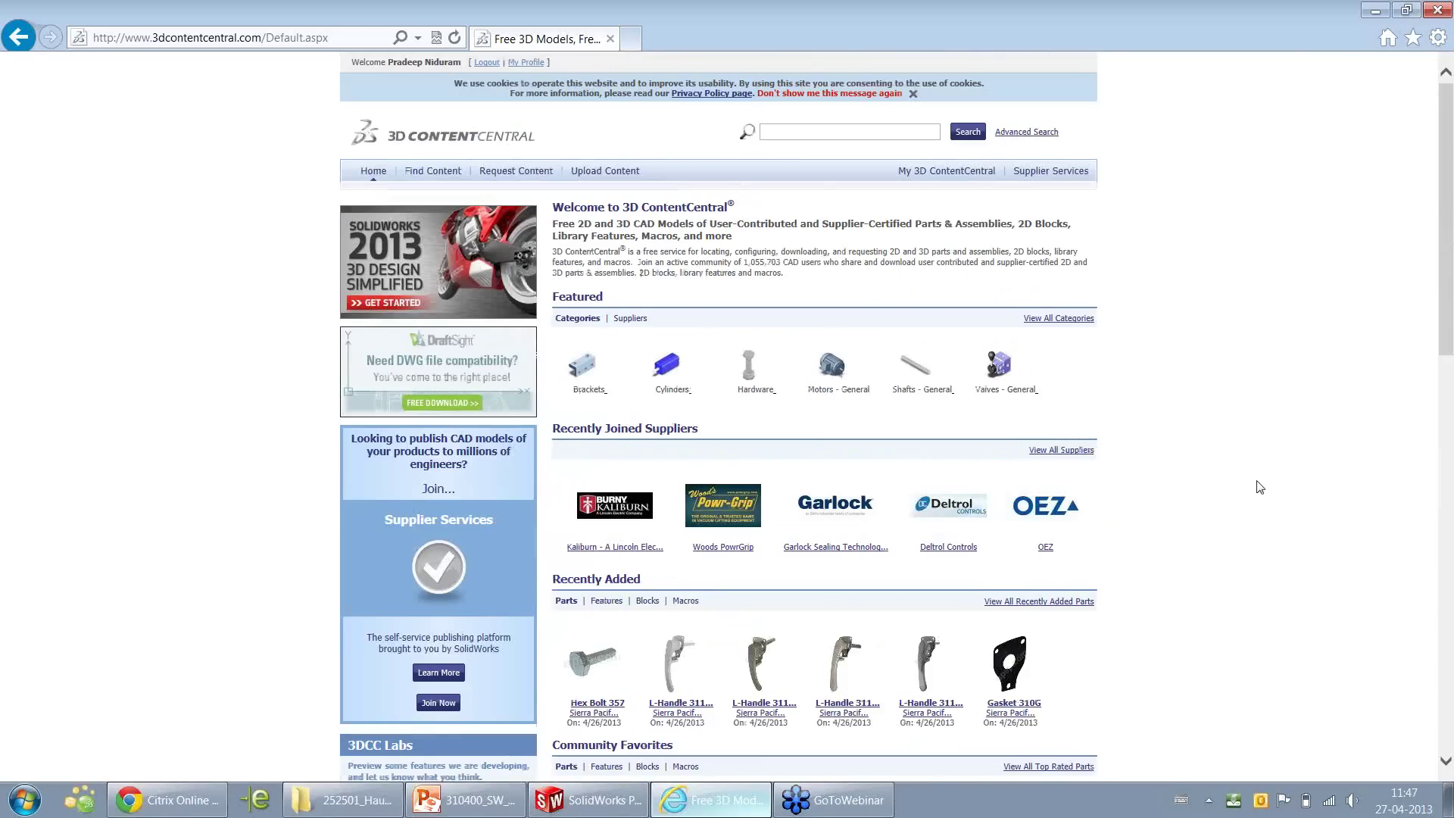
{"action": "scroll", "coordinate": [1259, 487], "scroll_direction": "down", "scroll_amount": 4}
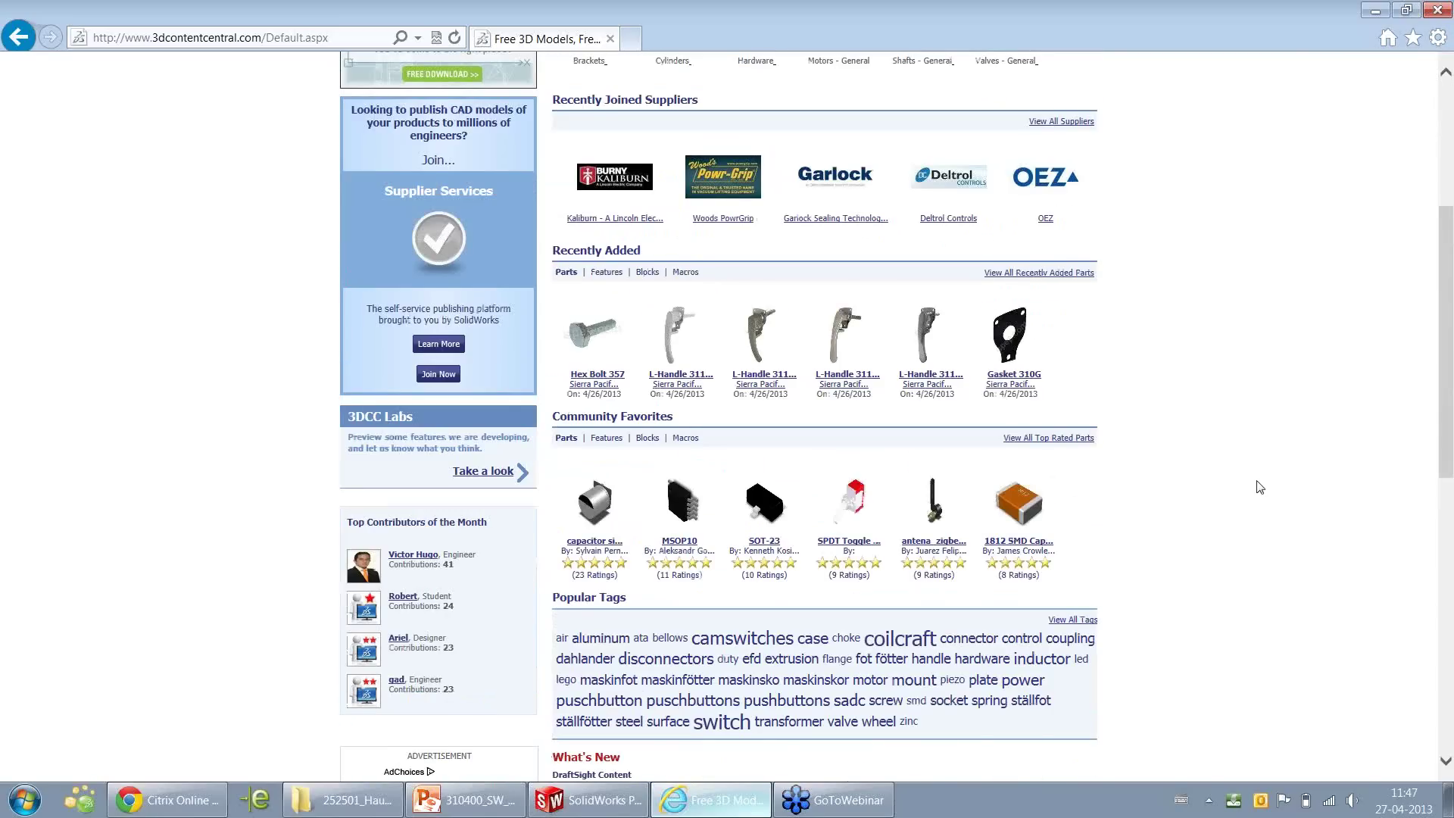
{"action": "scroll", "coordinate": [1260, 487], "scroll_direction": "down", "scroll_amount": 7}
{"action": "scroll", "coordinate": [1259, 487], "scroll_direction": "up", "scroll_amount": 11}
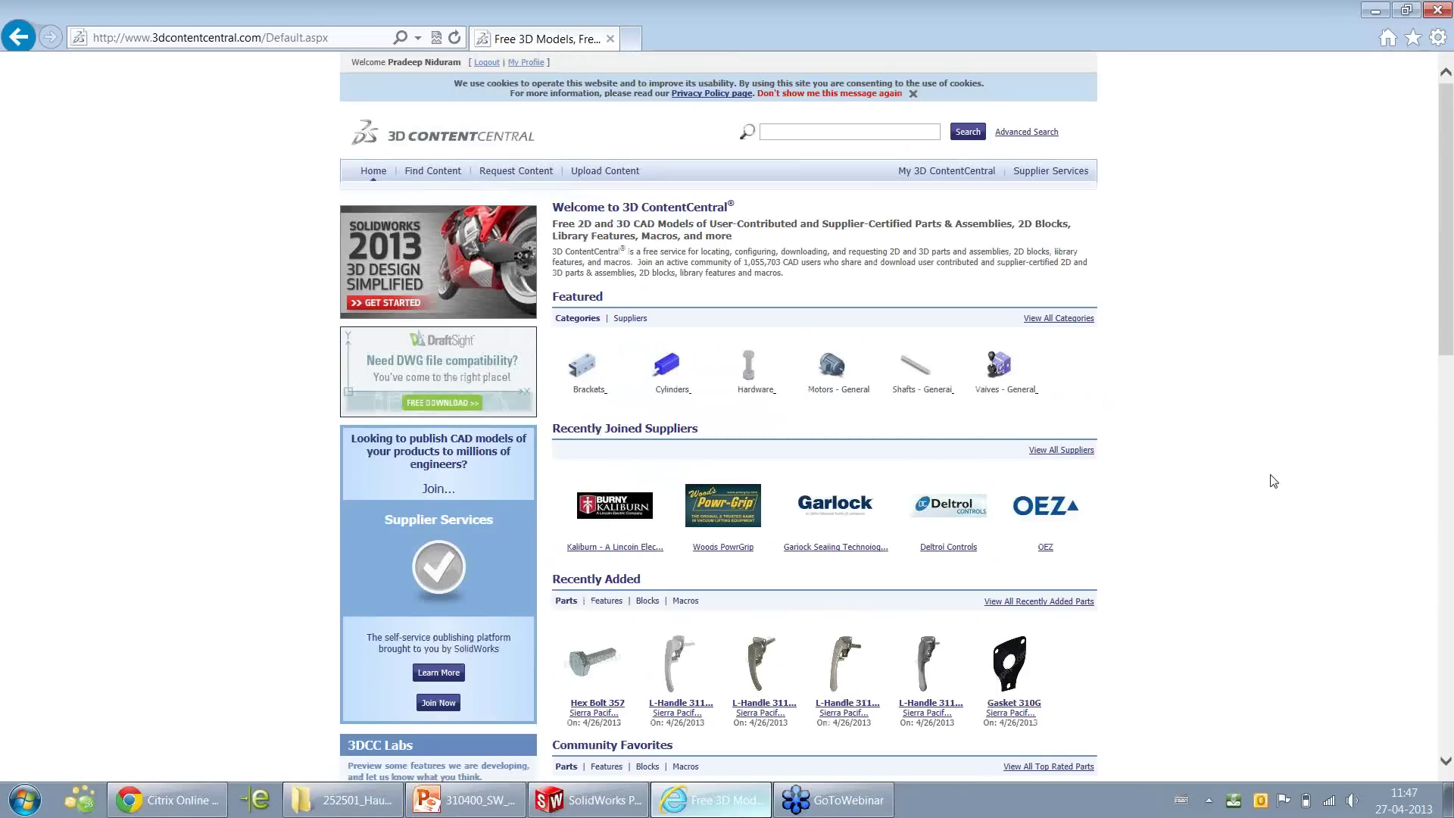
Browse the Motors - General category to Framo Morat's Slip-on geared motor Compacta range and open the Compacta AG160 model page
{"action": "left_click", "coordinate": [830, 371]}
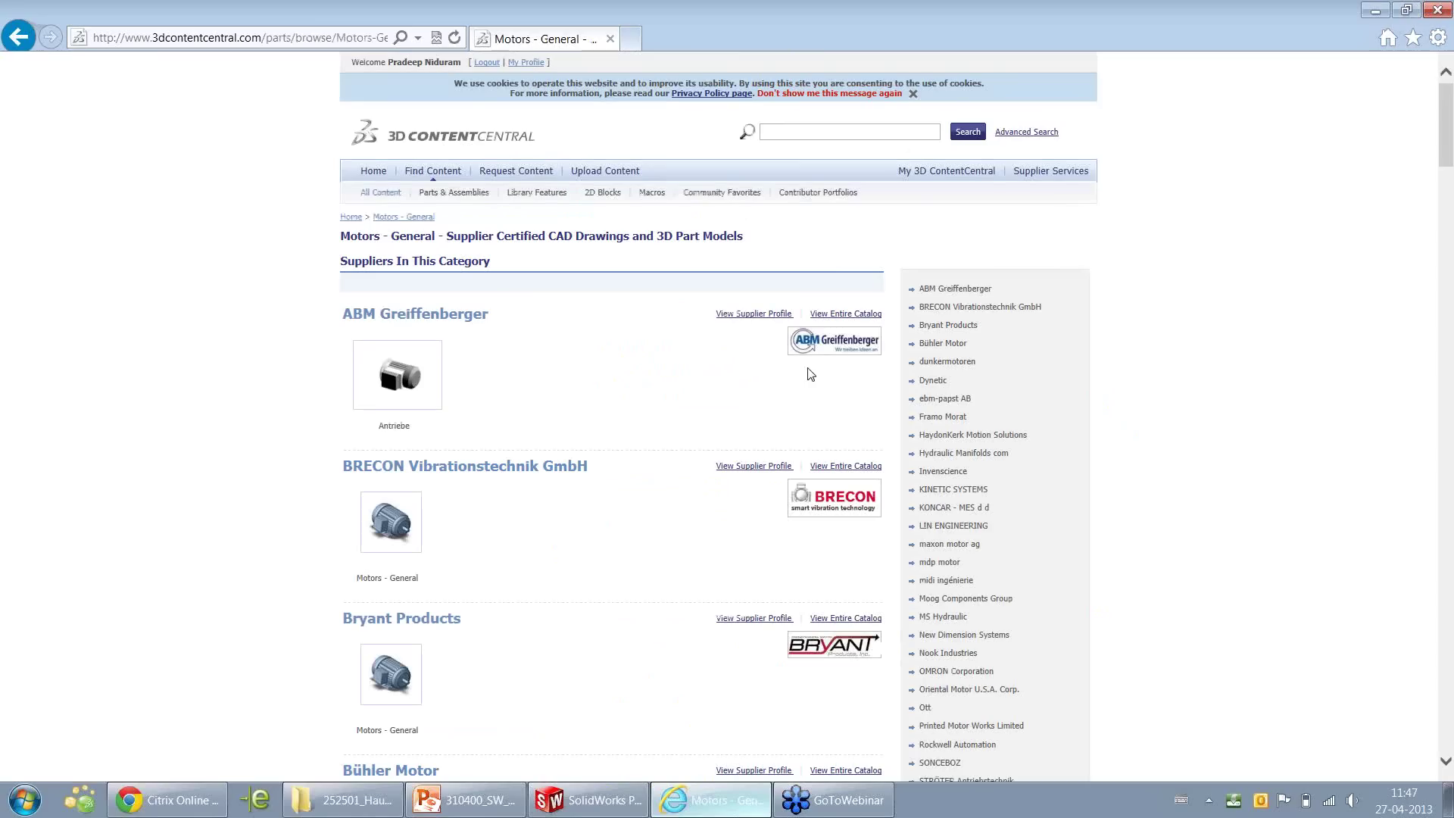
{"action": "left_click", "coordinate": [964, 289]}
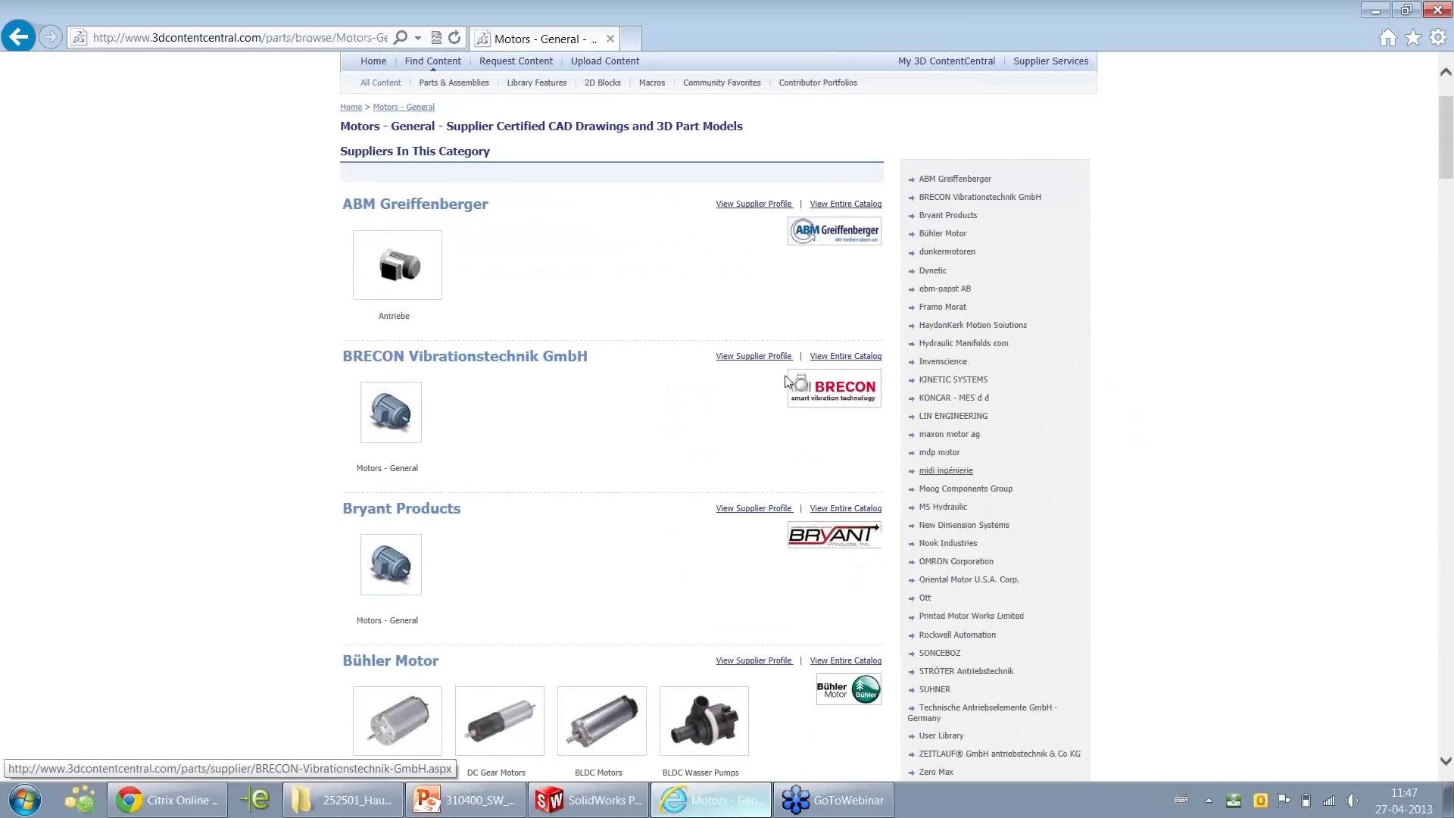
{"action": "scroll", "coordinate": [506, 467], "scroll_direction": "down", "scroll_amount": 10}
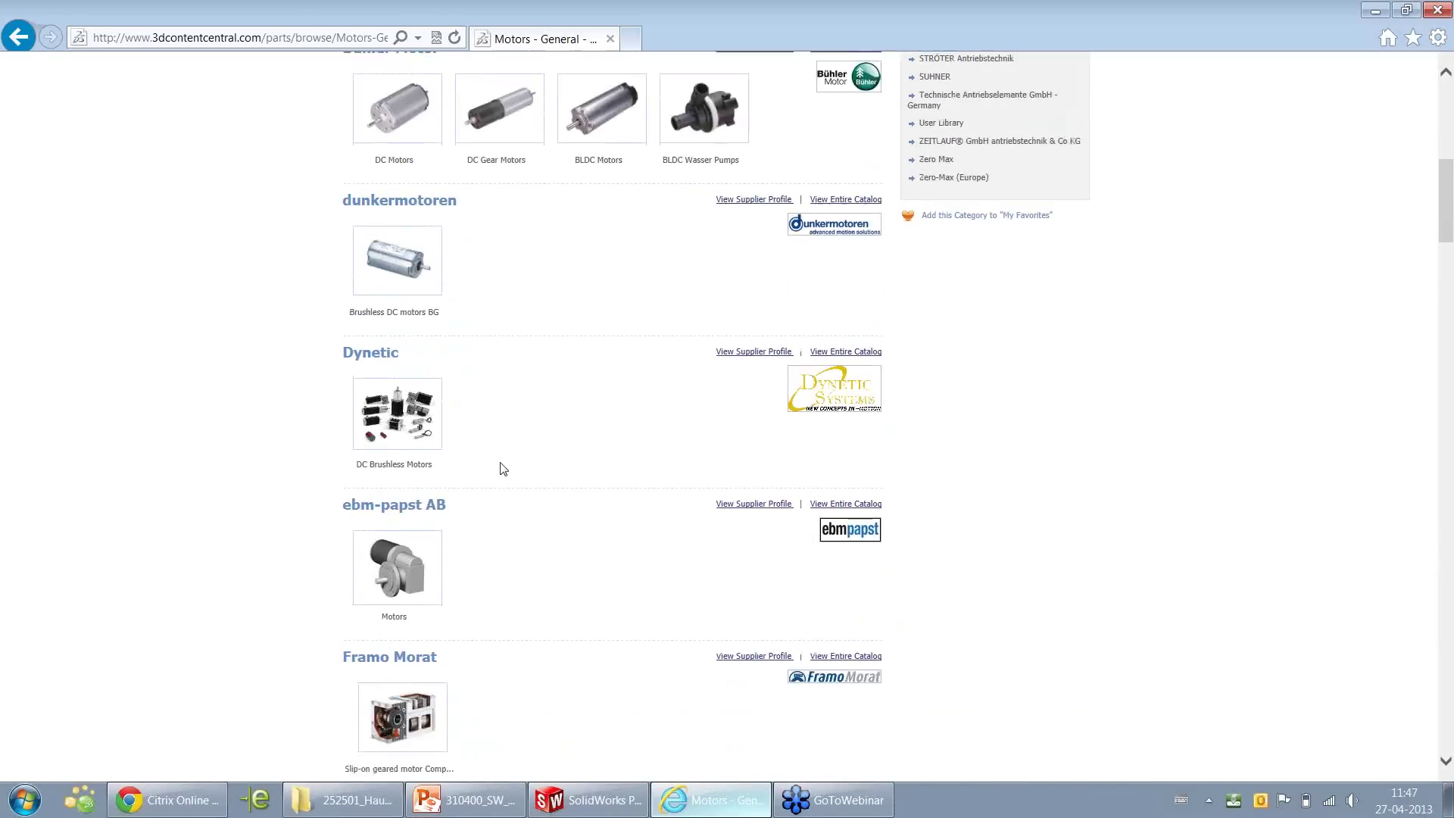
{"action": "left_click", "coordinate": [421, 356]}
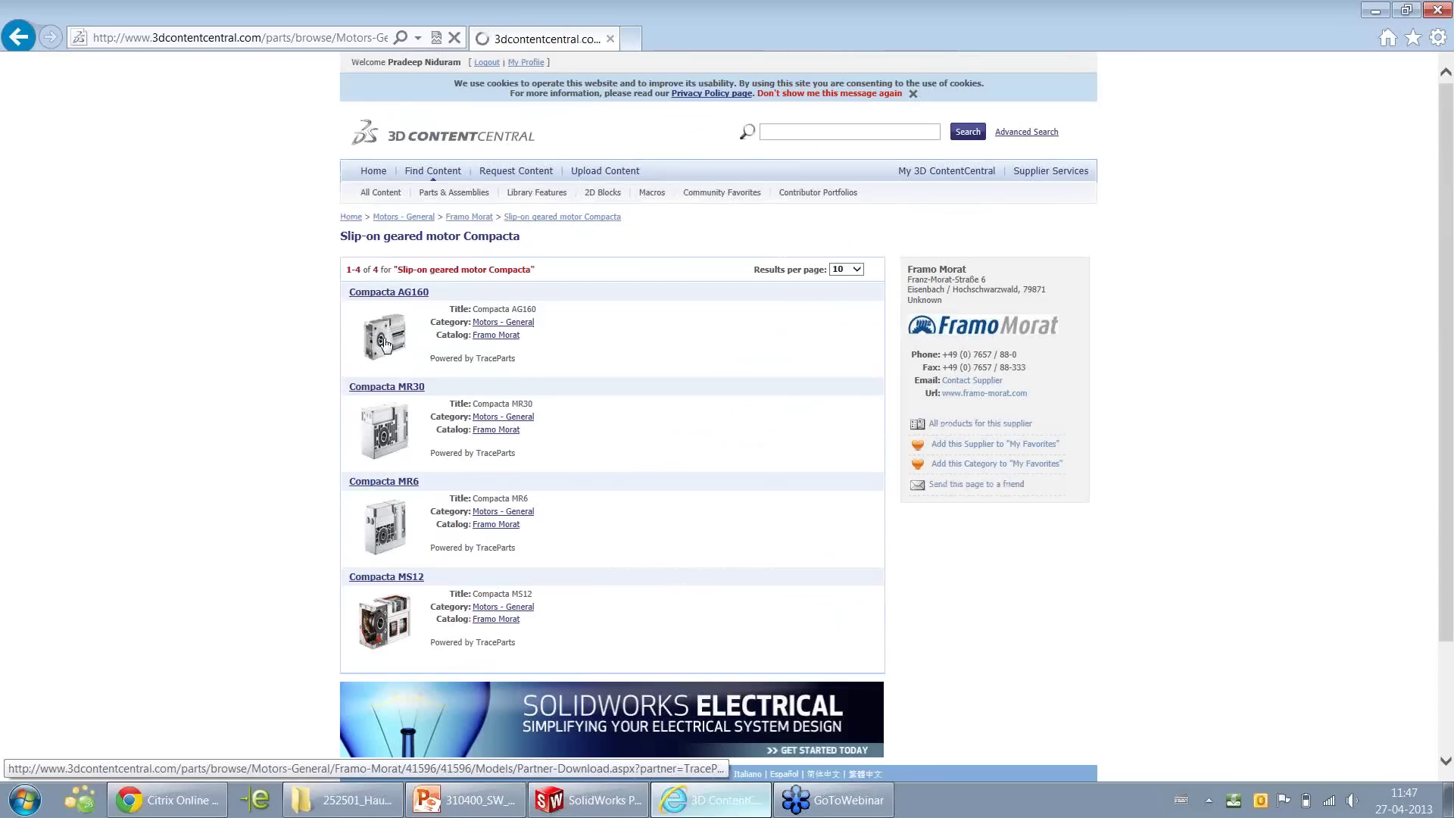
{"action": "left_click", "coordinate": [384, 344]}
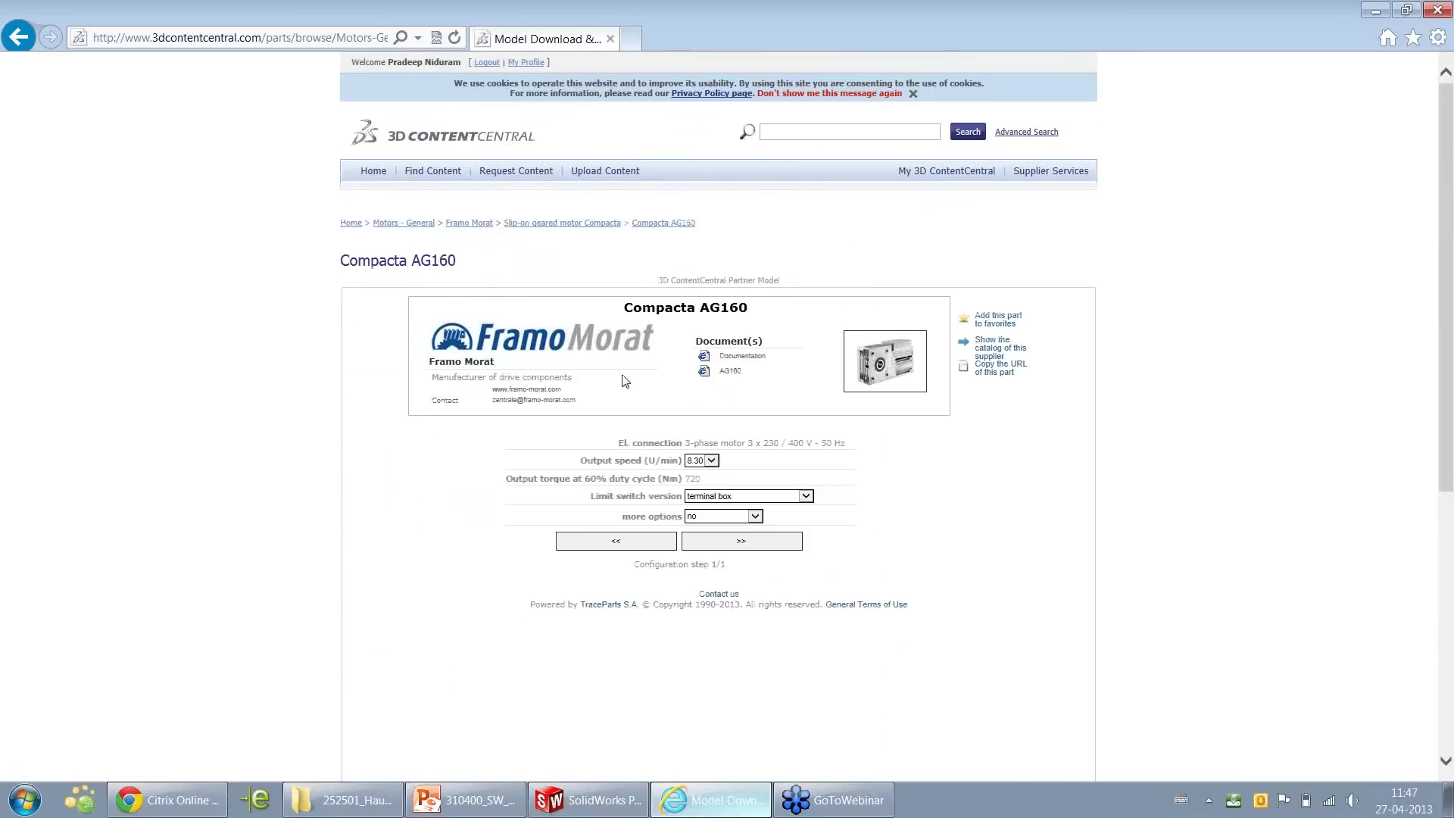
Configure the Compacta AG160 with limit switch version 2 (without power relay) and proceed to its preview and CAD download page
{"action": "scroll", "coordinate": [626, 381], "scroll_direction": "down", "scroll_amount": 3}
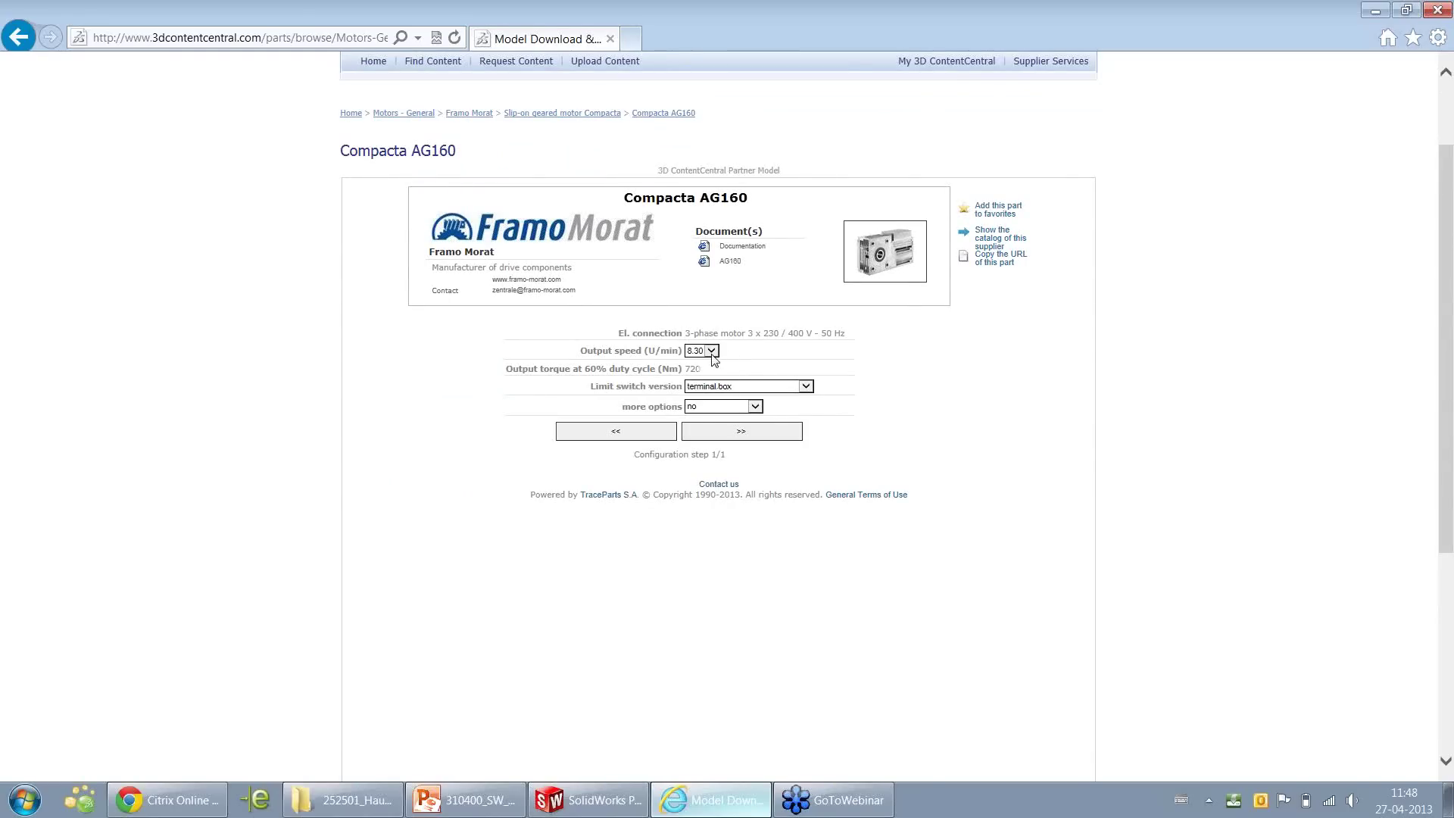
{"action": "left_click", "coordinate": [714, 388]}
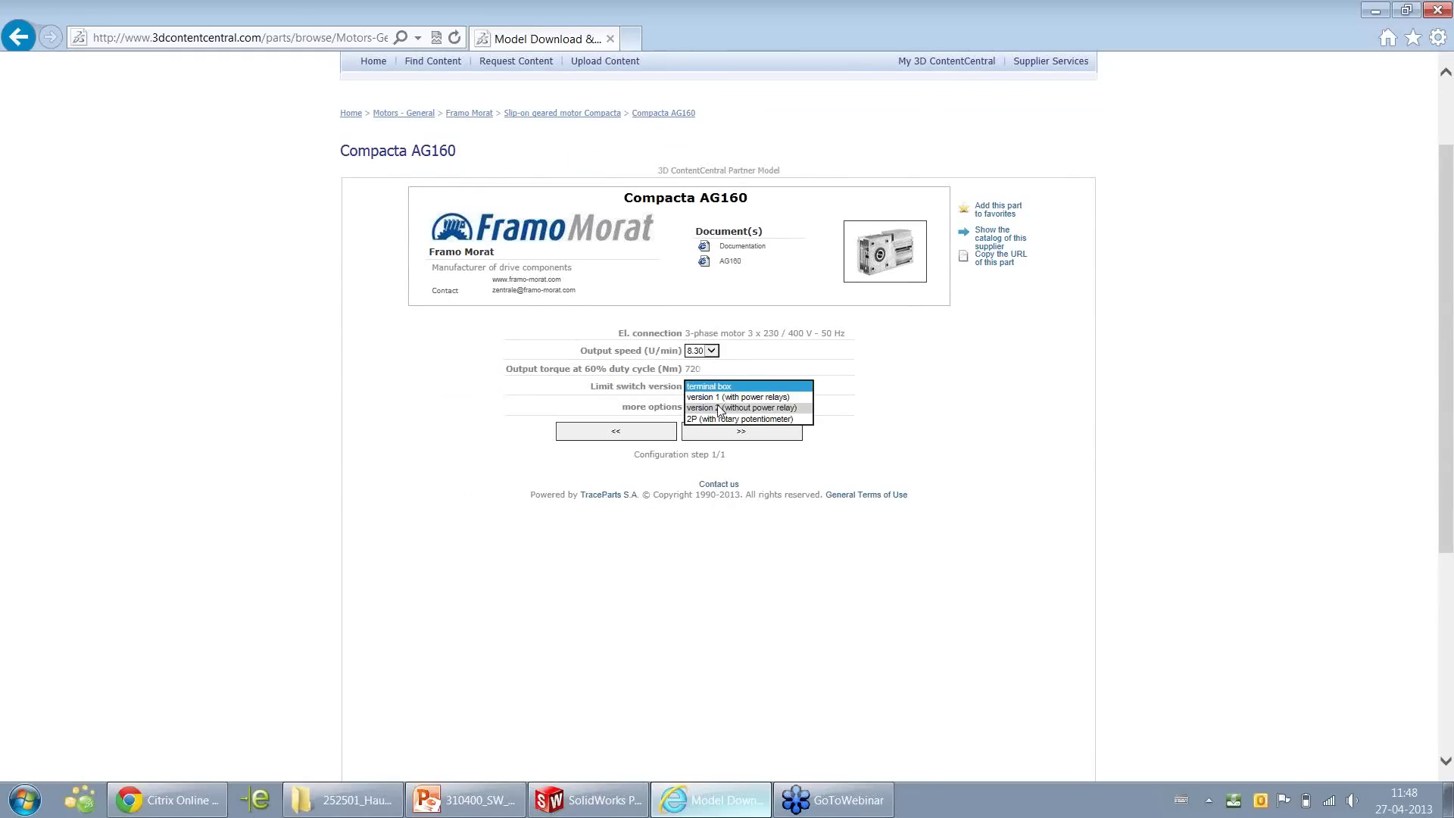
{"action": "left_click", "coordinate": [720, 408]}
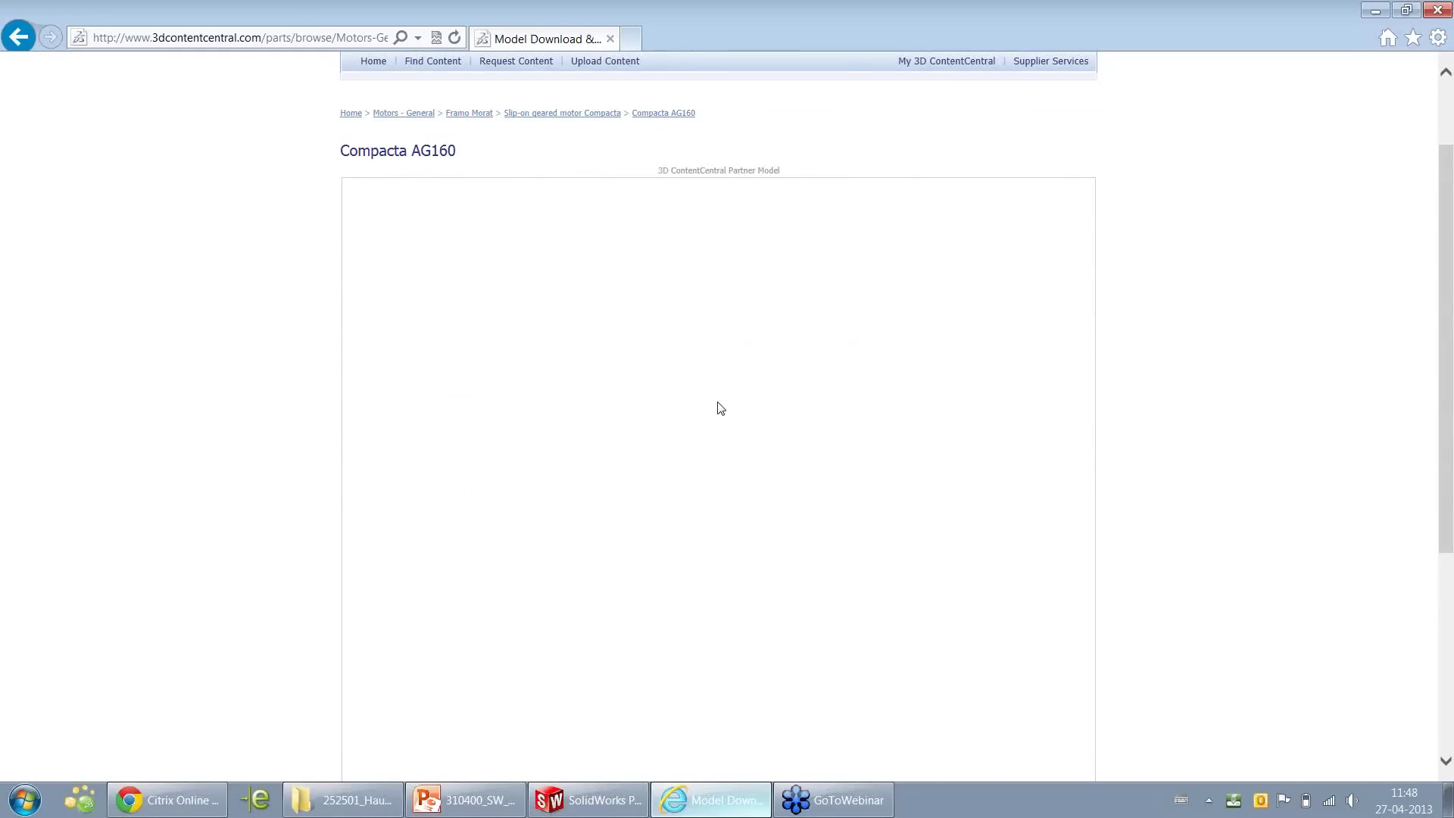
{"action": "left_click", "coordinate": [738, 431]}
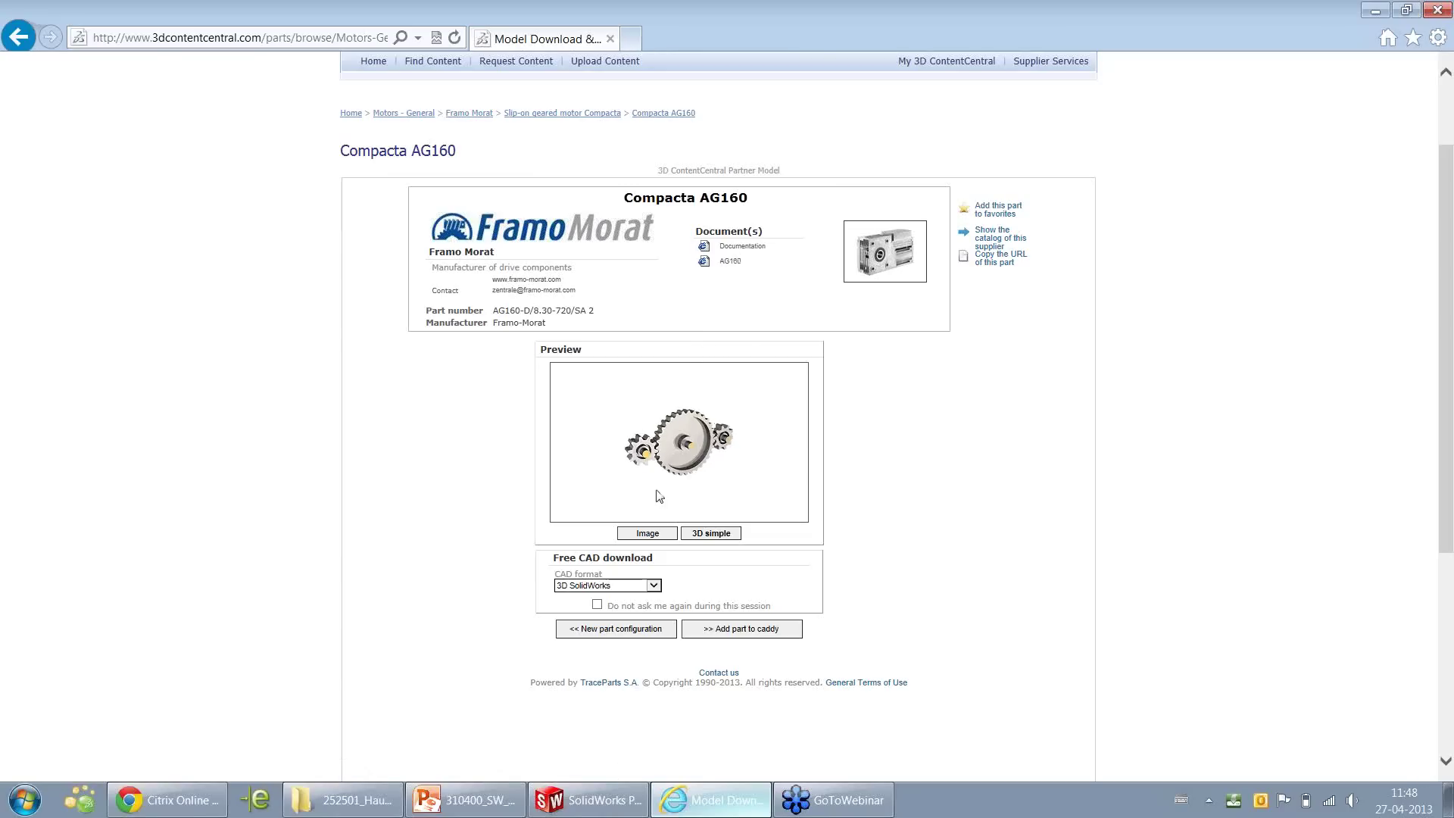
Choose 3D SolidWorks as the CAD download format for the AG160 and load the part's preview
{"action": "left_click", "coordinate": [606, 587]}
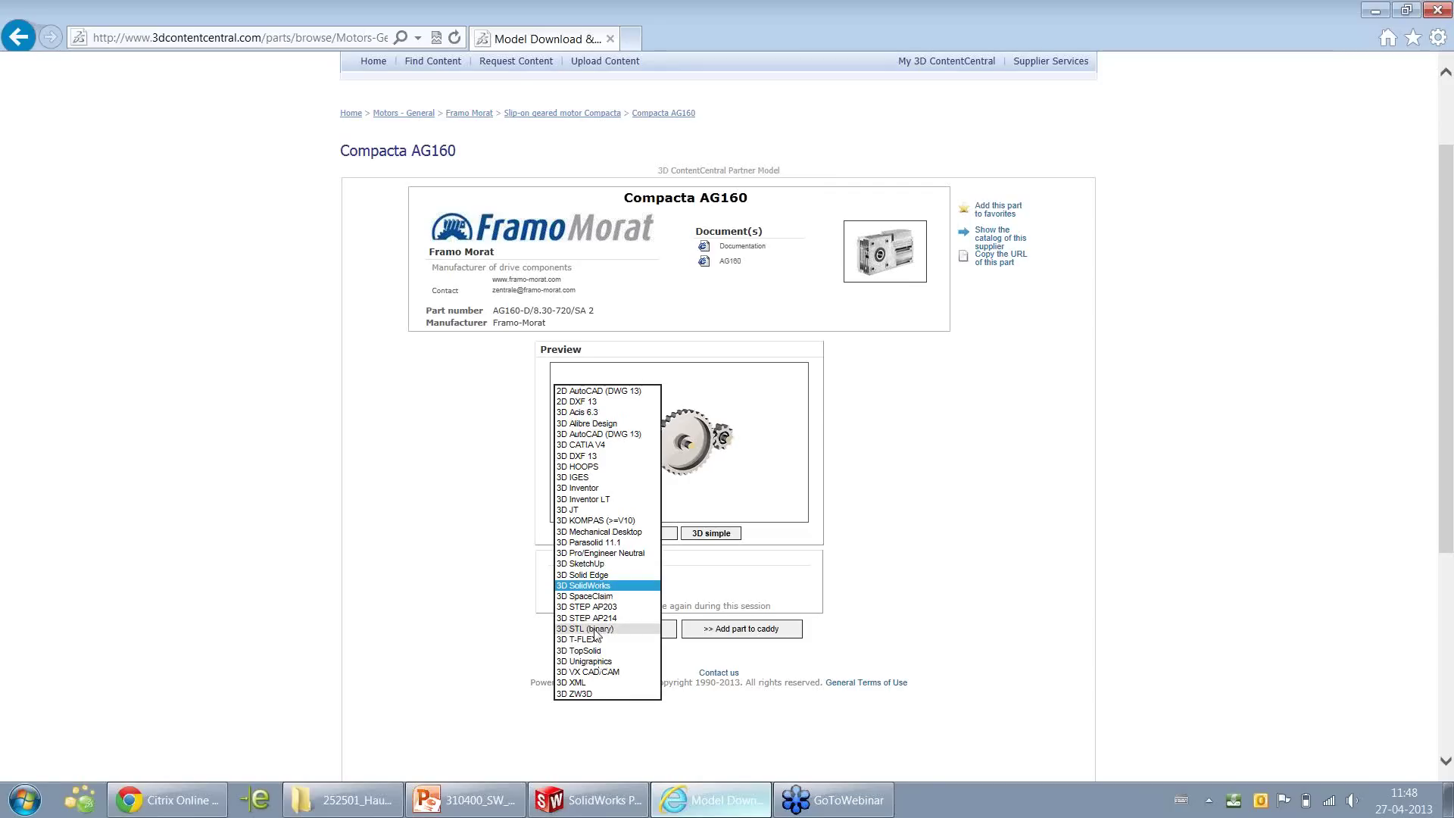
{"action": "left_click", "coordinate": [575, 587]}
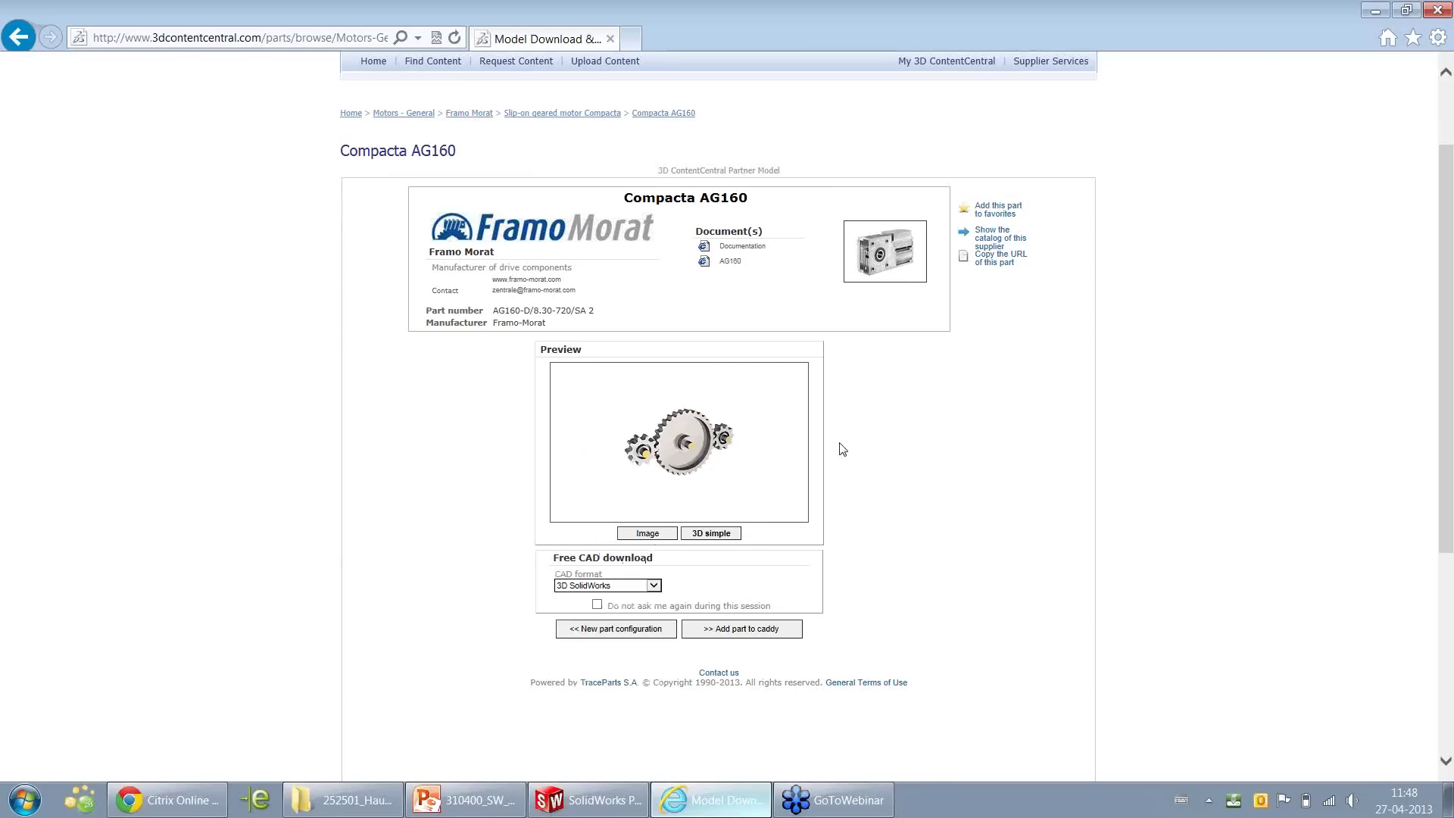
{"action": "scroll", "coordinate": [768, 544], "scroll_direction": "down", "scroll_amount": 3}
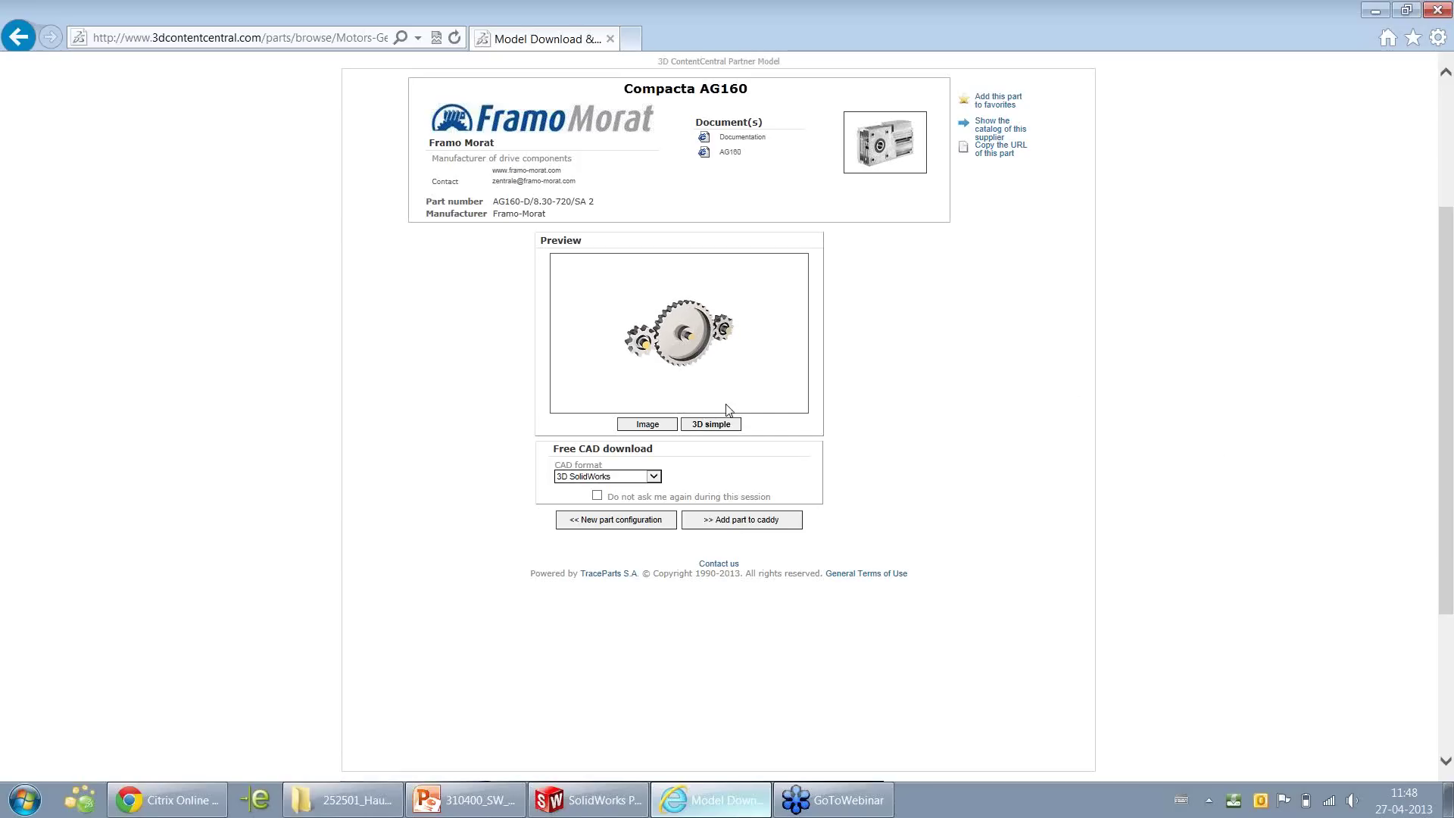
{"action": "left_click", "coordinate": [647, 423]}
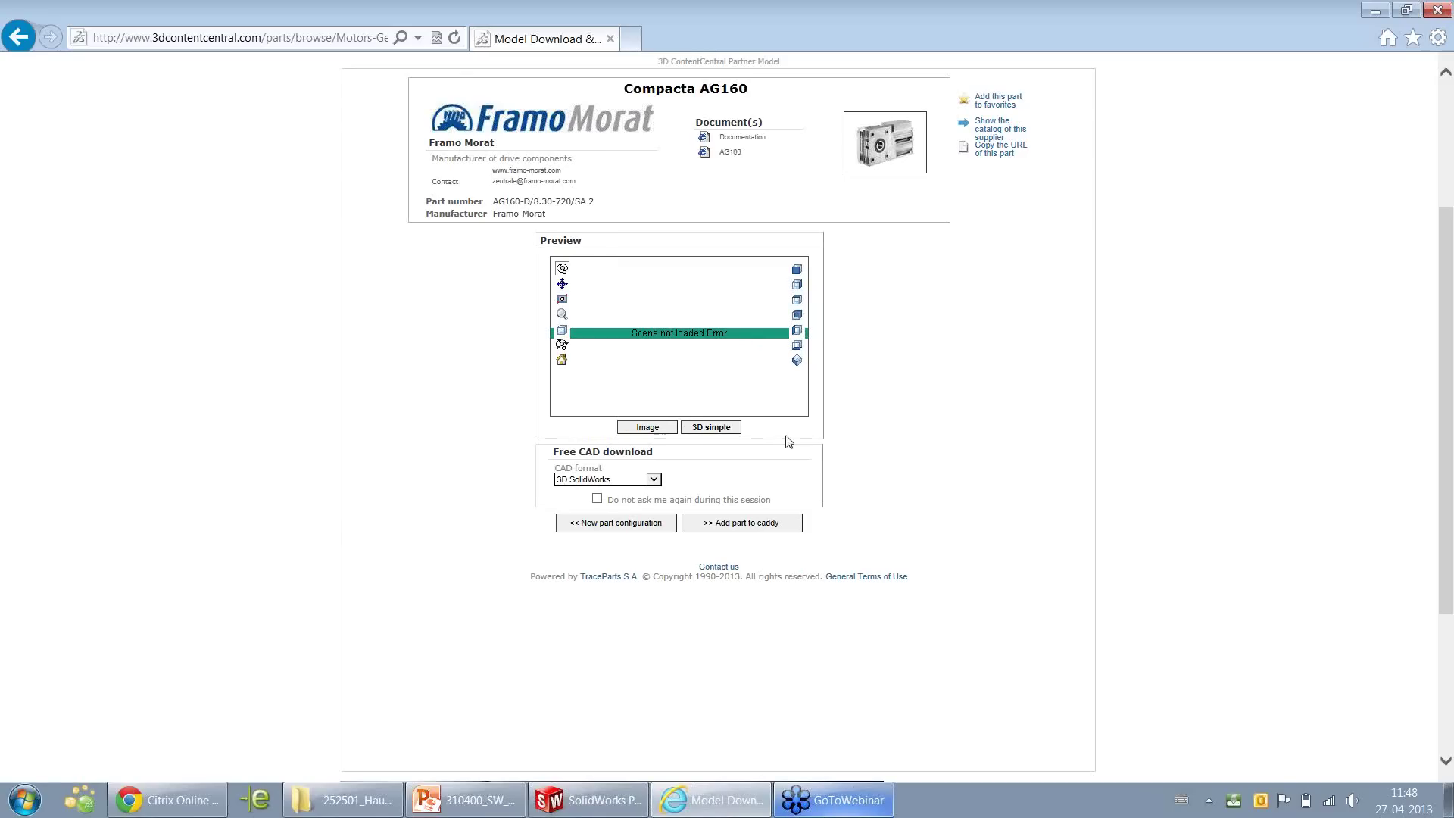
Switch to SolidWorks and insert one Winsmith-920MDVS21000AW from the Capping Machine Parts library onto the underside of the clutch assembly
{"action": "left_click", "coordinate": [577, 807]}
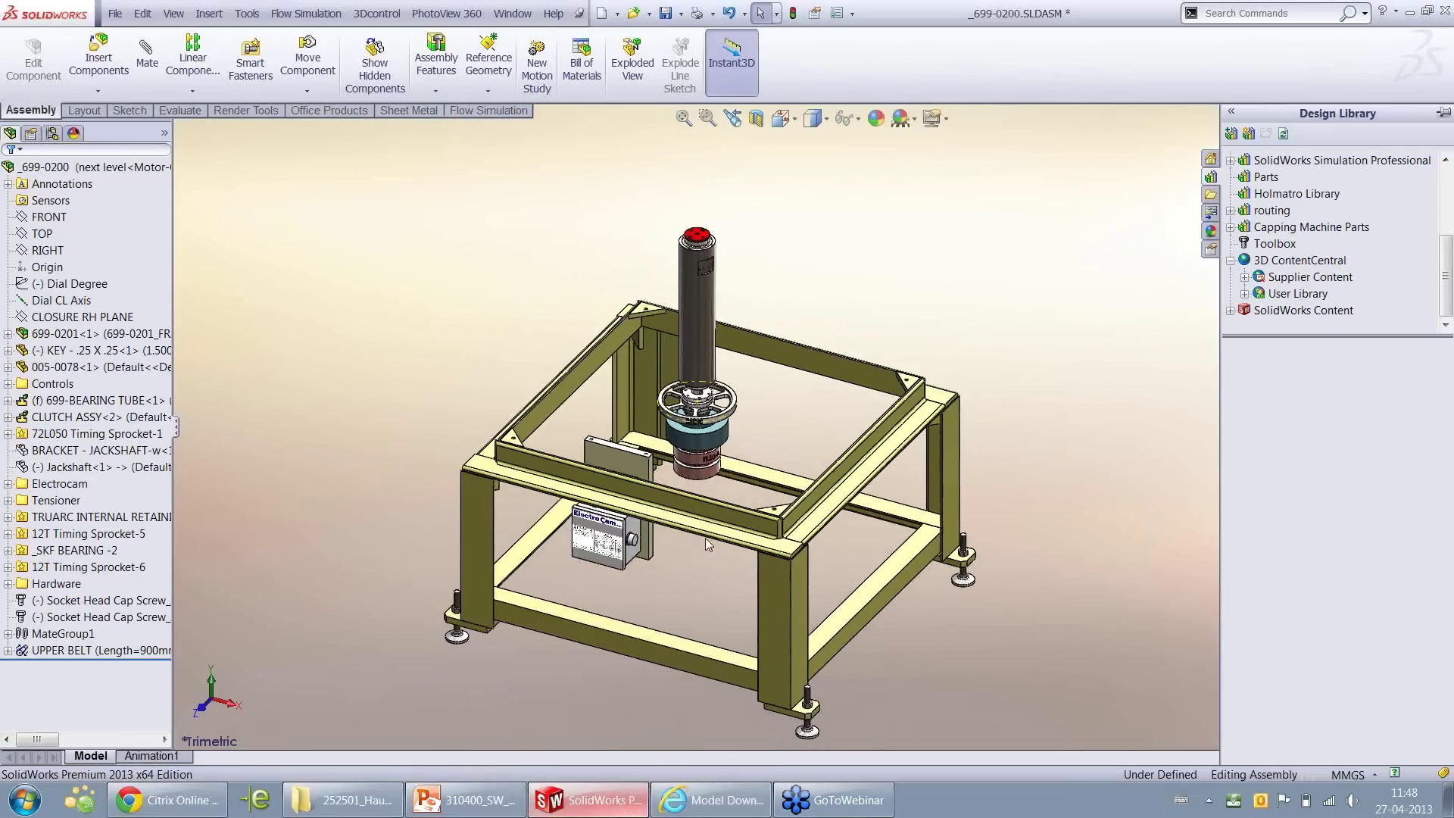
{"action": "scroll", "coordinate": [700, 543], "scroll_direction": "up", "scroll_amount": 2}
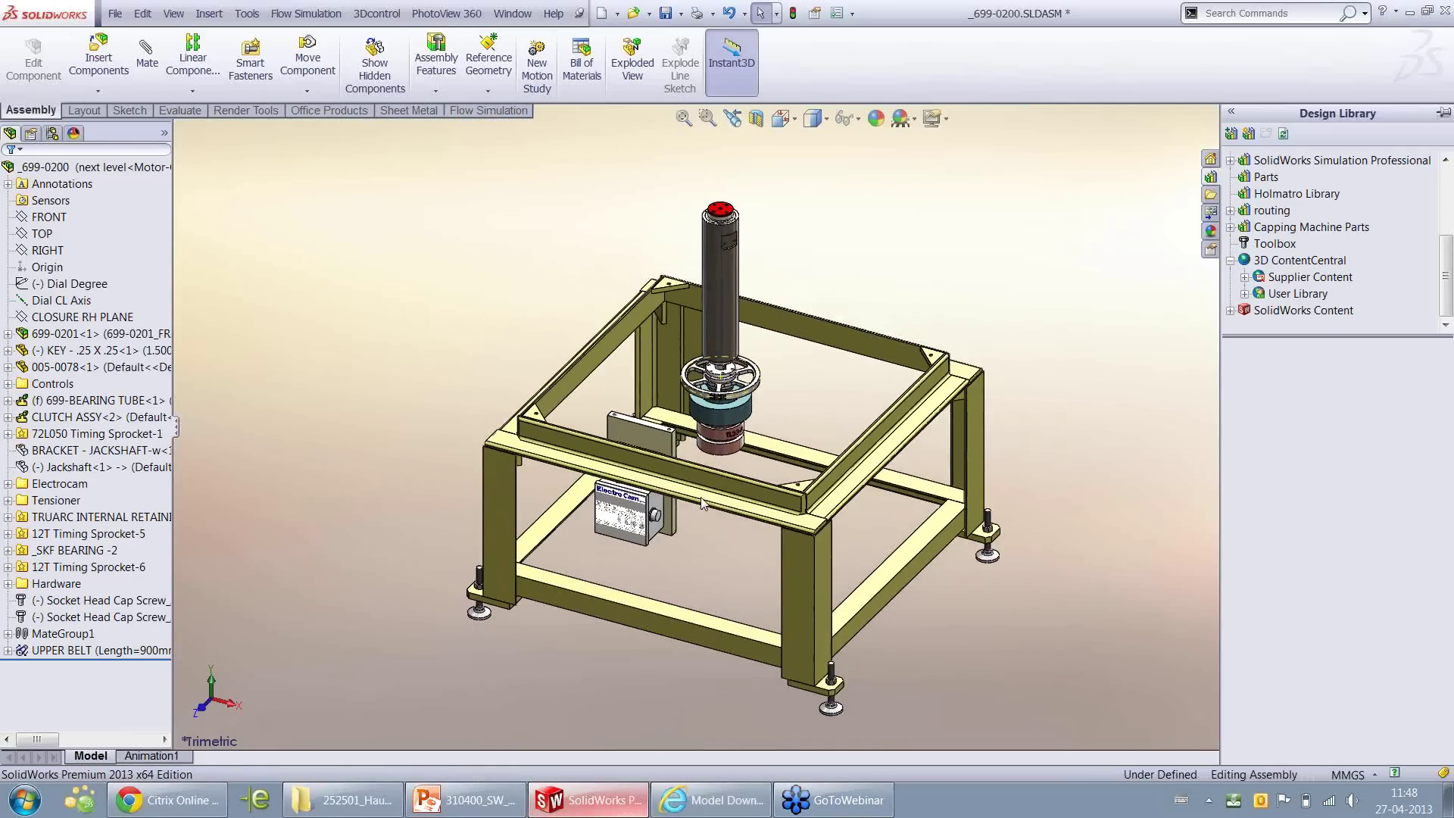
{"action": "scroll", "coordinate": [701, 504], "scroll_direction": "down", "scroll_amount": 1}
{"action": "left_click", "coordinate": [1309, 227]}
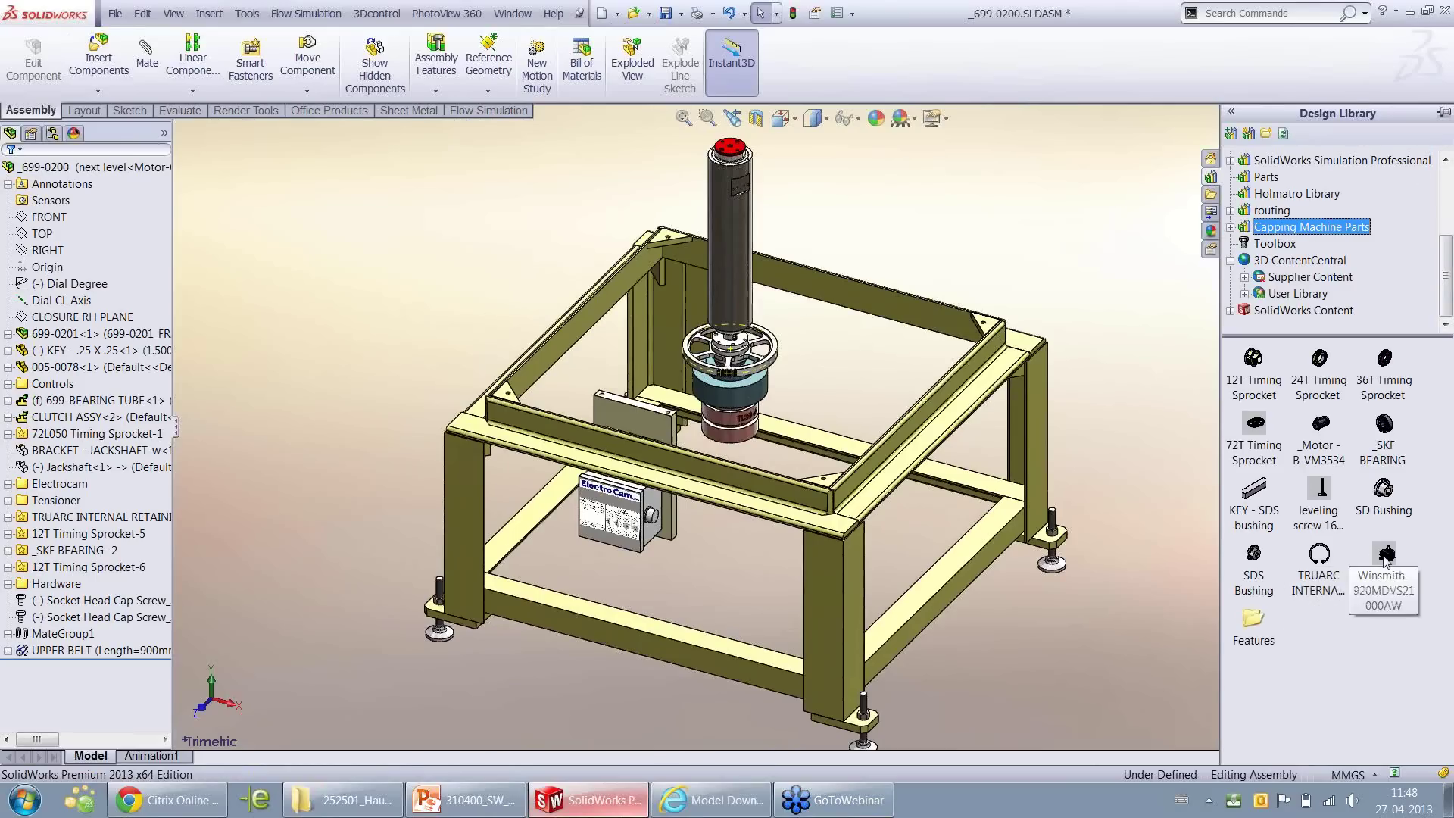
{"action": "mouse_move", "coordinate": [1385, 558]}
{"action": "left_click_drag", "start_coordinate": [1385, 558], "coordinate": [729, 442]}
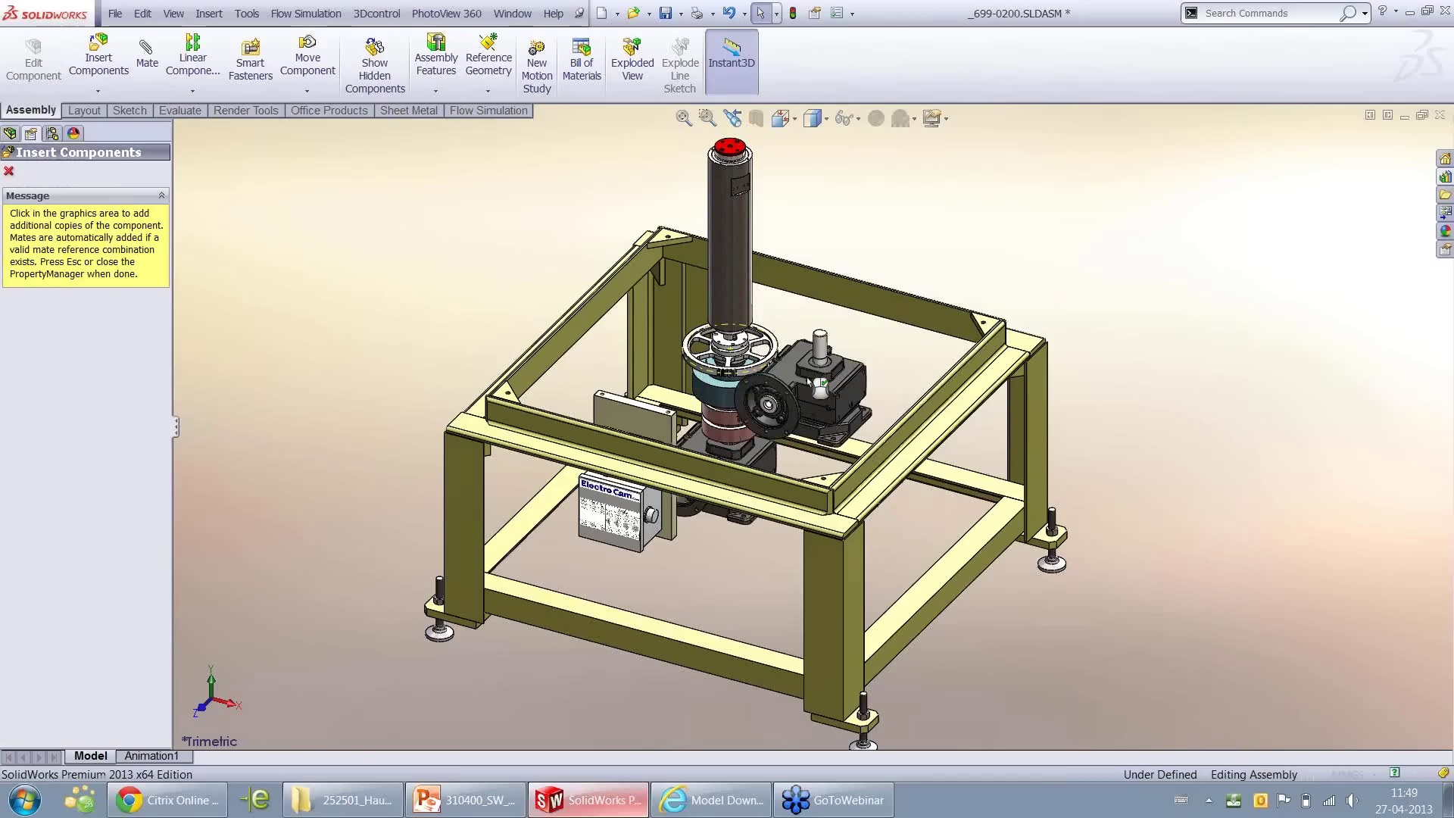
{"action": "key", "text": "Escape"}
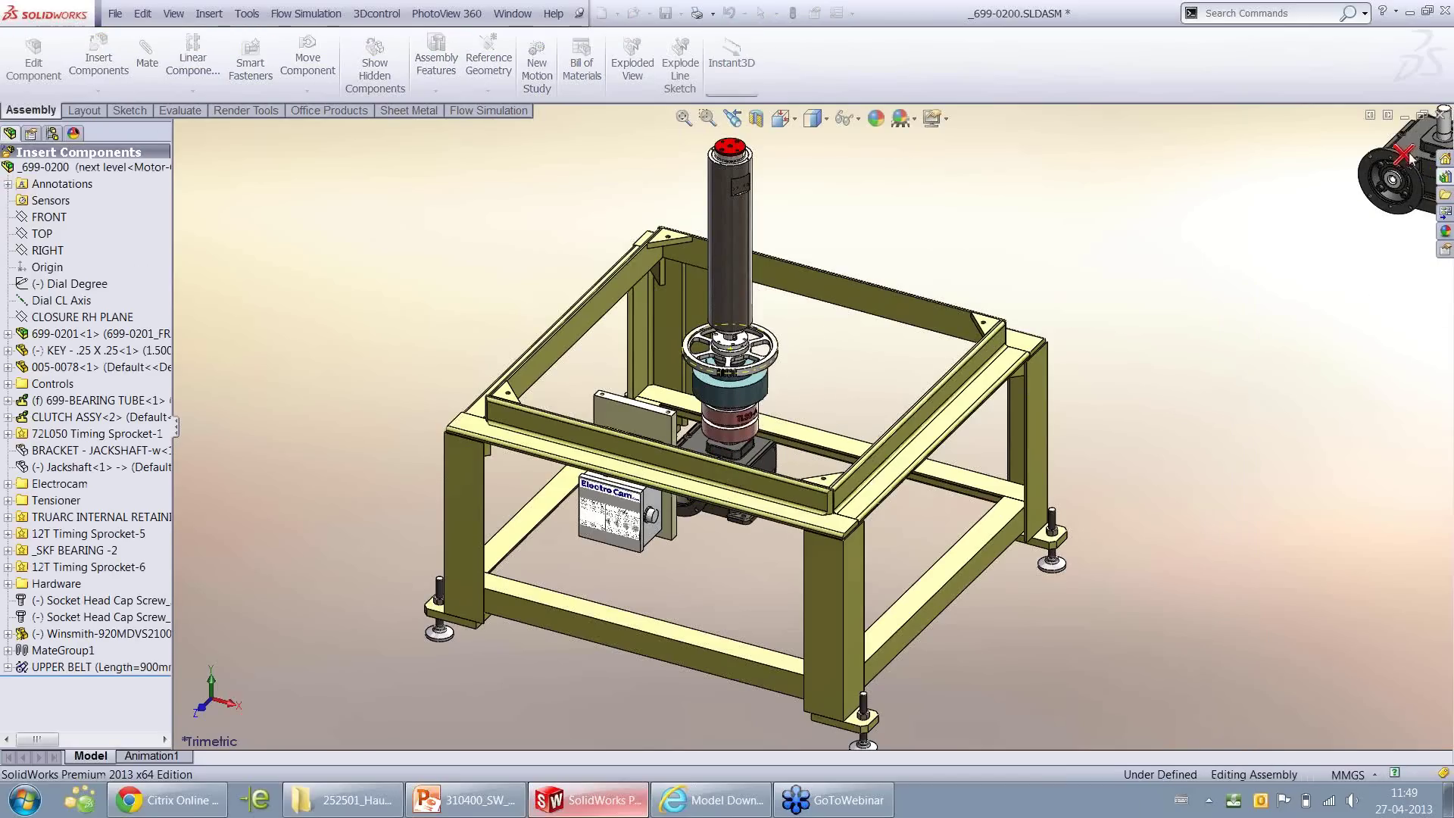
Swivel the inserted Winsmith speed reducer about the clutch shaft to check its remaining rotation
{"action": "middle_click_drag", "start_coordinate": [679, 452], "coordinate": [787, 496]}
{"action": "scroll", "coordinate": [789, 497], "scroll_direction": "down", "scroll_amount": 4}
{"action": "left_click", "coordinate": [786, 509]}
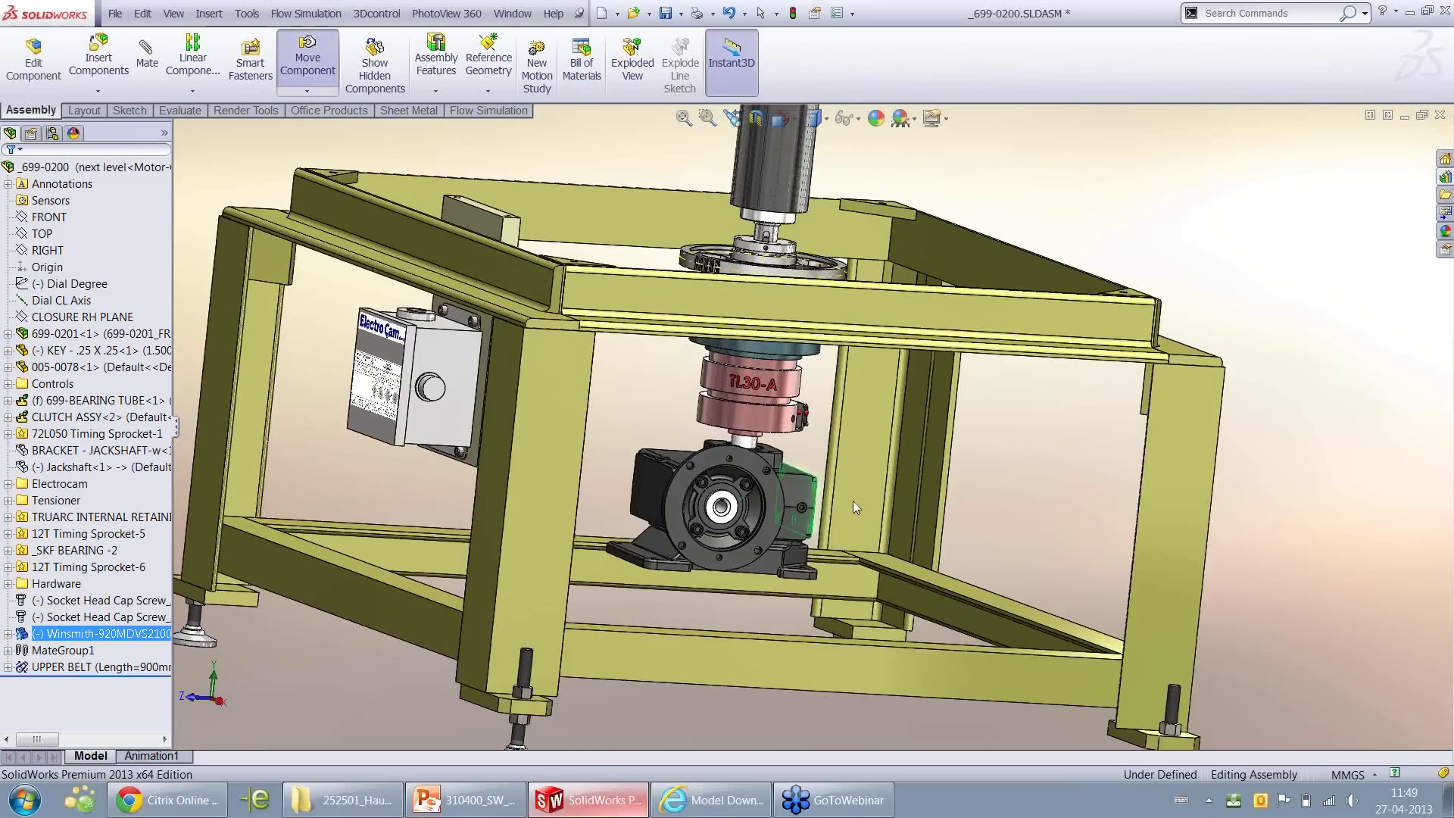
{"action": "left_click_drag", "start_coordinate": [786, 509], "coordinate": [799, 492]}
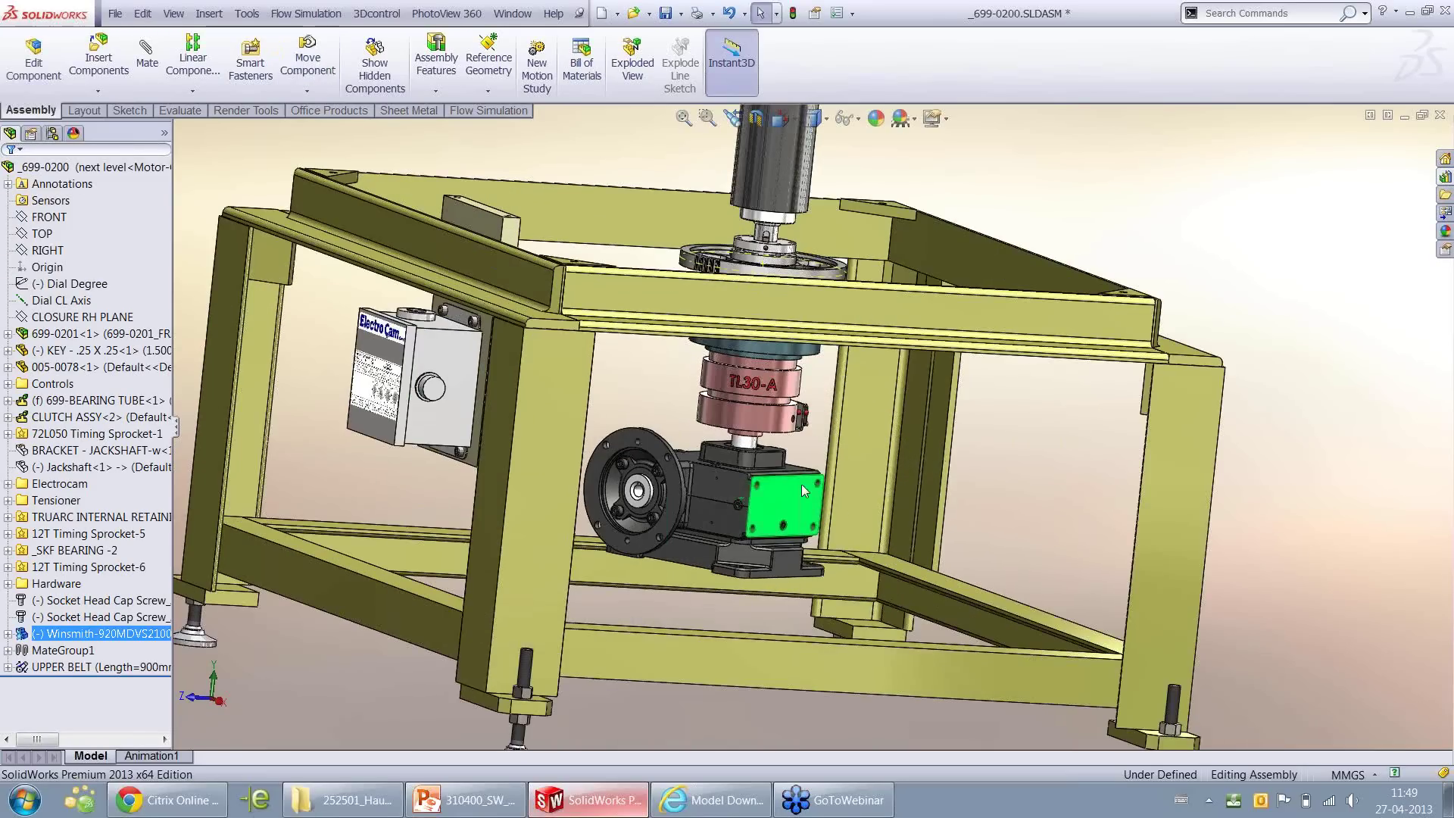
Review the mates between the Winsmith speed reducer and the clutch assembly
{"action": "left_click", "coordinate": [945, 408]}
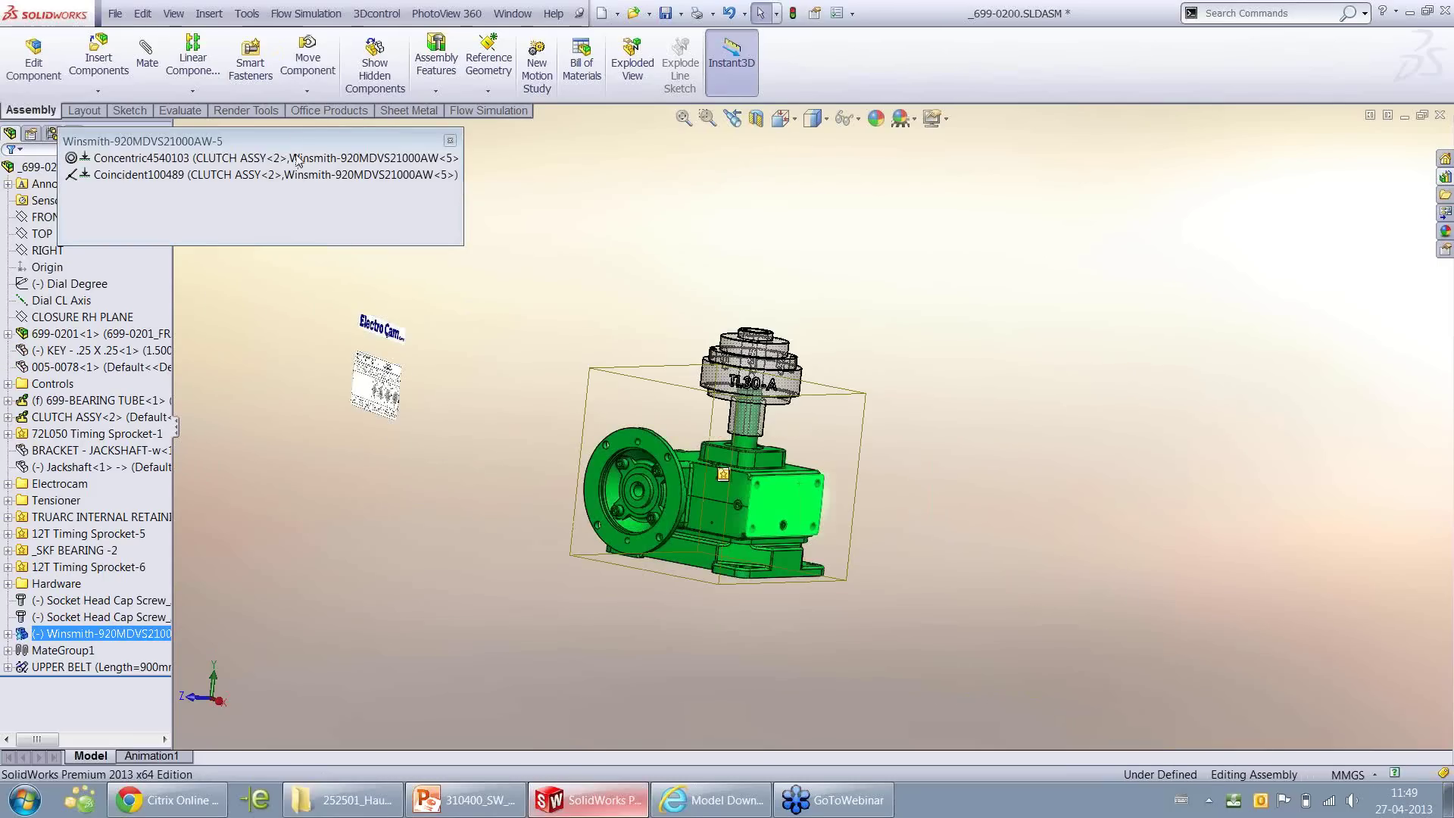
{"action": "left_click", "coordinate": [298, 159]}
{"action": "left_click", "coordinate": [286, 175]}
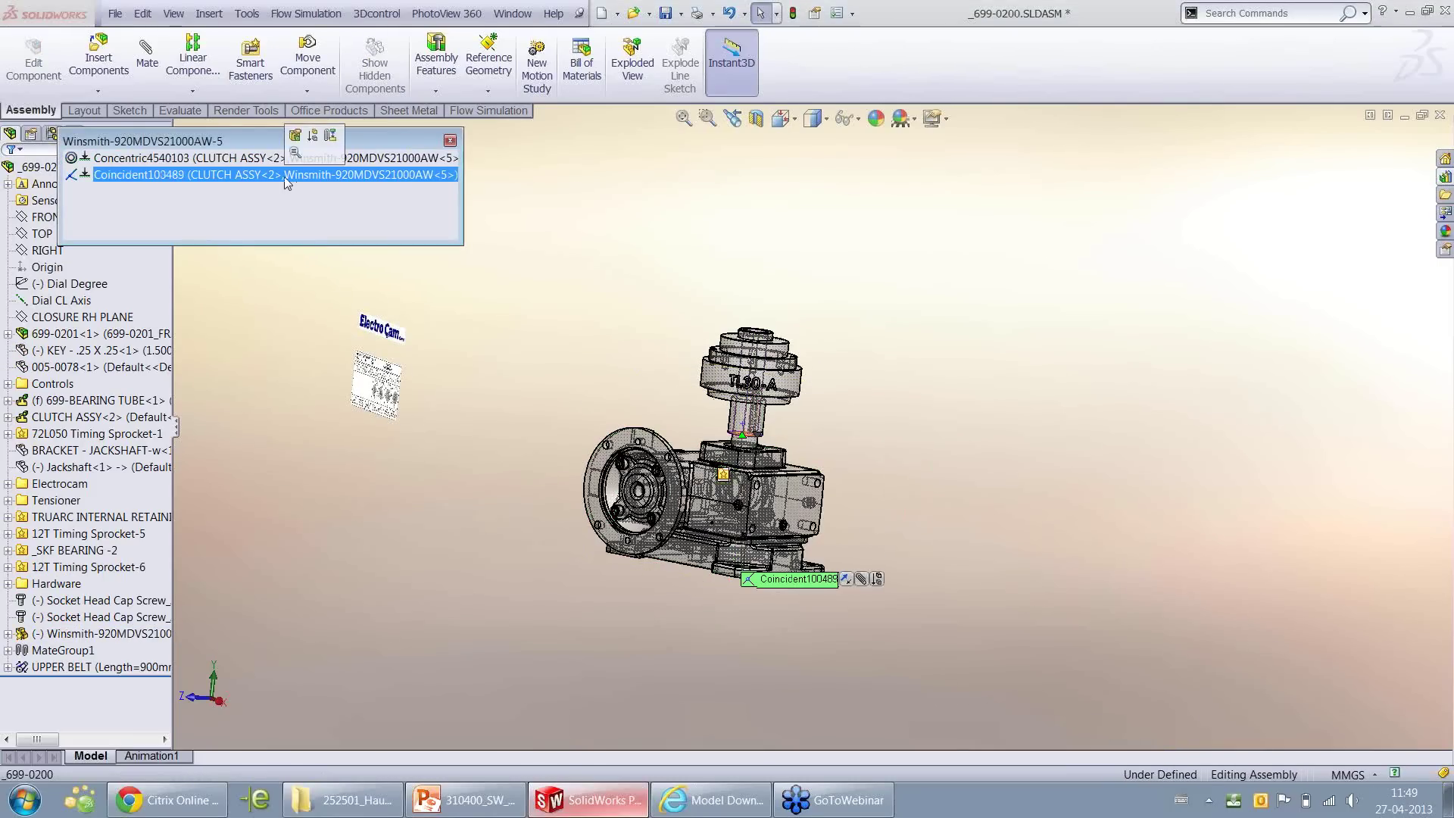
{"action": "left_click", "coordinate": [514, 192]}
{"action": "left_click", "coordinate": [514, 192]}
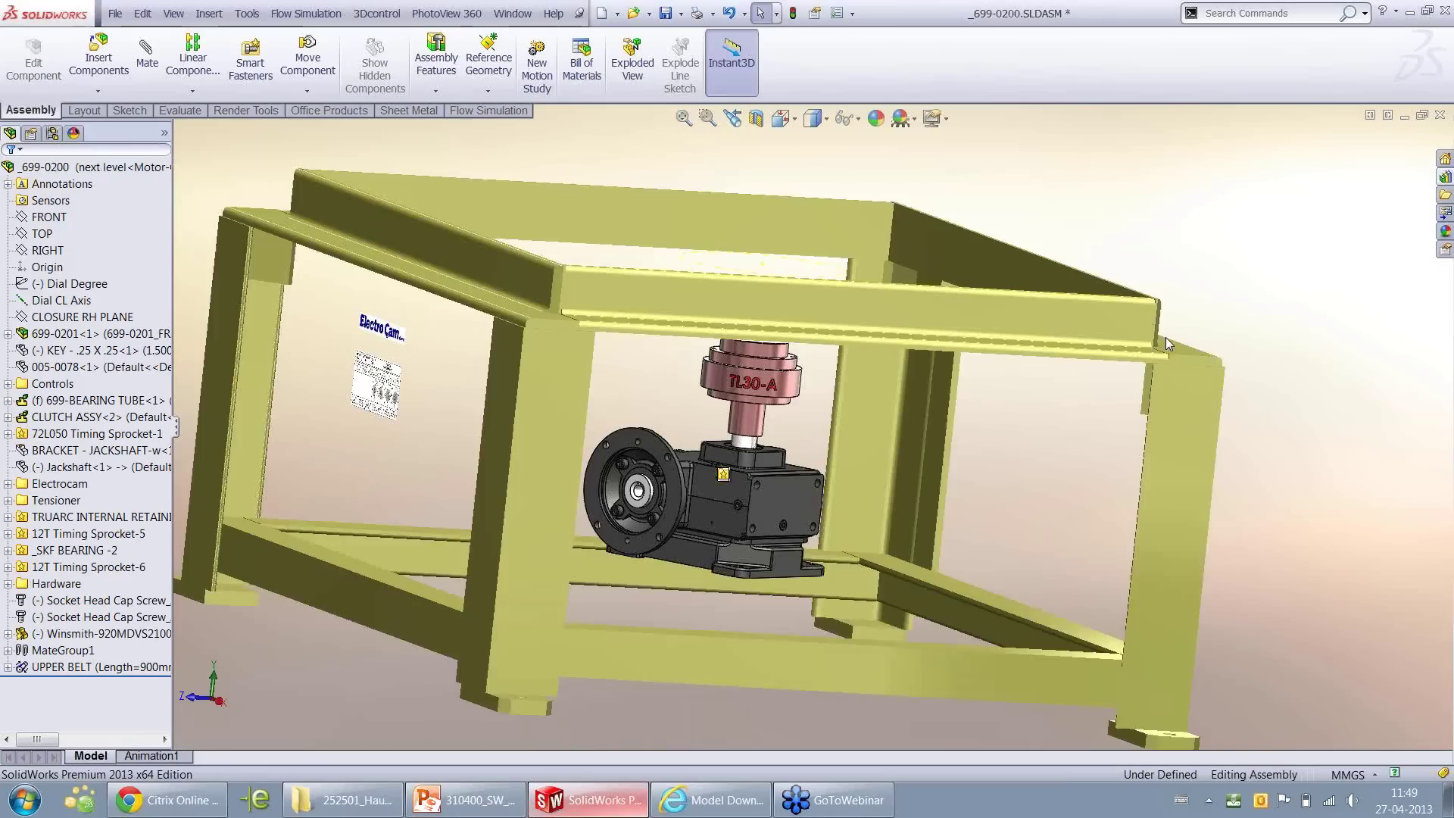
Swivel the reducer's round flange toward the lower frame rail and add a parallel mate between the flange face and the rail's outer face
{"action": "left_click_drag", "start_coordinate": [775, 506], "coordinate": [909, 512]}
{"action": "key", "text": "Escape"}
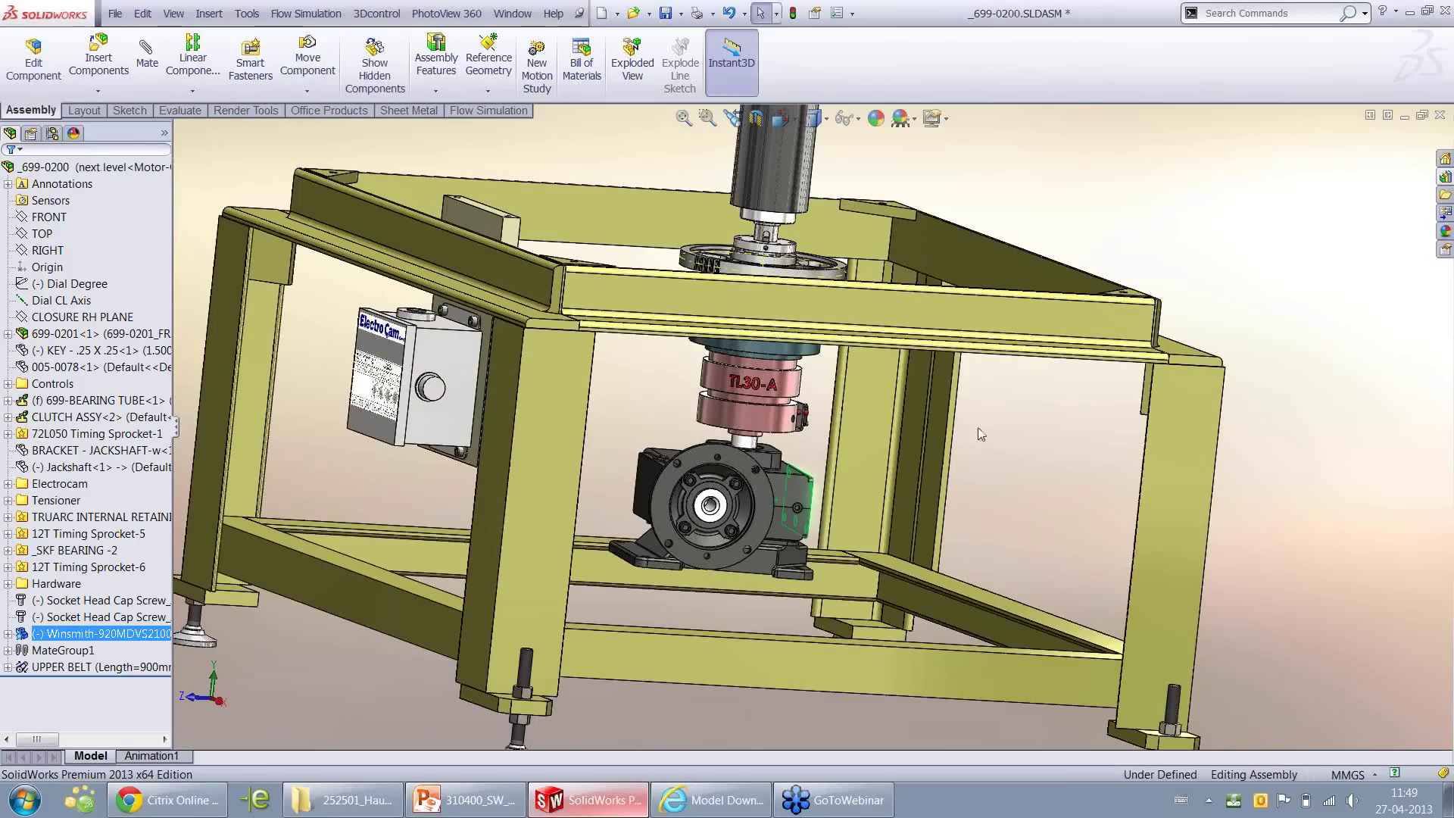
{"action": "key", "text": "Escape"}
{"action": "right_click_drag", "start_coordinate": [1052, 409], "coordinate": [988, 476]}
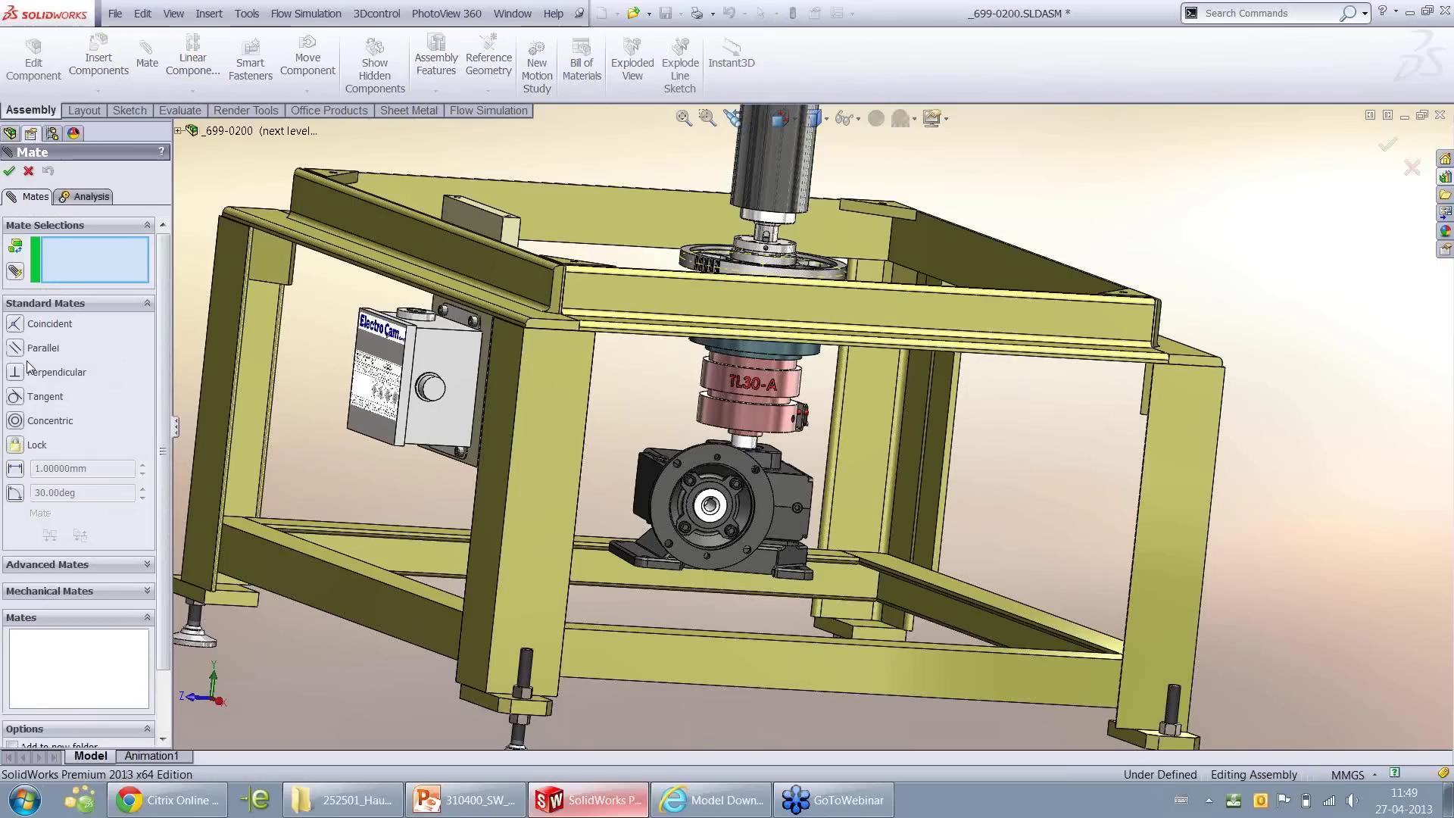
{"action": "left_click", "coordinate": [702, 457]}
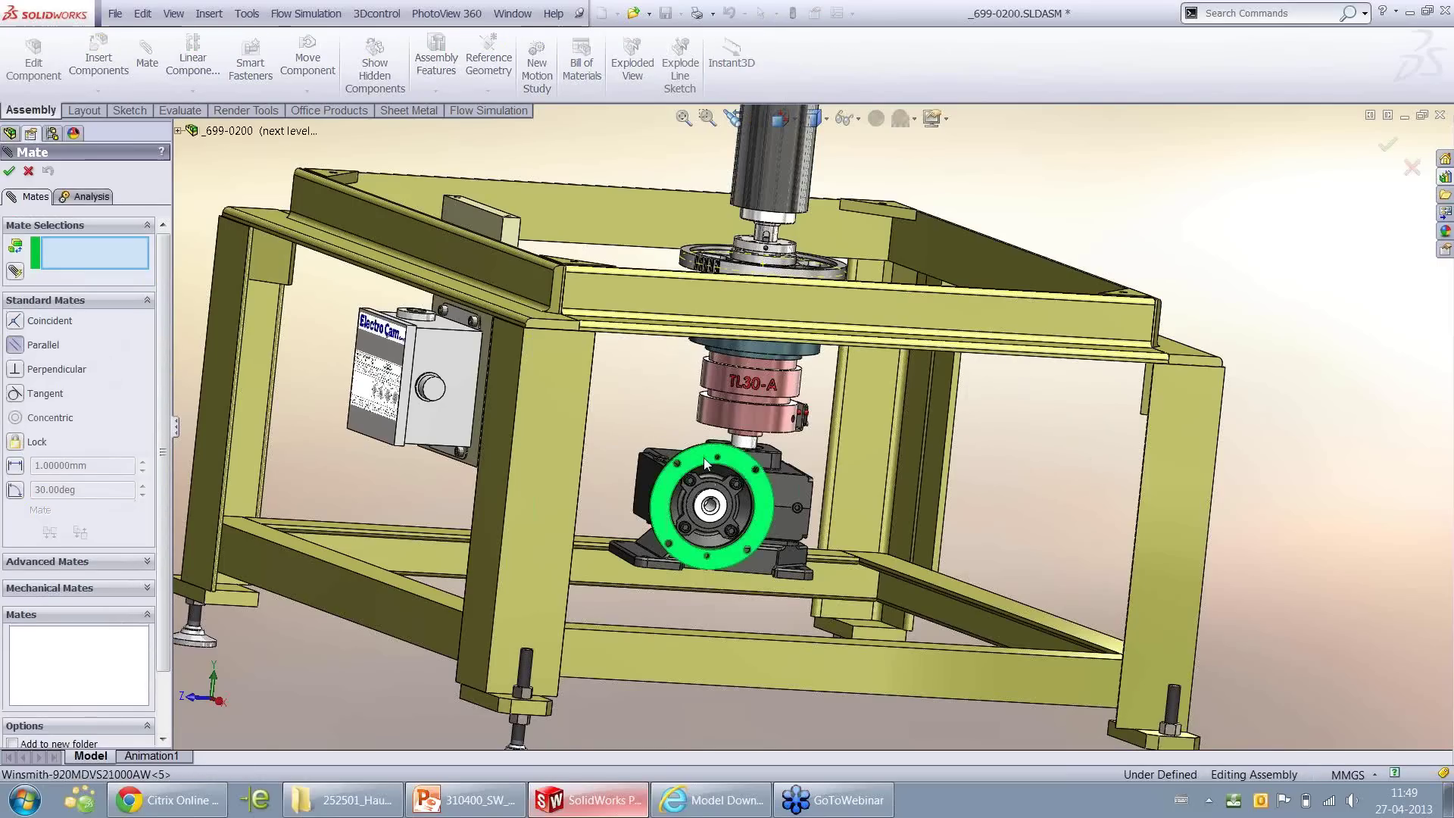
{"action": "left_click", "coordinate": [811, 665]}
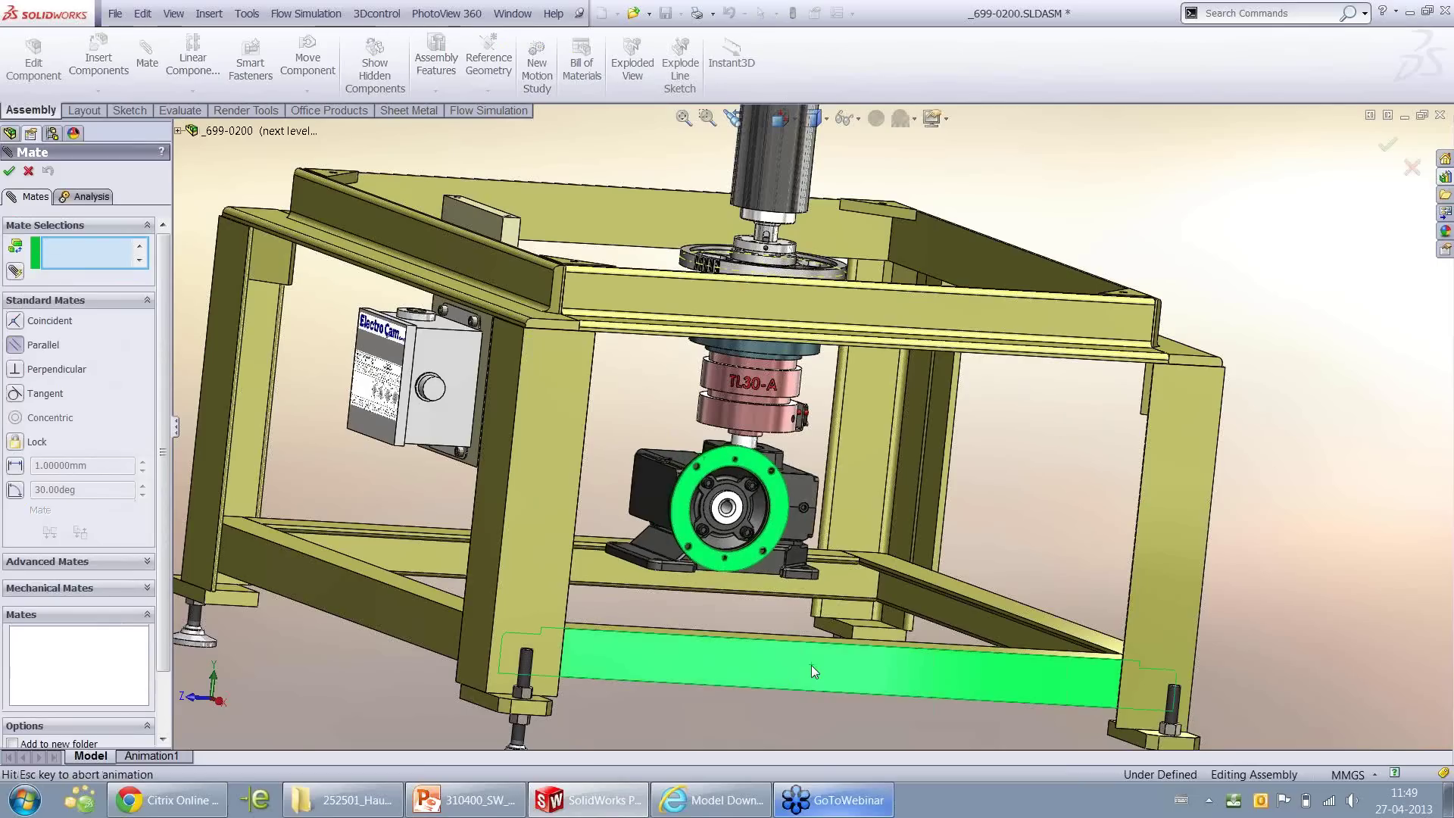
{"action": "key", "text": "Return"}
{"action": "left_click", "coordinate": [1387, 144]}
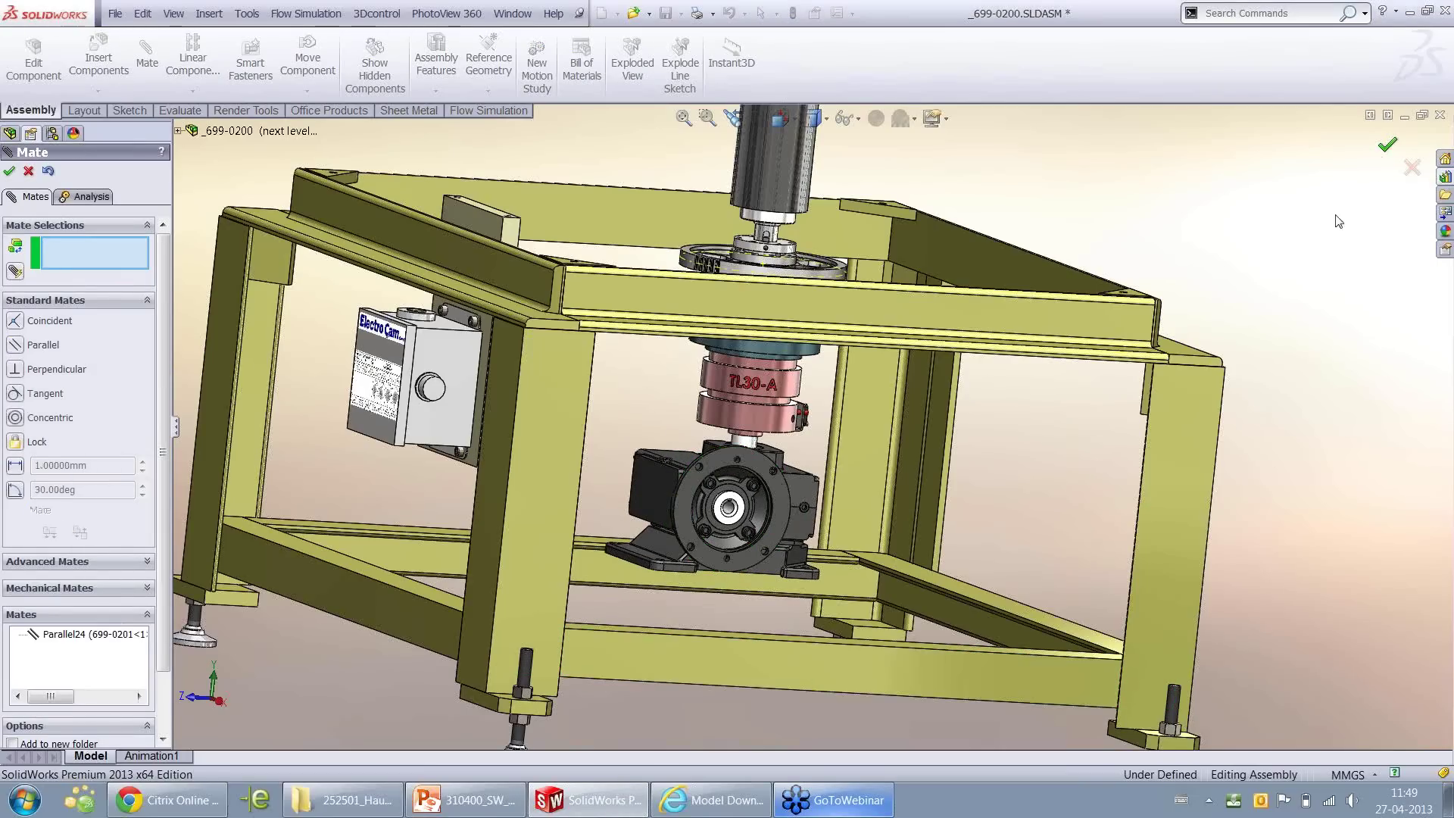
Insert one _Motor - B-VM3534 from the Capping Machine Parts library onto the mounting flange of the Winsmith reducer
{"action": "scroll", "coordinate": [1207, 377], "scroll_direction": "down", "scroll_amount": 5}
{"action": "scroll", "coordinate": [999, 520], "scroll_direction": "up", "scroll_amount": 4}
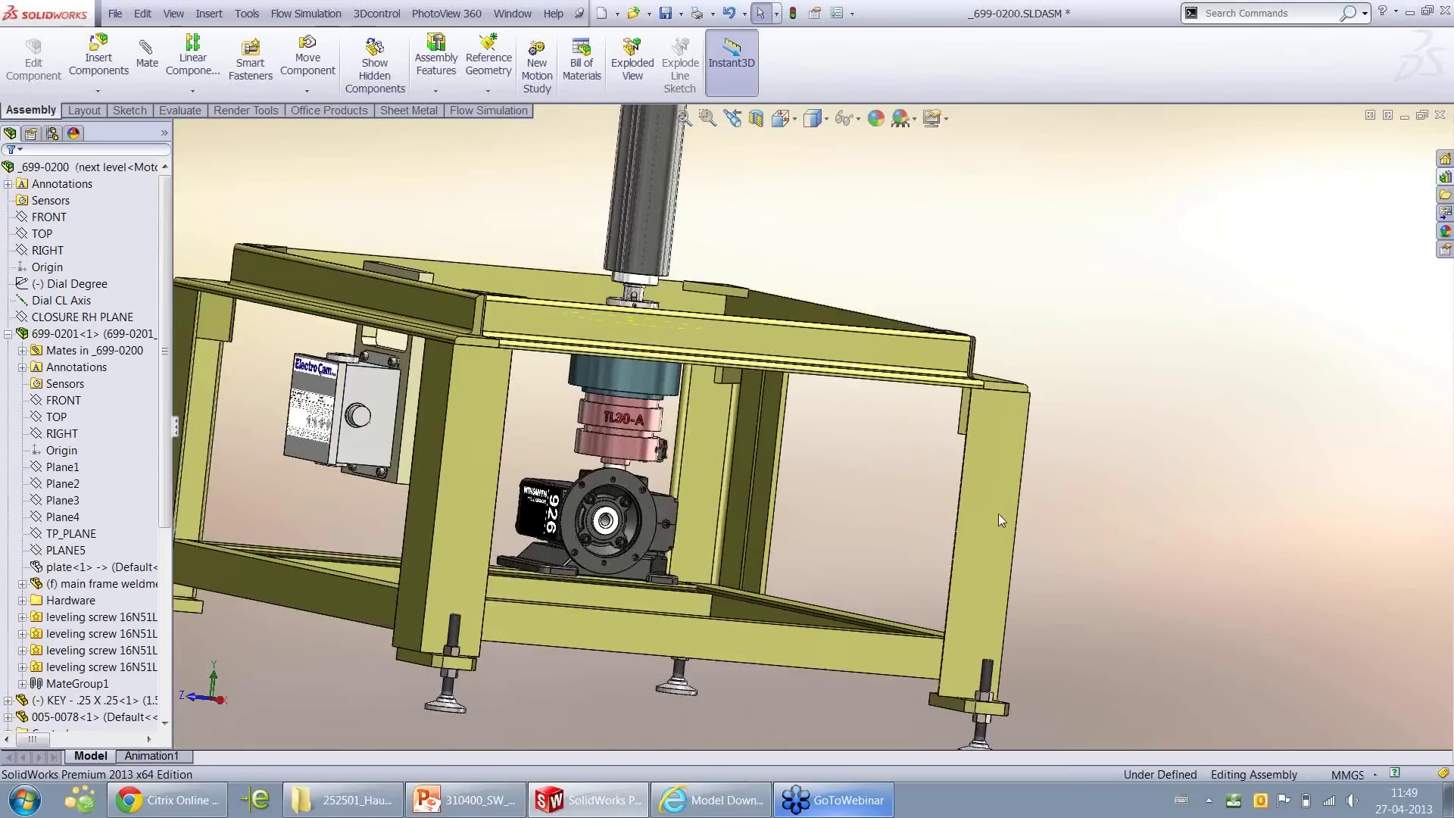
{"action": "key", "text": "space"}
{"action": "double_click", "coordinate": [908, 530]}
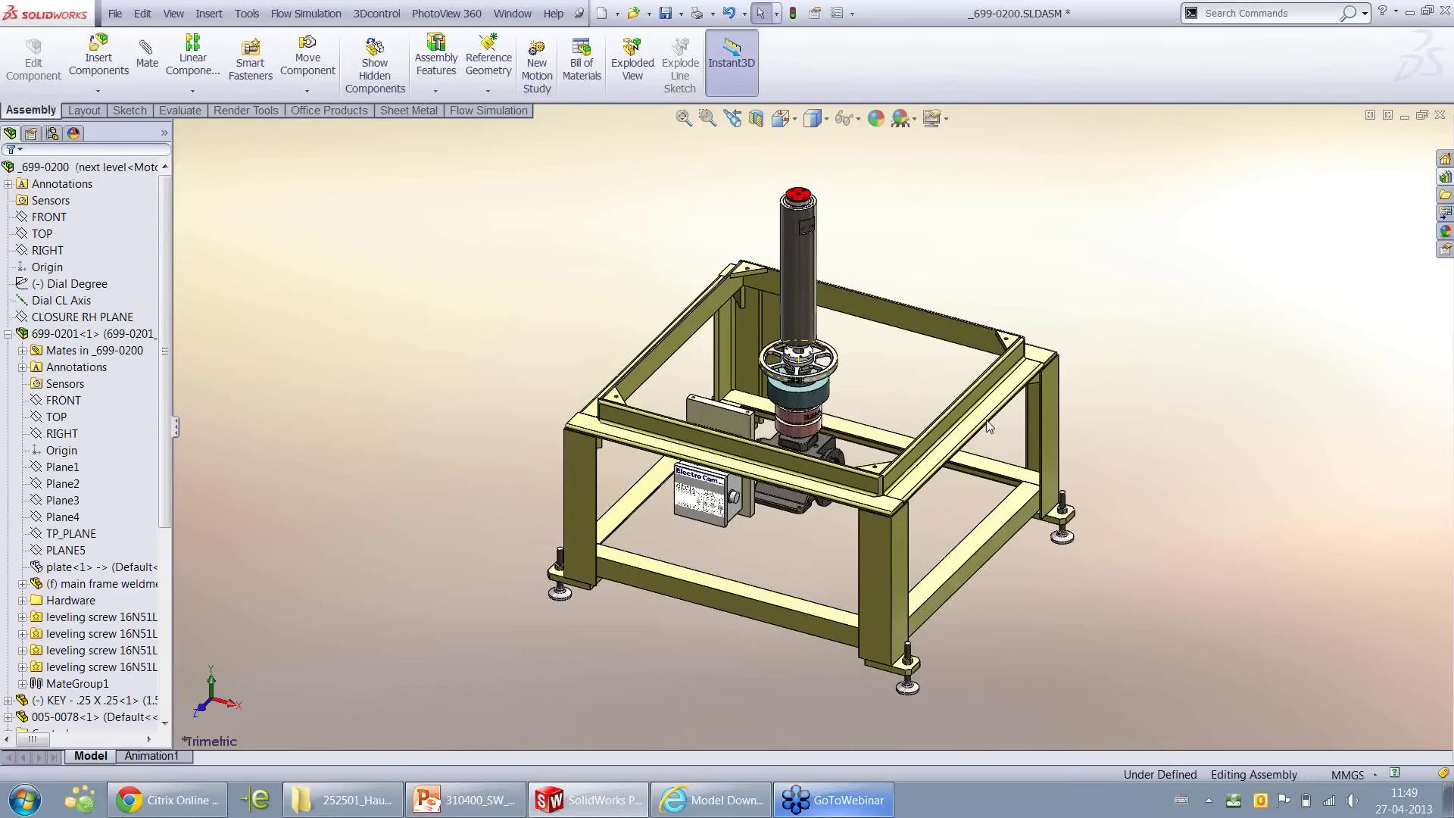
{"action": "middle_click_drag", "start_coordinate": [893, 504], "coordinate": [746, 409]}
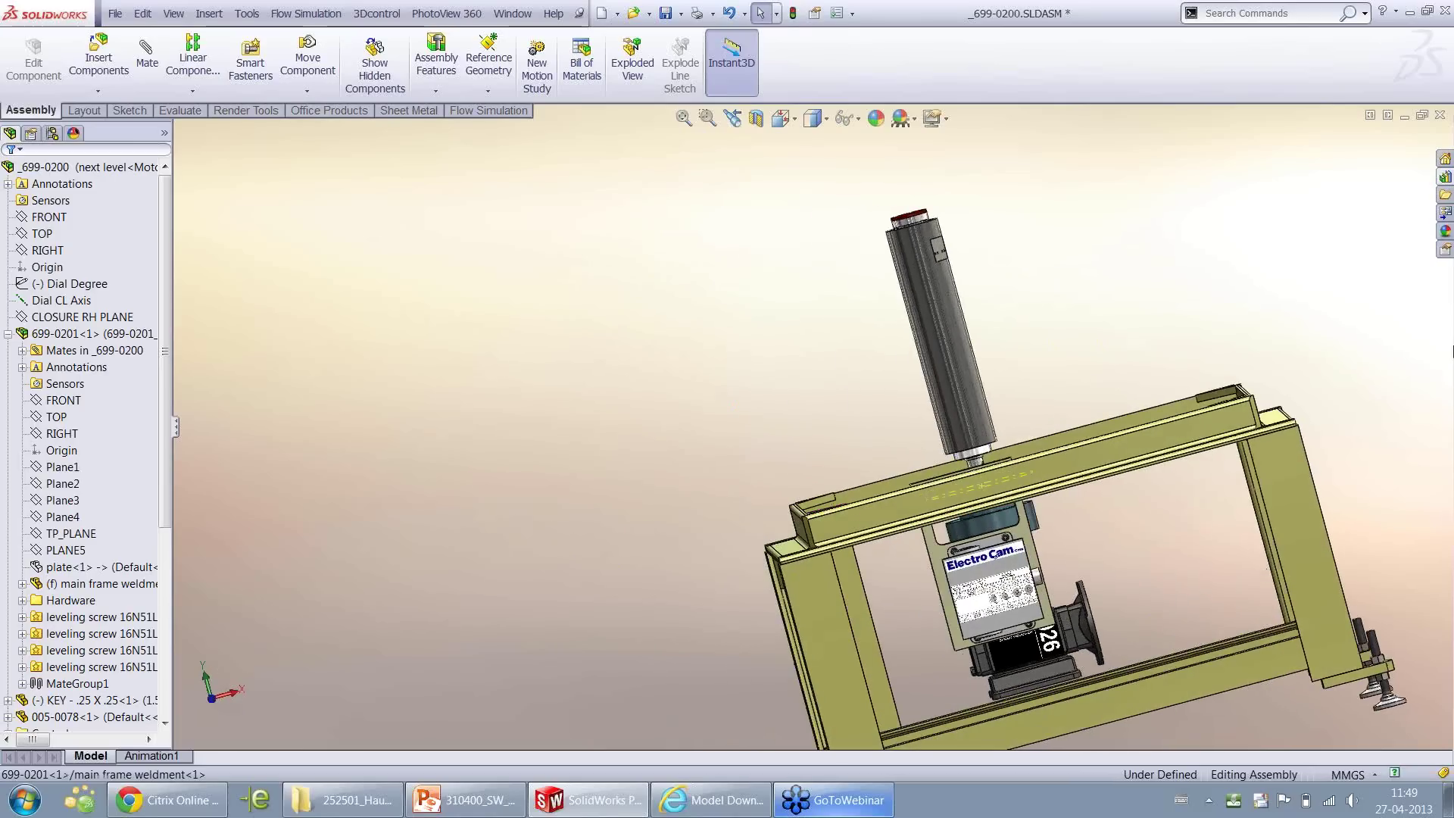
{"action": "left_click", "coordinate": [1446, 182]}
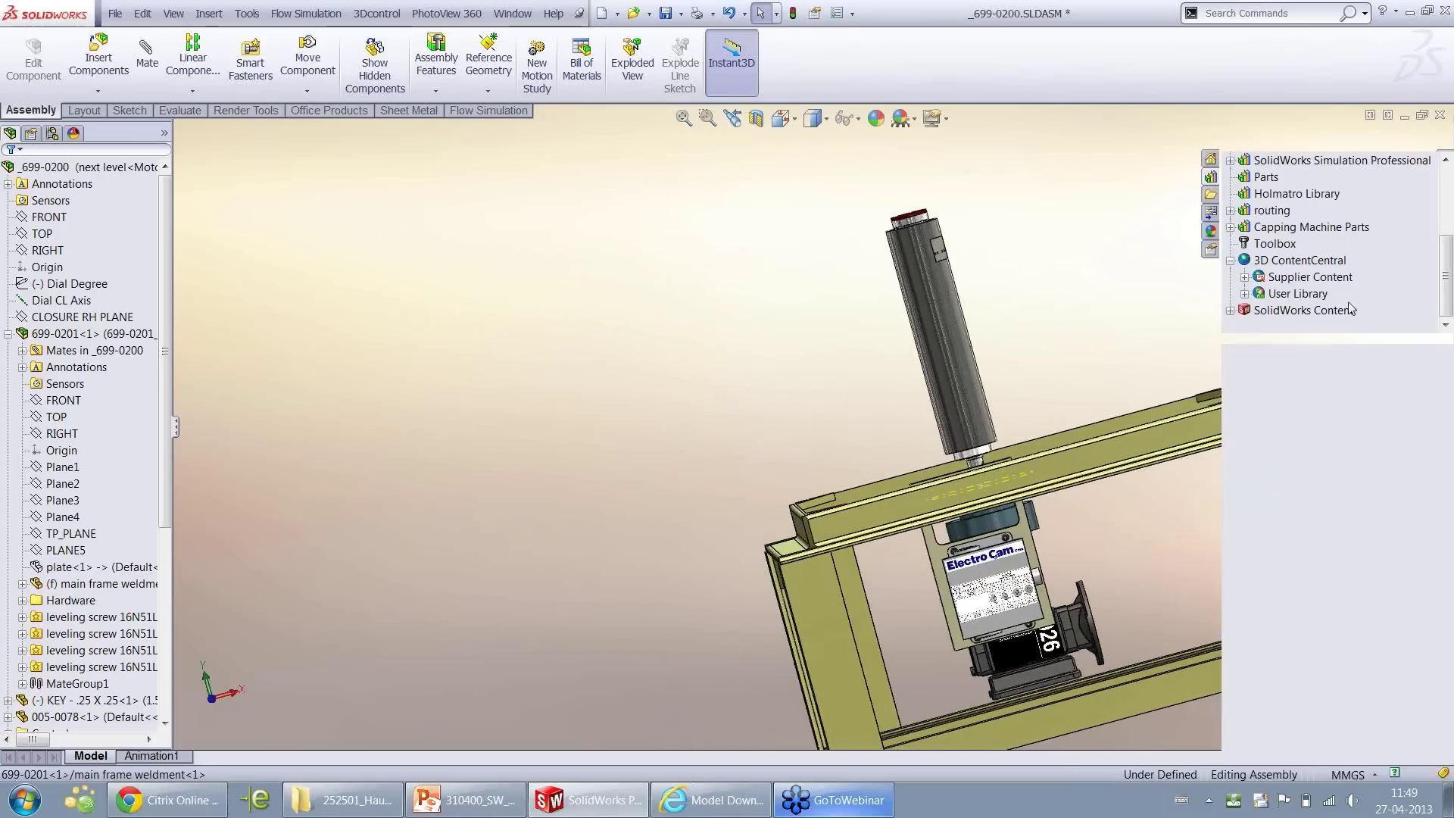
{"action": "left_click", "coordinate": [1310, 227]}
{"action": "scroll", "coordinate": [1088, 443], "scroll_direction": "down", "scroll_amount": 10}
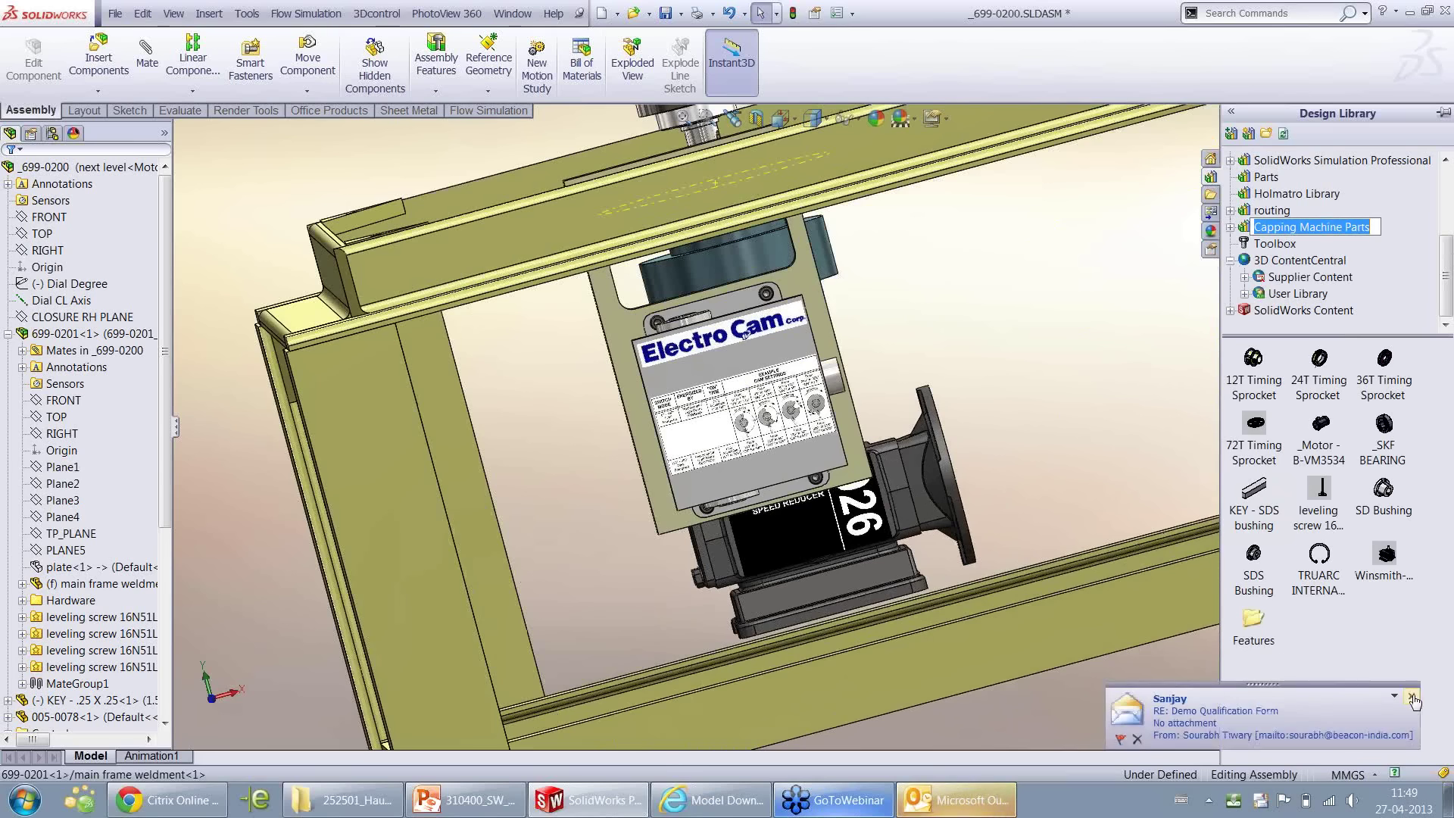
{"action": "left_click", "coordinate": [1412, 697]}
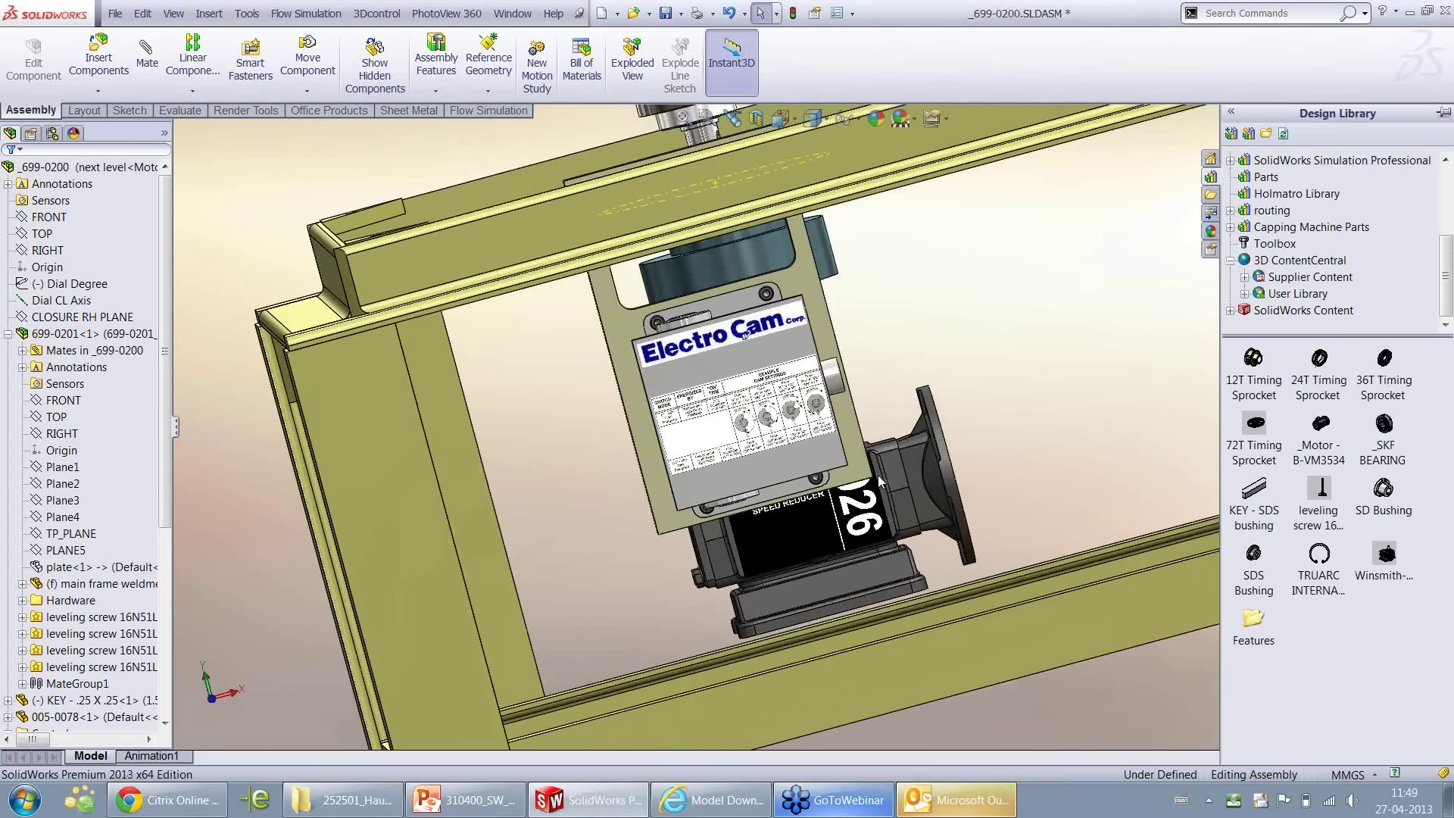
{"action": "middle_click_drag", "start_coordinate": [973, 500], "coordinate": [678, 315]}
{"action": "scroll", "coordinate": [678, 315], "scroll_direction": "up", "scroll_amount": 3}
{"action": "scroll", "coordinate": [687, 292], "scroll_direction": "down", "scroll_amount": 4}
{"action": "mouse_move", "coordinate": [1313, 429]}
{"action": "left_mouse_down"}
{"action": "mouse_move", "coordinate": [899, 363]}
{"action": "mouse_move", "coordinate": [803, 409]}
{"action": "left_mouse_up"}
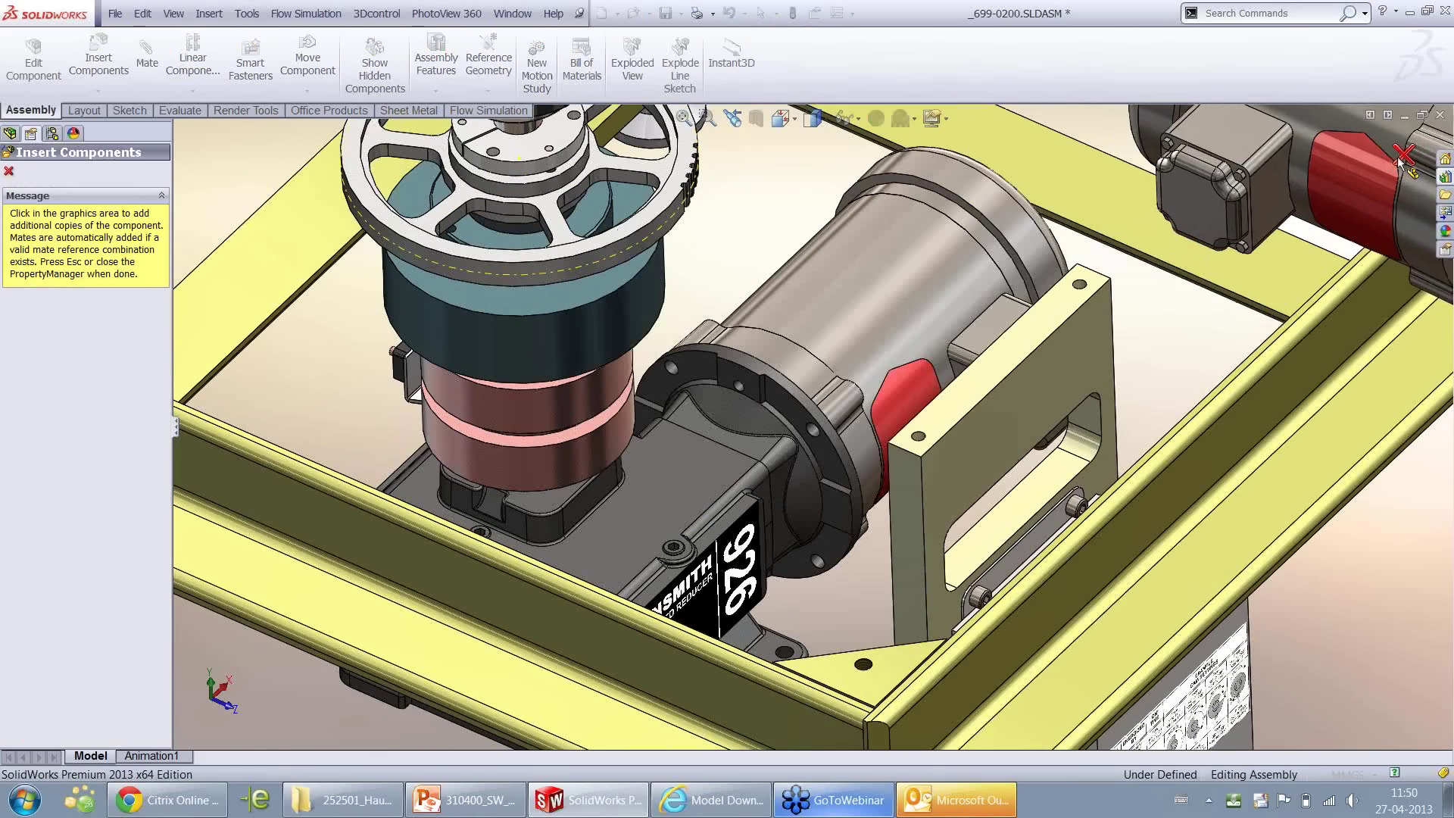
{"action": "key", "text": "Escape"}
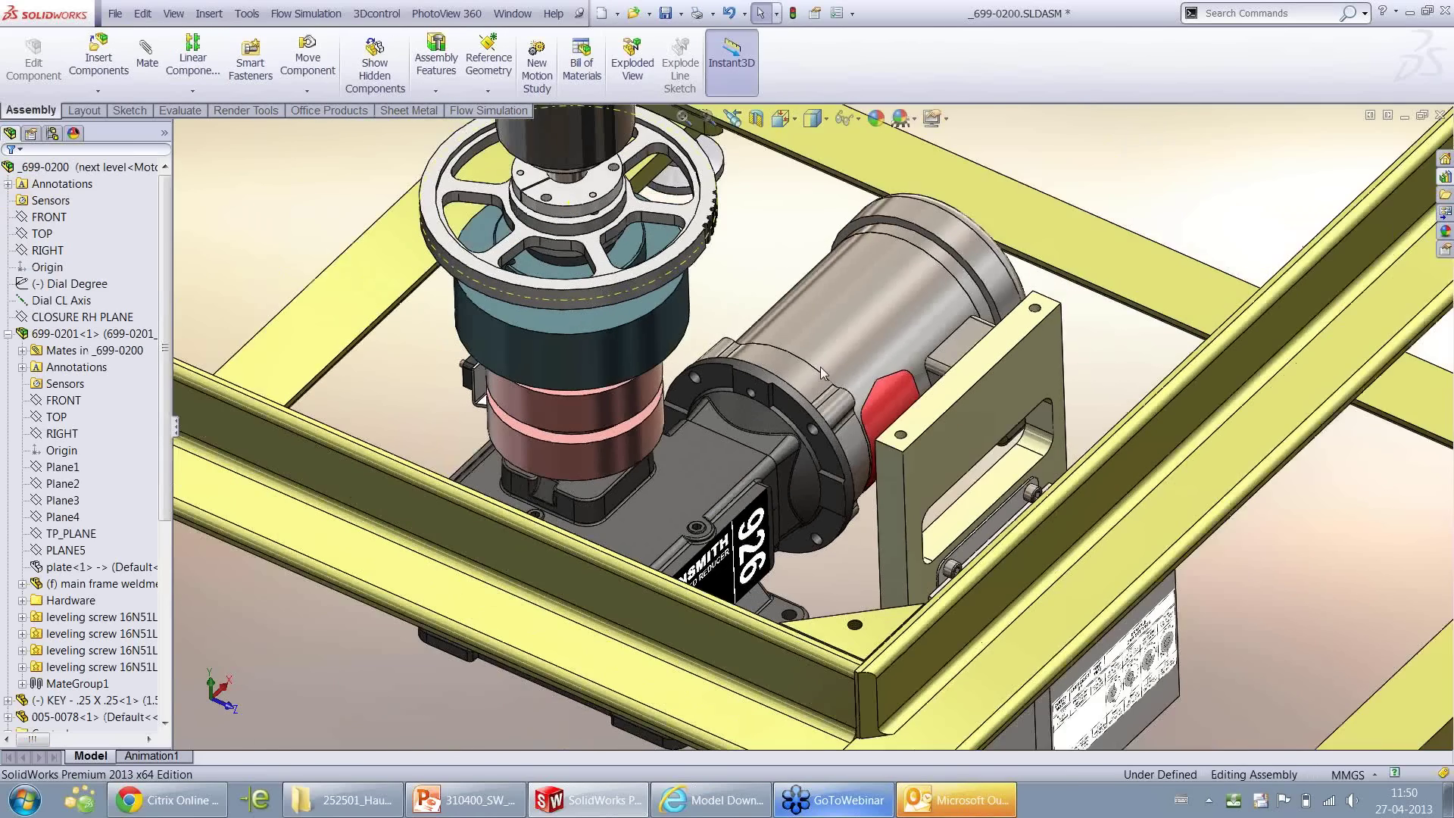
Insert the smart features of the _Motor - B-VM3534, keeping all its socket head cap screws selected to fasten it to the reducer flange
{"action": "middle_click_drag", "start_coordinate": [820, 367], "coordinate": [829, 428]}
{"action": "scroll", "coordinate": [825, 429], "scroll_direction": "down", "scroll_amount": 5}
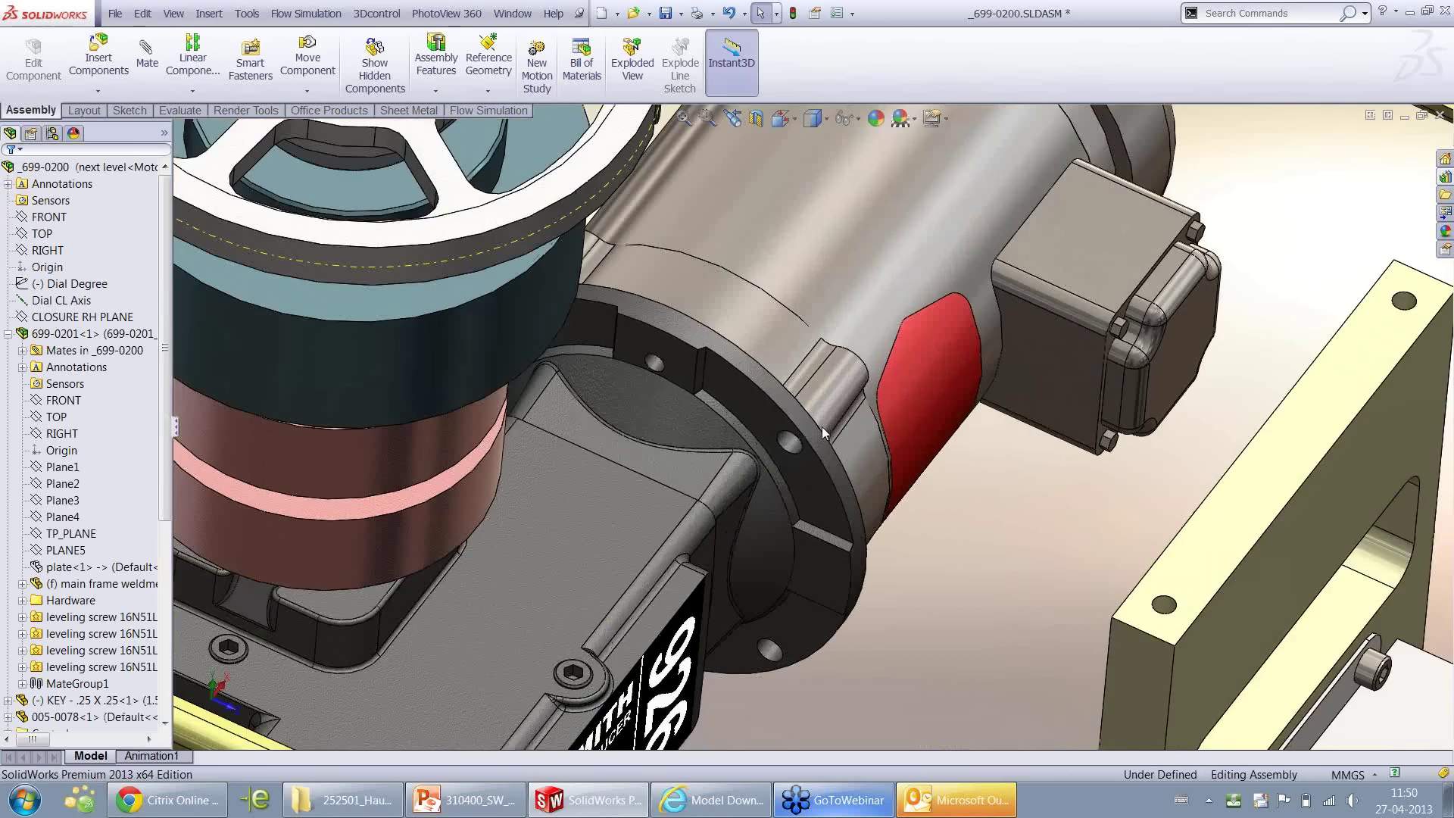
{"action": "scroll", "coordinate": [816, 425], "scroll_direction": "up", "scroll_amount": 5}
{"action": "scroll", "coordinate": [798, 412], "scroll_direction": "down", "scroll_amount": 3}
{"action": "scroll", "coordinate": [795, 417], "scroll_direction": "down", "scroll_amount": 2}
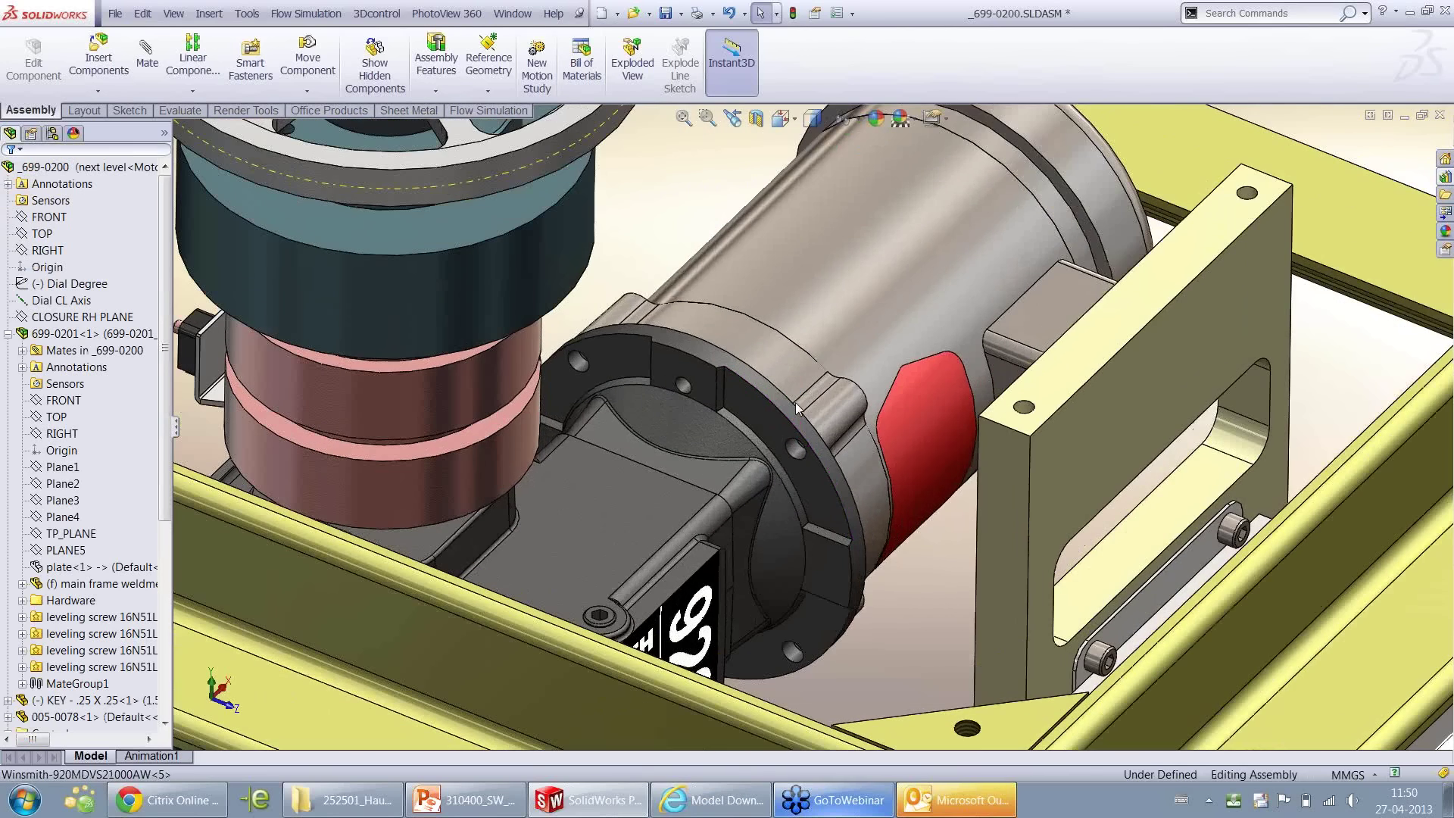
{"action": "scroll", "coordinate": [793, 427], "scroll_direction": "down", "scroll_amount": 1}
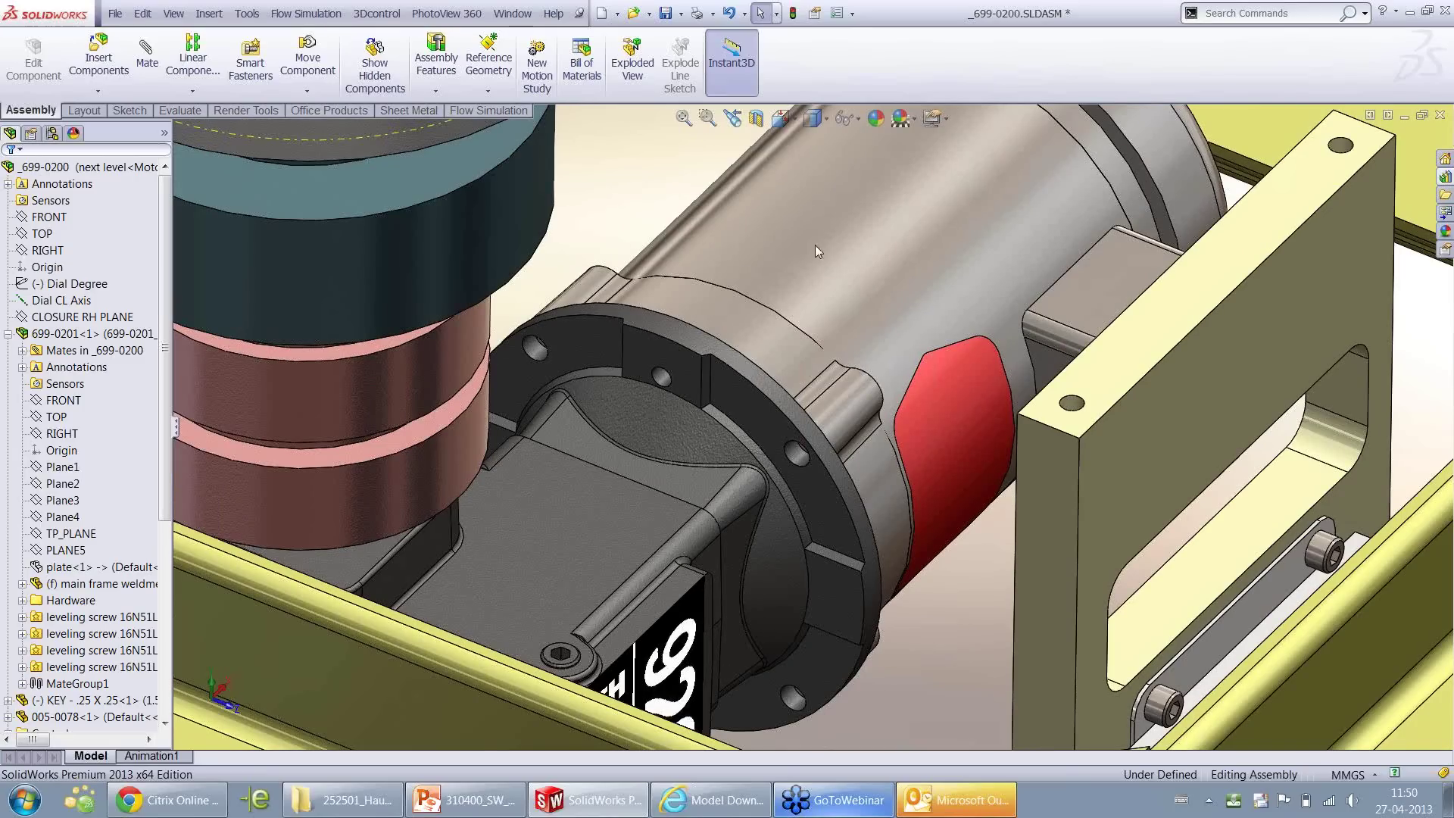
{"action": "right_click", "coordinate": [762, 336]}
{"action": "mouse_move", "coordinate": [776, 357]}
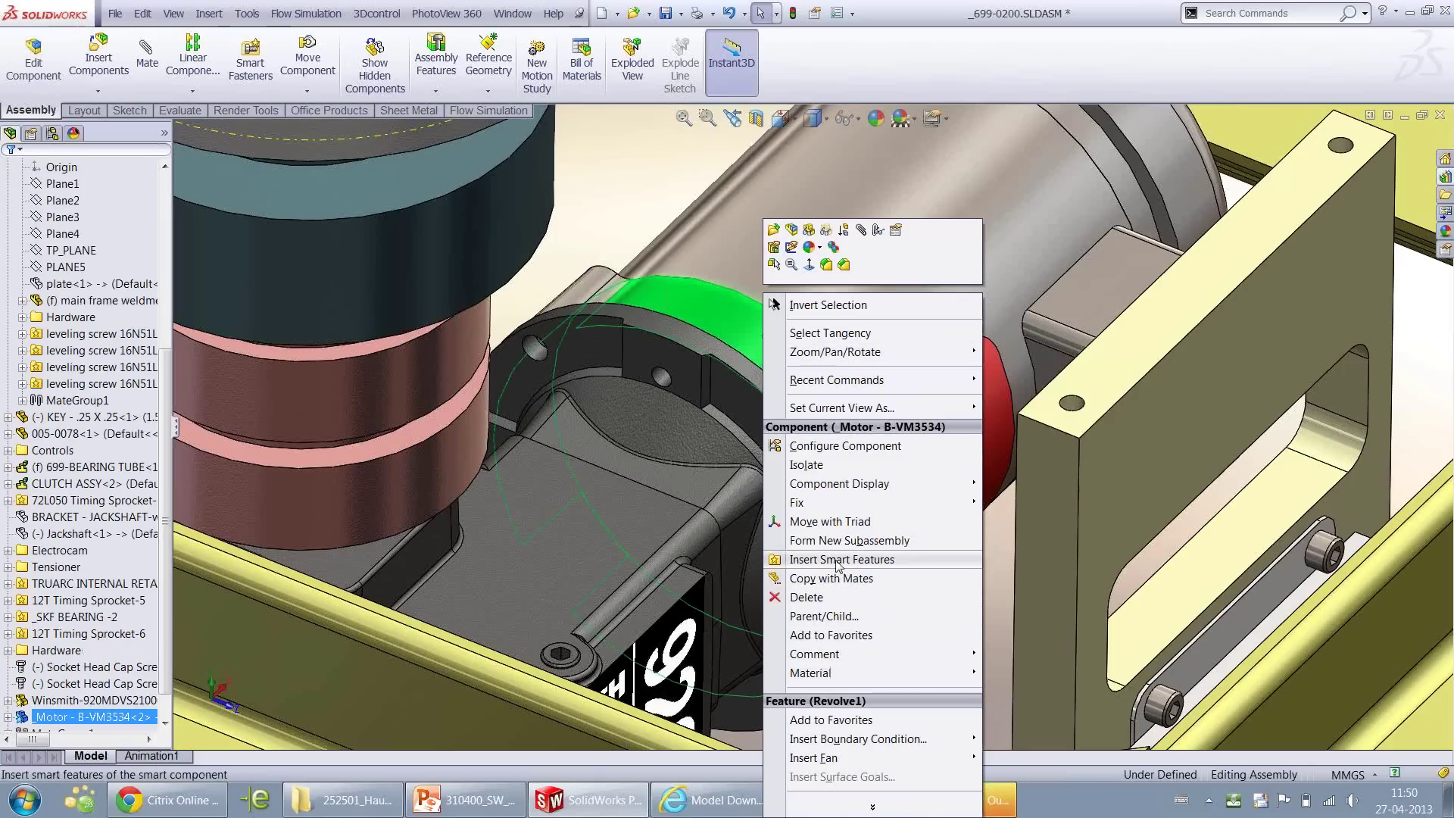
{"action": "left_click", "coordinate": [838, 559]}
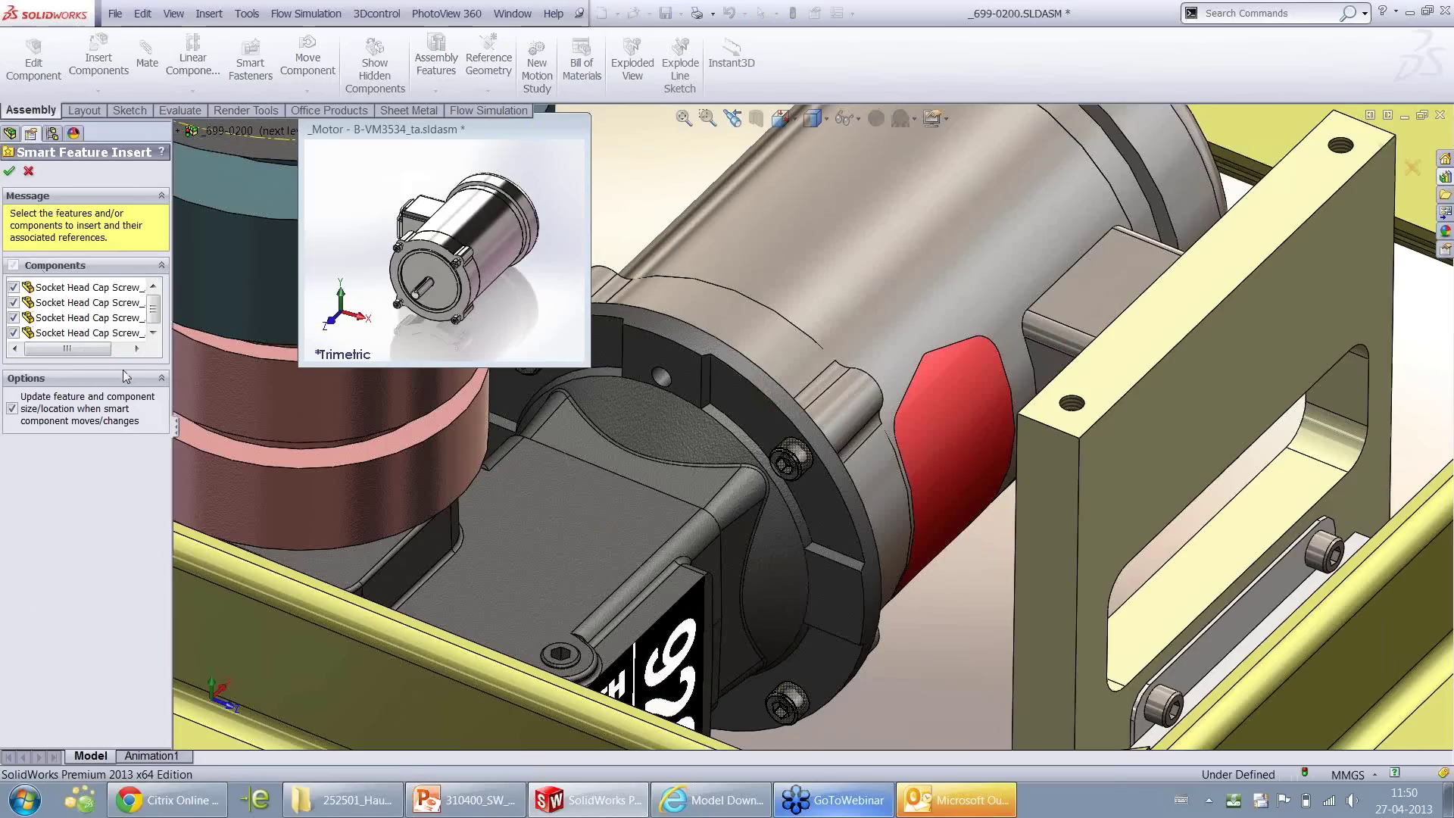
{"action": "left_click", "coordinate": [154, 333]}
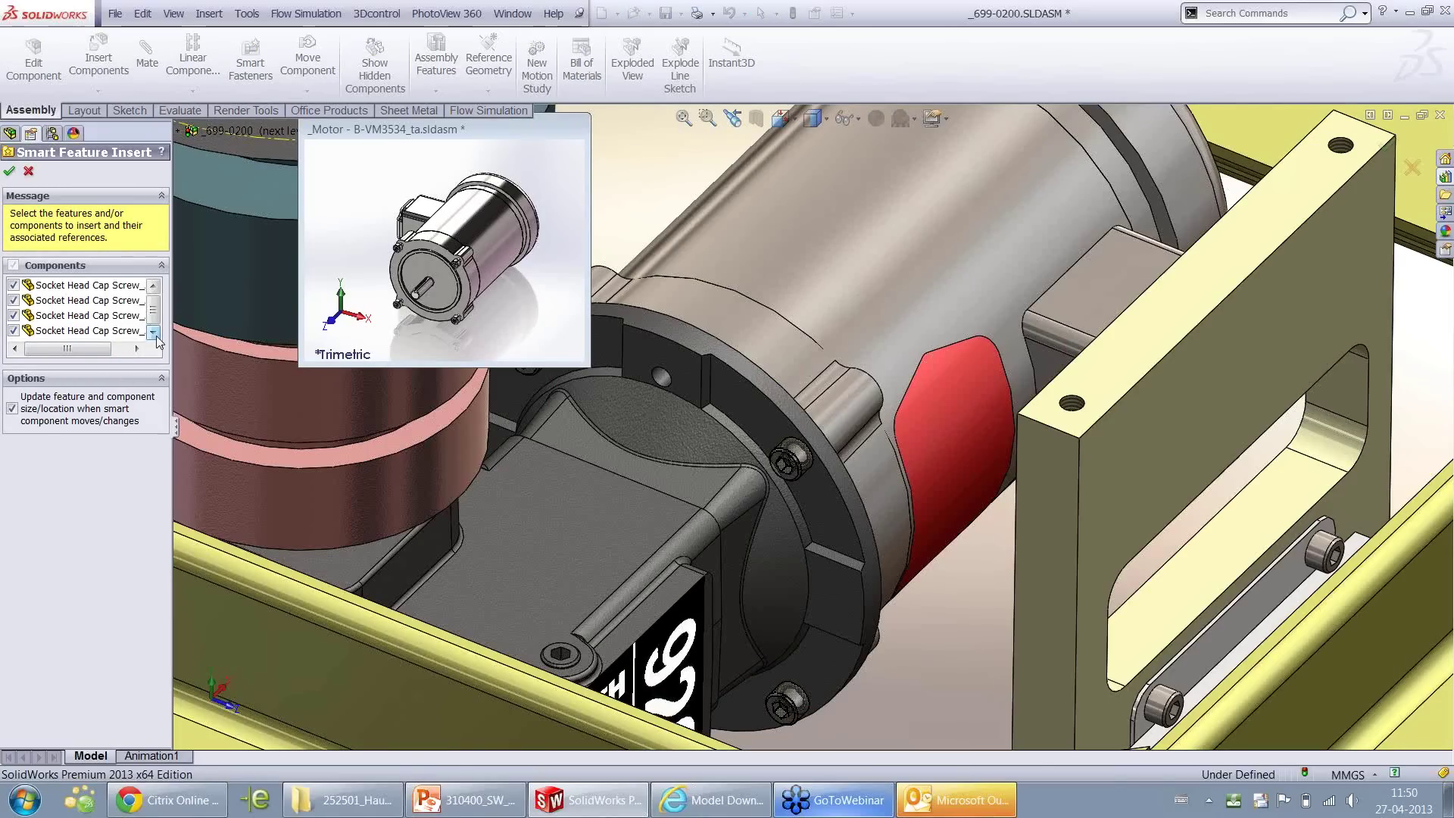
{"action": "left_click_drag", "start_coordinate": [151, 324], "coordinate": [153, 312]}
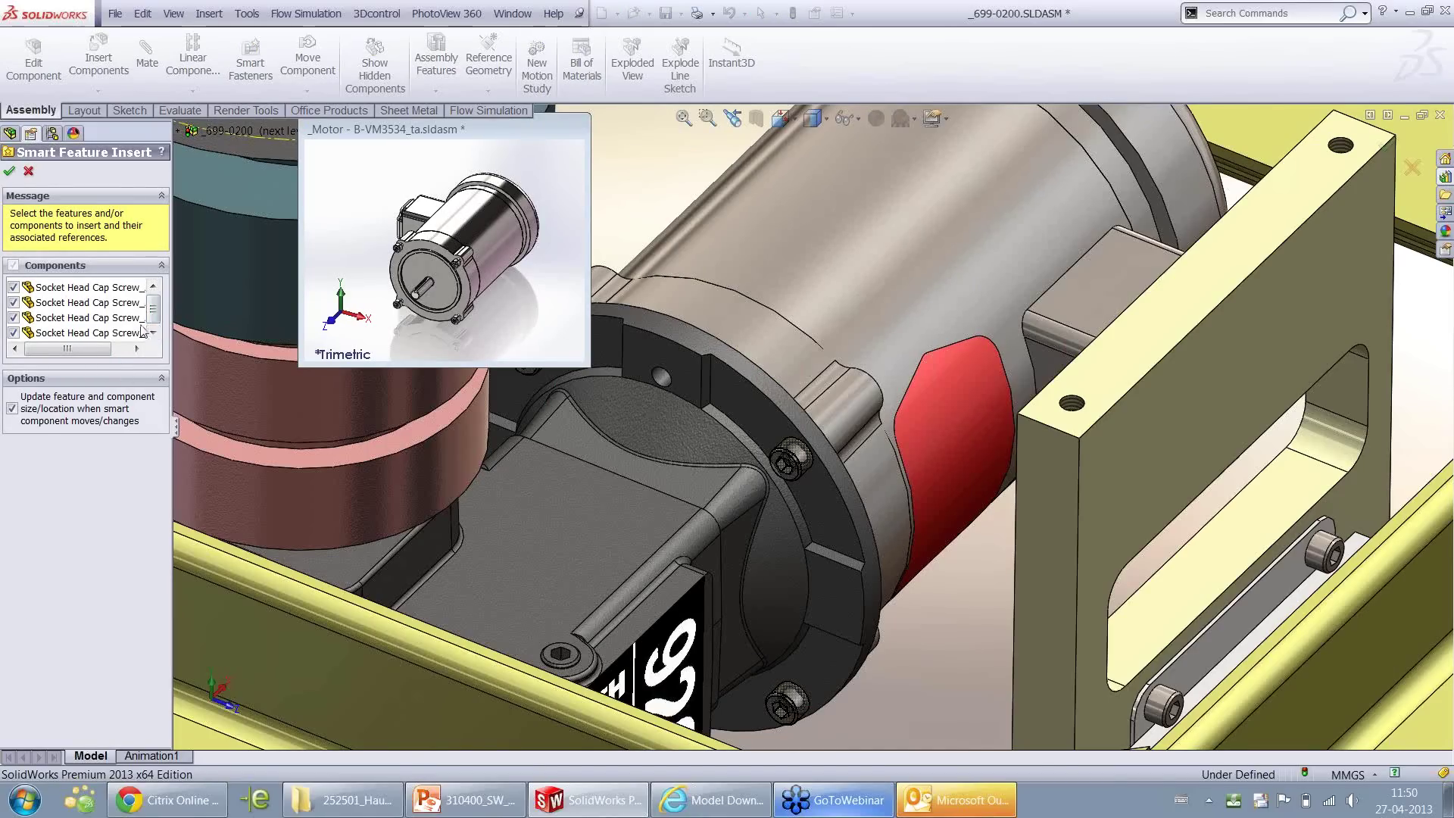
{"action": "left_click_drag", "start_coordinate": [153, 297], "coordinate": [154, 302]}
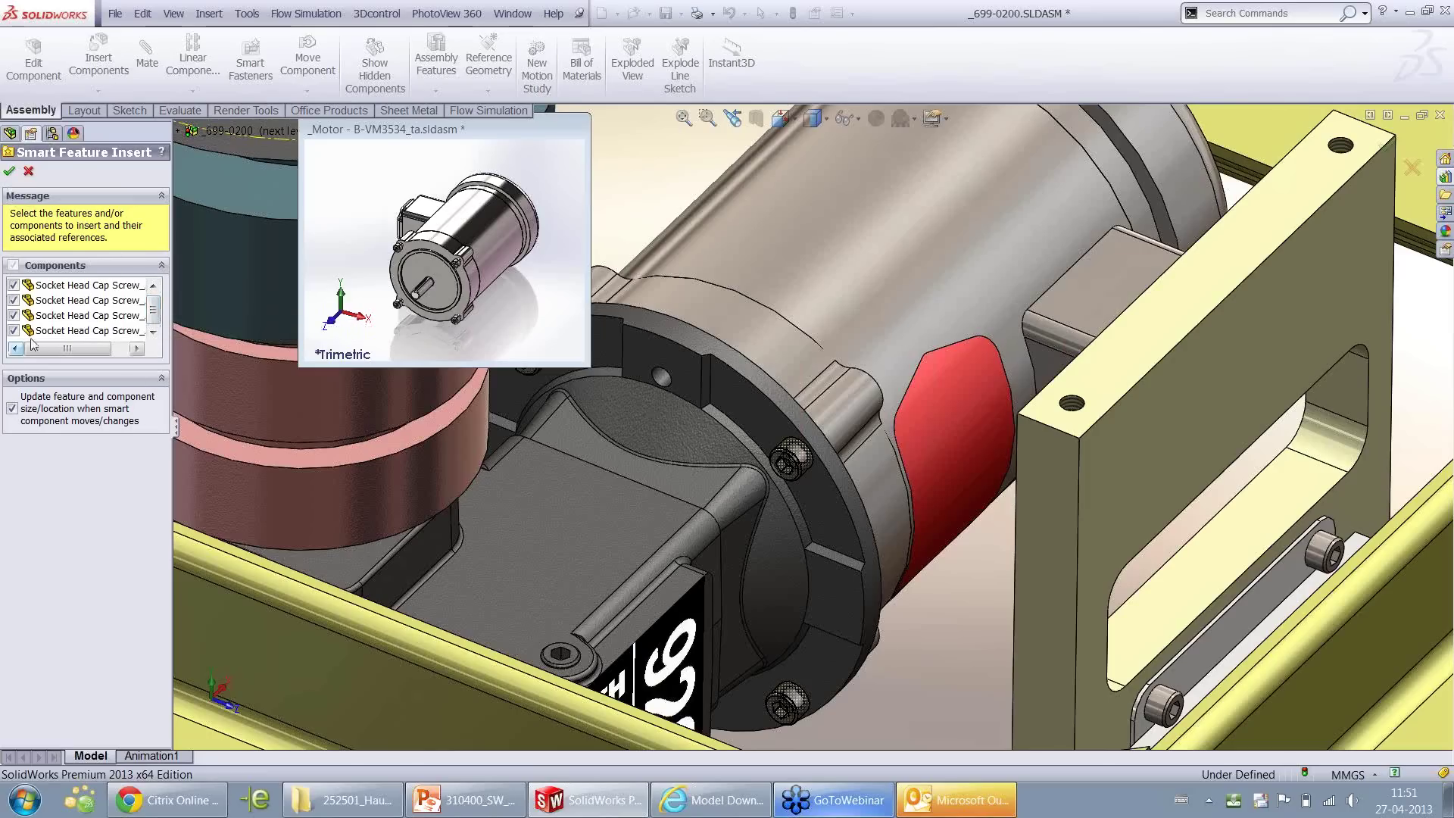
{"action": "left_click", "coordinate": [10, 171]}
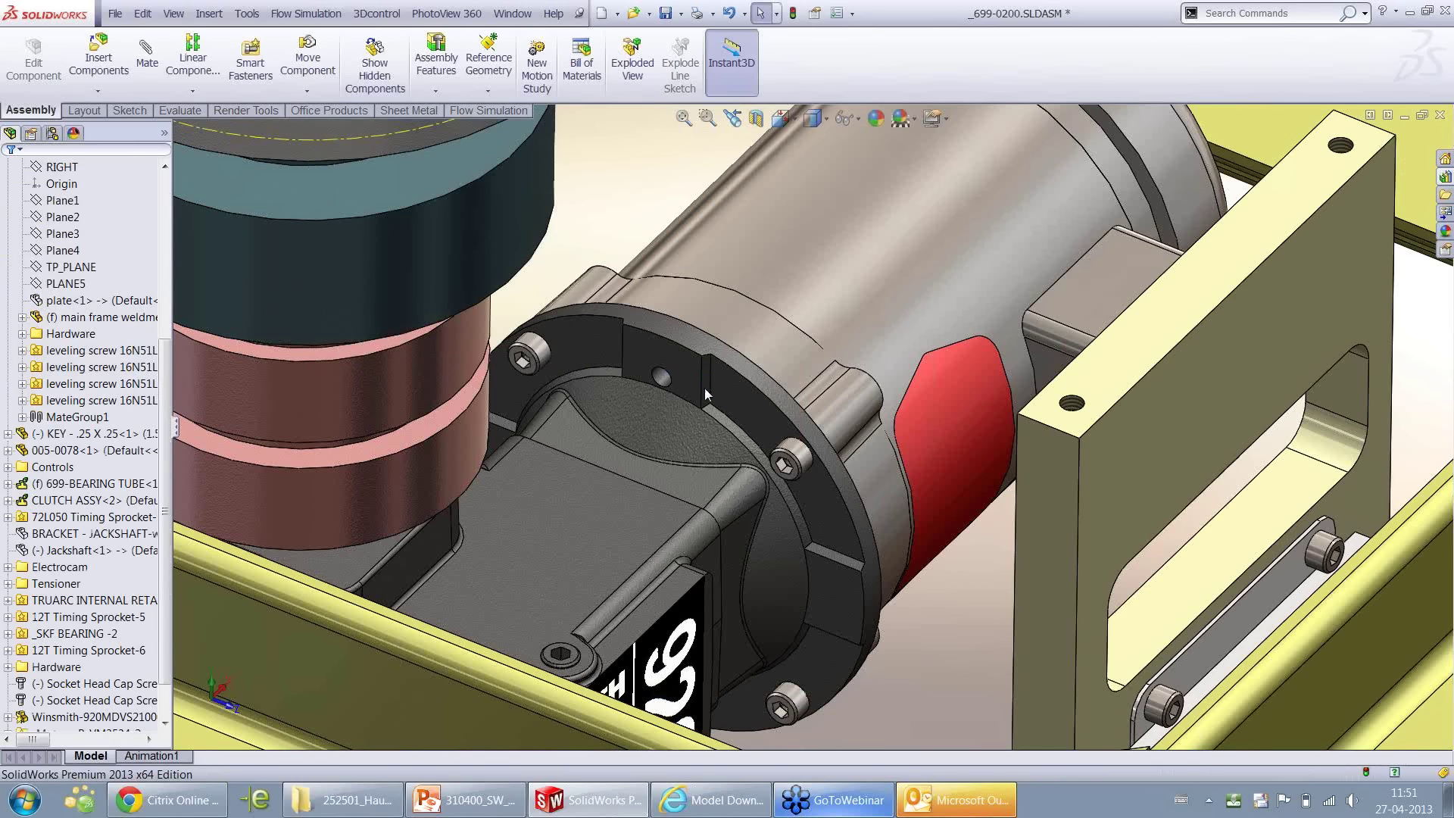
Edit the main frame weldment in the context of the assembly and start a sketch on the upper face of a lower frame rail
{"action": "scroll", "coordinate": [704, 387], "scroll_direction": "up", "scroll_amount": 5}
{"action": "scroll", "coordinate": [697, 392], "scroll_direction": "up", "scroll_amount": 5}
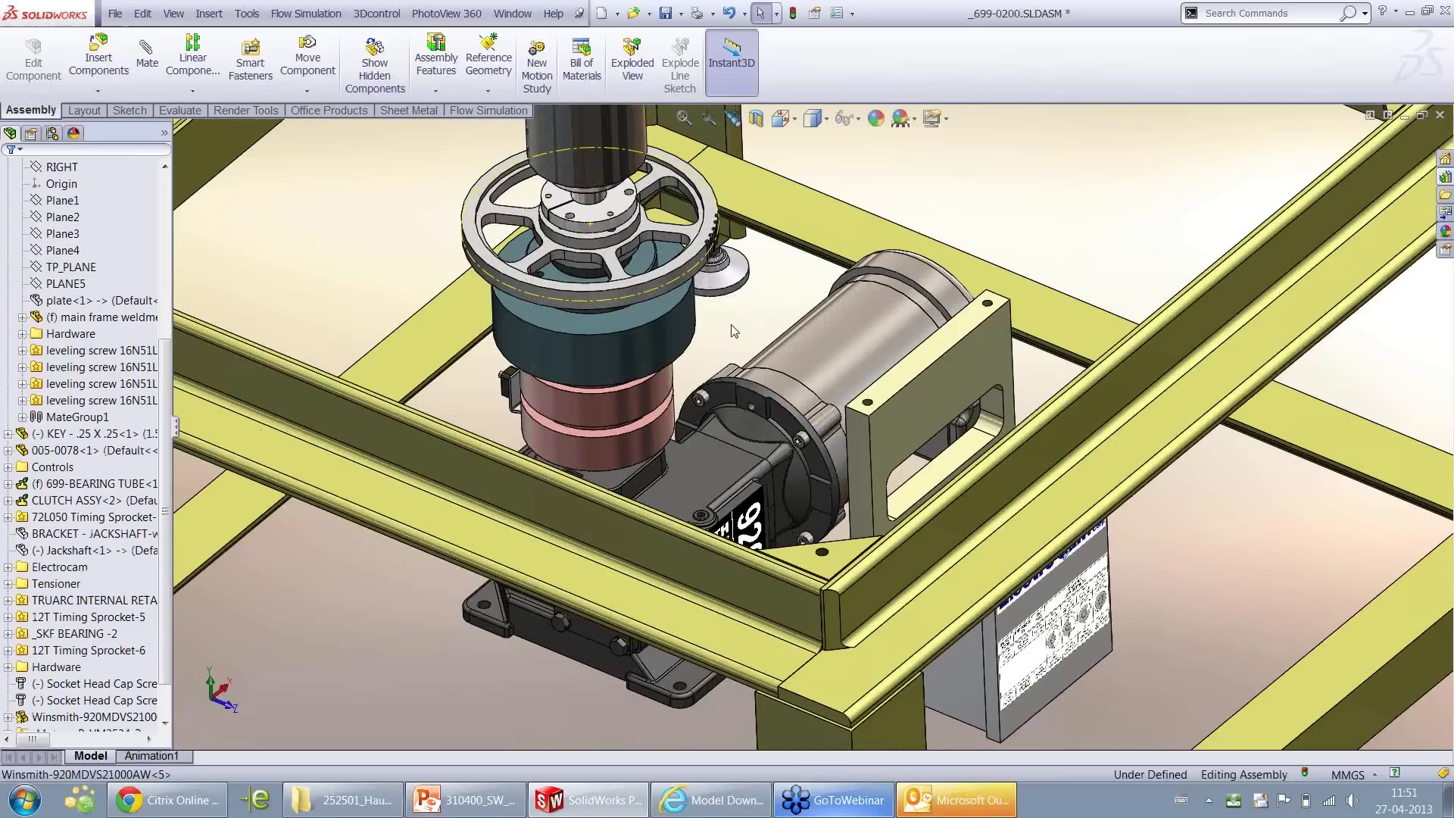
{"action": "middle_click_drag", "start_coordinate": [806, 521], "coordinate": [804, 487]}
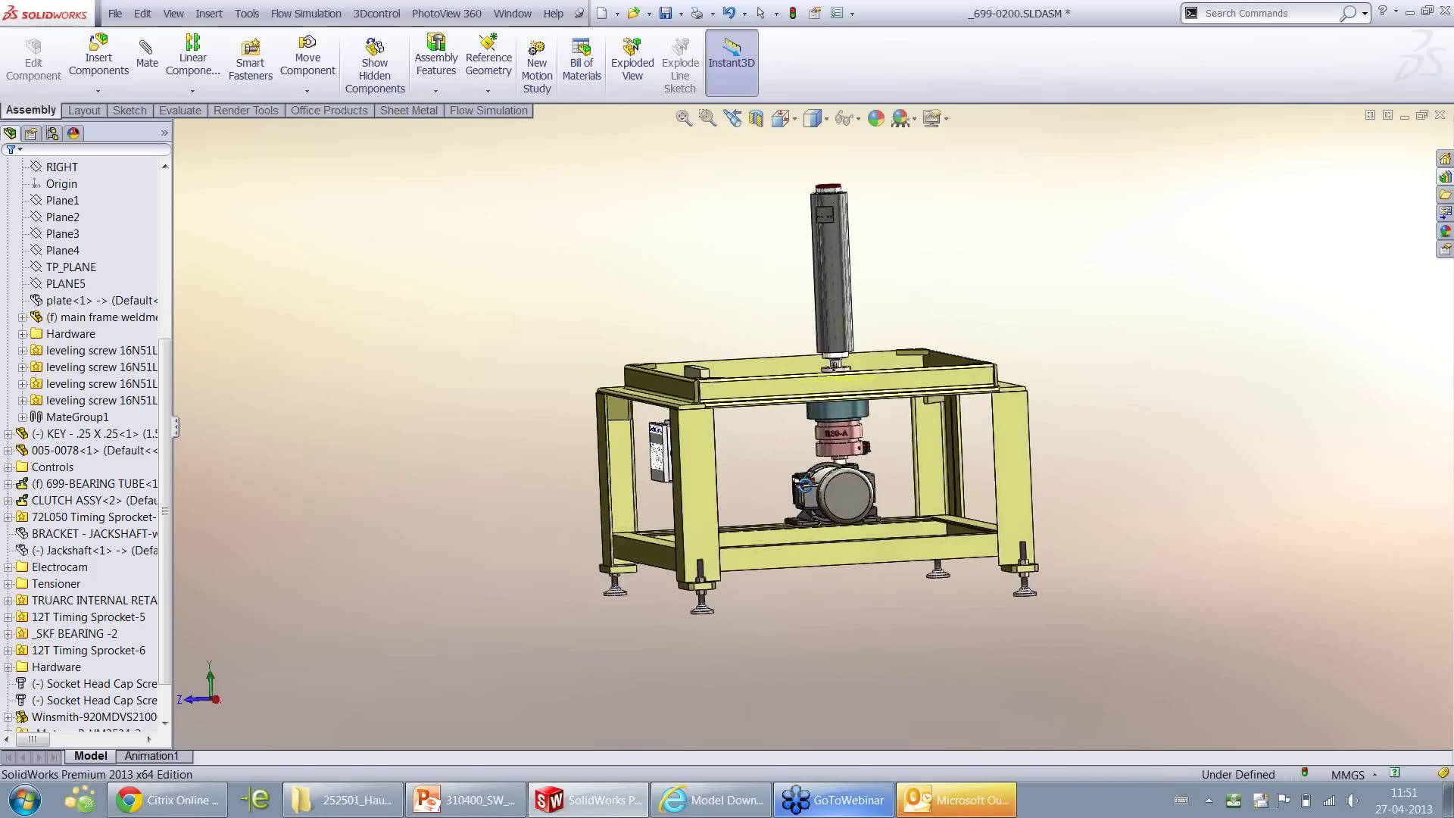
{"action": "scroll", "coordinate": [825, 521], "scroll_direction": "down", "scroll_amount": 8}
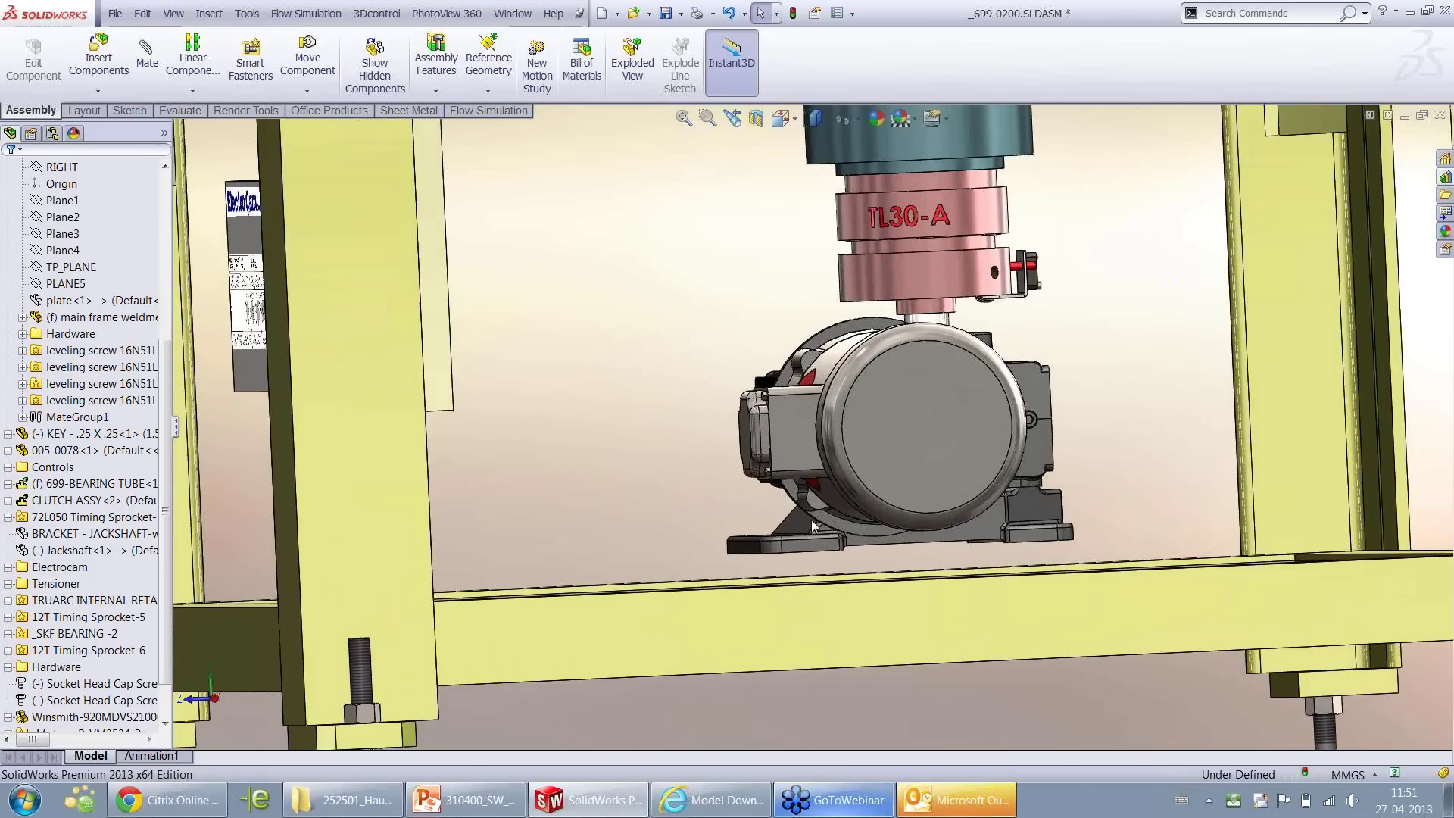
{"action": "scroll", "coordinate": [811, 520], "scroll_direction": "up", "scroll_amount": 5}
{"action": "middle_click_drag", "start_coordinate": [751, 496], "coordinate": [1168, 499]}
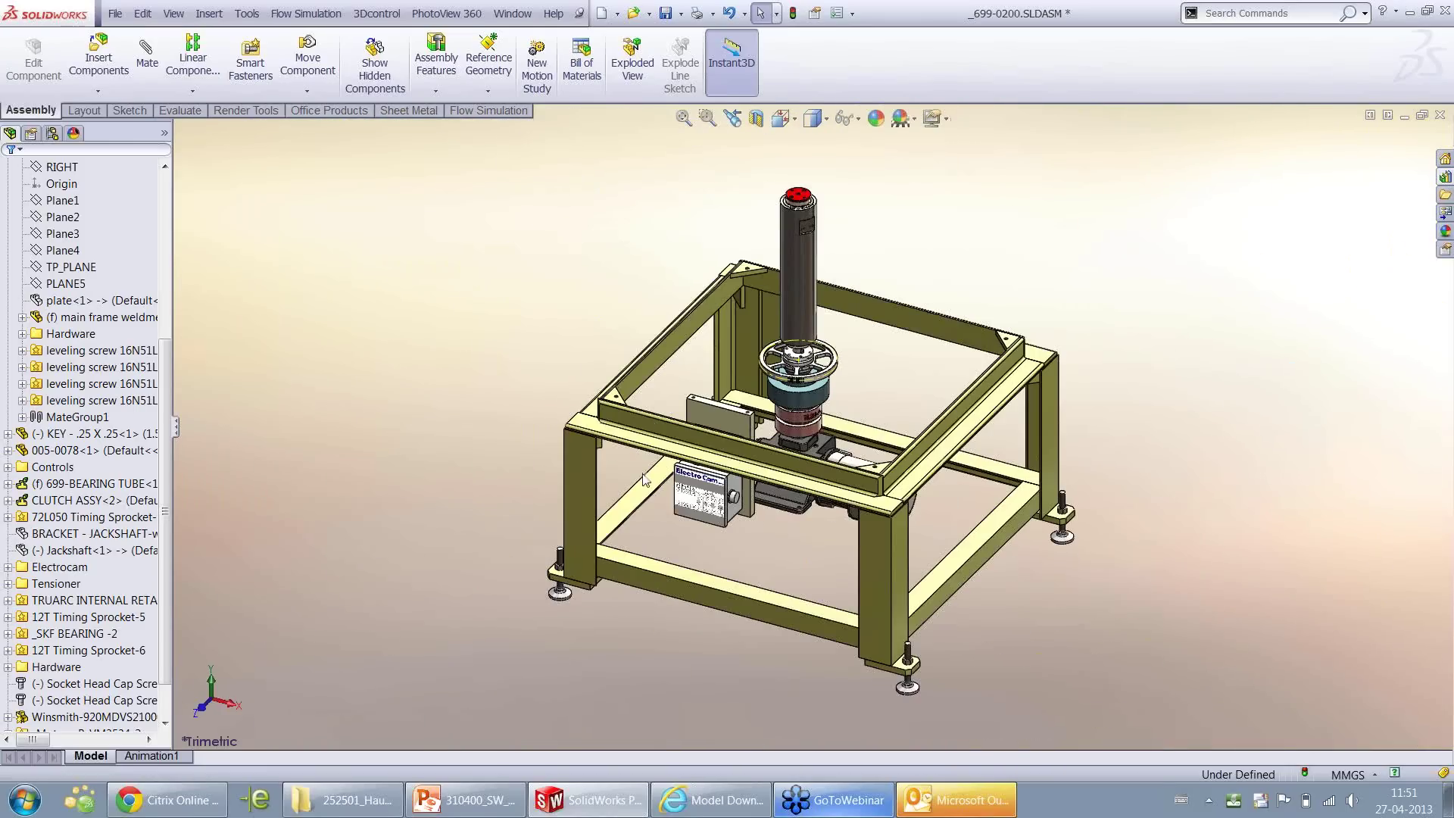
{"action": "left_click", "coordinate": [651, 491]}
{"action": "left_click", "coordinate": [708, 398]}
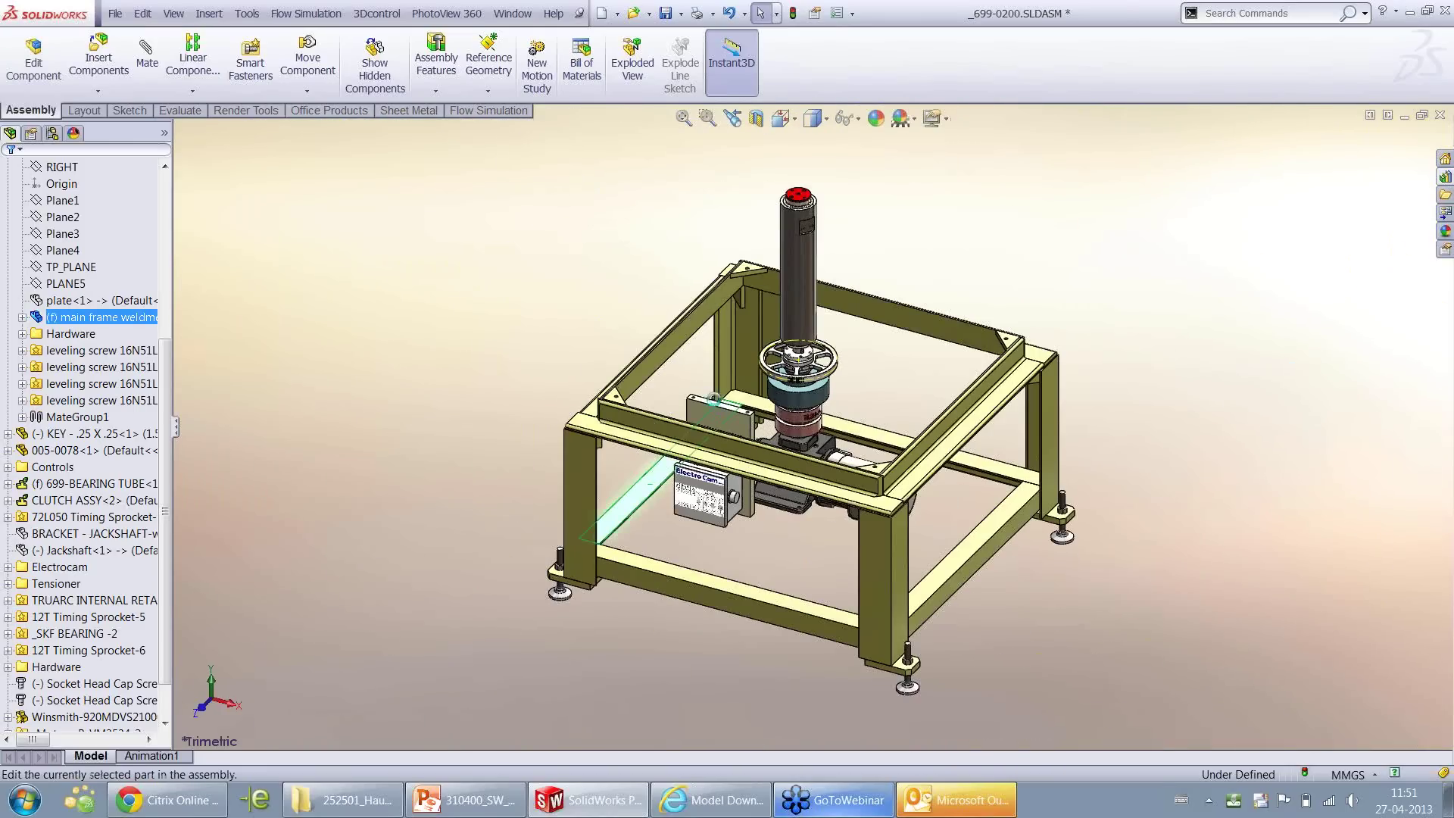
{"action": "left_click", "coordinate": [652, 485]}
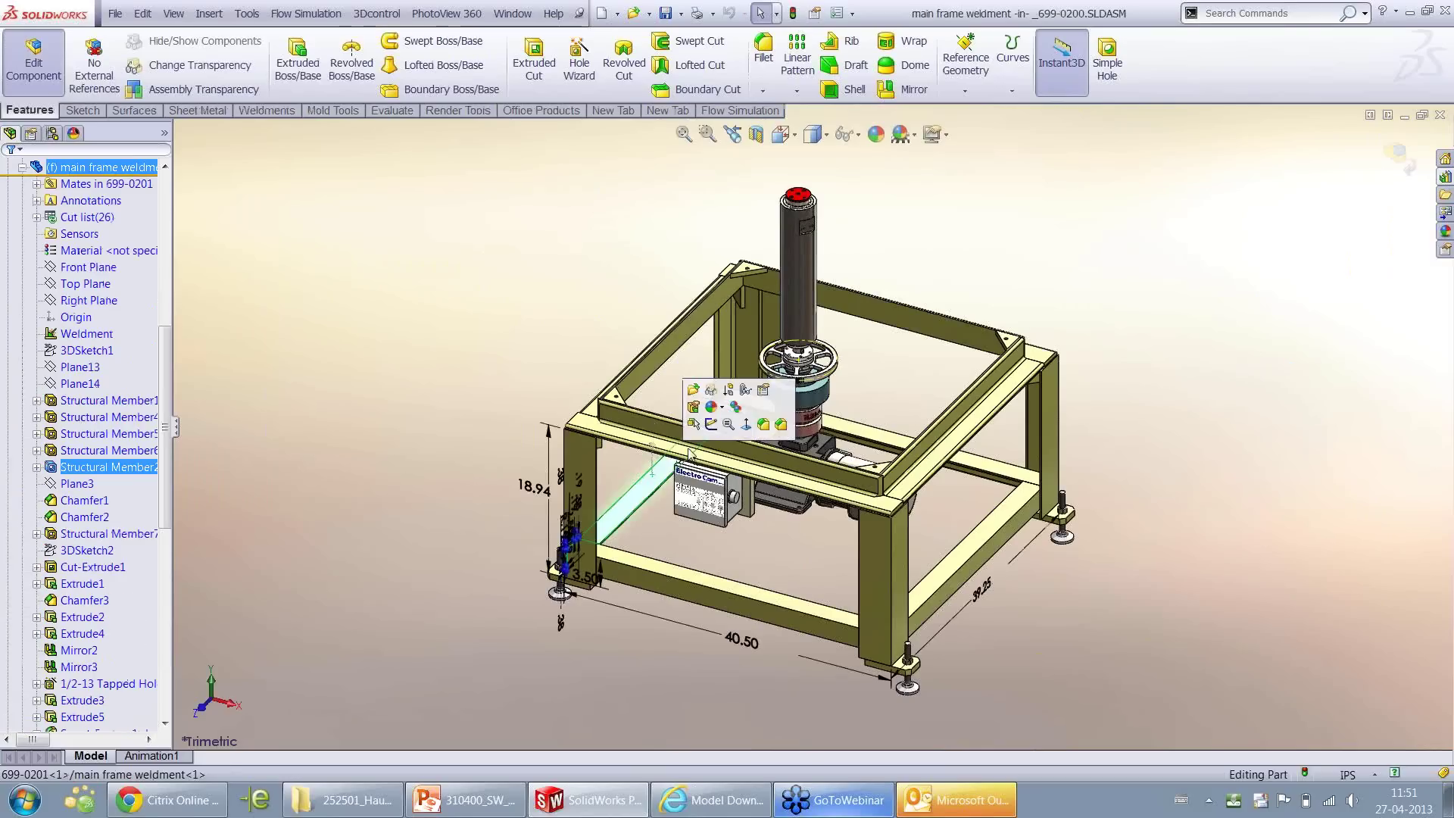
{"action": "left_click", "coordinate": [712, 426]}
Sketch a horizontal line about 668 mm long from the motor-box-side edge of the reducer's foot across the side frame rail
{"action": "mouse_move", "coordinate": [425, 465]}
{"action": "right_mouse_down"}
{"action": "mouse_move", "coordinate": [454, 436]}
{"action": "mouse_move", "coordinate": [425, 486]}
{"action": "mouse_move", "coordinate": [424, 442]}
{"action": "mouse_move", "coordinate": [446, 468]}
{"action": "right_mouse_up"}
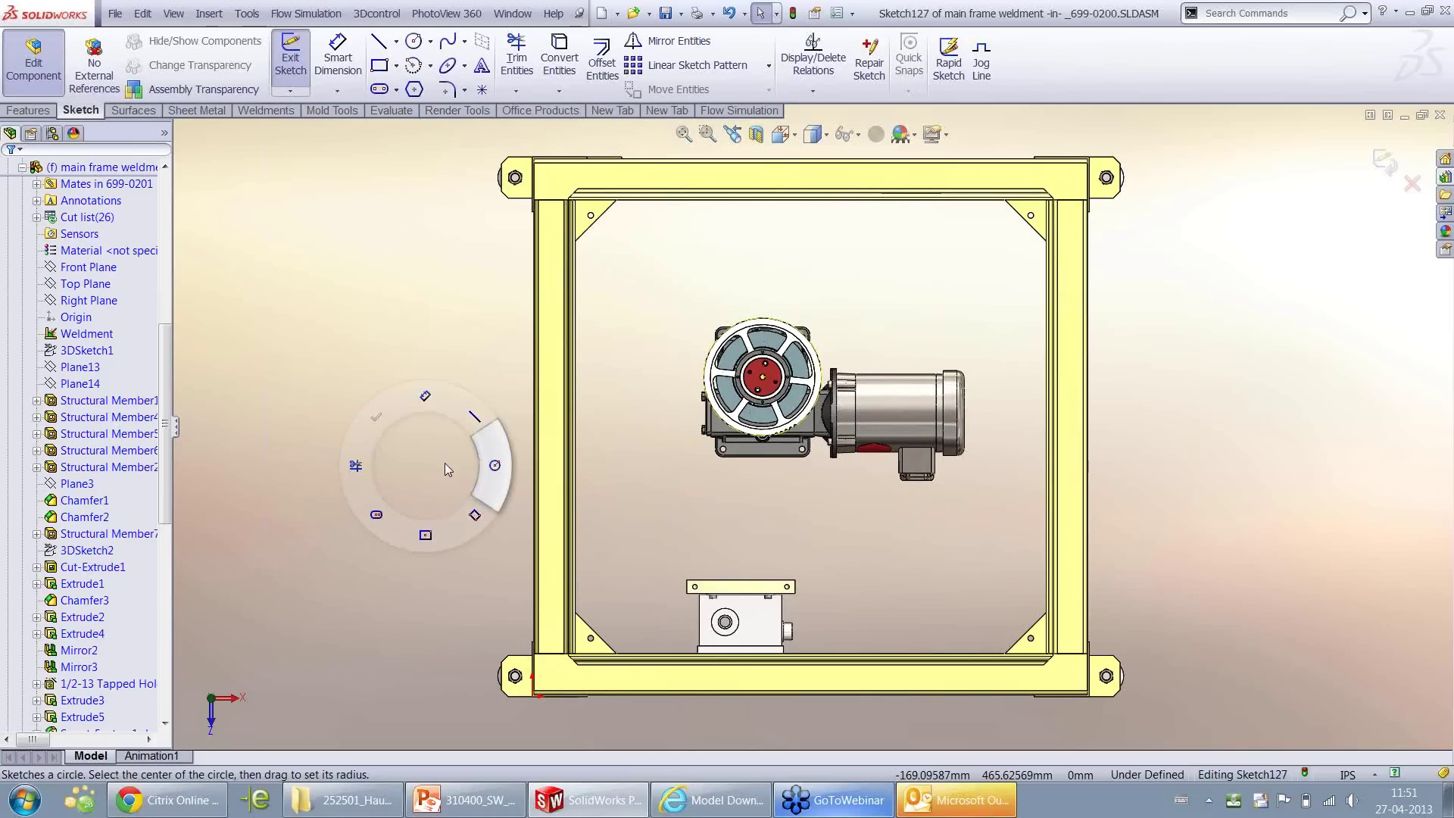
{"action": "right_click_drag", "start_coordinate": [444, 462], "coordinate": [464, 426]}
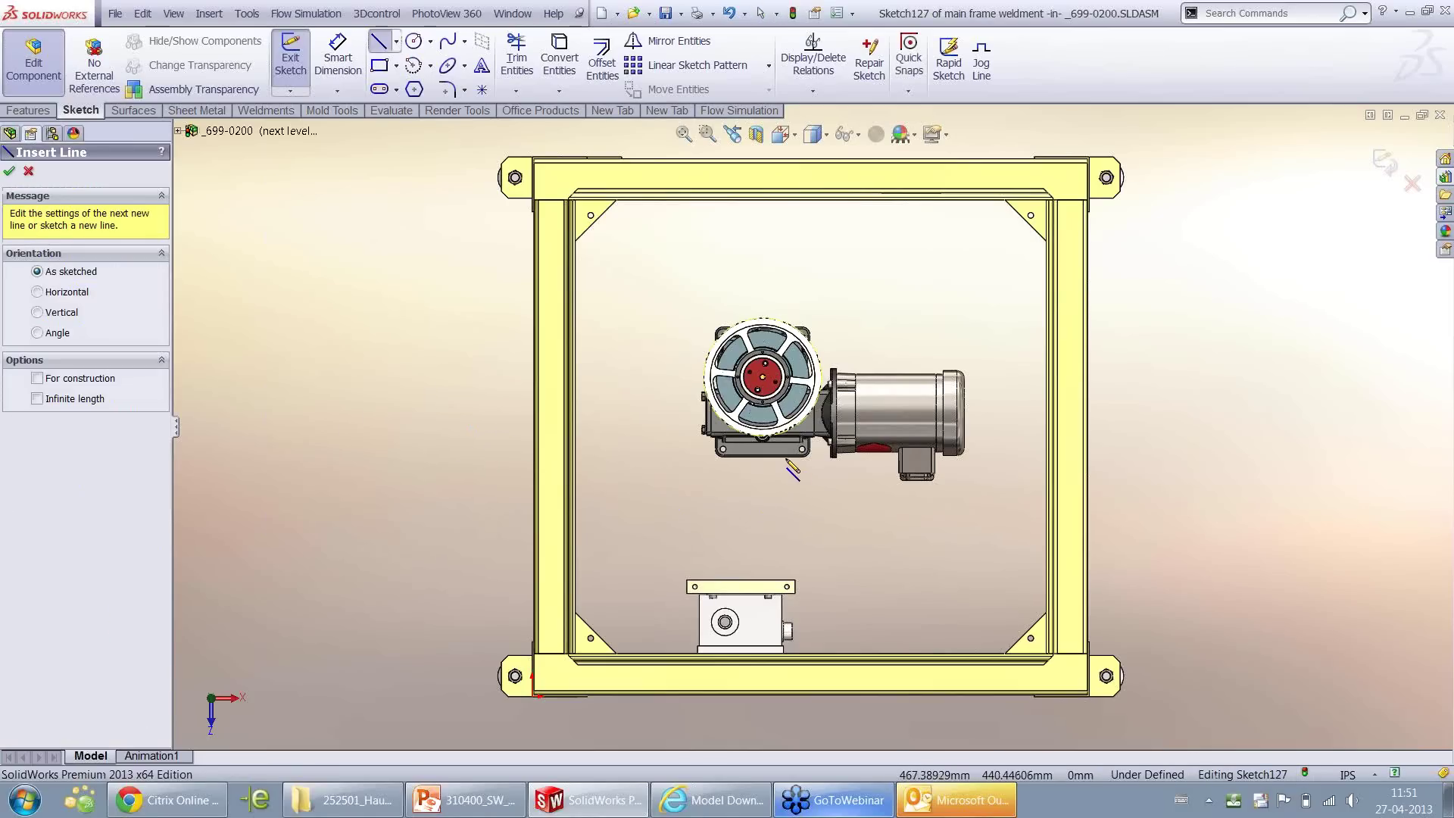
{"action": "scroll", "coordinate": [792, 471], "scroll_direction": "down", "scroll_amount": 1}
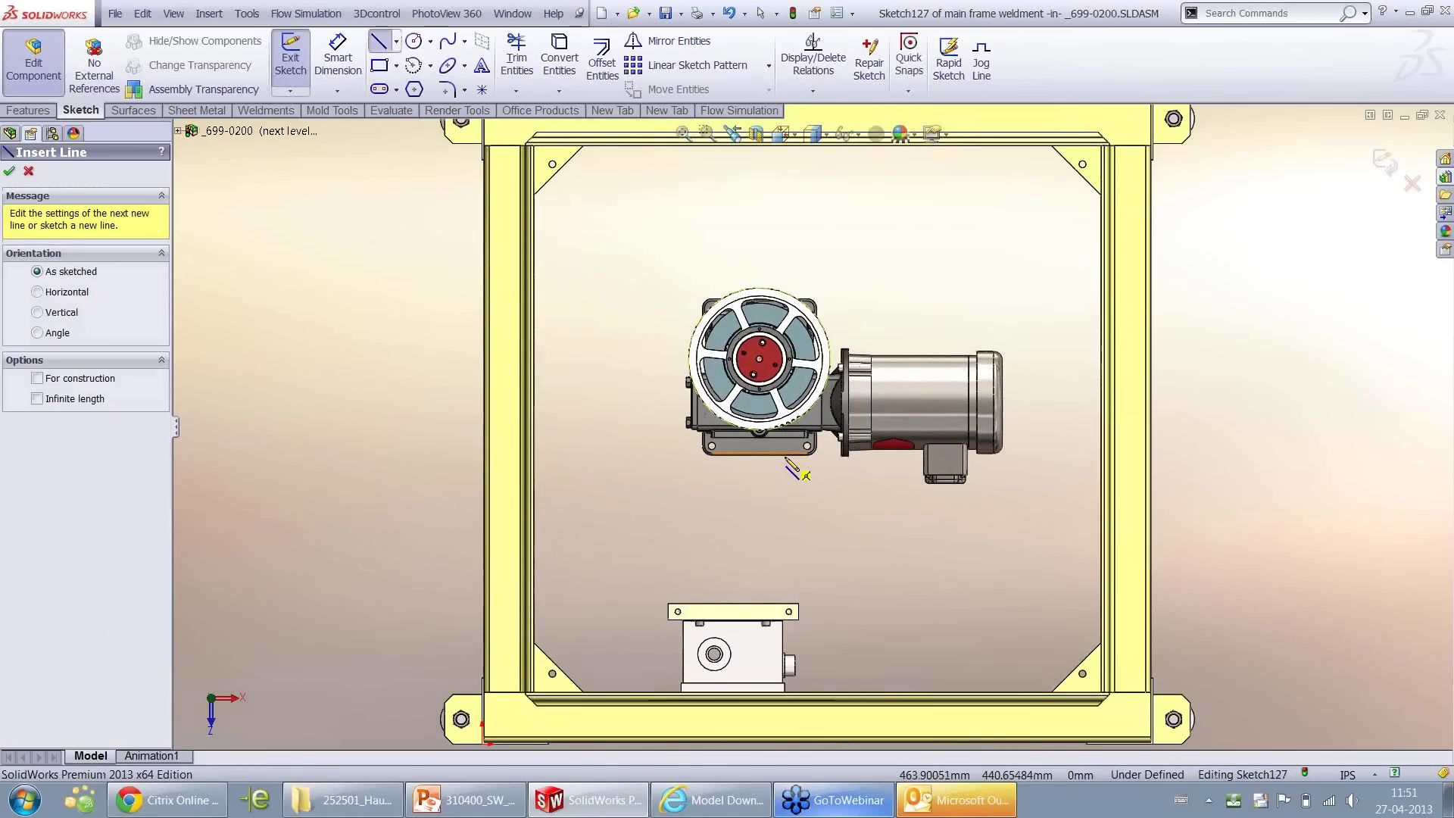
{"action": "scroll", "coordinate": [792, 471], "scroll_direction": "down", "scroll_amount": 2}
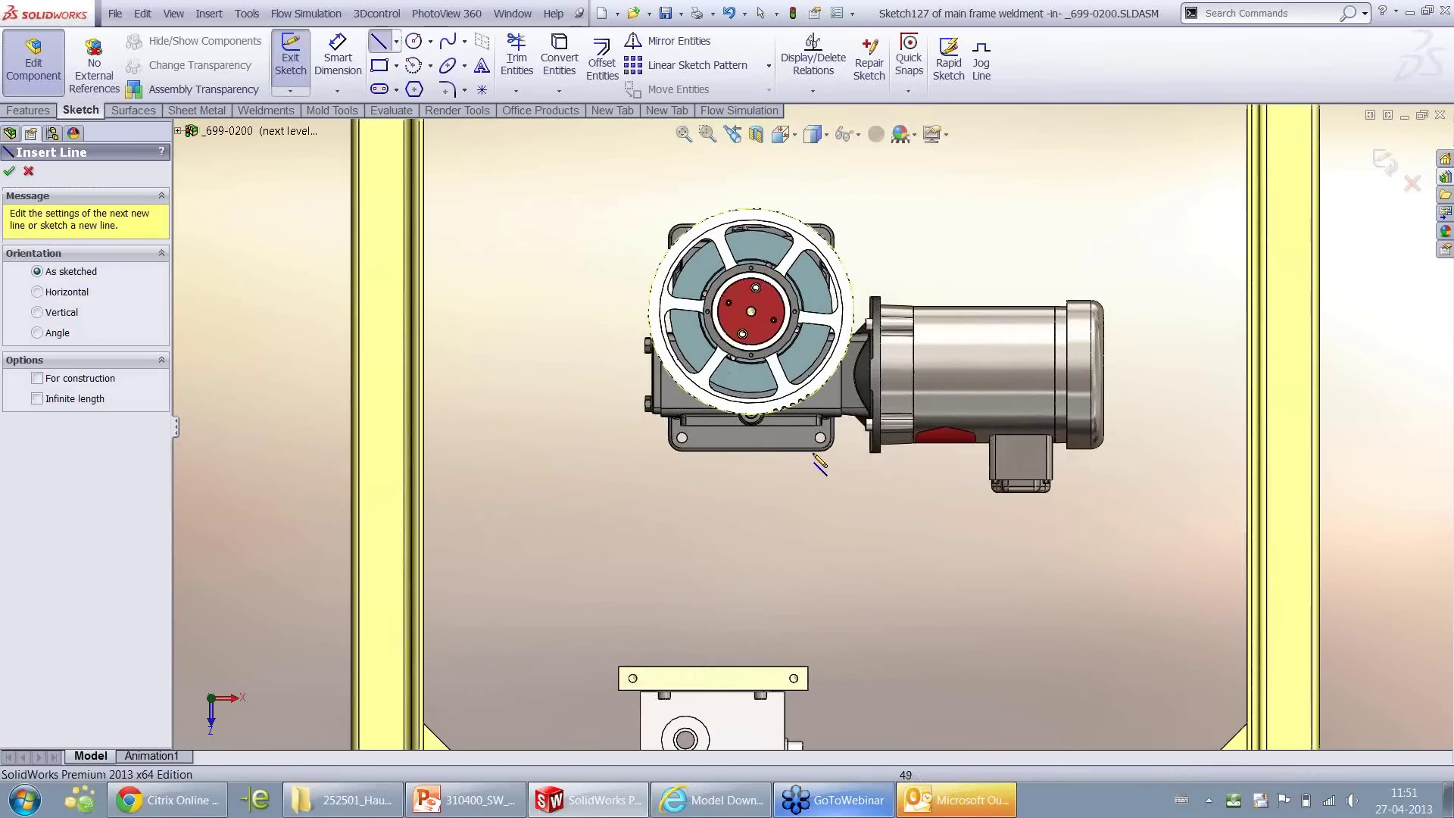
{"action": "scroll", "coordinate": [796, 454], "scroll_direction": "down", "scroll_amount": 4}
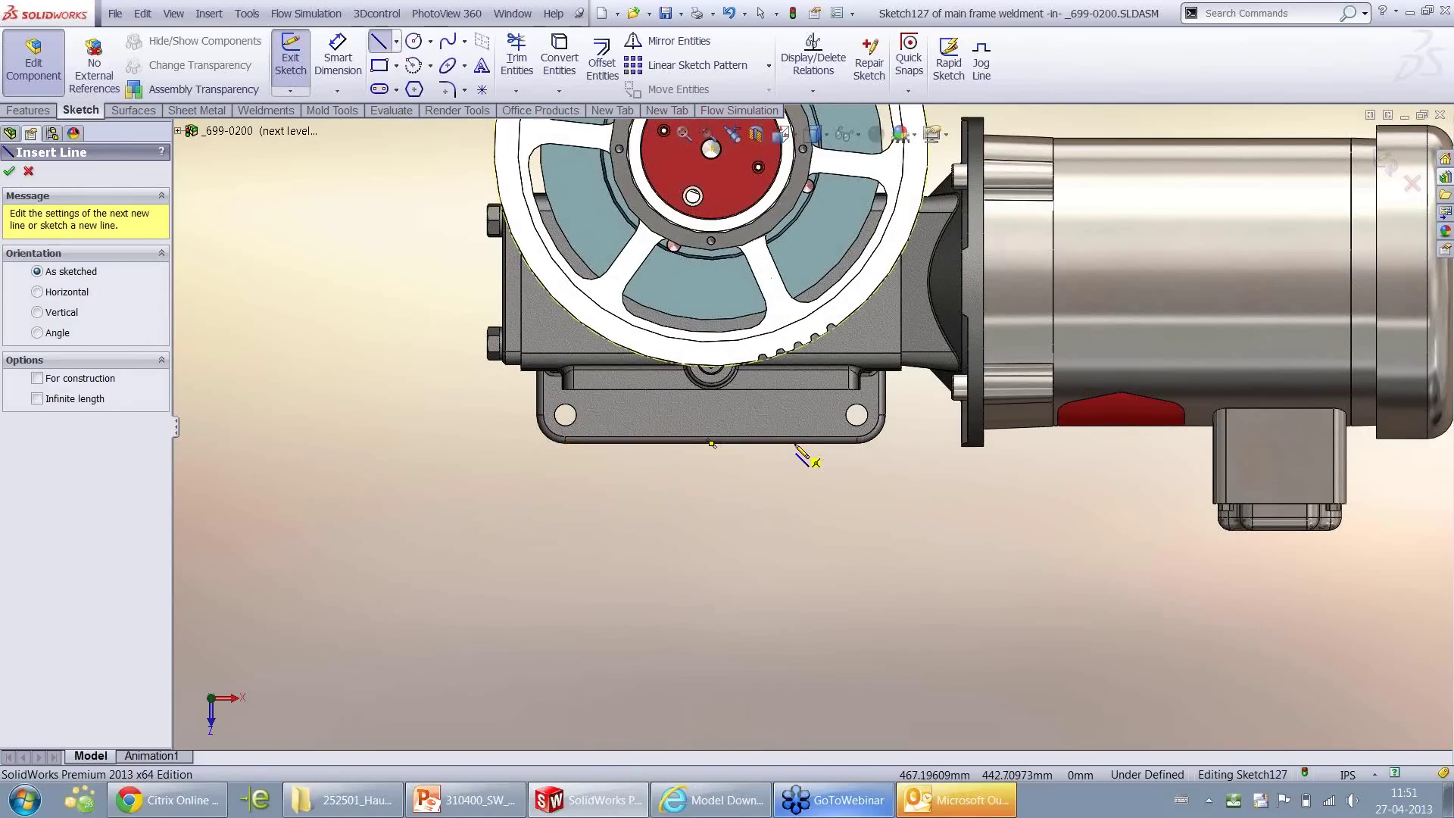
{"action": "scroll", "coordinate": [801, 455], "scroll_direction": "up", "scroll_amount": 5}
{"action": "scroll", "coordinate": [795, 448], "scroll_direction": "up", "scroll_amount": 1}
{"action": "left_click", "coordinate": [763, 435]}
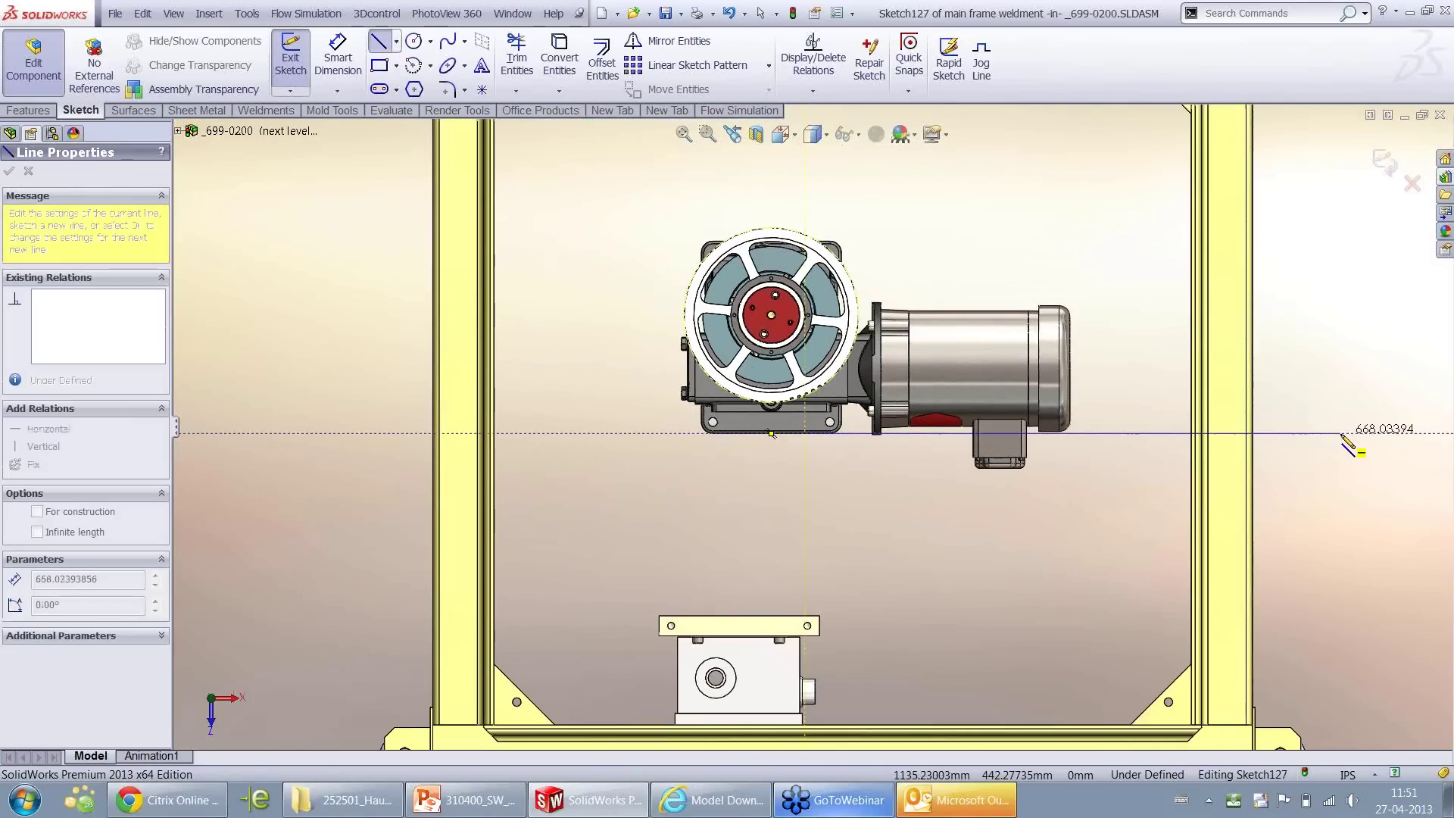
{"action": "left_click", "coordinate": [1340, 434]}
{"action": "key", "text": "Escape"}
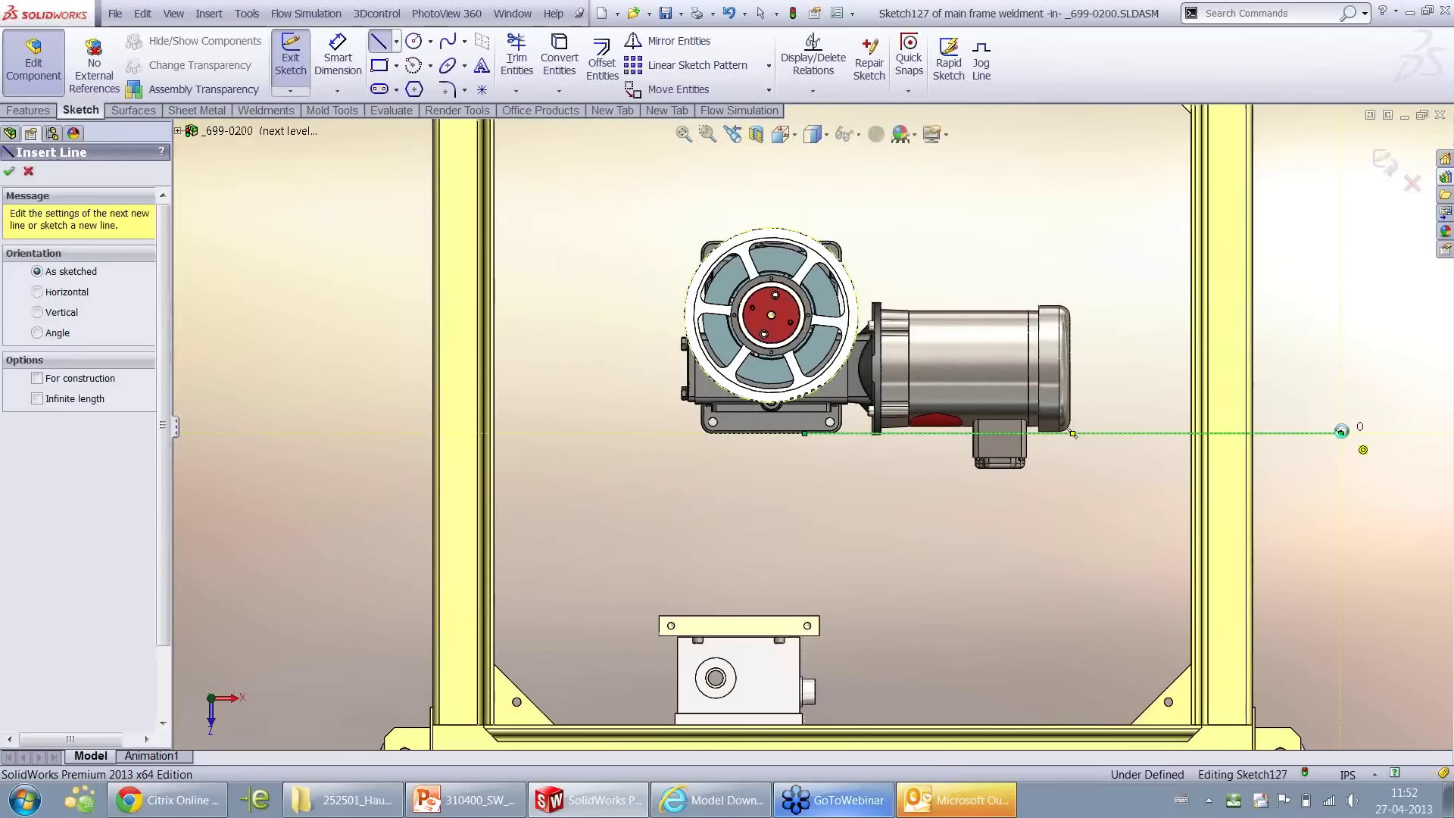
Sketch a second horizontal line about 319 mm long from the opposite edge of the reducer's foot toward the motor side and close the sketch
{"action": "right_click_drag", "start_coordinate": [1383, 354], "coordinate": [1409, 354]}
{"action": "scroll", "coordinate": [831, 259], "scroll_direction": "down", "scroll_amount": 1}
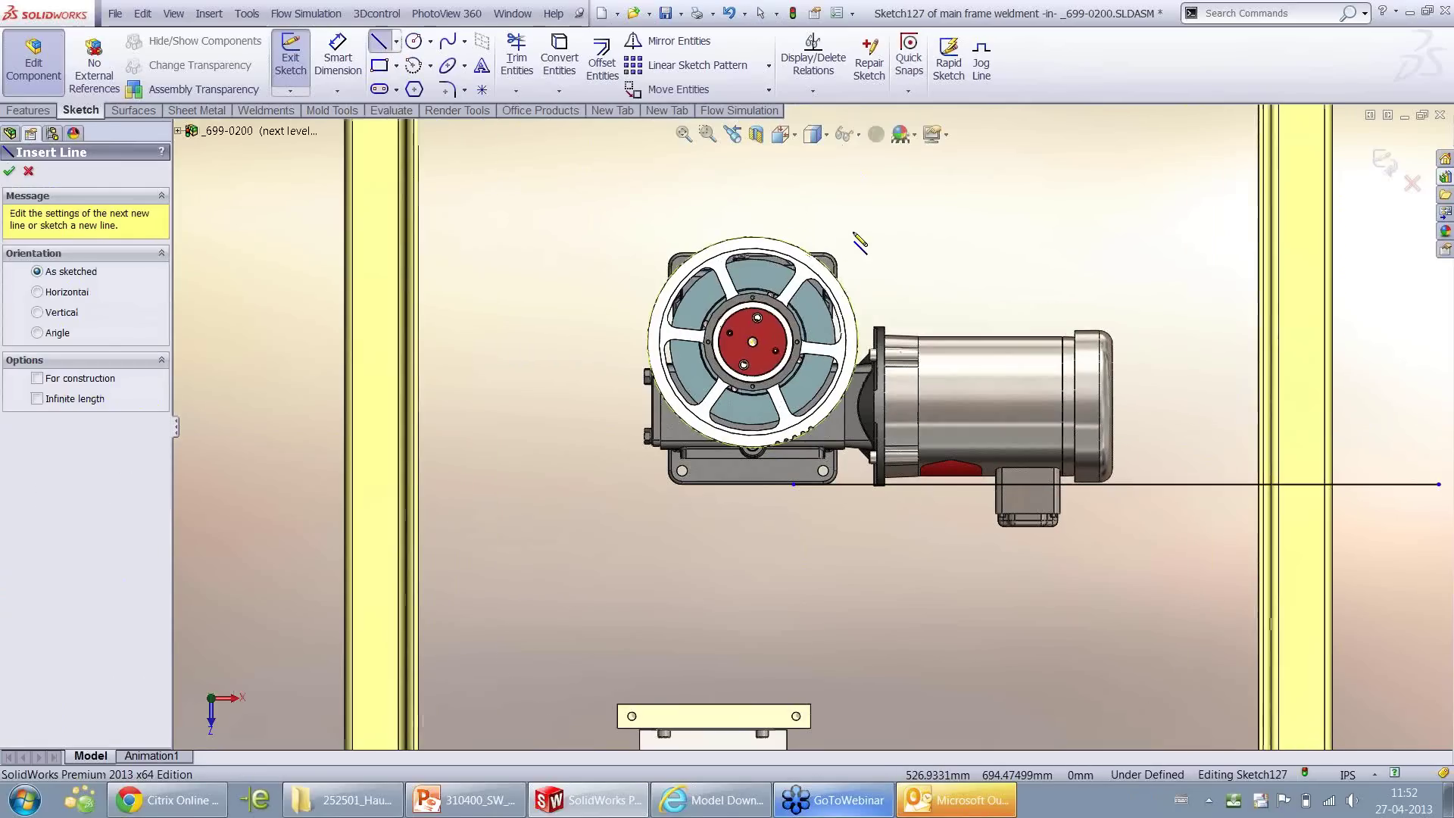
{"action": "left_click", "coordinate": [825, 253]}
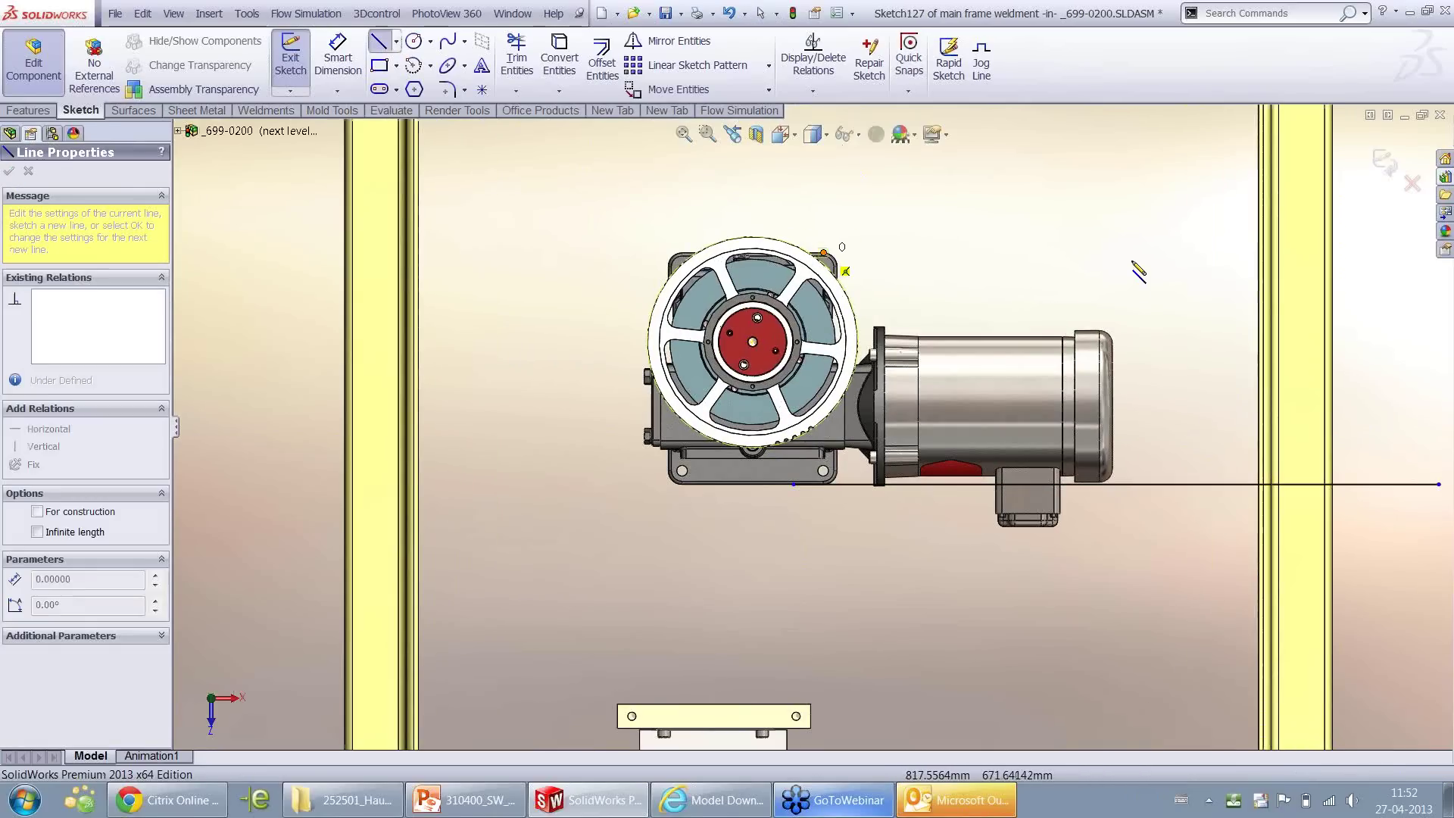
{"action": "left_click", "coordinate": [1132, 253]}
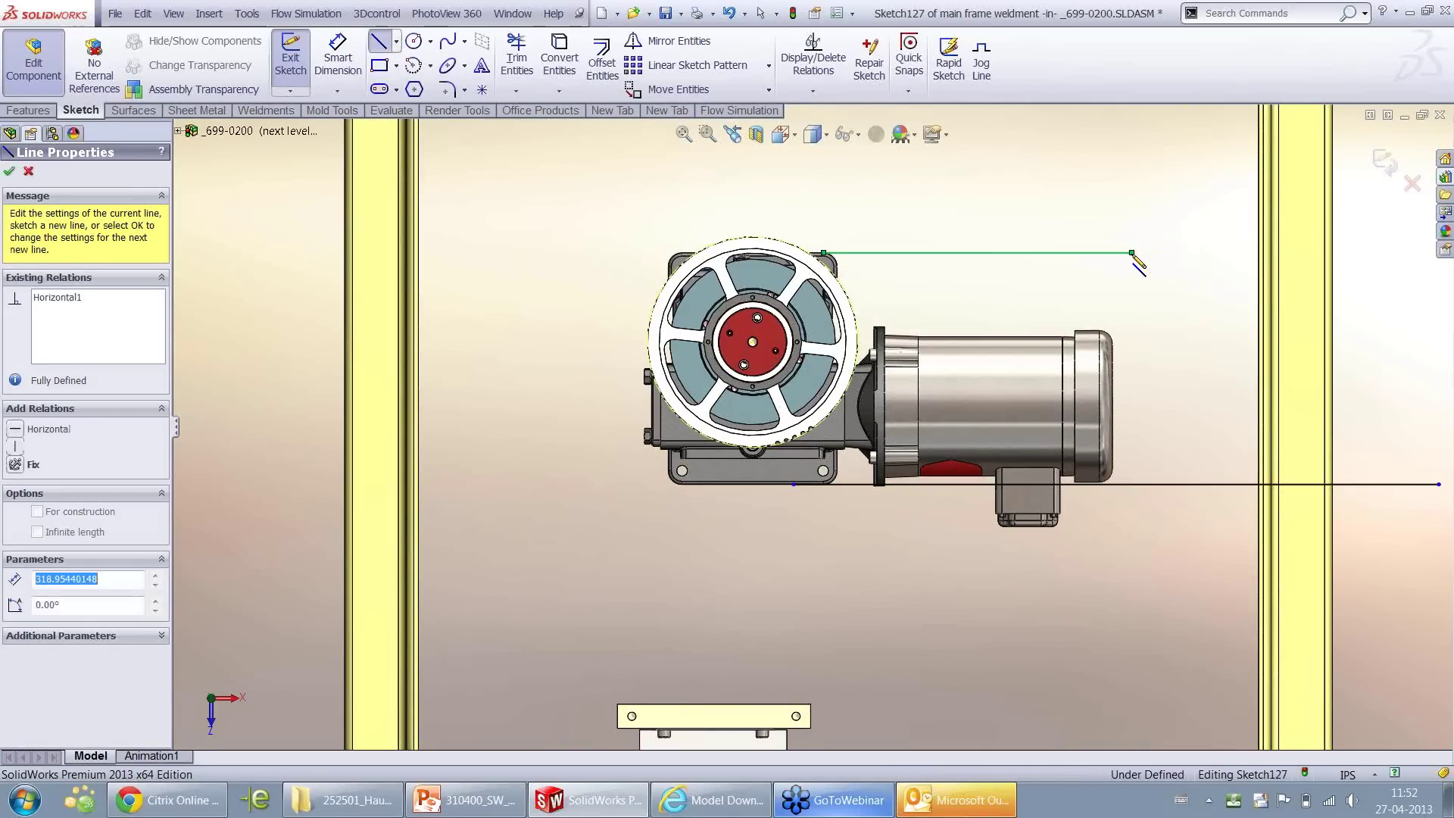
{"action": "key", "text": "Escape"}
{"action": "key", "text": "z"}
{"action": "key", "text": "z"}
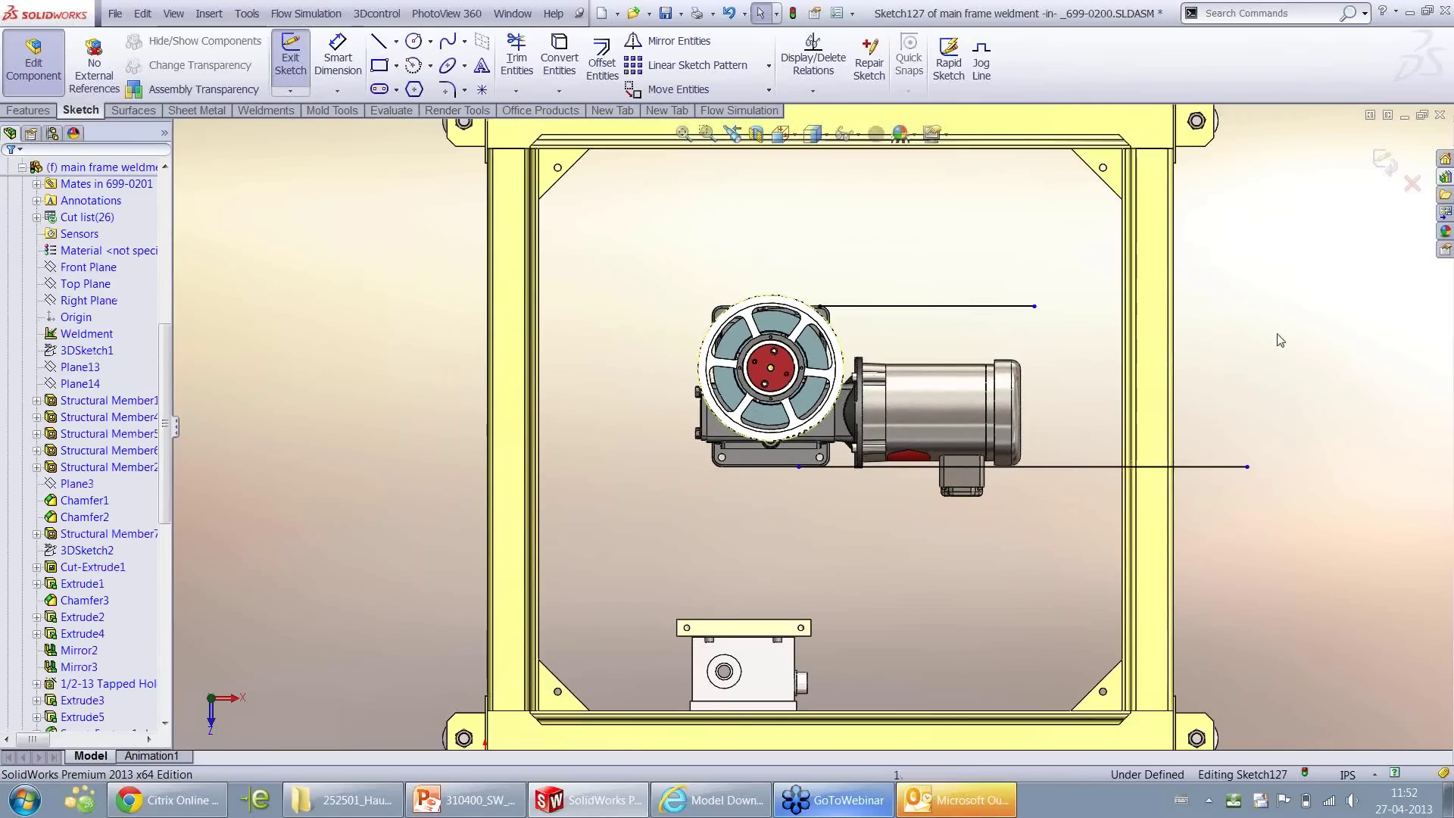
{"action": "right_click_drag", "start_coordinate": [1379, 158], "coordinate": [1277, 221]}
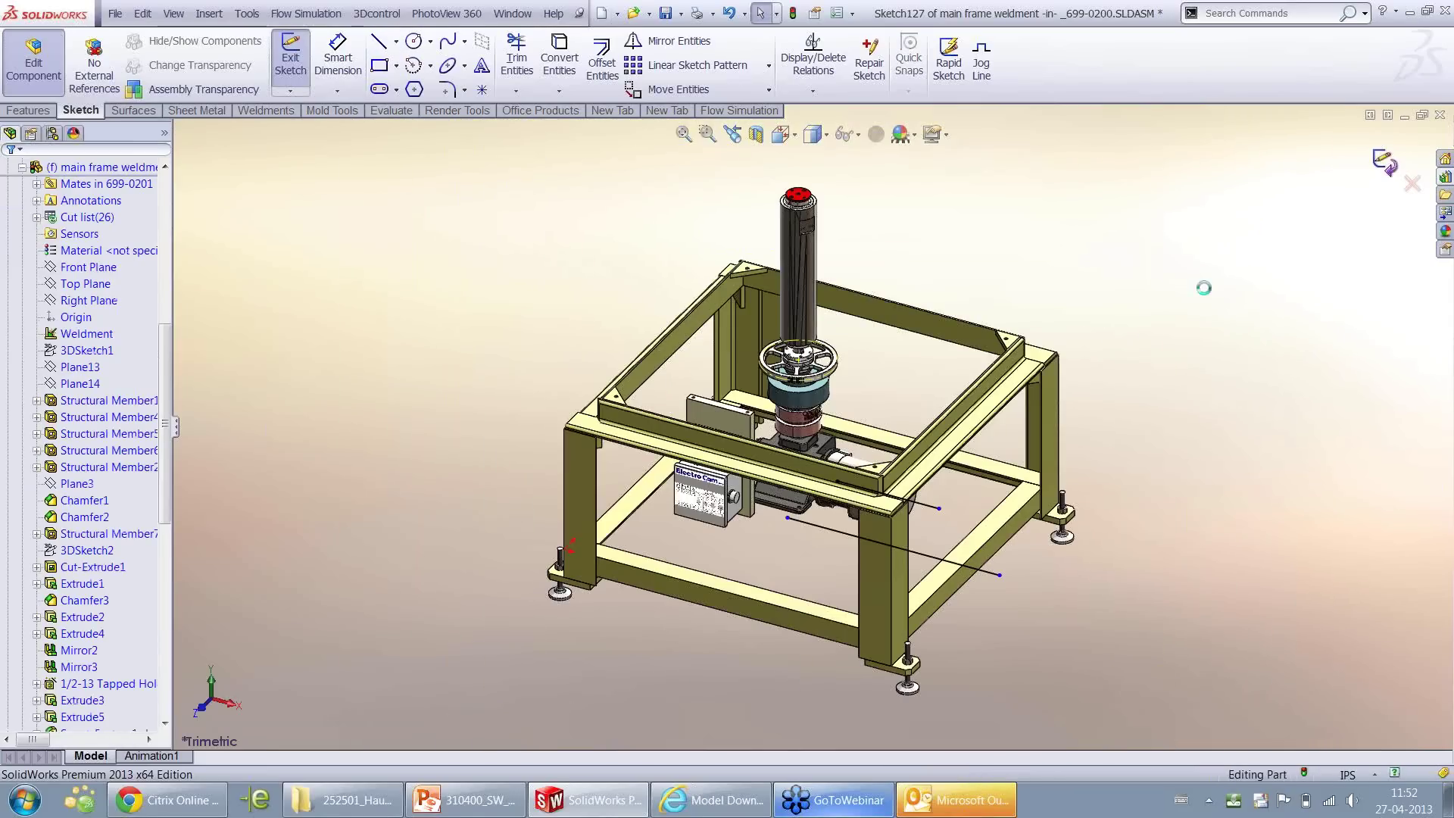
Set up a structural member with the ISO Training rectangular tube 60 x 40 x 5.0 along the longer sketched line
{"action": "middle_click_drag", "start_coordinate": [948, 547], "coordinate": [877, 565]}
{"action": "scroll", "coordinate": [845, 560], "scroll_direction": "down", "scroll_amount": 5}
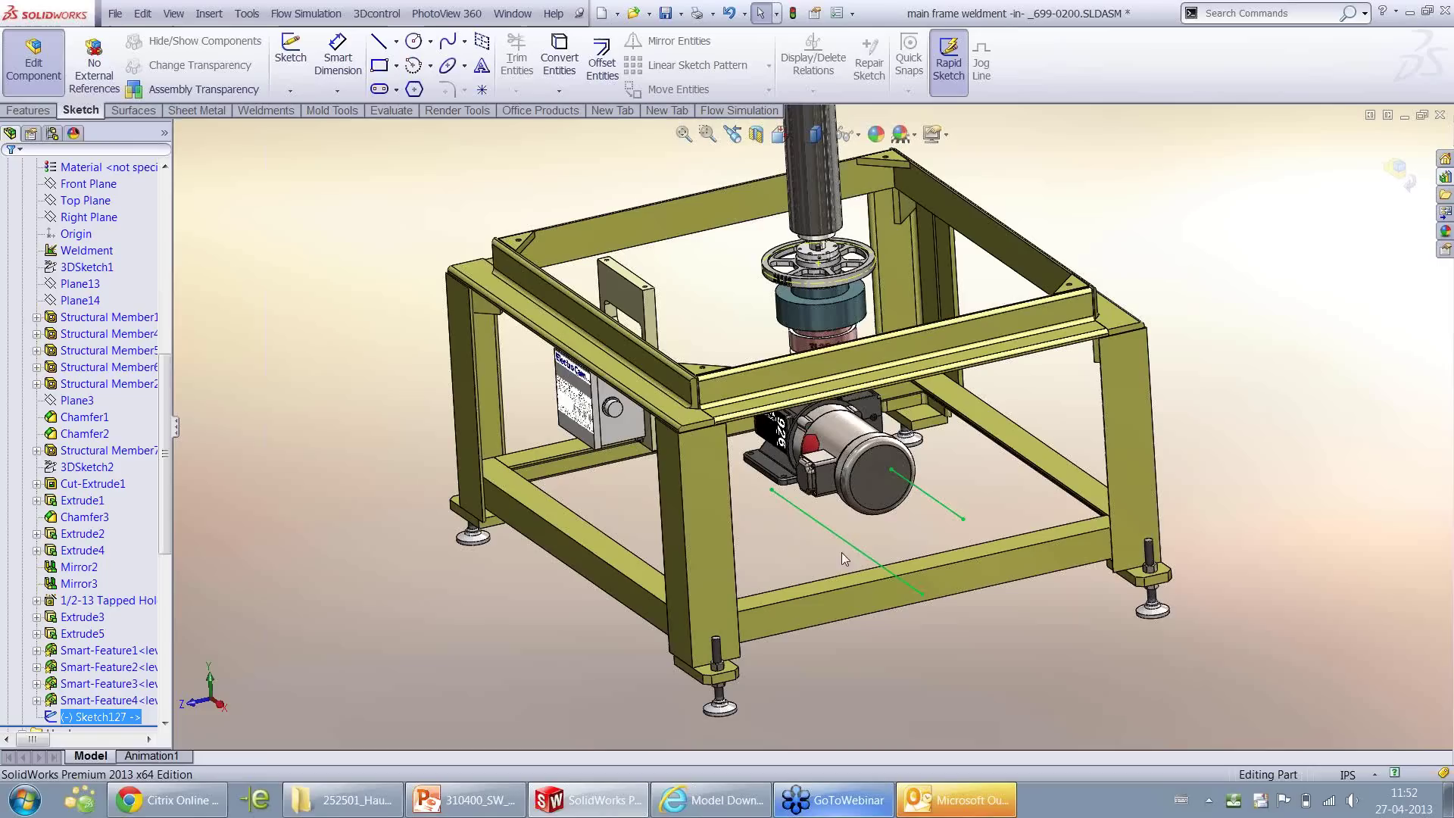
{"action": "left_click", "coordinate": [265, 110]}
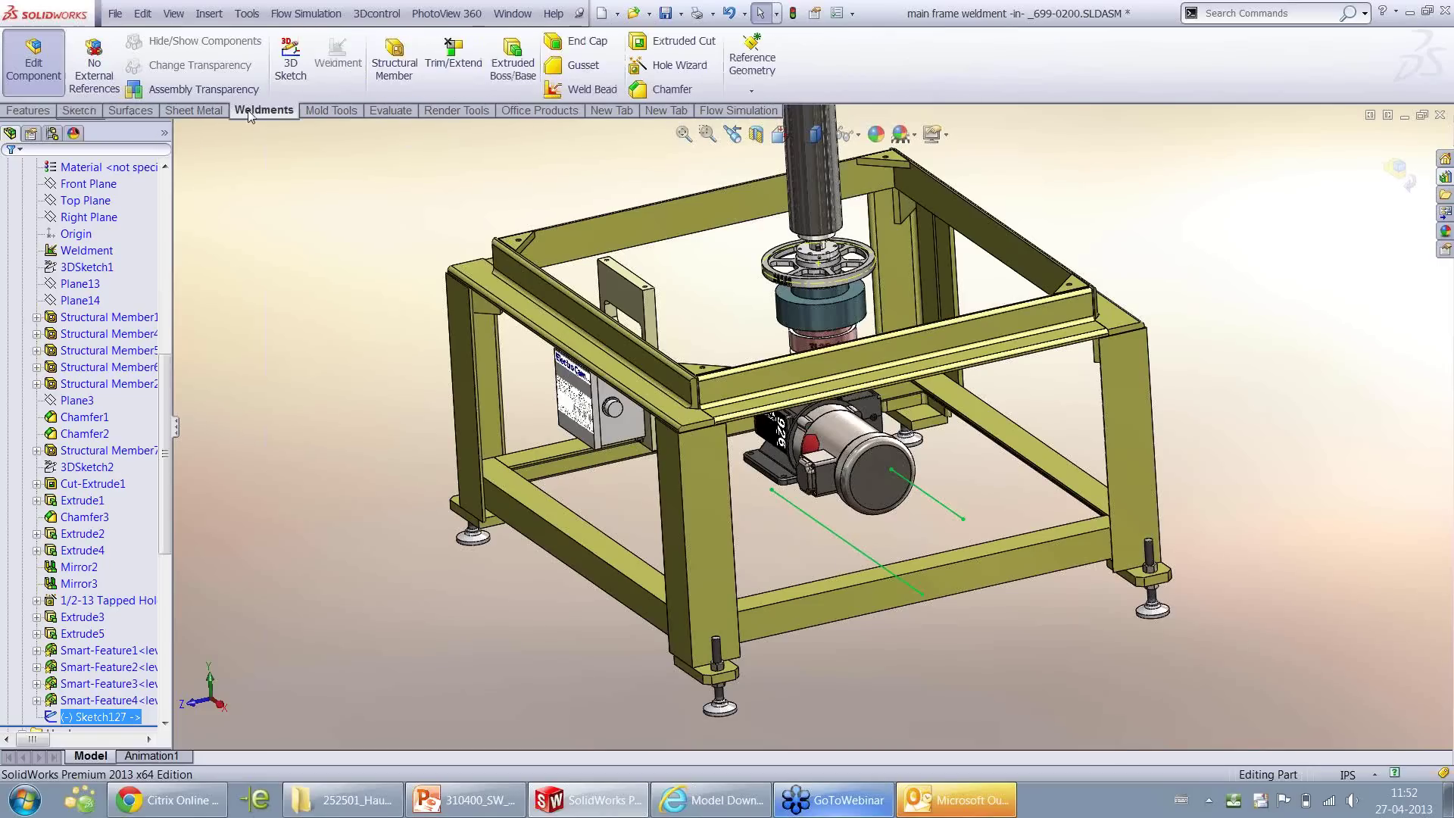
{"action": "left_click", "coordinate": [407, 76]}
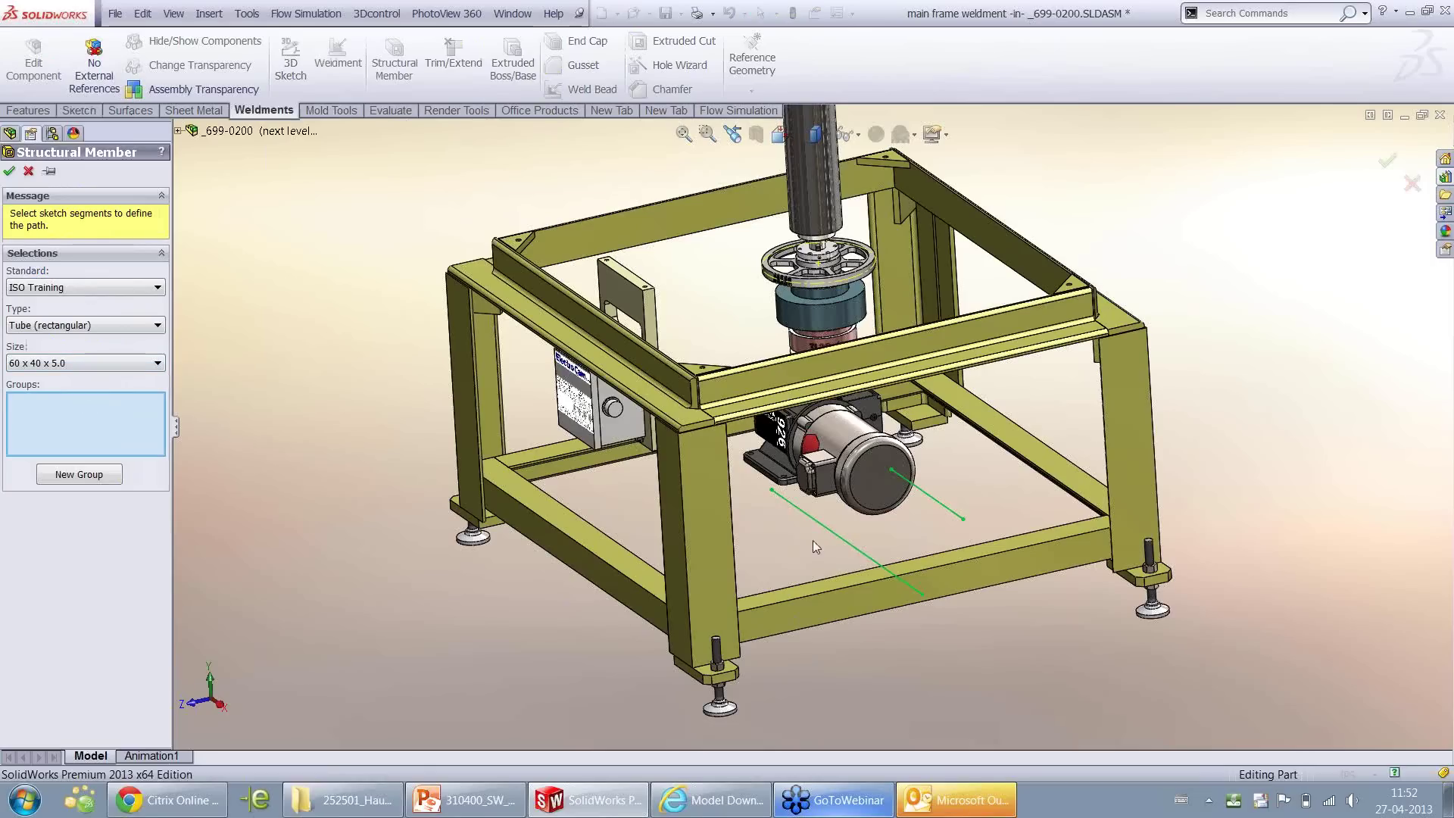
{"action": "left_click", "coordinate": [766, 493]}
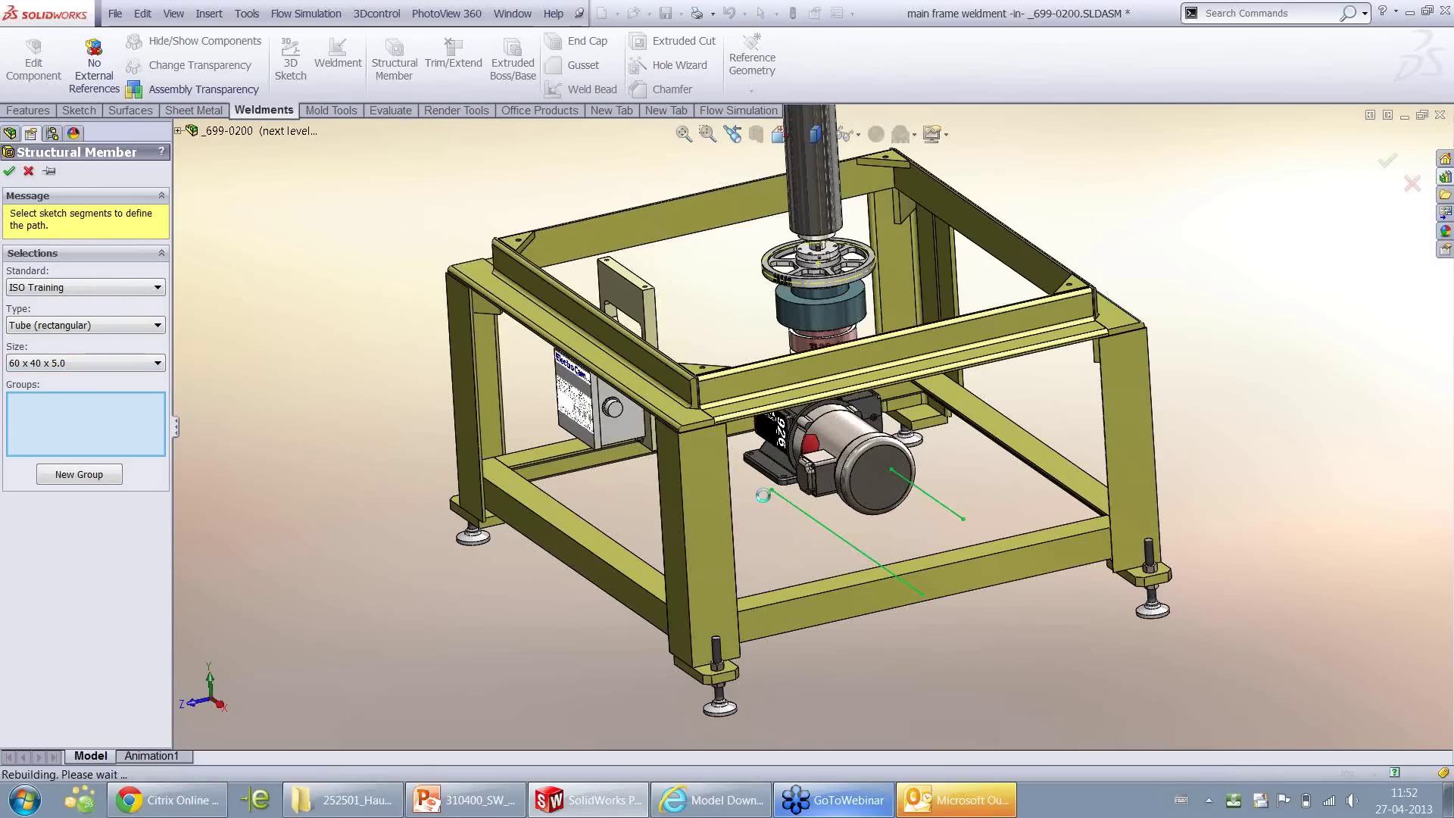
Relocate the rectangular tube profile so the midpoint of its upper side lies on the longer sketched line
{"action": "scroll", "coordinate": [793, 473], "scroll_direction": "down", "scroll_amount": 5}
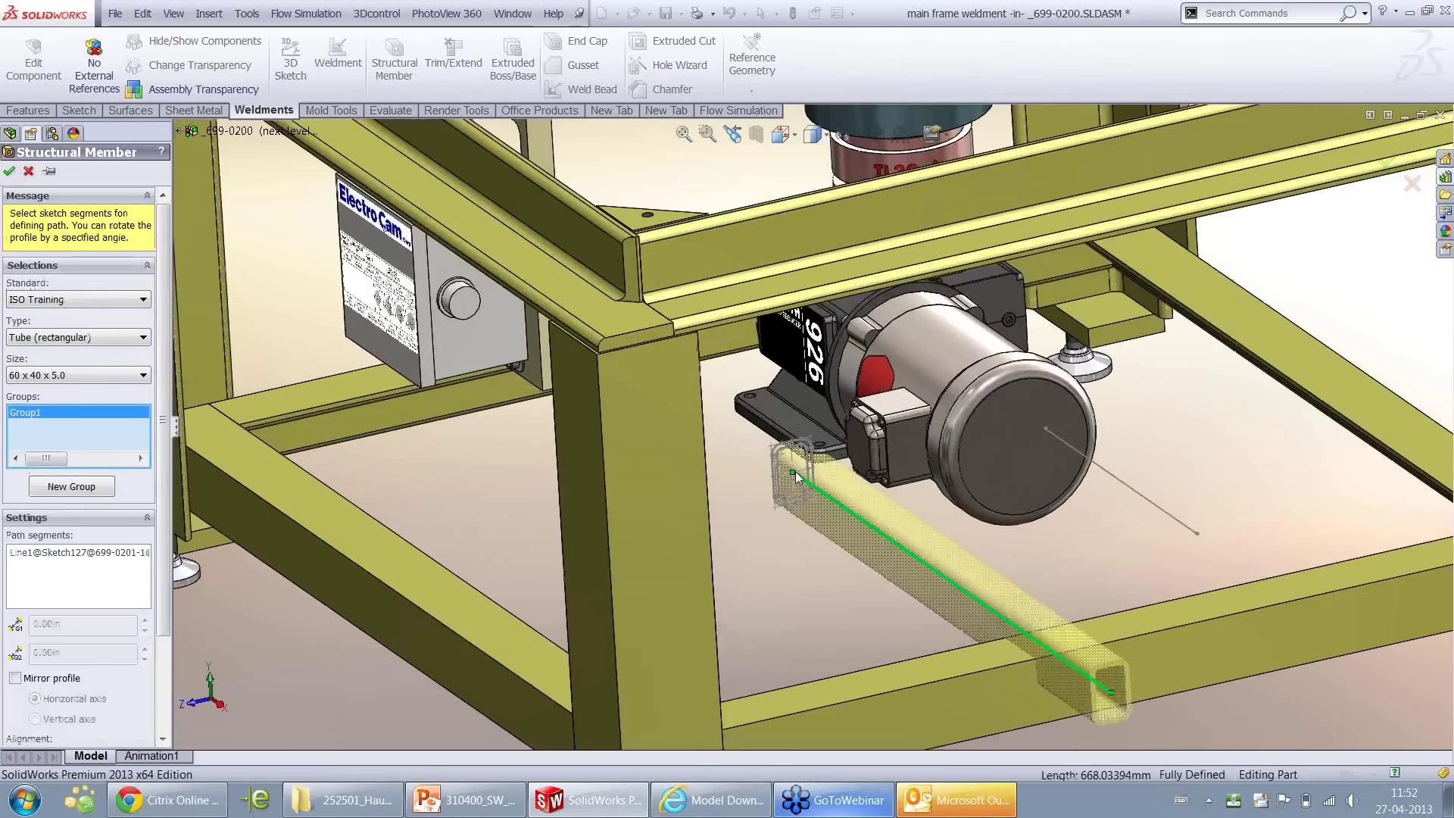
{"action": "scroll", "coordinate": [794, 471], "scroll_direction": "down", "scroll_amount": 2}
{"action": "middle_click_drag", "start_coordinate": [726, 425], "coordinate": [689, 368]}
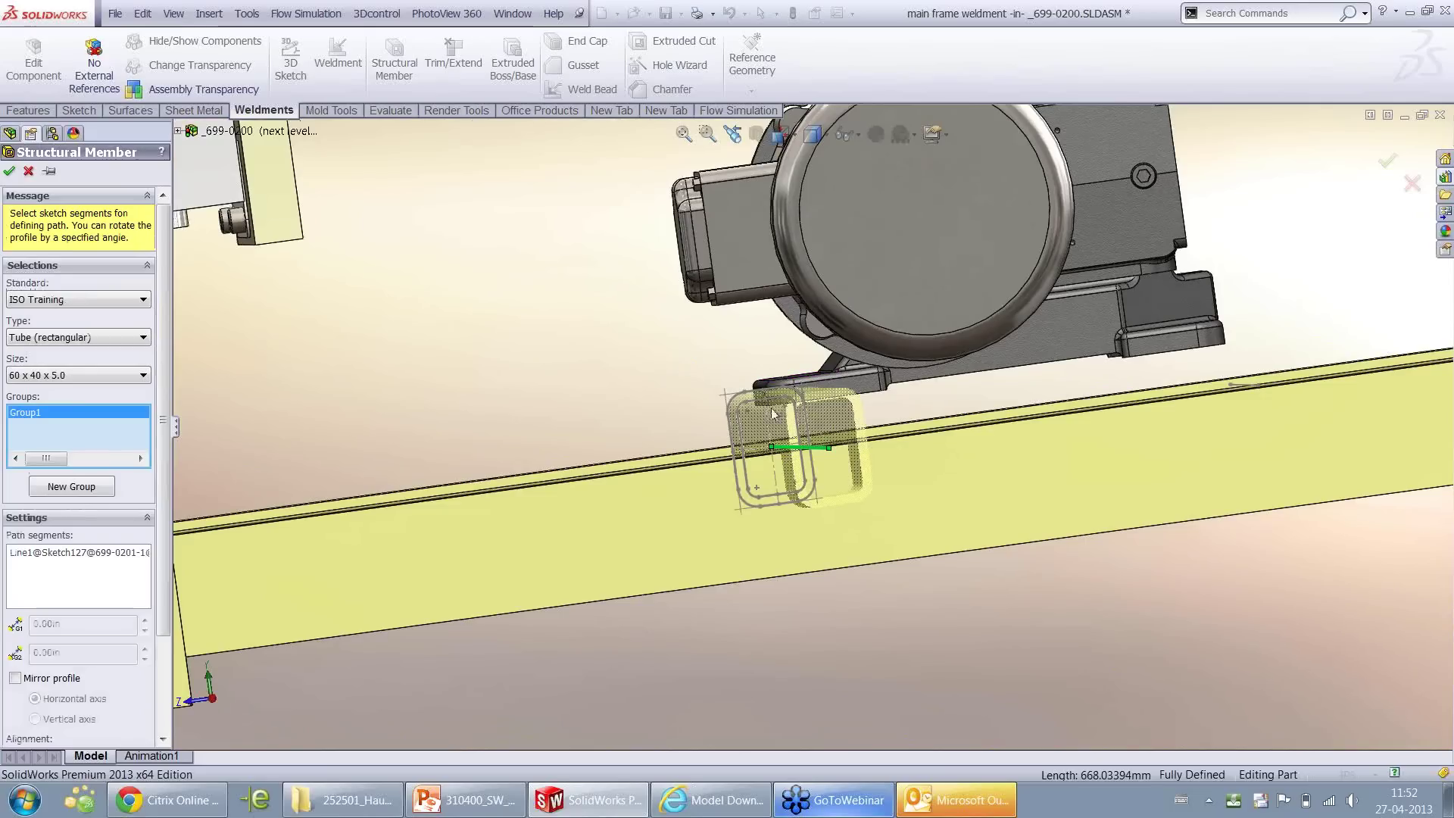
{"action": "scroll", "coordinate": [62, 671], "scroll_direction": "down", "scroll_amount": 3}
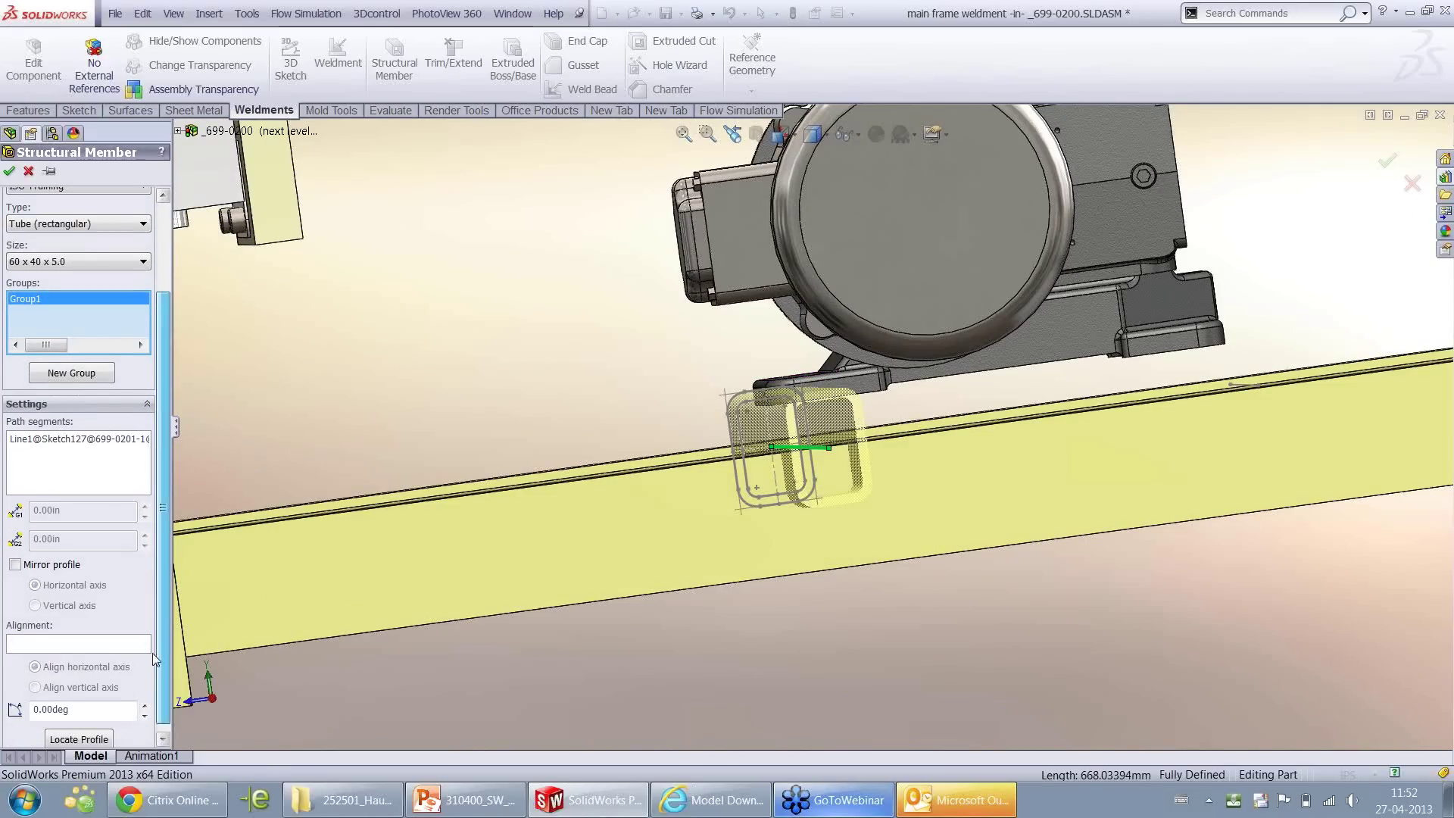
{"action": "left_click", "coordinate": [85, 732]}
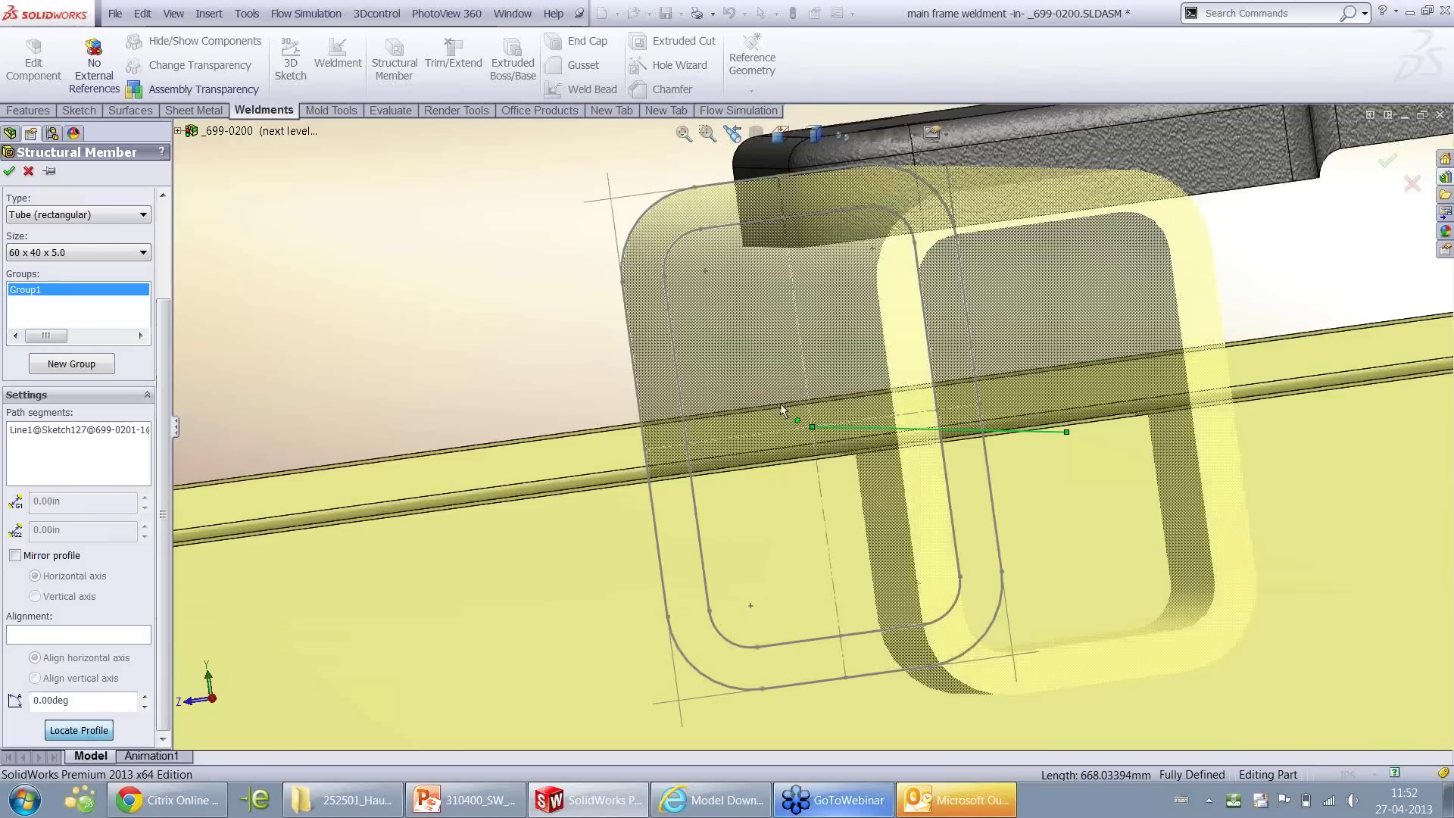
{"action": "left_click", "coordinate": [784, 186]}
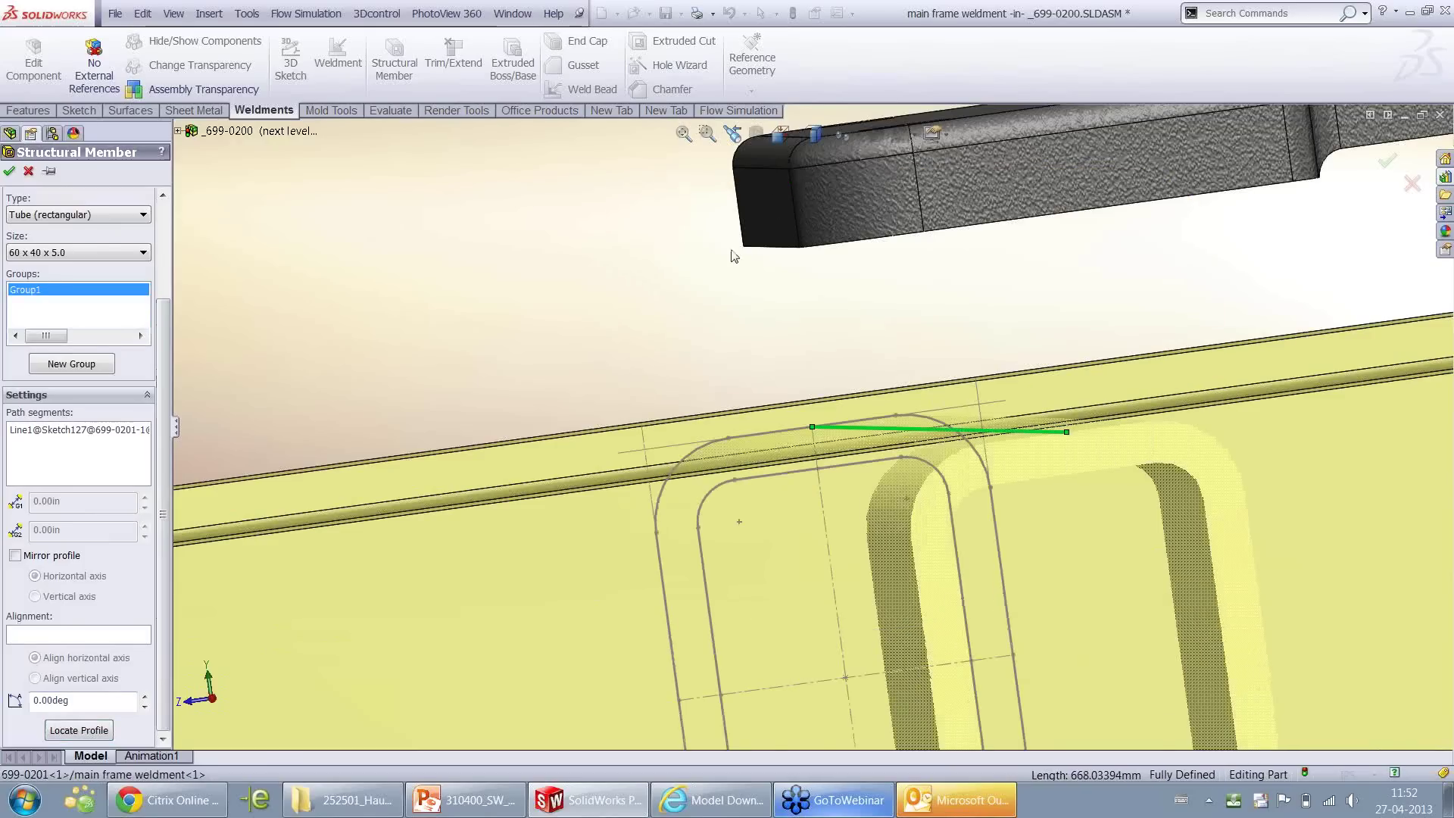
Add the shorter sketched line to the same group and create both rectangular tube members
{"action": "scroll", "coordinate": [725, 264], "scroll_direction": "up", "scroll_amount": 5}
{"action": "middle_click_drag", "start_coordinate": [726, 263], "coordinate": [660, 374]}
{"action": "left_click", "coordinate": [1143, 409]}
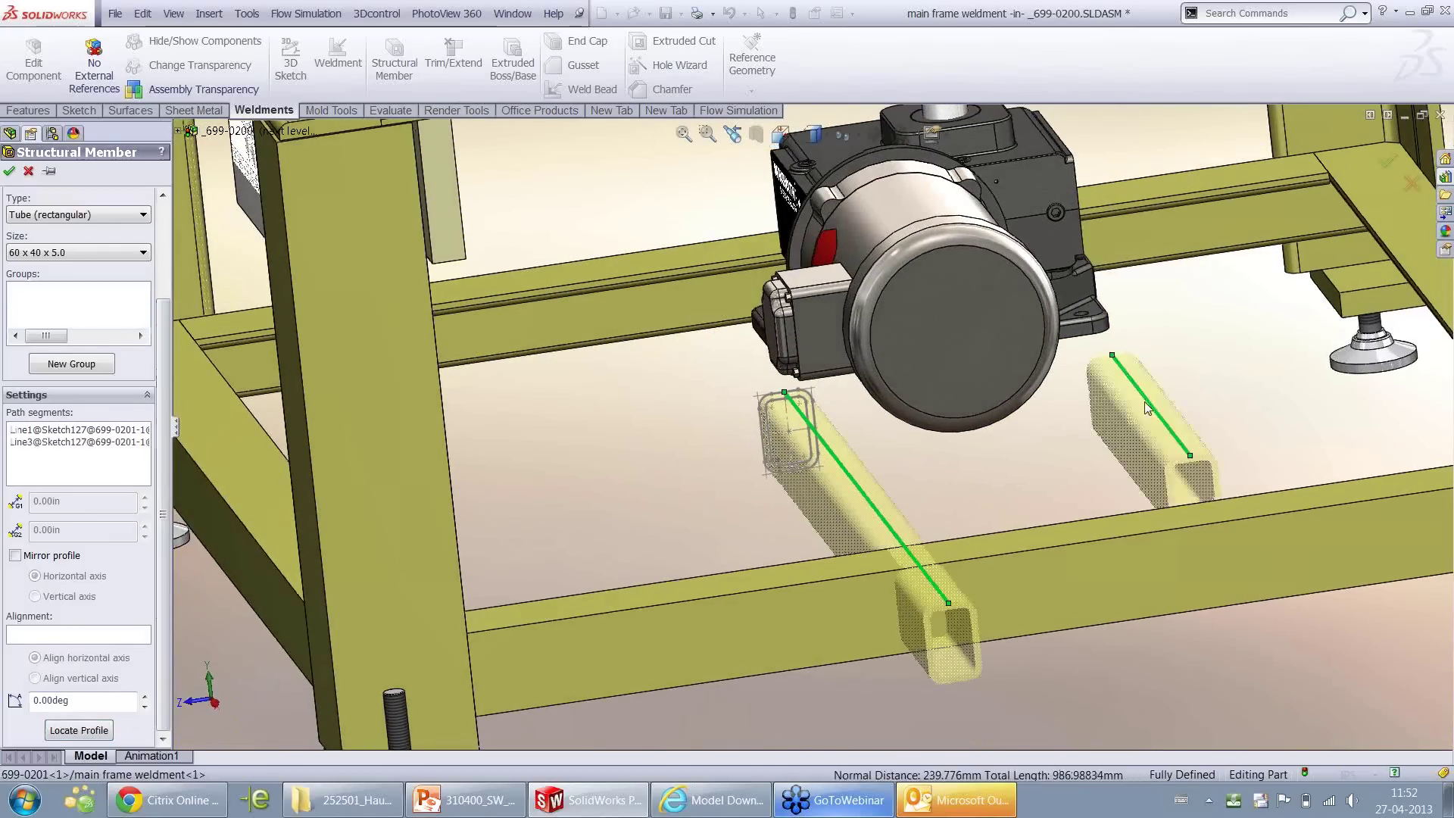
{"action": "right_click", "coordinate": [1147, 409]}
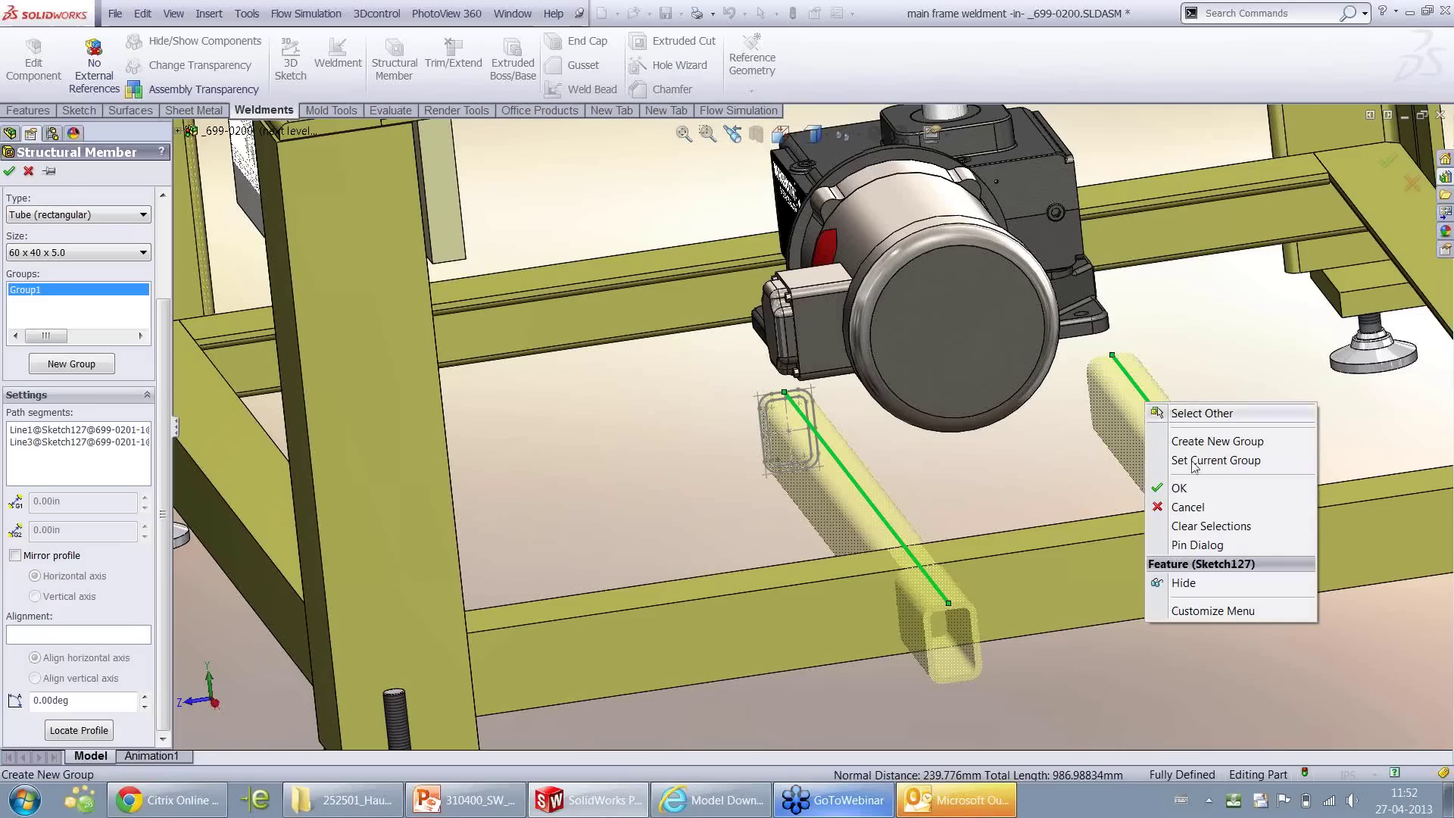
{"action": "left_click", "coordinate": [1192, 485]}
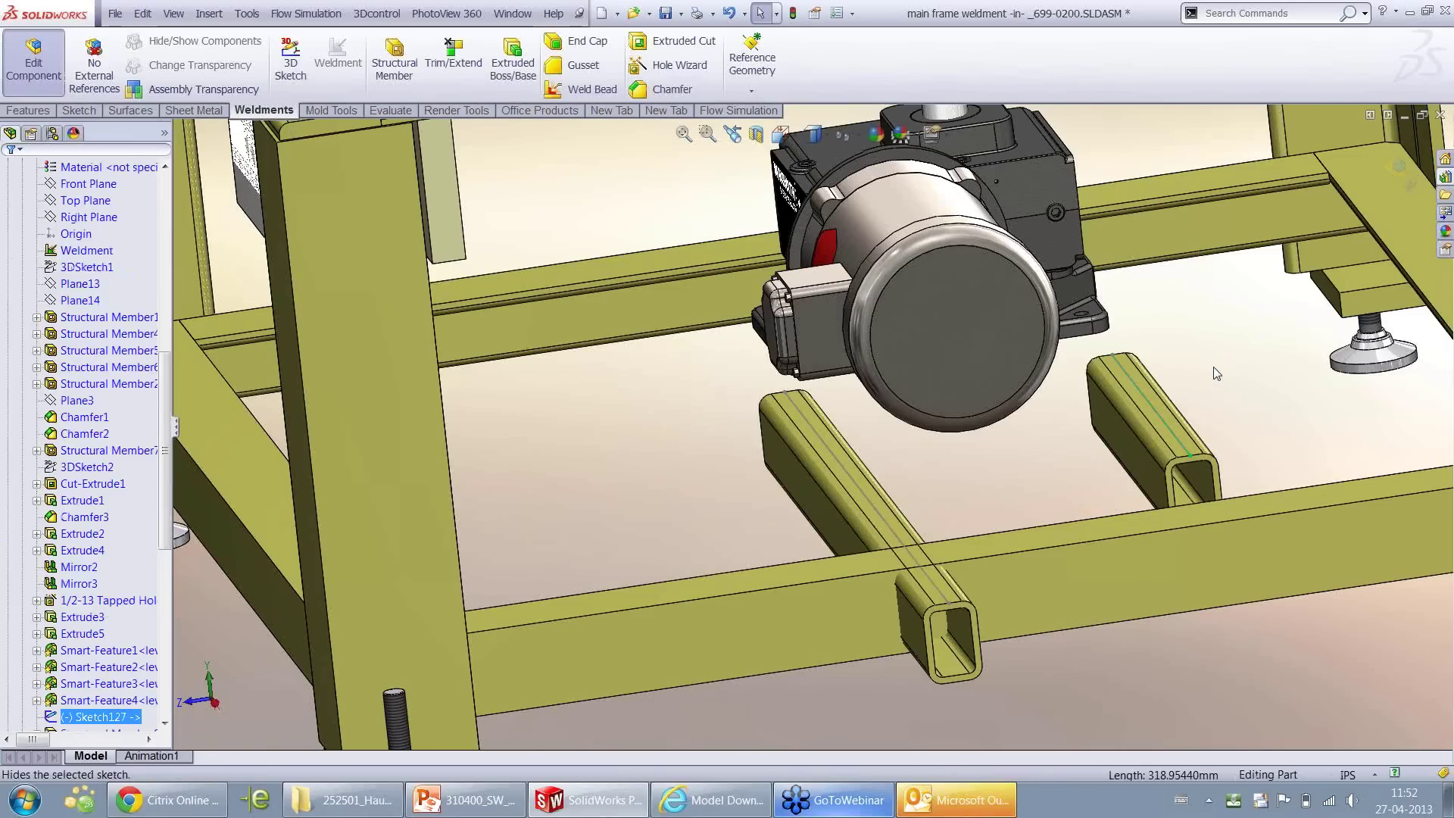
Trim and extend both rectangular tubes to the two lower side rails as boundary bodies, discarding the longer tube's overhanging end
{"action": "right_click_drag", "start_coordinate": [1220, 369], "coordinate": [1242, 324]}
{"action": "scroll", "coordinate": [893, 520], "scroll_direction": "down", "scroll_amount": 10}
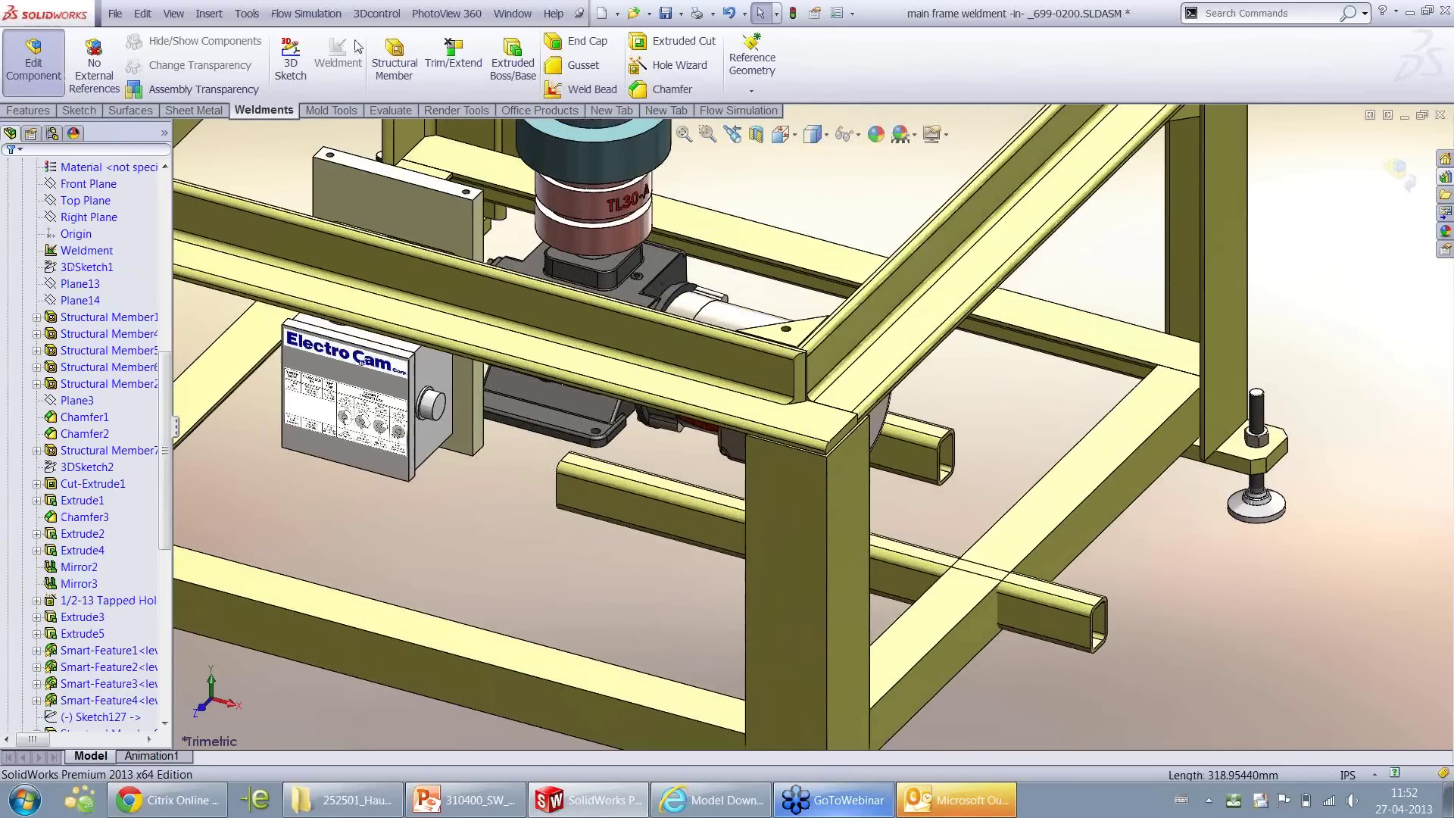
{"action": "left_click", "coordinate": [445, 46]}
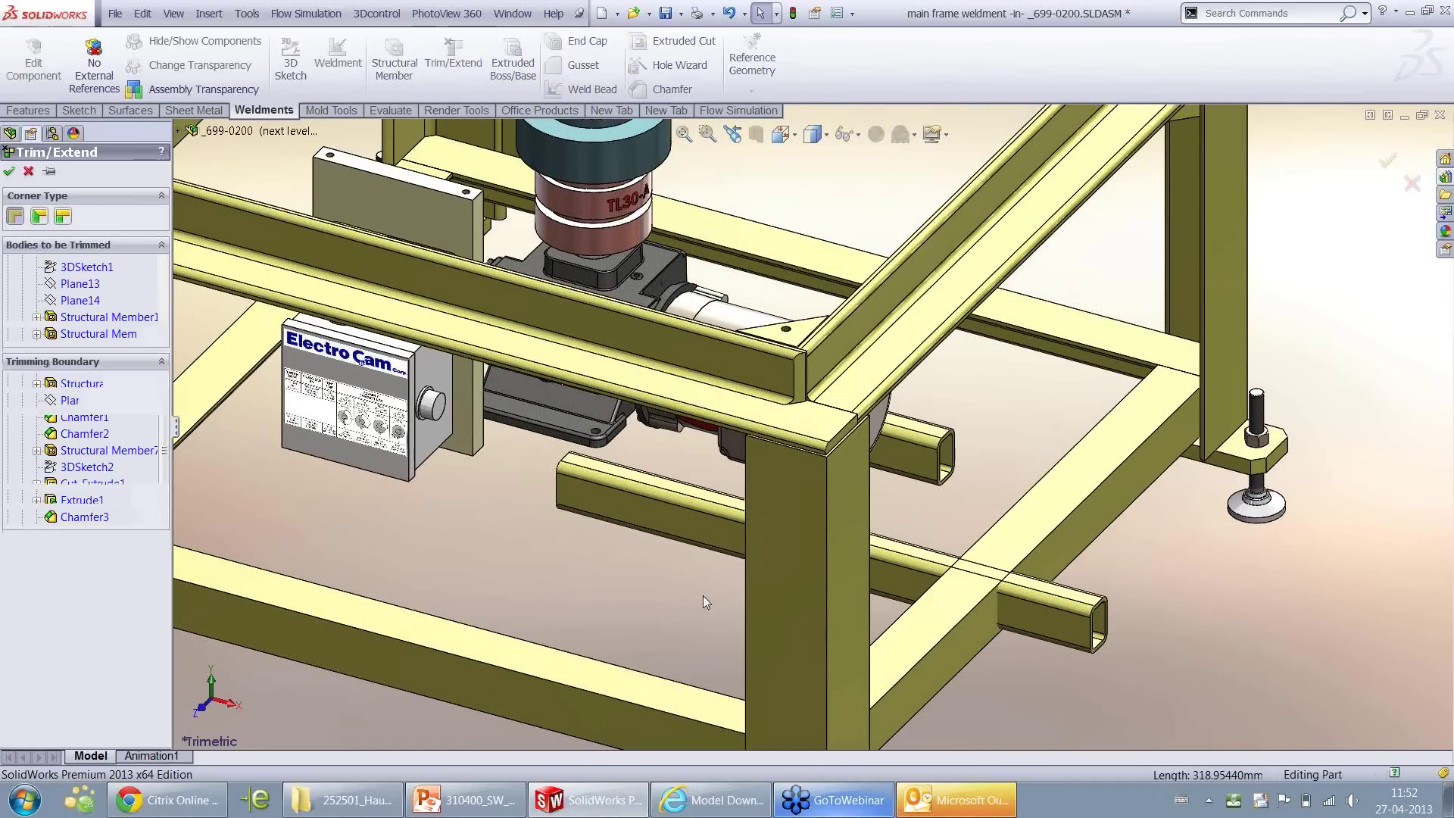
{"action": "left_click", "coordinate": [690, 518]}
{"action": "left_click", "coordinate": [903, 447]}
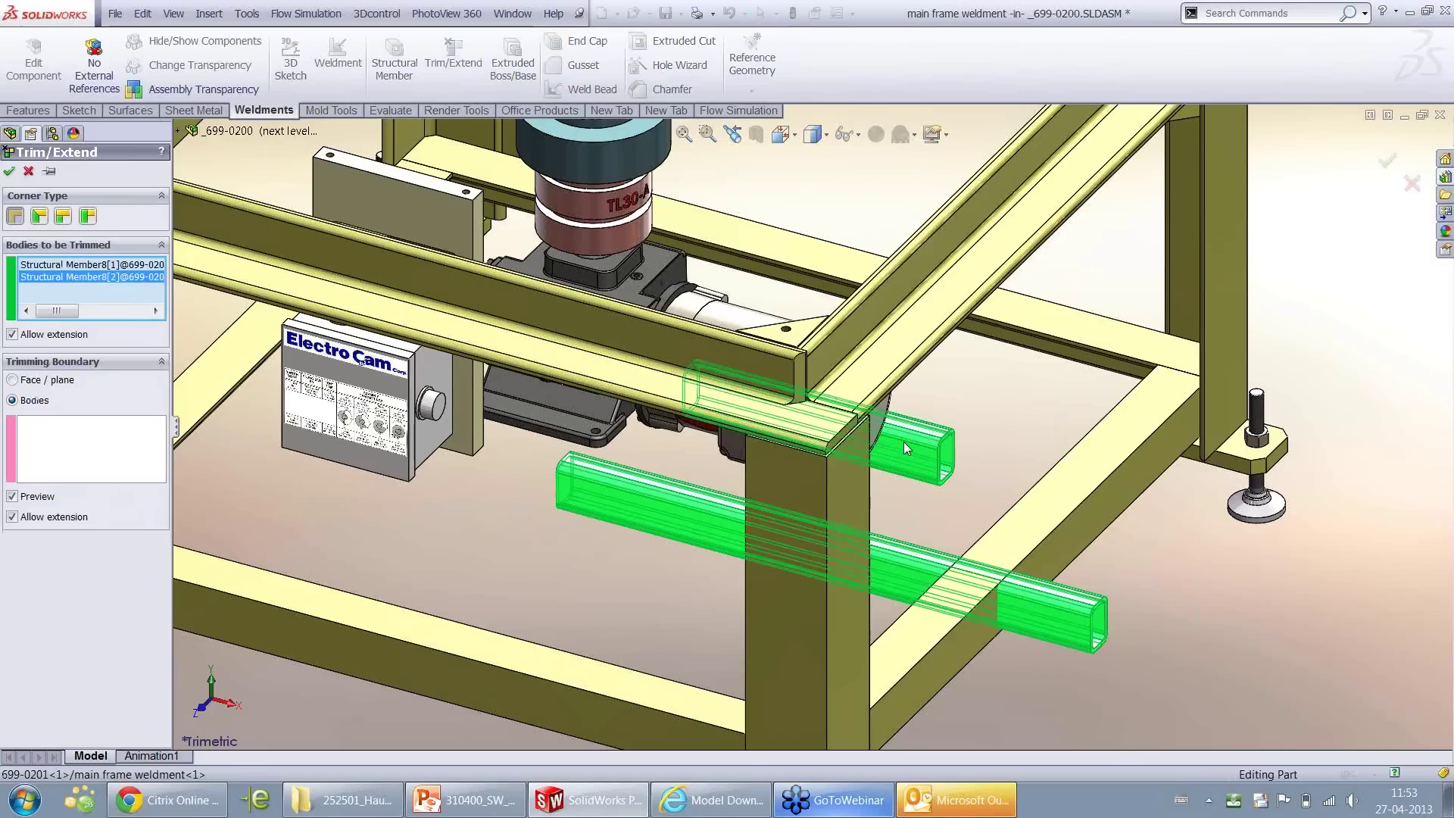
{"action": "left_click", "coordinate": [104, 479]}
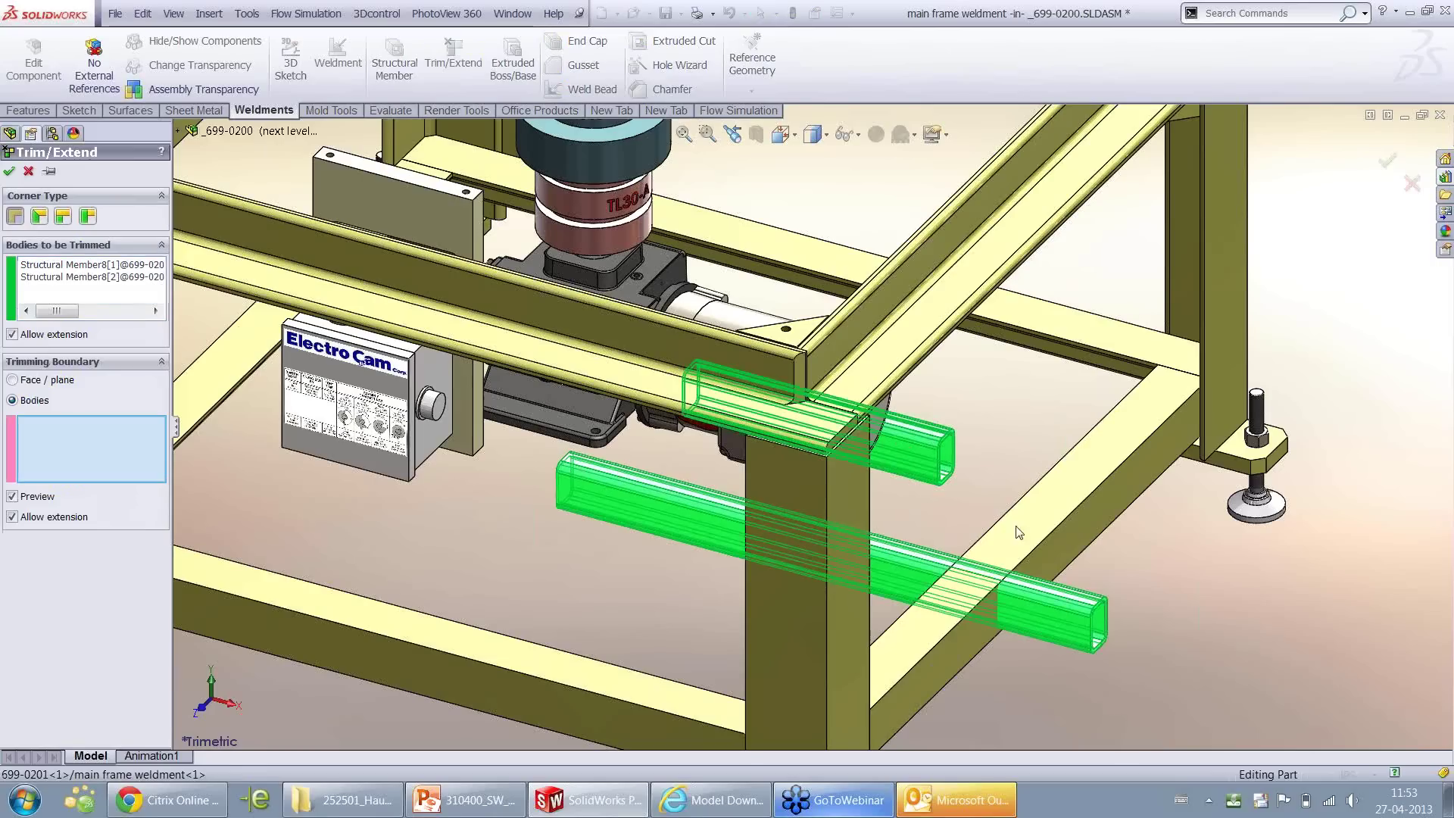
{"action": "left_click", "coordinate": [1085, 502]}
{"action": "left_click", "coordinate": [211, 387]}
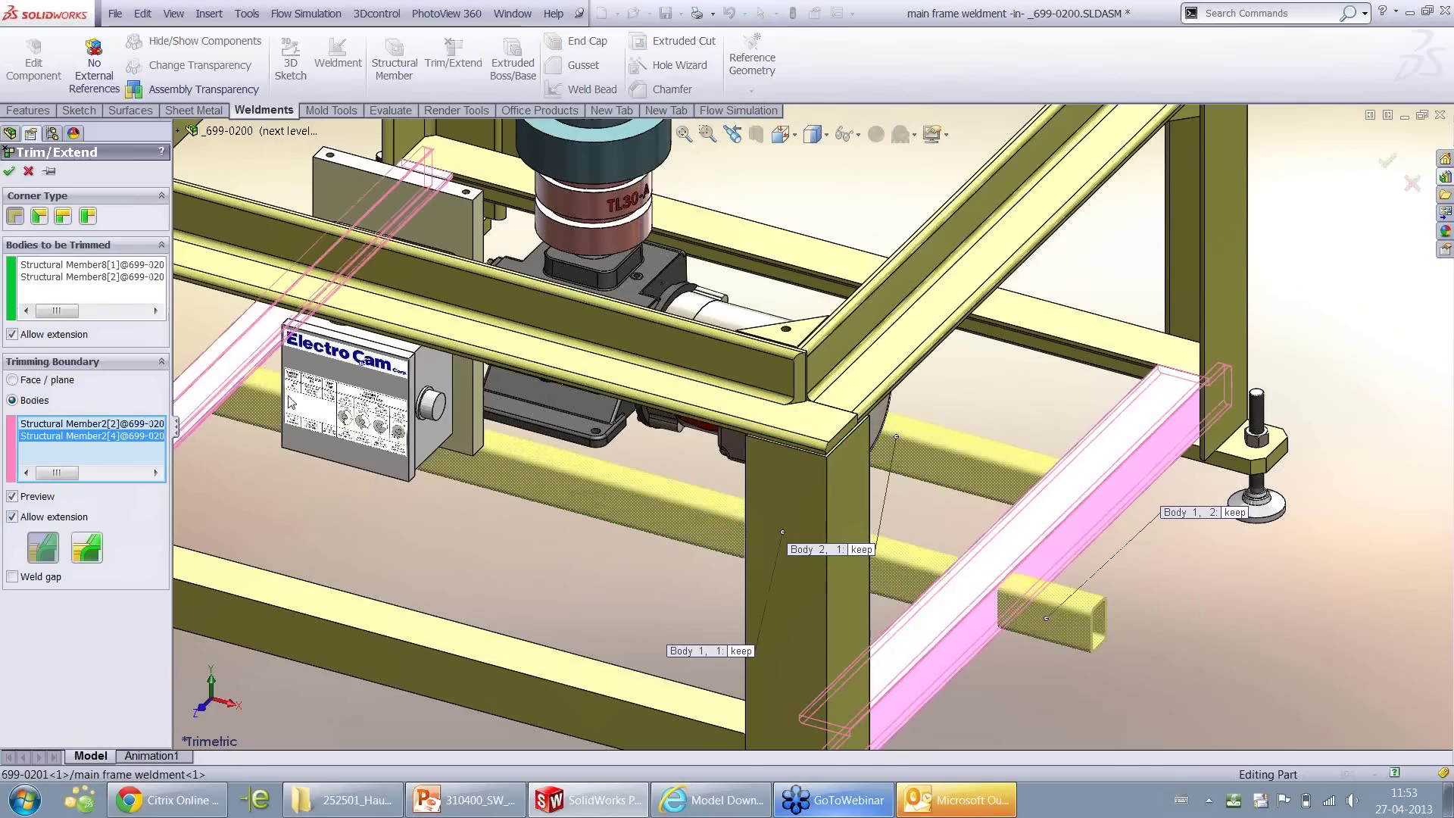
{"action": "left_click", "coordinate": [1233, 513]}
{"action": "right_click_drag", "start_coordinate": [1198, 587], "coordinate": [1257, 648]}
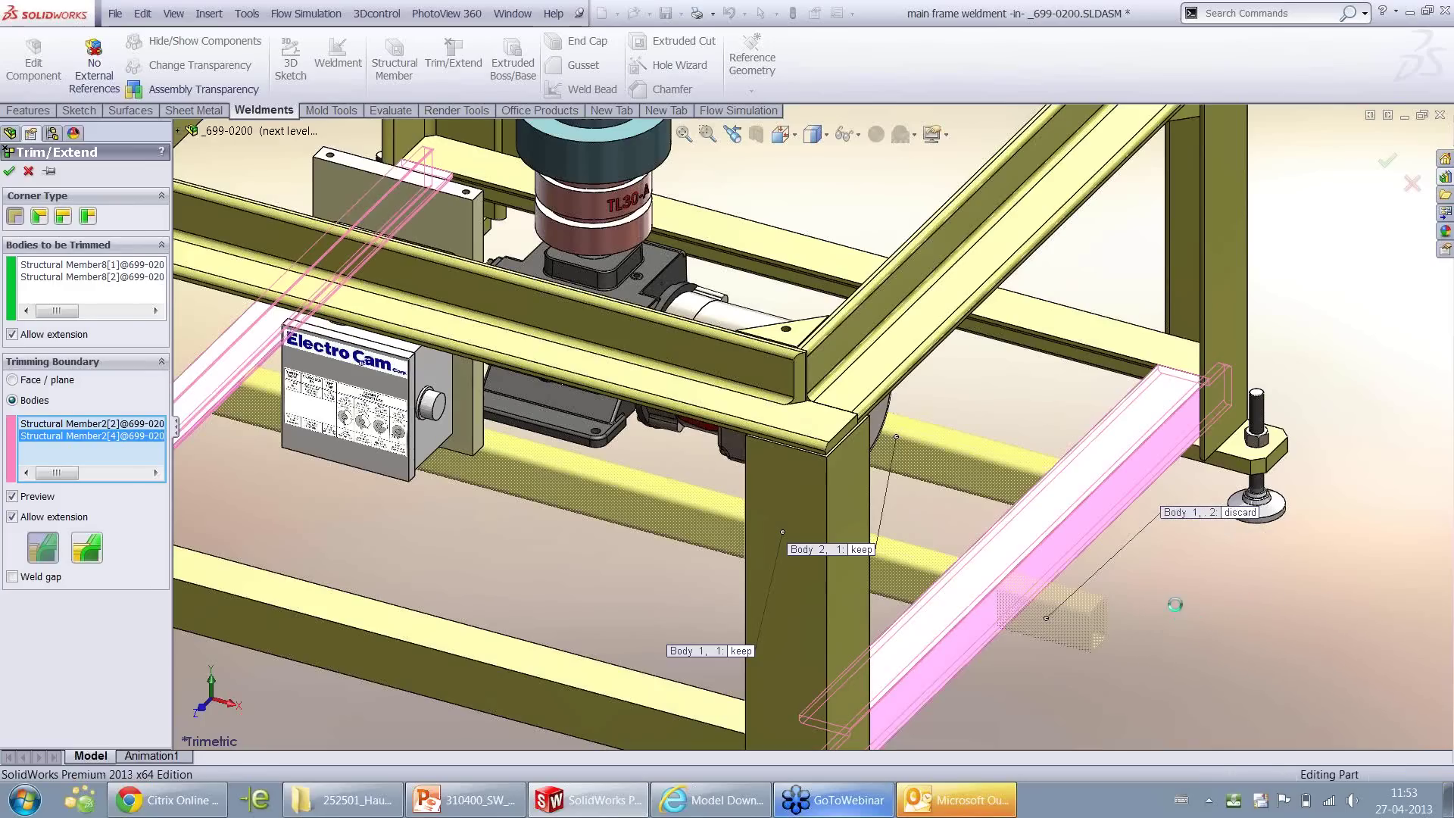
Hide the lower side rail body on the motor side to examine the trimmed tube ends
{"action": "middle_click_drag", "start_coordinate": [1176, 576], "coordinate": [1097, 516]}
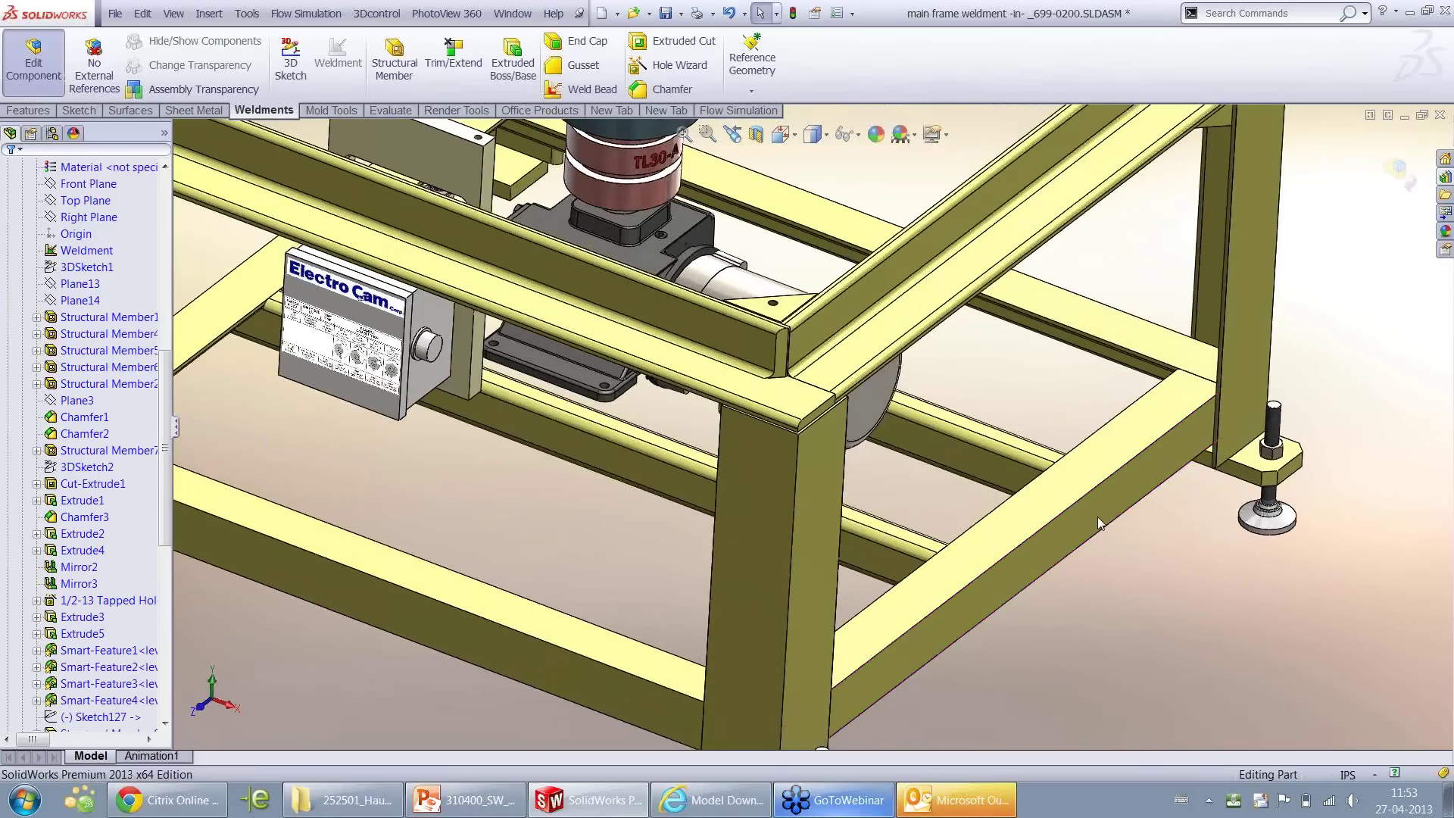
{"action": "right_click", "coordinate": [1097, 516]}
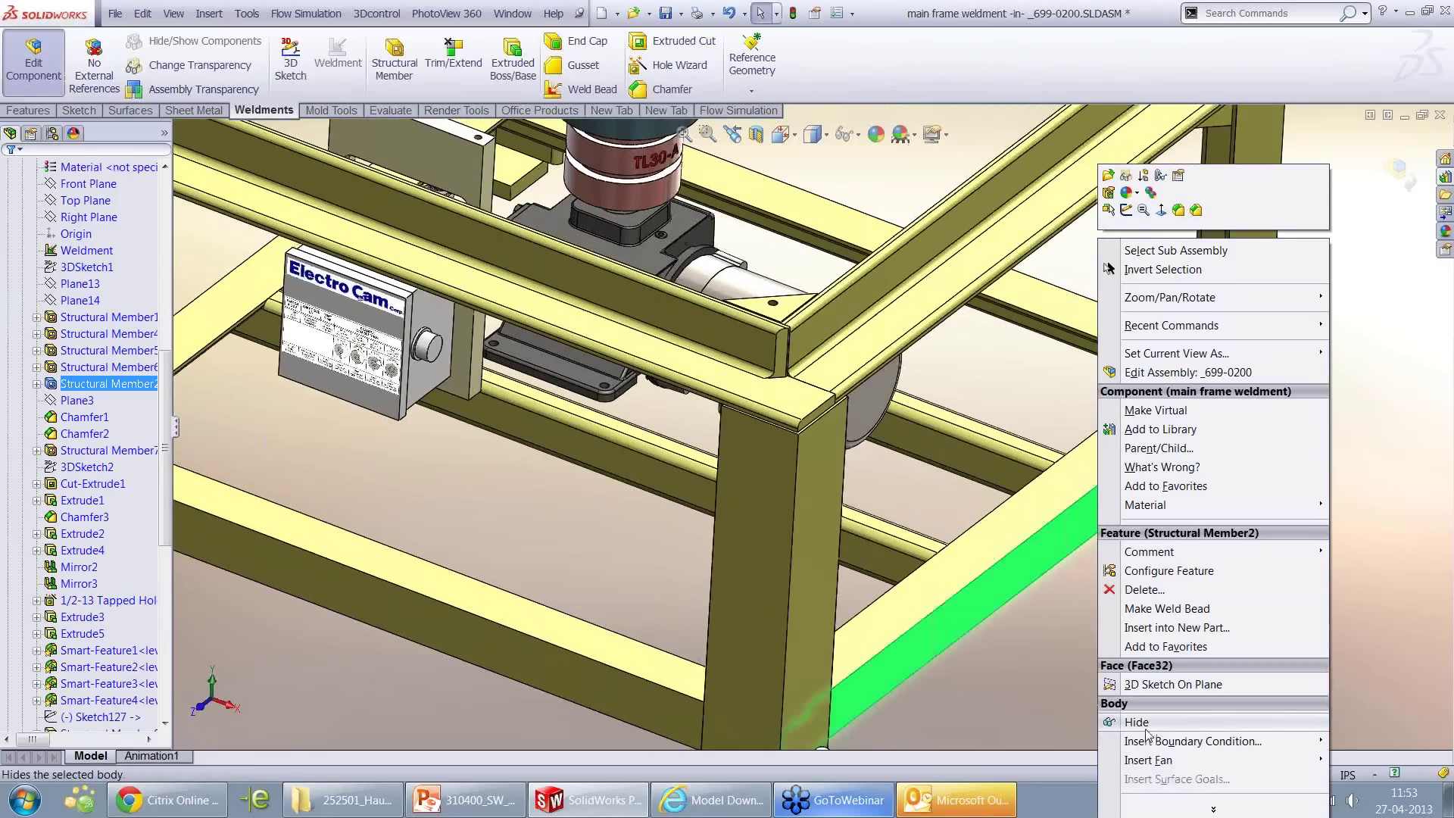
{"action": "left_click", "coordinate": [1145, 723]}
{"action": "scroll", "coordinate": [993, 407], "scroll_direction": "down", "scroll_amount": 5}
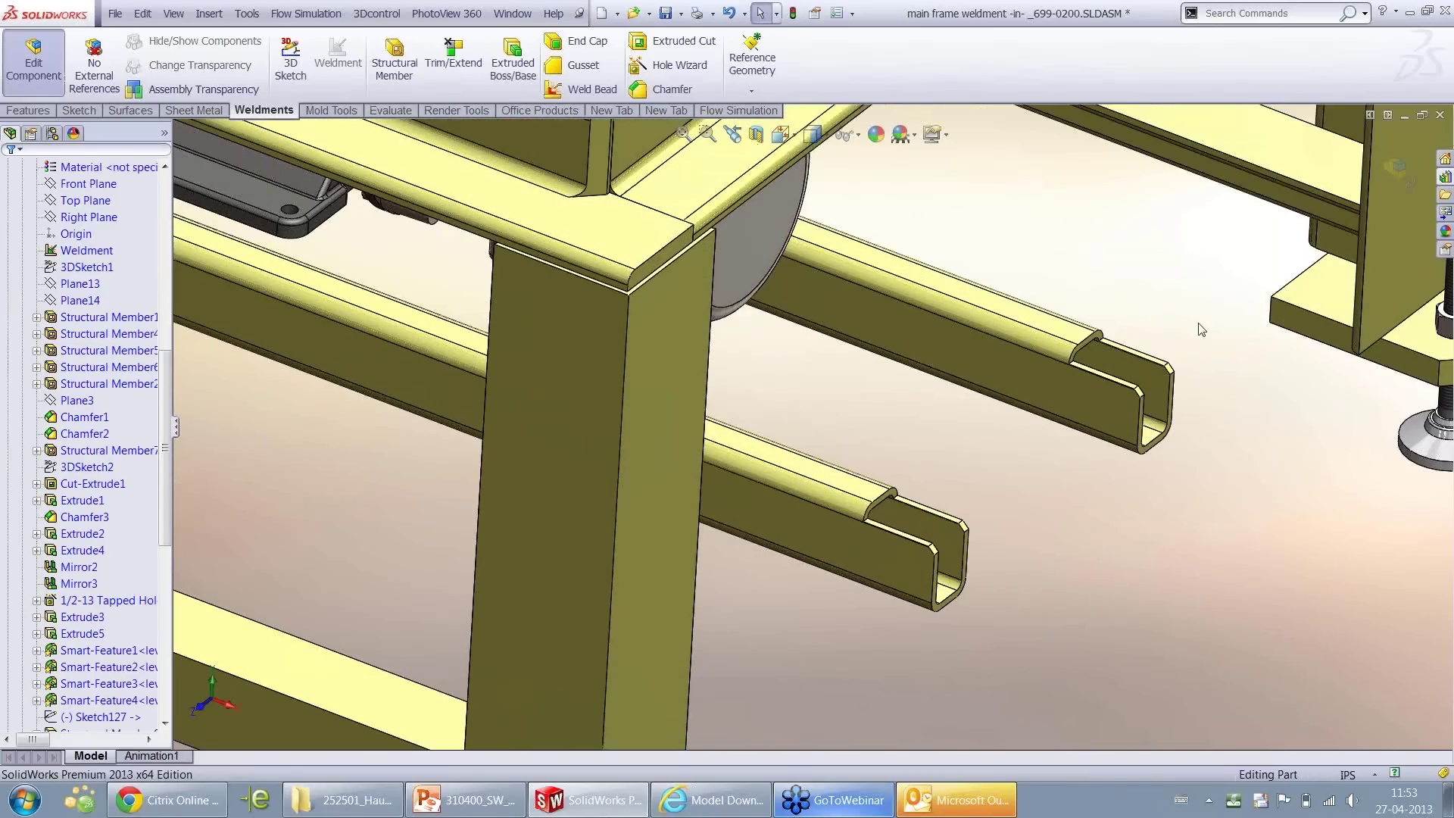
{"action": "scroll", "coordinate": [1336, 258], "scroll_direction": "up", "scroll_amount": 3}
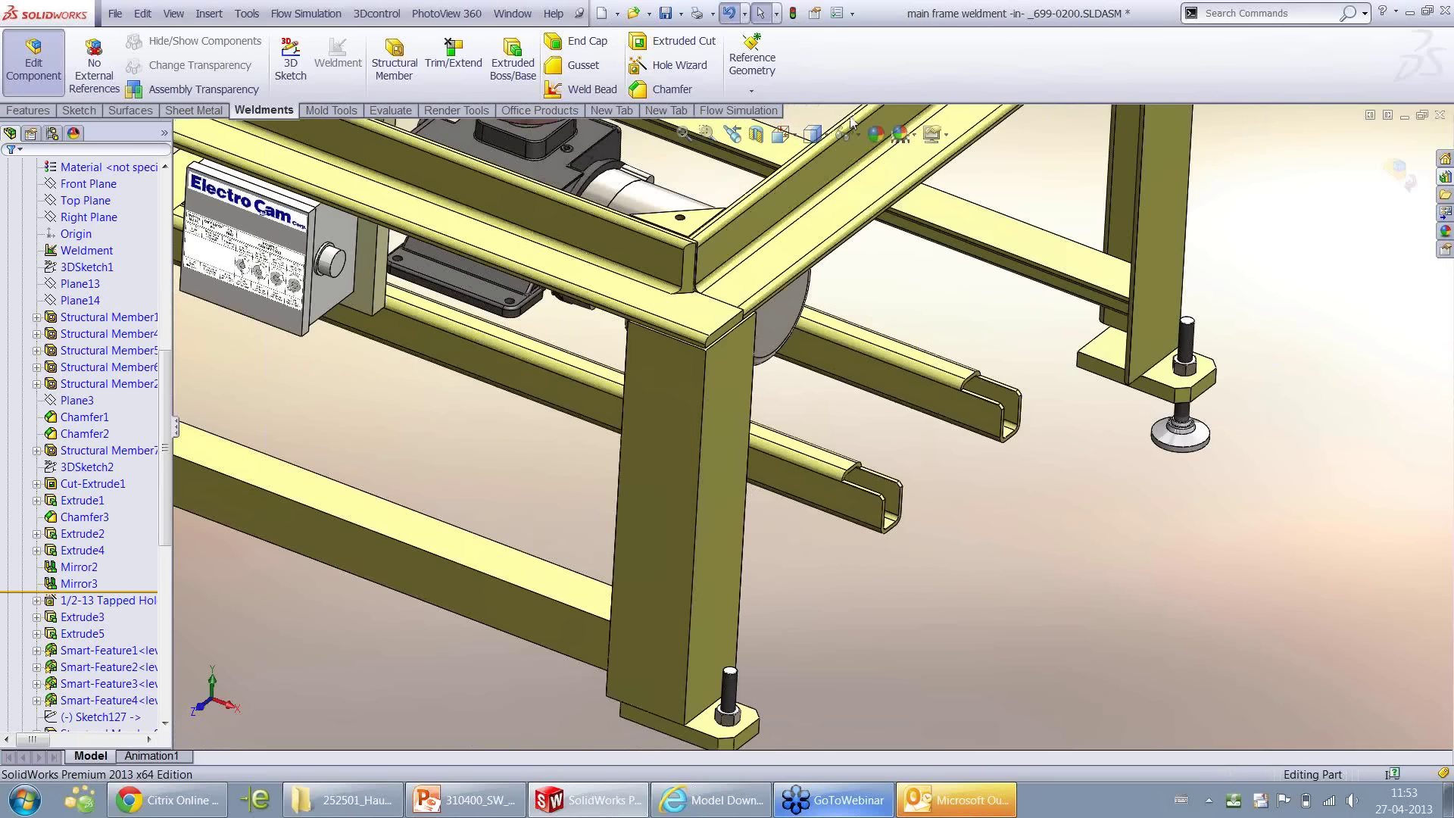
Finish editing the main frame weldment and return to the assembly at the reducer's foot
{"action": "left_click", "coordinate": [1399, 175]}
{"action": "scroll", "coordinate": [694, 398], "scroll_direction": "up", "scroll_amount": 3}
{"action": "middle_click_drag", "start_coordinate": [630, 388], "coordinate": [632, 356]}
{"action": "scroll", "coordinate": [632, 356], "scroll_direction": "down", "scroll_amount": 3}
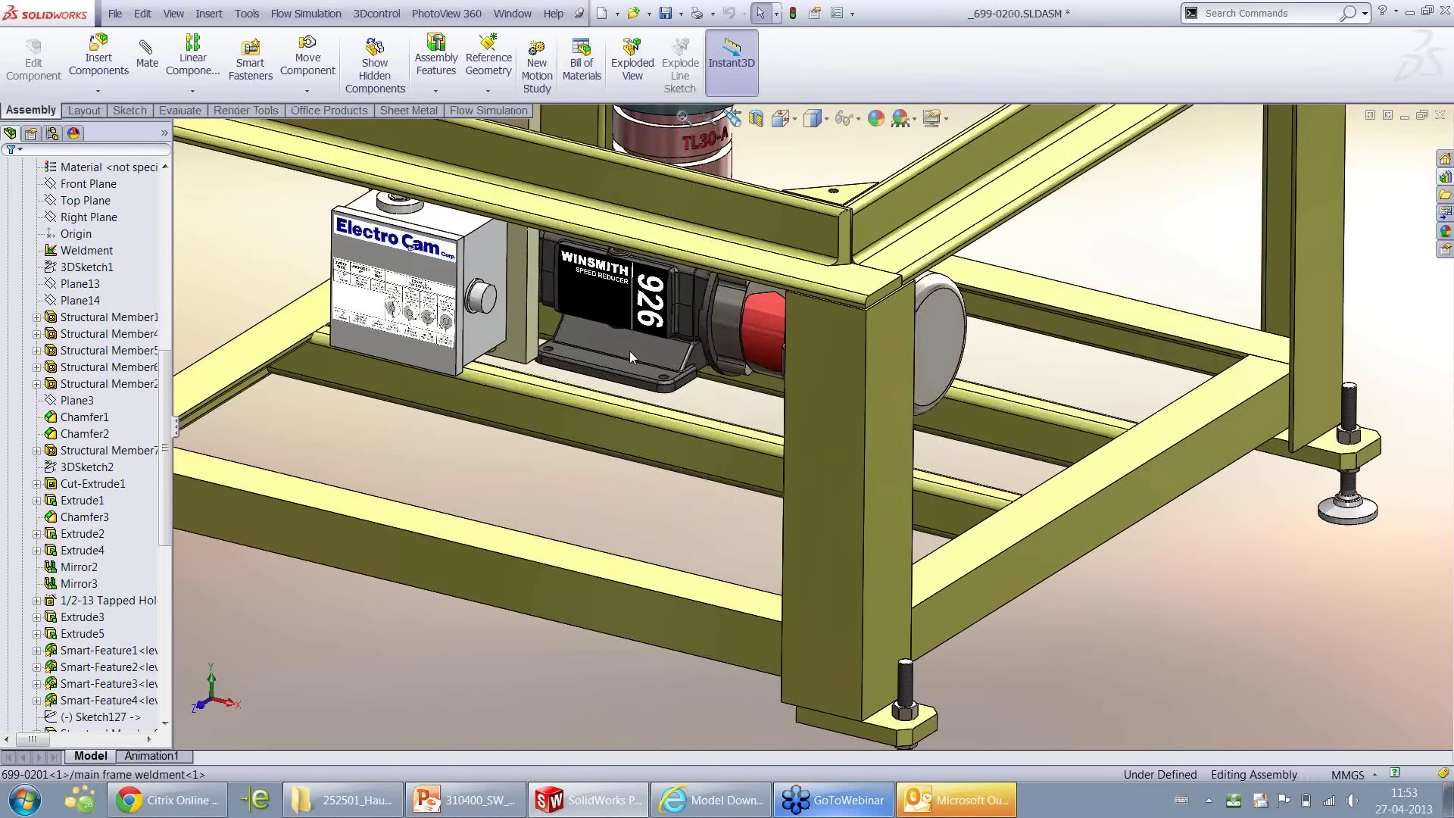
Insert the Winsmith reducer's smart features M10x1.0 Tapped Hole1 and Extrude2 with its socket head cap screws, referencing the tube support's upper face
{"action": "scroll", "coordinate": [630, 351], "scroll_direction": "down", "scroll_amount": 4}
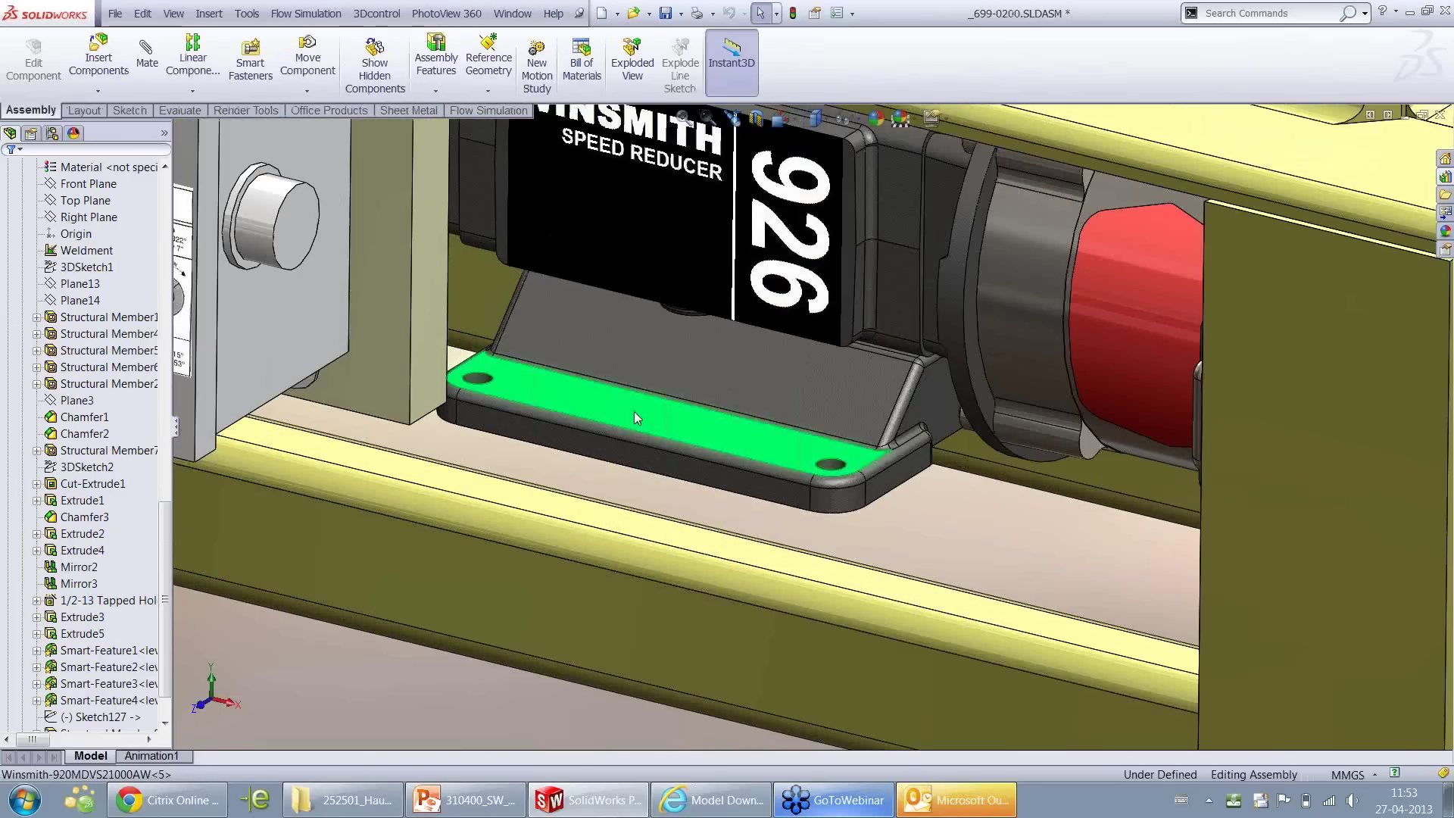
{"action": "right_click", "coordinate": [635, 417]}
{"action": "left_click", "coordinate": [712, 560]}
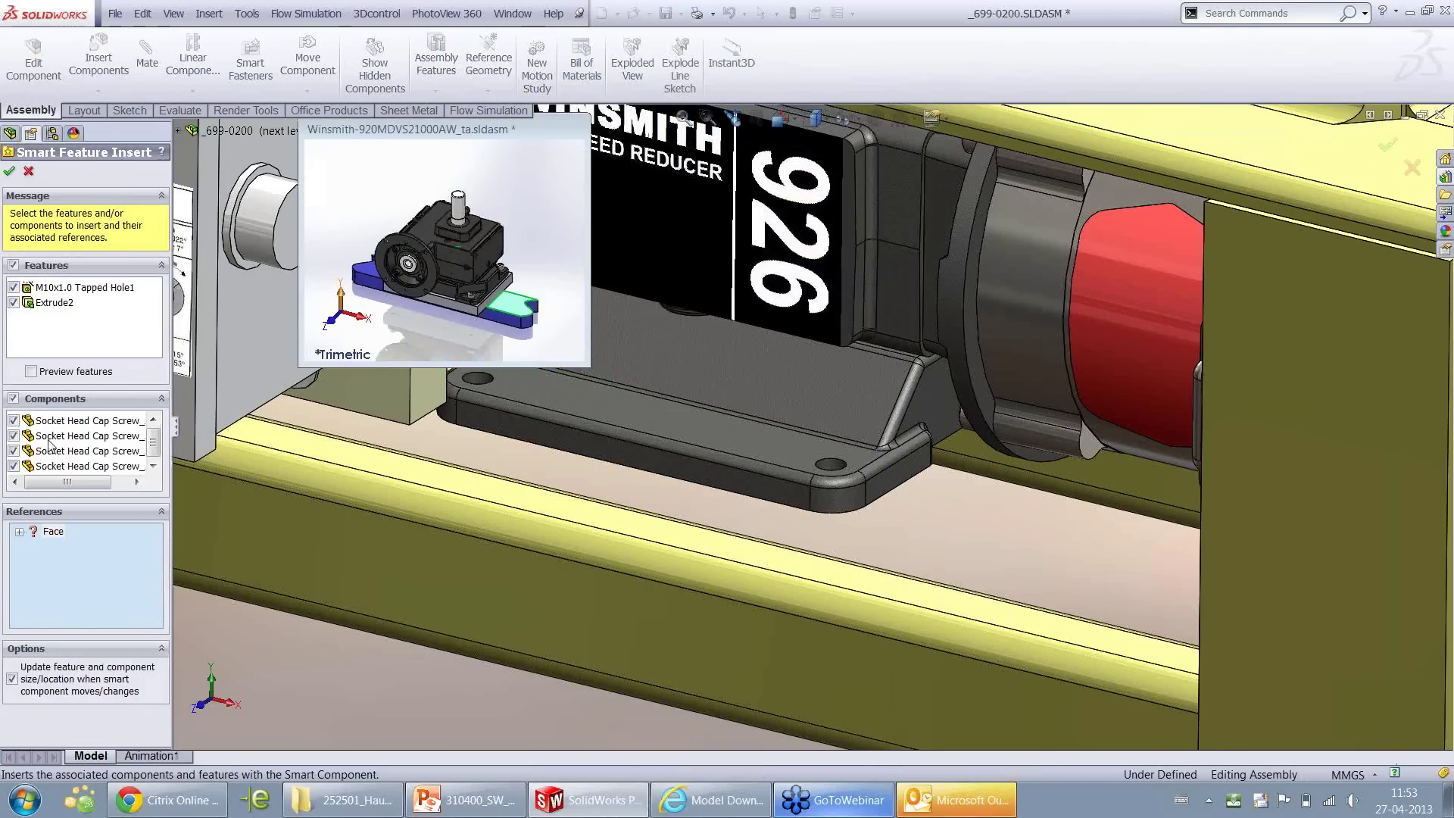
{"action": "scroll", "coordinate": [483, 303], "scroll_direction": "down", "scroll_amount": 6}
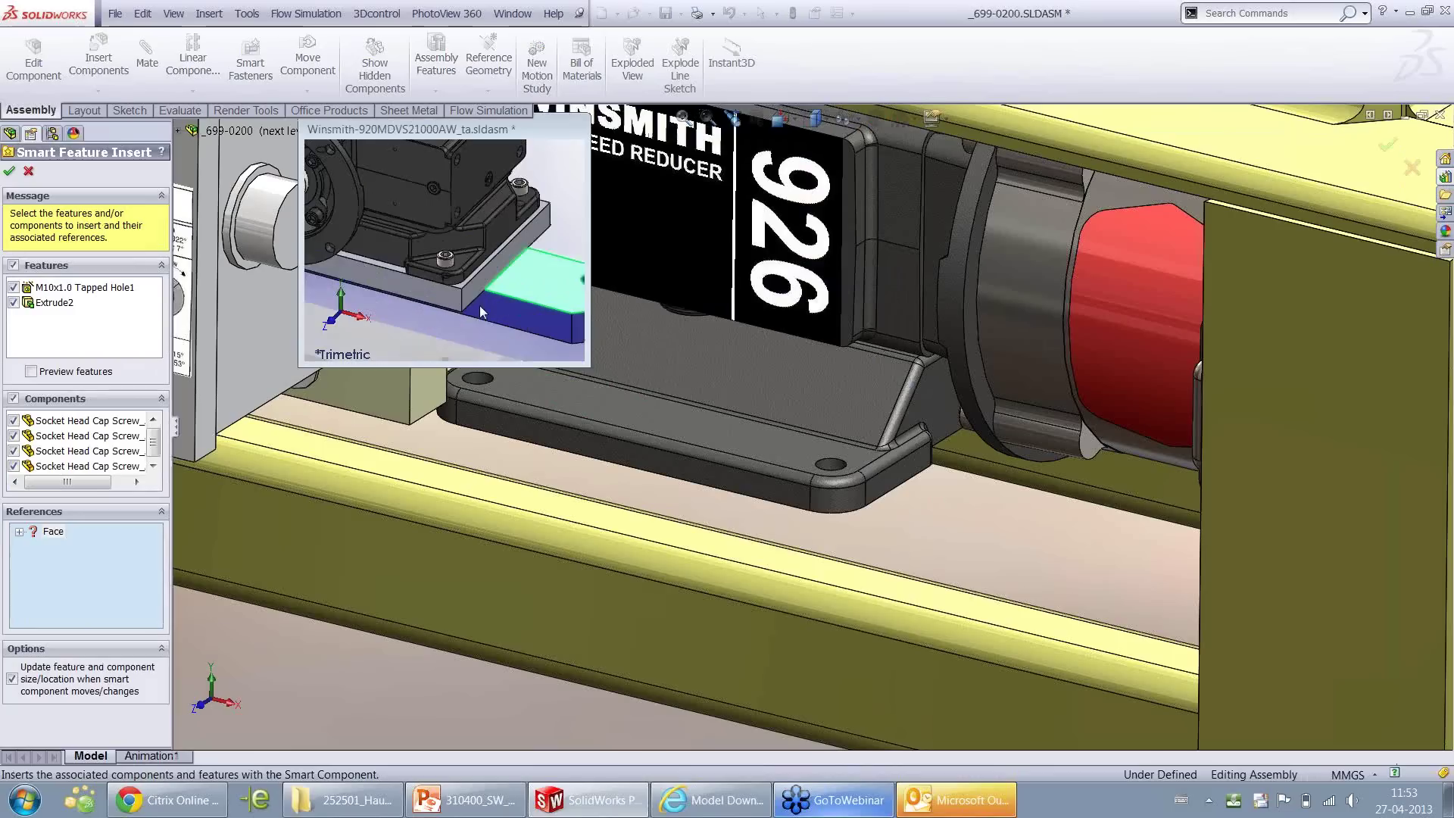
{"action": "scroll", "coordinate": [407, 217], "scroll_direction": "up", "scroll_amount": 8}
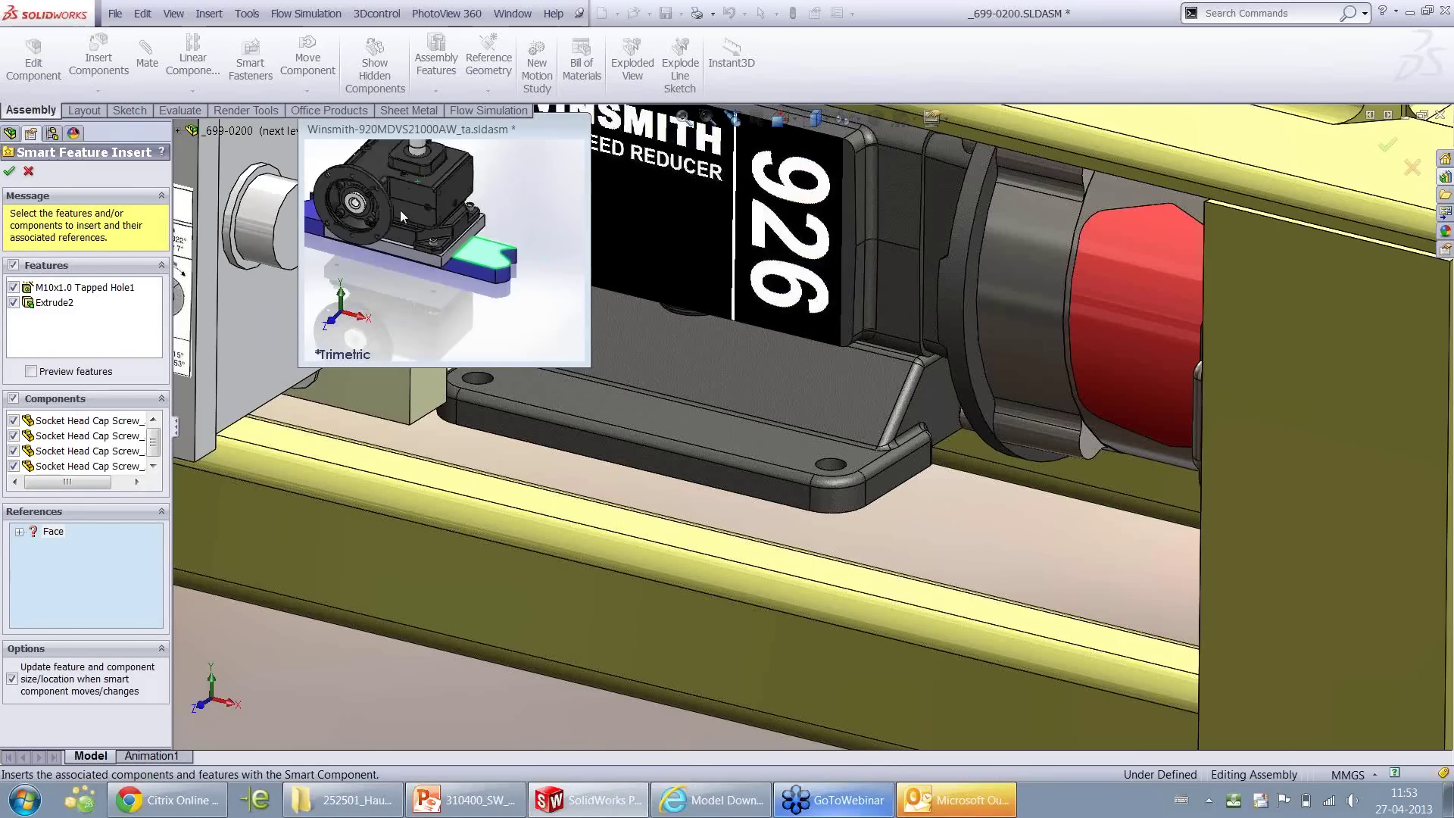
{"action": "scroll", "coordinate": [461, 215], "scroll_direction": "down", "scroll_amount": 2}
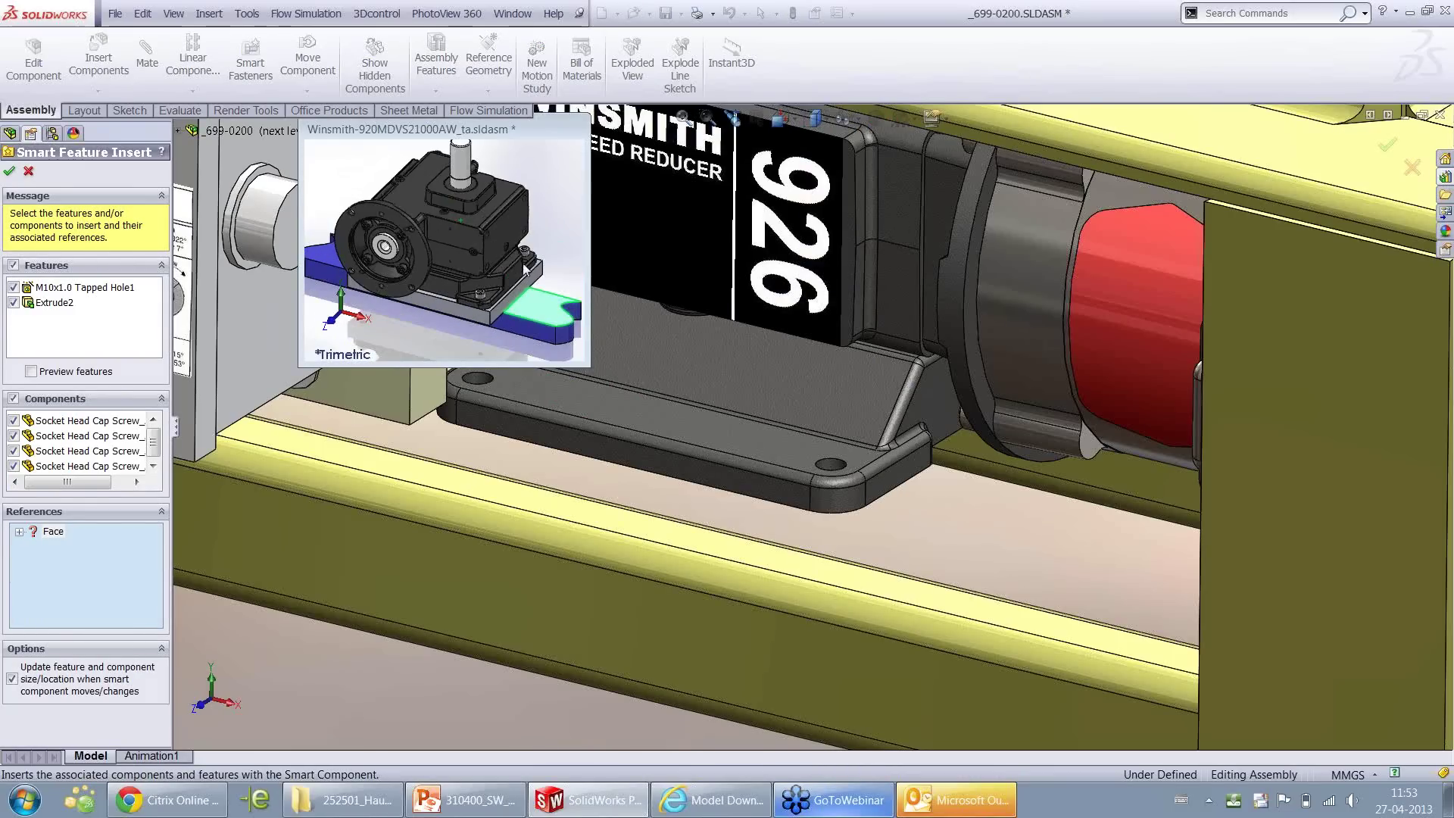
{"action": "left_click", "coordinate": [18, 531]}
{"action": "left_click", "coordinate": [669, 531]}
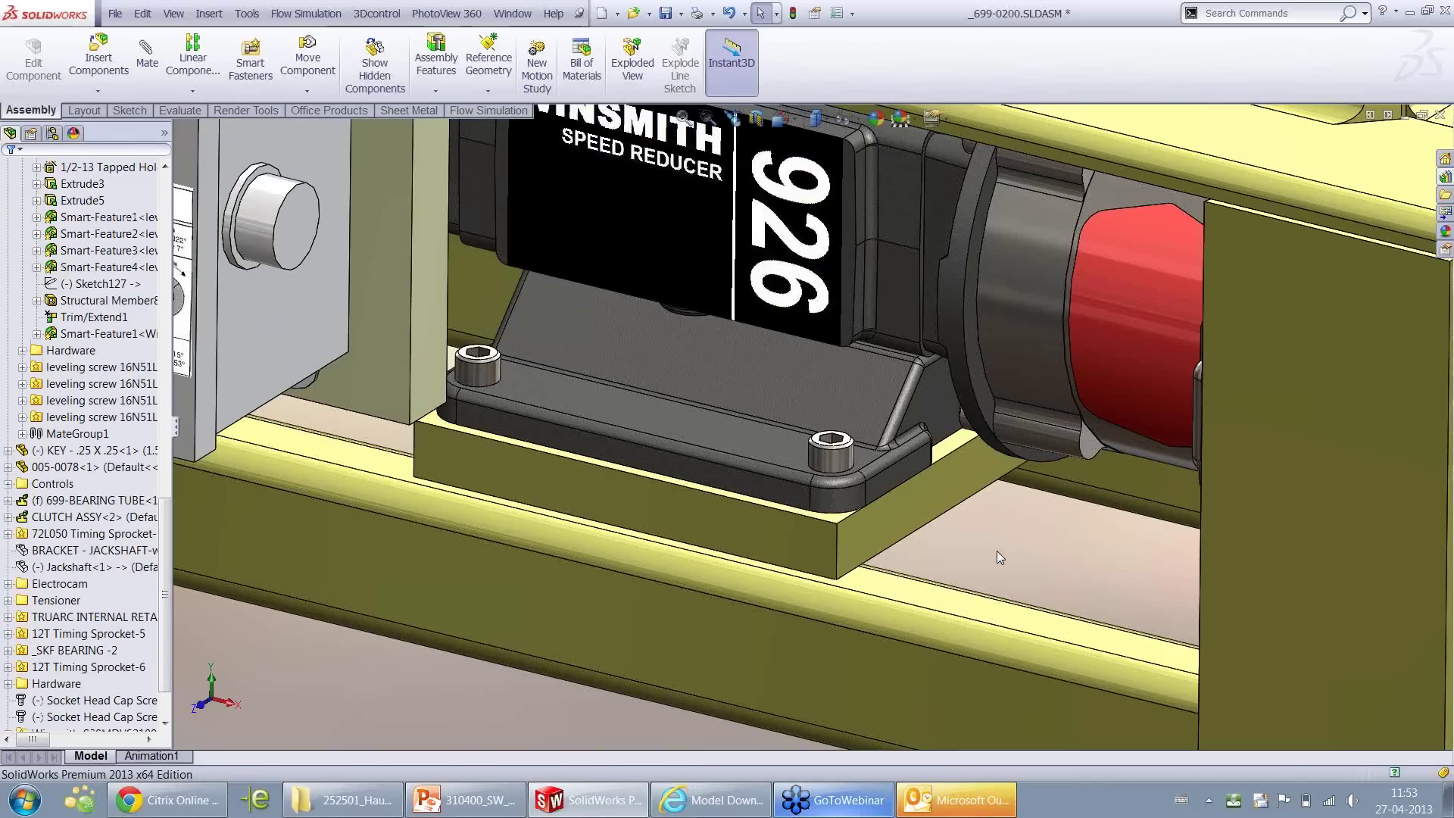
Examine the reducer's mounting and the whole drive base in trimetric view
{"action": "scroll", "coordinate": [996, 549], "scroll_direction": "up", "scroll_amount": 2}
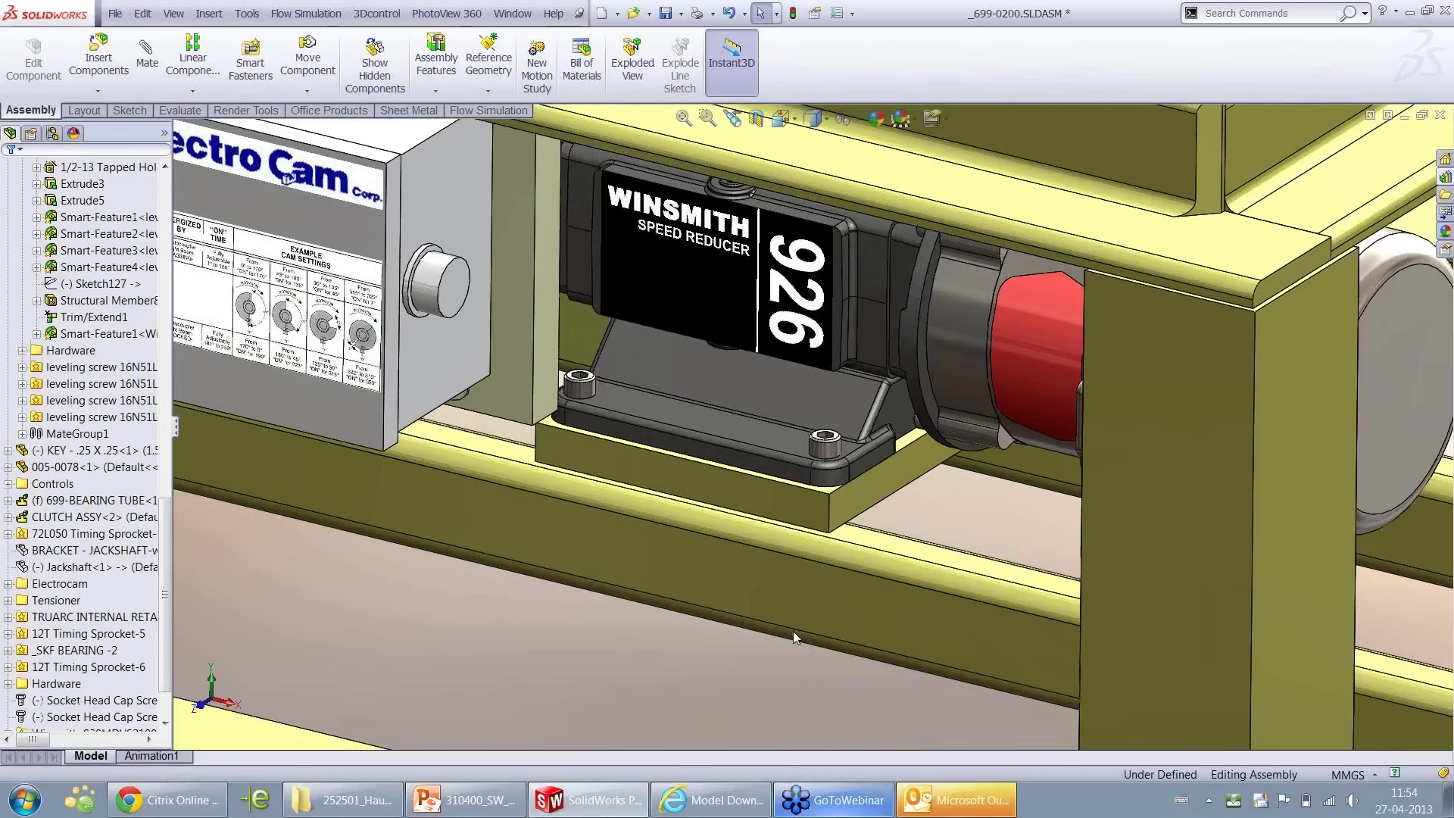
{"action": "key", "text": "ctrl+7"}
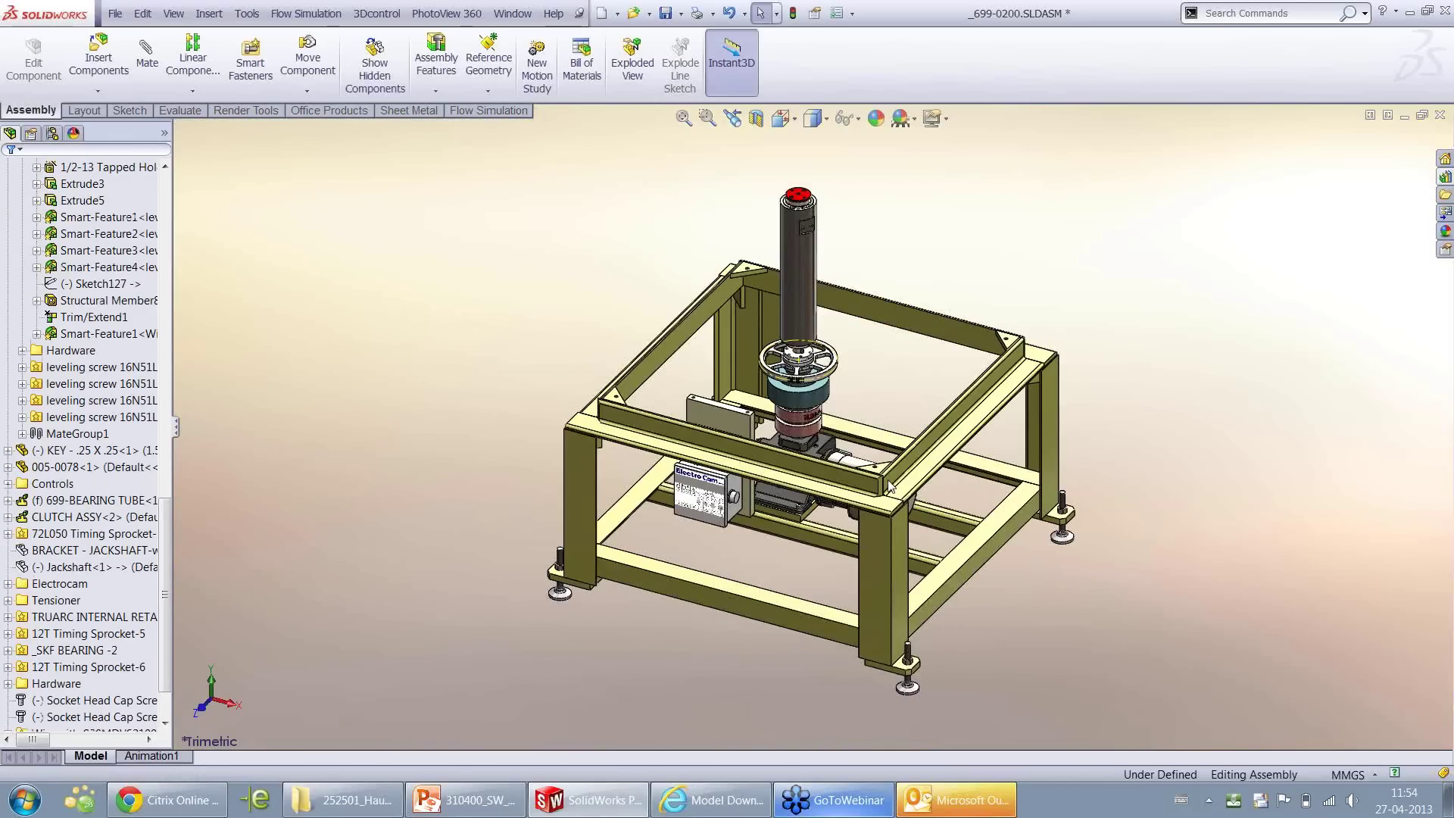
{"action": "scroll", "coordinate": [878, 365], "scroll_direction": "down", "scroll_amount": 1}
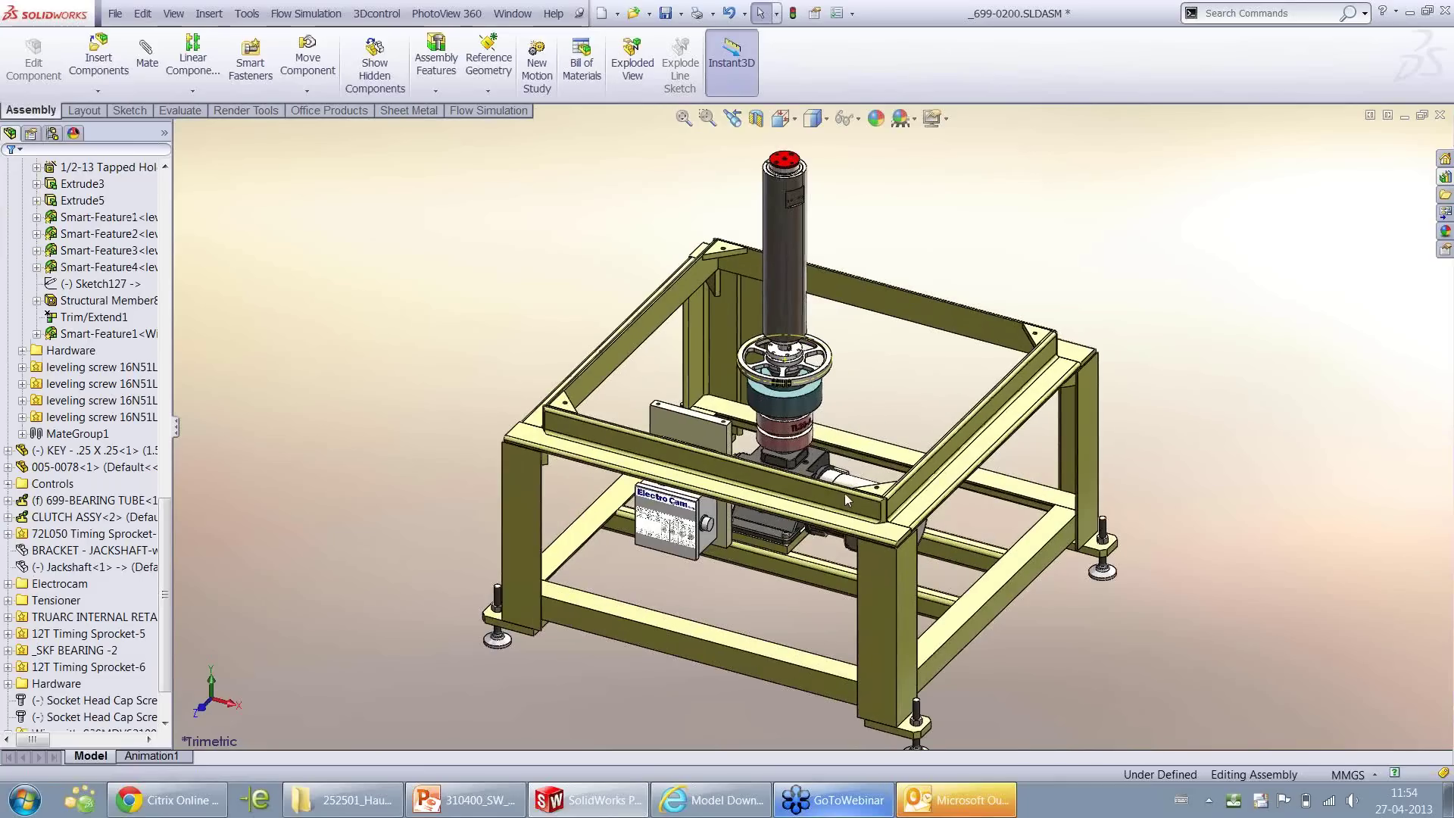
{"action": "middle_click_drag", "start_coordinate": [846, 500], "coordinate": [859, 355]}
{"action": "scroll", "coordinate": [858, 424], "scroll_direction": "up", "scroll_amount": 1}
{"action": "scroll", "coordinate": [855, 543], "scroll_direction": "down", "scroll_amount": 1}
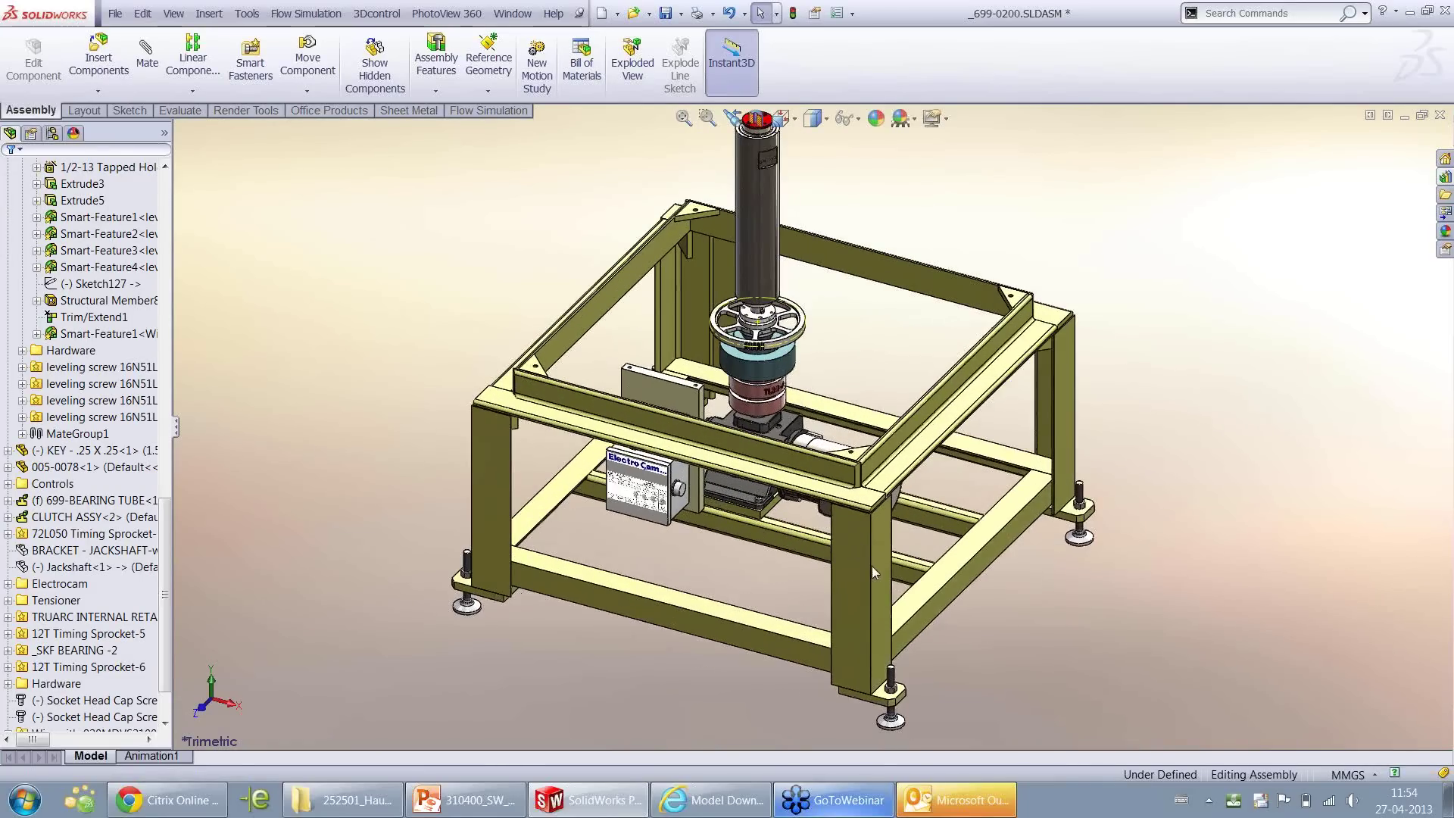
{"action": "scroll", "coordinate": [833, 401], "scroll_direction": "up", "scroll_amount": 1}
{"action": "scroll", "coordinate": [820, 360], "scroll_direction": "down", "scroll_amount": 1}
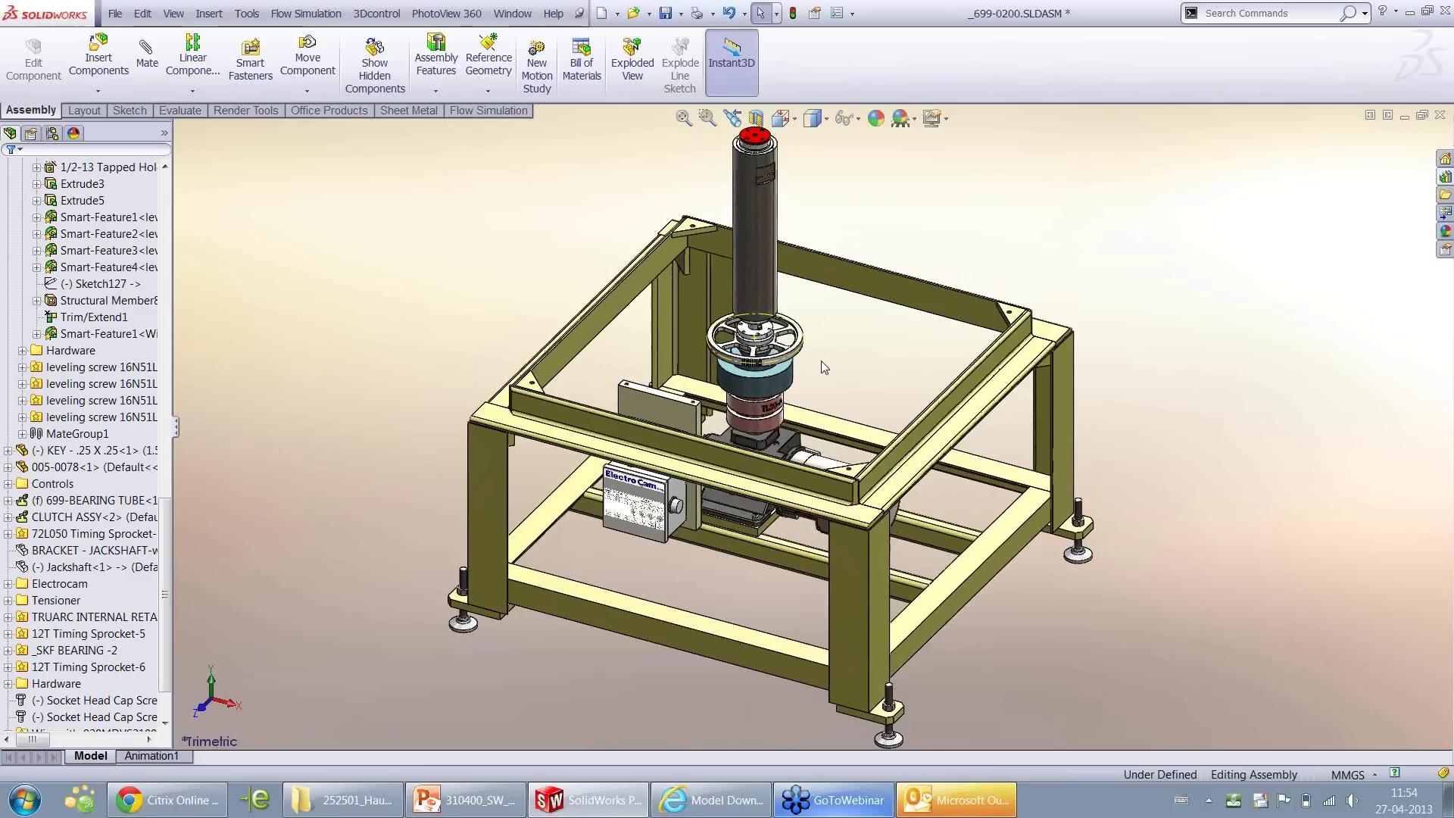
Switch the assembly to the Belt Drive Design display state
{"action": "left_click", "coordinate": [164, 134]}
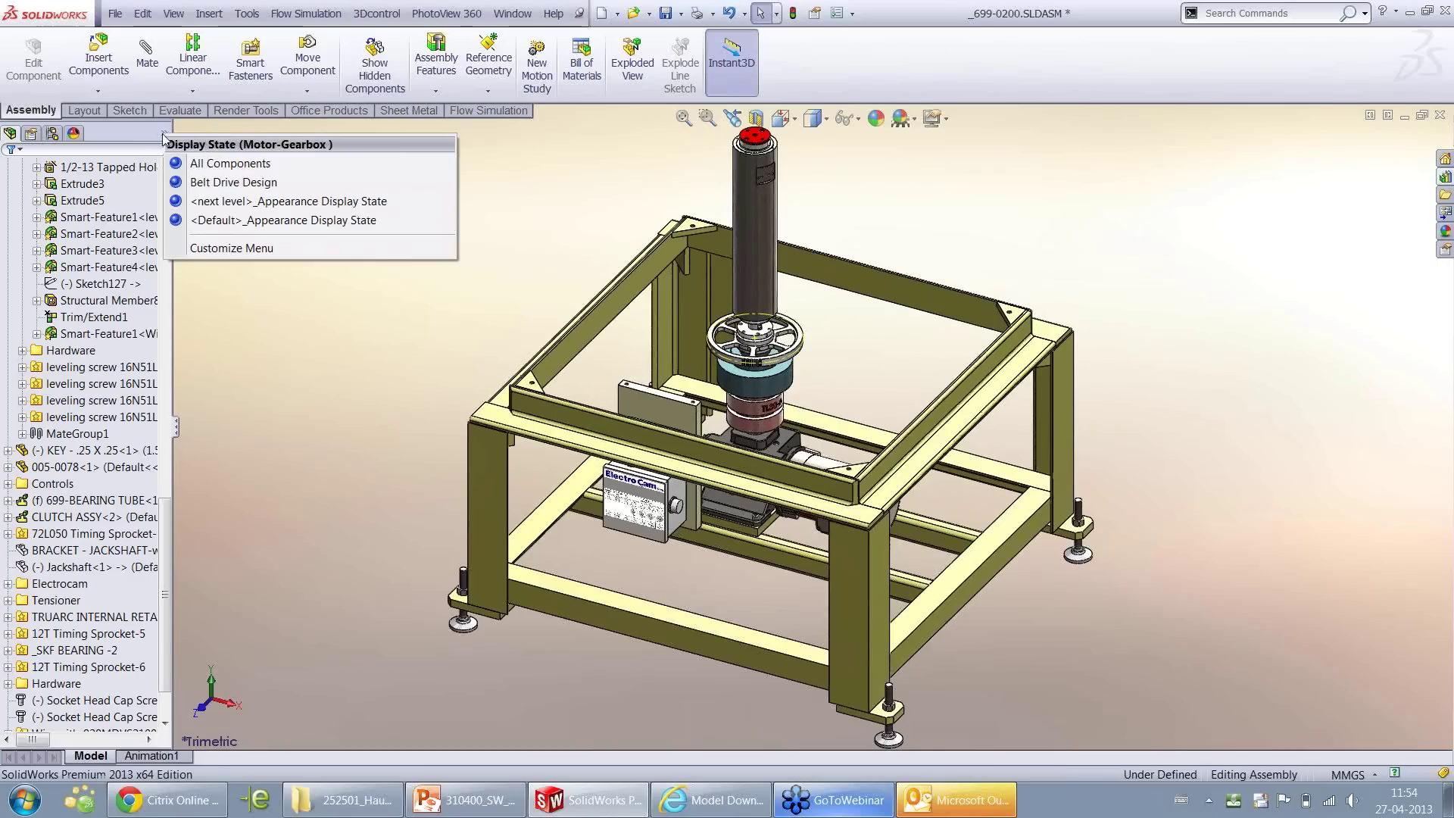
{"action": "left_click", "coordinate": [235, 183]}
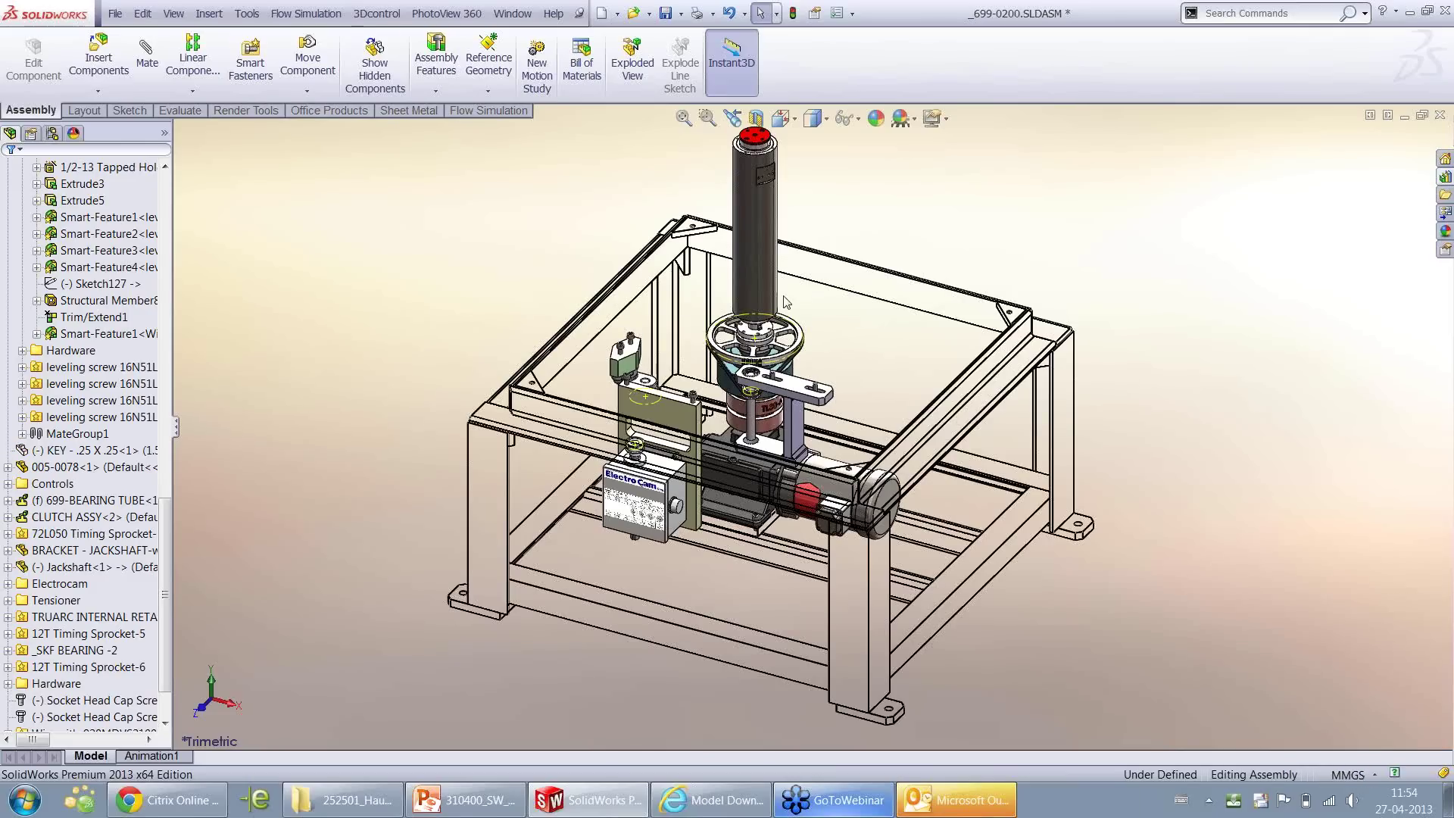
Hide the main frame weldment so that only the drive components remain displayed
{"action": "scroll", "coordinate": [785, 301], "scroll_direction": "down", "scroll_amount": 4}
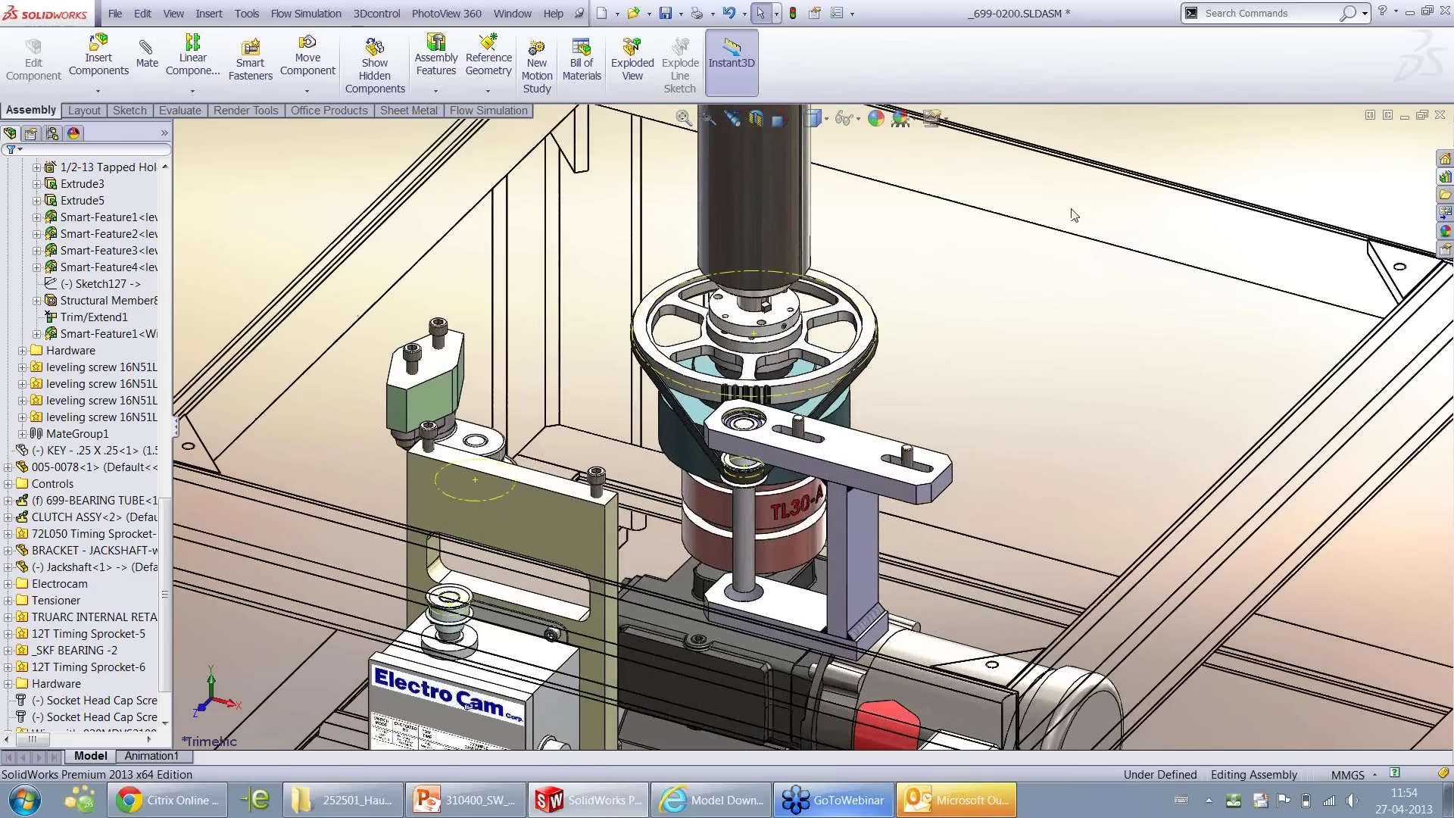
{"action": "left_click", "coordinate": [1090, 187]}
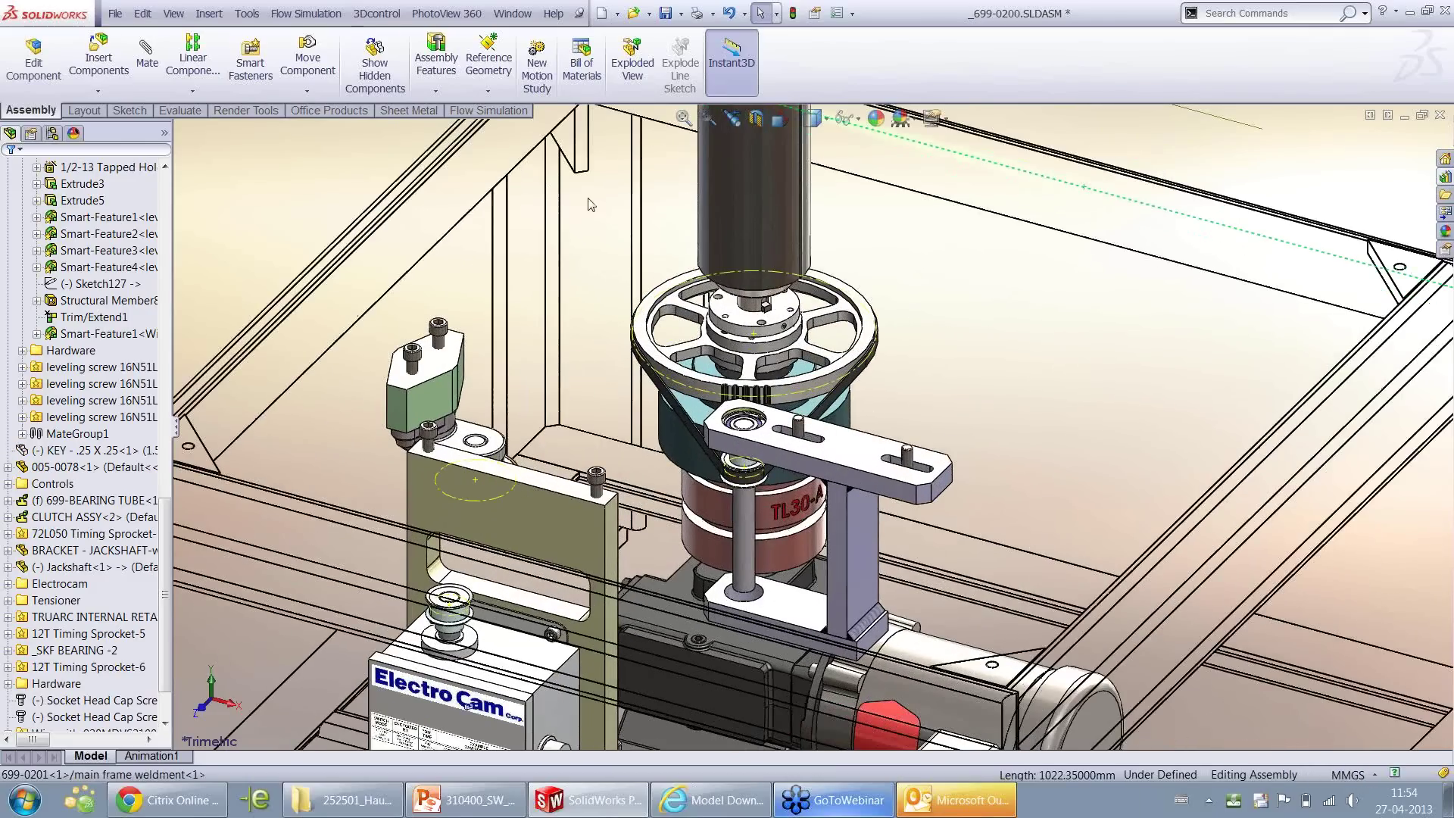
{"action": "left_click", "coordinate": [472, 206]}
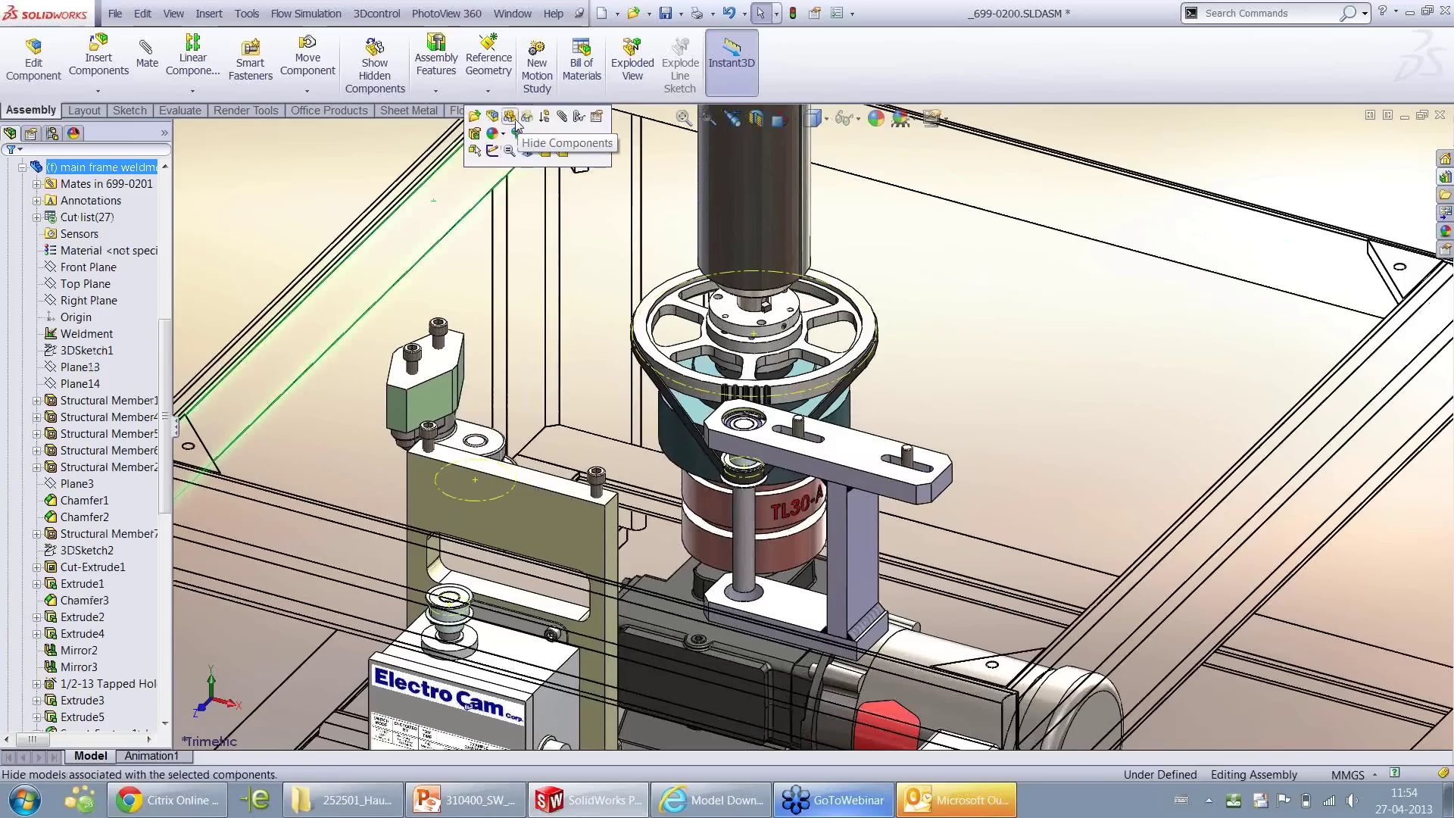
{"action": "left_click", "coordinate": [515, 127]}
{"action": "key", "text": "f"}
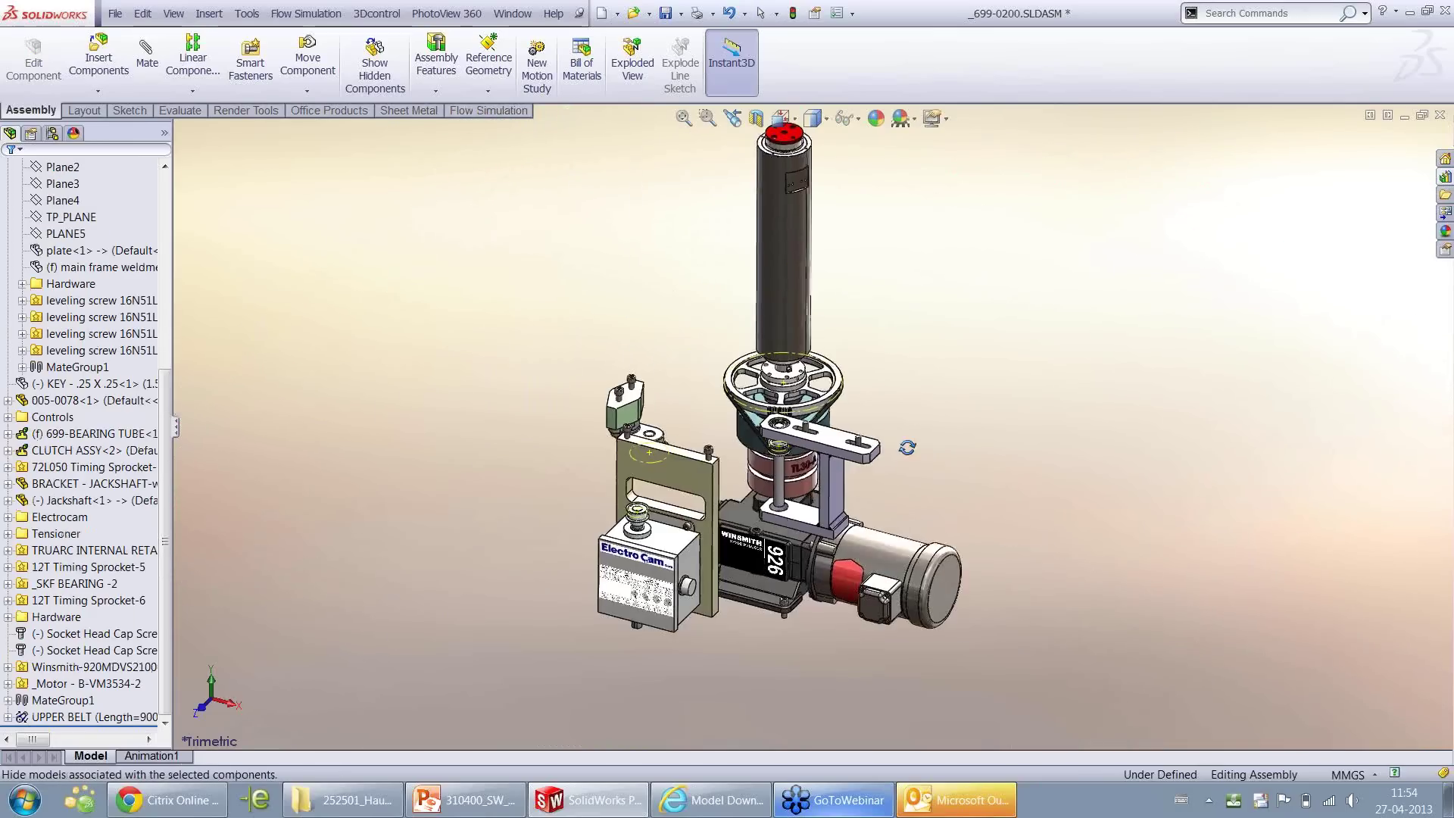
Isolate the jackshaft and its bracket from the rest of the assembly and show them in trimetric view
{"action": "middle_click_drag", "start_coordinate": [757, 515], "coordinate": [829, 540]}
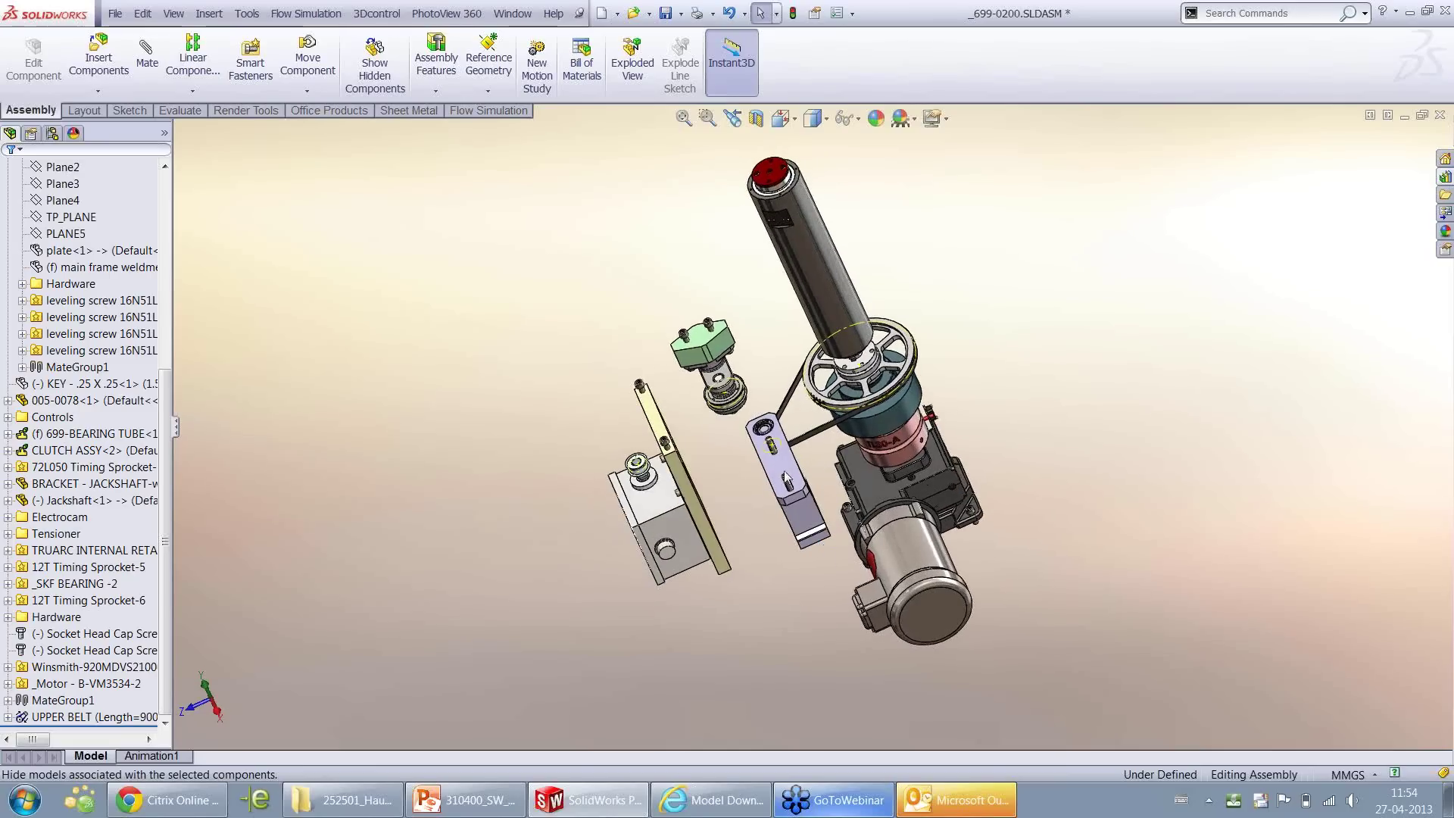
{"action": "scroll", "coordinate": [747, 424], "scroll_direction": "down", "scroll_amount": 2}
{"action": "left_click_drag", "start_coordinate": [747, 417], "coordinate": [874, 660]}
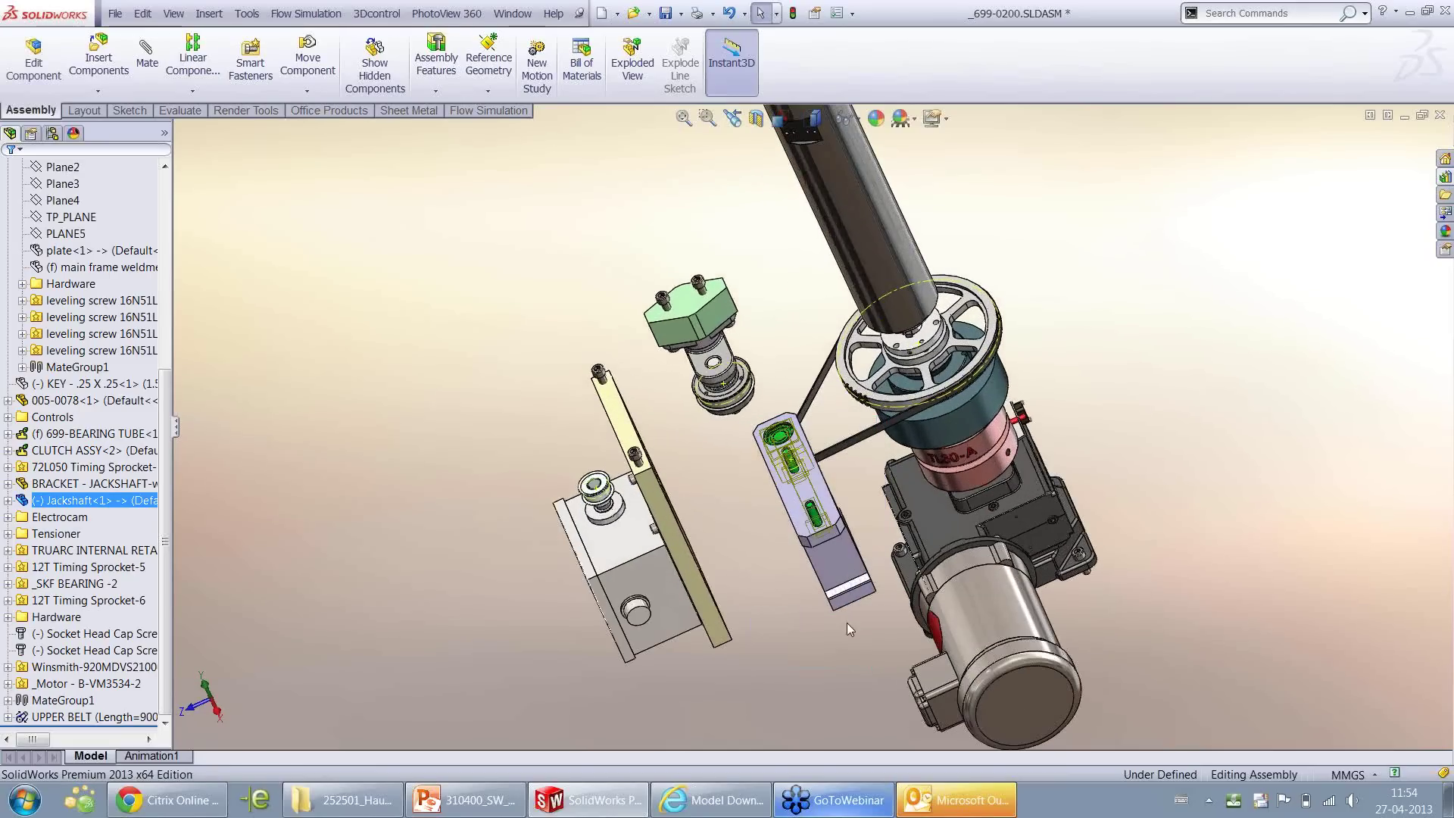
{"action": "left_click", "coordinate": [834, 643]}
{"action": "middle_click_drag", "start_coordinate": [834, 642], "coordinate": [774, 409]}
{"action": "left_click_drag", "start_coordinate": [724, 379], "coordinate": [839, 643]}
{"action": "right_click", "coordinate": [1160, 385]}
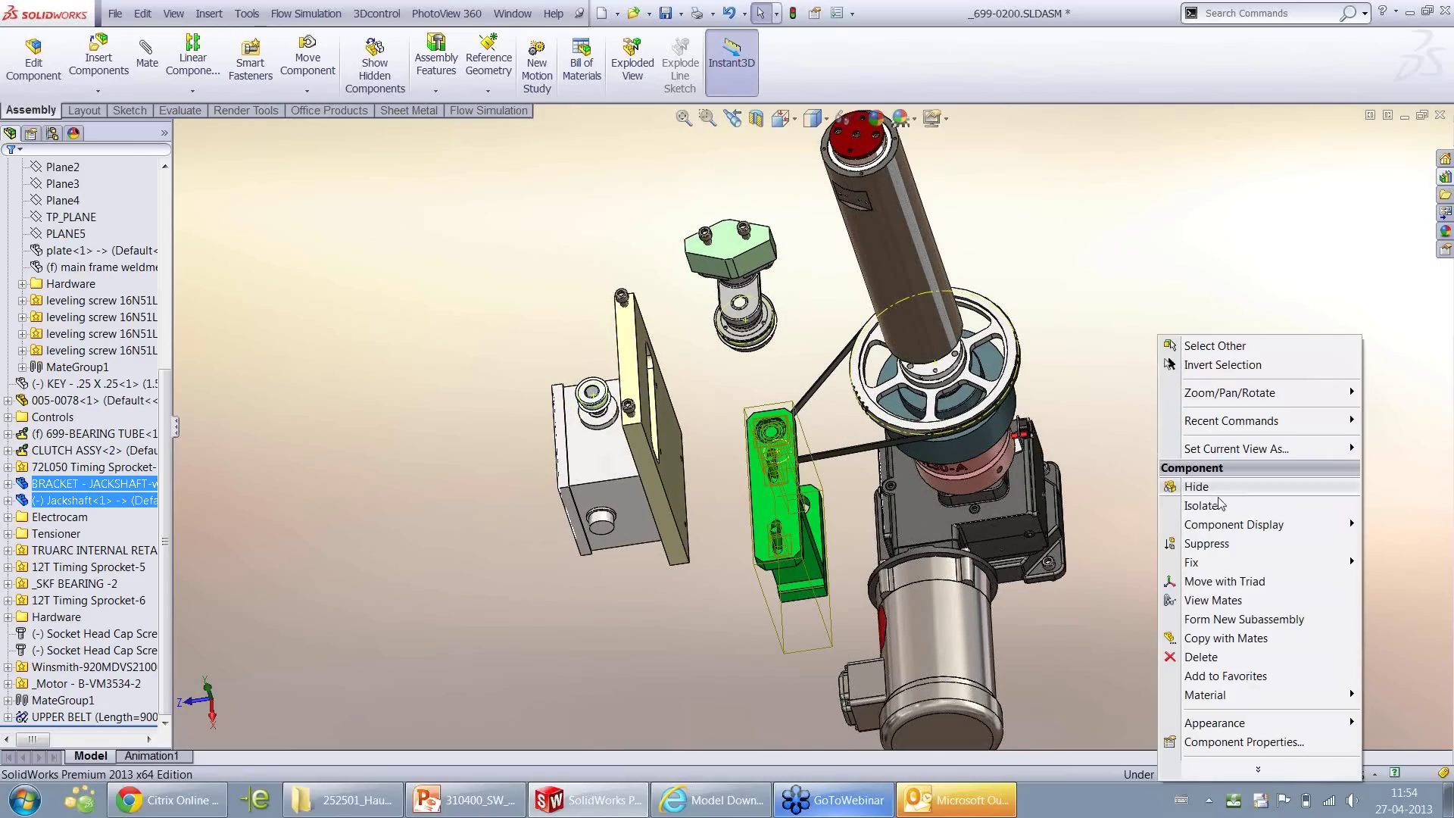
{"action": "left_click", "coordinate": [1219, 505]}
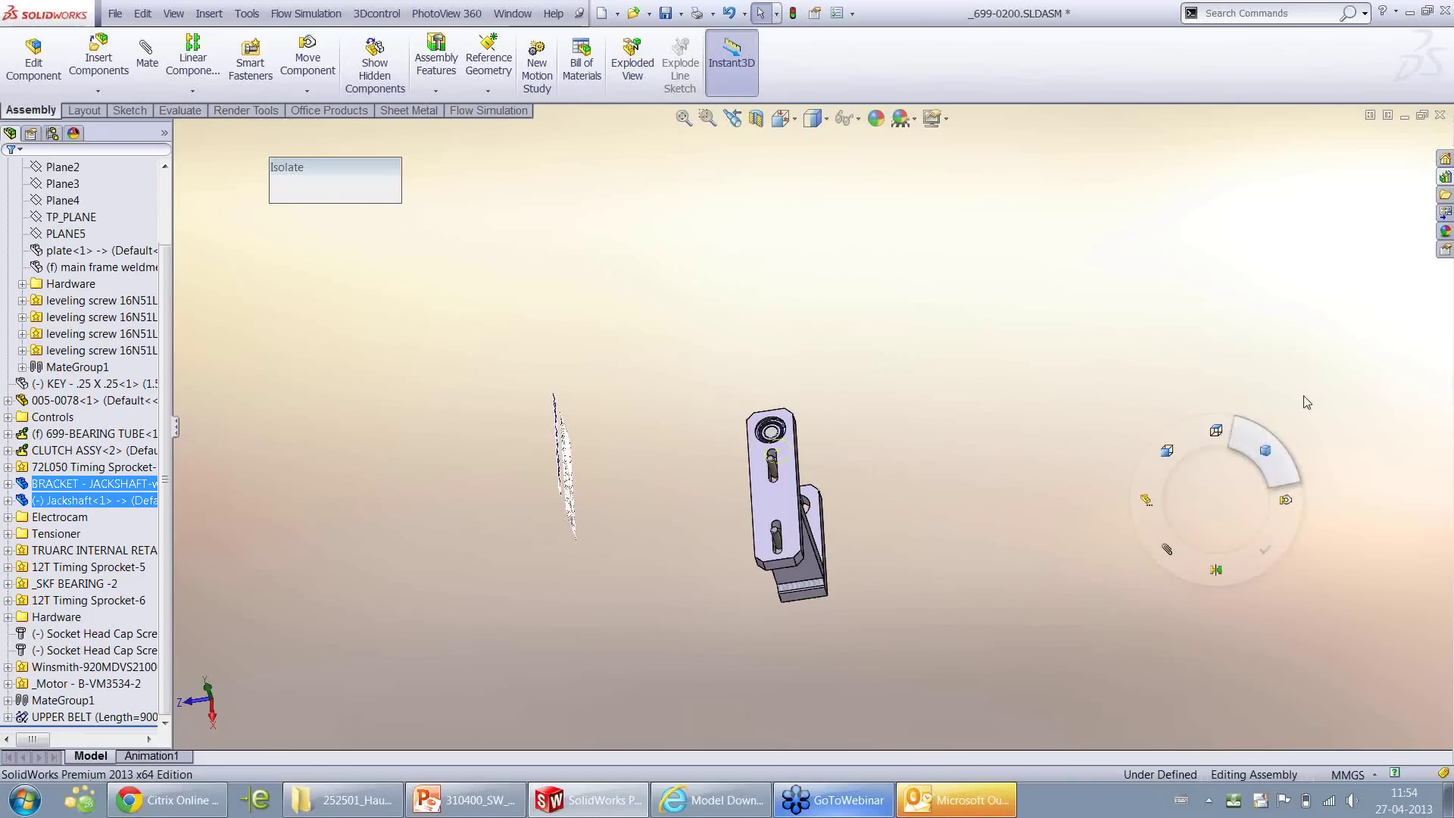
{"action": "middle_click_drag", "start_coordinate": [718, 340], "coordinate": [611, 365]}
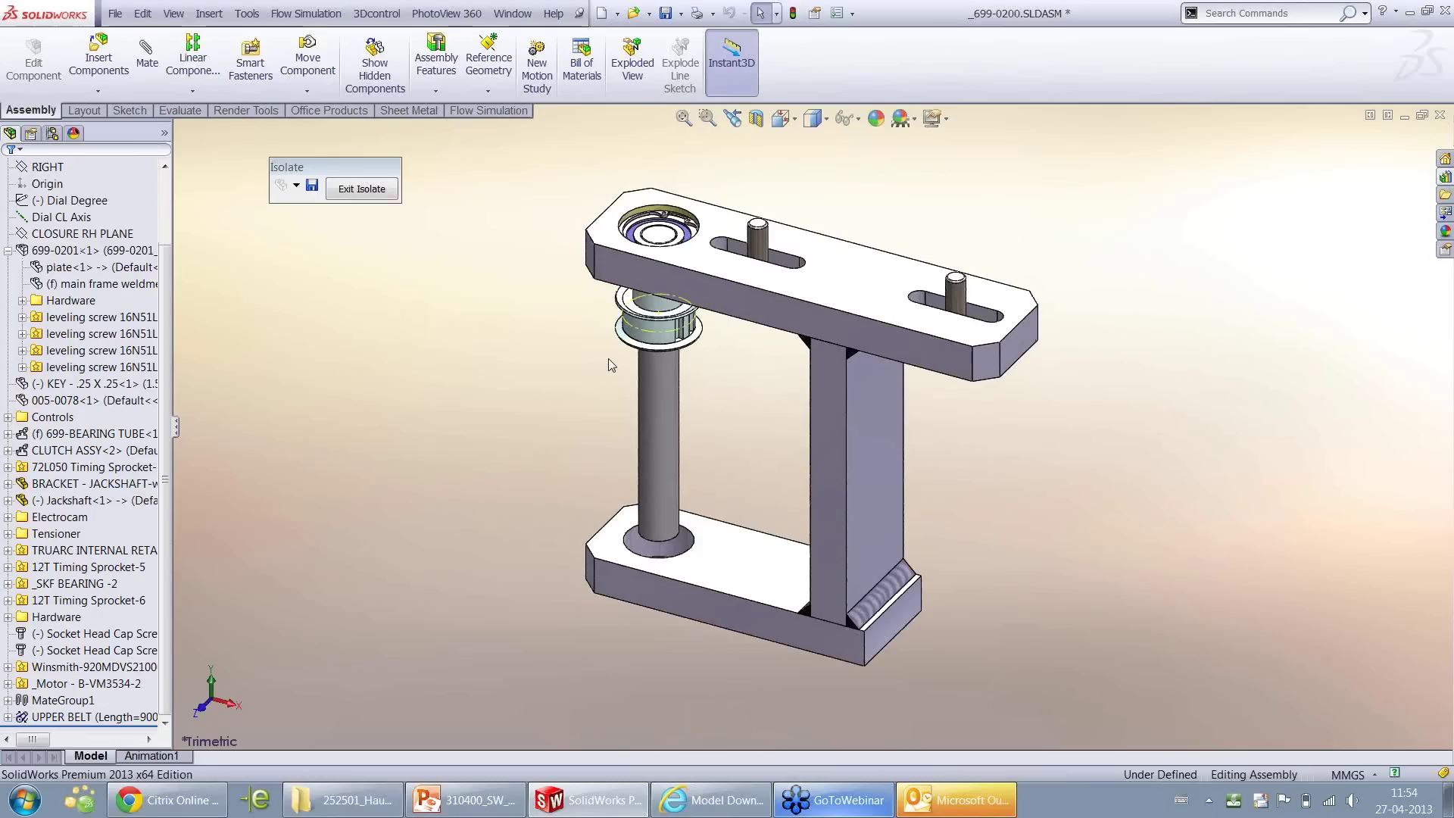
{"action": "scroll", "coordinate": [608, 358], "scroll_direction": "up", "scroll_amount": 2}
{"action": "scroll", "coordinate": [608, 359], "scroll_direction": "down", "scroll_amount": 2}
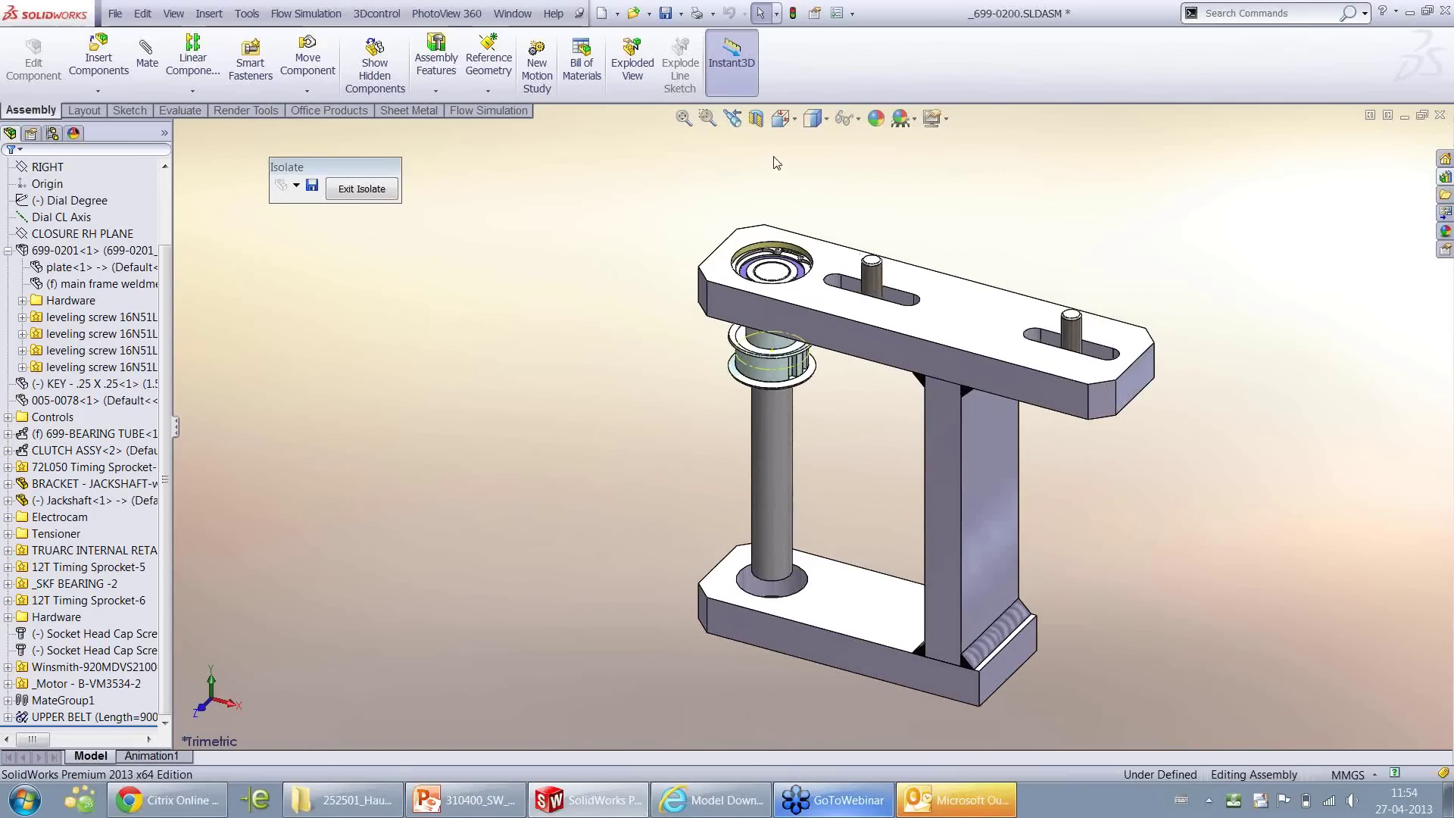
Apply a section view parallel to the FRONT plane, offset to cut through the jackshaft and its bracket
{"action": "left_click", "coordinate": [755, 117]}
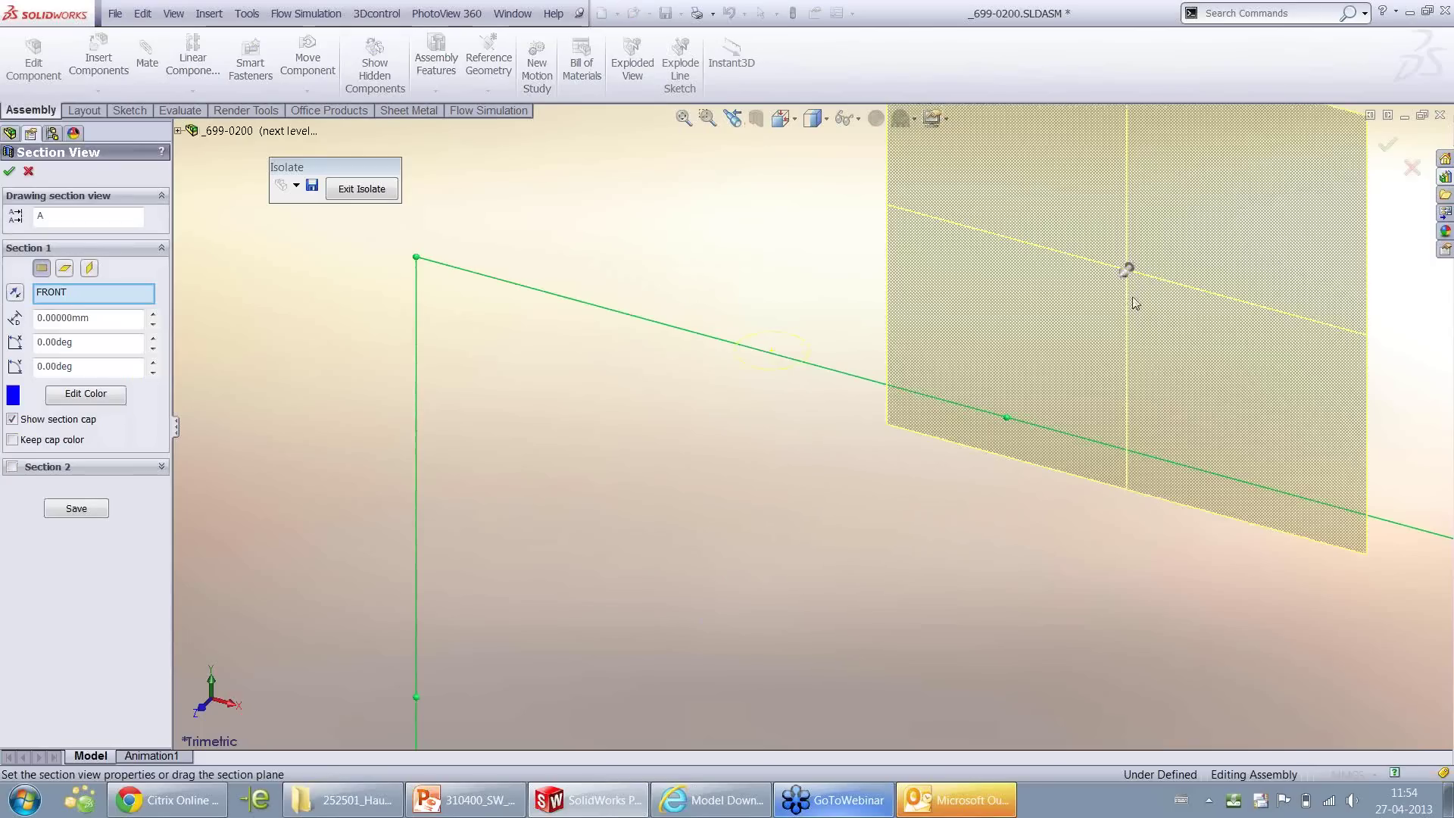
{"action": "left_click_drag", "start_coordinate": [1124, 271], "coordinate": [853, 397]}
{"action": "right_click_drag", "start_coordinate": [511, 190], "coordinate": [591, 311]}
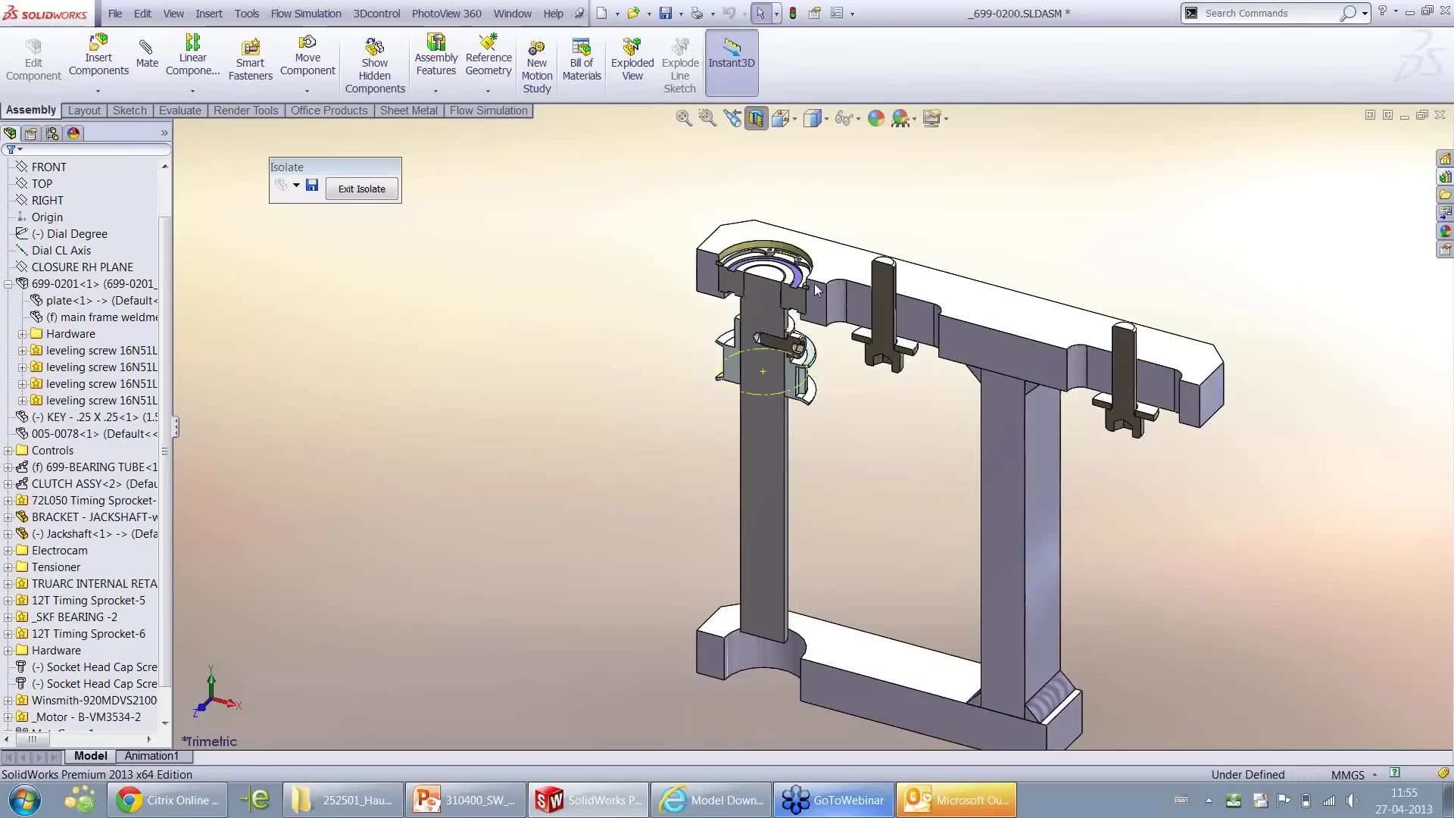
Examine the sectioned bearing, retaining ring, sprocket and shaft end in the jackshaft bracket, and turn the section view off
{"action": "scroll", "coordinate": [816, 290], "scroll_direction": "down", "scroll_amount": 2}
{"action": "scroll", "coordinate": [680, 284], "scroll_direction": "down", "scroll_amount": 5}
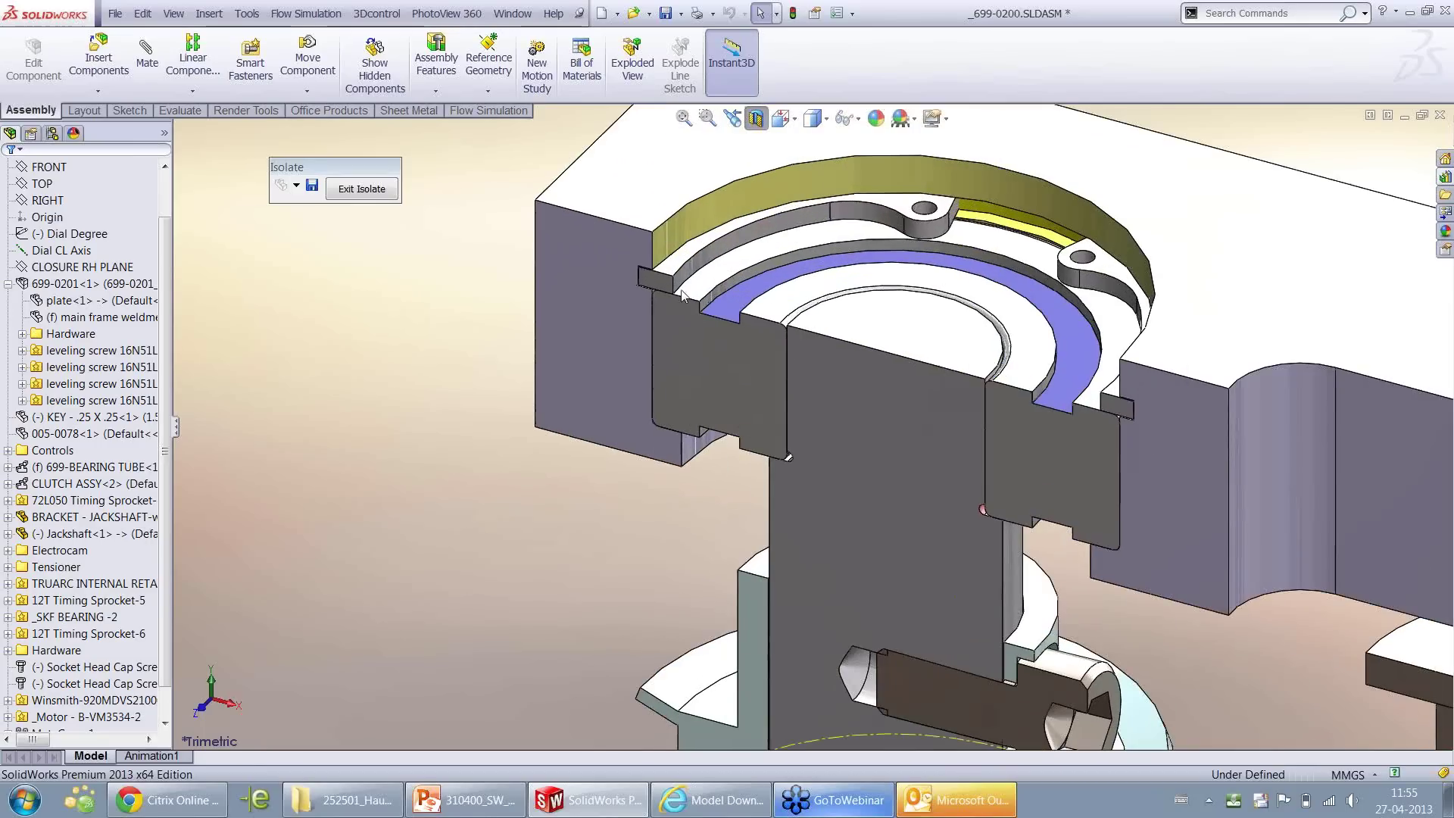
{"action": "scroll", "coordinate": [818, 424], "scroll_direction": "up", "scroll_amount": 3}
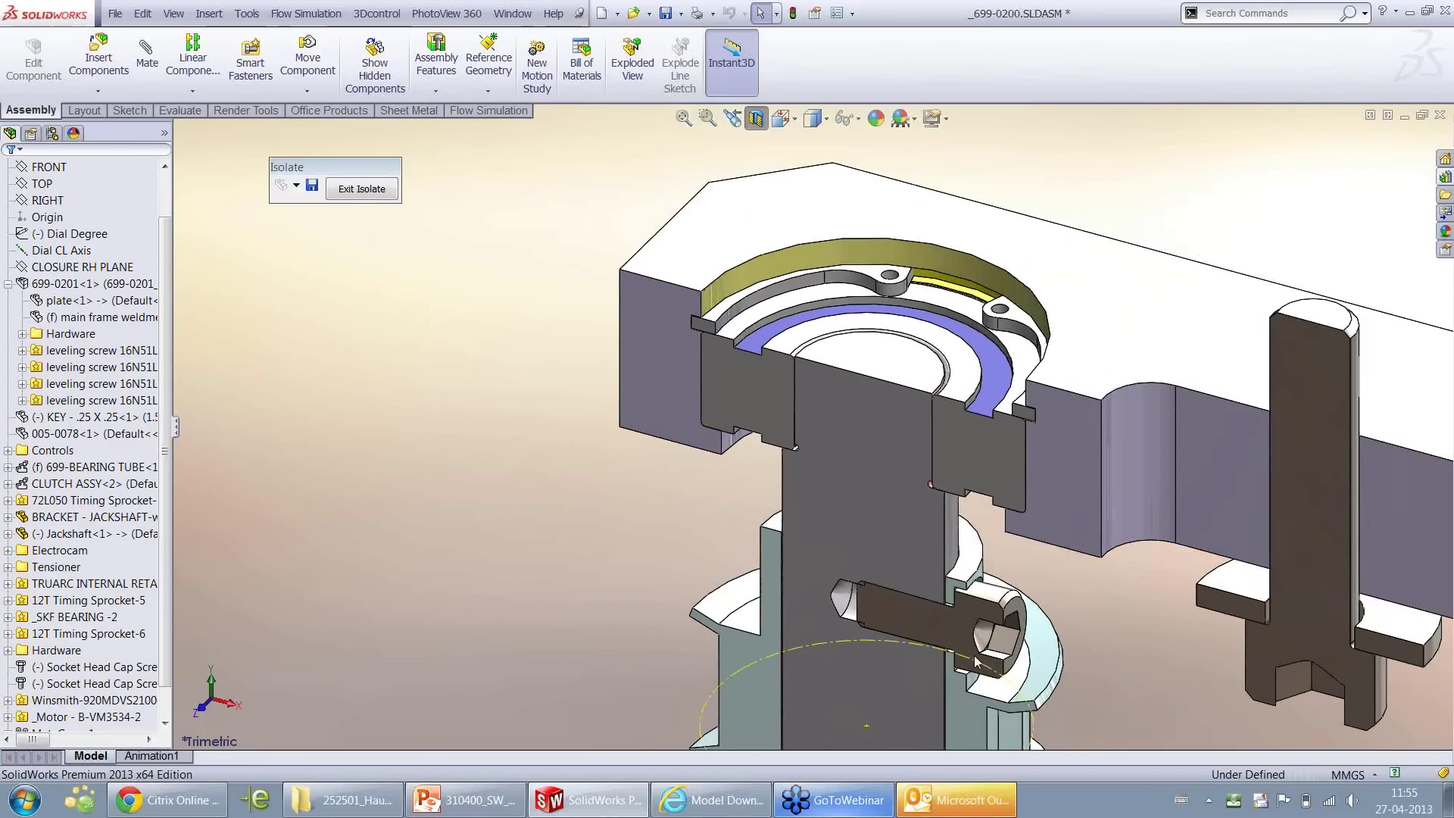
{"action": "scroll", "coordinate": [975, 663], "scroll_direction": "up", "scroll_amount": 3}
{"action": "scroll", "coordinate": [962, 644], "scroll_direction": "up", "scroll_amount": 2}
{"action": "scroll", "coordinate": [878, 605], "scroll_direction": "up", "scroll_amount": 3}
{"action": "scroll", "coordinate": [757, 575], "scroll_direction": "down", "scroll_amount": 4}
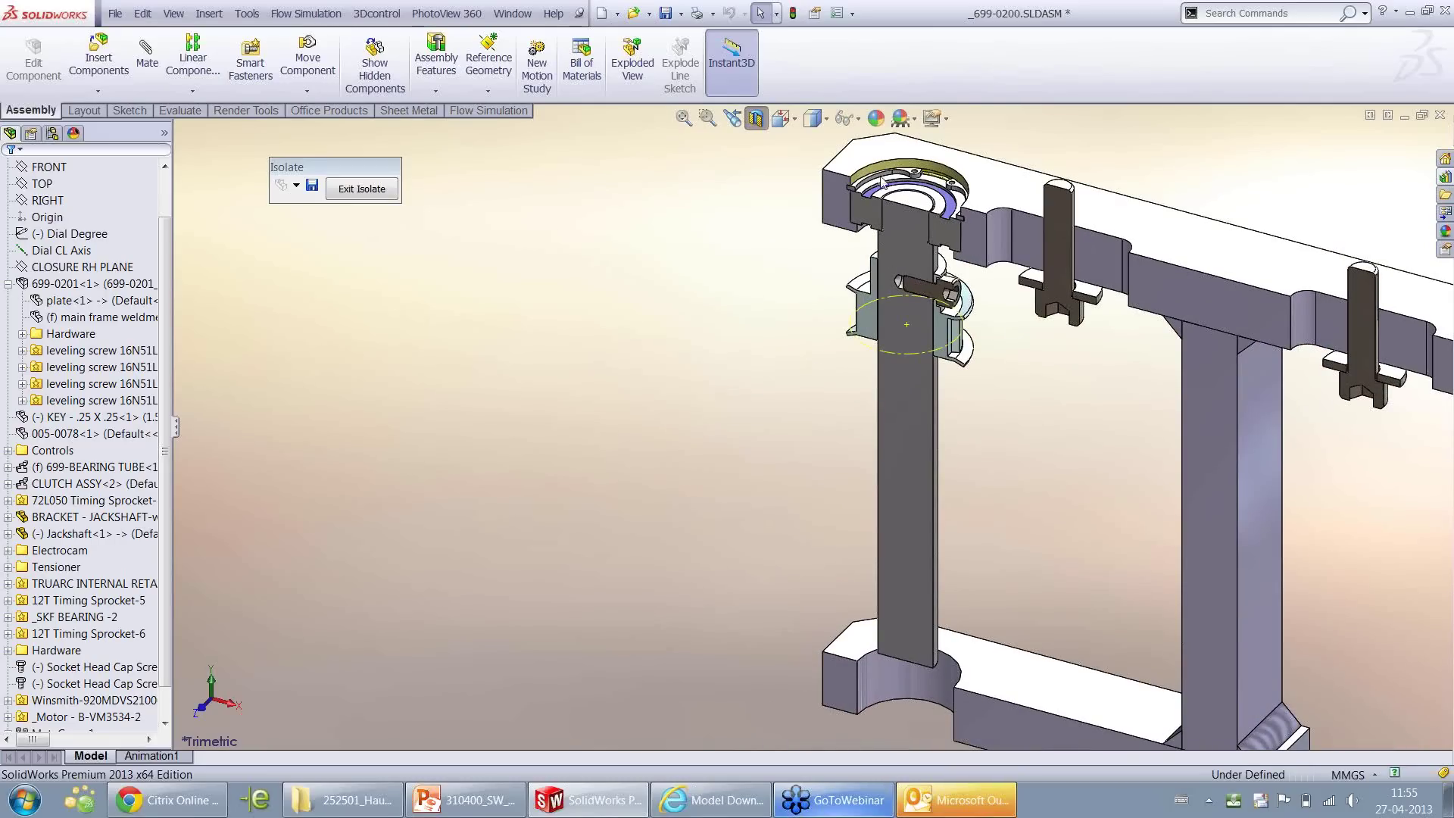
{"action": "scroll", "coordinate": [955, 170], "scroll_direction": "down", "scroll_amount": 3}
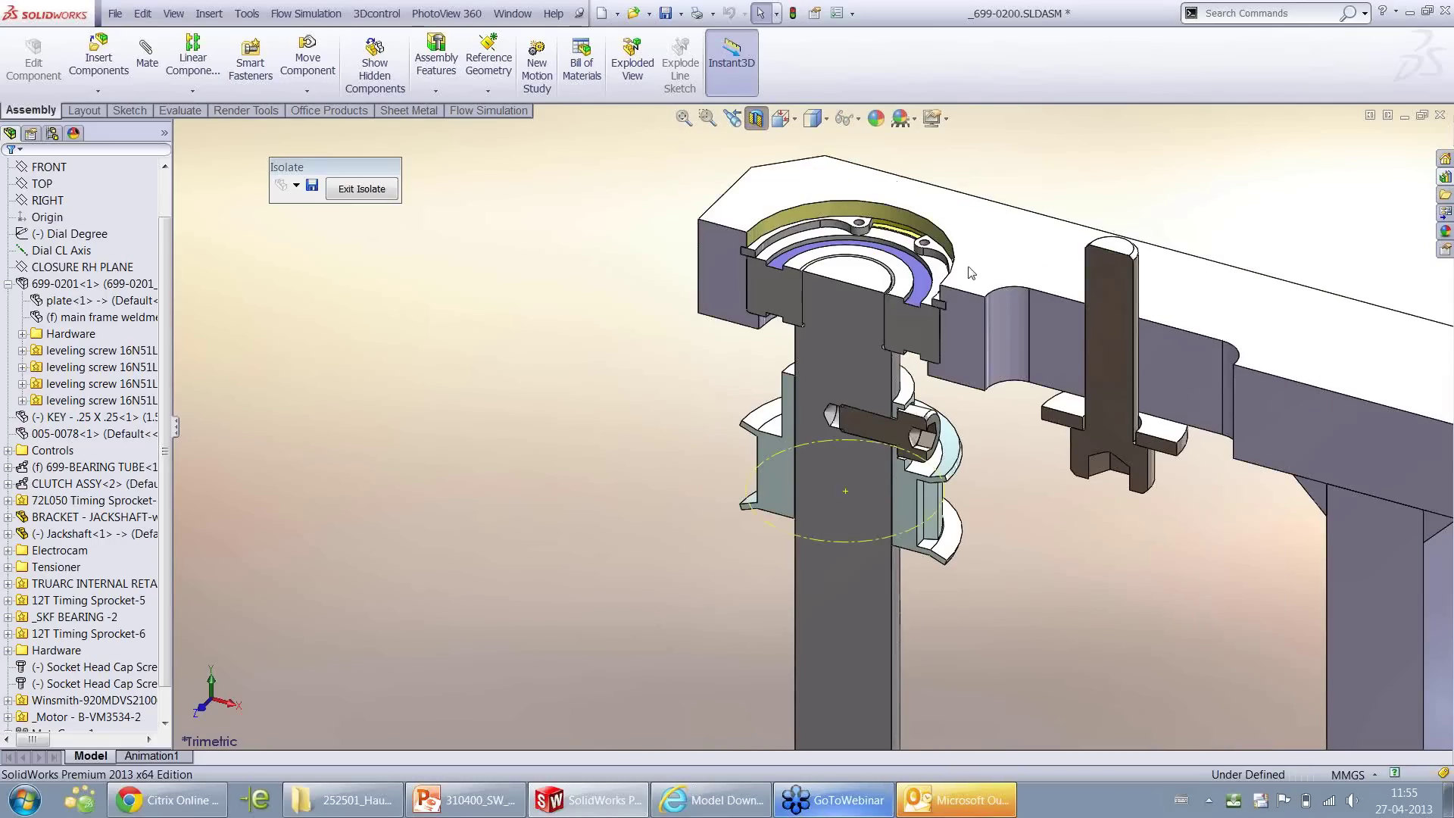
{"action": "scroll", "coordinate": [868, 740], "scroll_direction": "up", "scroll_amount": 5}
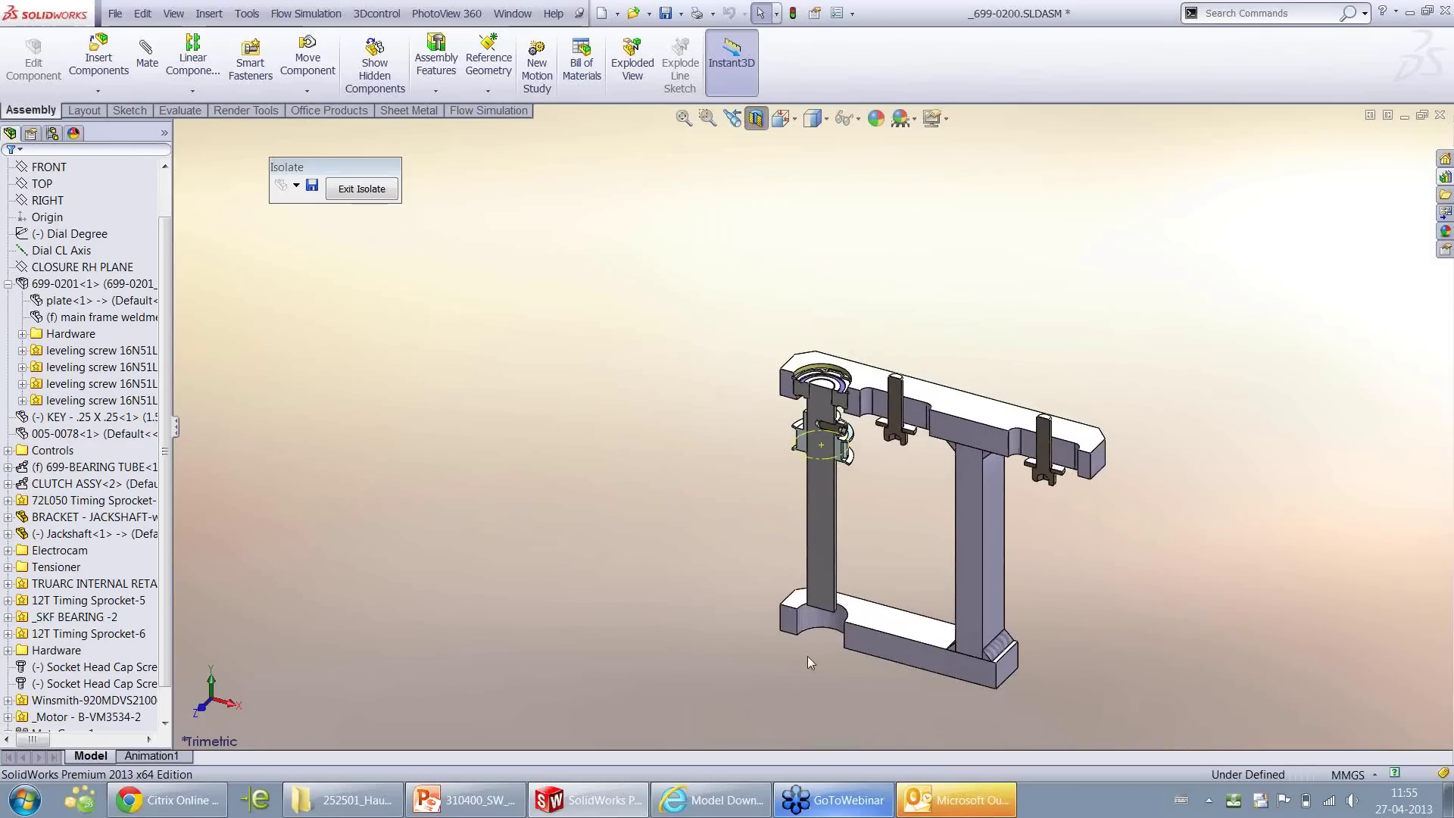
{"action": "scroll", "coordinate": [816, 629], "scroll_direction": "down", "scroll_amount": 3}
{"action": "scroll", "coordinate": [838, 547], "scroll_direction": "up", "scroll_amount": 3}
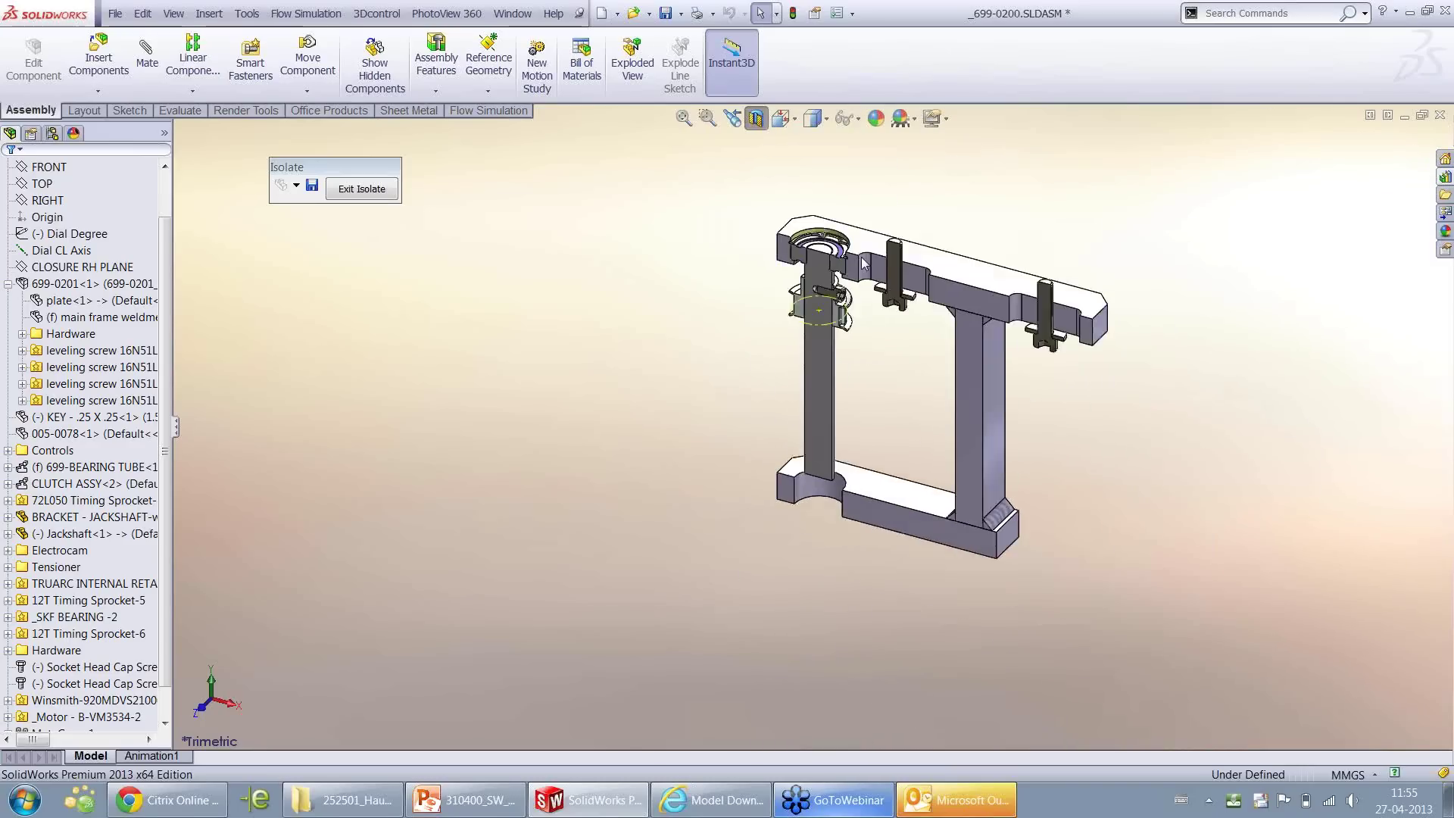
{"action": "scroll", "coordinate": [837, 546], "scroll_direction": "down", "scroll_amount": 2}
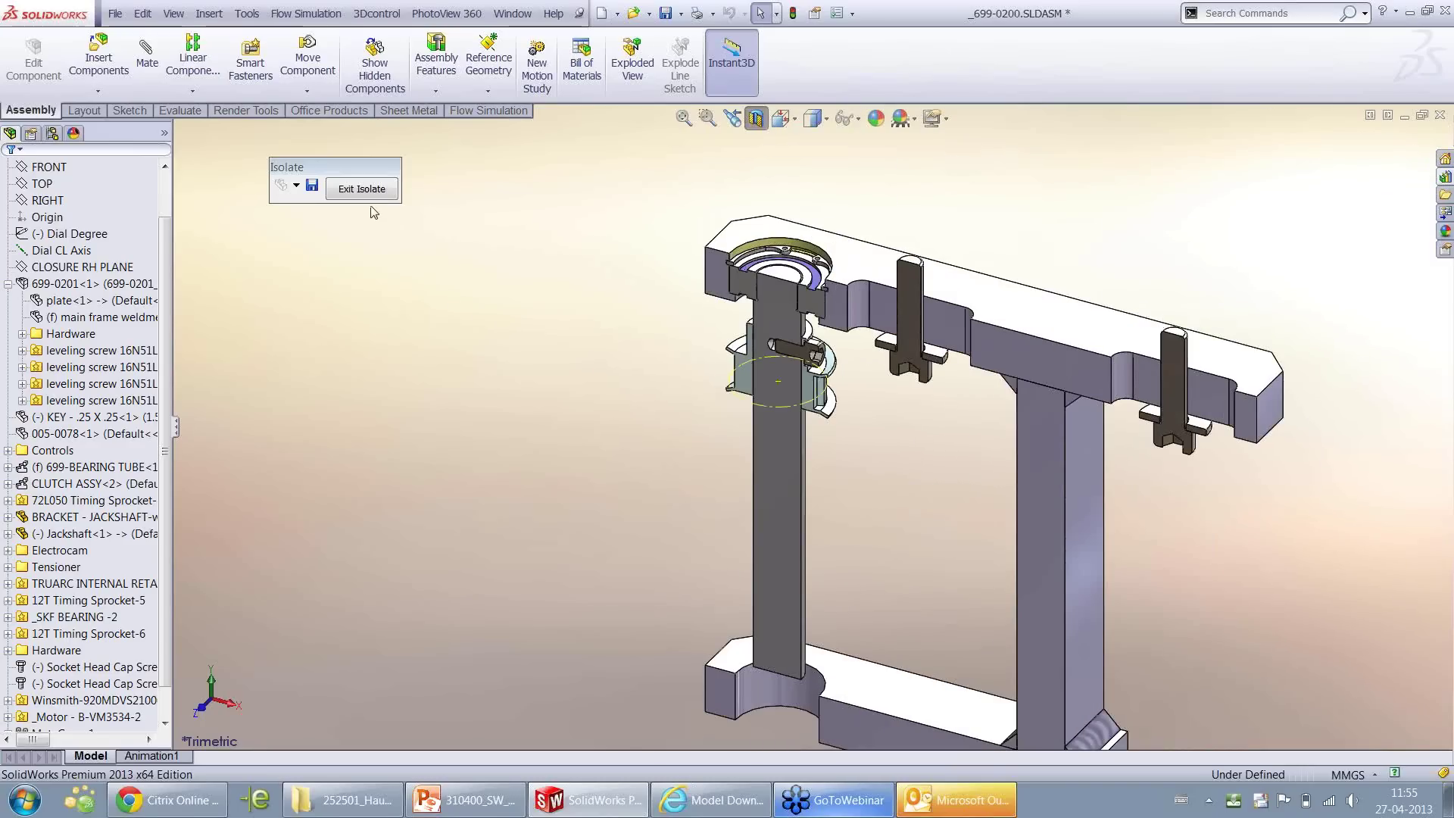
{"action": "left_click", "coordinate": [755, 117]}
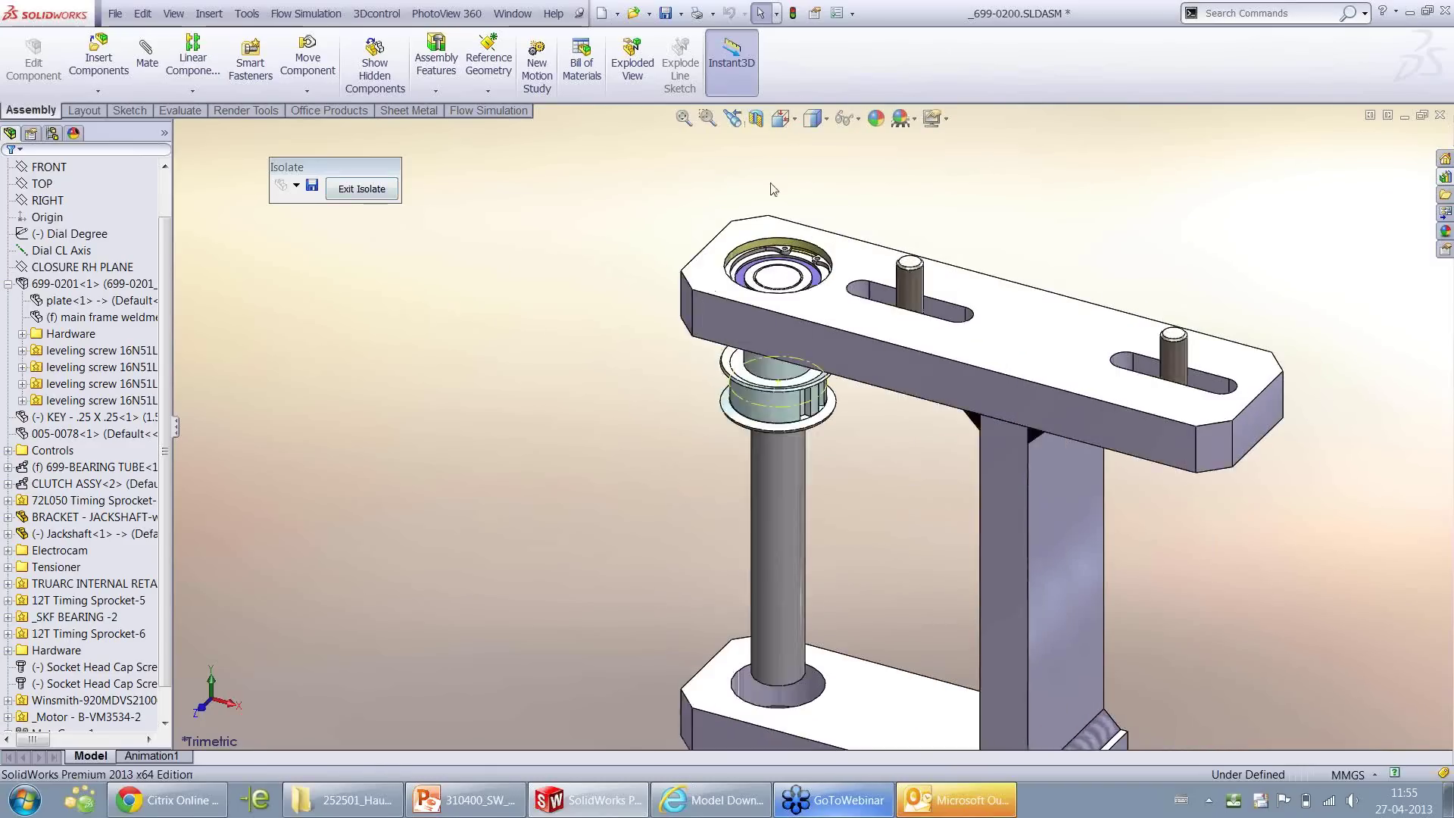
Check the diameter of the jackshaft's lower end and identify the bearing in the bracket's upper arm
{"action": "left_click", "coordinate": [795, 688]}
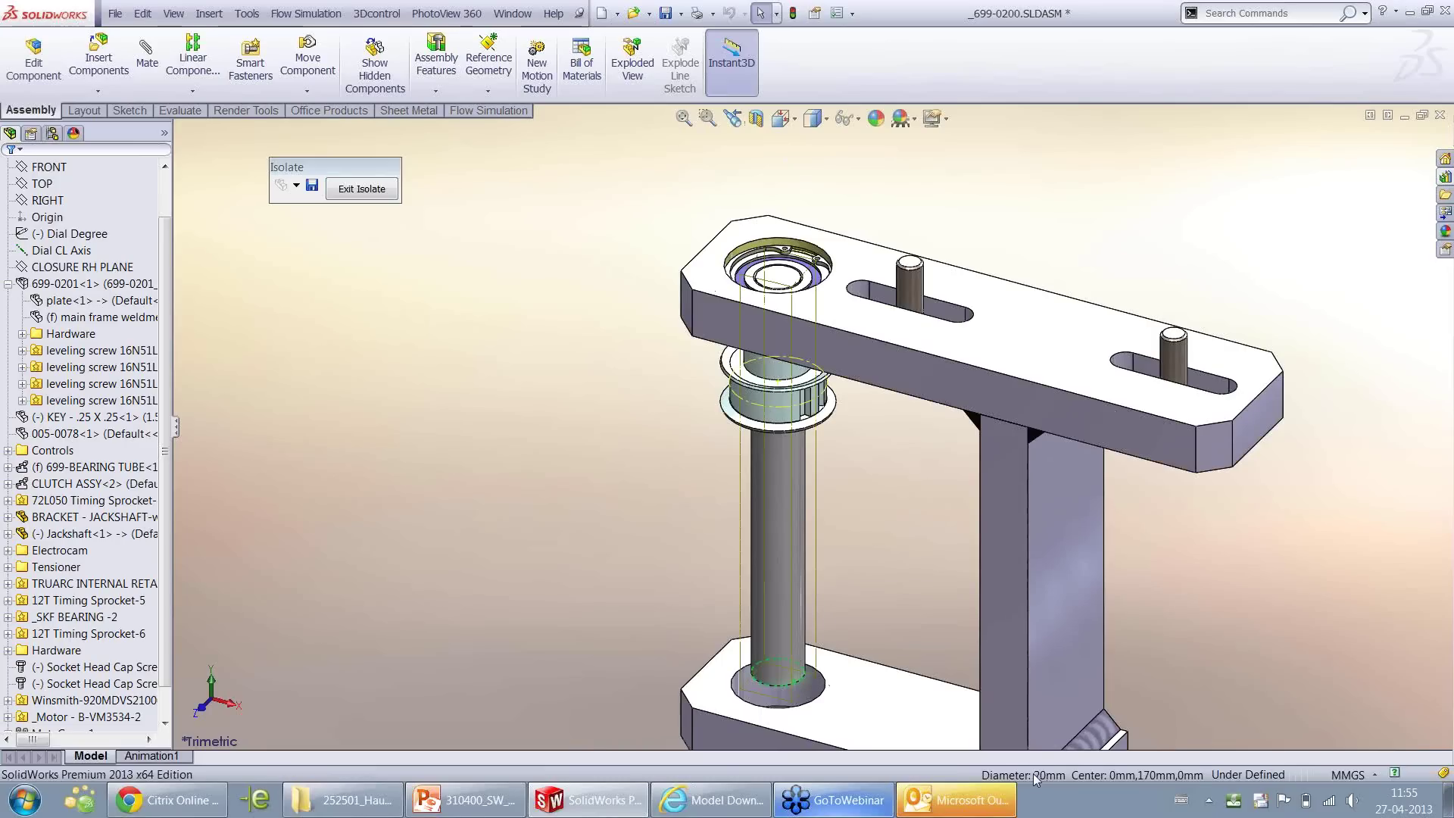
{"action": "left_click", "coordinate": [883, 622]}
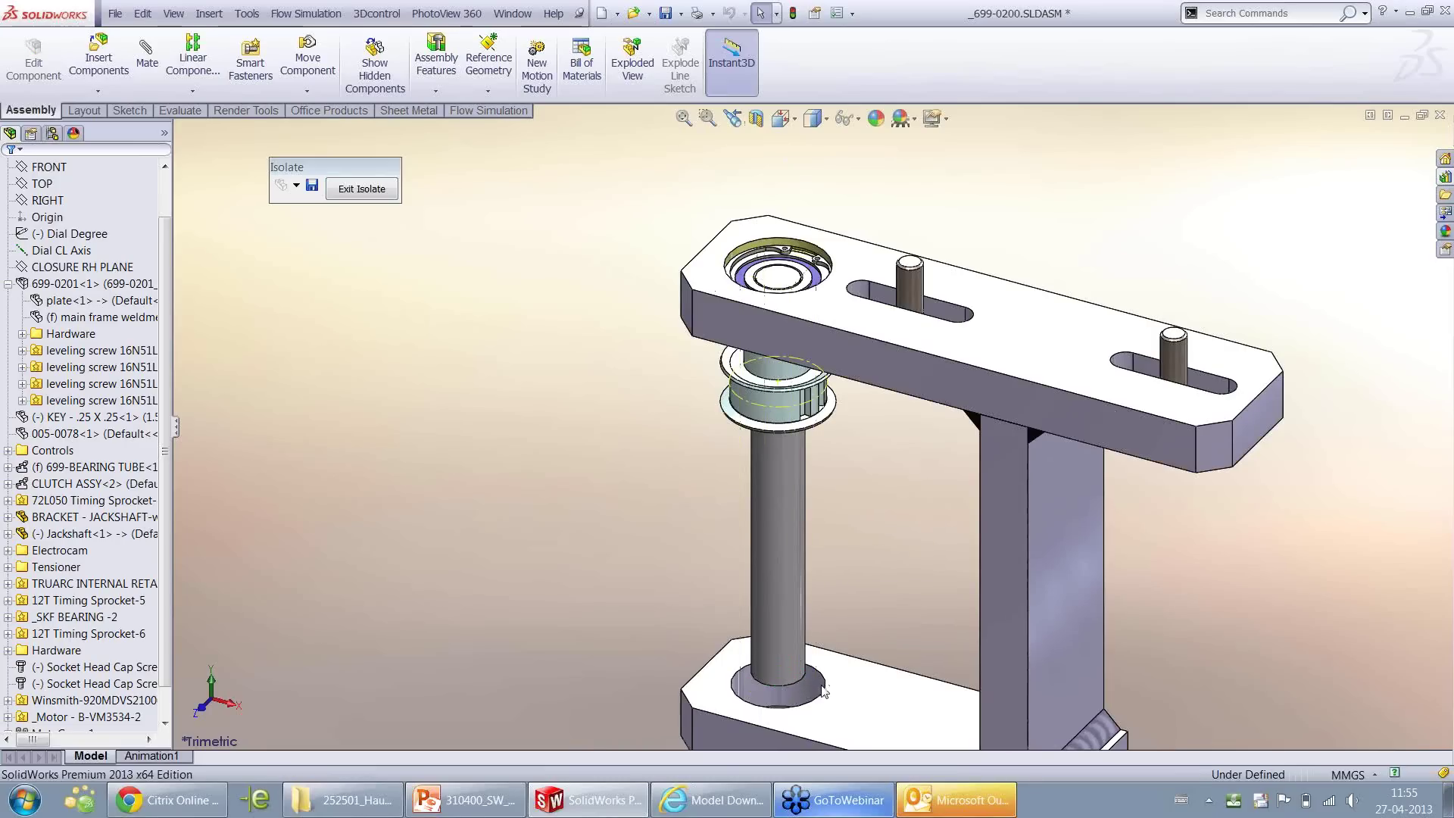
{"action": "scroll", "coordinate": [795, 309], "scroll_direction": "down", "scroll_amount": 3}
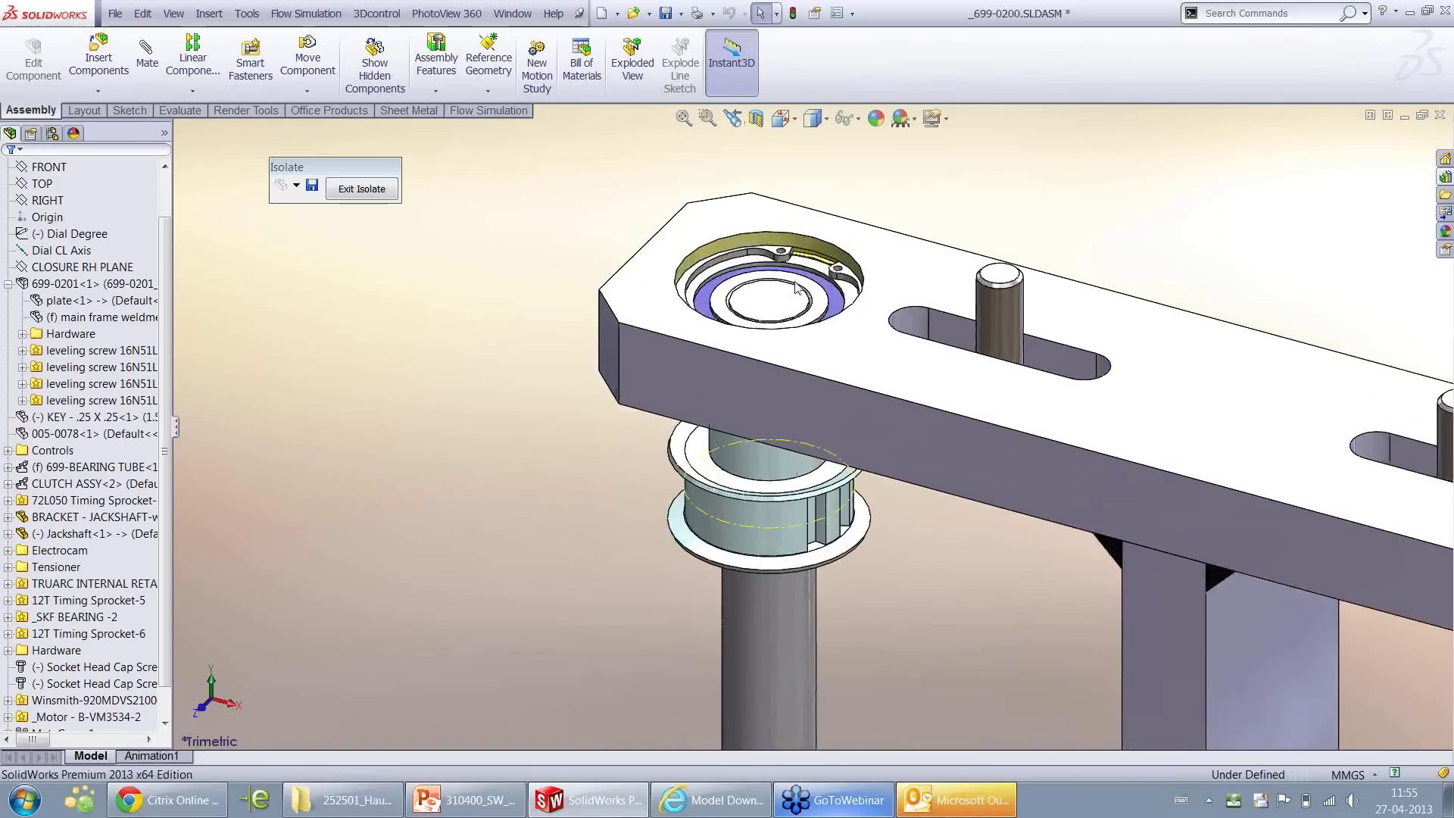
{"action": "scroll", "coordinate": [770, 354], "scroll_direction": "up", "scroll_amount": 3}
{"action": "left_click", "coordinate": [748, 358]}
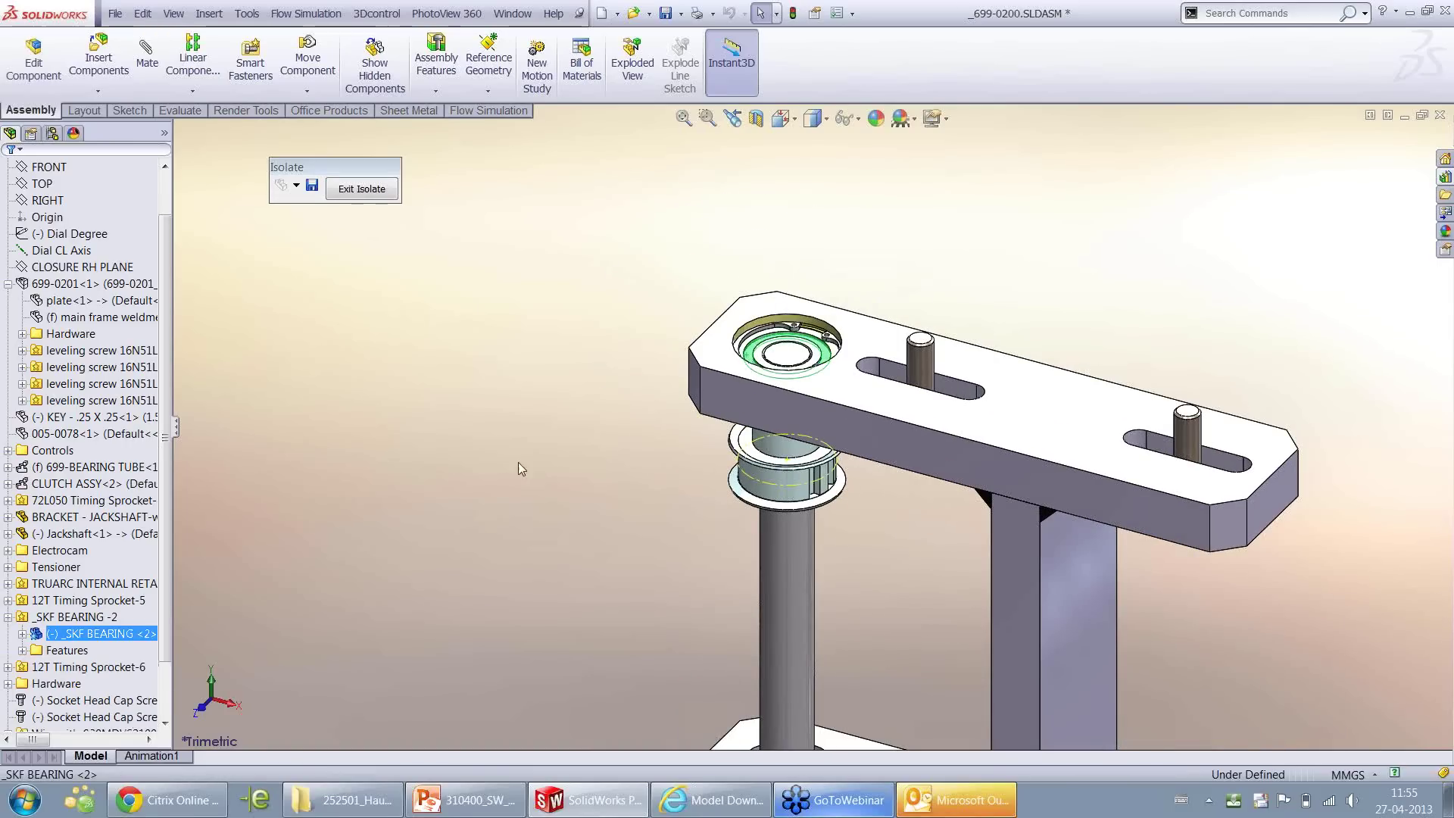
{"action": "left_click", "coordinate": [174, 603]}
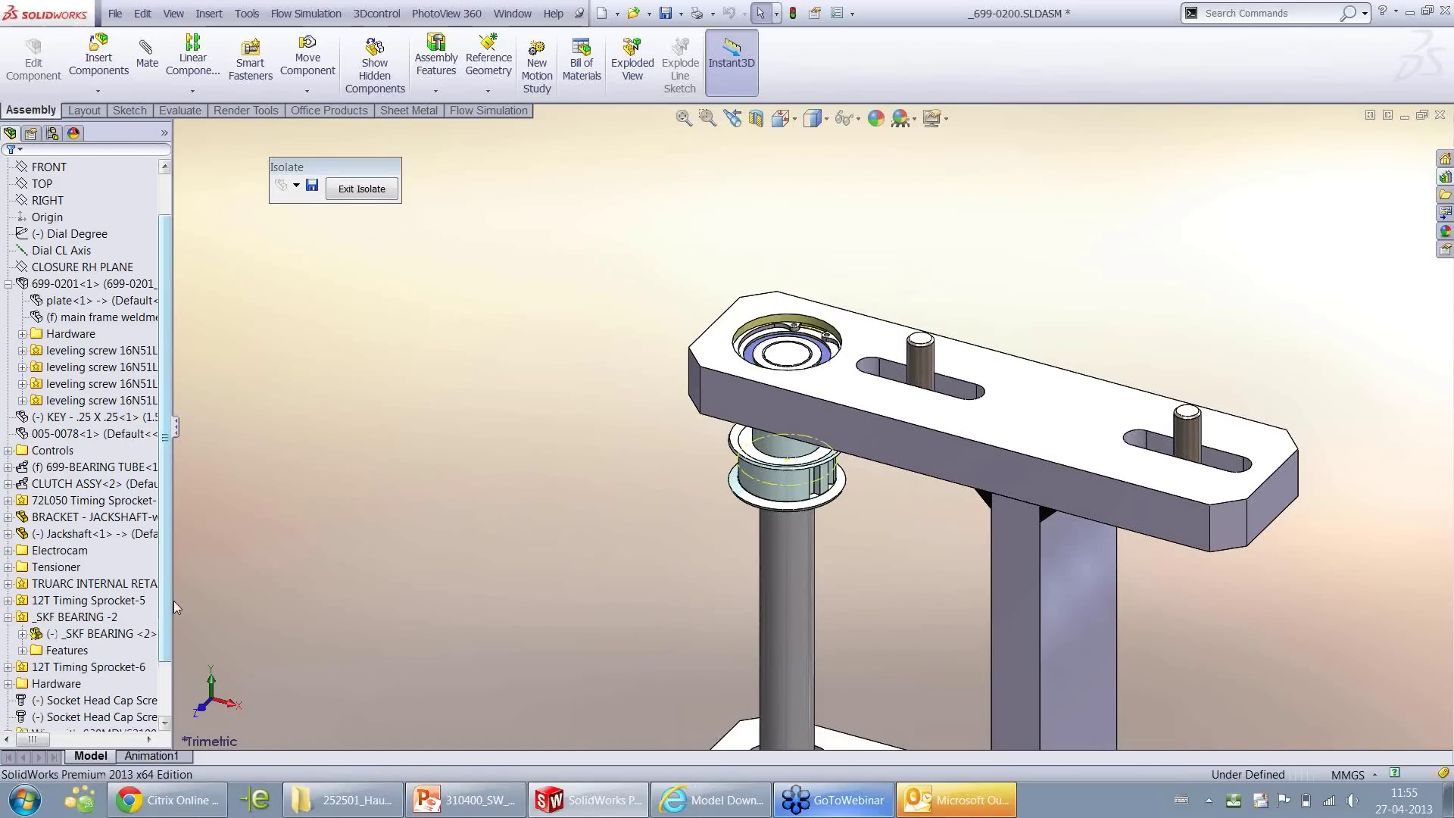
Widen the feature tree and start editing the jackshaft bracket in the context of the assembly
{"action": "left_click_drag", "start_coordinate": [170, 601], "coordinate": [205, 603]}
{"action": "key", "text": "f"}
{"action": "middle_click_drag", "start_coordinate": [765, 457], "coordinate": [788, 347]}
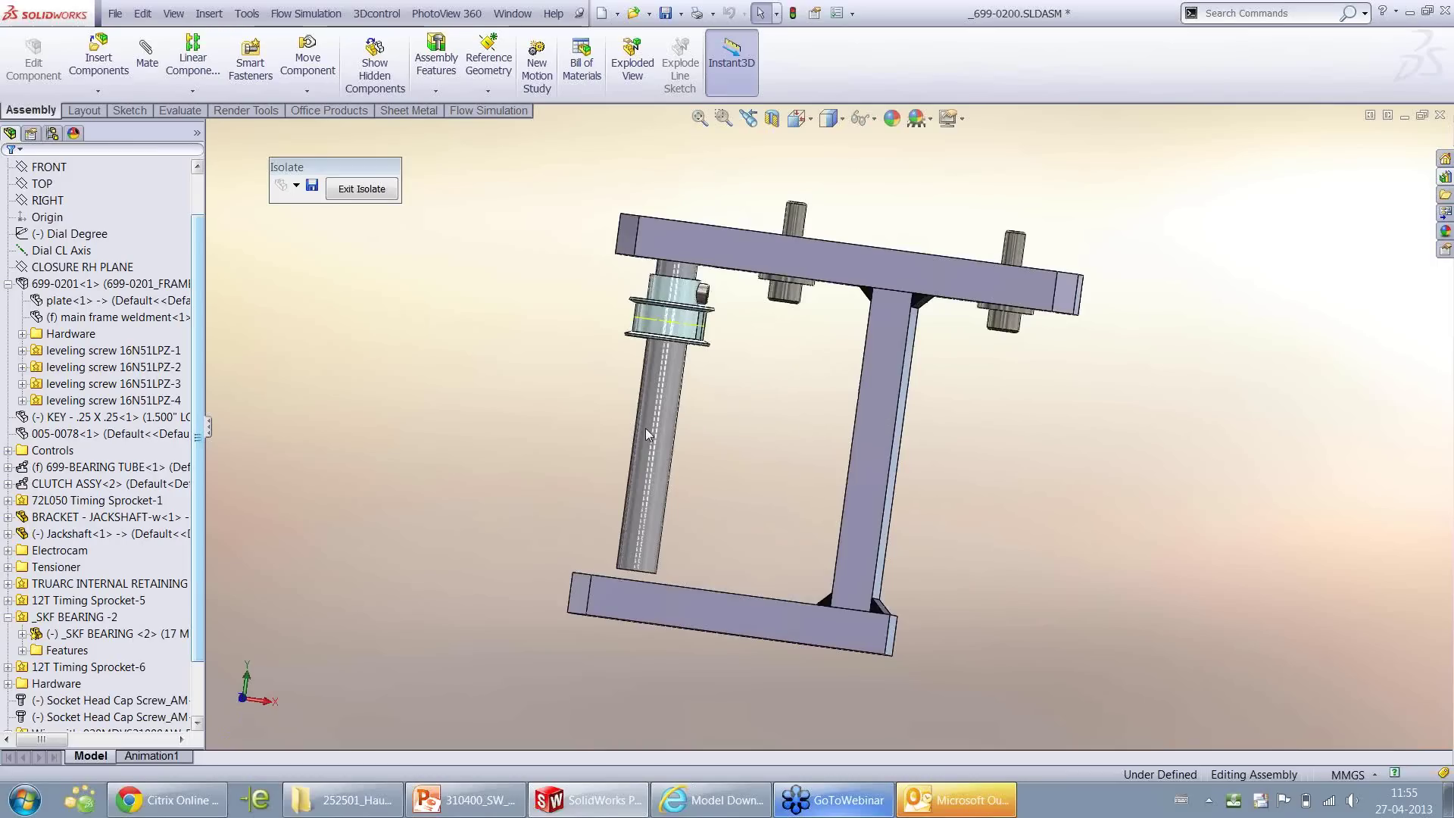
{"action": "left_click", "coordinate": [879, 389]}
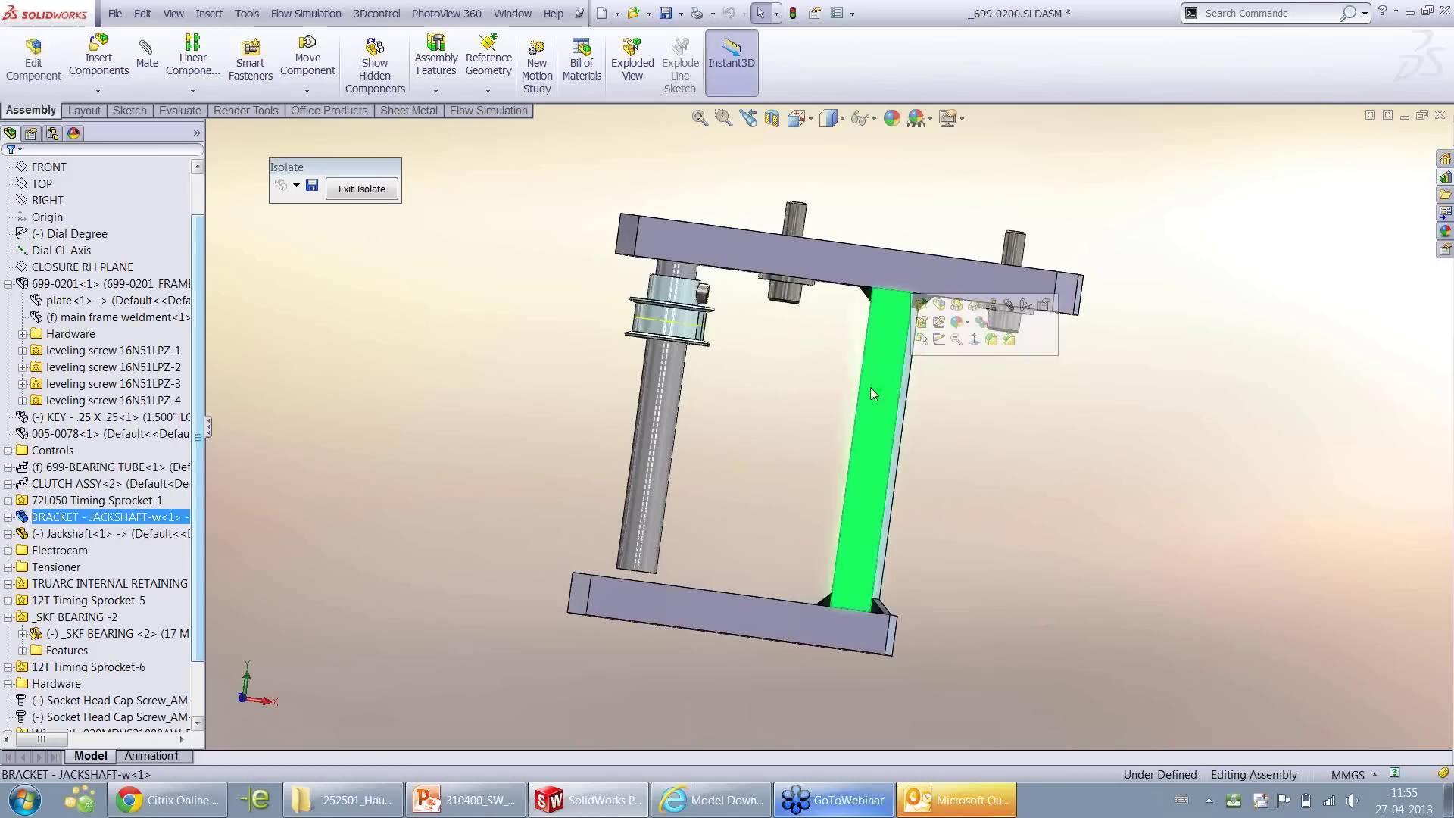
{"action": "left_click", "coordinate": [940, 299]}
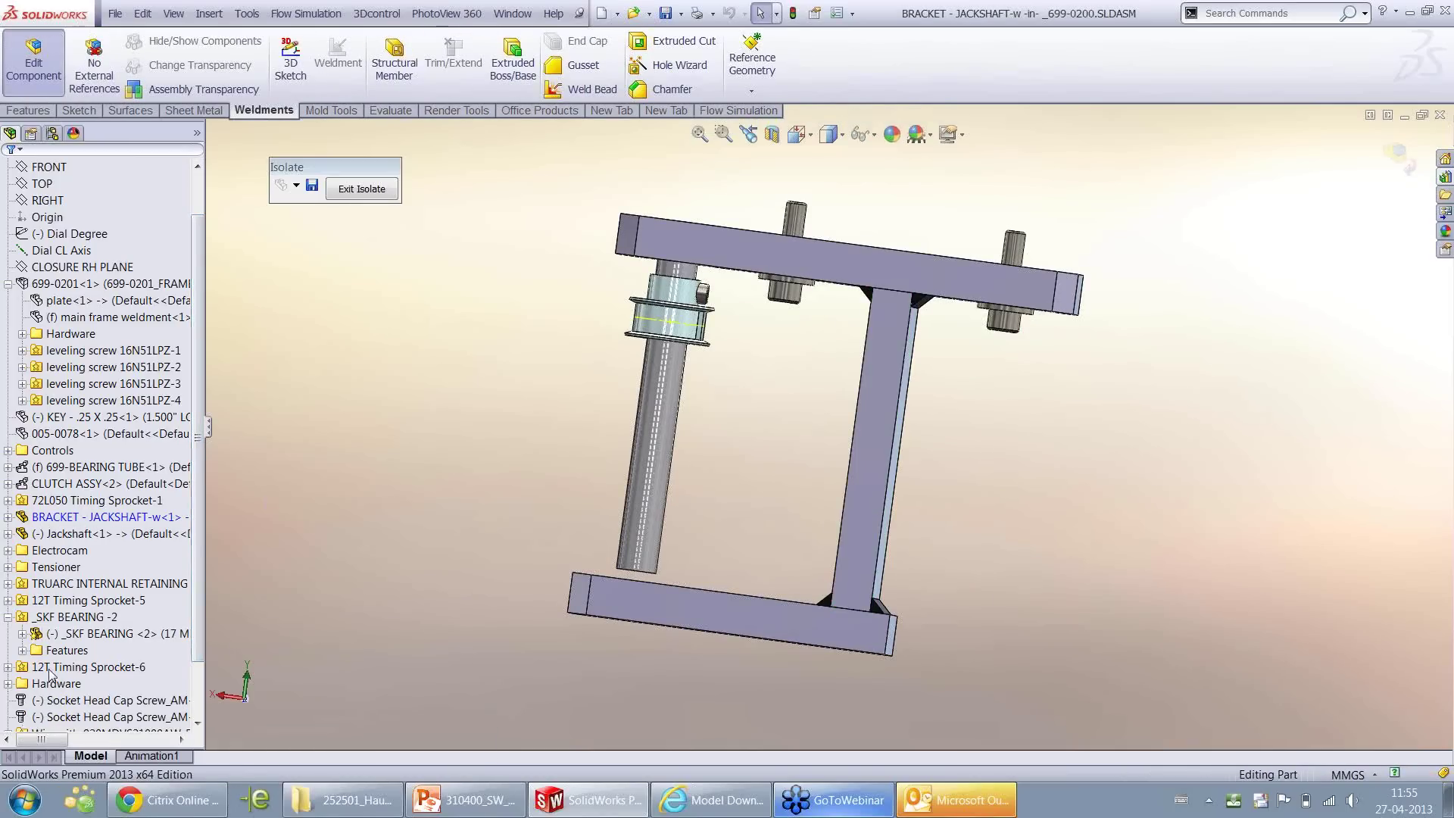
Open Sketch1 of the jackshaft bracket's Extrude1 feature for editing
{"action": "left_click", "coordinate": [18, 518]}
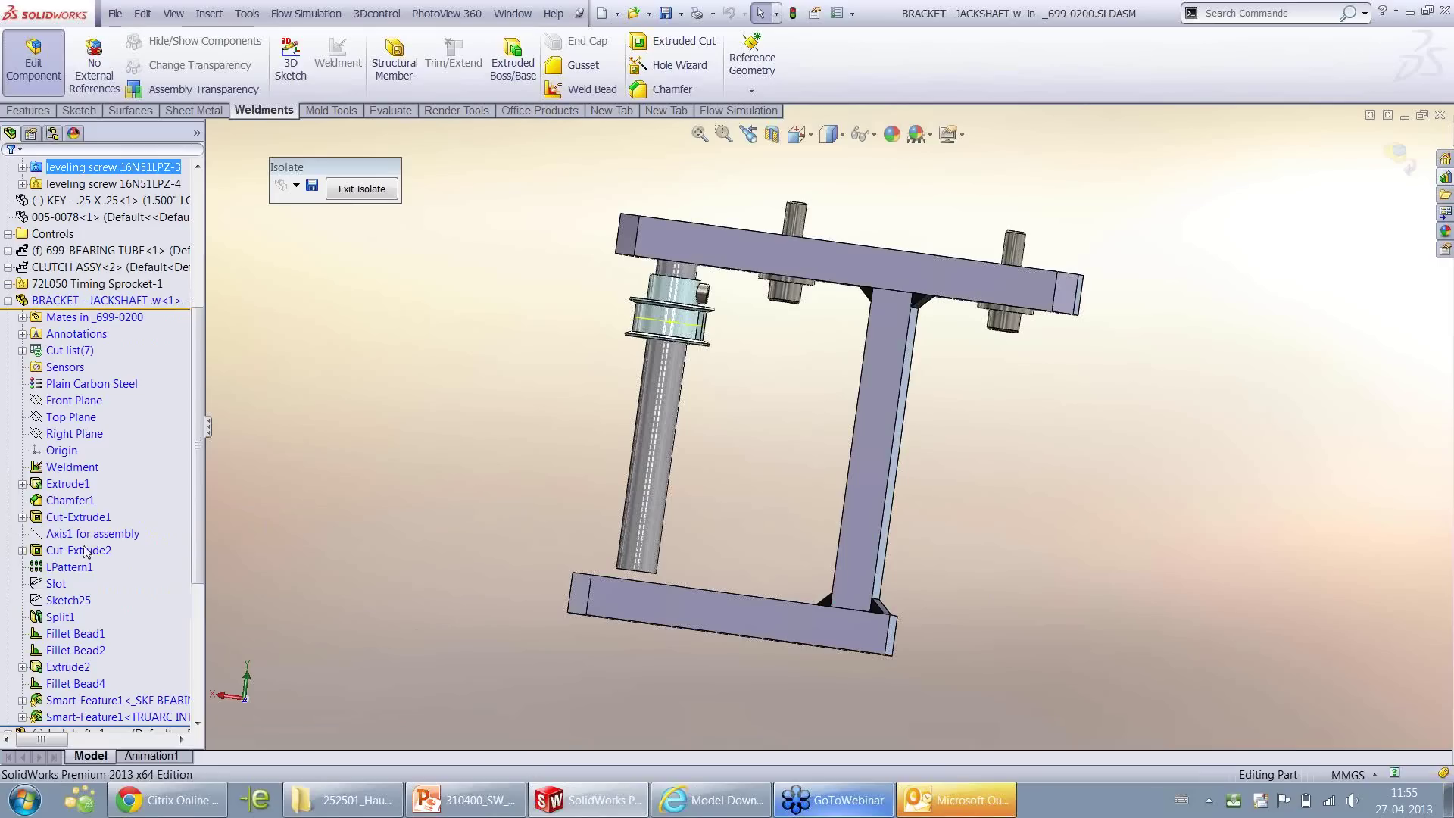
{"action": "left_click", "coordinate": [23, 483]}
{"action": "left_click", "coordinate": [79, 499]}
{"action": "left_click", "coordinate": [87, 468]}
Add a driving dimension between the jackshaft's lower end and the bottom edge of the bracket profile
{"action": "right_click_drag", "start_coordinate": [439, 454], "coordinate": [448, 418]}
{"action": "left_click", "coordinate": [643, 572]}
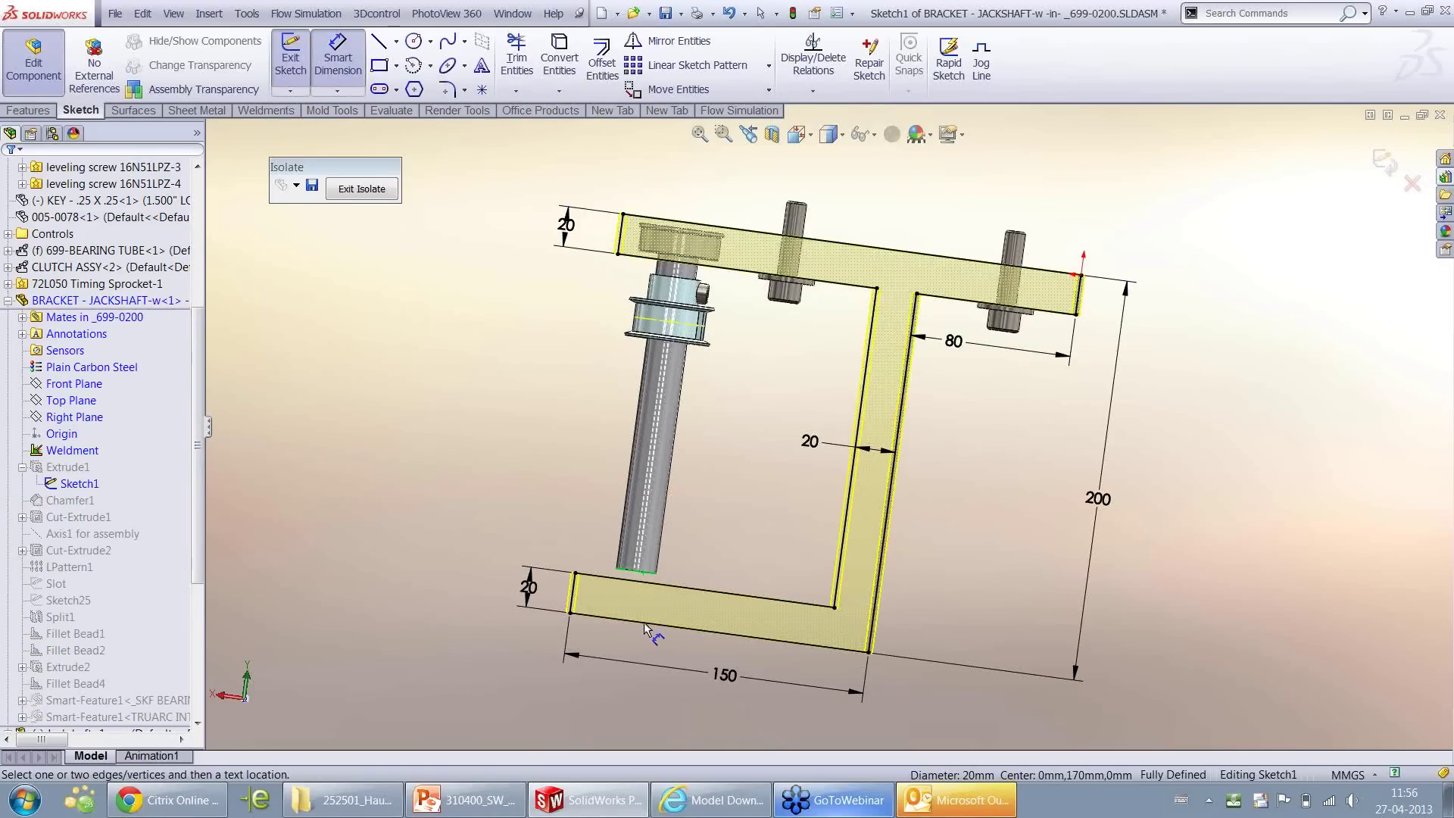
{"action": "left_click", "coordinate": [572, 598]}
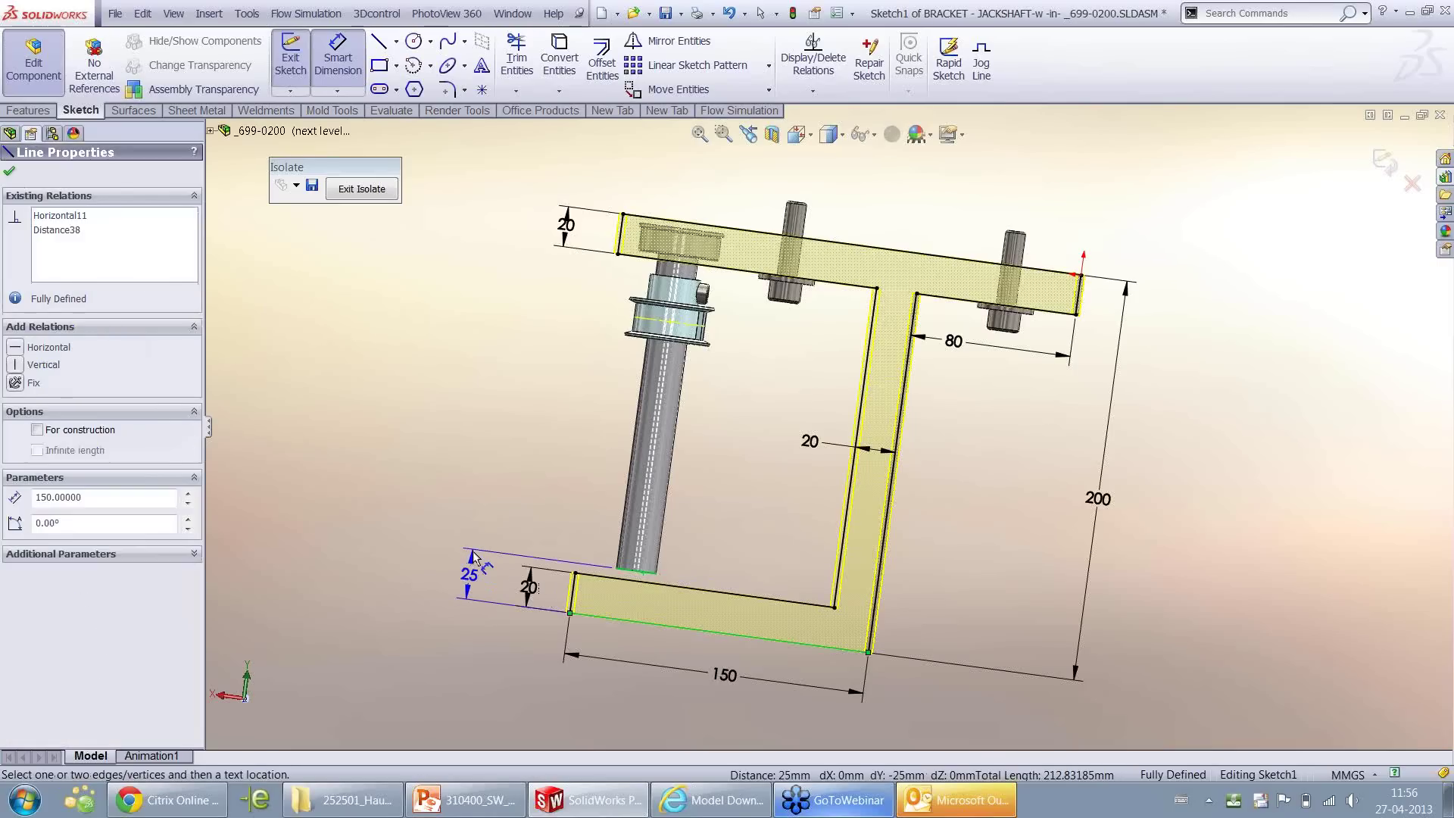
{"action": "left_click", "coordinate": [472, 557]}
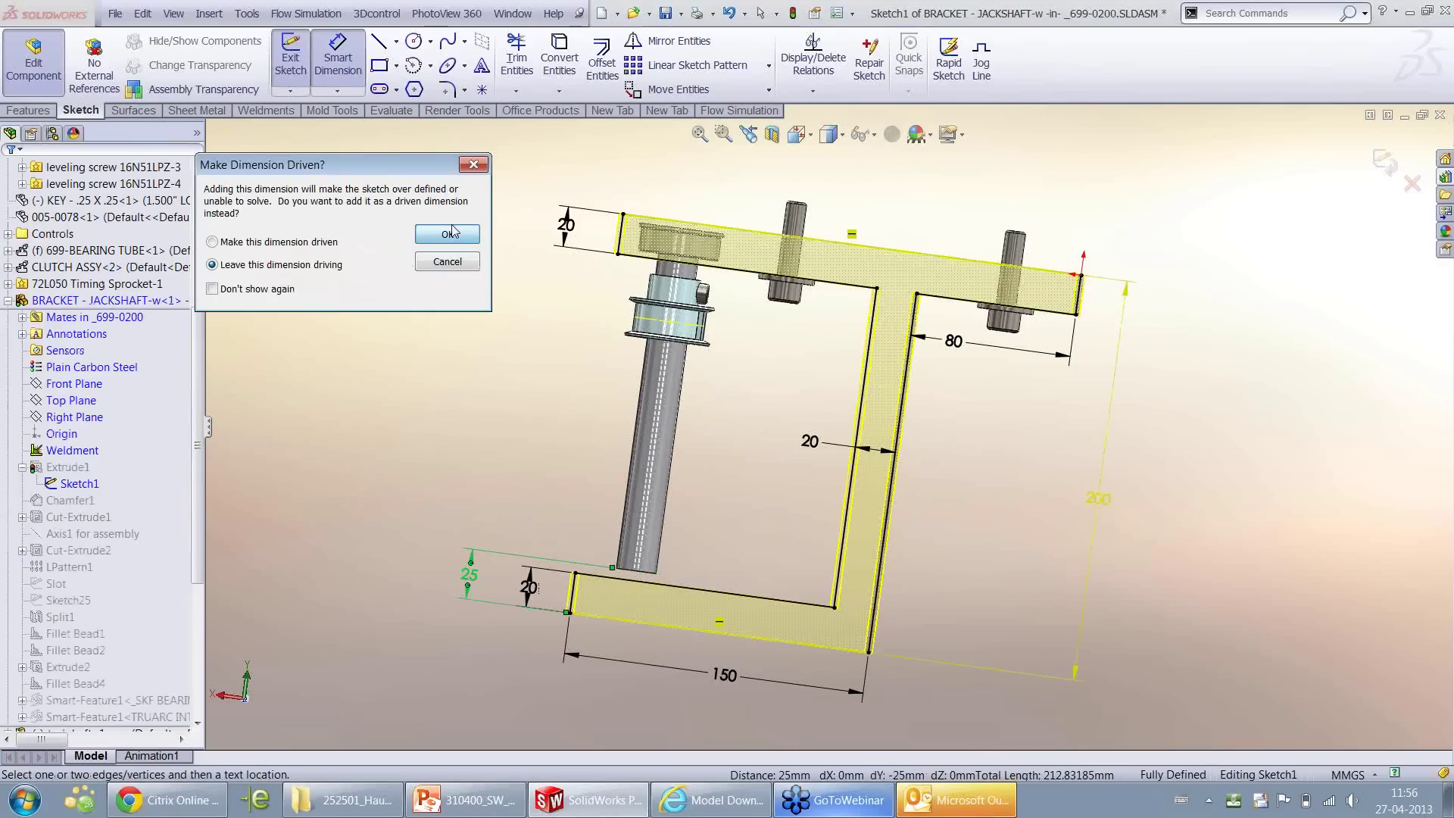
{"action": "left_click", "coordinate": [448, 233]}
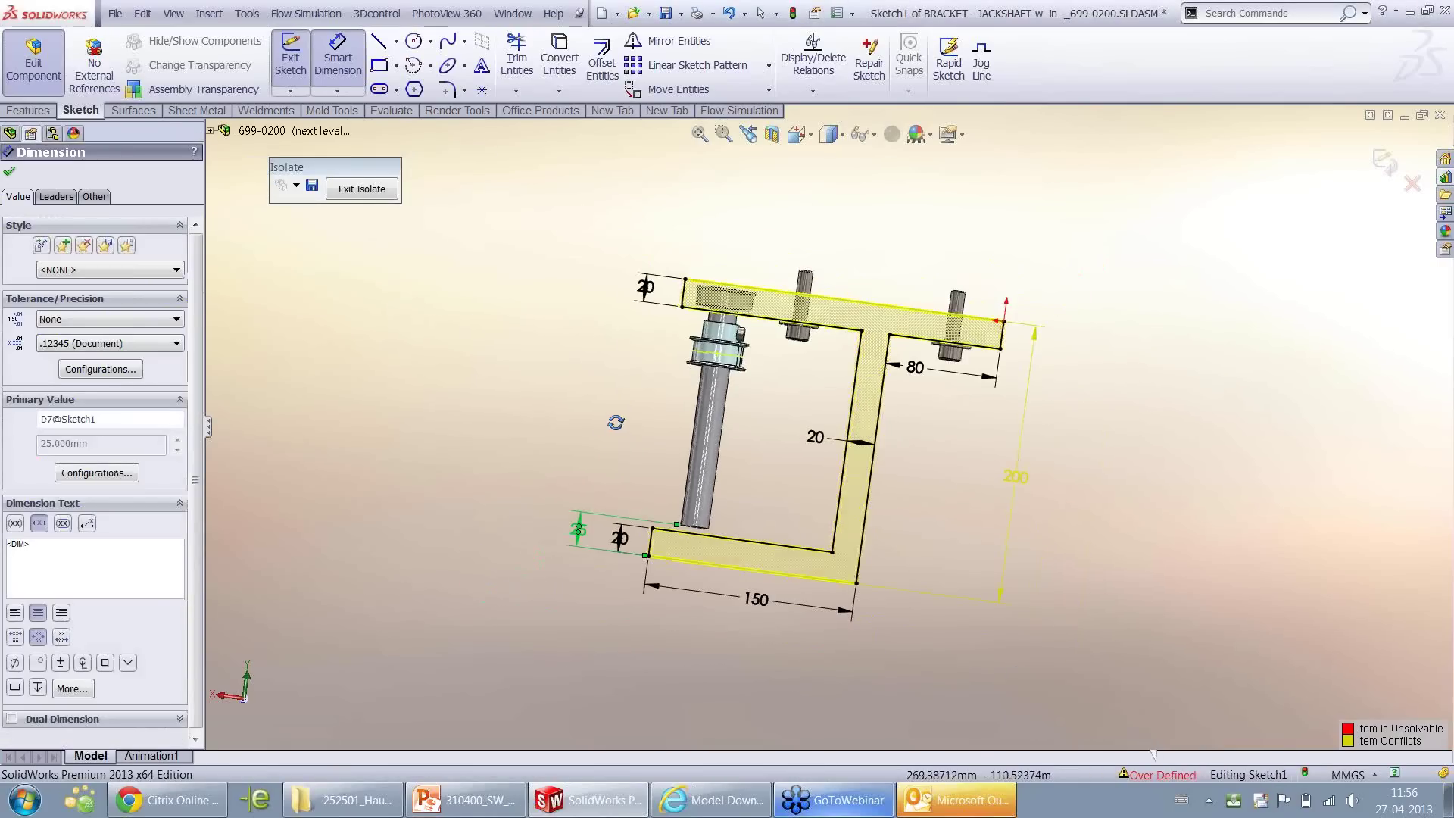
{"action": "key", "text": "Escape"}
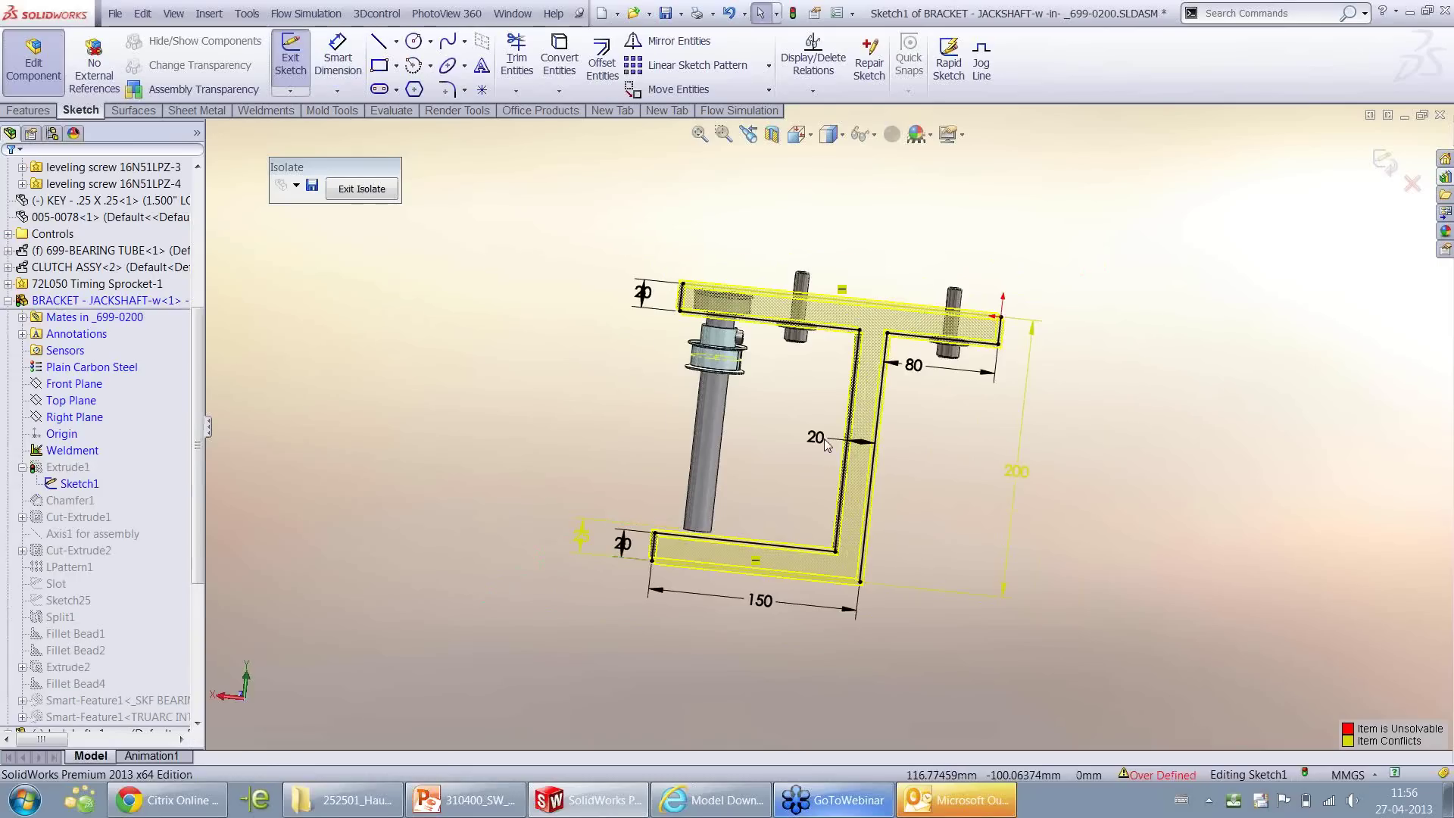
{"action": "scroll", "coordinate": [827, 445], "scroll_direction": "down", "scroll_amount": 2}
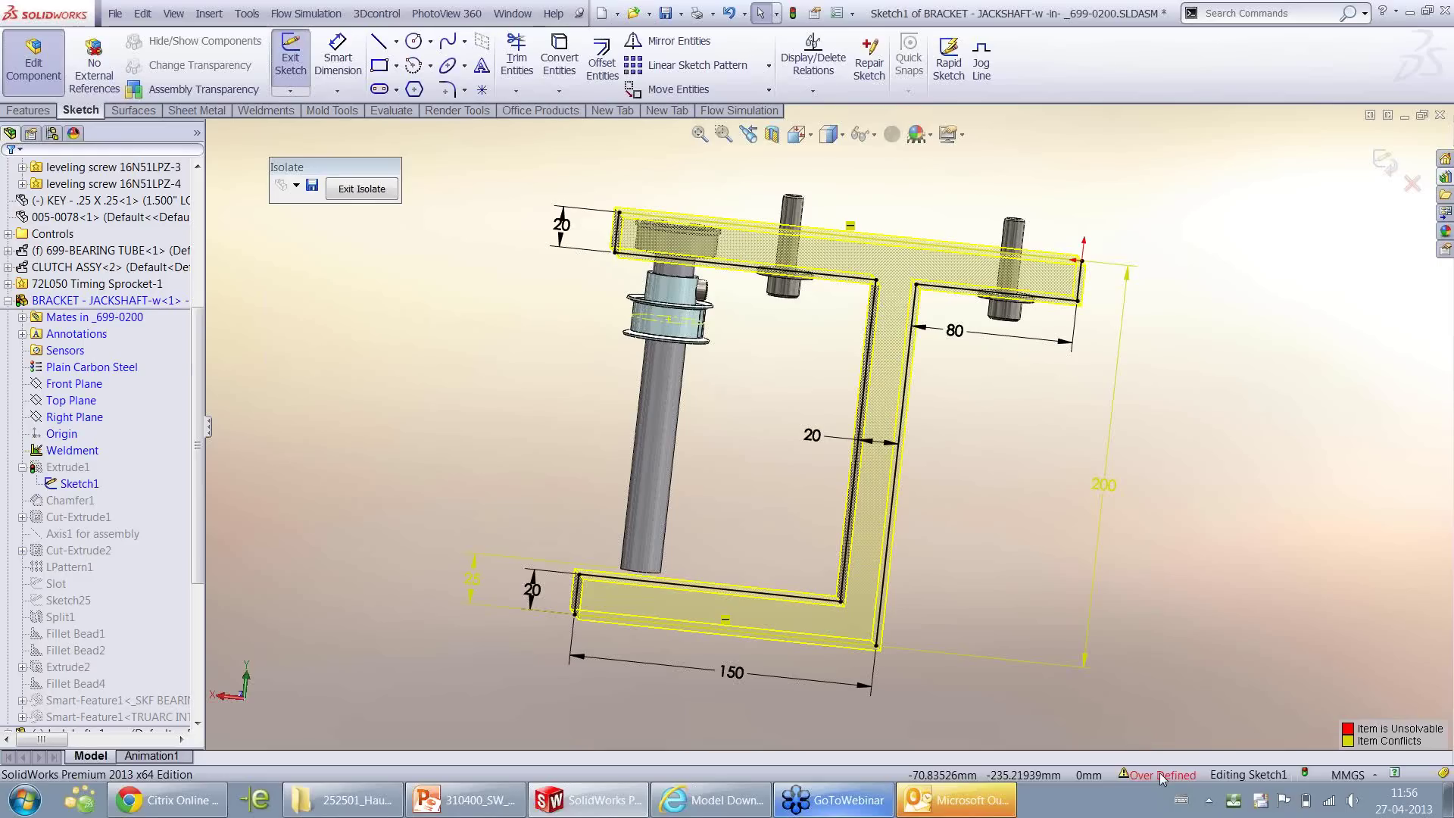
Diagnose the over-defined bracket sketch and accept the solution that deletes the 200 mm overall height dimension
{"action": "left_click", "coordinate": [1160, 772]}
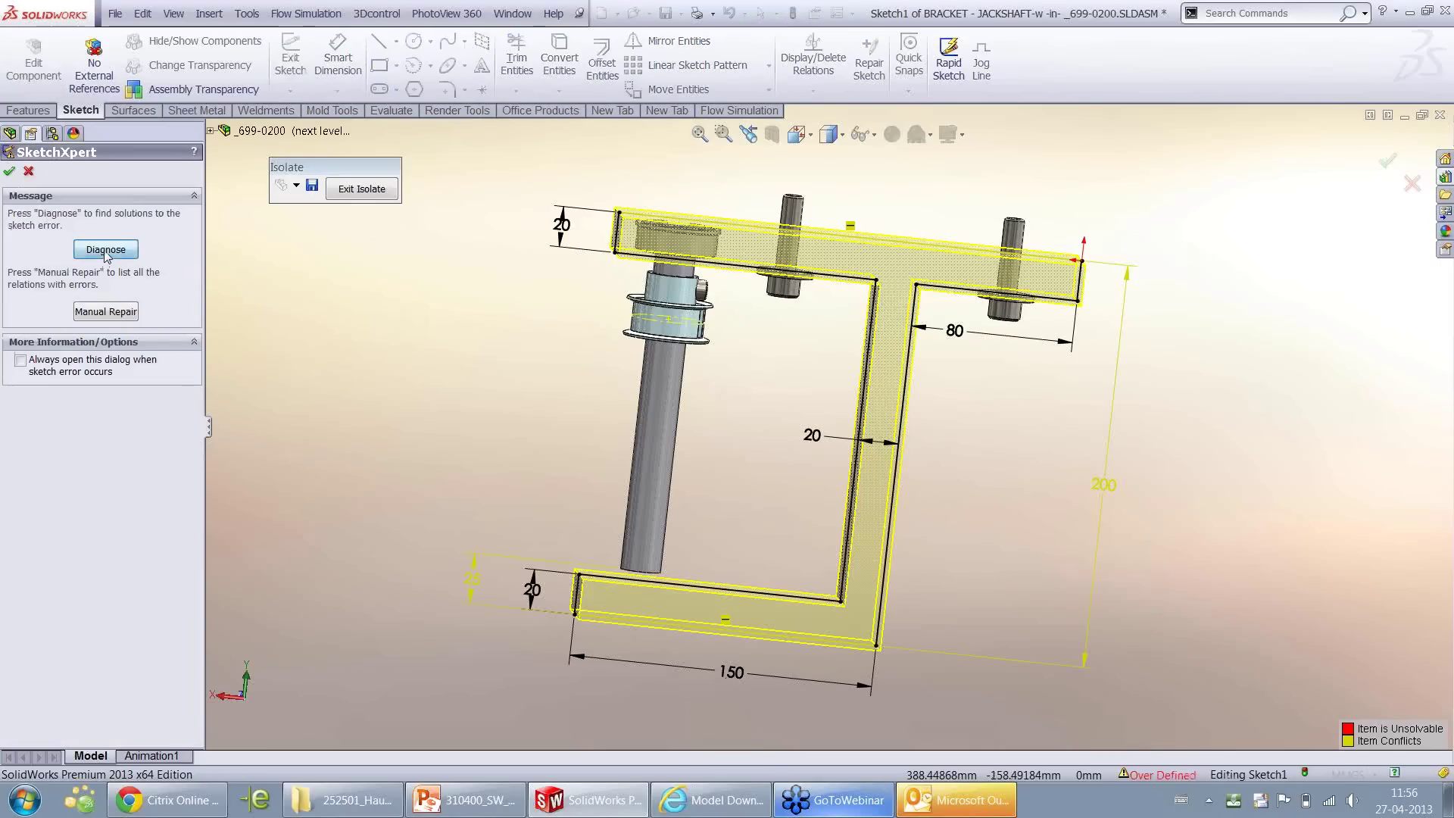
{"action": "left_click", "coordinate": [106, 252]}
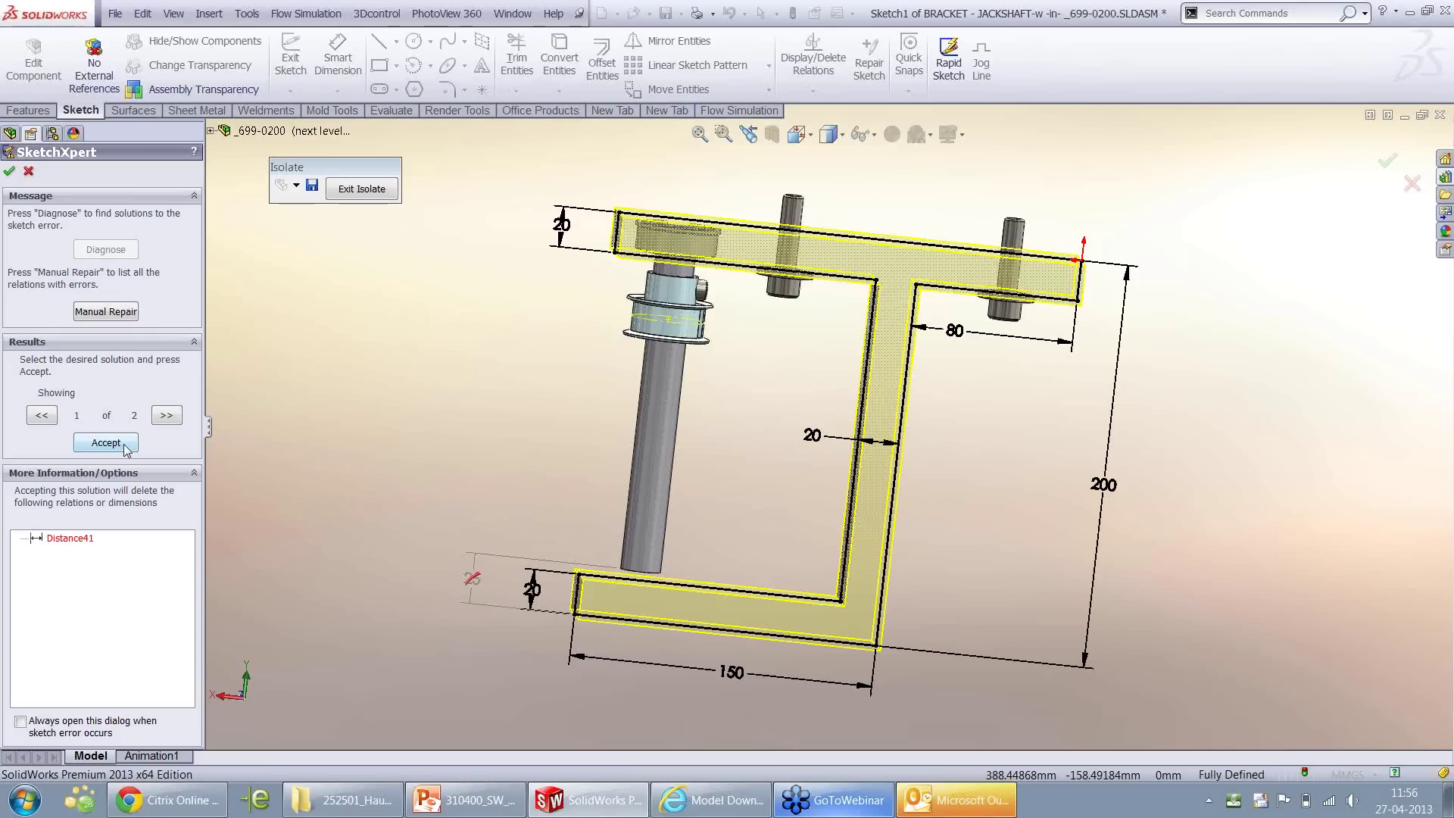
{"action": "left_click", "coordinate": [173, 419]}
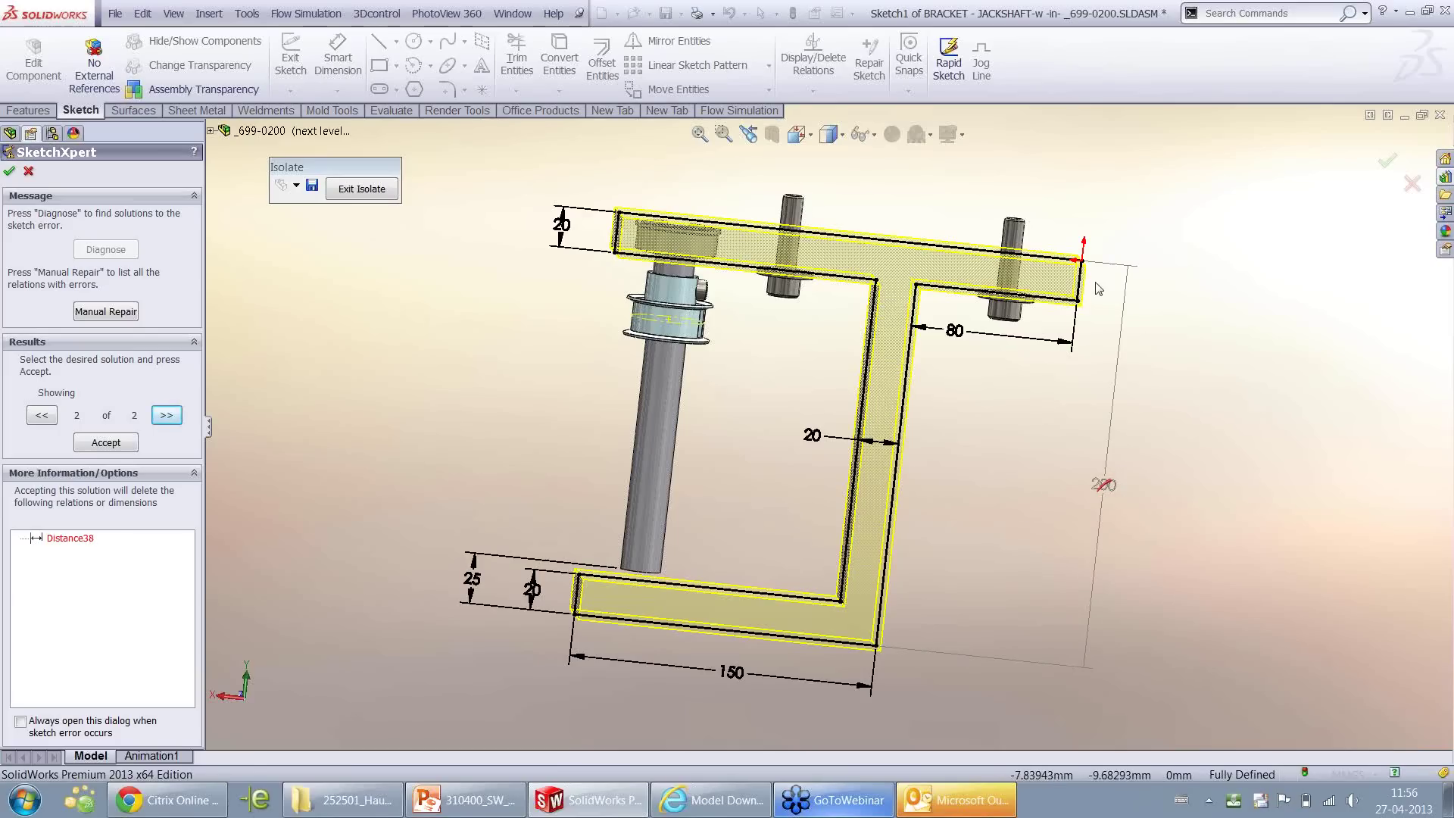
{"action": "left_click", "coordinate": [98, 443]}
{"action": "left_click", "coordinate": [11, 172]}
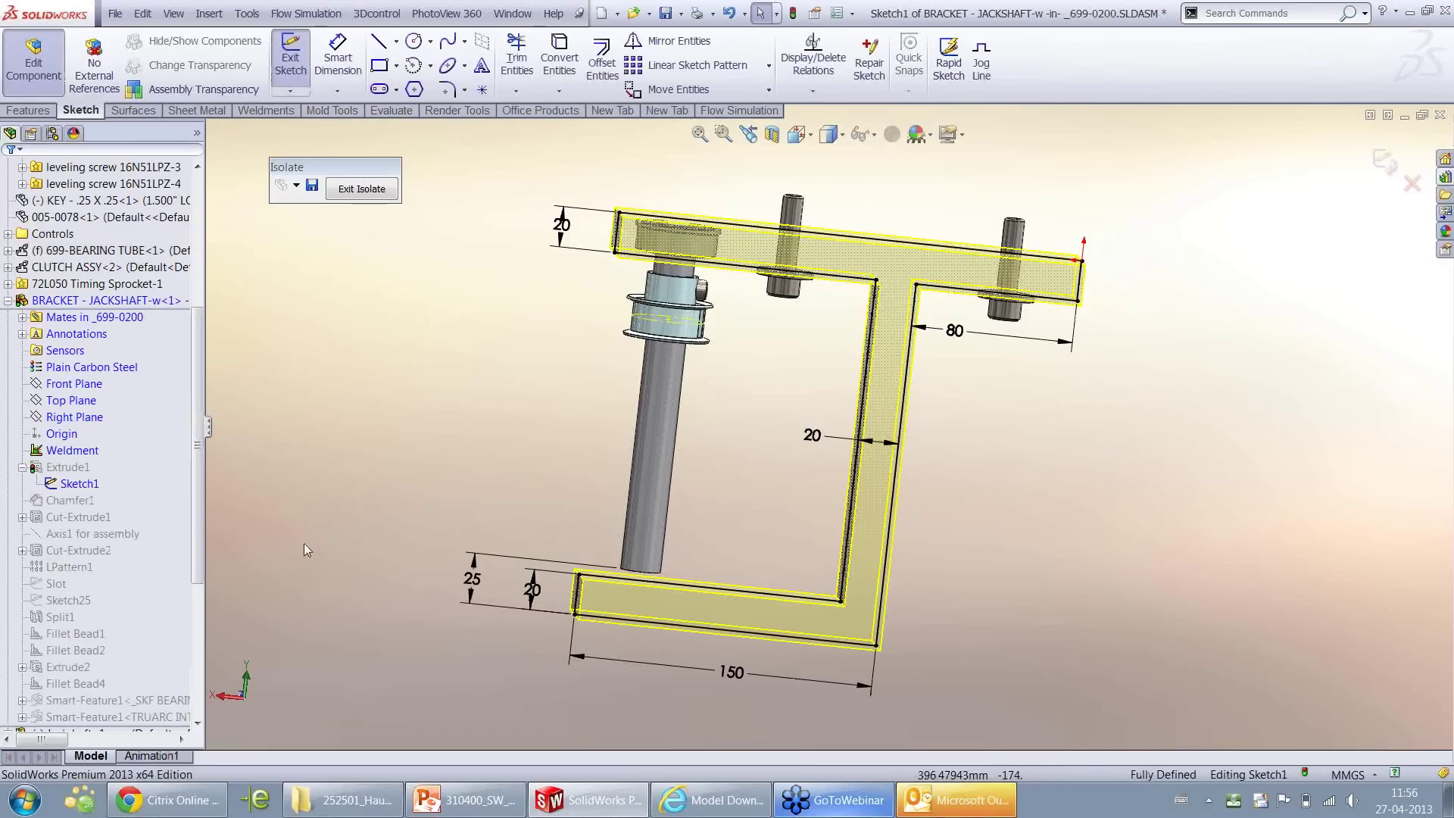
Set the dimension between the jackshaft's lower end and the bracket's bottom edge to 5 mm, rebuild and return to editing the assembly
{"action": "double_click", "coordinate": [470, 579]}
{"action": "type", "text": "5"}
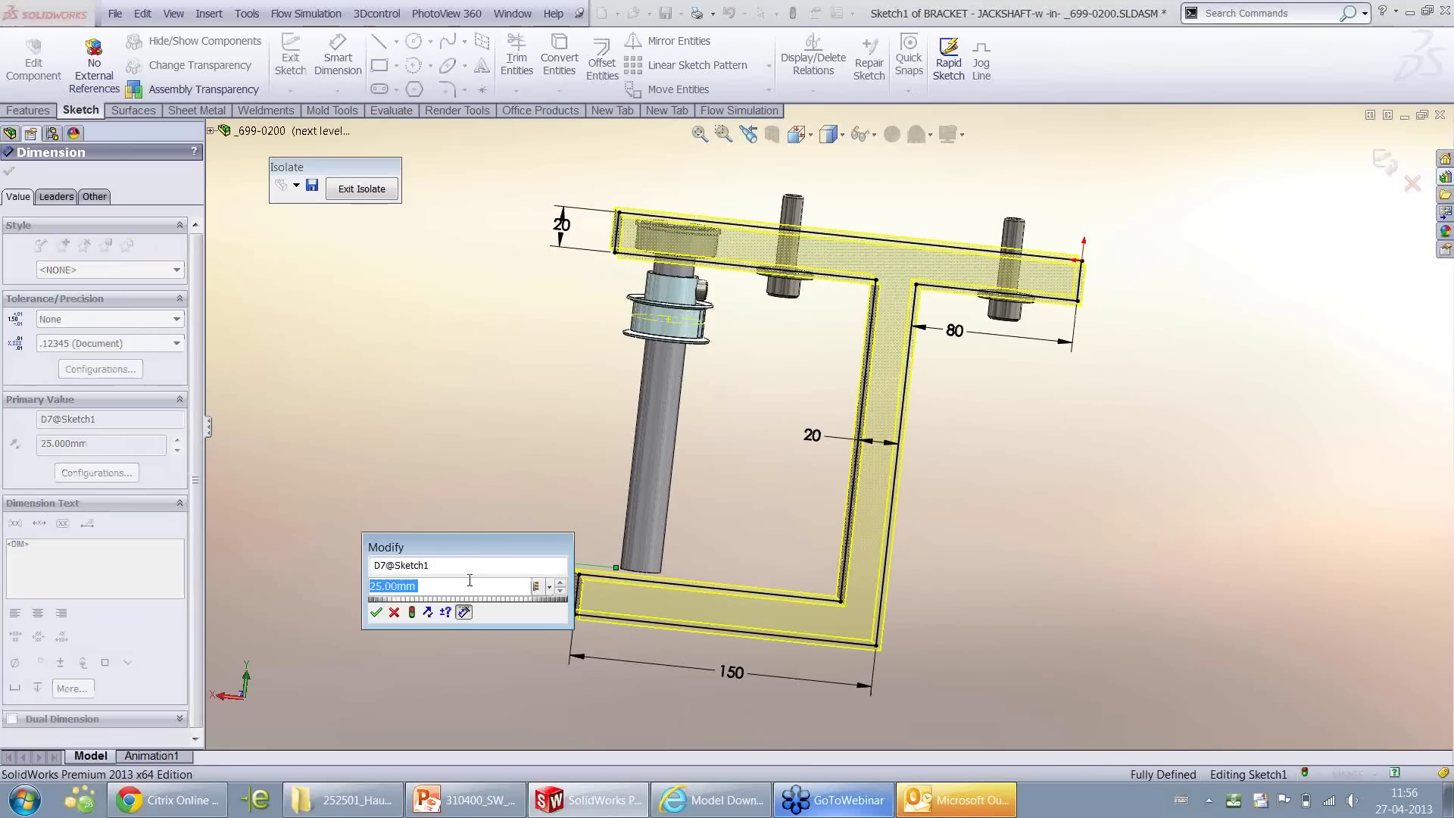
{"action": "key", "text": "Return"}
{"action": "key", "text": "Return"}
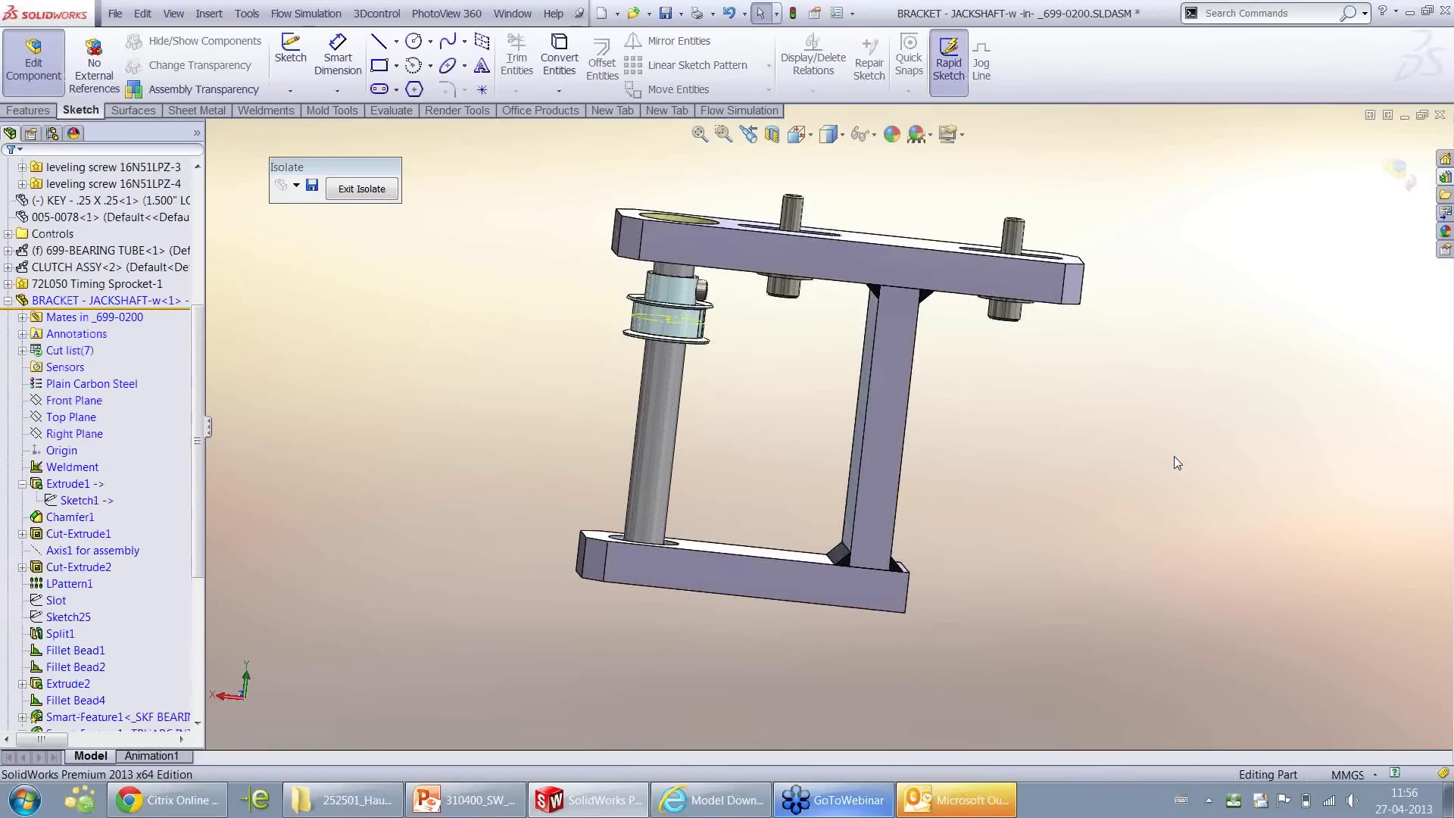
{"action": "right_click_drag", "start_coordinate": [1125, 501], "coordinate": [1276, 363]}
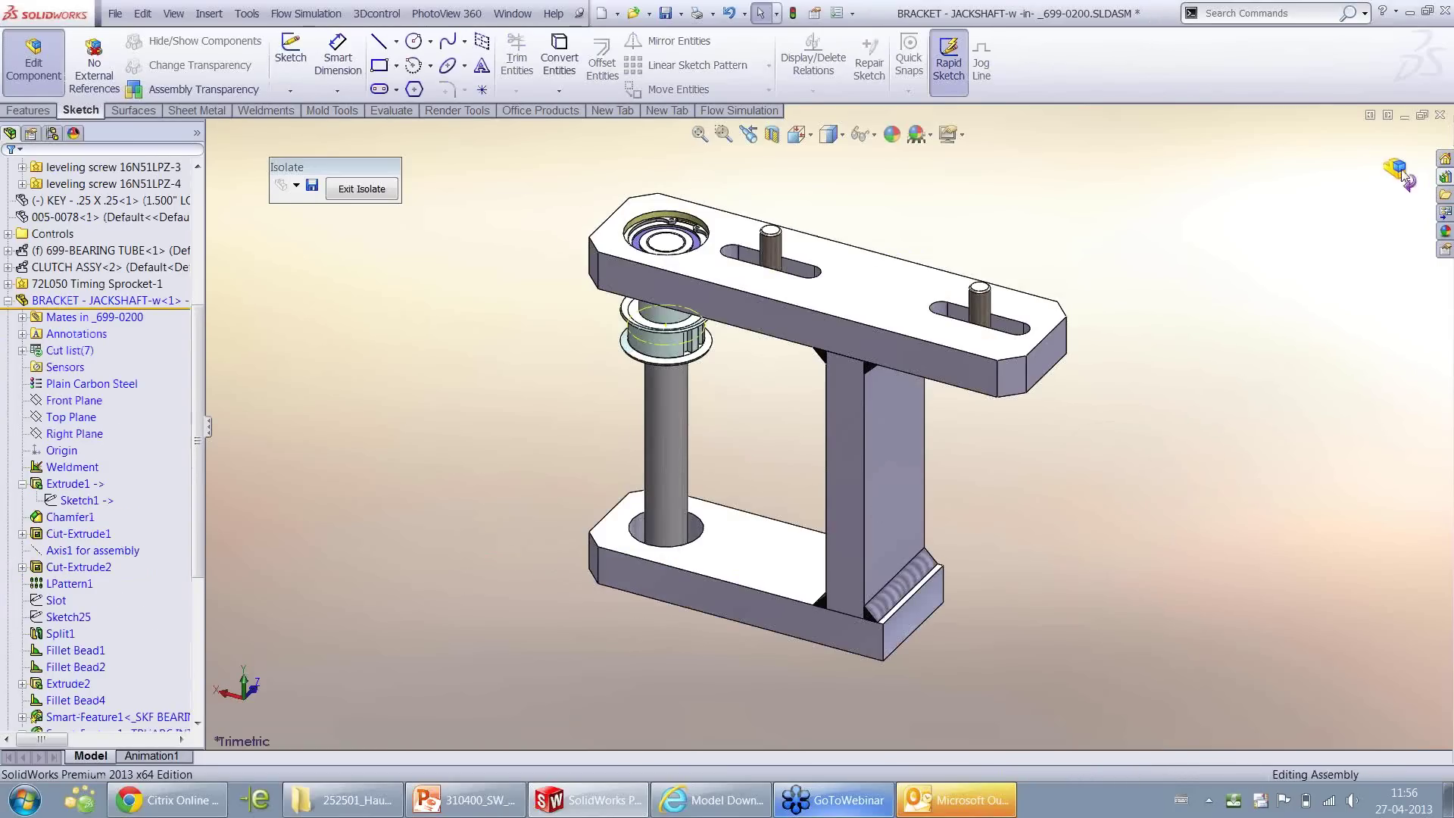
{"action": "left_click", "coordinate": [1398, 167]}
Insert one _SKF BEARING from the design library onto the jackshaft between the bracket's two arms
{"action": "middle_click_drag", "start_coordinate": [802, 408], "coordinate": [829, 356]}
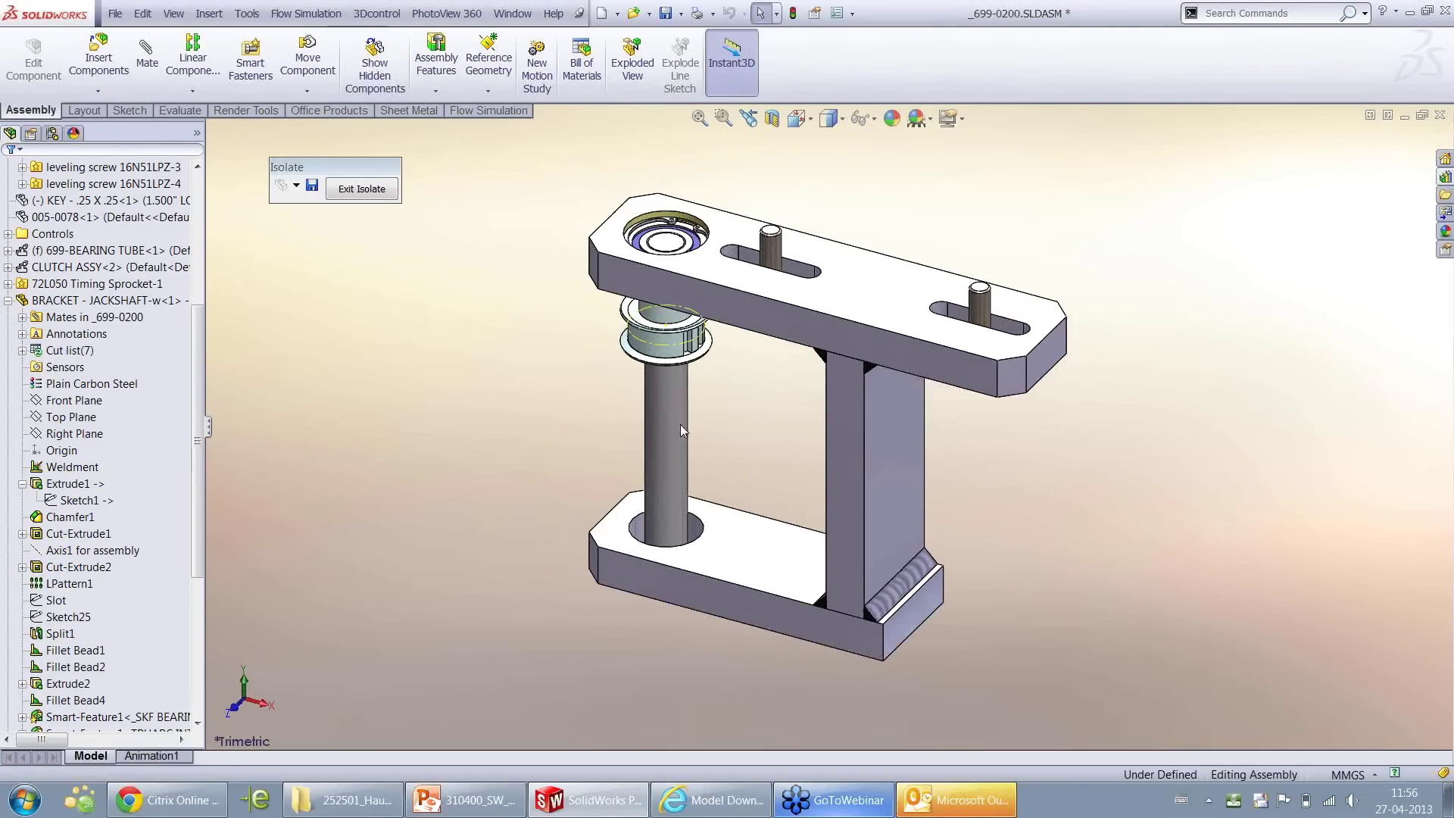
{"action": "scroll", "coordinate": [680, 430], "scroll_direction": "down", "scroll_amount": 2}
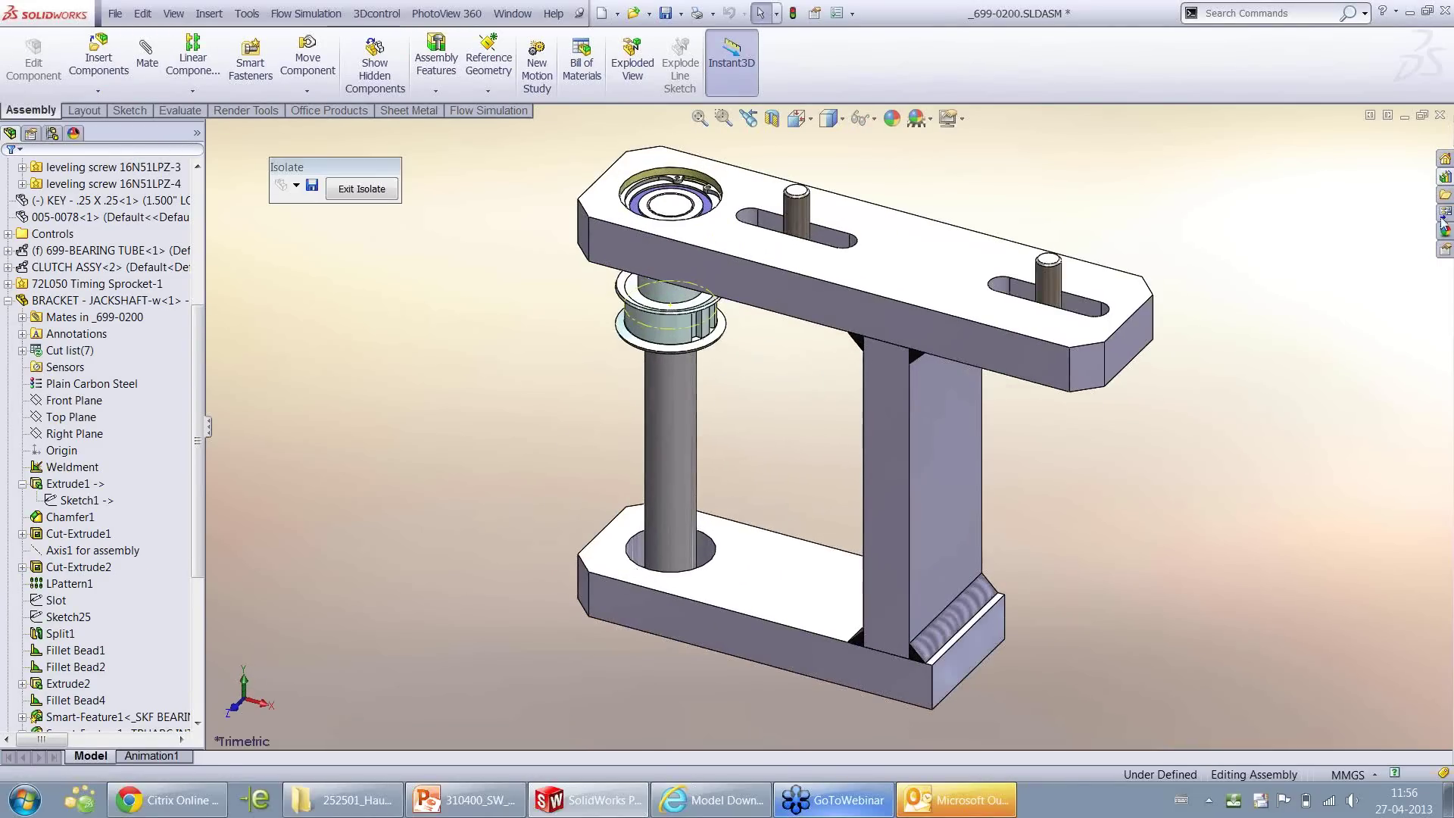
{"action": "left_click", "coordinate": [1446, 178]}
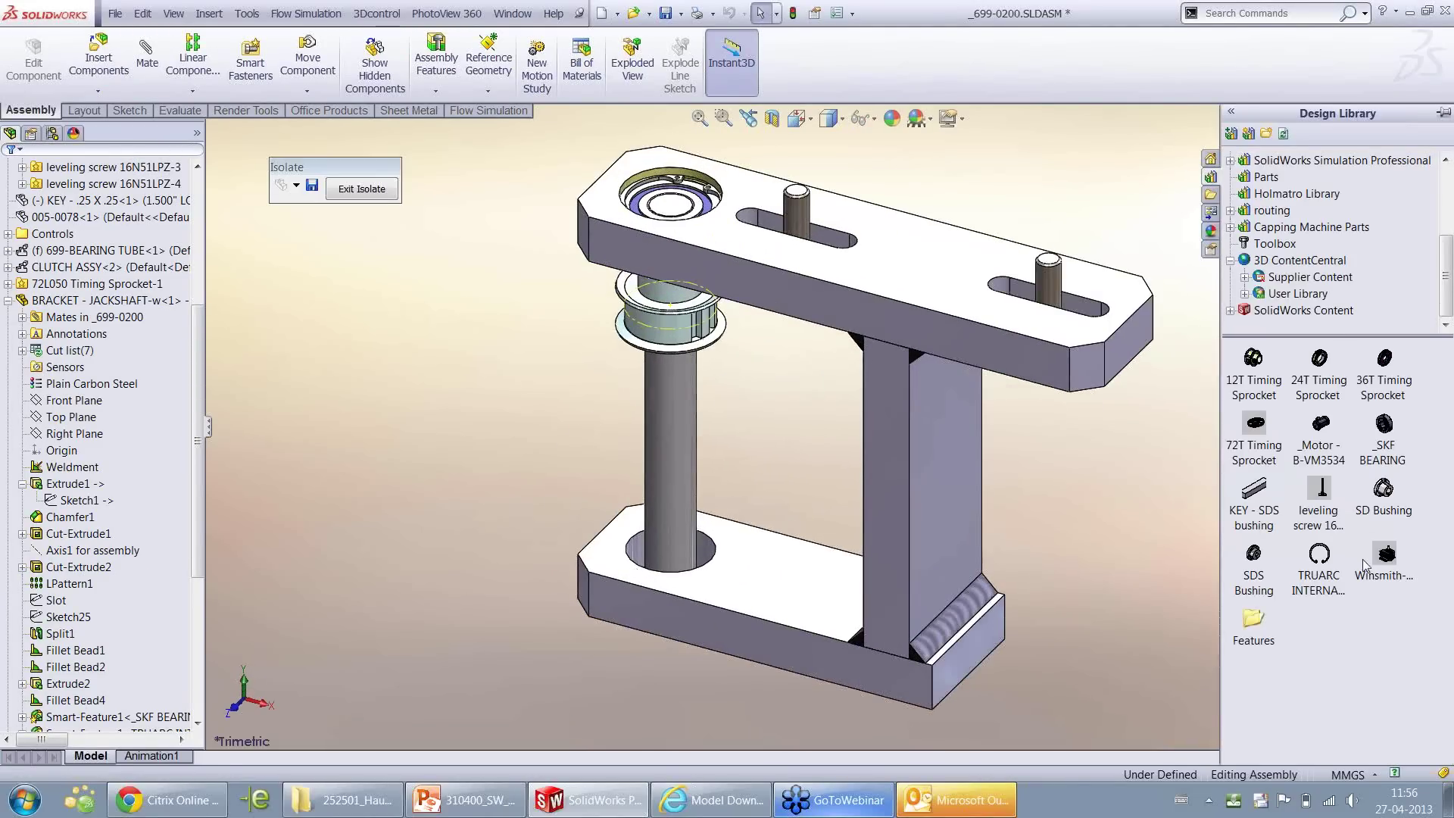
{"action": "mouse_move", "coordinate": [1388, 430]}
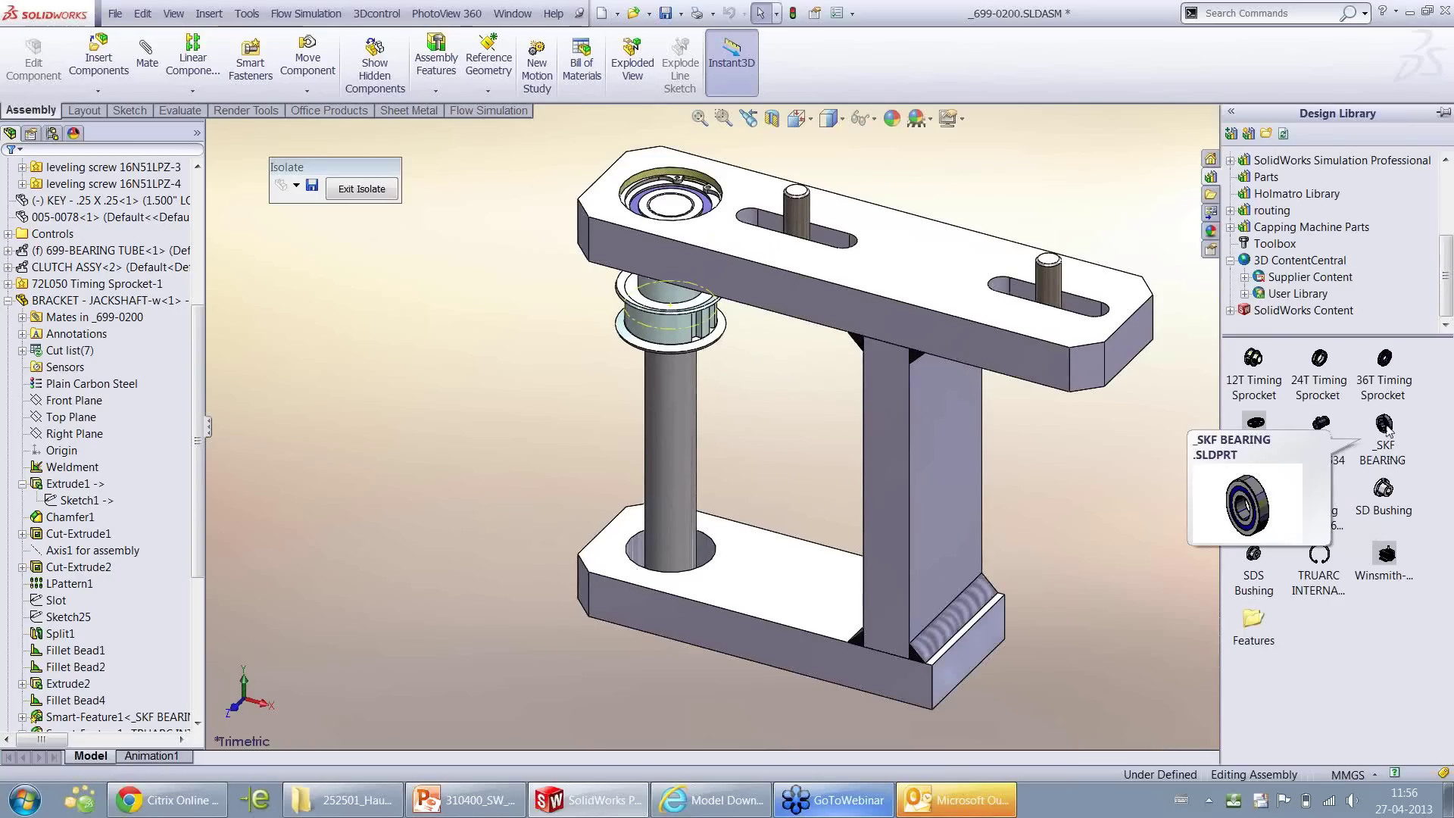
{"action": "left_click_drag", "start_coordinate": [1387, 428], "coordinate": [678, 405]}
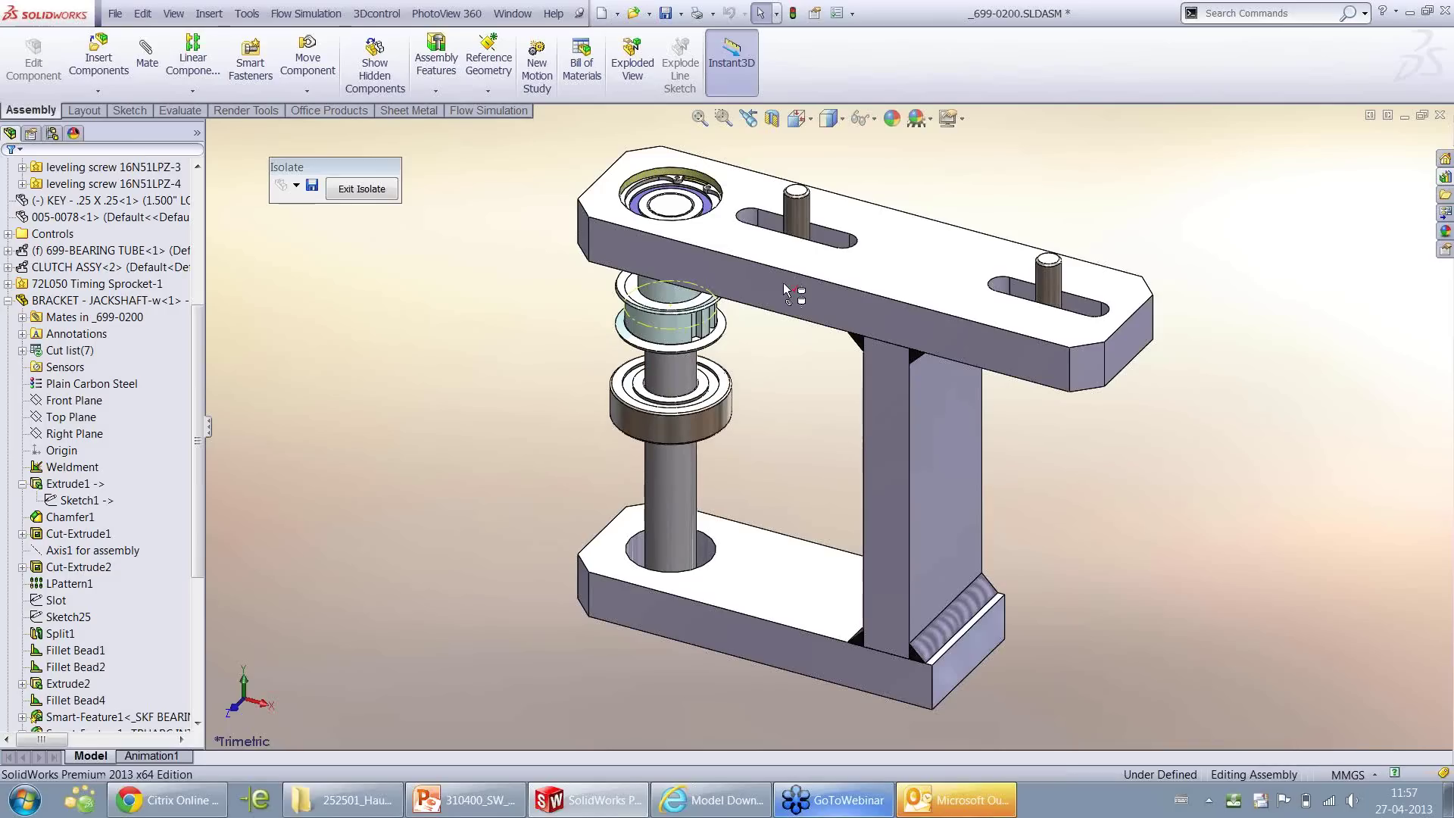
{"action": "left_click_drag", "start_coordinate": [797, 219], "coordinate": [675, 437]}
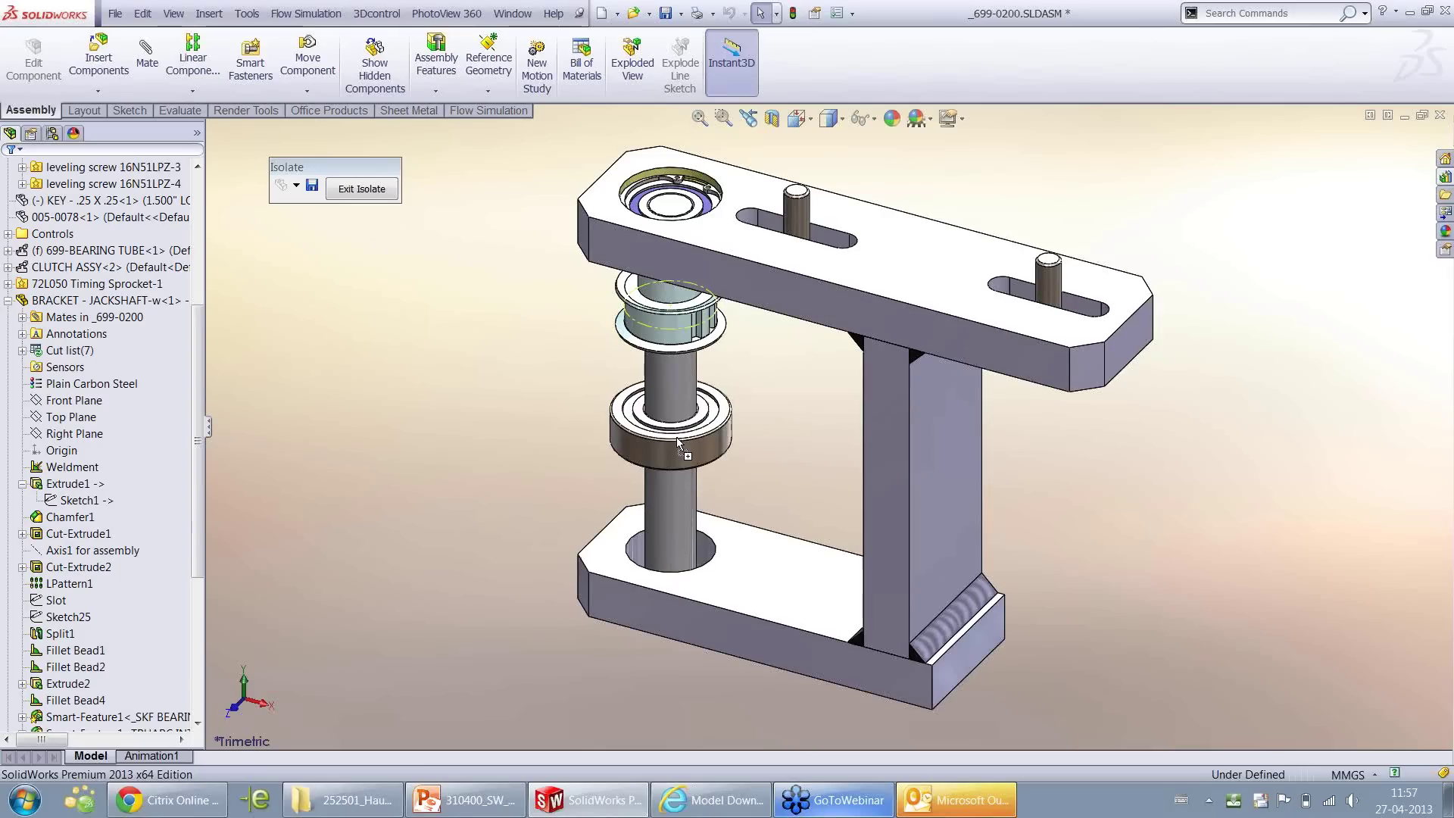
{"action": "left_click", "coordinate": [675, 438]}
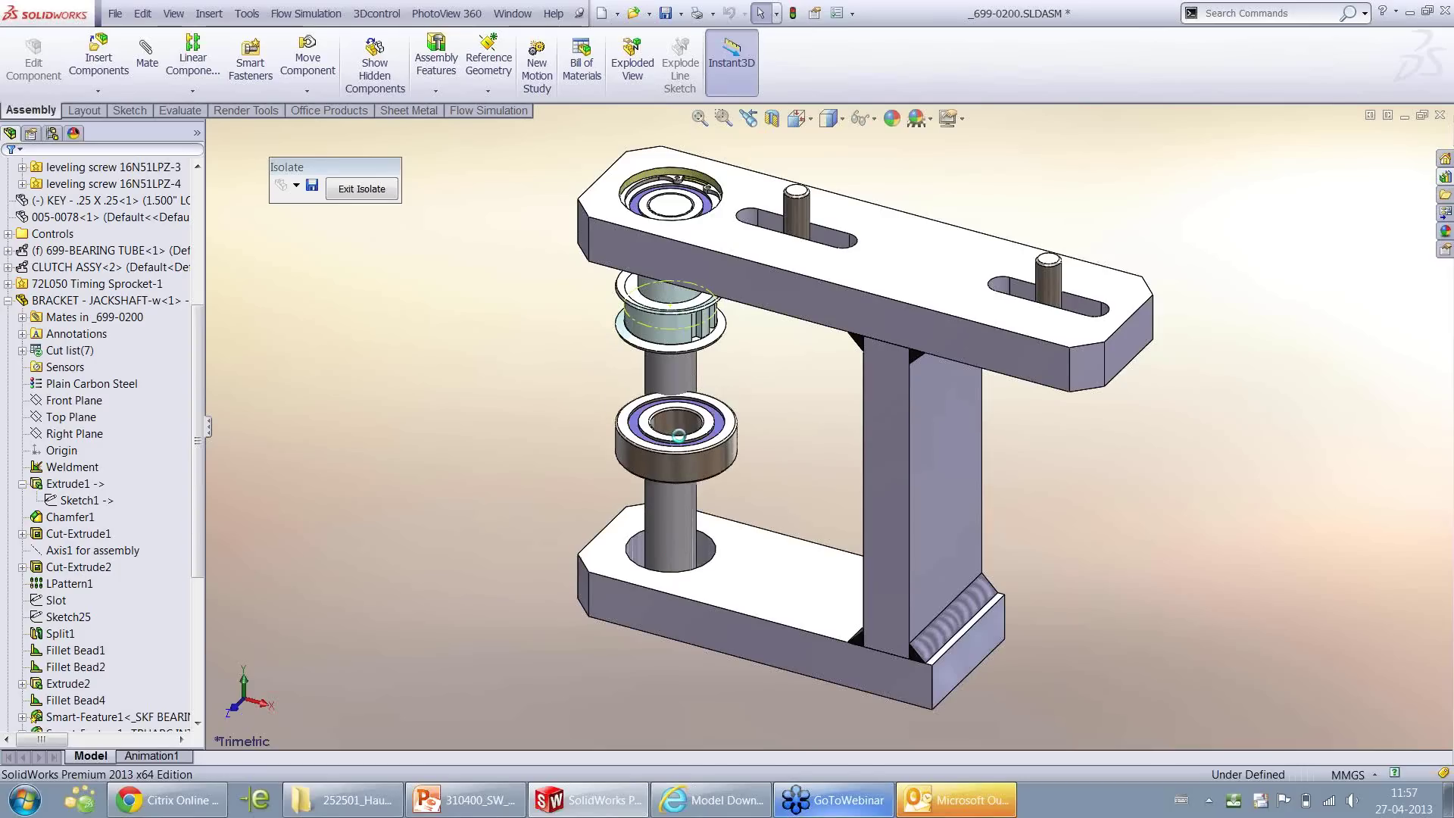
{"action": "left_click", "coordinate": [1403, 155]}
Switch the newly inserted bearing to its 17 MM configuration
{"action": "scroll", "coordinate": [771, 409], "scroll_direction": "down", "scroll_amount": 5}
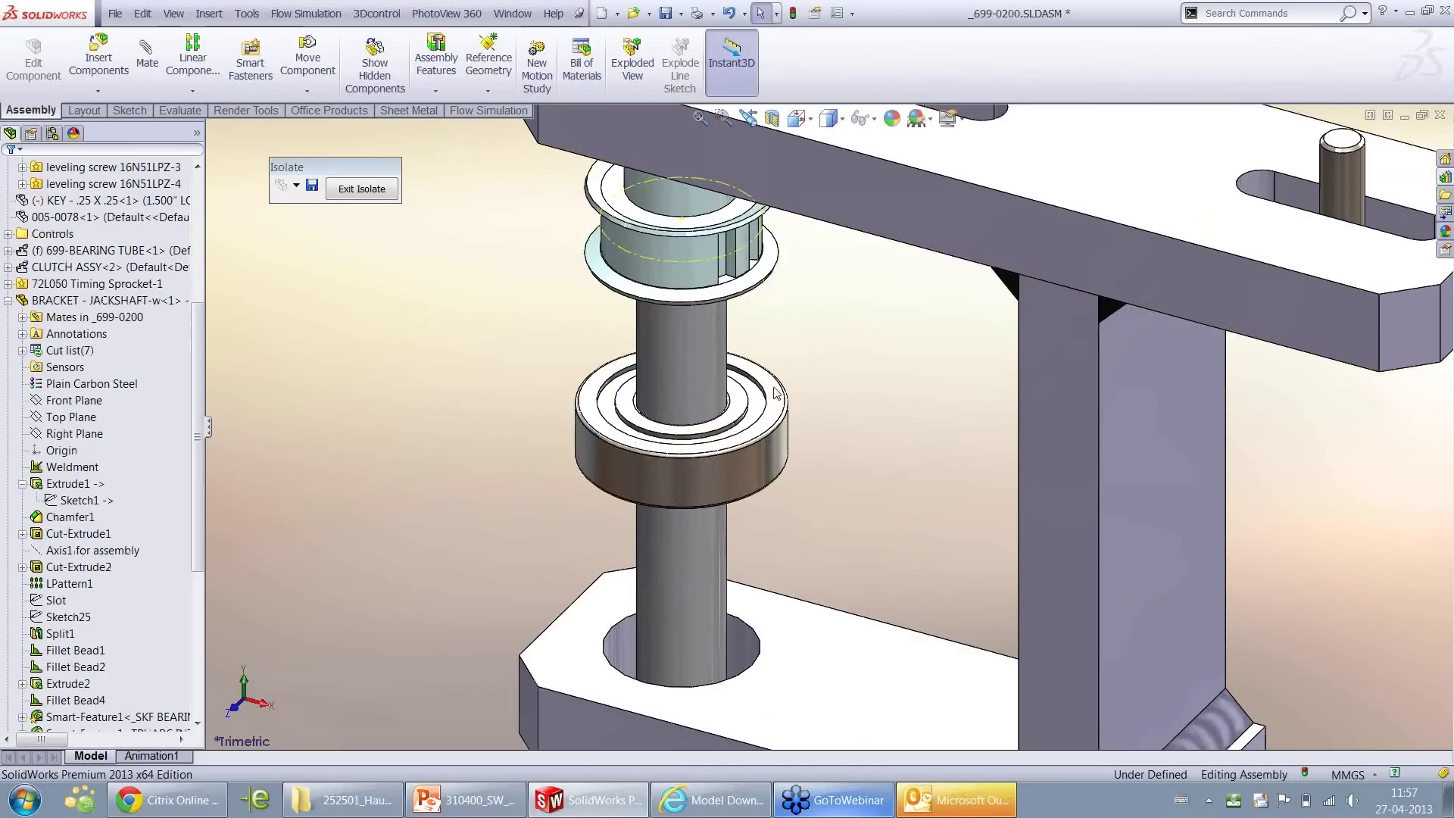
{"action": "scroll", "coordinate": [772, 381], "scroll_direction": "up", "scroll_amount": 4}
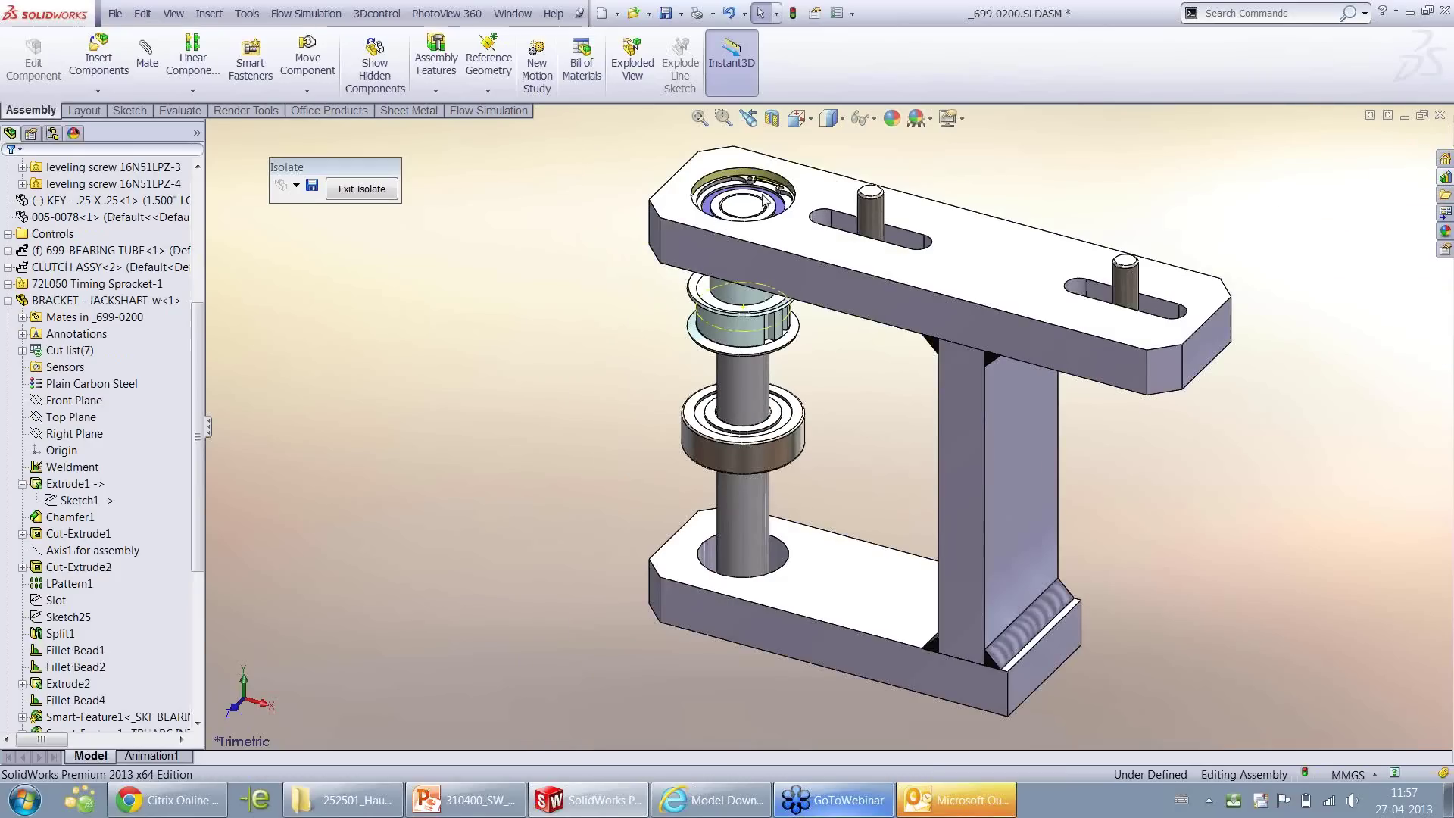
{"action": "scroll", "coordinate": [861, 510], "scroll_direction": "down", "scroll_amount": 2}
{"action": "scroll", "coordinate": [844, 534], "scroll_direction": "up", "scroll_amount": 3}
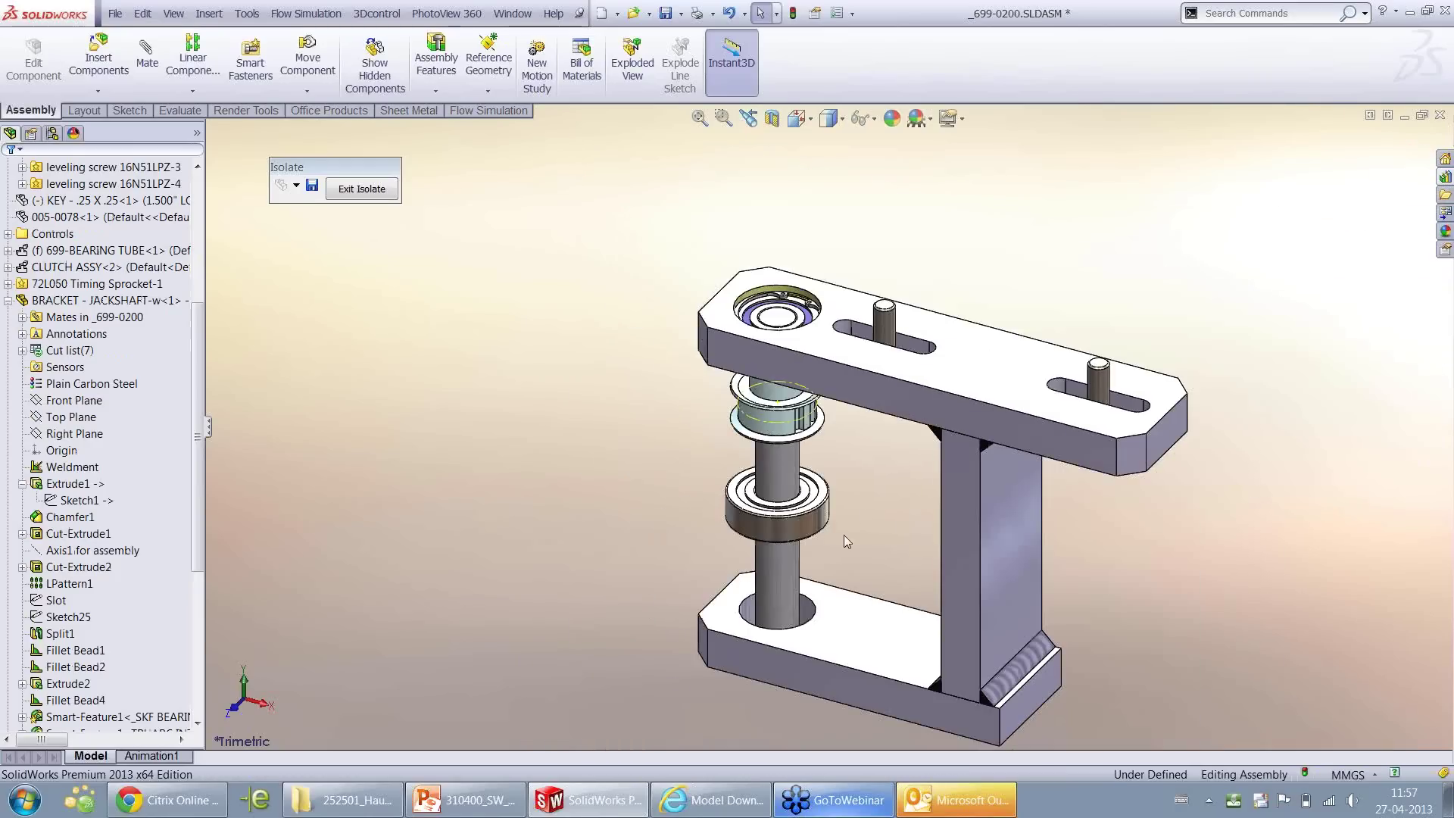
{"action": "scroll", "coordinate": [817, 407], "scroll_direction": "down", "scroll_amount": 5}
{"action": "left_click", "coordinate": [816, 407]}
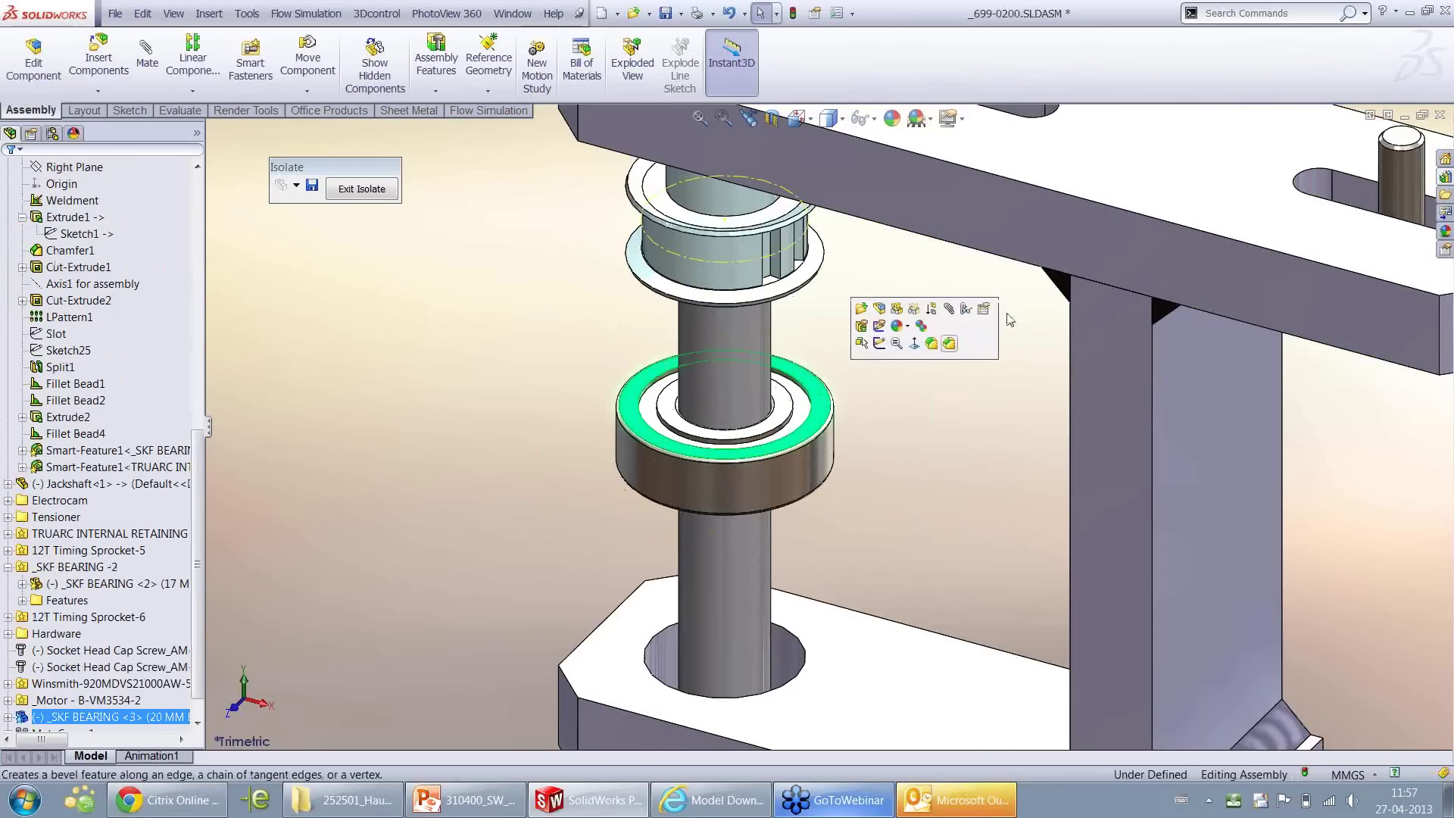
{"action": "left_click", "coordinate": [984, 309]}
{"action": "left_click", "coordinate": [278, 423]}
{"action": "left_click", "coordinate": [217, 606]}
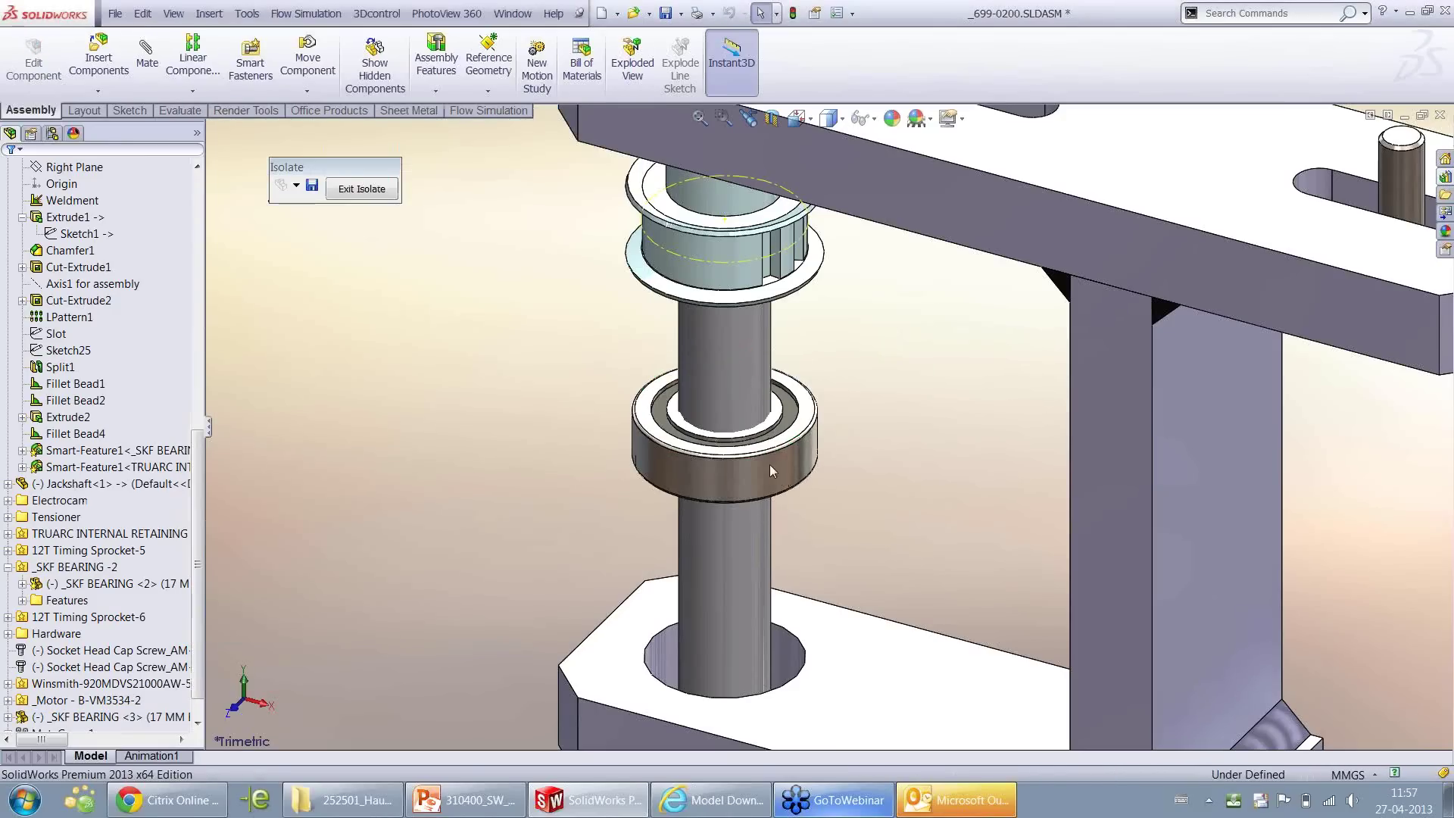
Move the new bearing down along the jackshaft axis until it sits below the bracket's lower arm
{"action": "scroll", "coordinate": [756, 548], "scroll_direction": "up", "scroll_amount": 4}
{"action": "left_click", "coordinate": [774, 458]}
{"action": "left_click_drag", "start_coordinate": [757, 455], "coordinate": [715, 638]}
{"action": "middle_click_drag", "start_coordinate": [716, 638], "coordinate": [727, 678]}
{"action": "scroll", "coordinate": [802, 551], "scroll_direction": "down", "scroll_amount": 5}
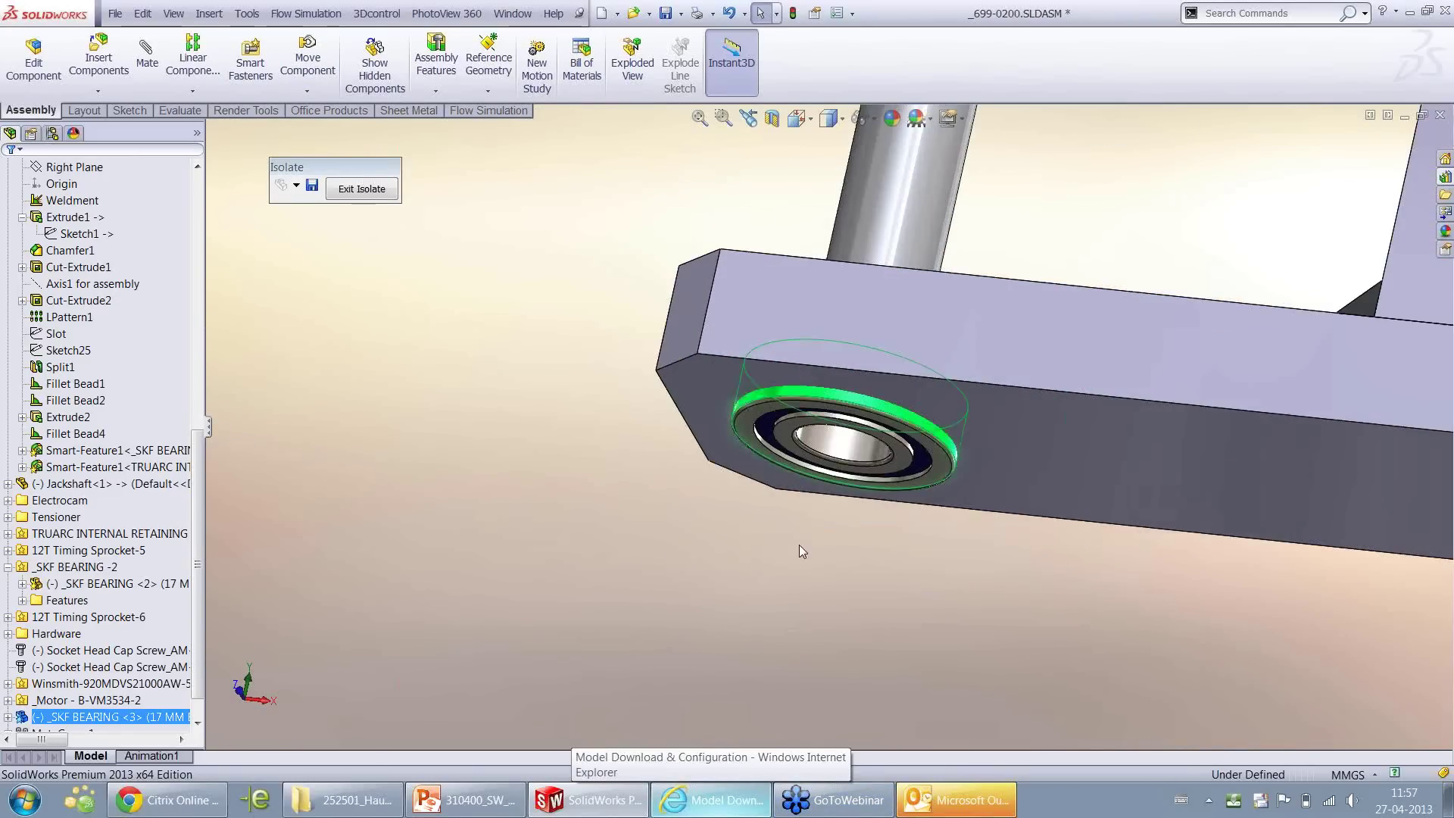
{"action": "left_click_drag", "start_coordinate": [803, 551], "coordinate": [790, 607]}
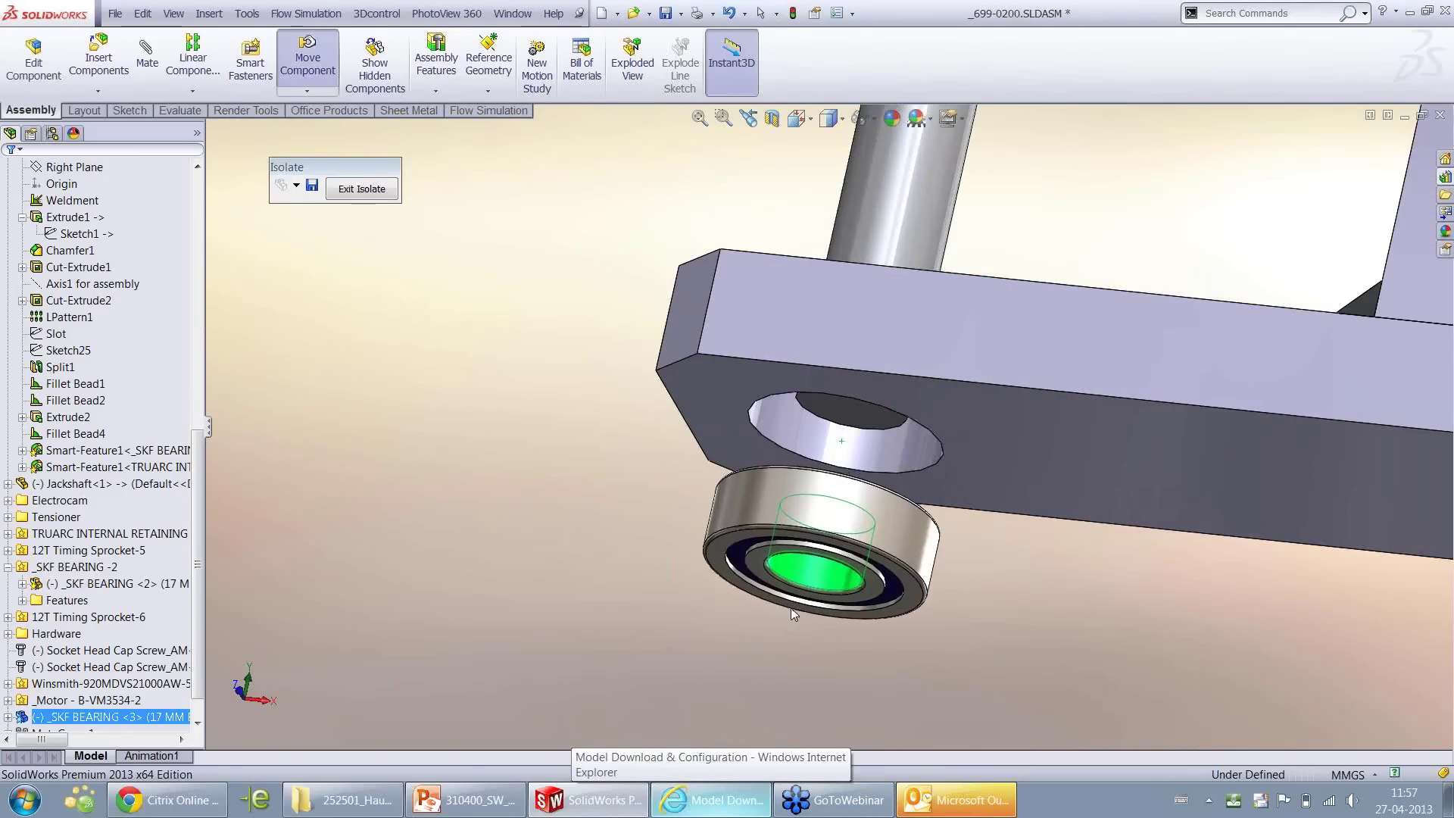
Test the bearing's fit in the lower arm's hole by moving it upward with Collision Detection between all components
{"action": "left_click", "coordinate": [646, 603]}
{"action": "middle_click_drag", "start_coordinate": [647, 603], "coordinate": [441, 505]}
{"action": "right_click_drag", "start_coordinate": [439, 501], "coordinate": [485, 492]}
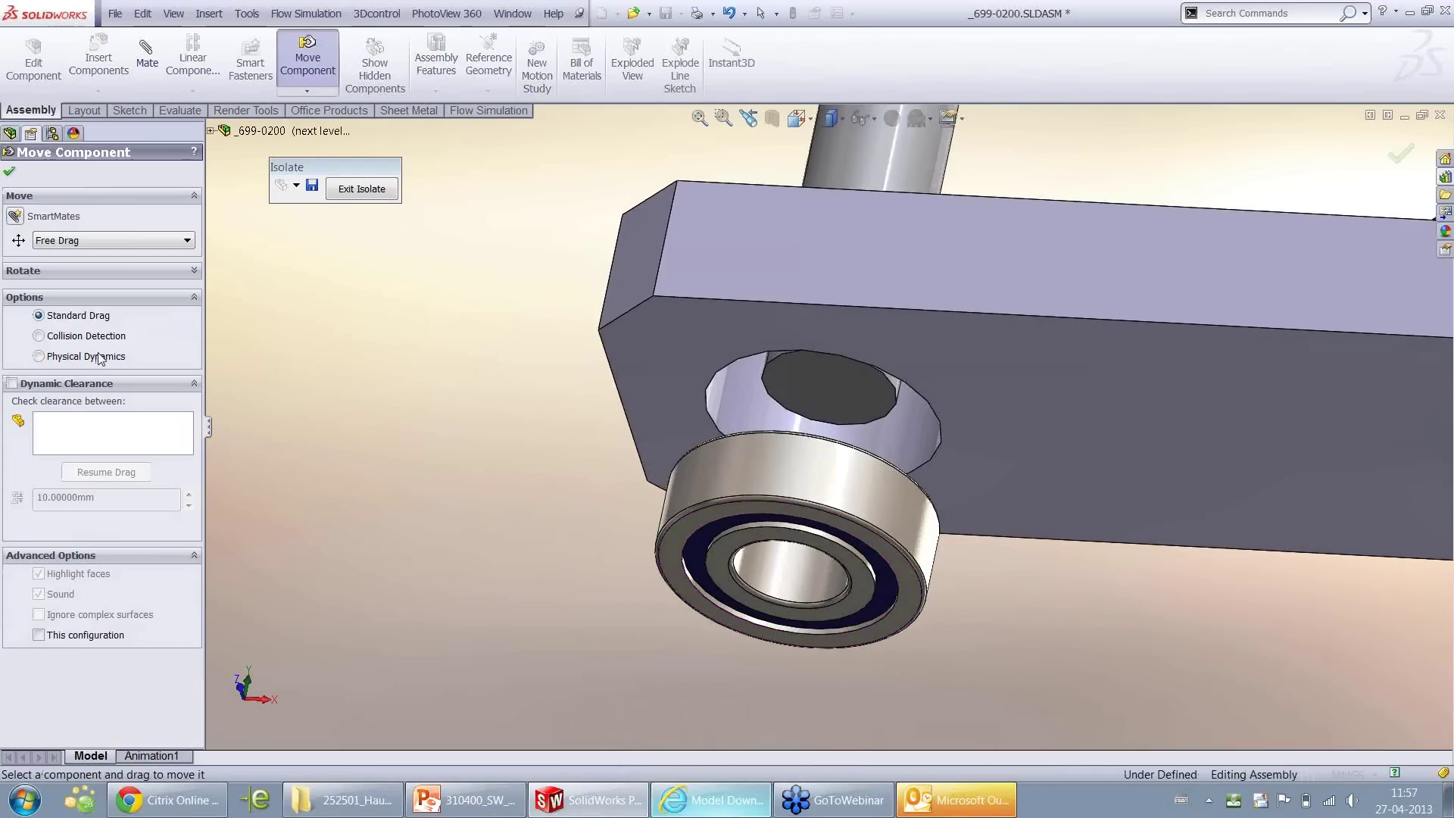
{"action": "left_click", "coordinate": [107, 336]}
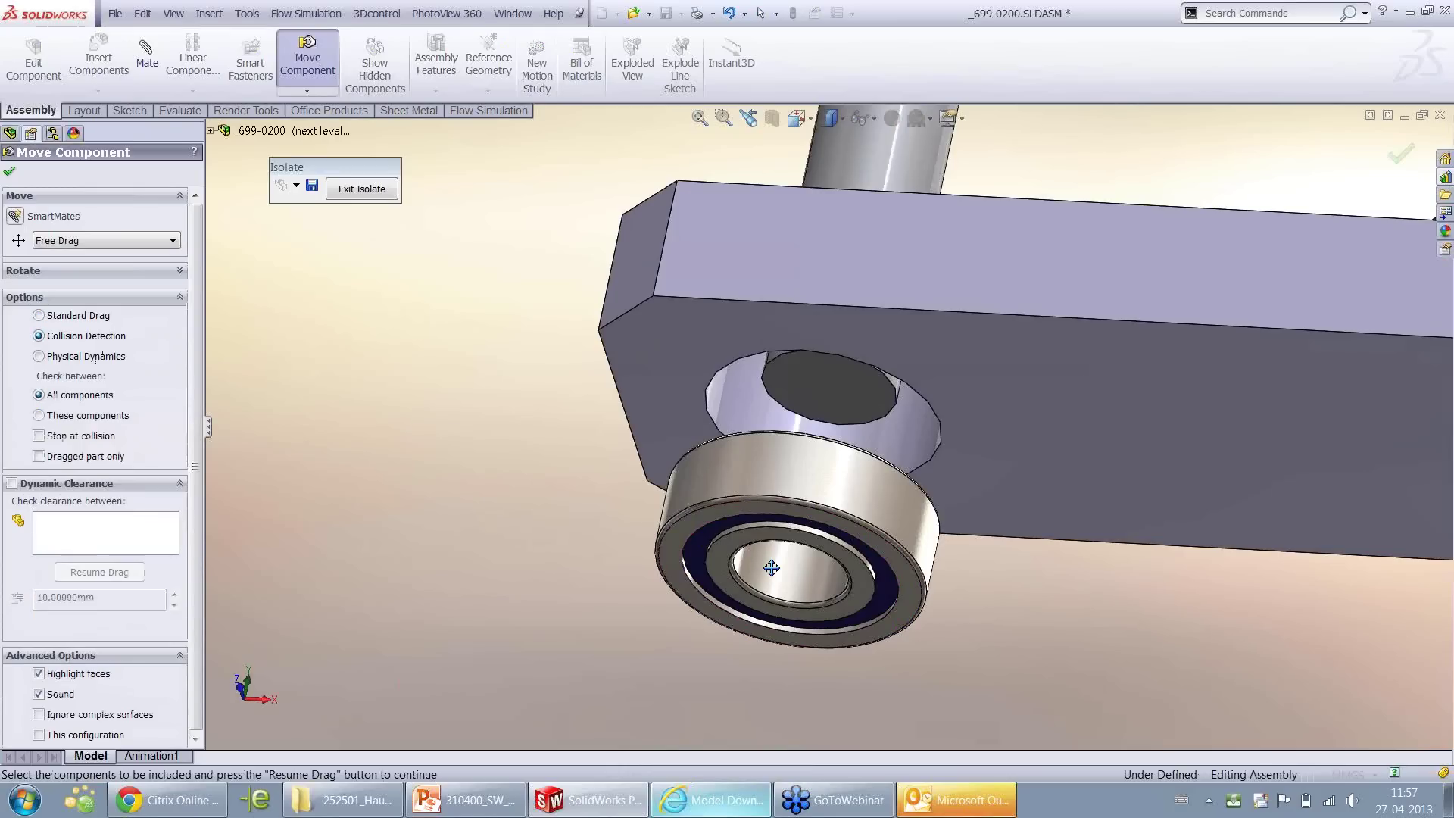
{"action": "left_click_drag", "start_coordinate": [771, 568], "coordinate": [814, 355]}
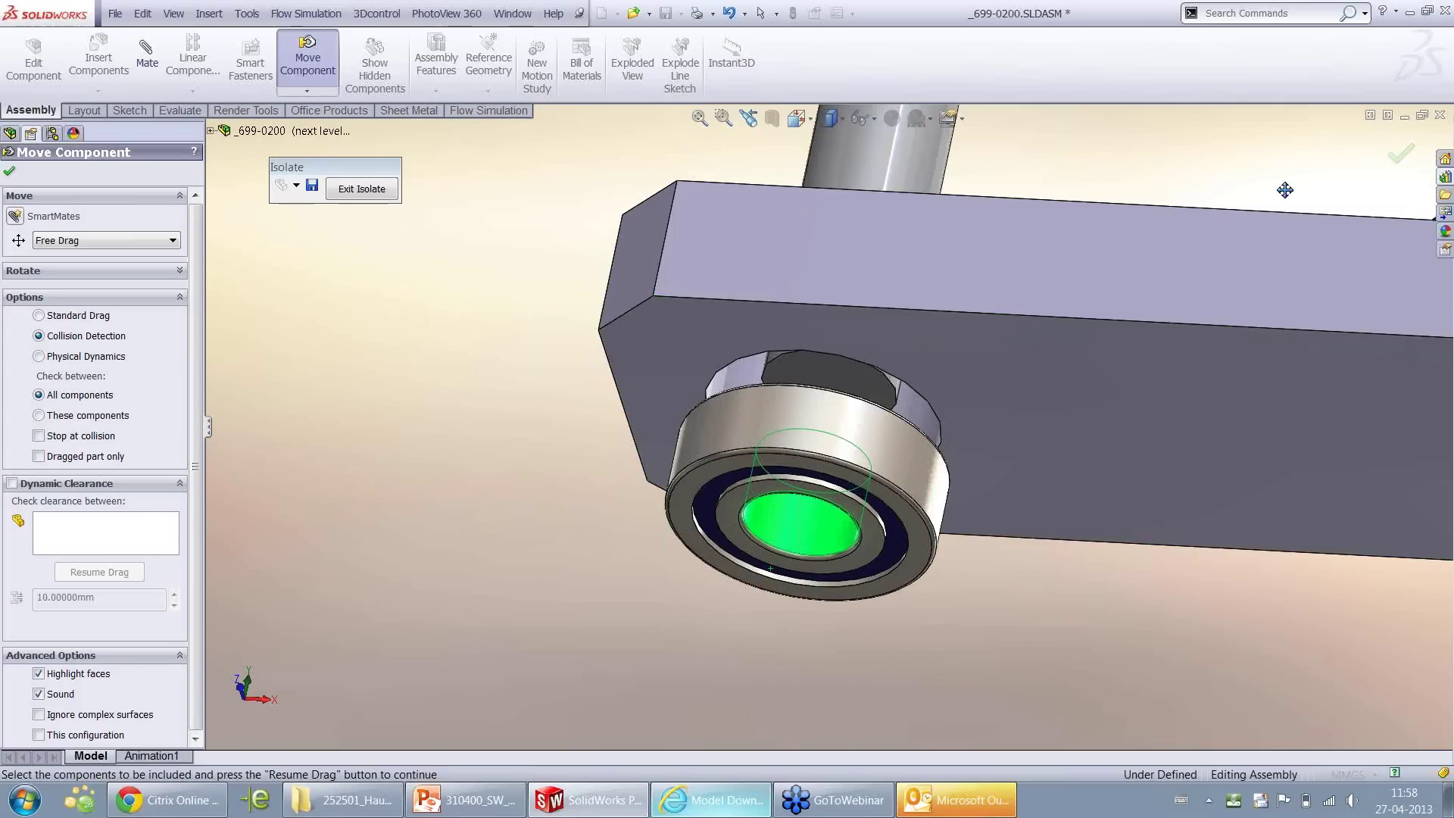
{"action": "left_click", "coordinate": [1401, 154]}
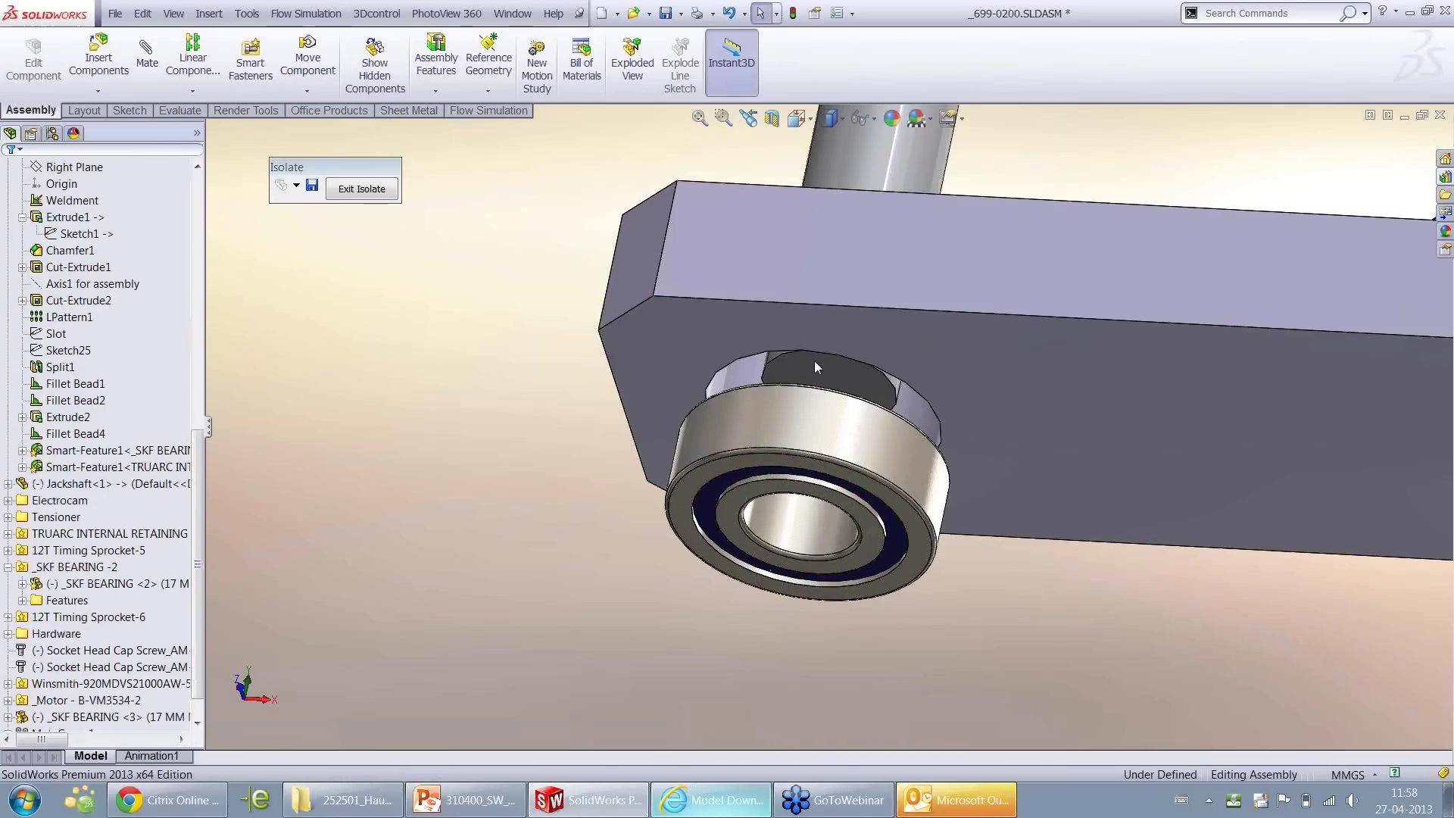
Section the assembly along the FRONT plane and examine how the upper bearing and retaining ring seat in the bracket
{"action": "scroll", "coordinate": [815, 361], "scroll_direction": "up", "scroll_amount": 8}
{"action": "scroll", "coordinate": [880, 241], "scroll_direction": "down", "scroll_amount": 5}
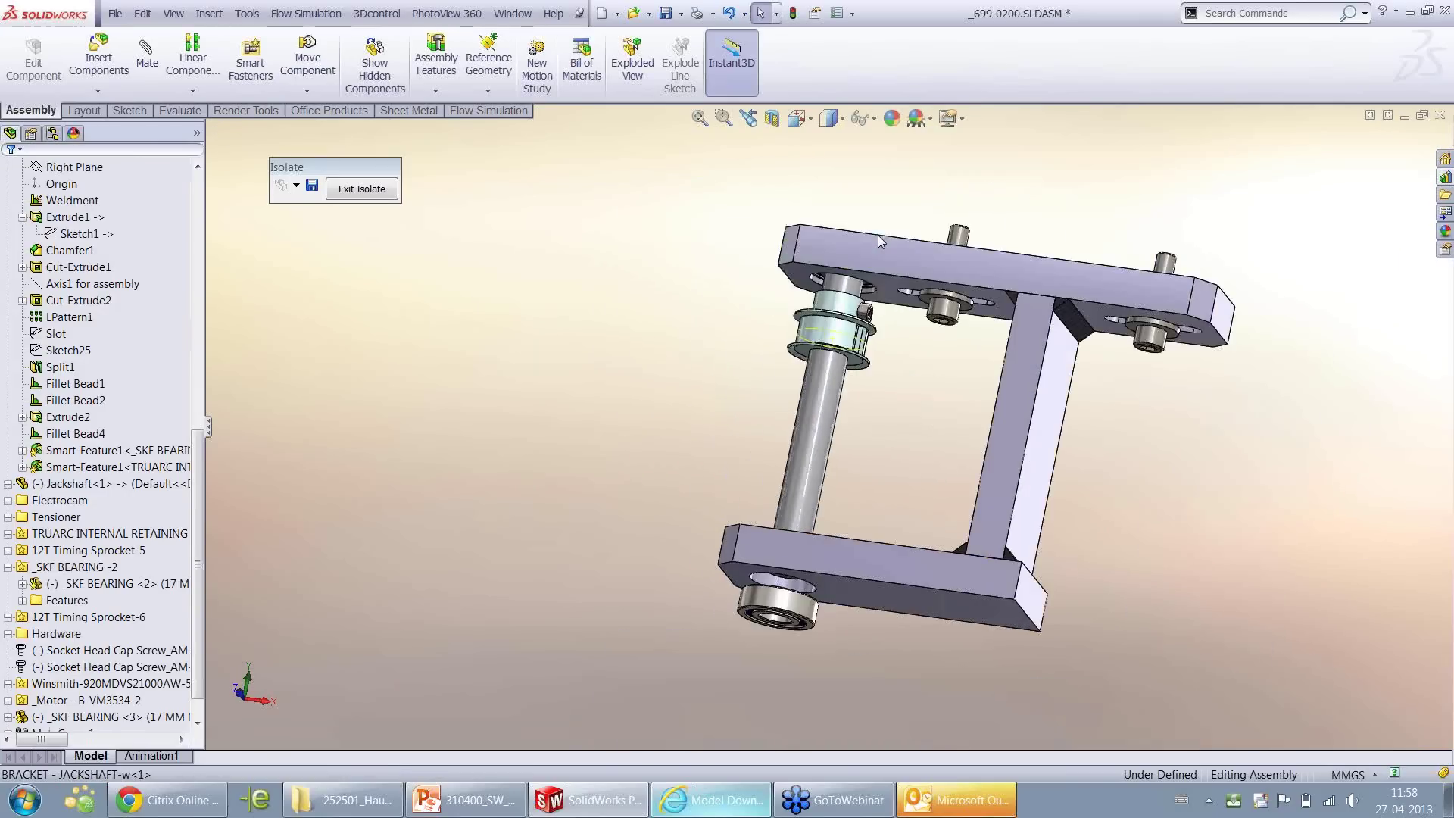
{"action": "left_click", "coordinate": [774, 119]}
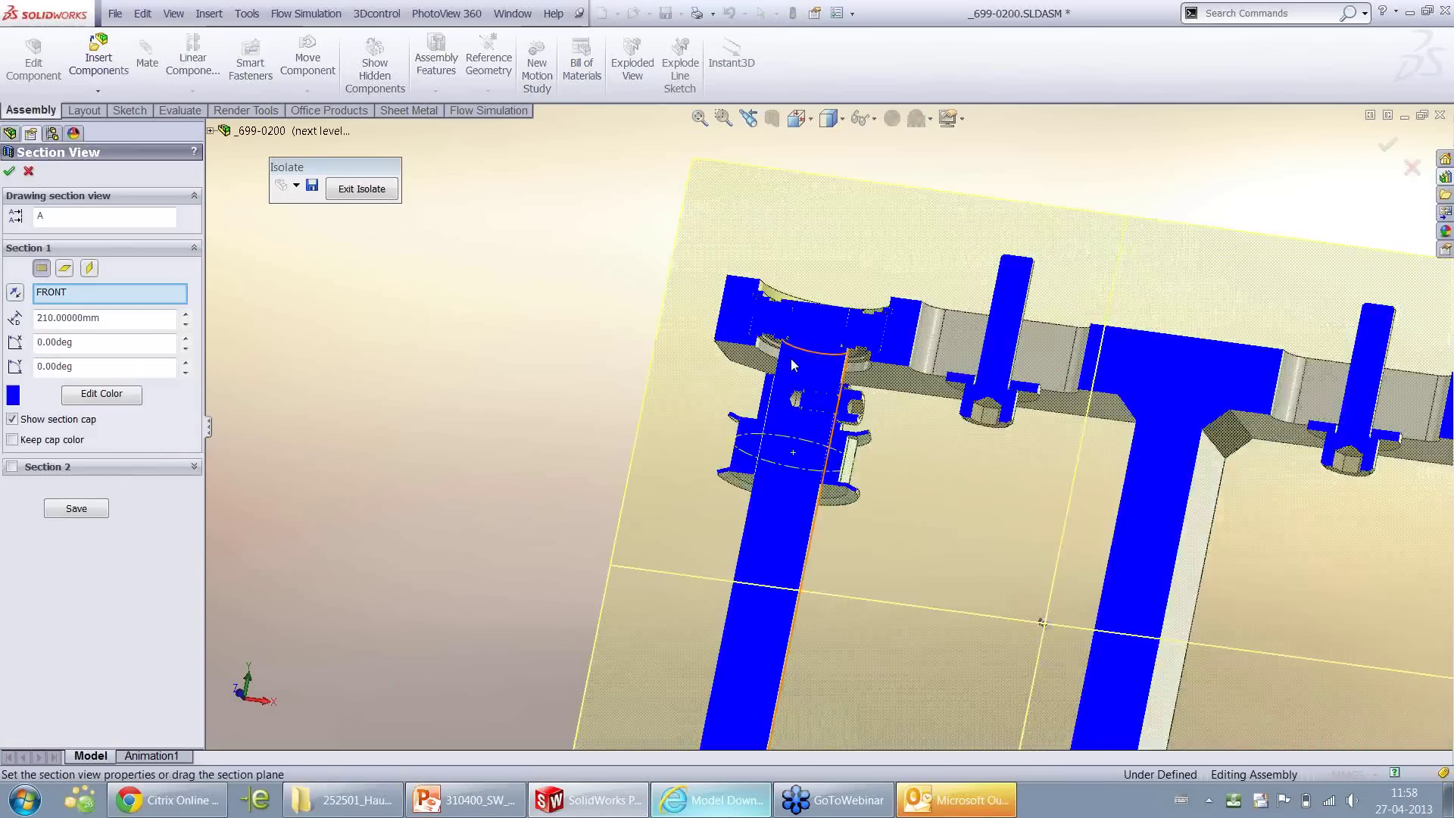
{"action": "left_click", "coordinate": [1387, 147]}
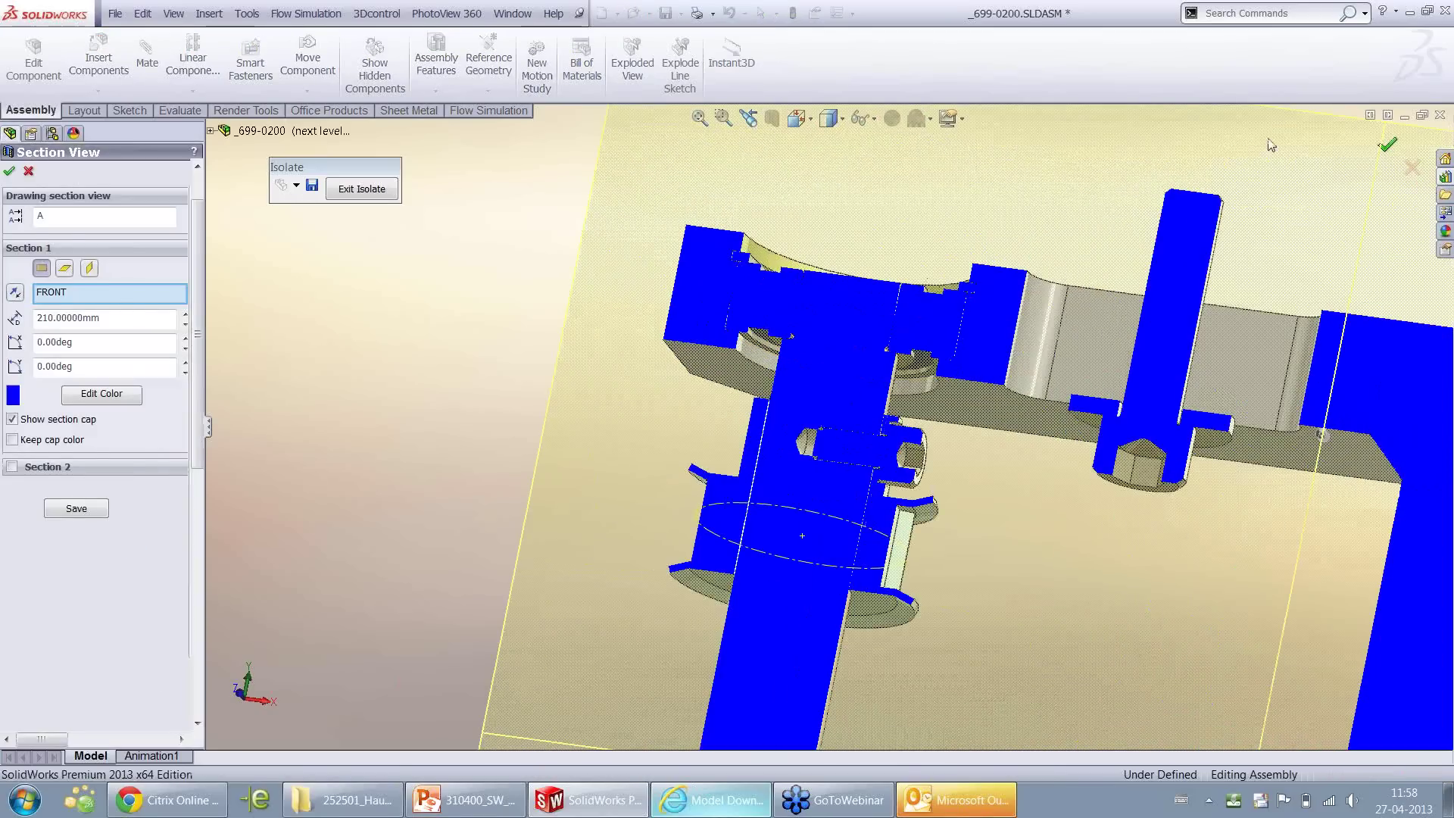
{"action": "scroll", "coordinate": [799, 271], "scroll_direction": "down", "scroll_amount": 5}
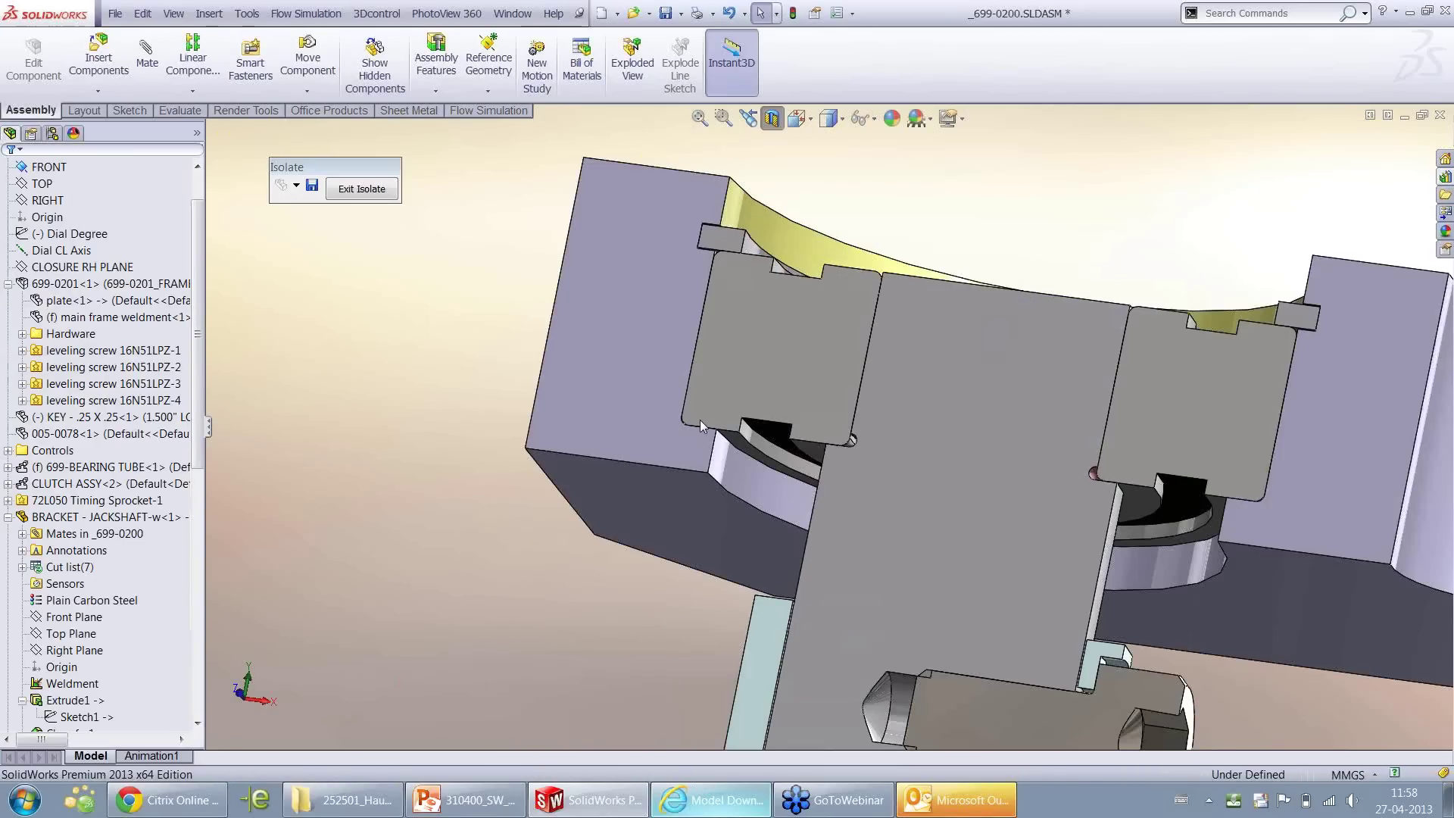
{"action": "scroll", "coordinate": [700, 419], "scroll_direction": "up", "scroll_amount": 8}
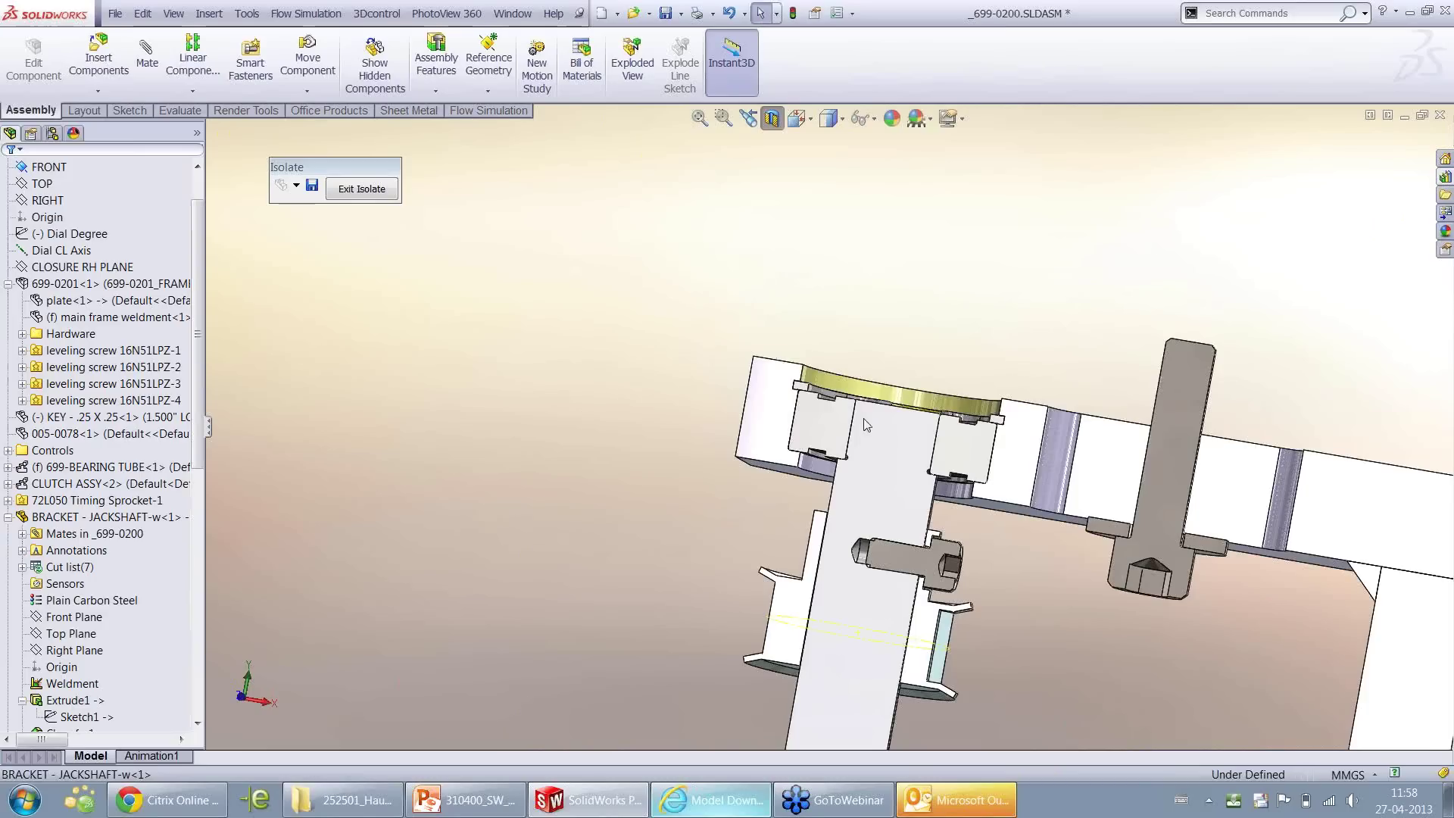
{"action": "scroll", "coordinate": [827, 472], "scroll_direction": "up", "scroll_amount": 10}
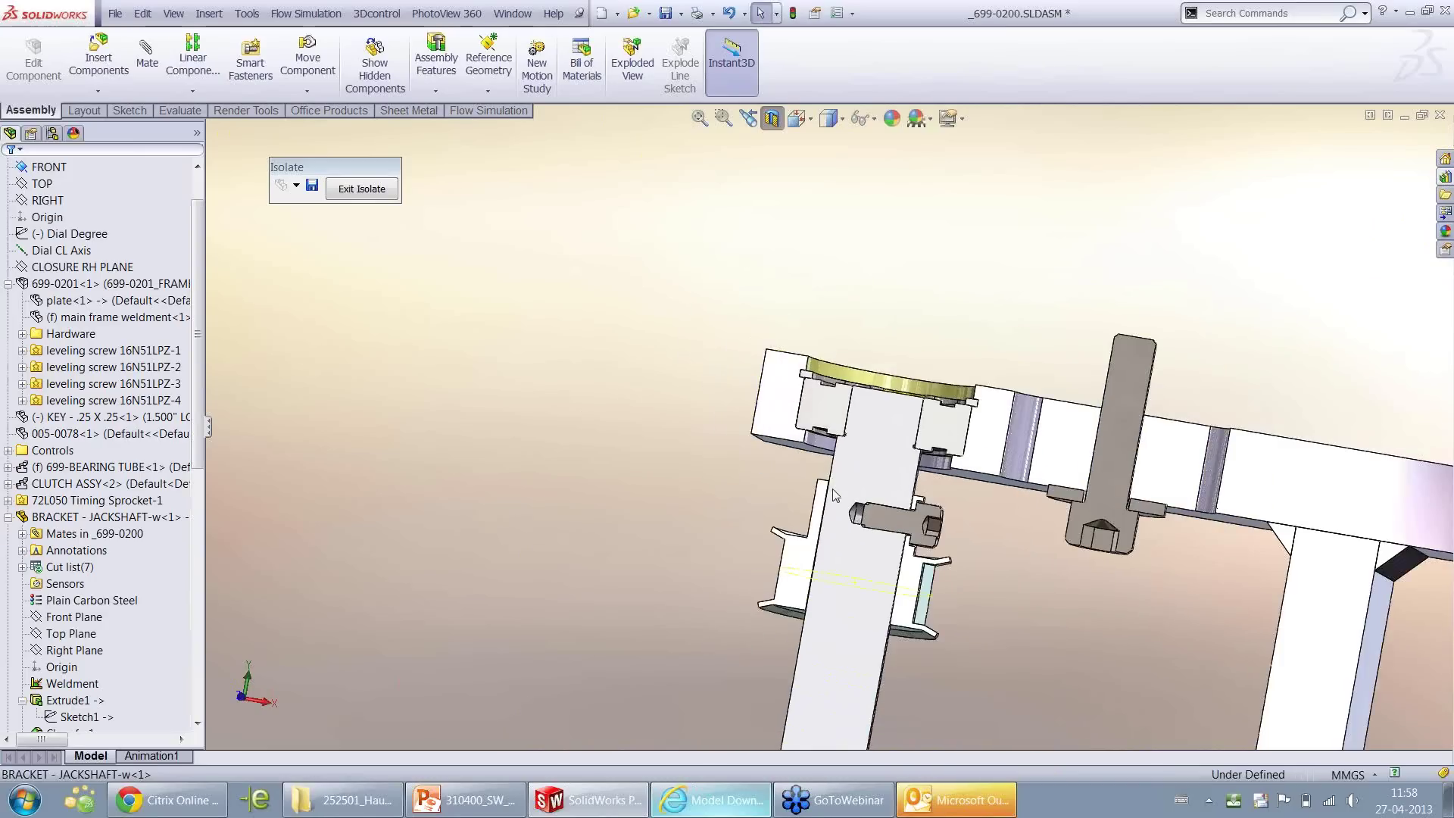
{"action": "middle_click_drag", "start_coordinate": [810, 552], "coordinate": [810, 568]}
Move the lower bearing up along the jackshaft axis into the lower arm's hole
{"action": "scroll", "coordinate": [810, 568], "scroll_direction": "down", "scroll_amount": 5}
{"action": "scroll", "coordinate": [788, 651], "scroll_direction": "down", "scroll_amount": 5}
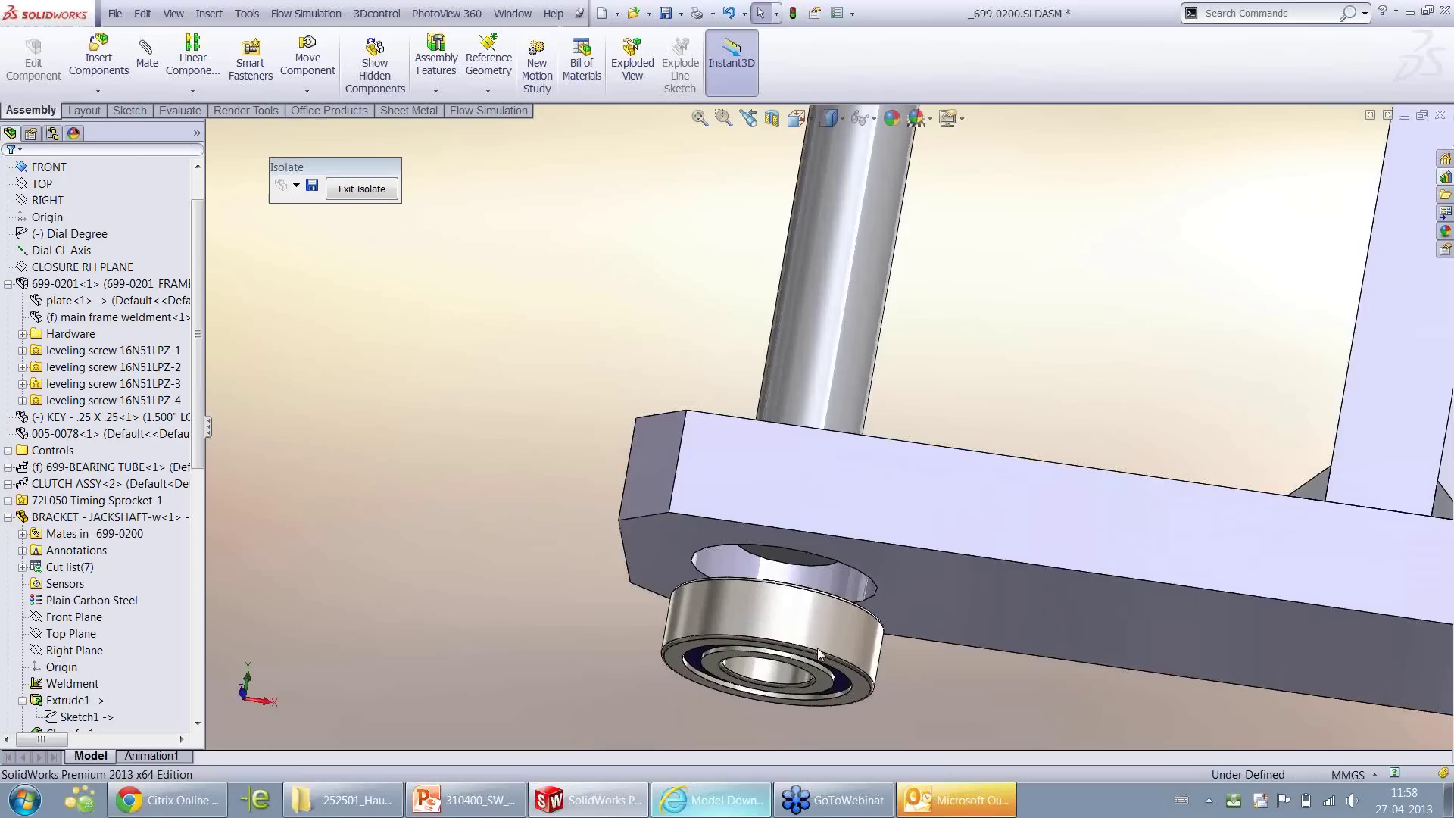
{"action": "left_click", "coordinate": [787, 651]}
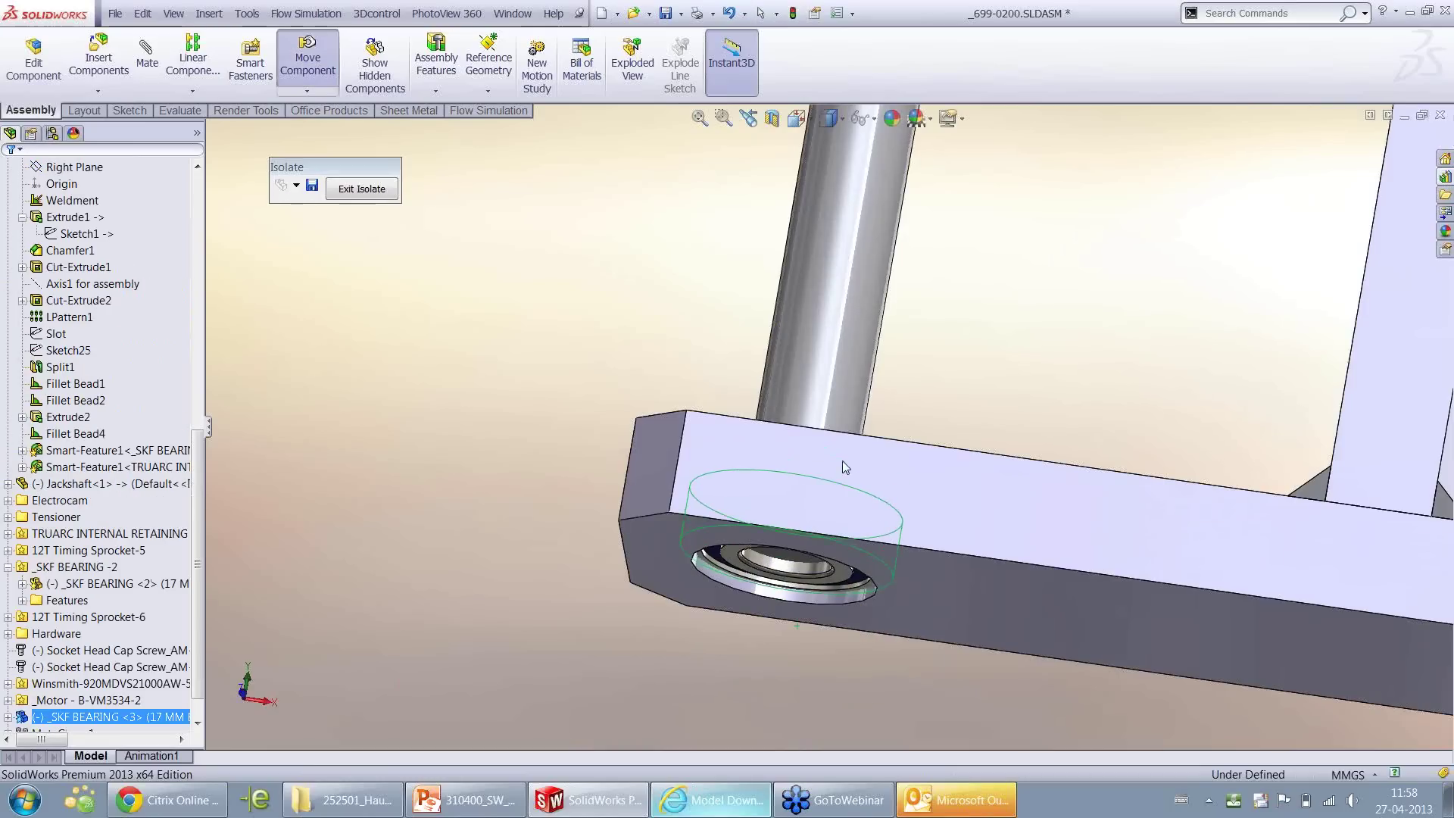
Mate the lower bearing's inner ring face coincident with the jackshaft's lower end face
{"action": "middle_click_drag", "start_coordinate": [749, 545], "coordinate": [758, 482]}
{"action": "scroll", "coordinate": [758, 482], "scroll_direction": "down", "scroll_amount": 3}
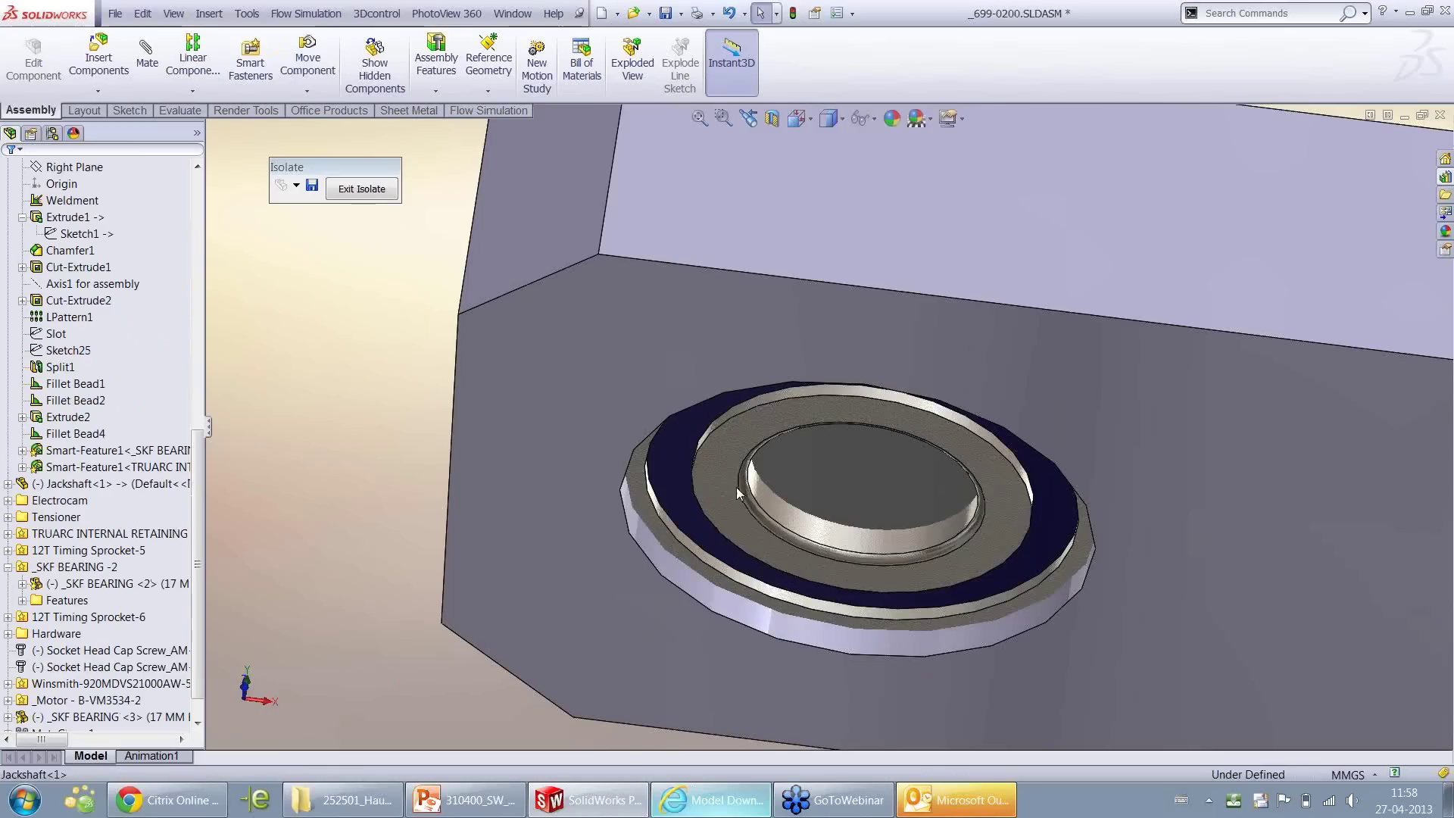
{"action": "left_click", "coordinate": [730, 494]}
{"action": "left_click", "coordinate": [861, 452], "text": "ctrl"}
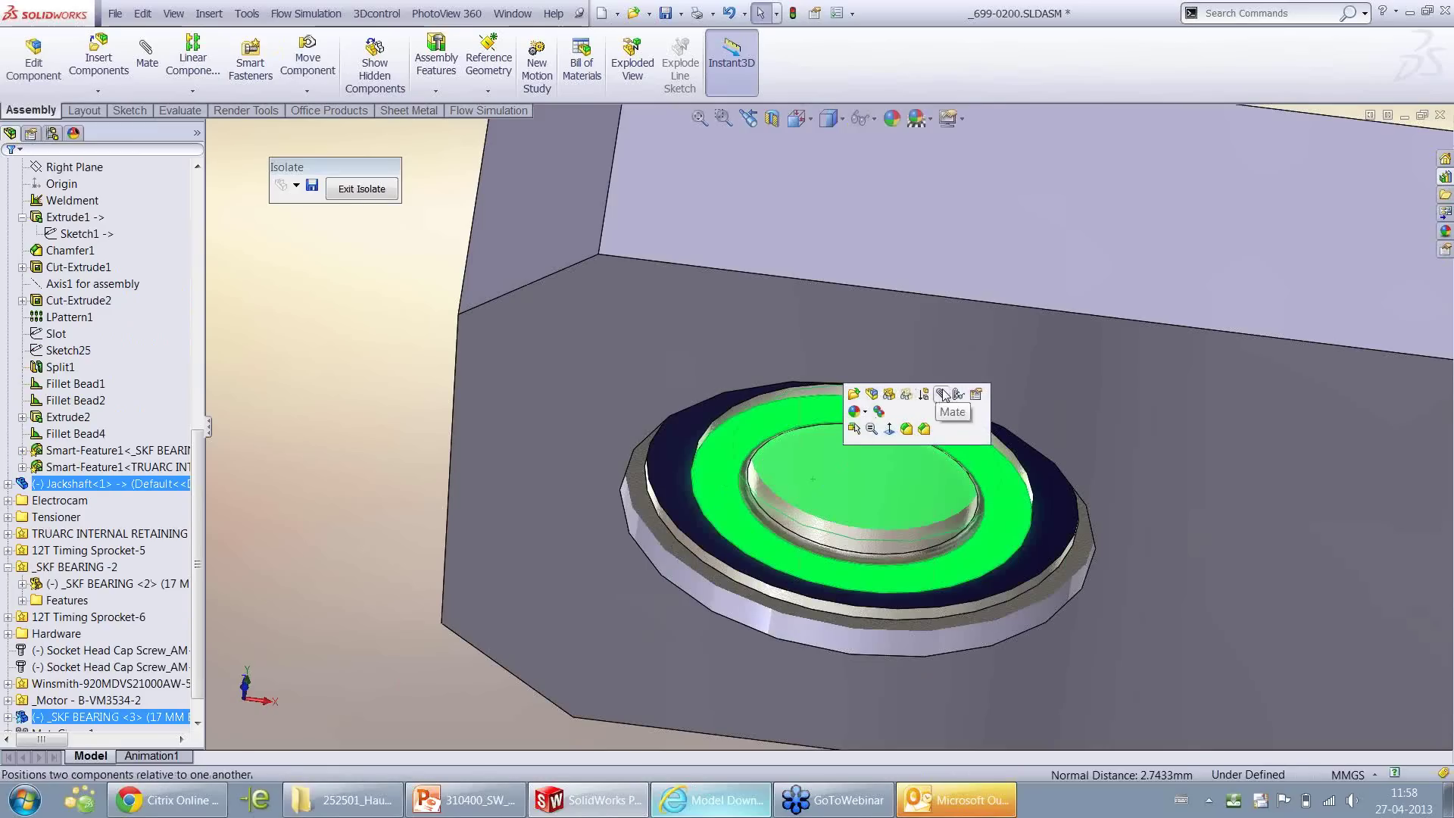
{"action": "left_click", "coordinate": [924, 410]}
{"action": "left_click", "coordinate": [939, 383]}
{"action": "left_click", "coordinate": [1389, 146]}
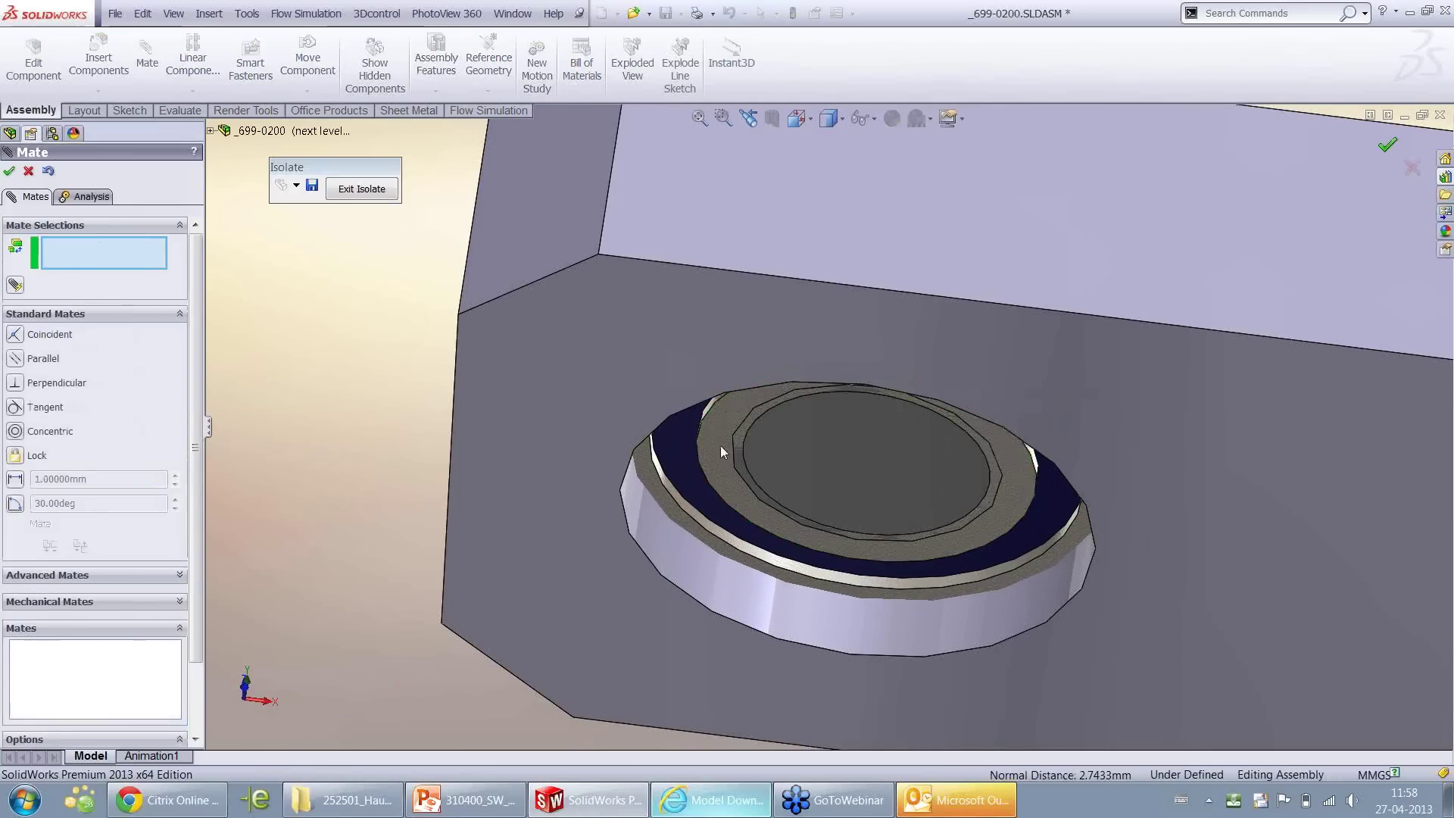
Start inserting the lower bearing's smart features, converting only its PhotoWorks materials to appearances
{"action": "right_click", "coordinate": [663, 435]}
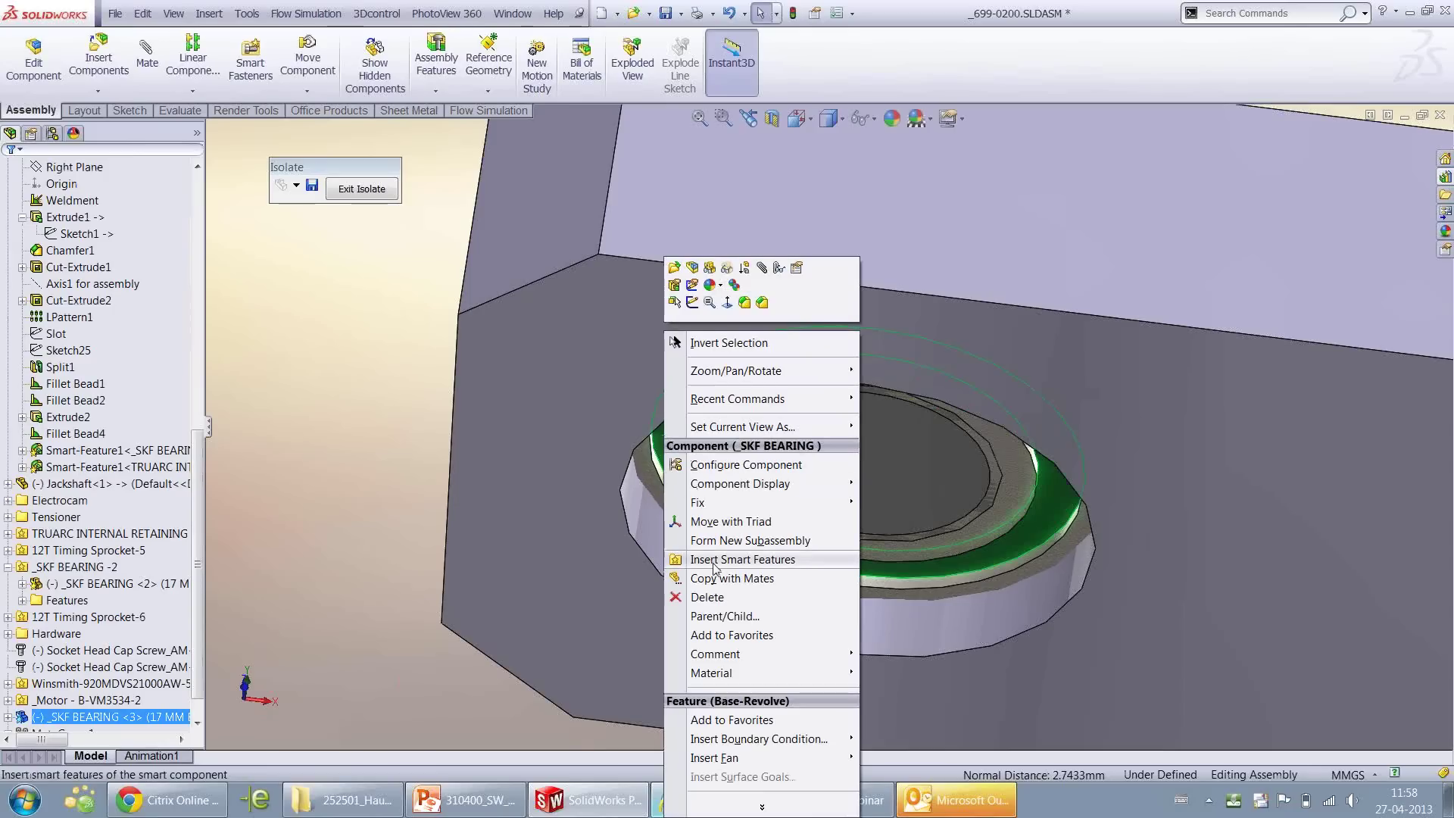
{"action": "left_click", "coordinate": [714, 560]}
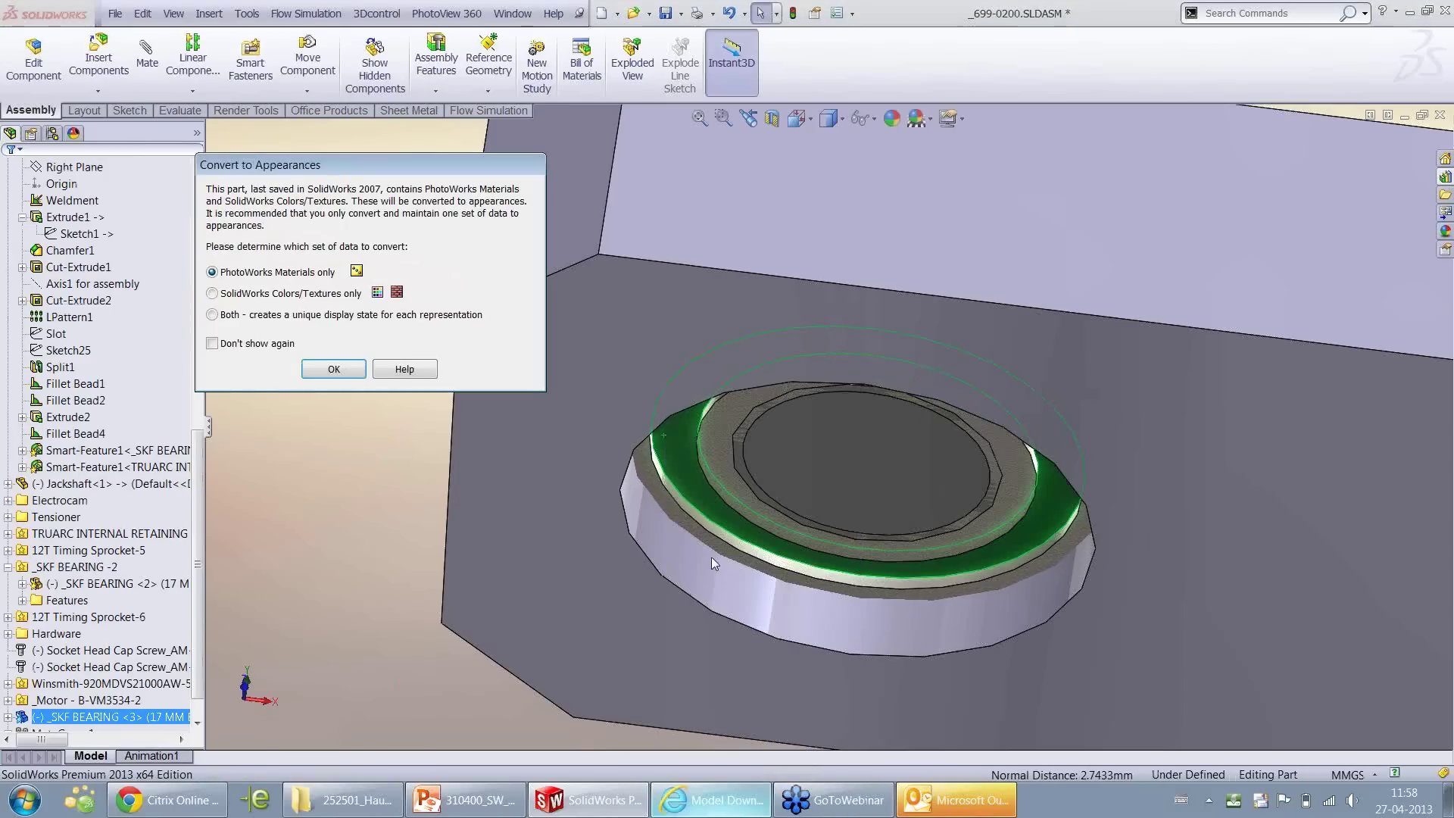
{"action": "left_click", "coordinate": [307, 369]}
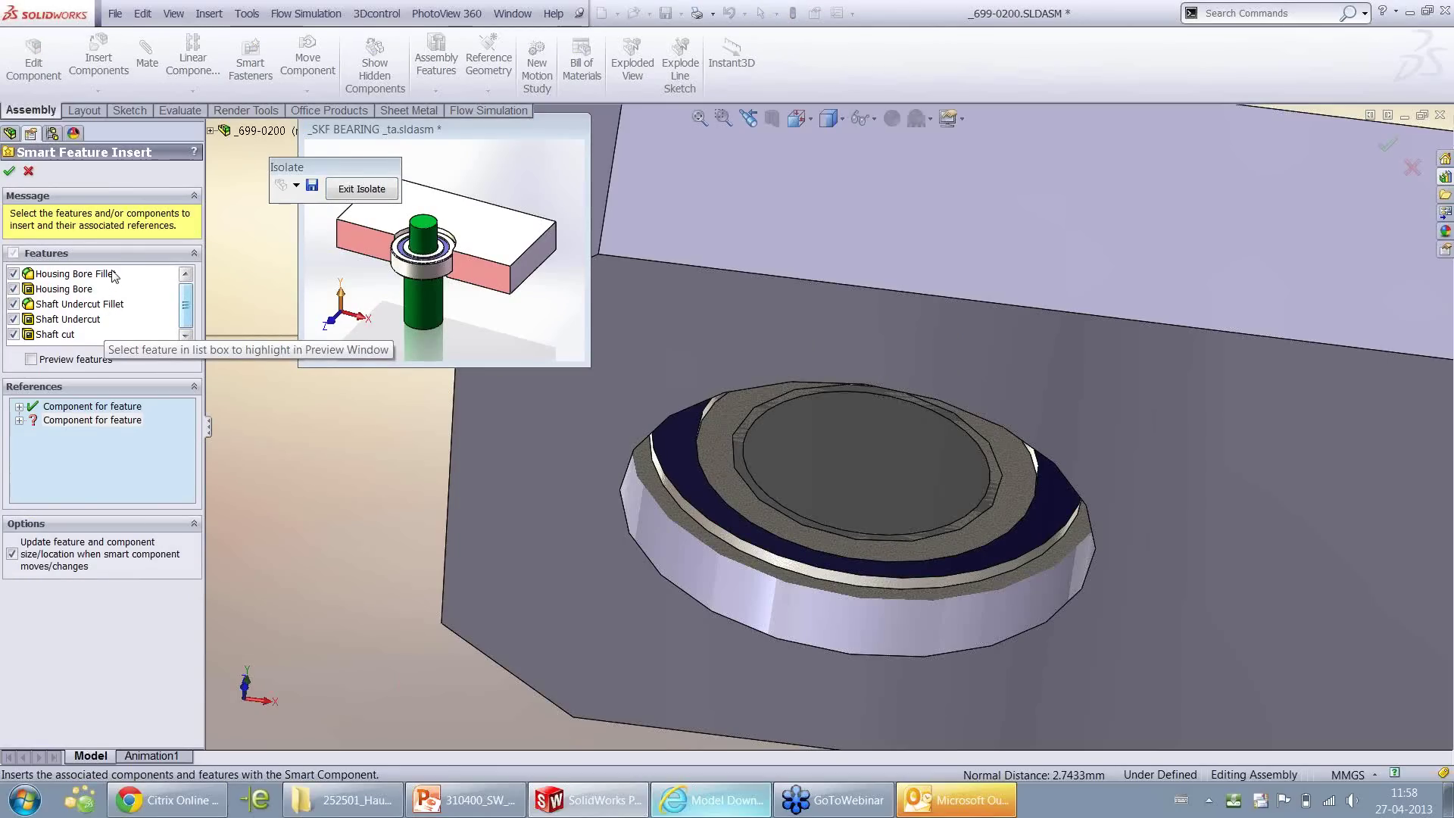
Assign the jackshaft bracket as the housing component and the jackshaft as the shaft component for the bearing's smart features
{"action": "scroll", "coordinate": [769, 444], "scroll_direction": "up", "scroll_amount": 5}
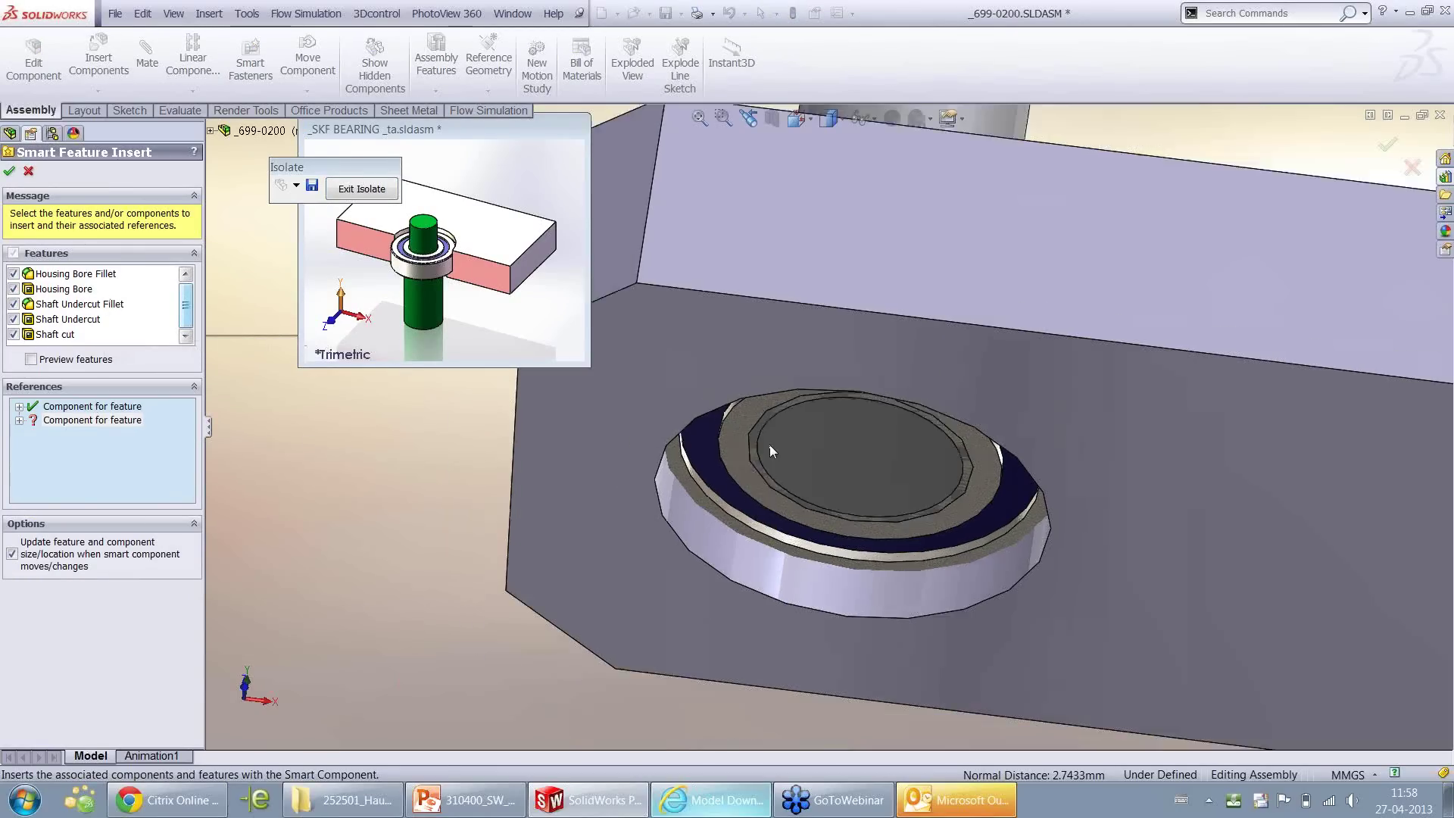
{"action": "middle_click_drag", "start_coordinate": [962, 229], "coordinate": [898, 409]}
{"action": "left_click", "coordinate": [91, 407]}
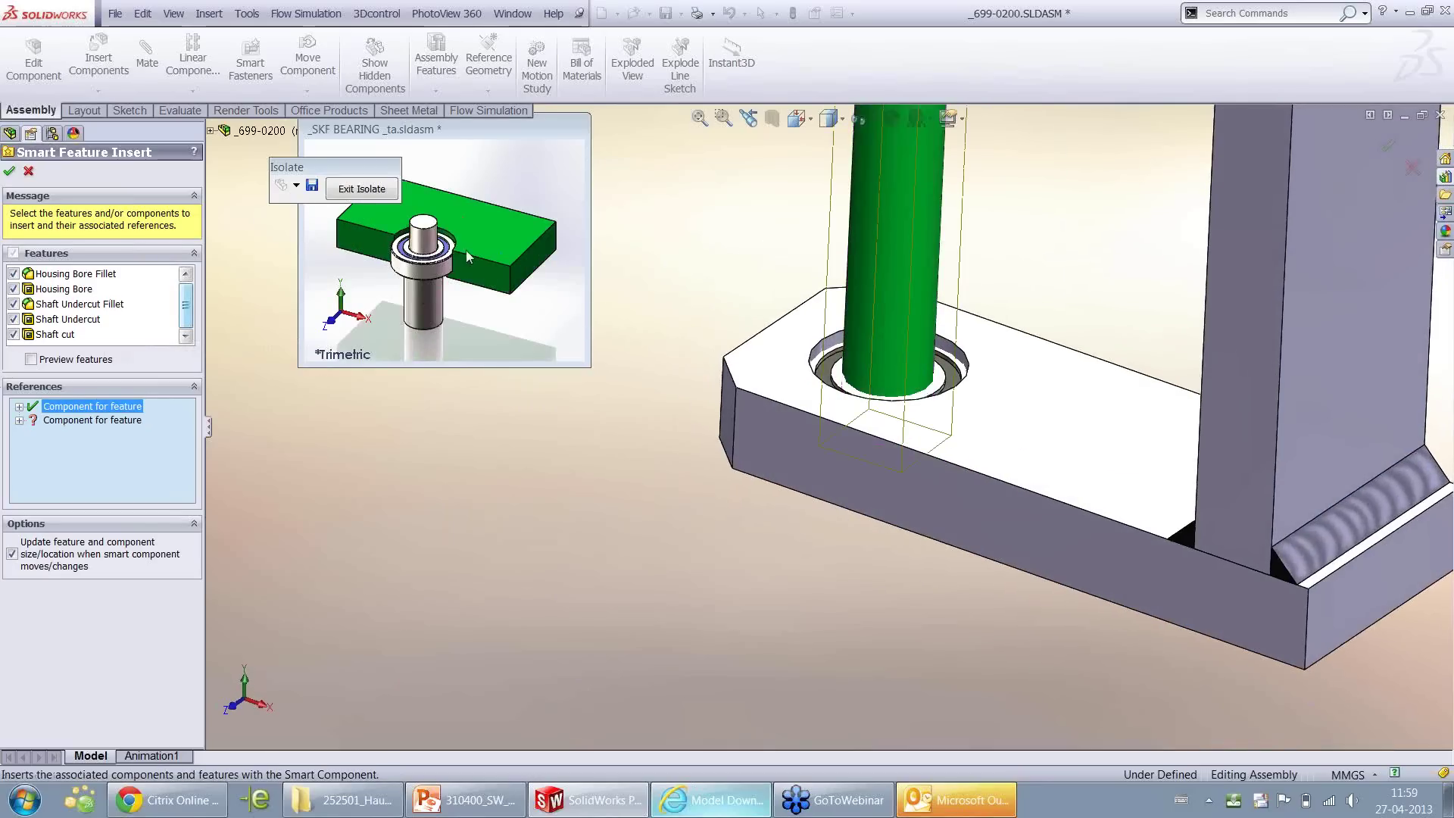
{"action": "left_click", "coordinate": [899, 401]}
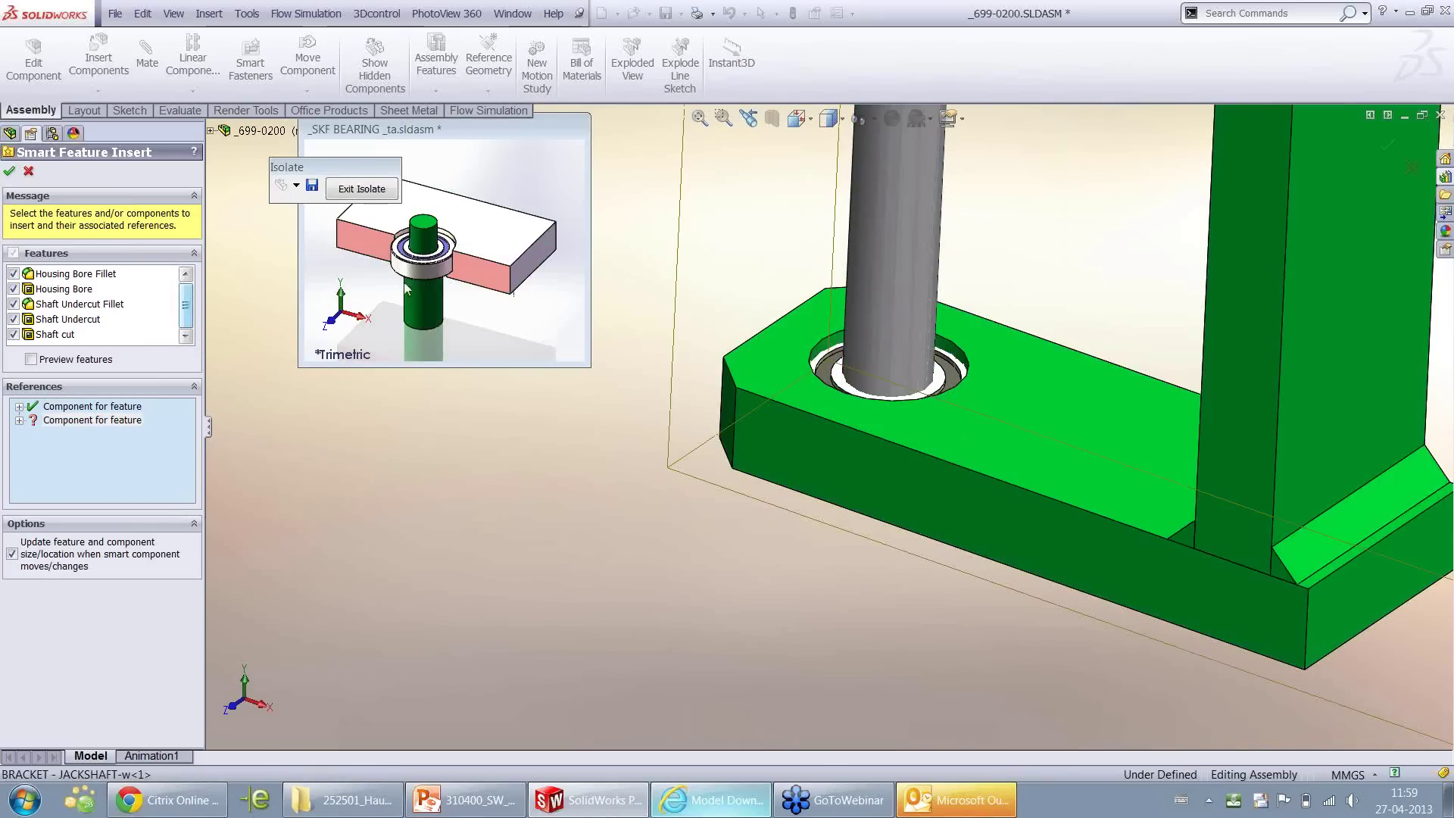
{"action": "left_click", "coordinate": [913, 292]}
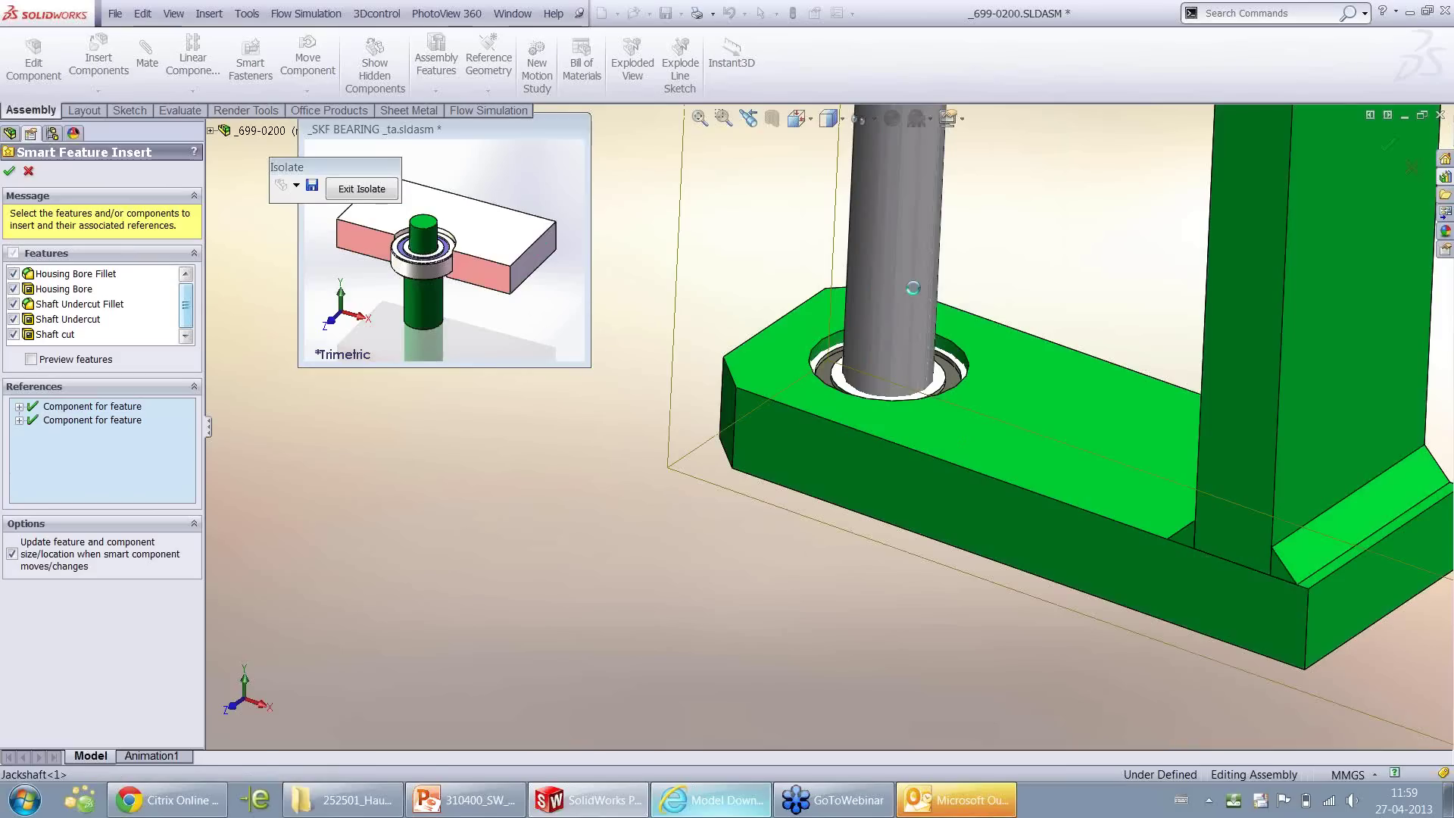
Insert the SKF bearing's housing bore, shaft undercut, fillet and shaft cut smart features into the bracket and jackshaft
{"action": "left_click", "coordinate": [9, 171]}
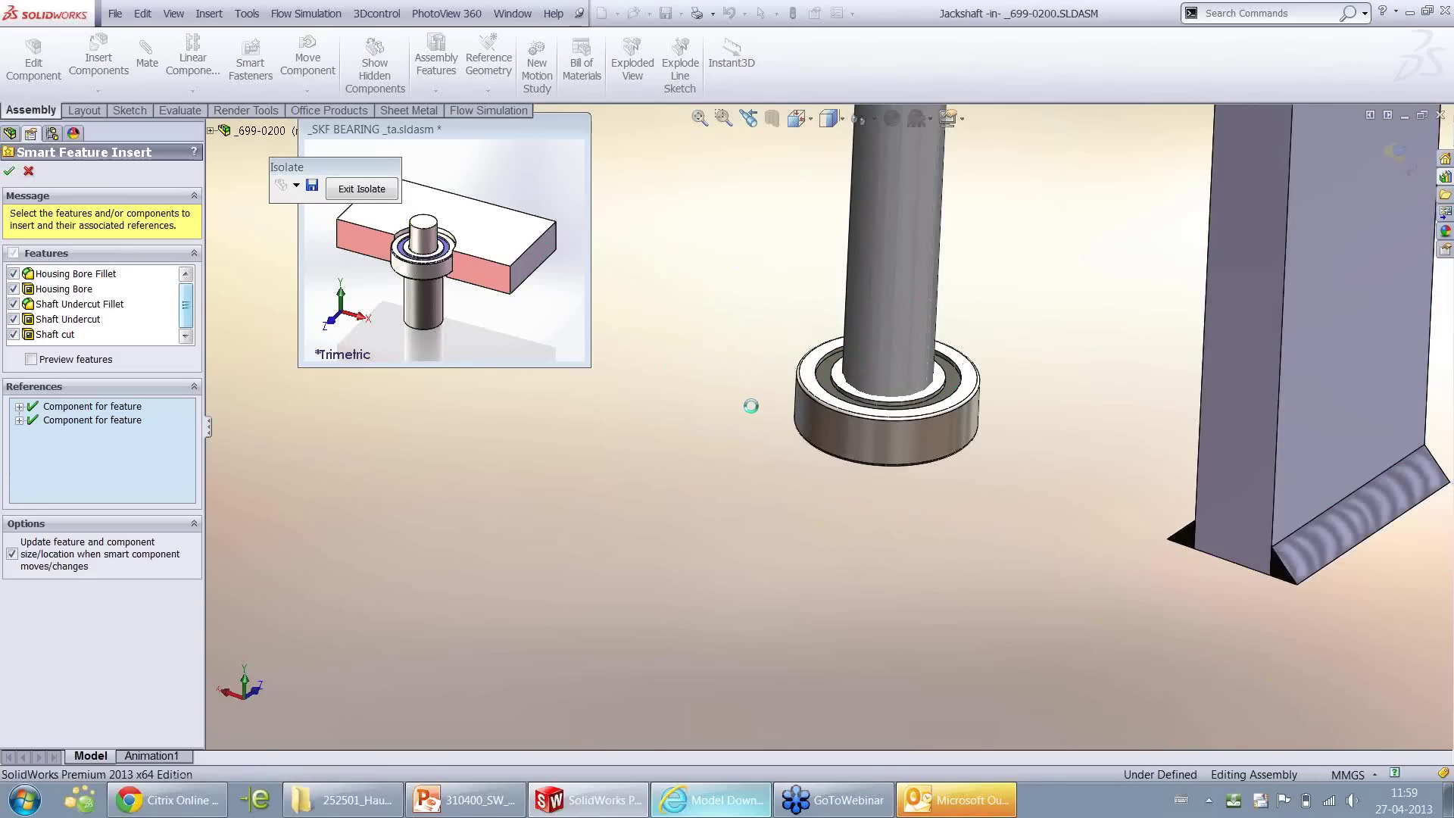
Inspect the lower bearing seat in a section view through the FRONT plane at 210 mm, and turn the section off
{"action": "middle_click_drag", "start_coordinate": [779, 434], "coordinate": [851, 404]}
{"action": "left_click", "coordinate": [772, 118]}
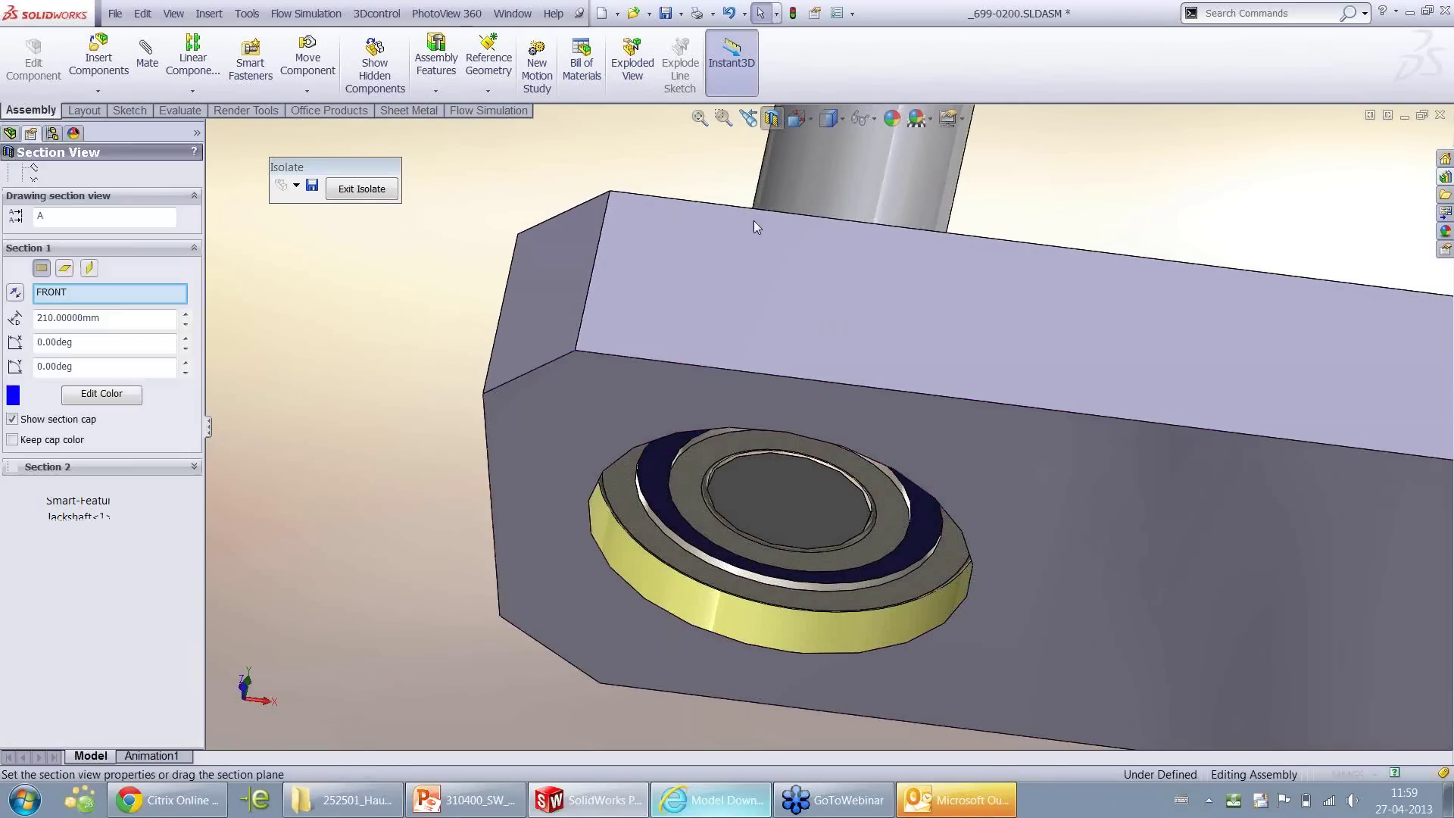
{"action": "right_click", "coordinate": [349, 322]}
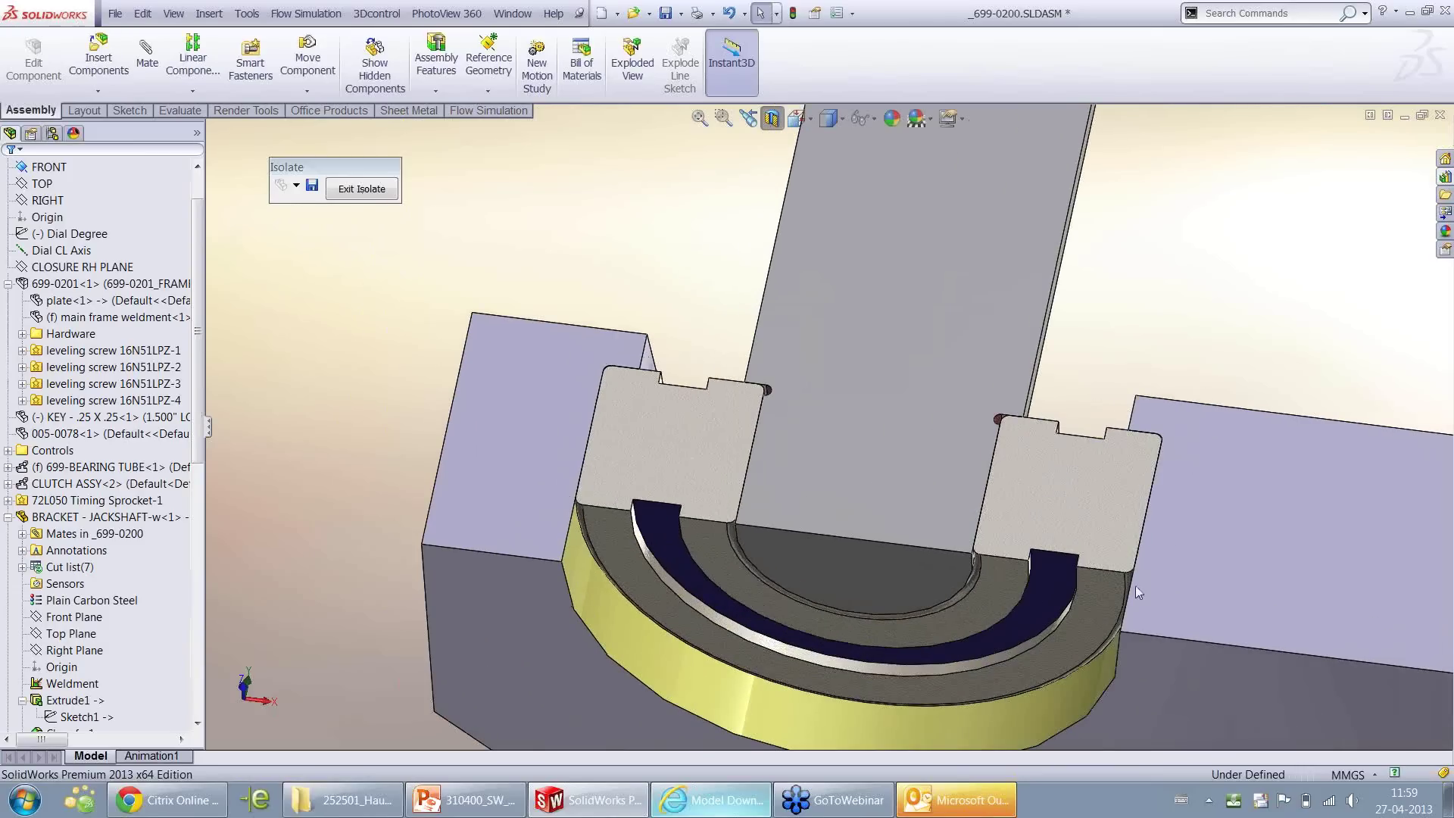
{"action": "key", "text": "z"}
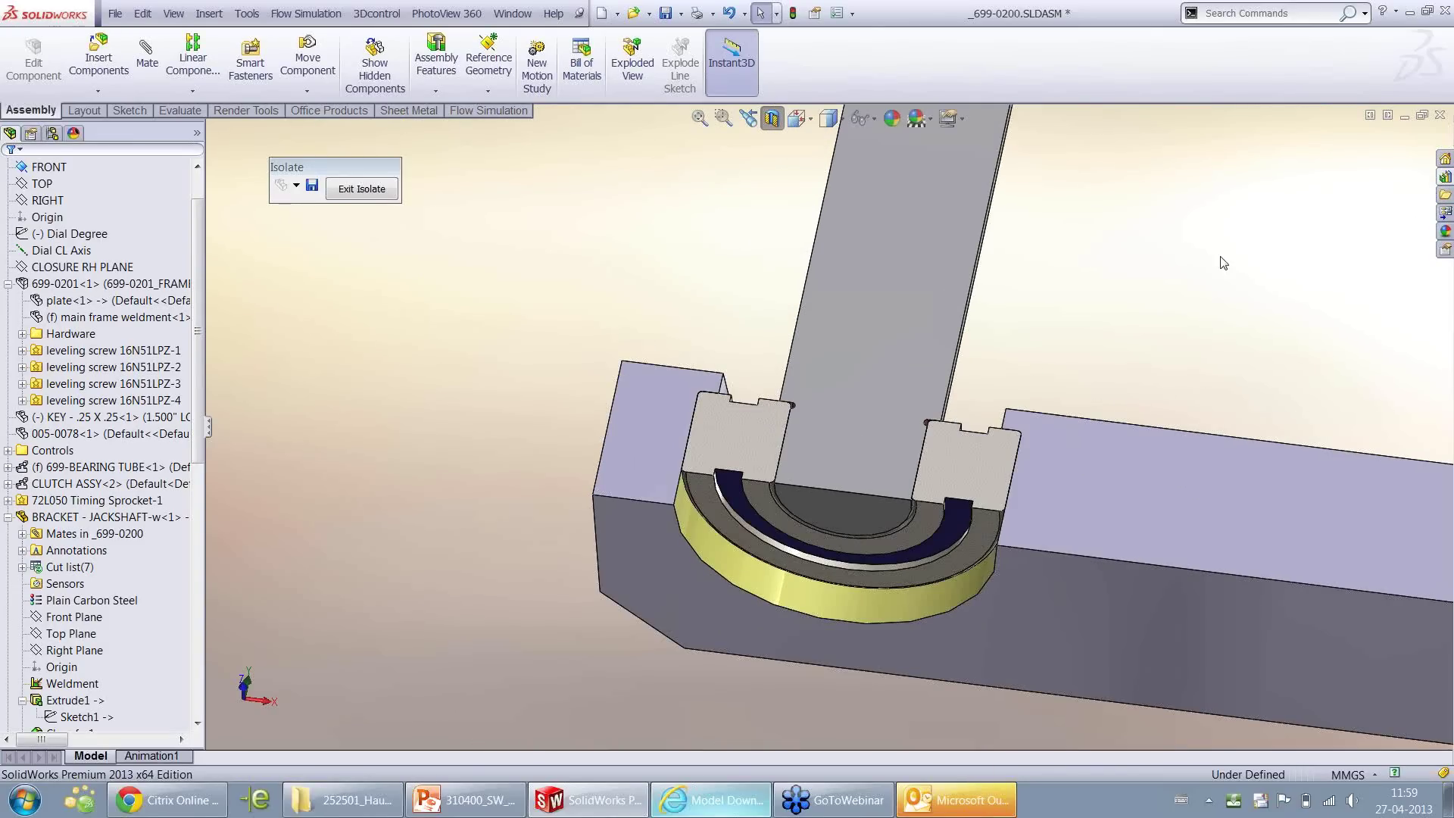
{"action": "scroll", "coordinate": [804, 402], "scroll_direction": "down", "scroll_amount": 2}
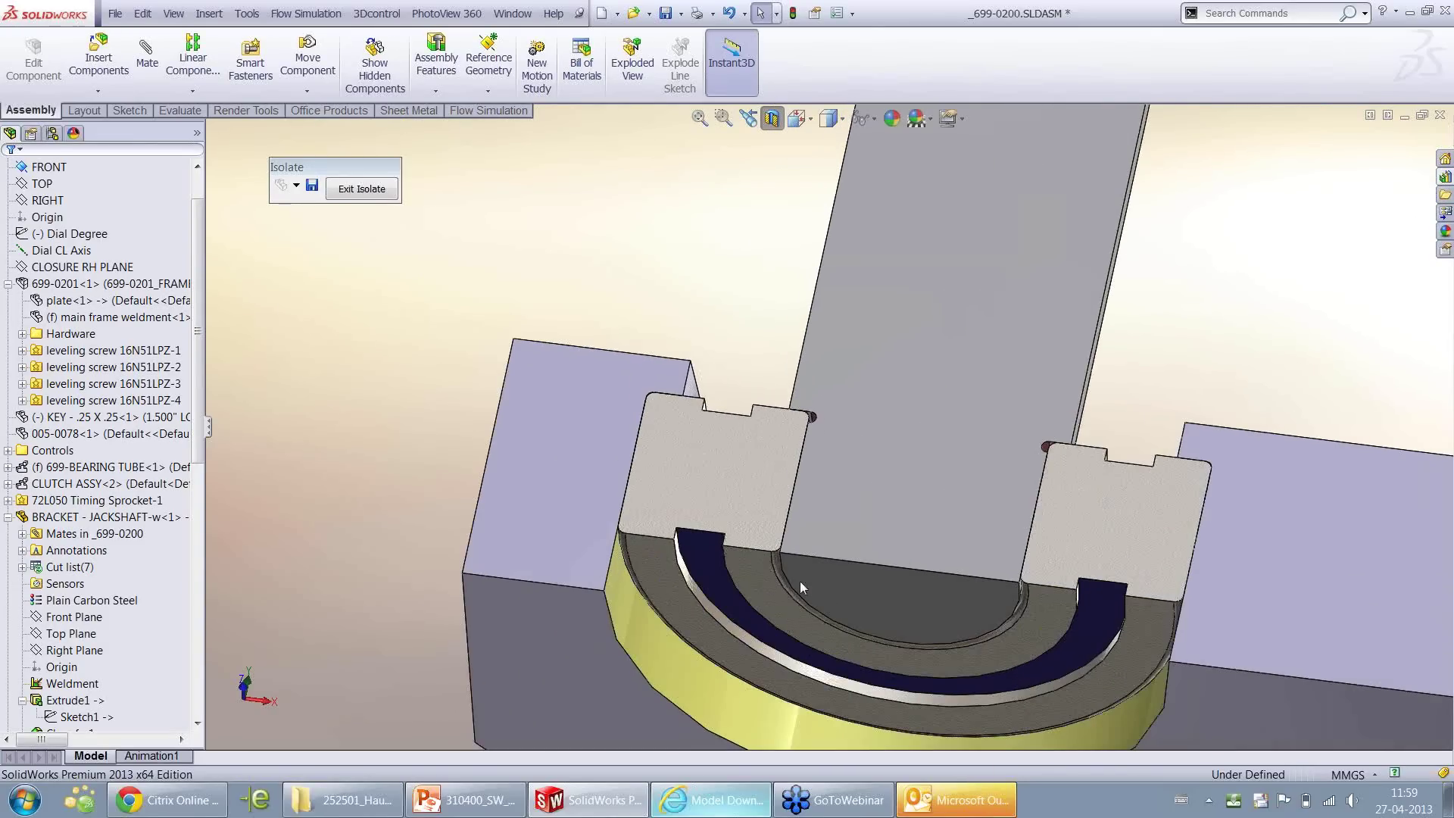
{"action": "scroll", "coordinate": [825, 427], "scroll_direction": "up", "scroll_amount": 3}
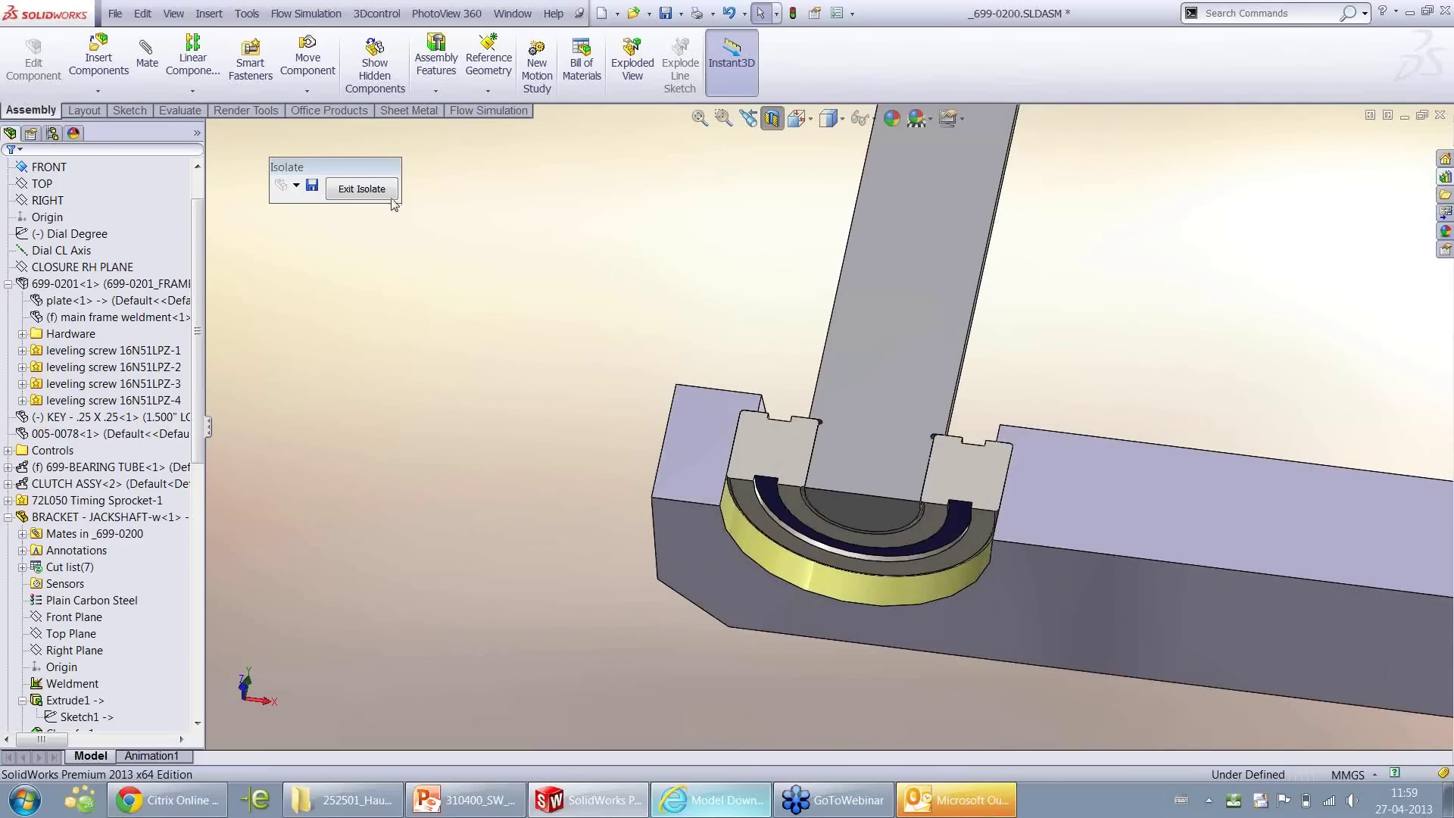
{"action": "left_click", "coordinate": [773, 119]}
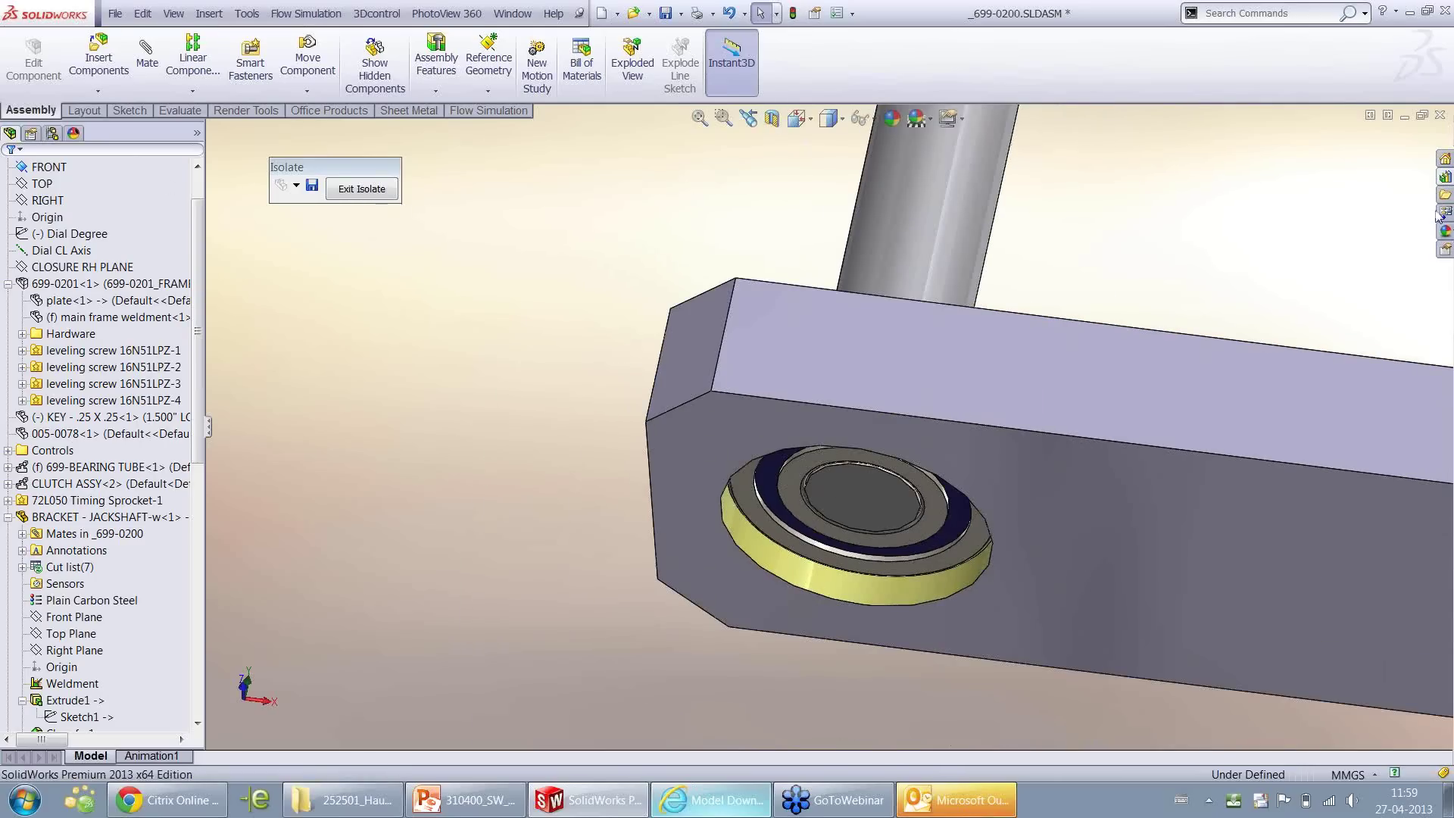
Insert one TRUARC internal retaining ring from the design library into the lower bearing bore of the bracket
{"action": "left_click", "coordinate": [1446, 177]}
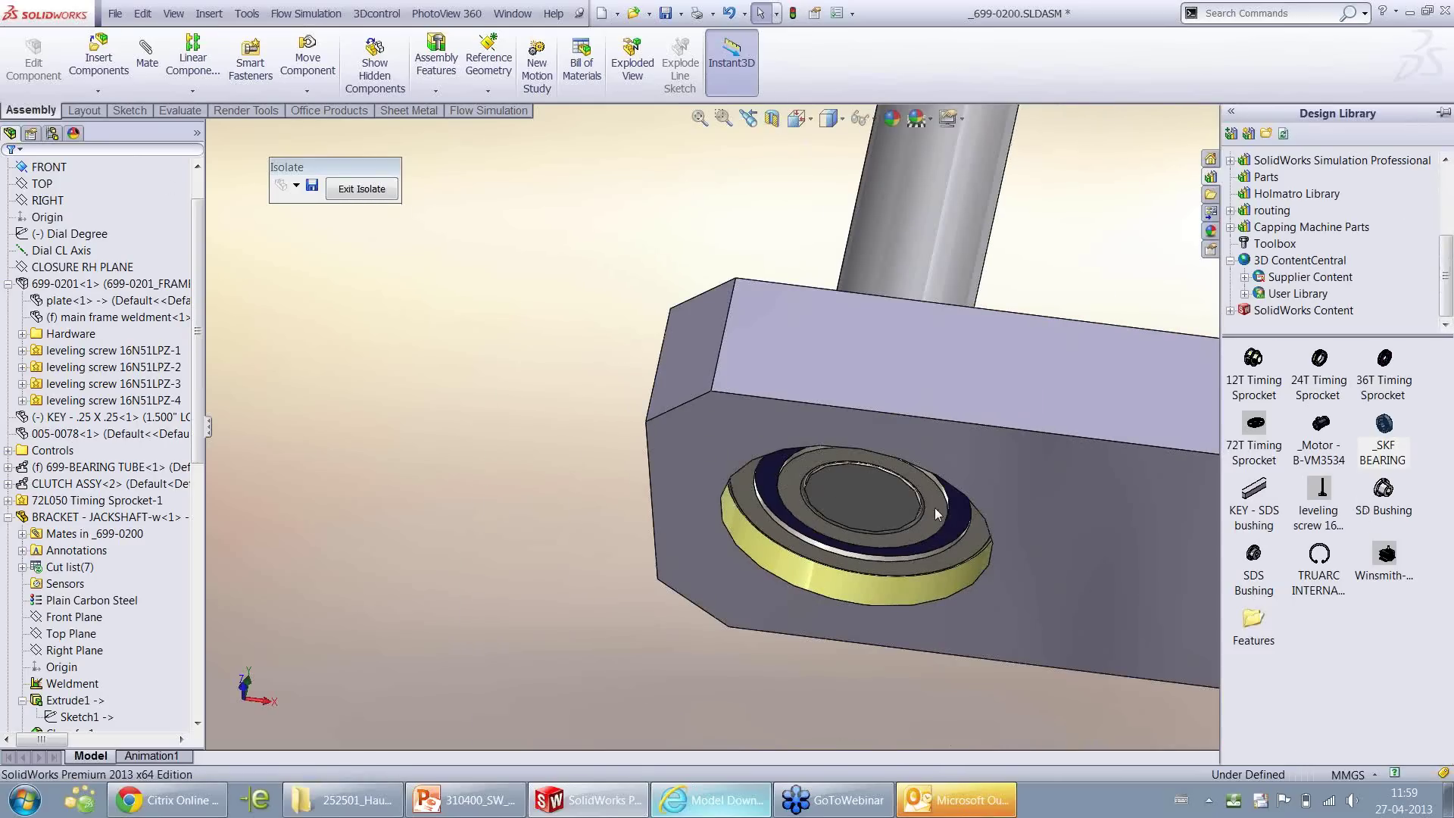
{"action": "left_click_drag", "start_coordinate": [1319, 555], "coordinate": [820, 540]}
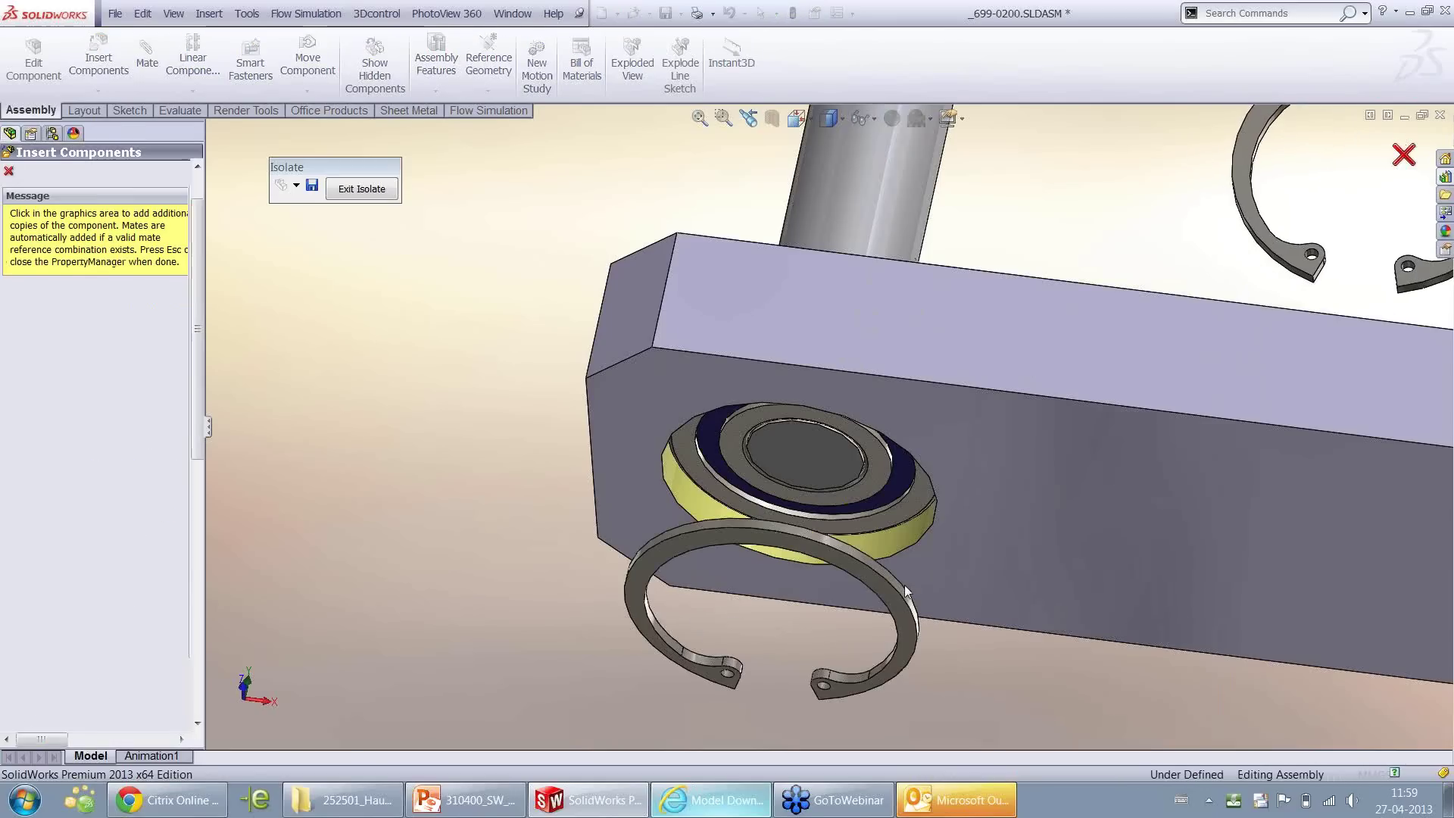
{"action": "key", "text": "Escape"}
{"action": "left_click_drag", "start_coordinate": [902, 600], "coordinate": [897, 389]}
Mate the TRUARC retaining ring flush against the exposed outer face of the lower SKF bearing
{"action": "left_click", "coordinate": [837, 652]}
{"action": "scroll", "coordinate": [857, 478], "scroll_direction": "up", "scroll_amount": 3}
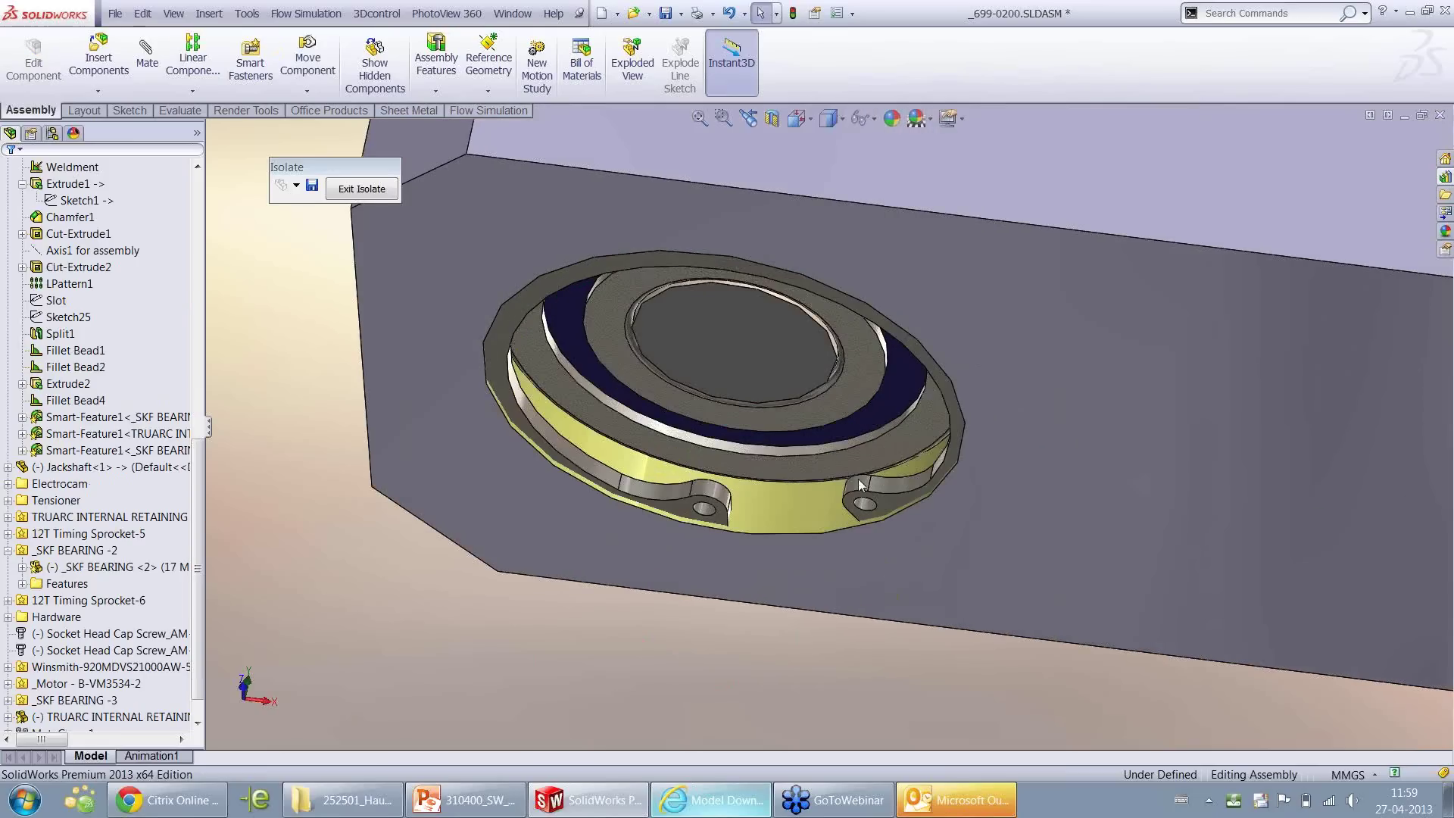
{"action": "scroll", "coordinate": [857, 479], "scroll_direction": "up", "scroll_amount": 3}
{"action": "left_click", "coordinate": [880, 425]}
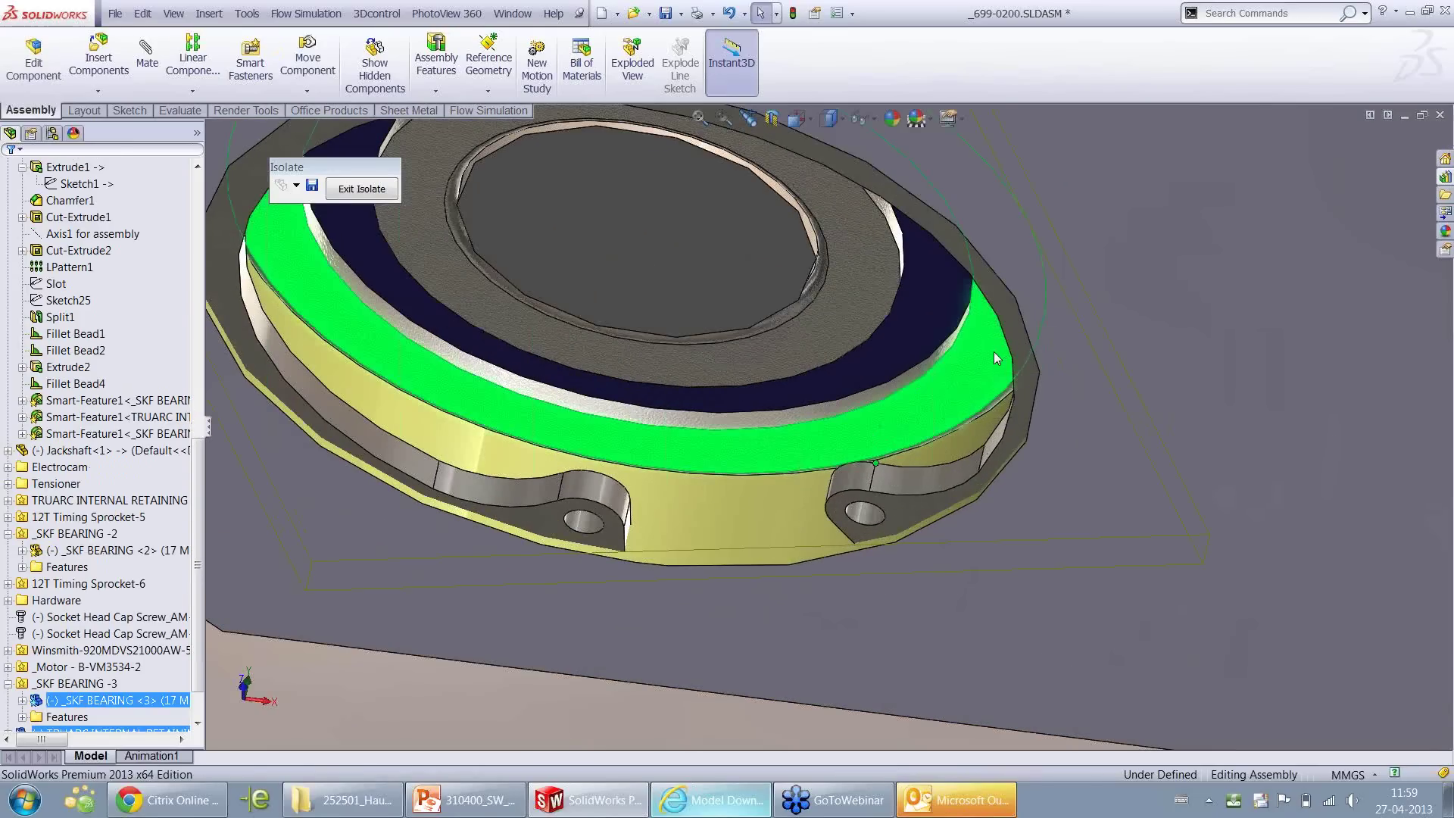
{"action": "key", "text": "m"}
{"action": "key", "text": "Return"}
{"action": "left_click", "coordinate": [1388, 146]}
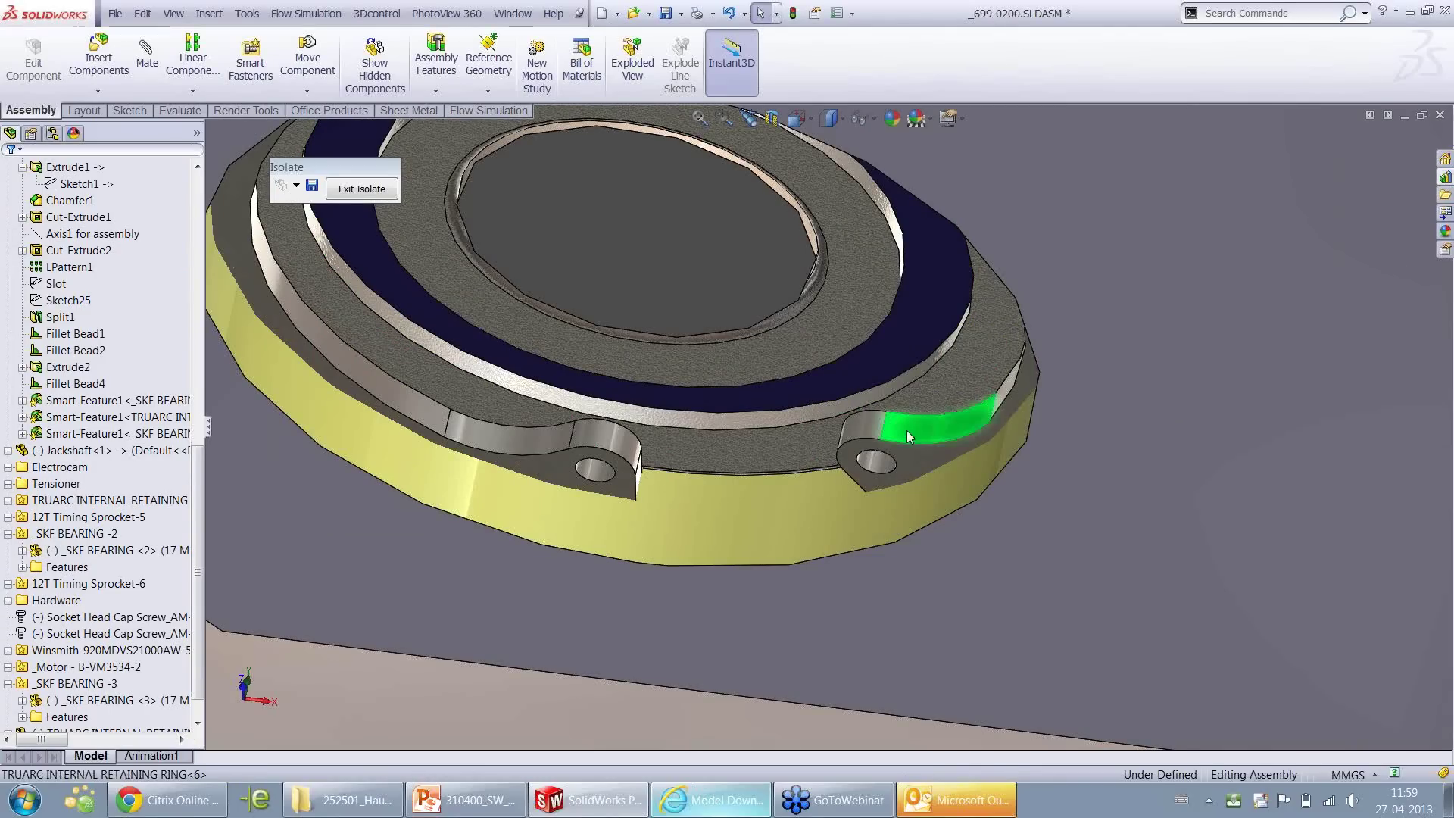
Insert the retaining ring's Snap Ring Groove smart feature, using the jackshaft bracket as its component reference
{"action": "right_click", "coordinate": [906, 430]}
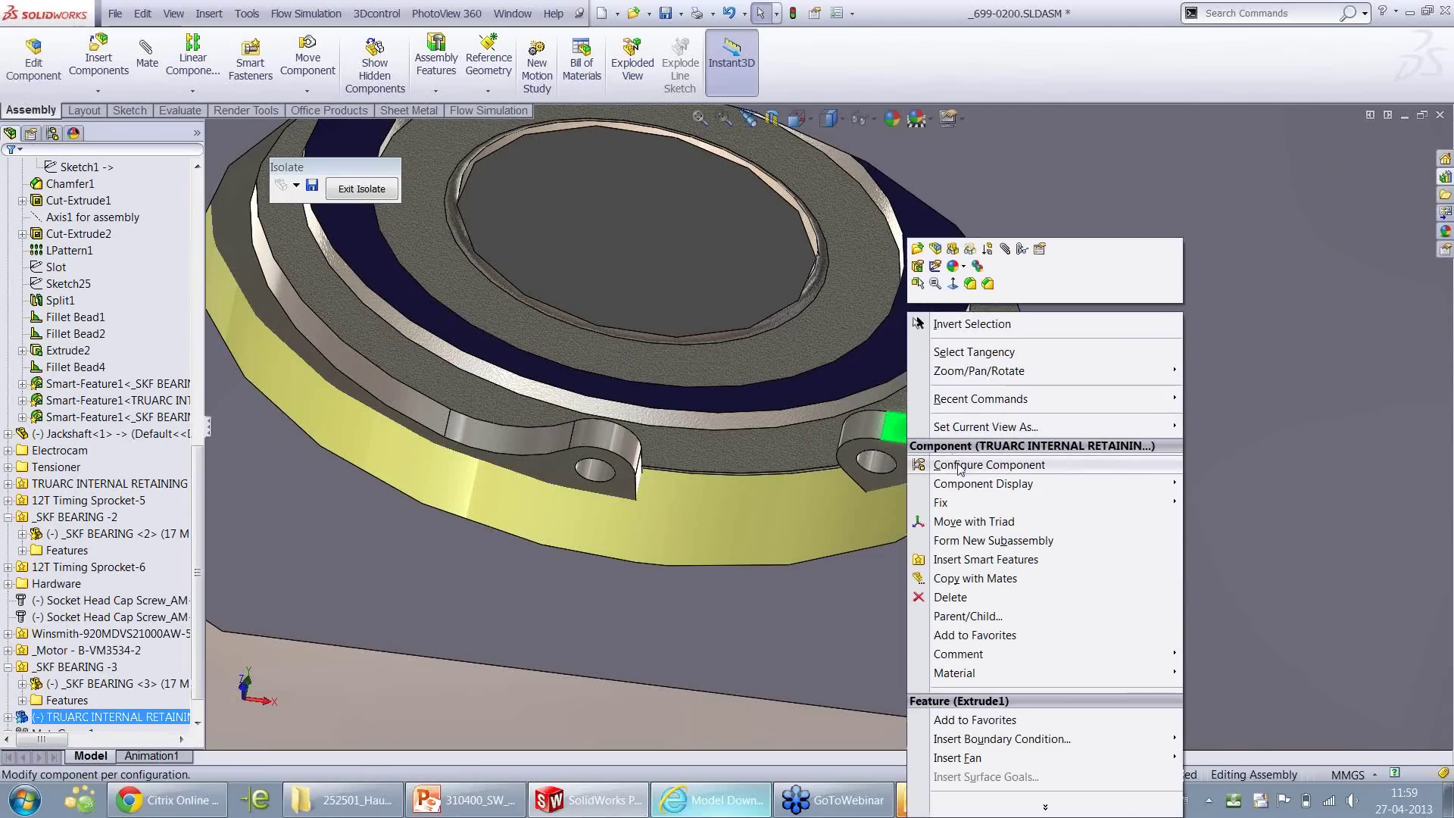
{"action": "left_click", "coordinate": [992, 561]}
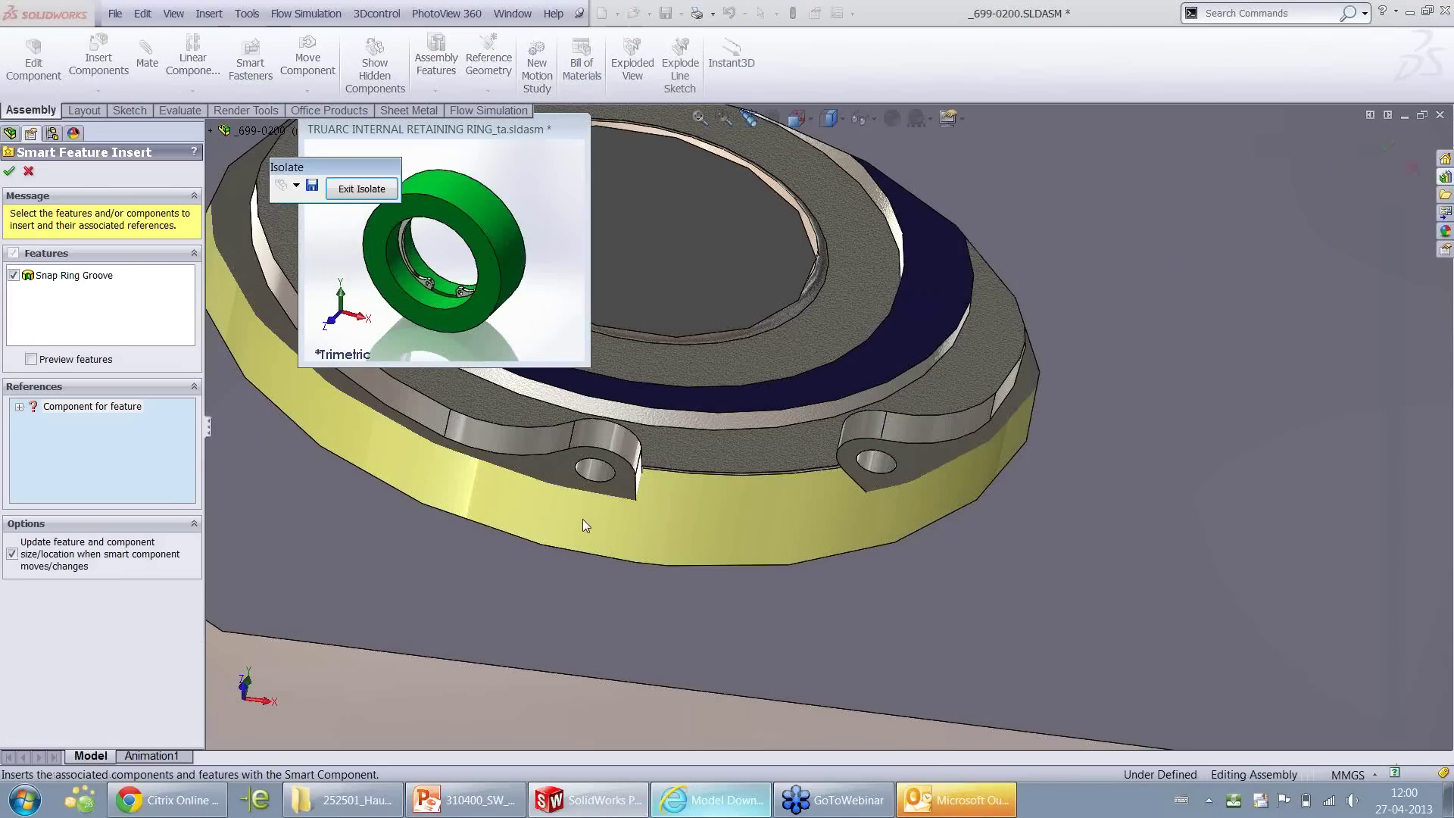
{"action": "left_click", "coordinate": [584, 521]}
{"action": "left_click", "coordinate": [9, 175]}
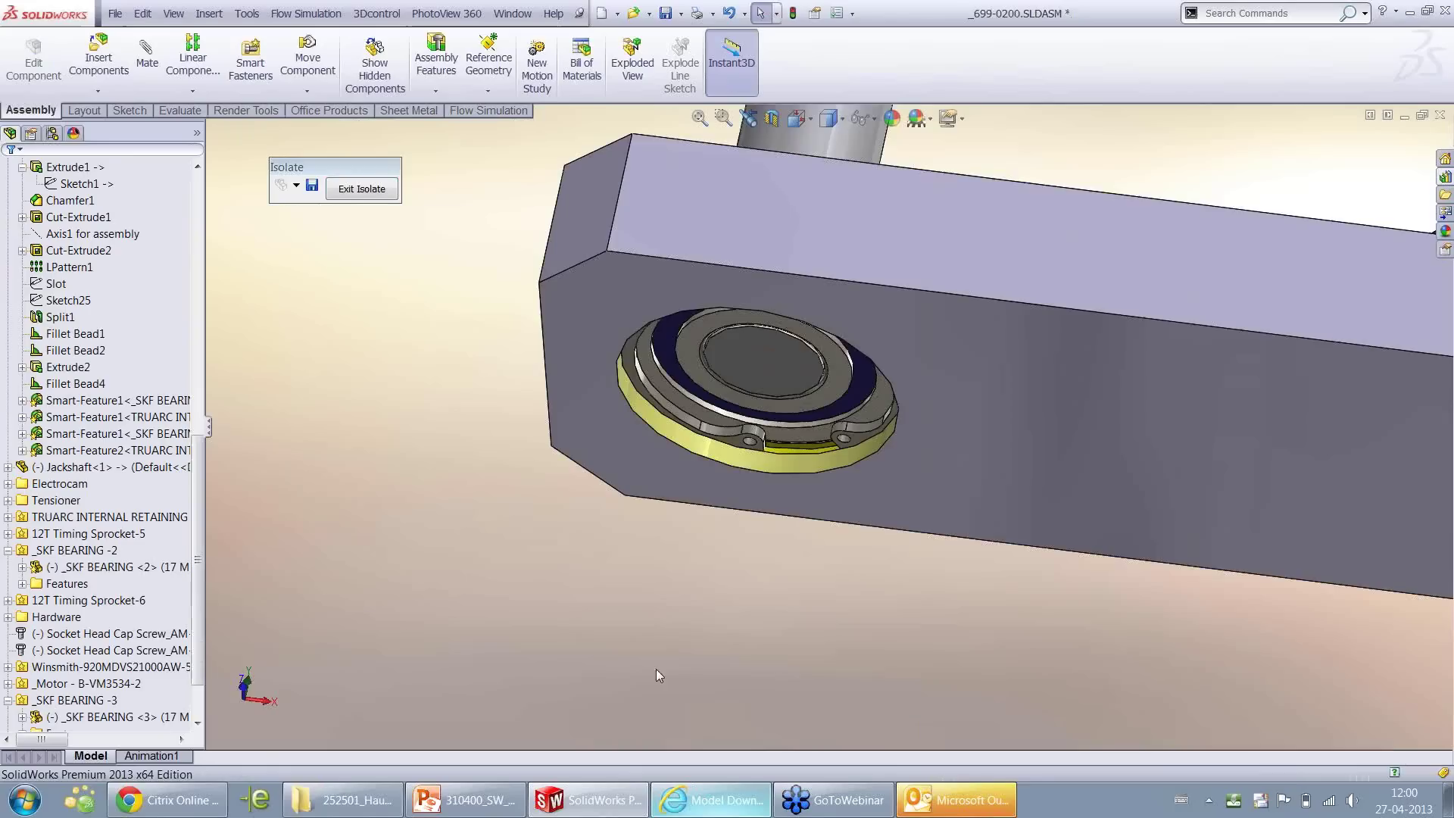
Place the WRENCH FLATS library feature from the Capping Machine Parts Features folder on the jackshaft to start editing that part in context
{"action": "right_click_drag", "start_coordinate": [699, 650], "coordinate": [748, 503]}
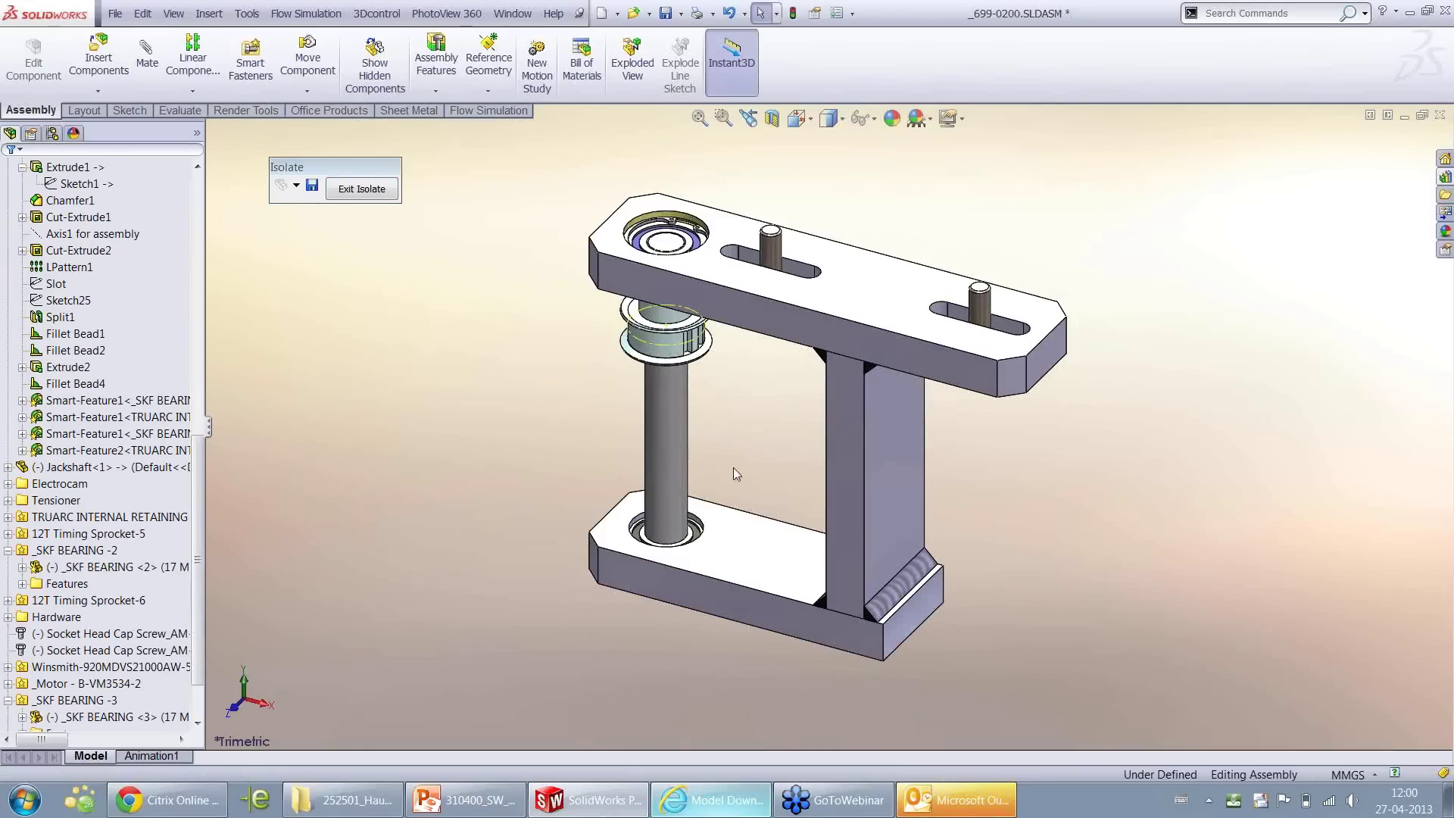
{"action": "scroll", "coordinate": [544, 338], "scroll_direction": "down", "scroll_amount": 3}
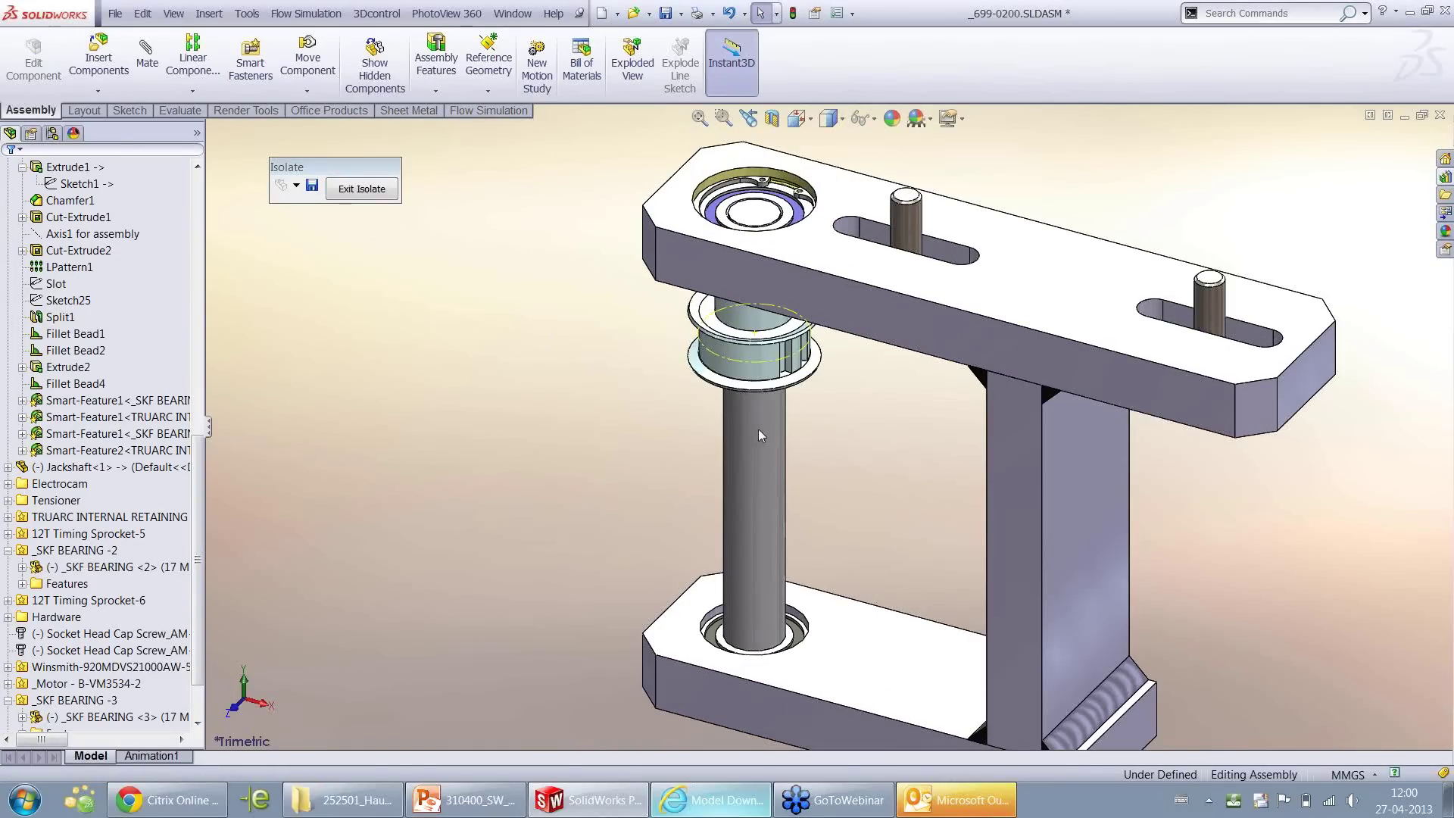
{"action": "left_click", "coordinate": [1442, 177]}
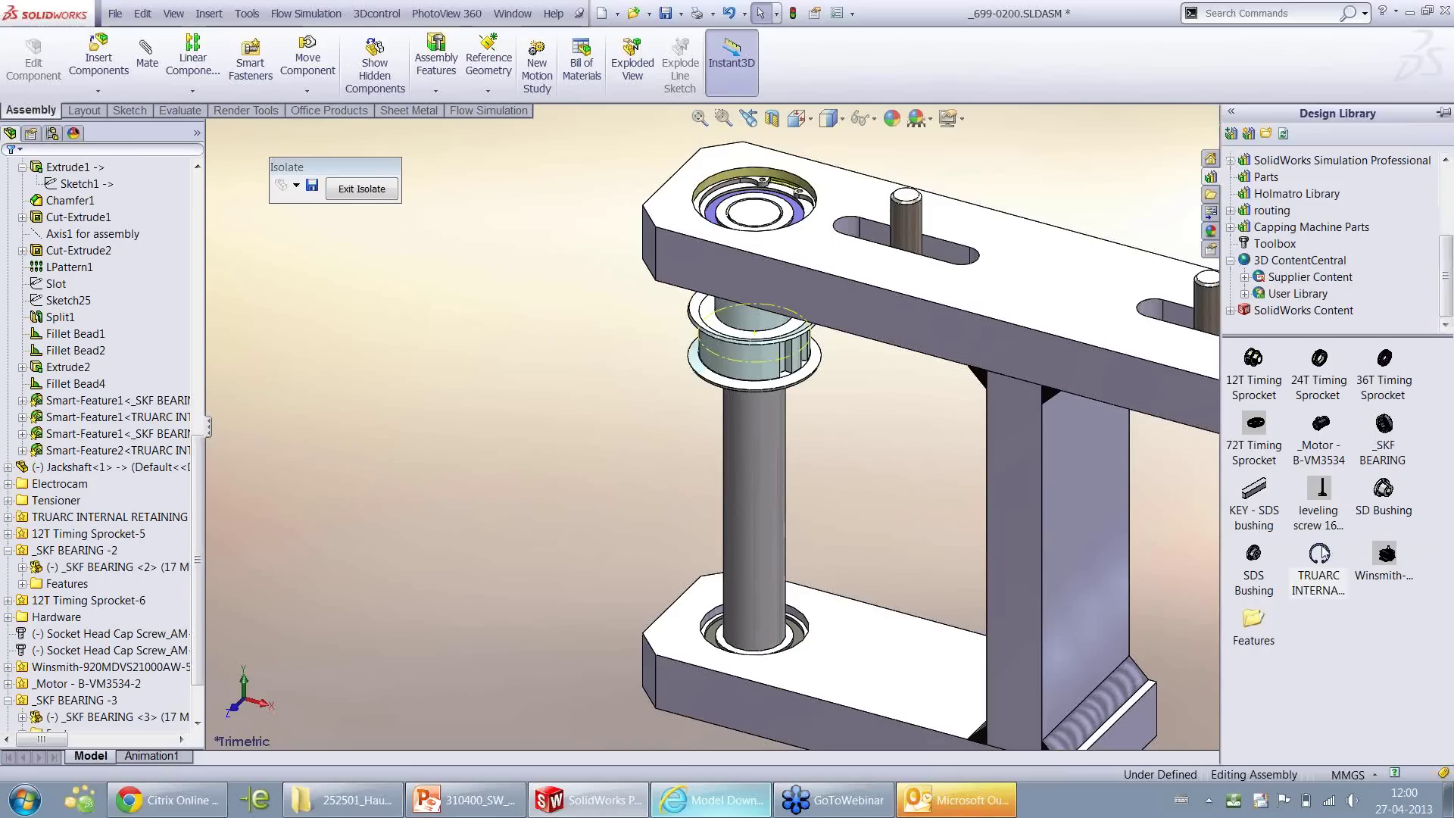
{"action": "double_click", "coordinate": [1272, 641]}
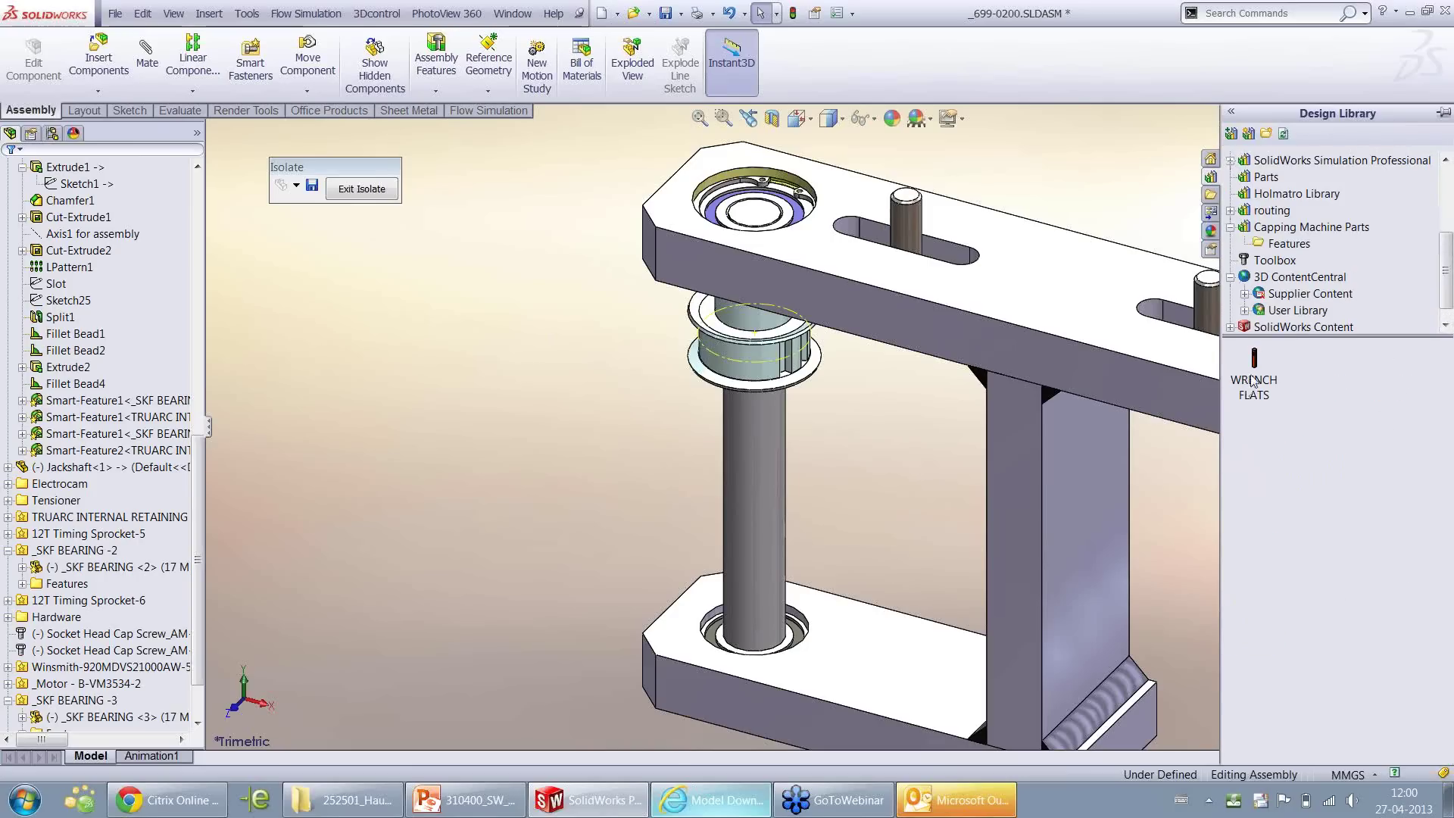
{"action": "left_click_drag", "start_coordinate": [1253, 362], "coordinate": [756, 439]}
{"action": "left_click", "coordinate": [868, 406]}
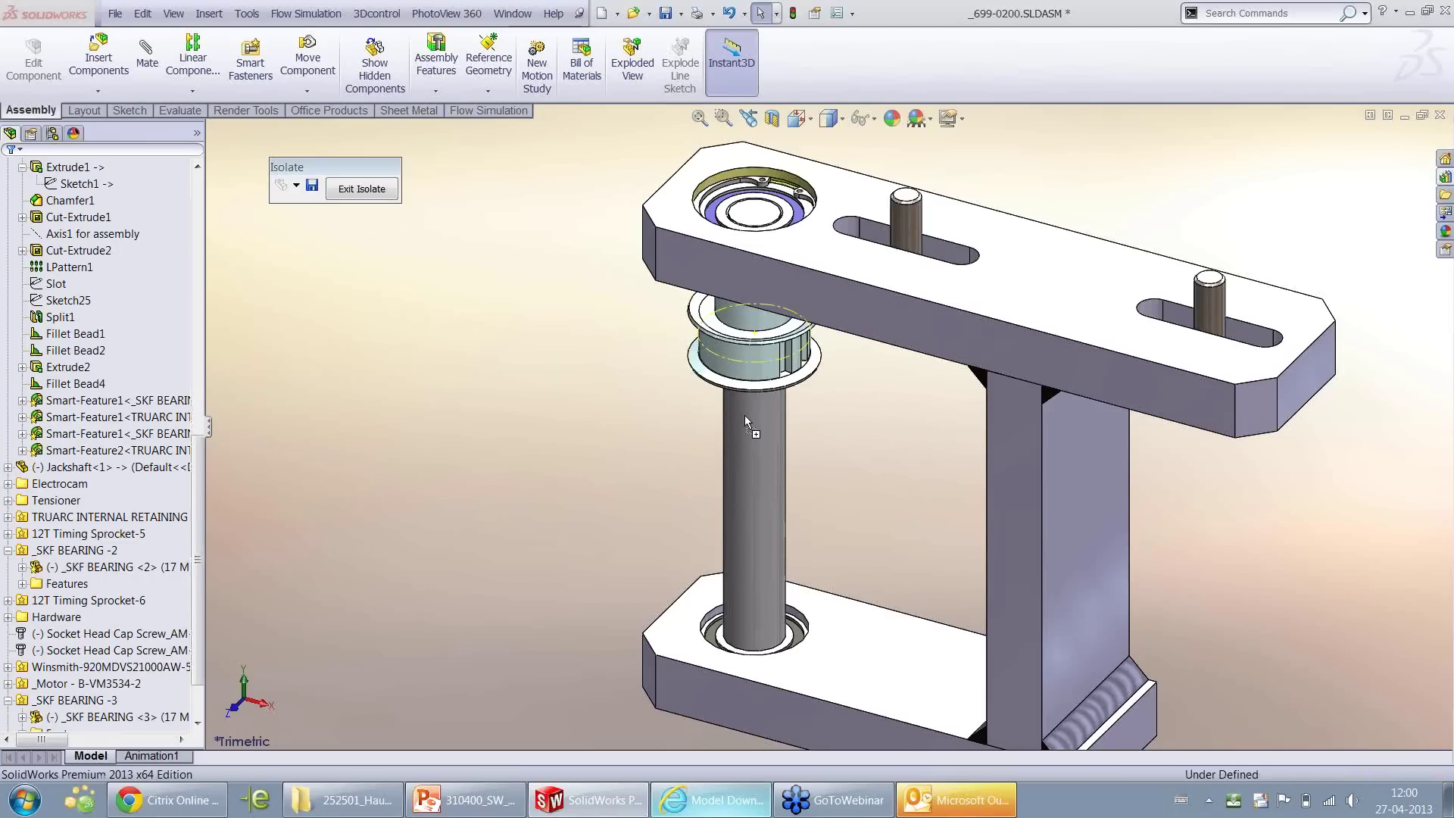
{"action": "left_click", "coordinate": [766, 436]}
{"action": "left_click", "coordinate": [846, 406]}
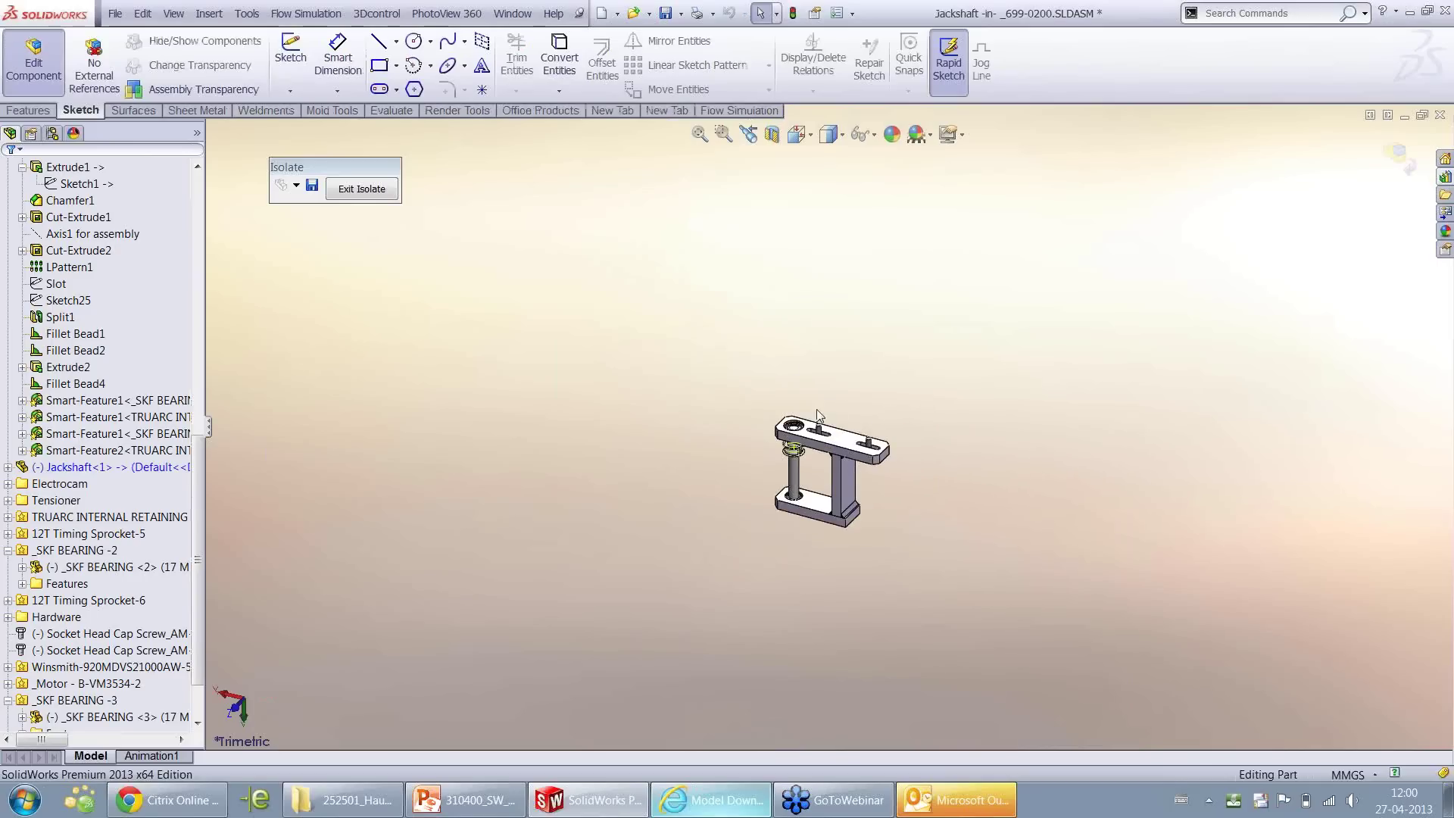
{"action": "left_click", "coordinate": [697, 137]}
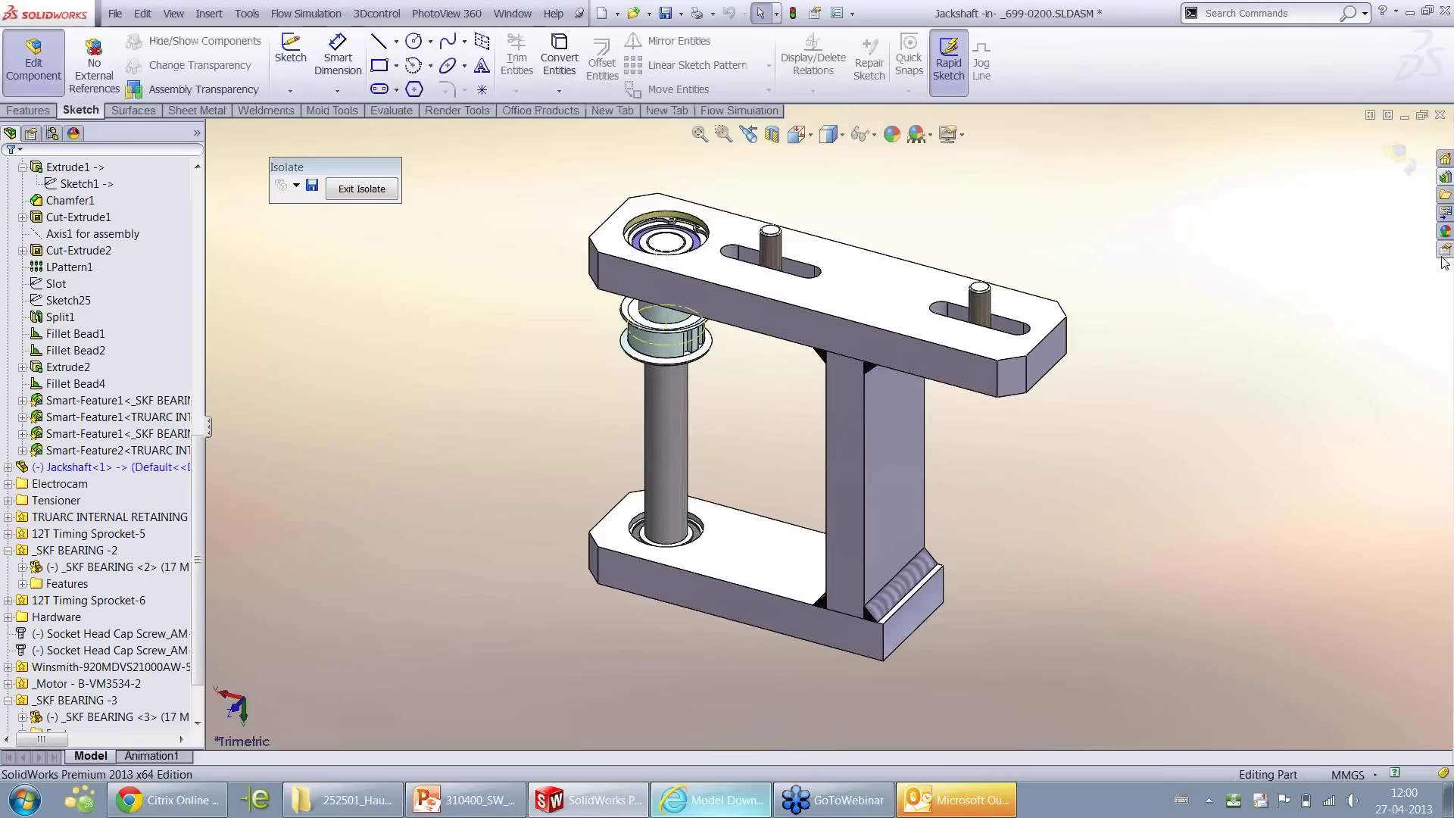
Add the WRENCH FLATS feature to the jackshaft's cylindrical face, with the shaft's upper end edge as the locating edge
{"action": "left_click", "coordinate": [1445, 177]}
{"action": "left_click_drag", "start_coordinate": [1006, 419], "coordinate": [666, 412]}
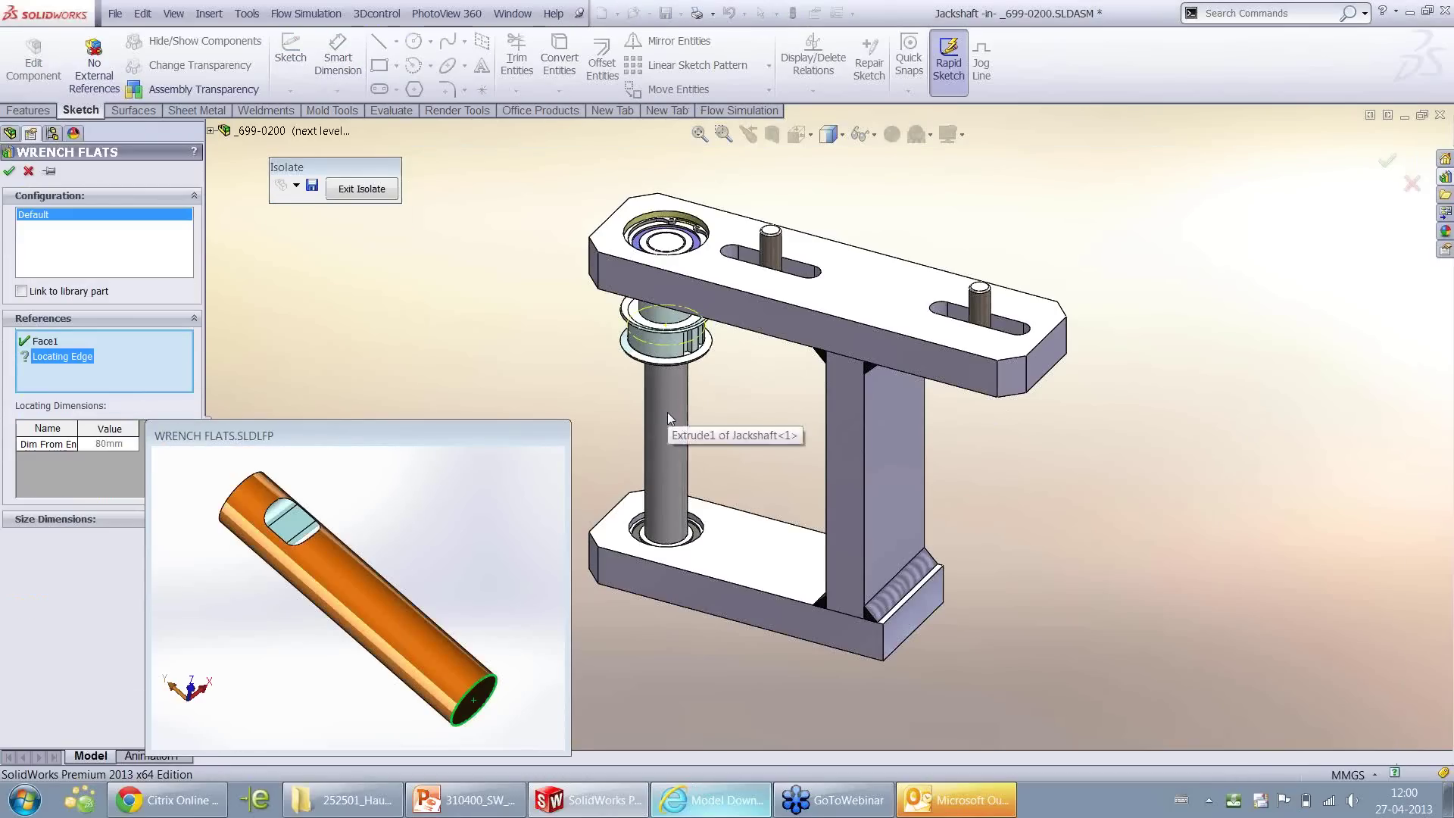
{"action": "scroll", "coordinate": [565, 370], "scroll_direction": "down", "scroll_amount": 3}
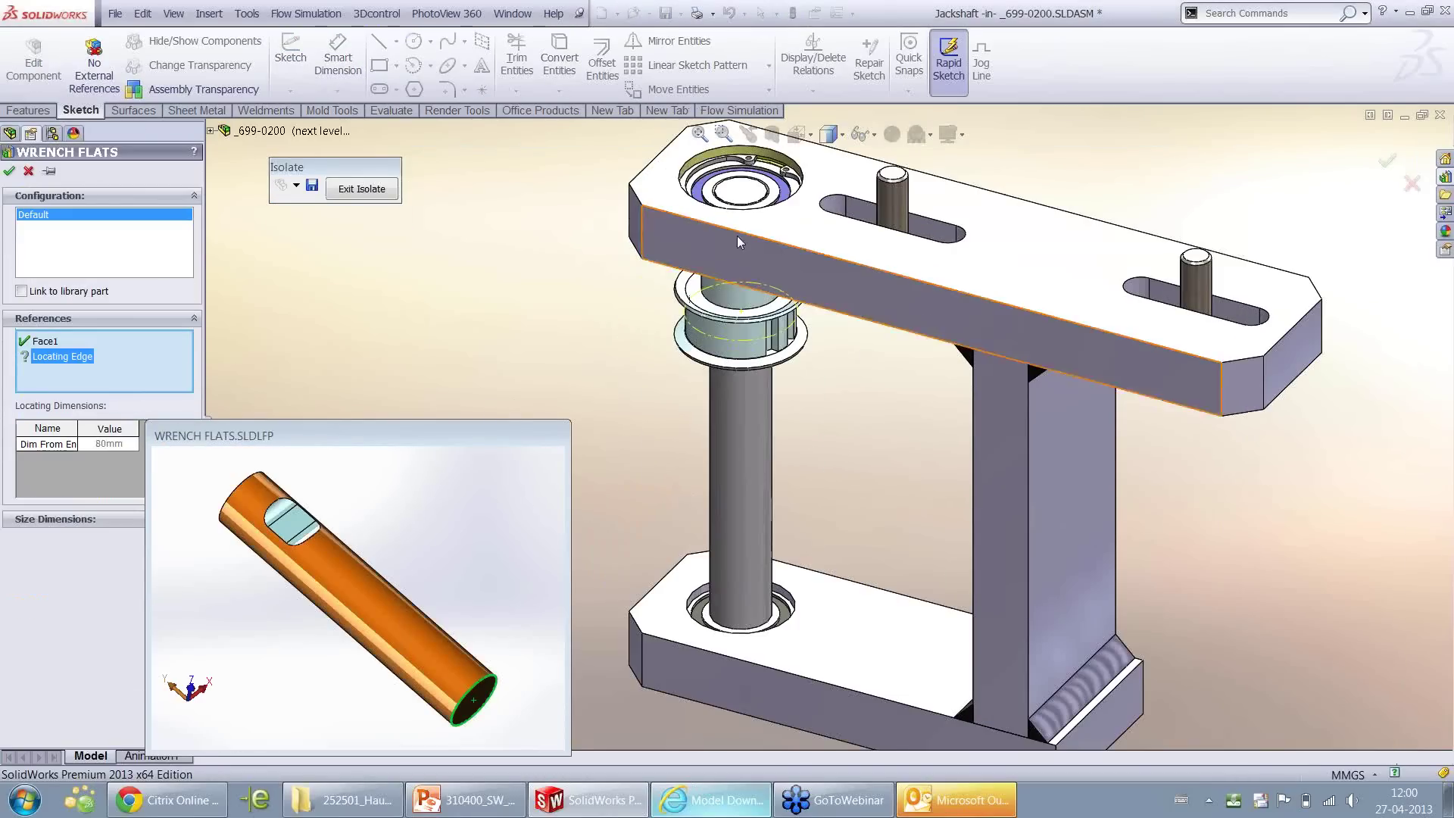
{"action": "left_click", "coordinate": [727, 189]}
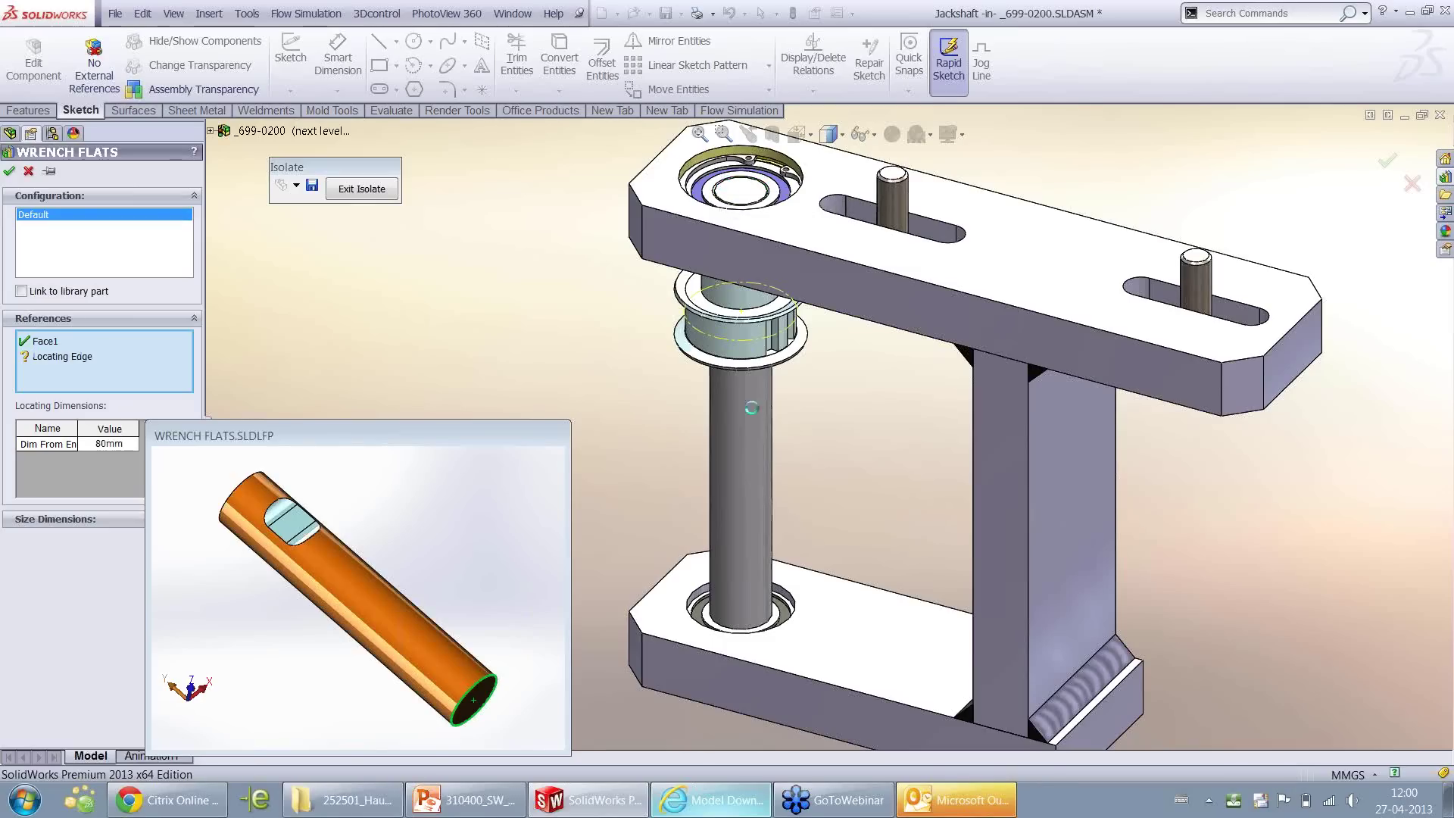
{"action": "left_click", "coordinate": [754, 438]}
{"action": "left_click", "coordinate": [760, 431]}
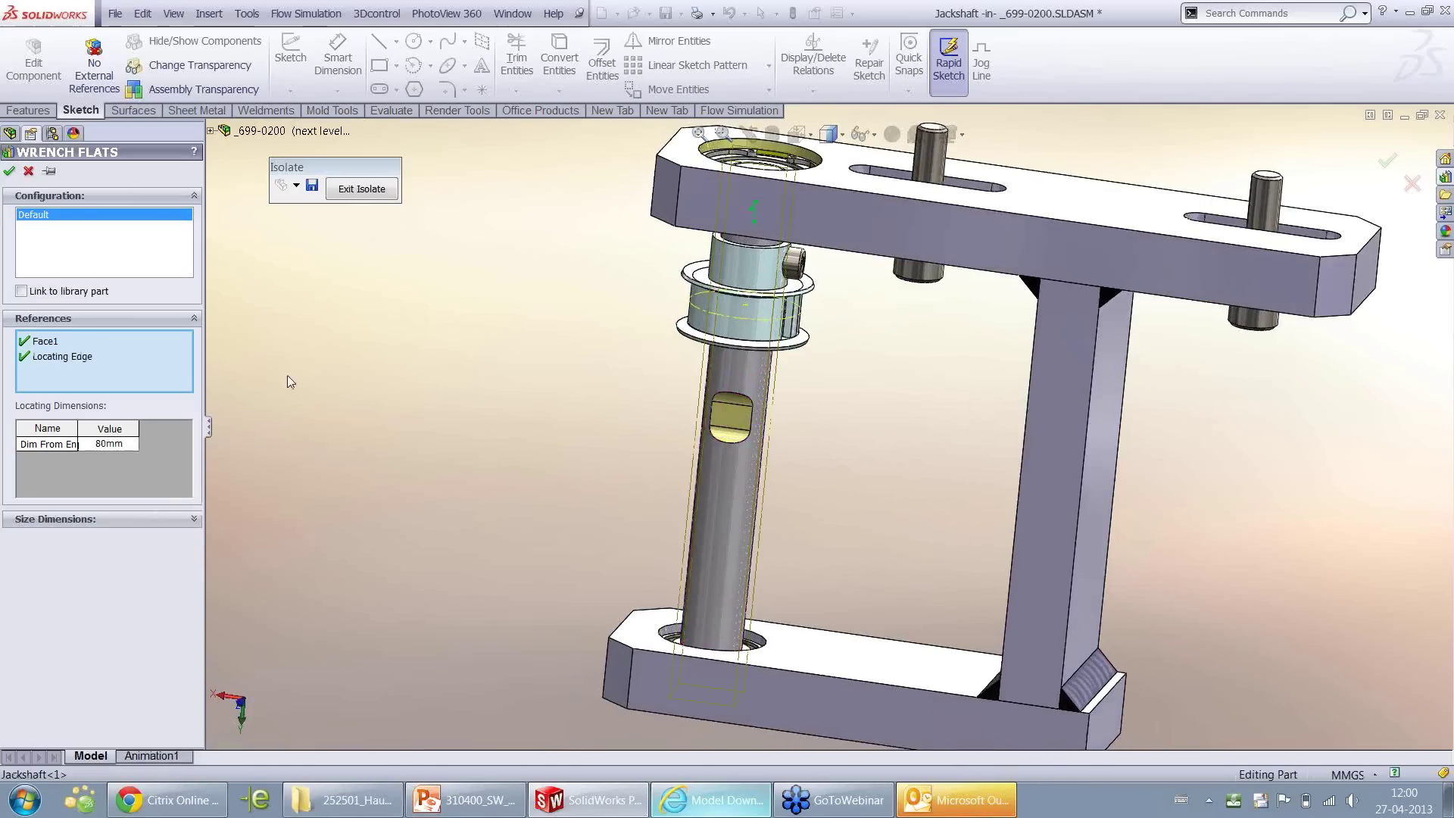
Set the wrench flats' distance from the shaft end to 65 mm, complete the feature and return to the assembly
{"action": "double_click", "coordinate": [116, 446]}
{"action": "type", "text": "65"}
{"action": "key", "text": "Return"}
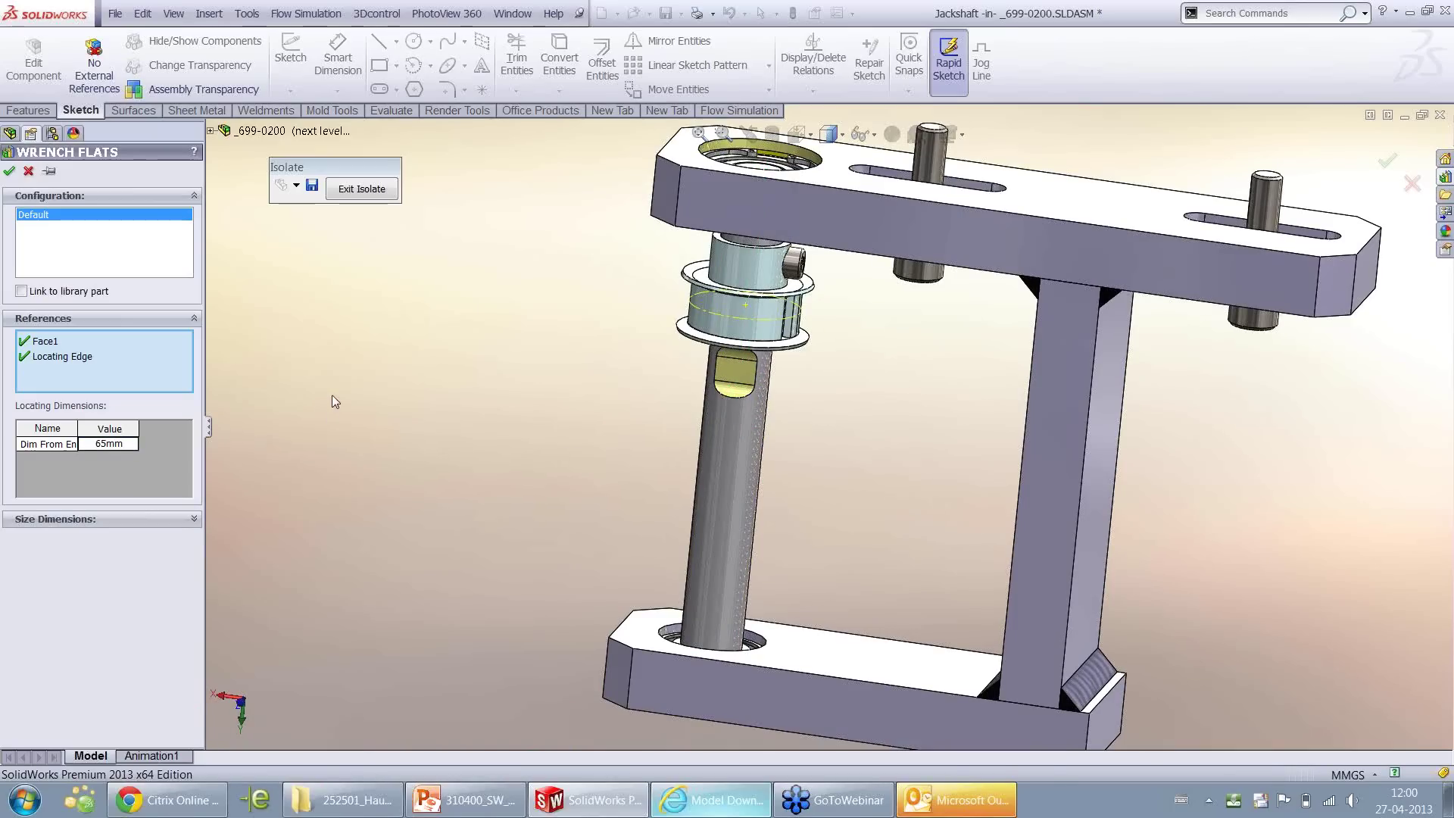
{"action": "key", "text": "Return"}
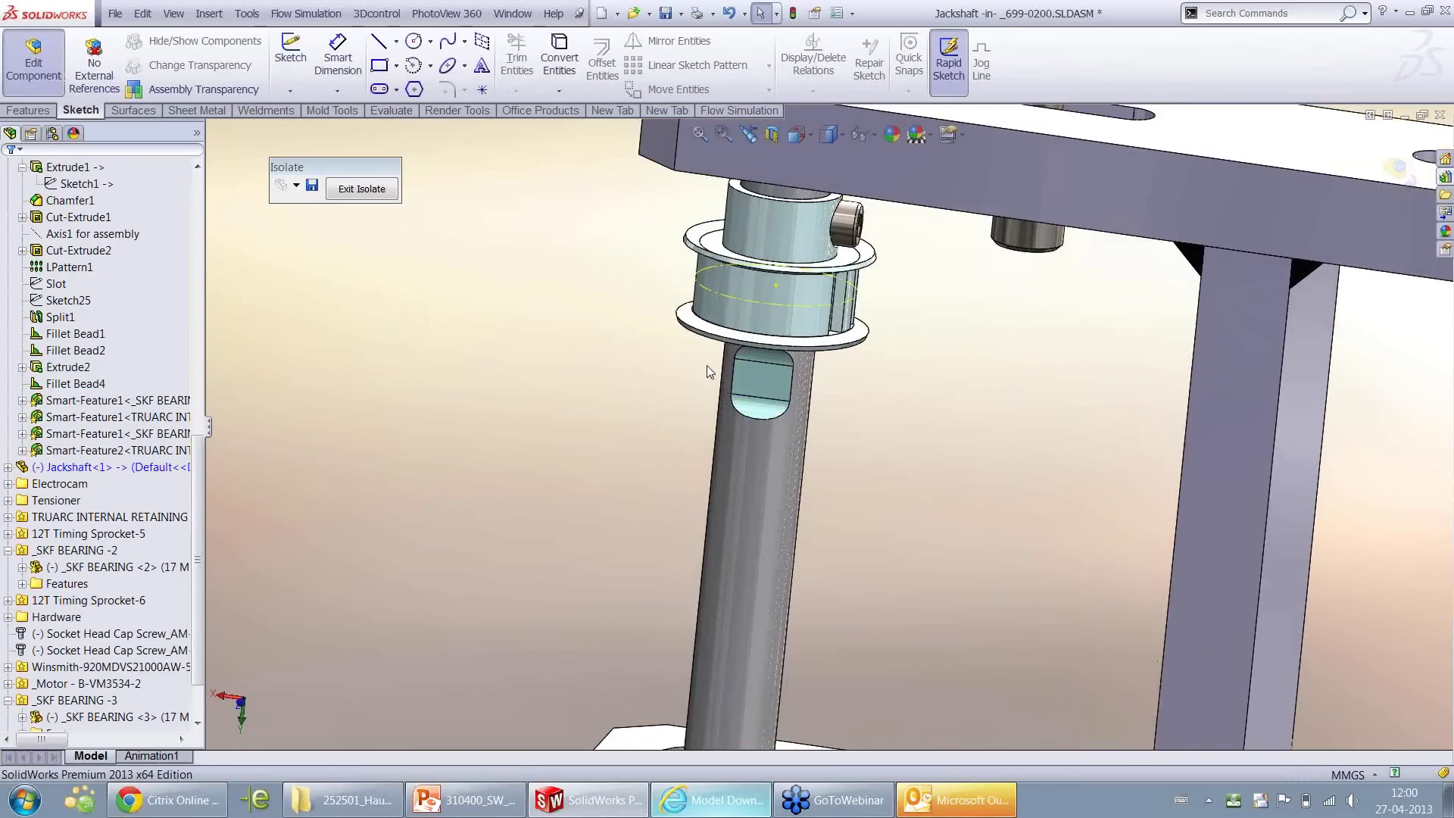
{"action": "left_click", "coordinate": [1410, 170]}
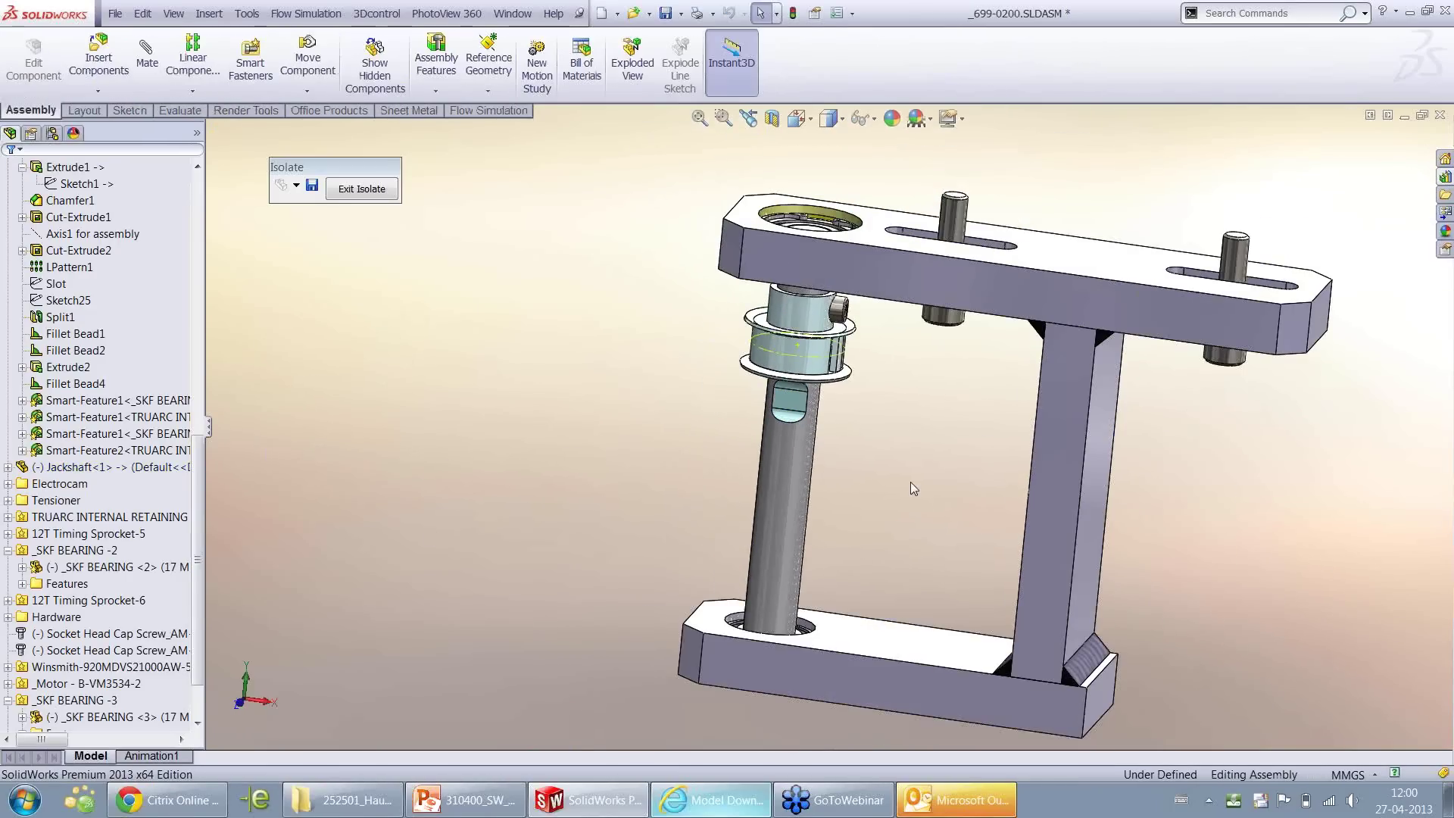
Insert one 36T Timing Sprocket from the Capping Machine Parts library onto the jackshaft below the small sprocket
{"action": "right_click_drag", "start_coordinate": [941, 446], "coordinate": [989, 372]}
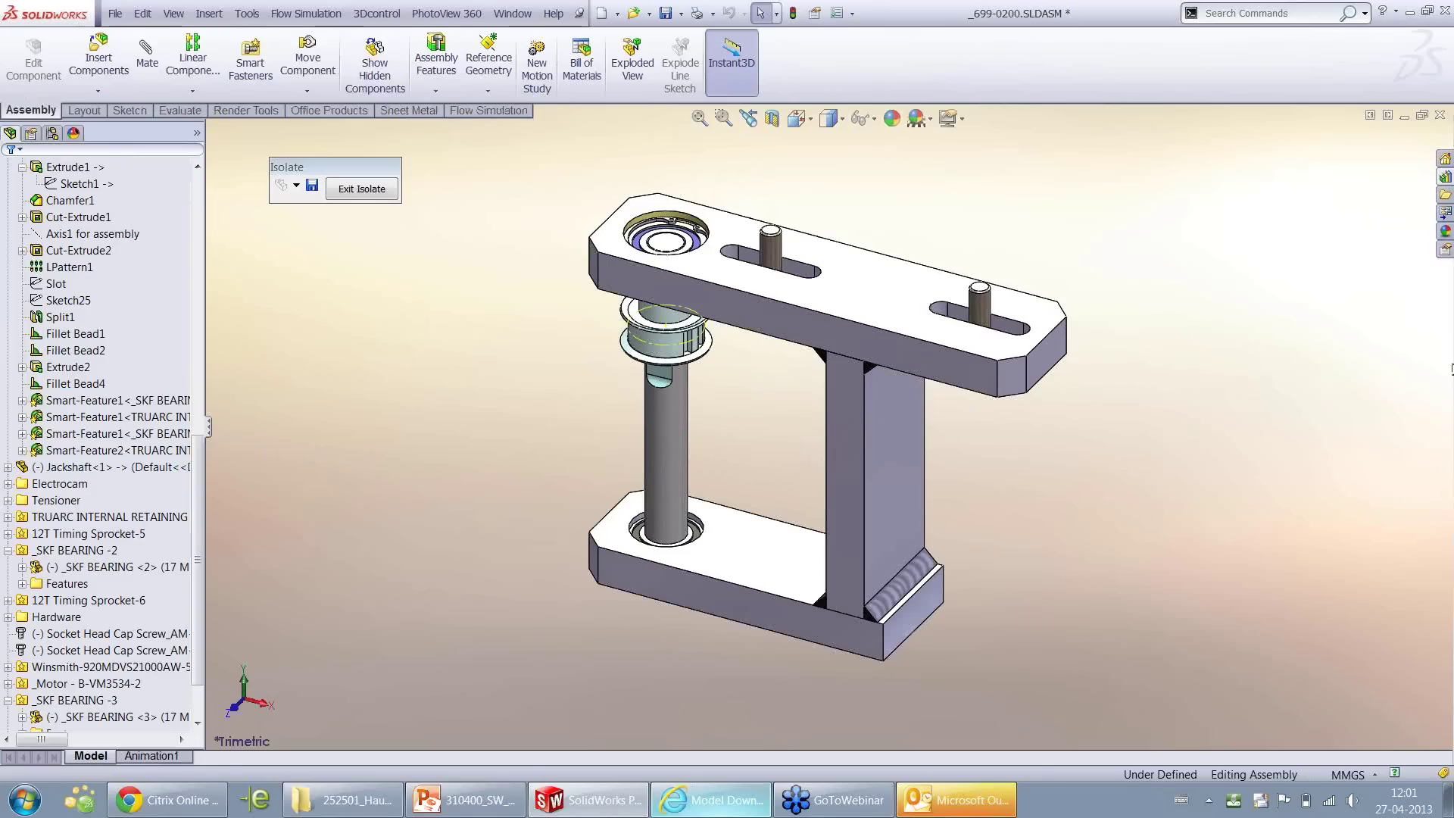
{"action": "left_click", "coordinate": [1443, 177]}
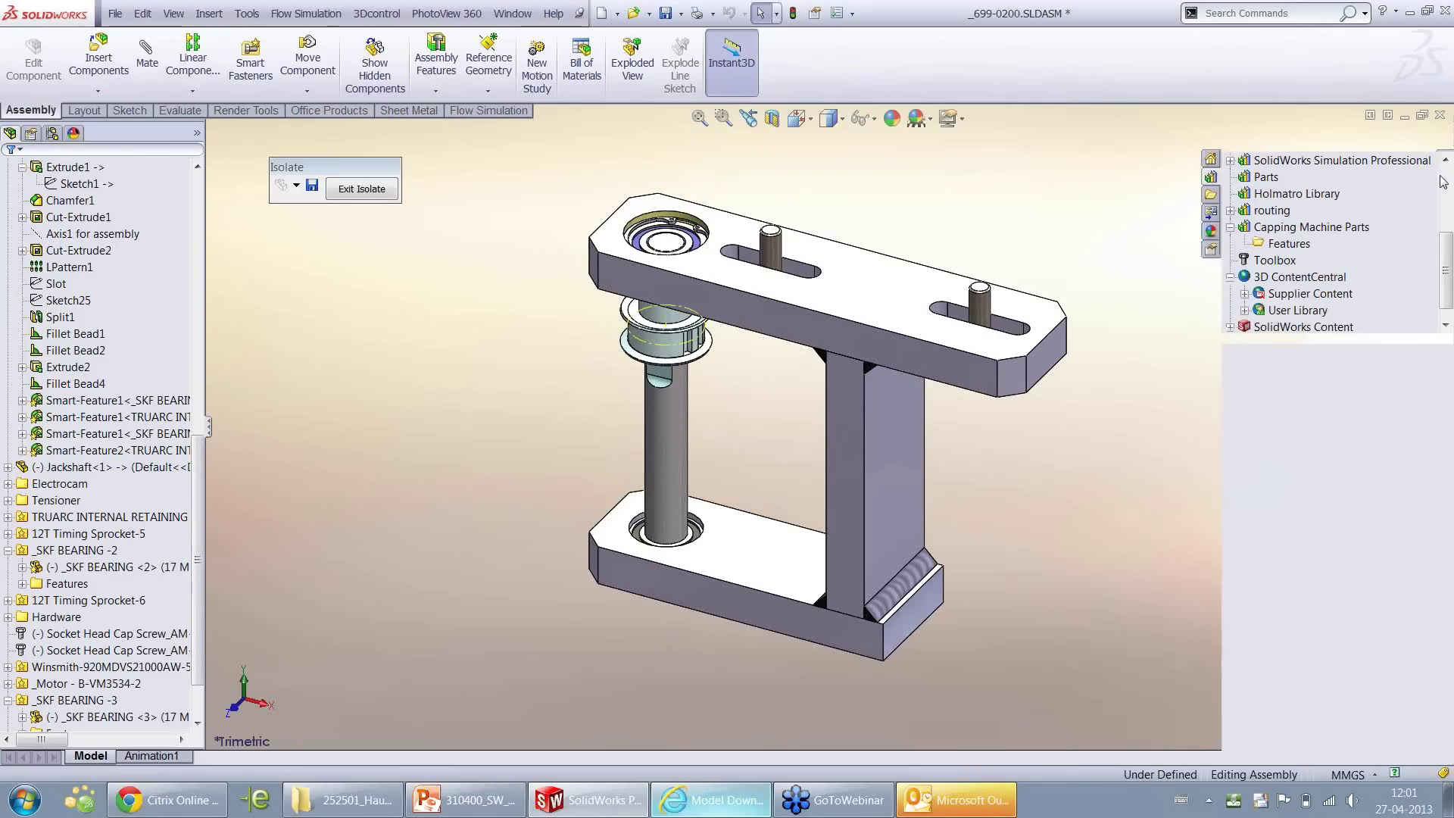
{"action": "left_click", "coordinate": [1230, 277]}
{"action": "left_click", "coordinate": [1280, 262]}
{"action": "left_click", "coordinate": [1283, 243]}
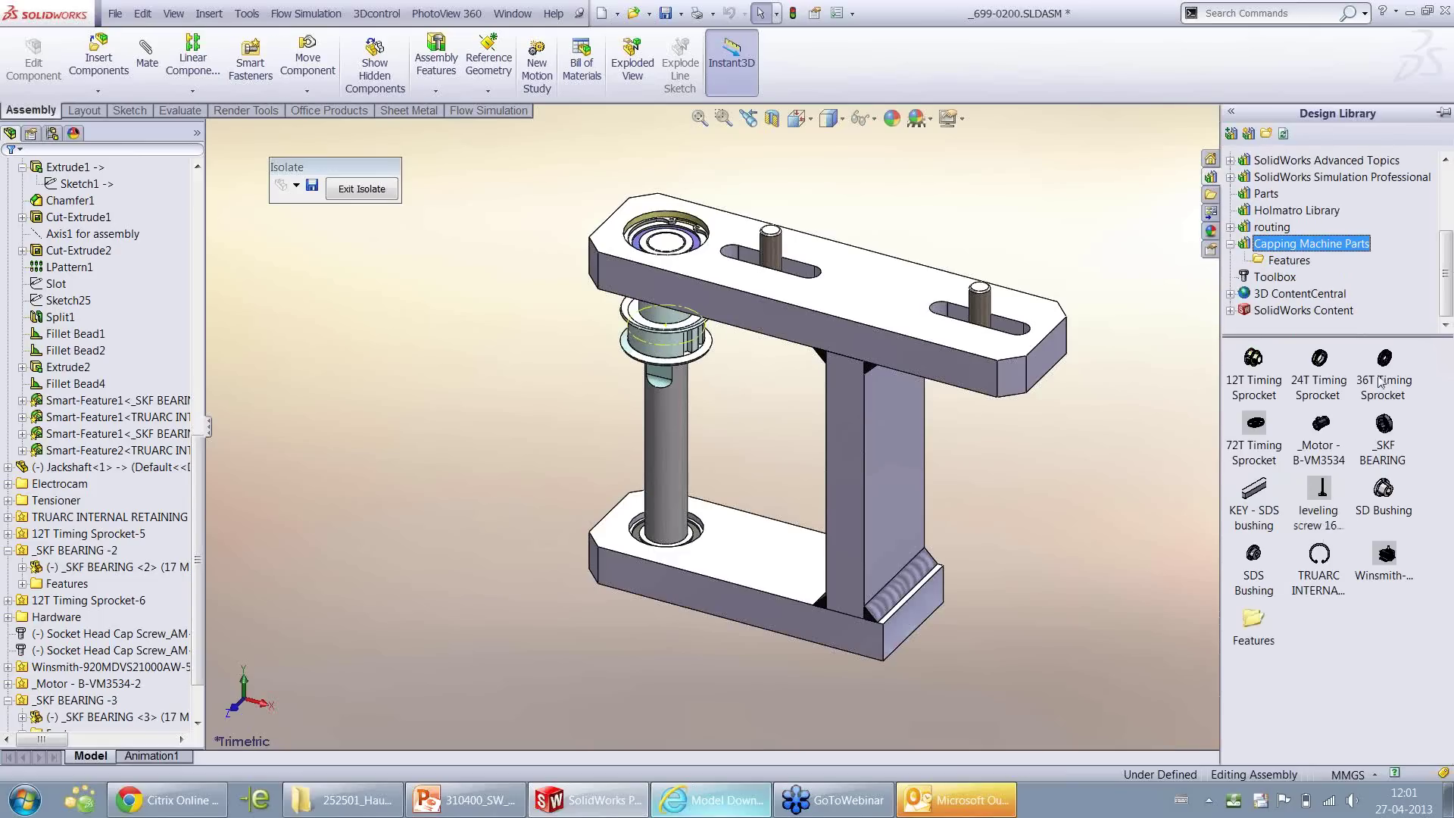
{"action": "mouse_move", "coordinate": [1379, 382]}
{"action": "left_click_drag", "start_coordinate": [1383, 379], "coordinate": [670, 441]}
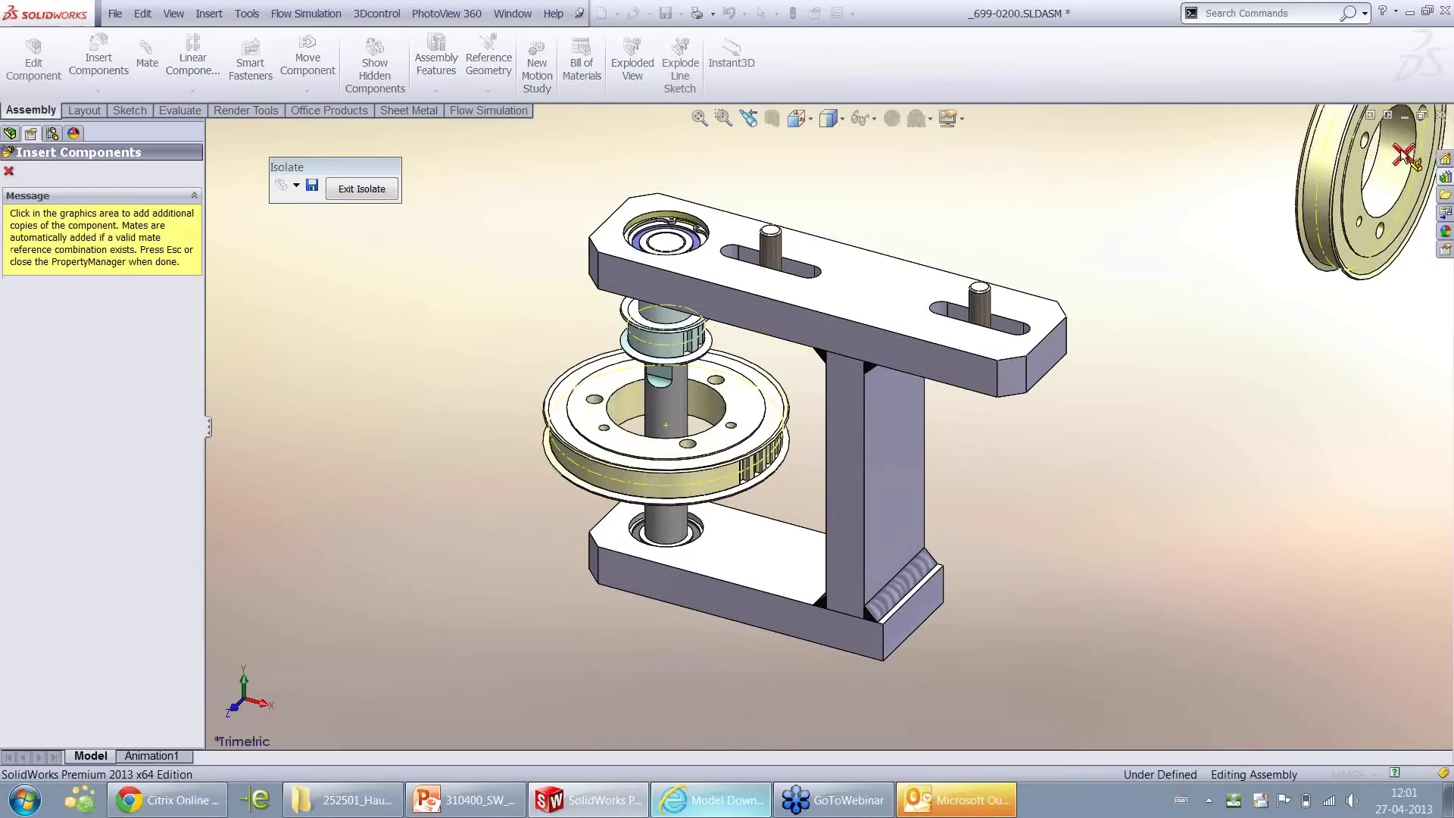
{"action": "key", "text": "Escape"}
Slide the 36T timing sprocket slightly down the jackshaft, clear of the wrench flats
{"action": "mouse_move", "coordinate": [731, 443]}
{"action": "left_mouse_down"}
{"action": "mouse_move", "coordinate": [717, 478]}
{"action": "mouse_move", "coordinate": [716, 448]}
{"action": "left_mouse_up"}
{"action": "key", "text": "Escape"}
{"action": "key", "text": "Escape"}
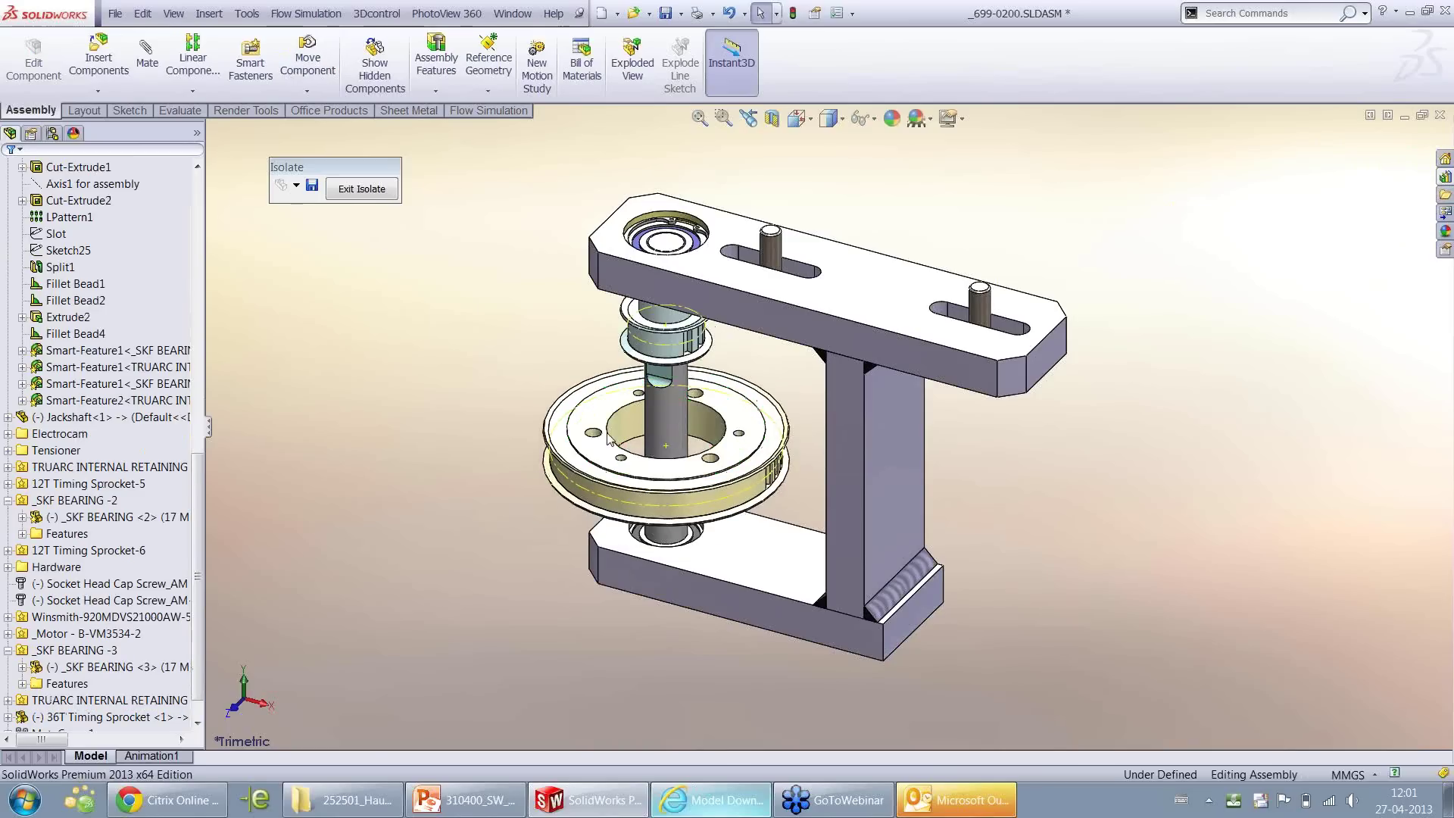
{"action": "scroll", "coordinate": [640, 401], "scroll_direction": "down", "scroll_amount": 3}
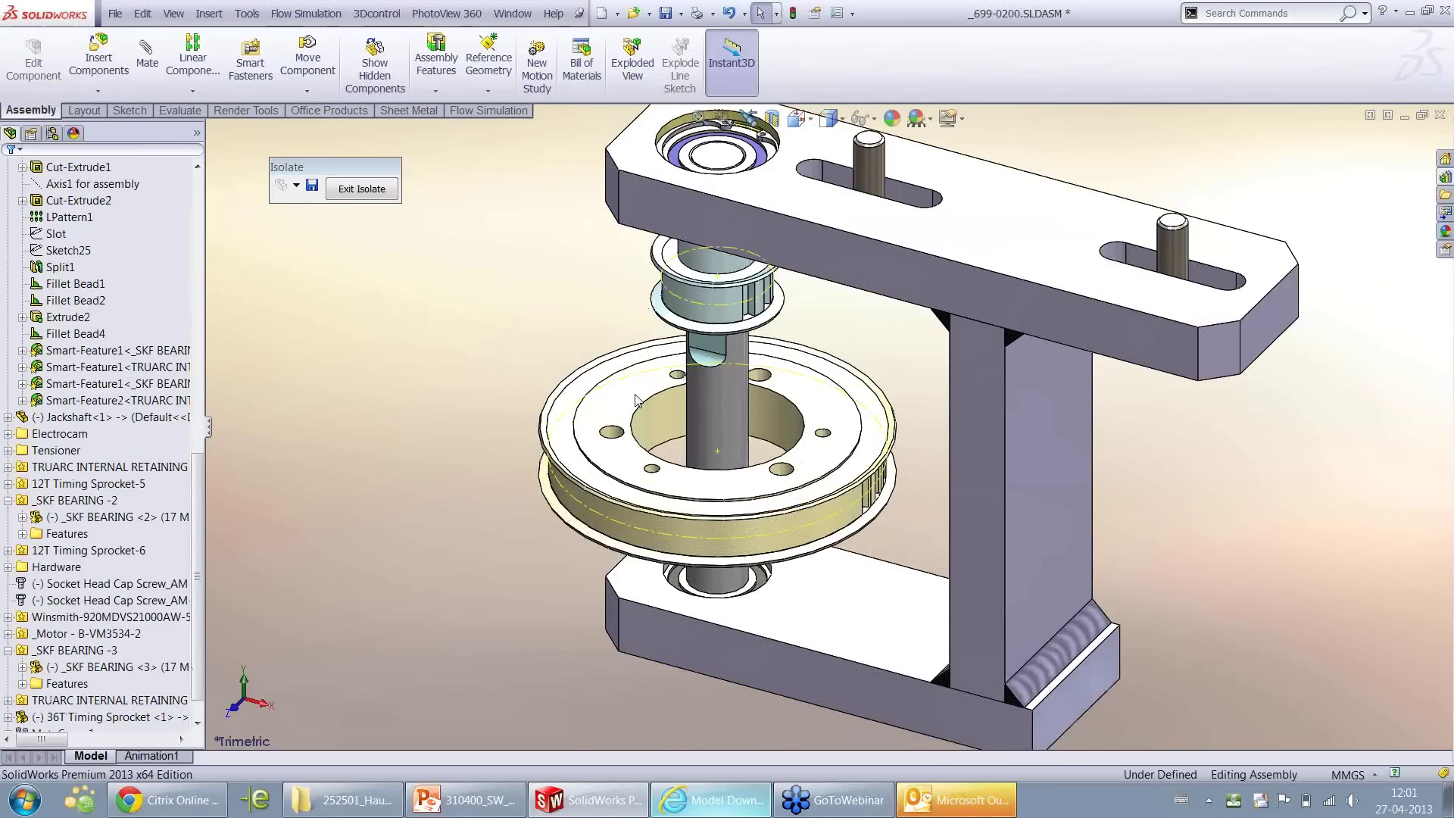
Insert the 36T timing sprocket's smart features, the SDS bushing with hex bolts and lock washers, and rotate the bushing slightly on the shaft
{"action": "right_click", "coordinate": [636, 399]}
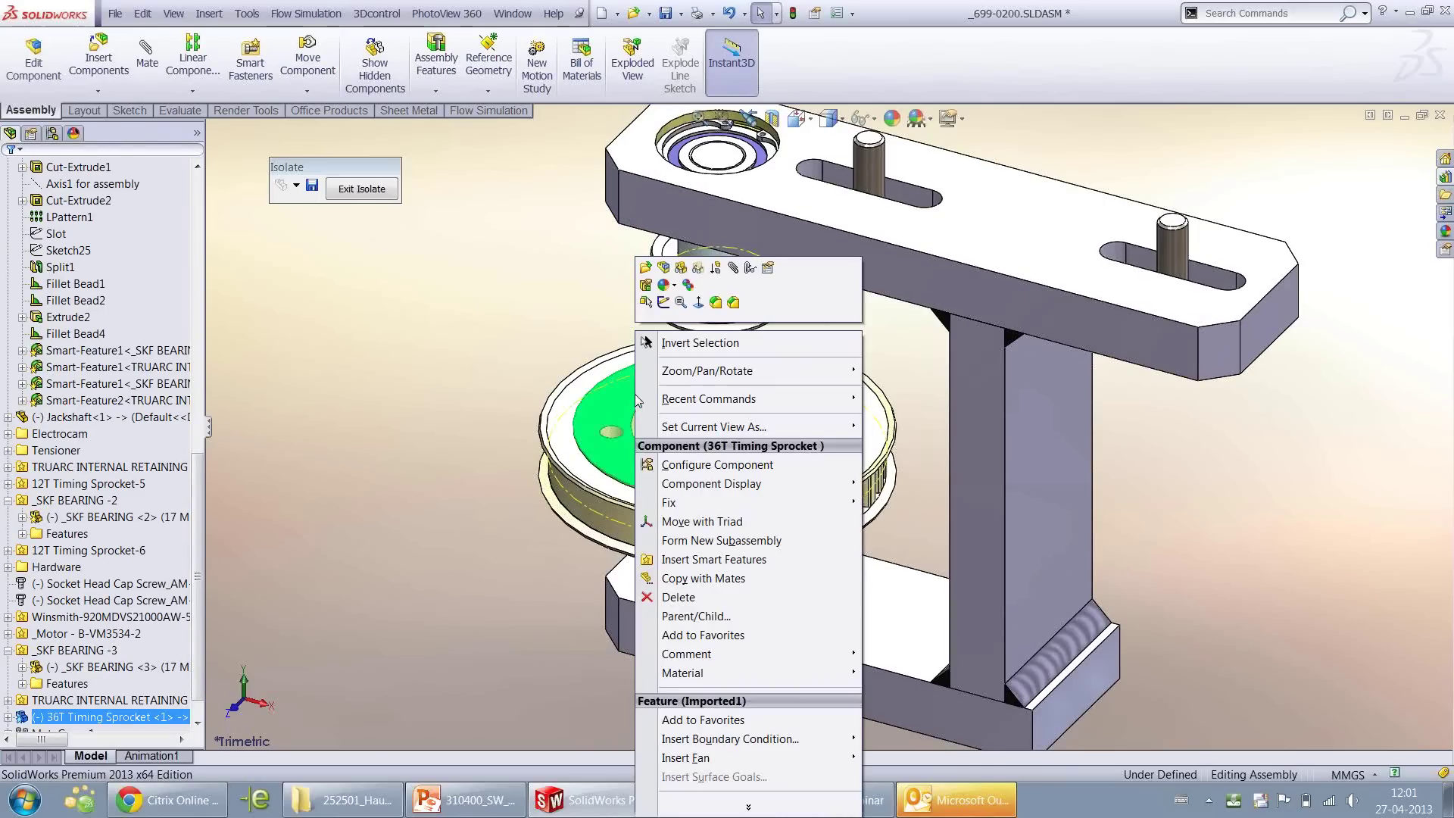
{"action": "left_click", "coordinate": [683, 542]}
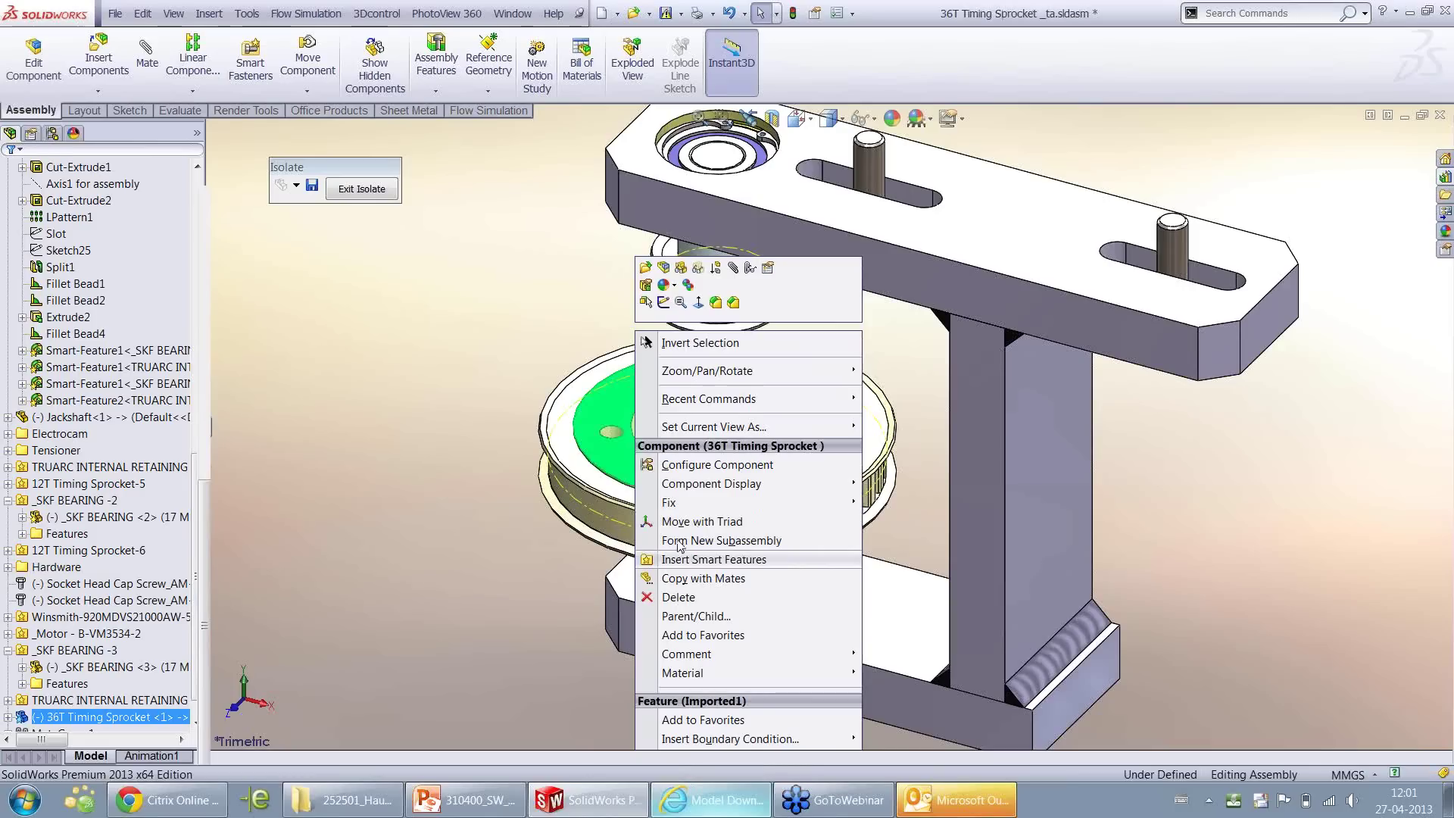
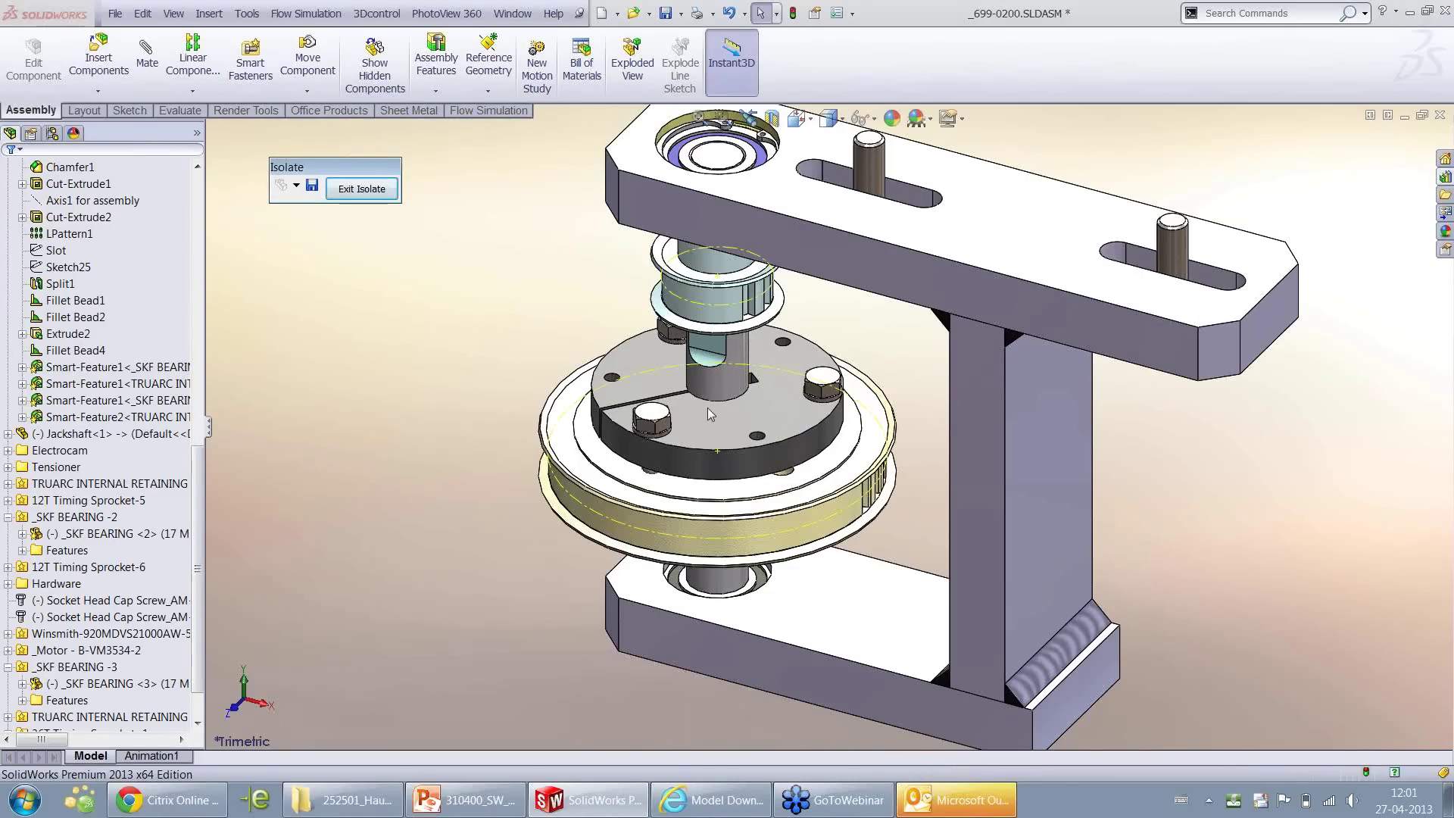
{"action": "left_click_drag", "start_coordinate": [733, 424], "coordinate": [674, 436]}
Insert the SDS bushing's smart features, its key and the keyway, with the jackshaft as the component for the feature
{"action": "right_click", "coordinate": [738, 410]}
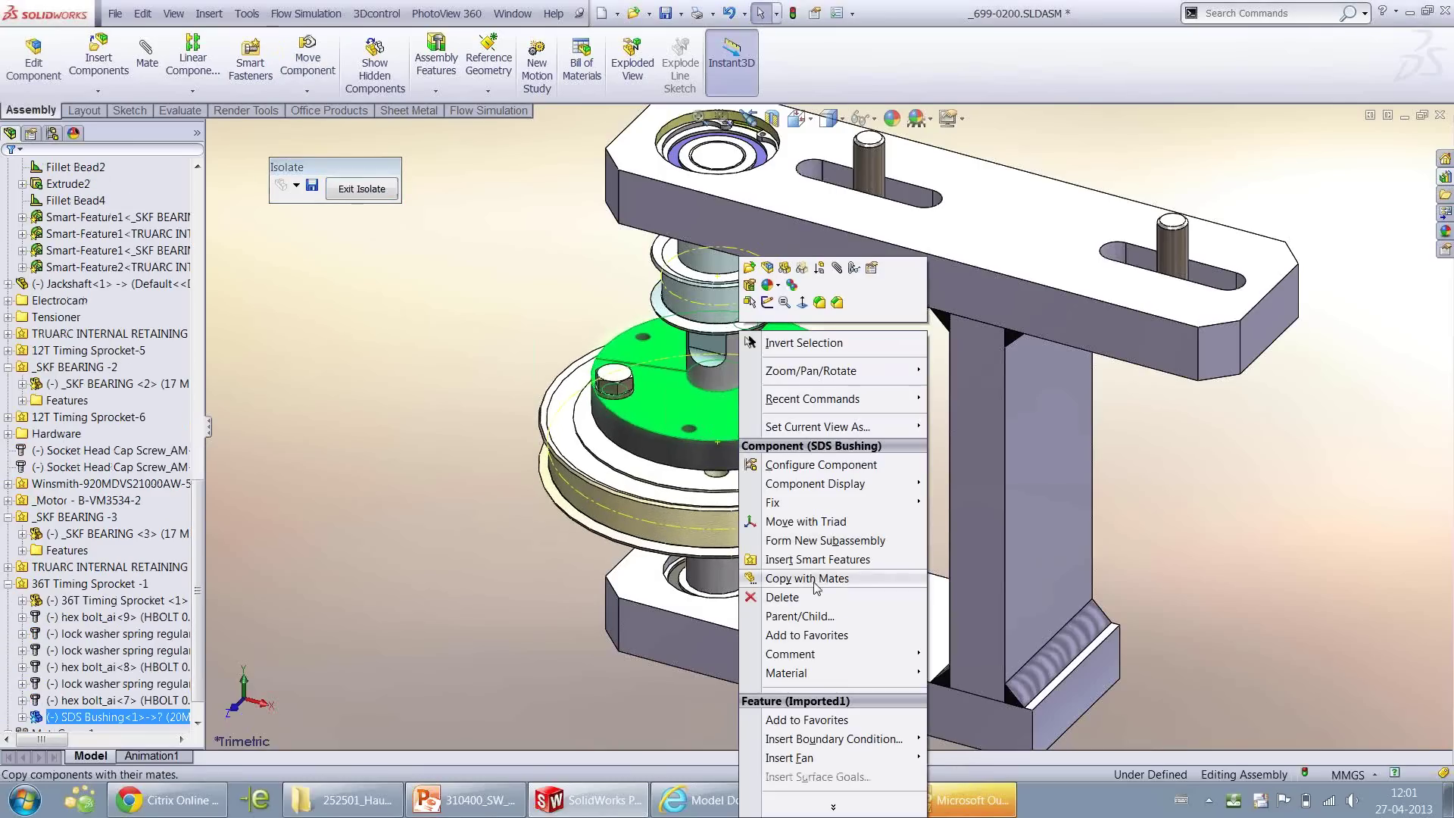
{"action": "left_click", "coordinate": [703, 297]}
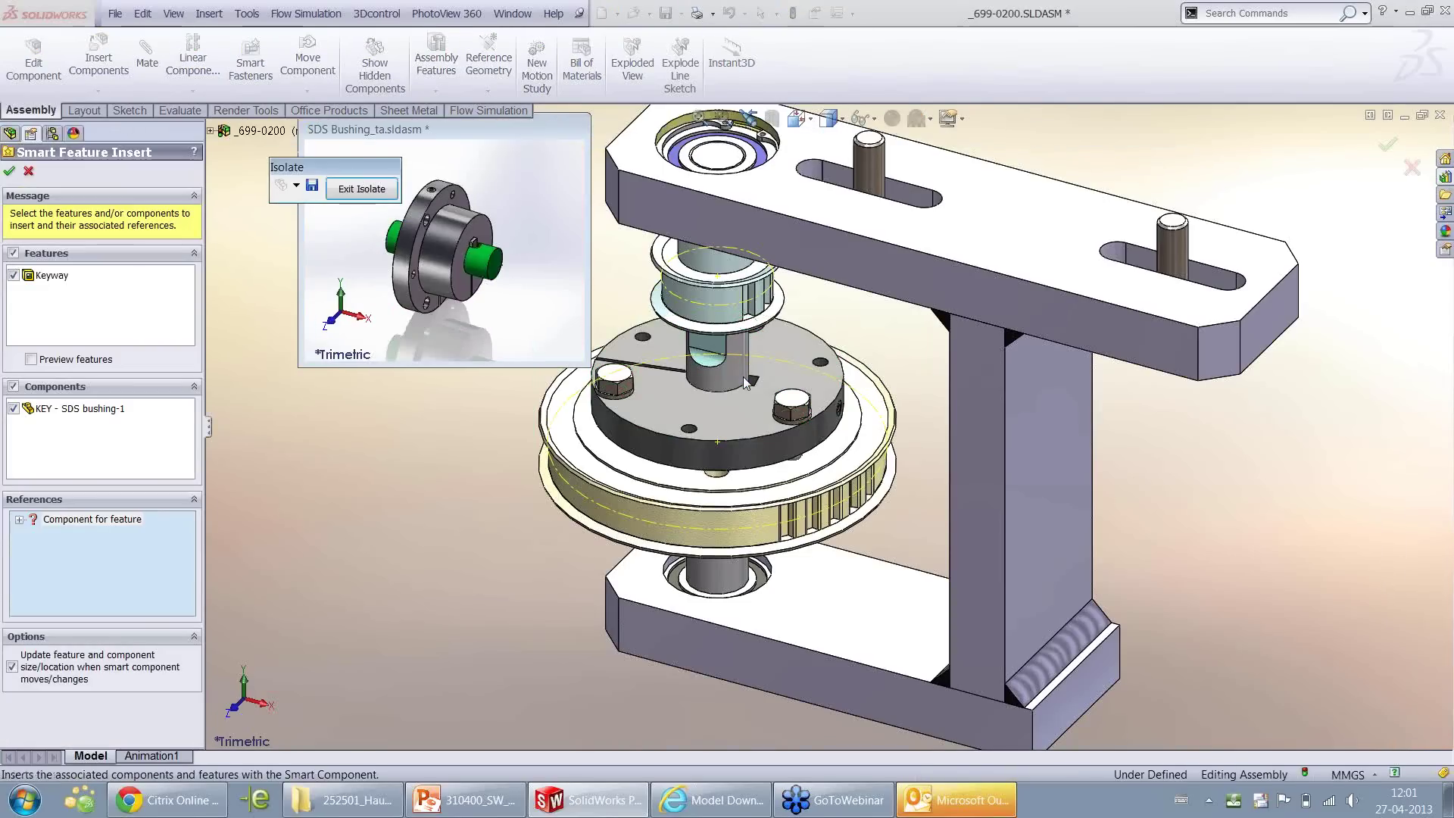
{"action": "left_click", "coordinate": [19, 519]}
{"action": "left_click", "coordinate": [71, 534]}
{"action": "left_click", "coordinate": [80, 521]}
{"action": "left_click", "coordinate": [711, 382]}
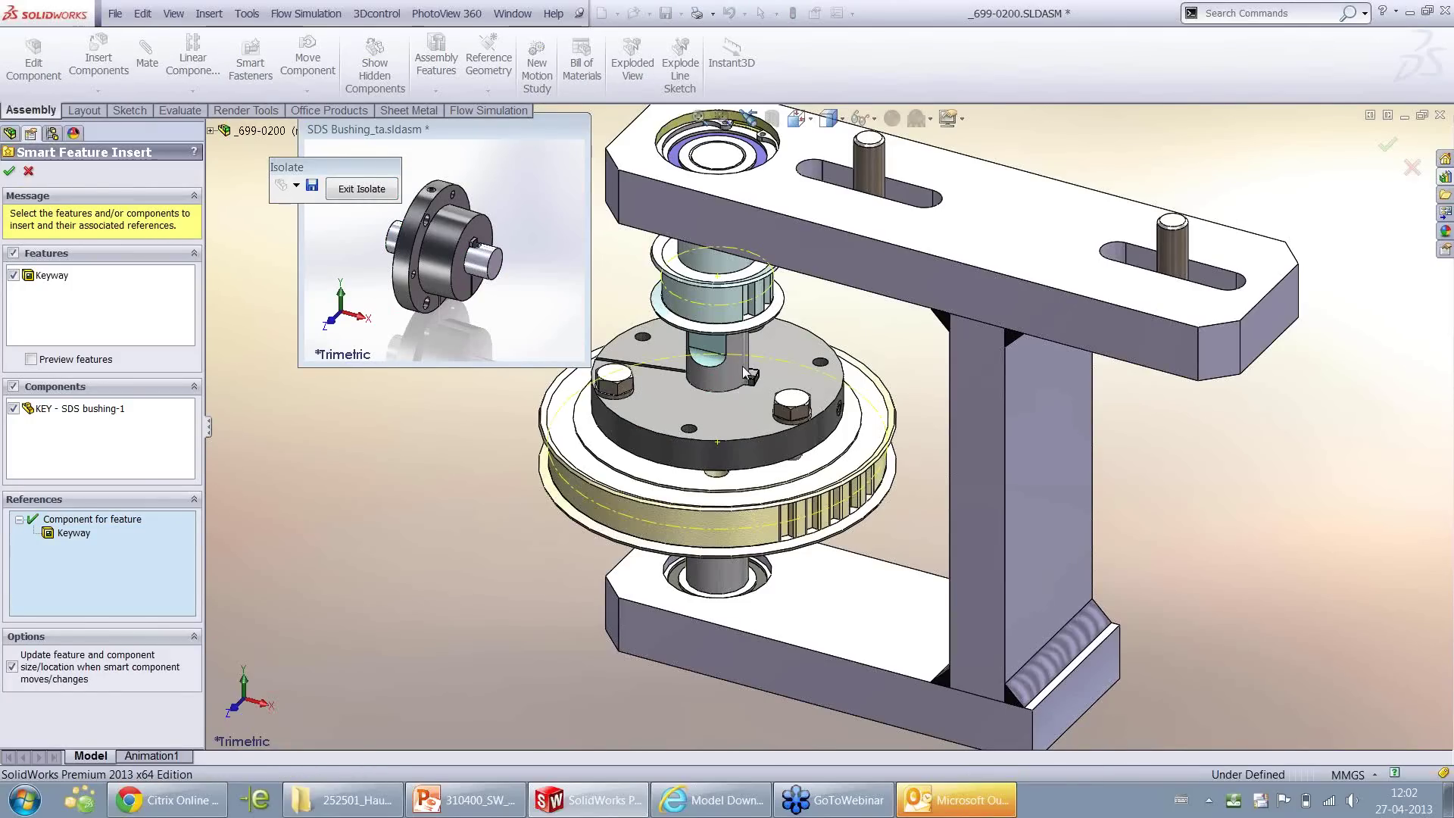
{"action": "scroll", "coordinate": [755, 385], "scroll_direction": "down", "scroll_amount": 3}
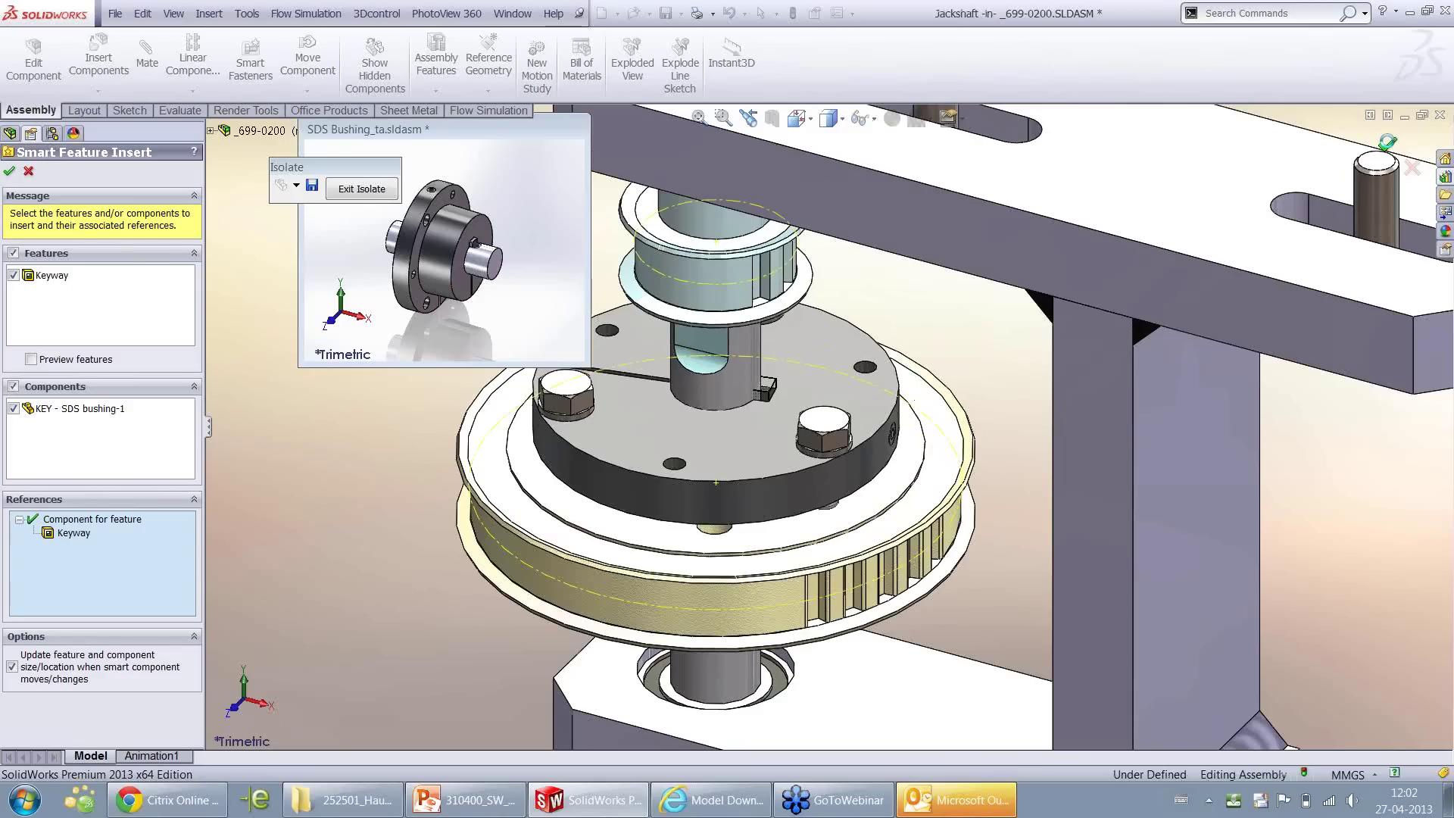
{"action": "left_click", "coordinate": [1387, 141]}
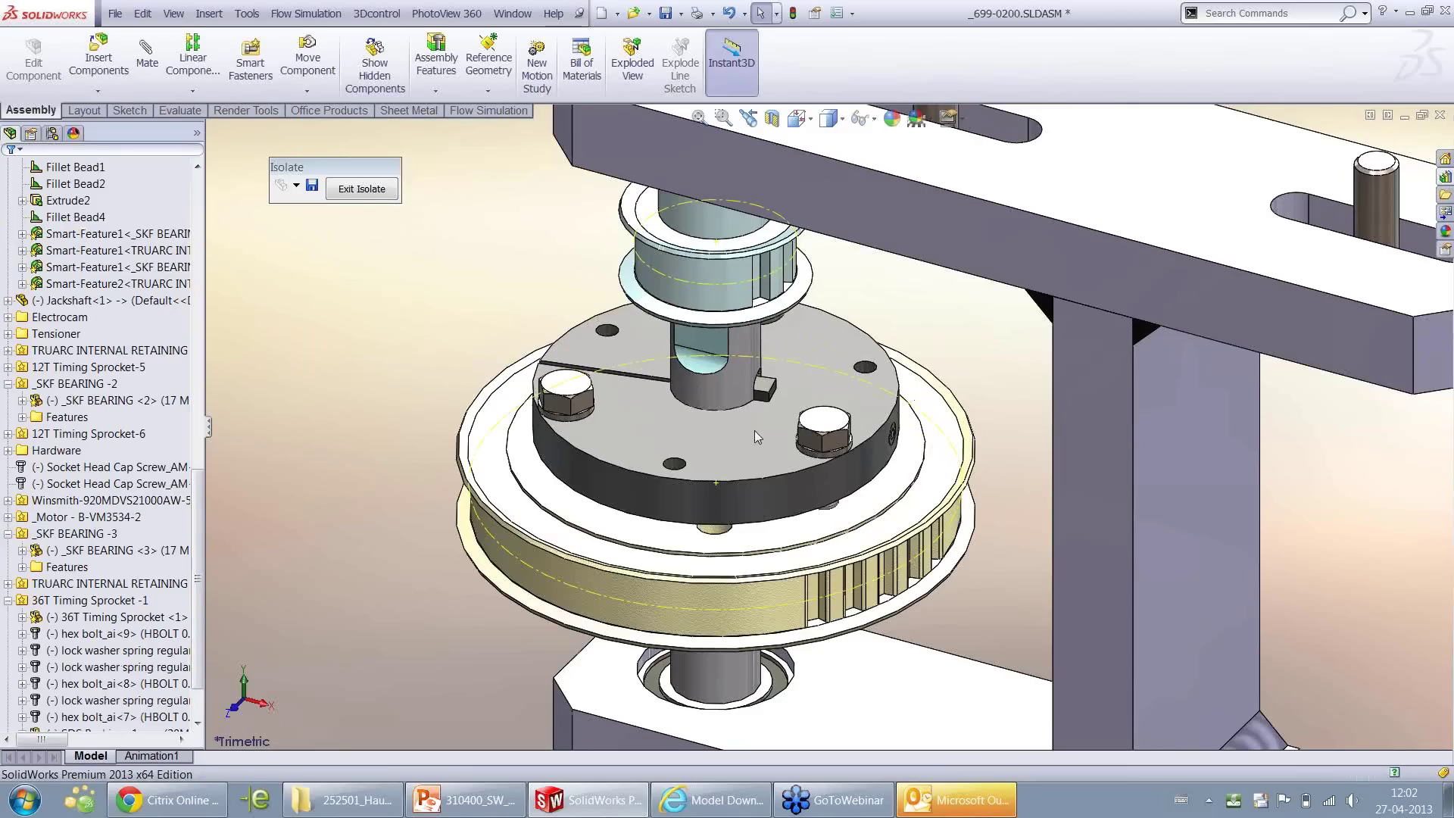
Rotate the SDS bushing further around the jackshaft and rebuild the assembly to update the keyway's position
{"action": "scroll", "coordinate": [761, 380], "scroll_direction": "down", "scroll_amount": 3}
{"action": "scroll", "coordinate": [762, 380], "scroll_direction": "down", "scroll_amount": 3}
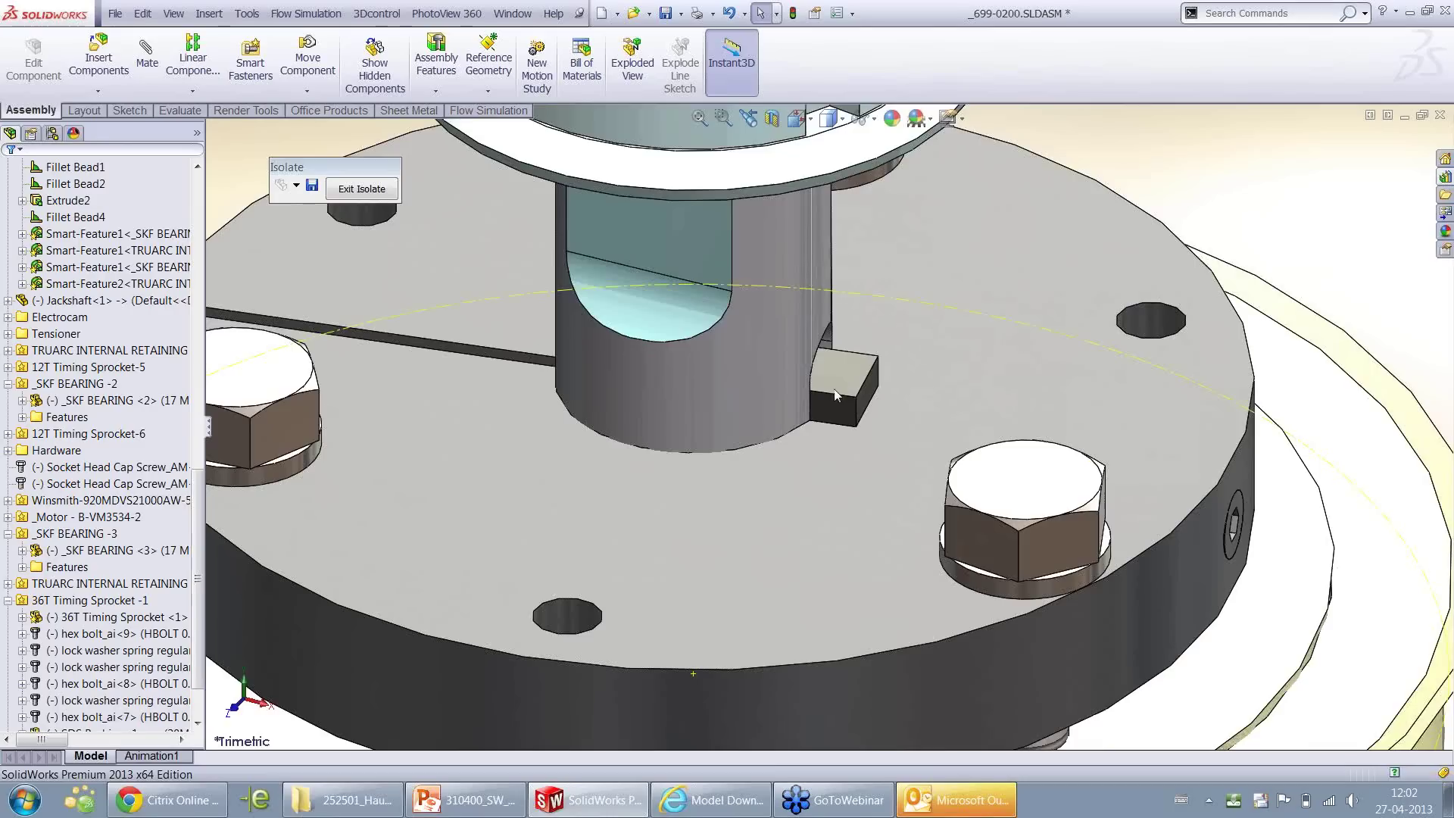
{"action": "scroll", "coordinate": [836, 395], "scroll_direction": "up", "scroll_amount": 3}
{"action": "left_click", "coordinate": [757, 551]}
{"action": "middle_click_drag", "start_coordinate": [751, 556], "coordinate": [644, 568]}
{"action": "left_click", "coordinate": [760, 13]}
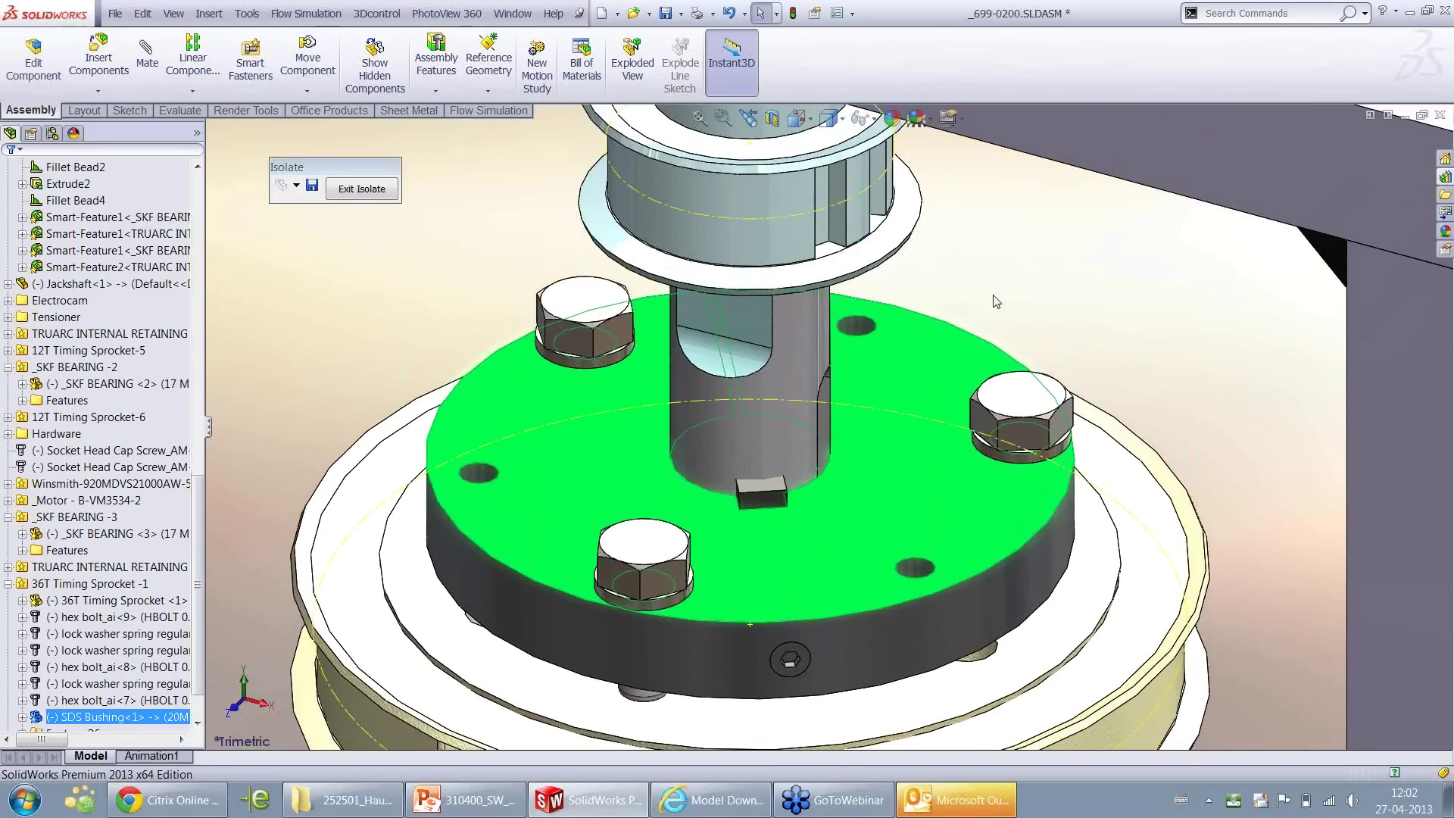
{"action": "left_click", "coordinate": [793, 13]}
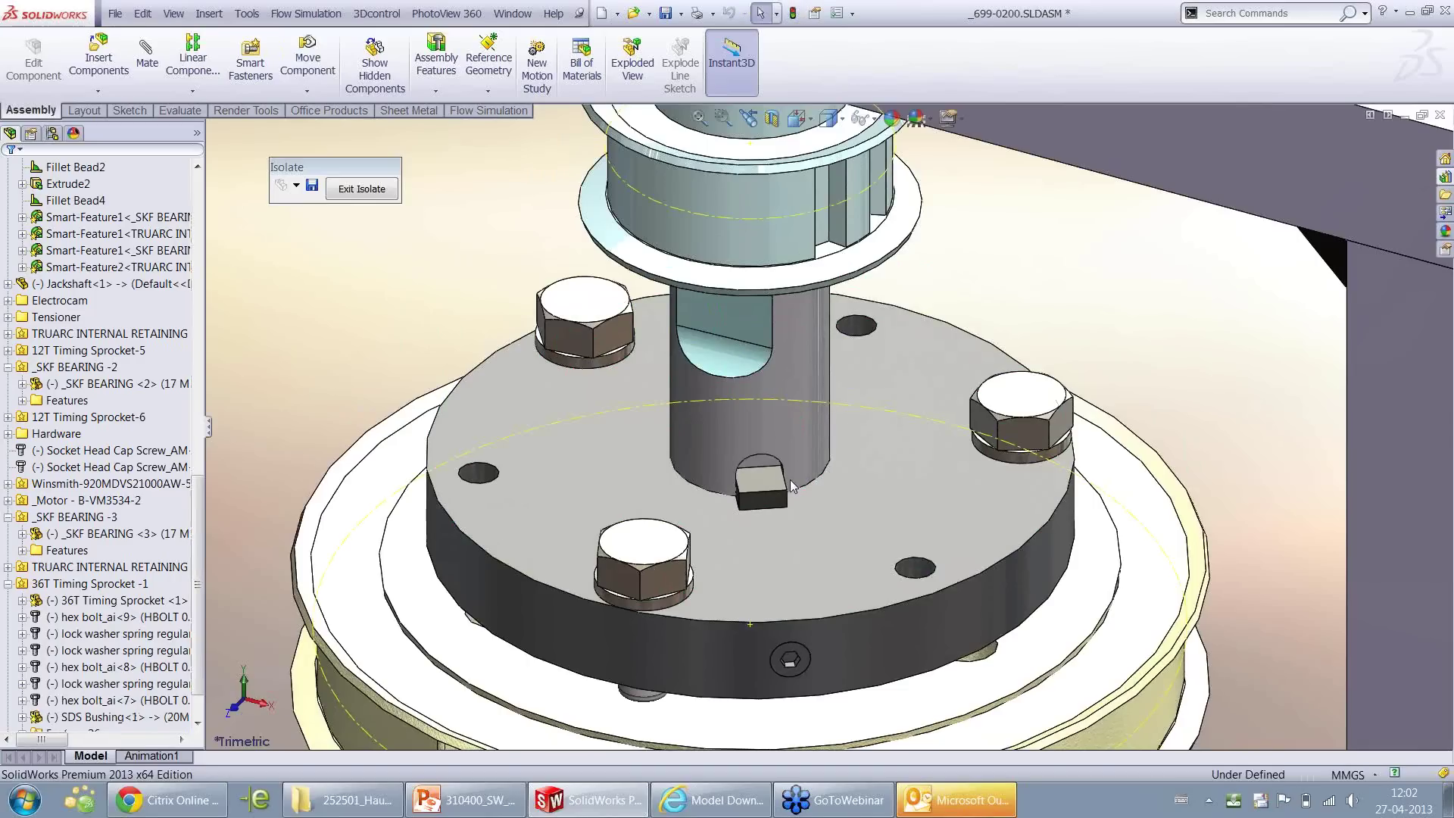
{"action": "scroll", "coordinate": [793, 484], "scroll_direction": "up", "scroll_amount": 3}
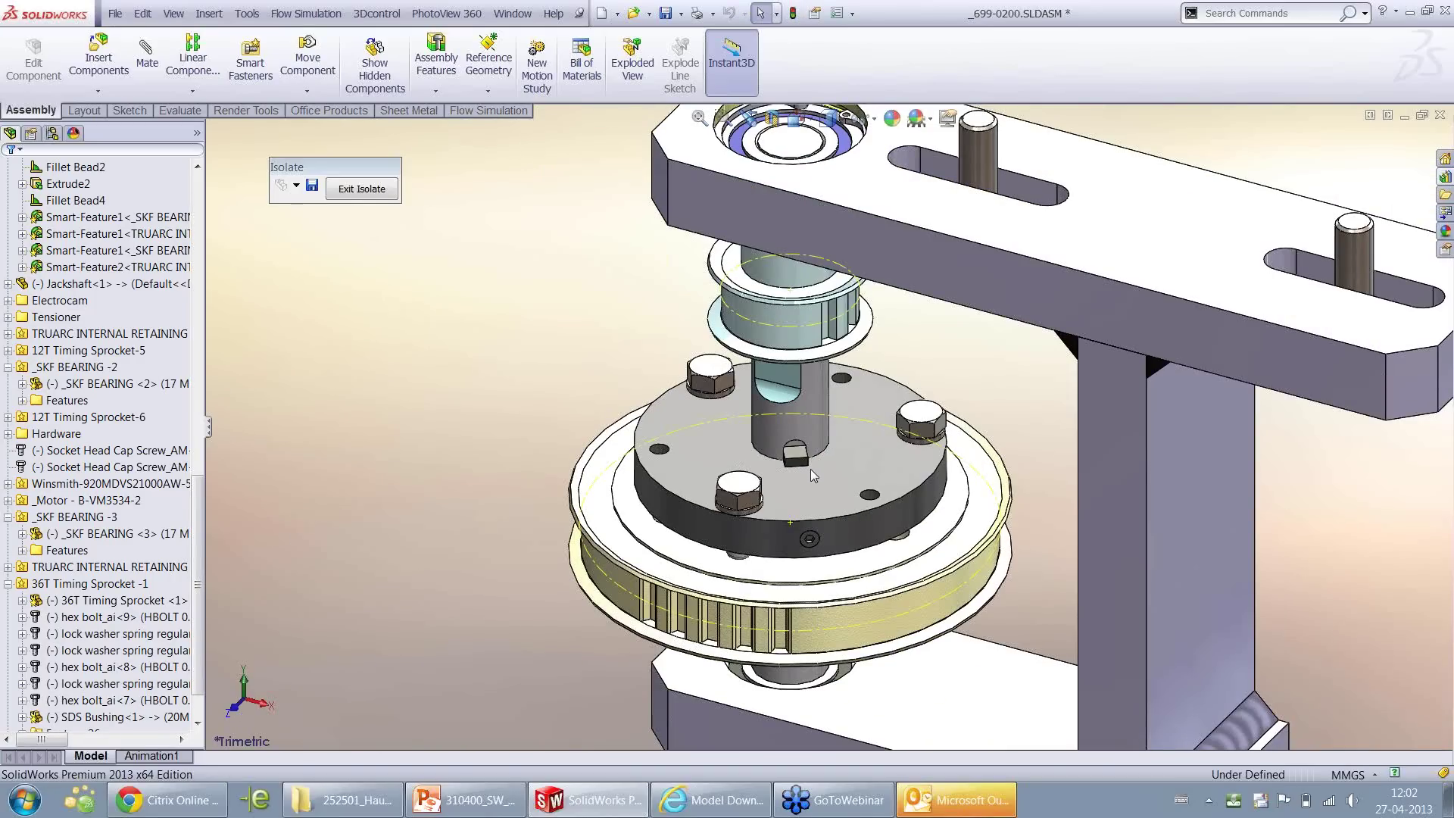
Mate the outer side face of the SDS bushing's key perpendicular to the jackshaft's wrench flat
{"action": "right_click_drag", "start_coordinate": [515, 371], "coordinate": [471, 432]}
{"action": "right_click_drag", "start_coordinate": [369, 322], "coordinate": [12, 383]}
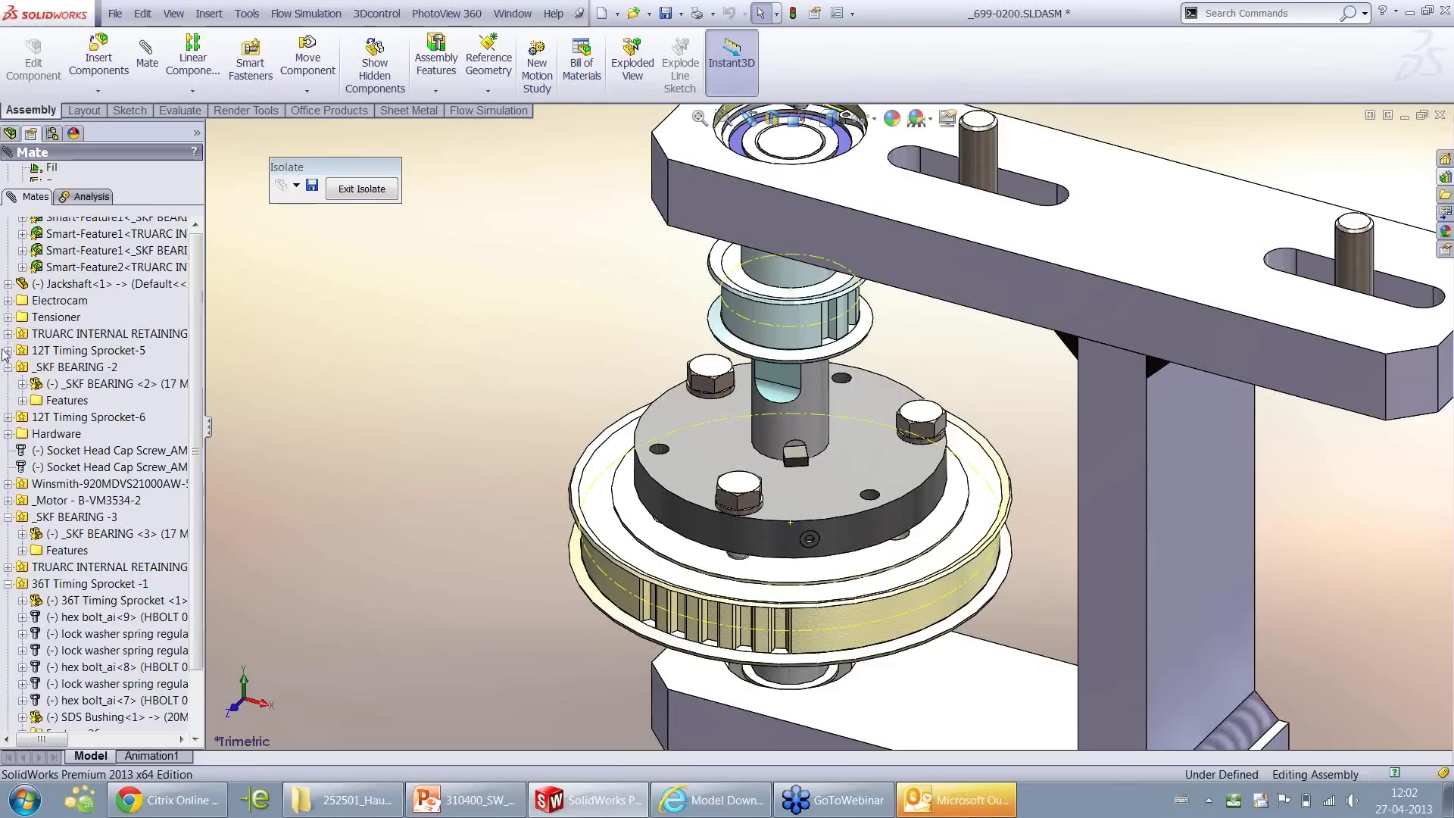
{"action": "left_click", "coordinate": [13, 374]}
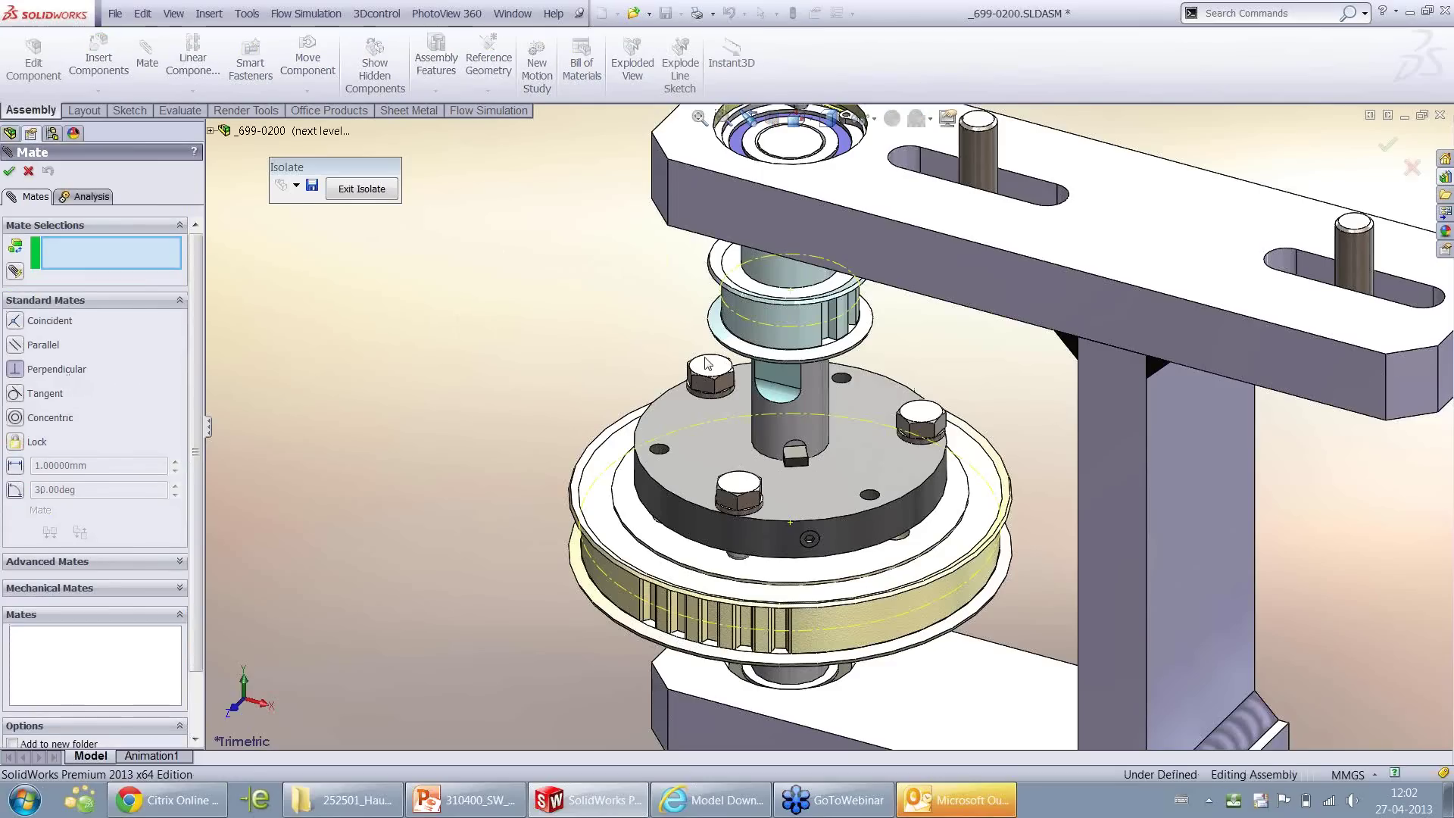
{"action": "left_click", "coordinate": [784, 377]}
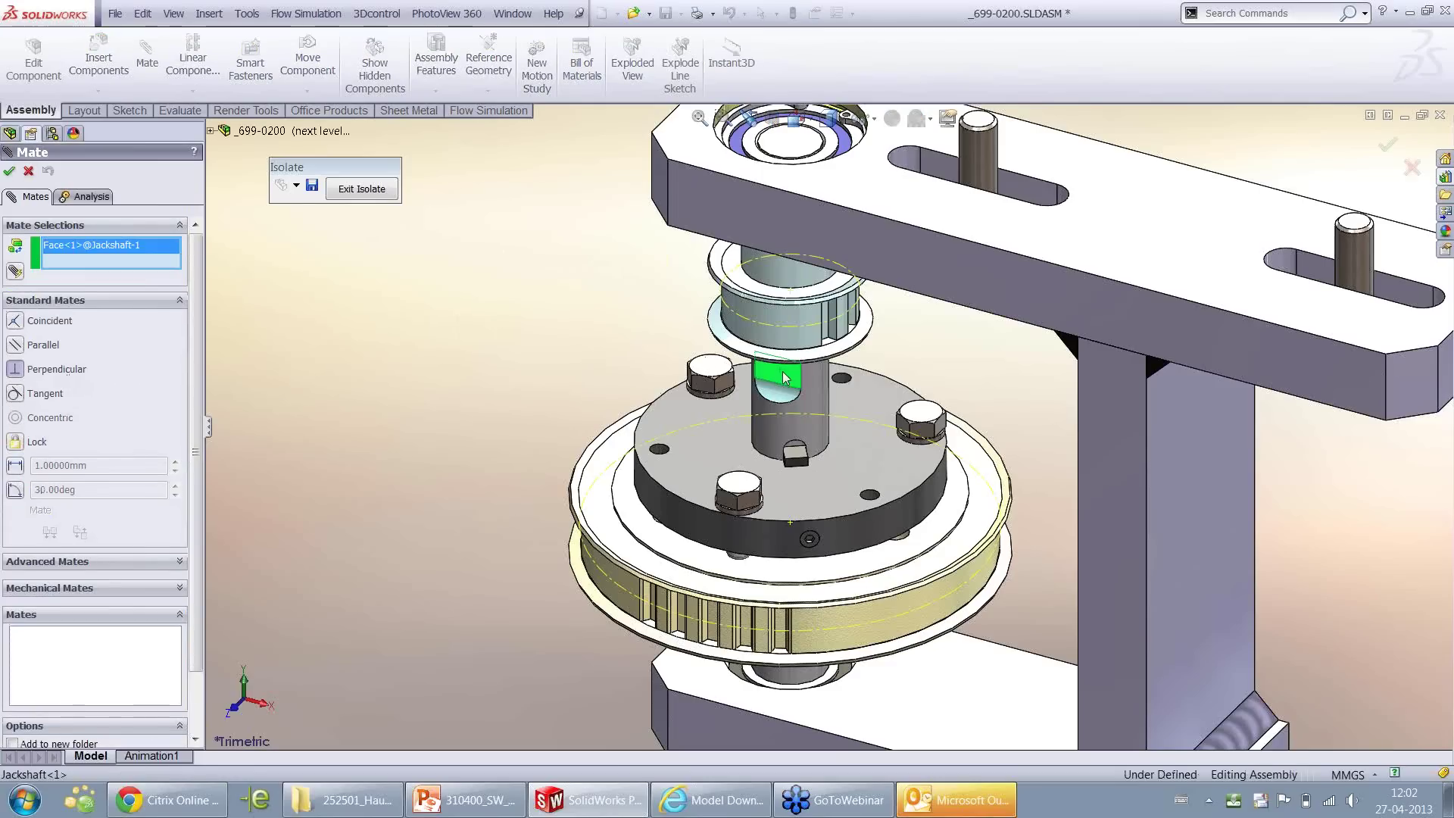
{"action": "left_click", "coordinate": [789, 464]}
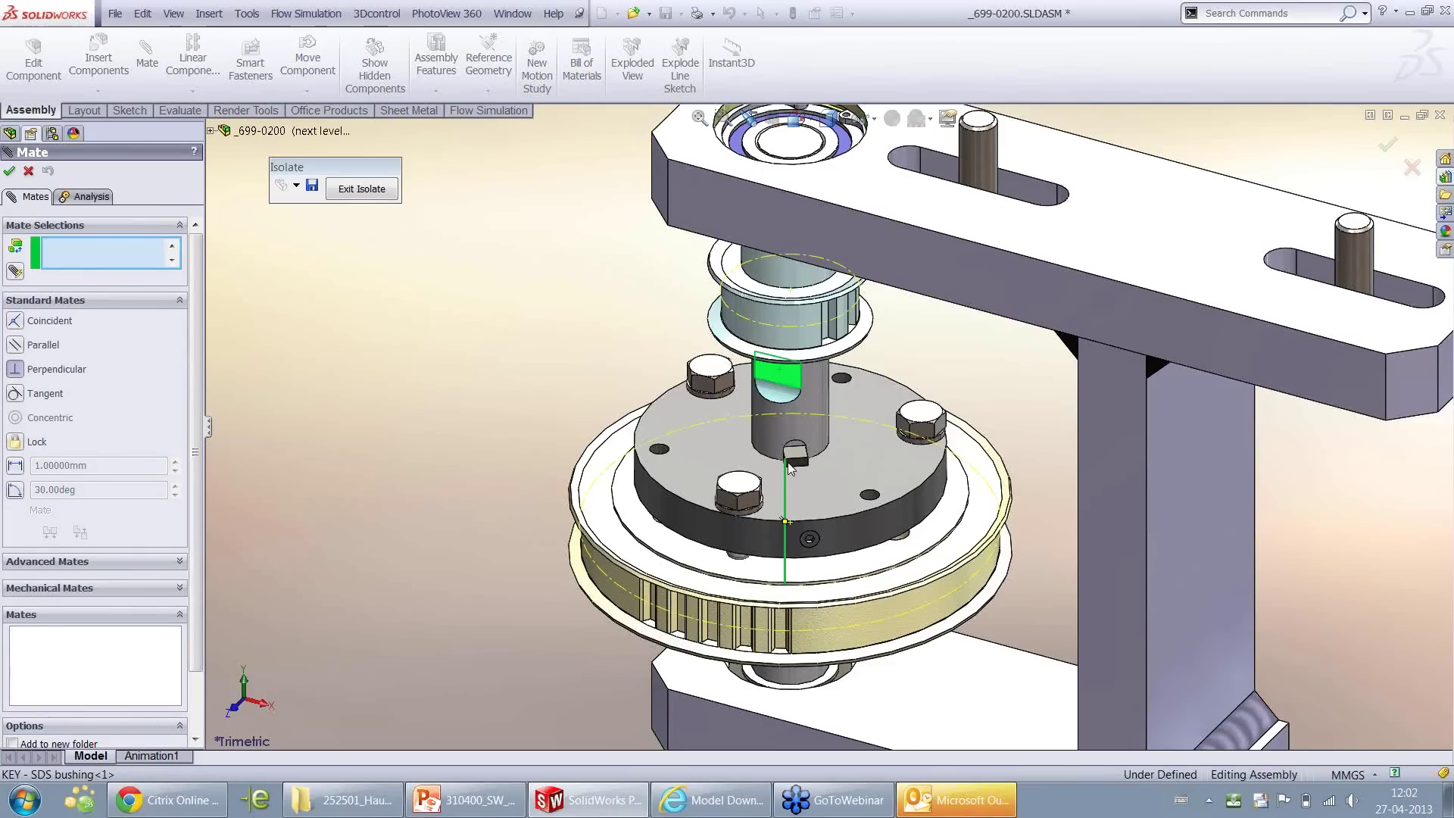
{"action": "right_click", "coordinate": [78, 258]}
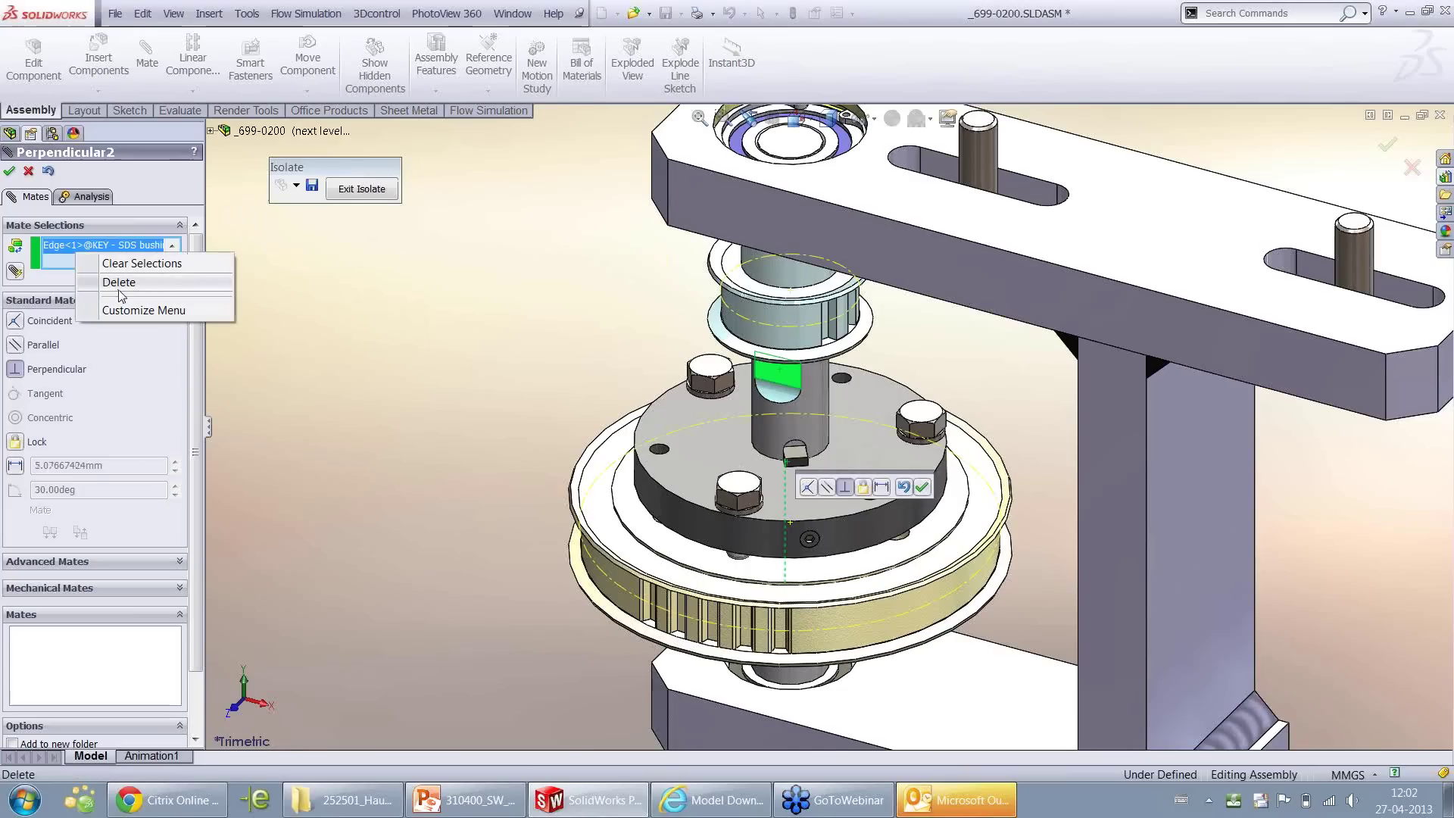
{"action": "left_click", "coordinate": [113, 286]}
{"action": "scroll", "coordinate": [779, 465], "scroll_direction": "down", "scroll_amount": 3}
{"action": "left_click", "coordinate": [824, 464]}
{"action": "left_click", "coordinate": [825, 464]}
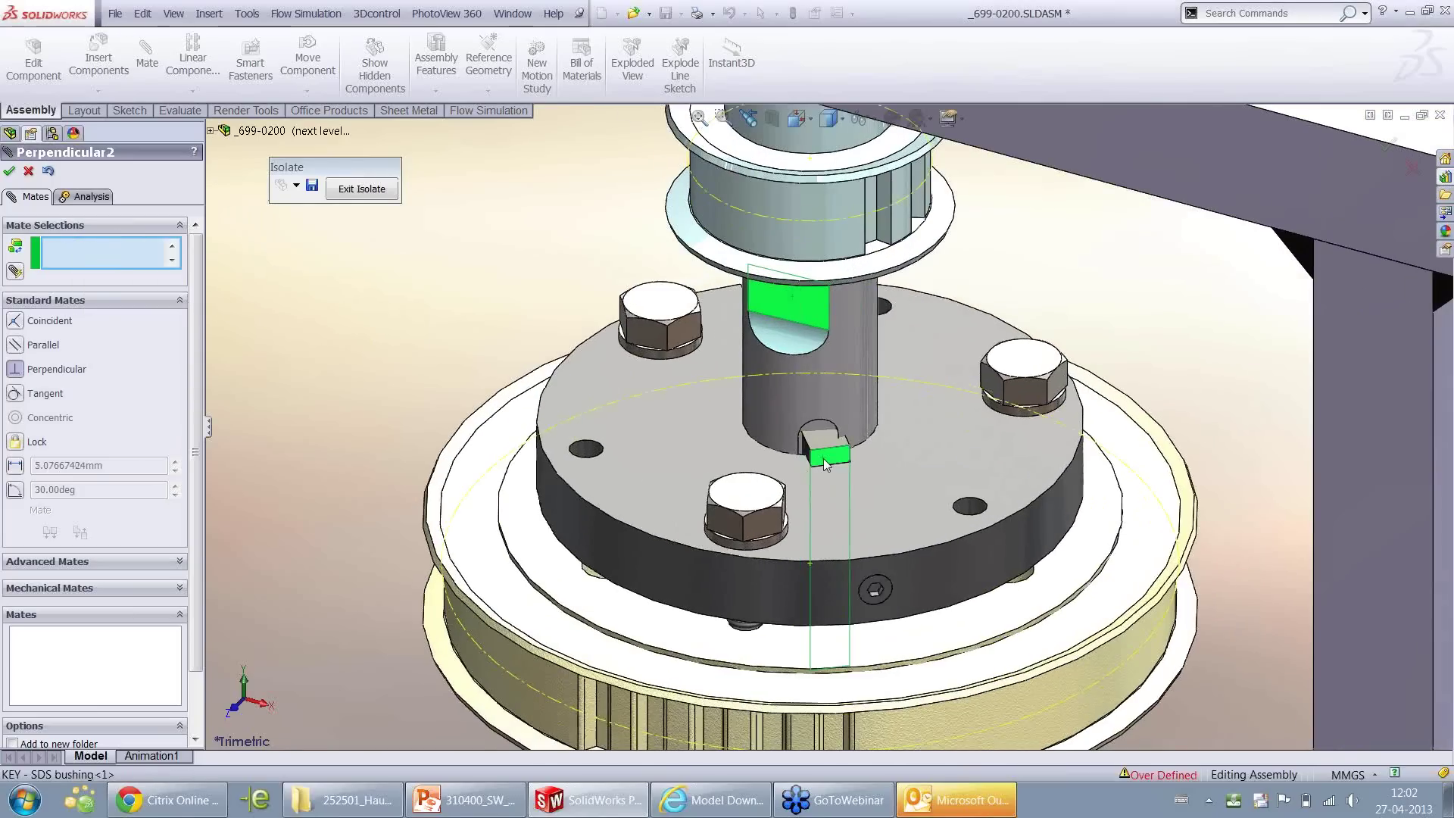
{"action": "left_click", "coordinate": [8, 172]}
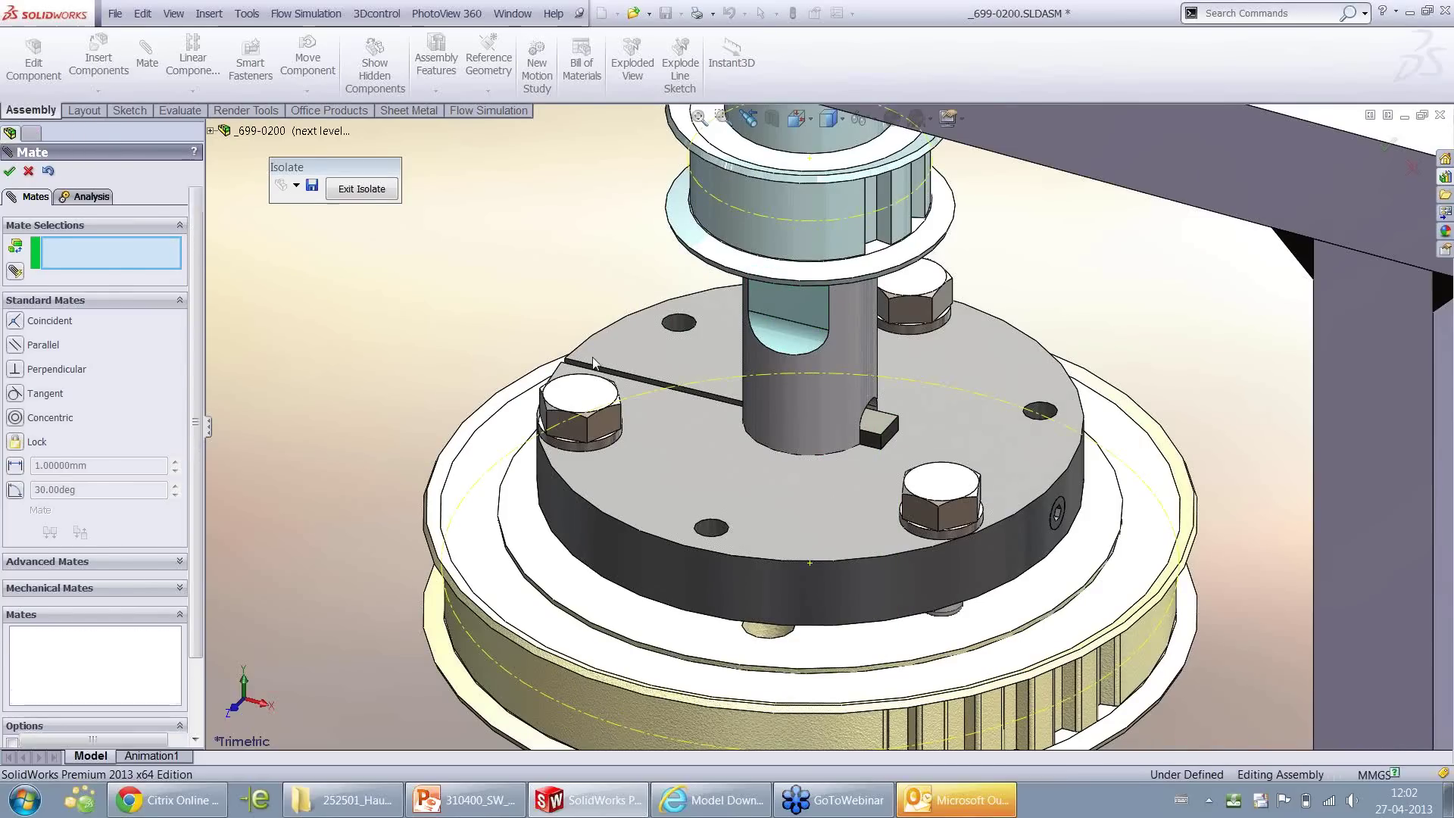
{"action": "key", "text": "Escape"}
{"action": "scroll", "coordinate": [627, 351], "scroll_direction": "up", "scroll_amount": 5}
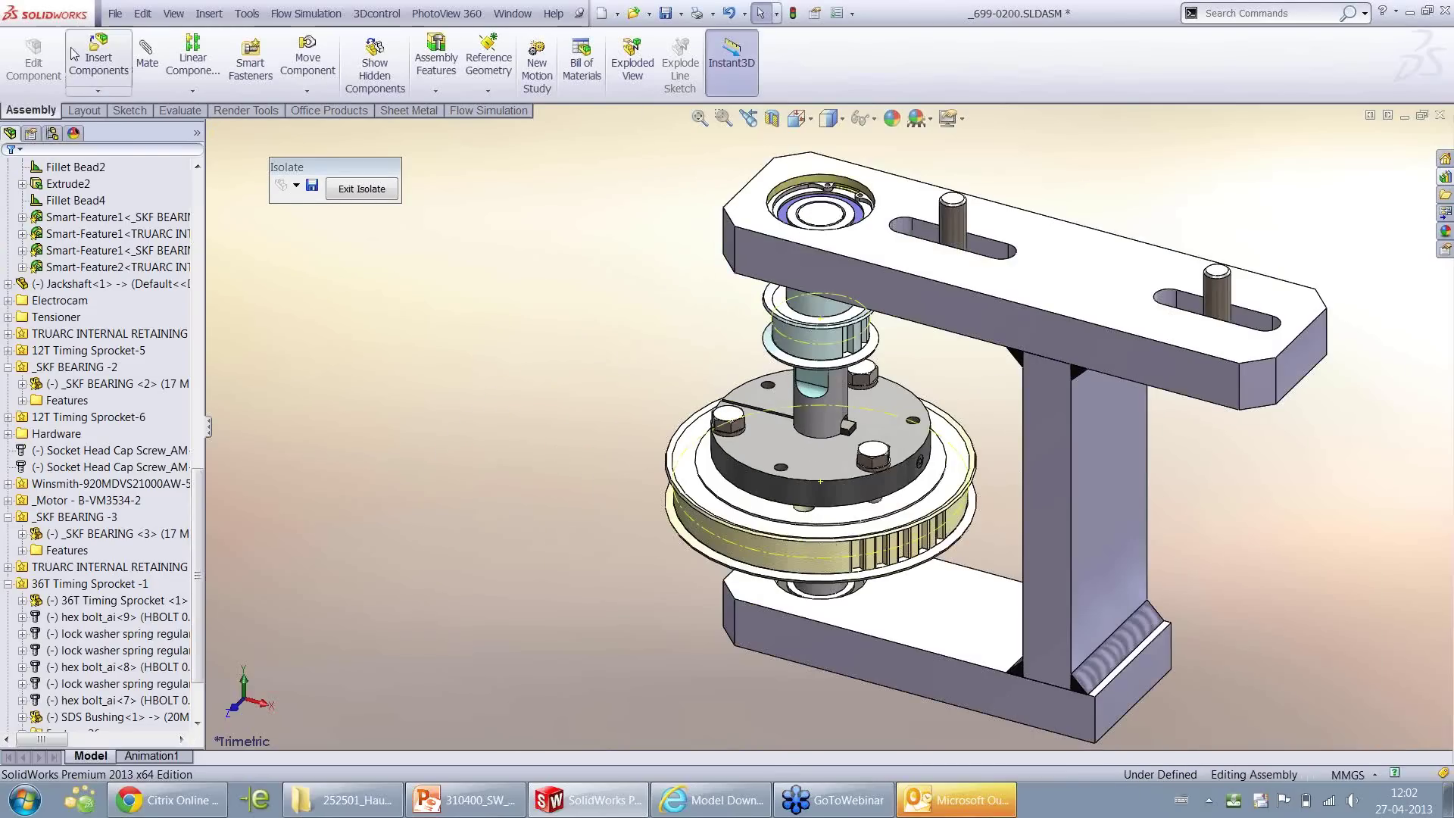
Leave the isolated view to show the whole drive assembly, and turn on the display of planes
{"action": "left_click", "coordinate": [350, 189]}
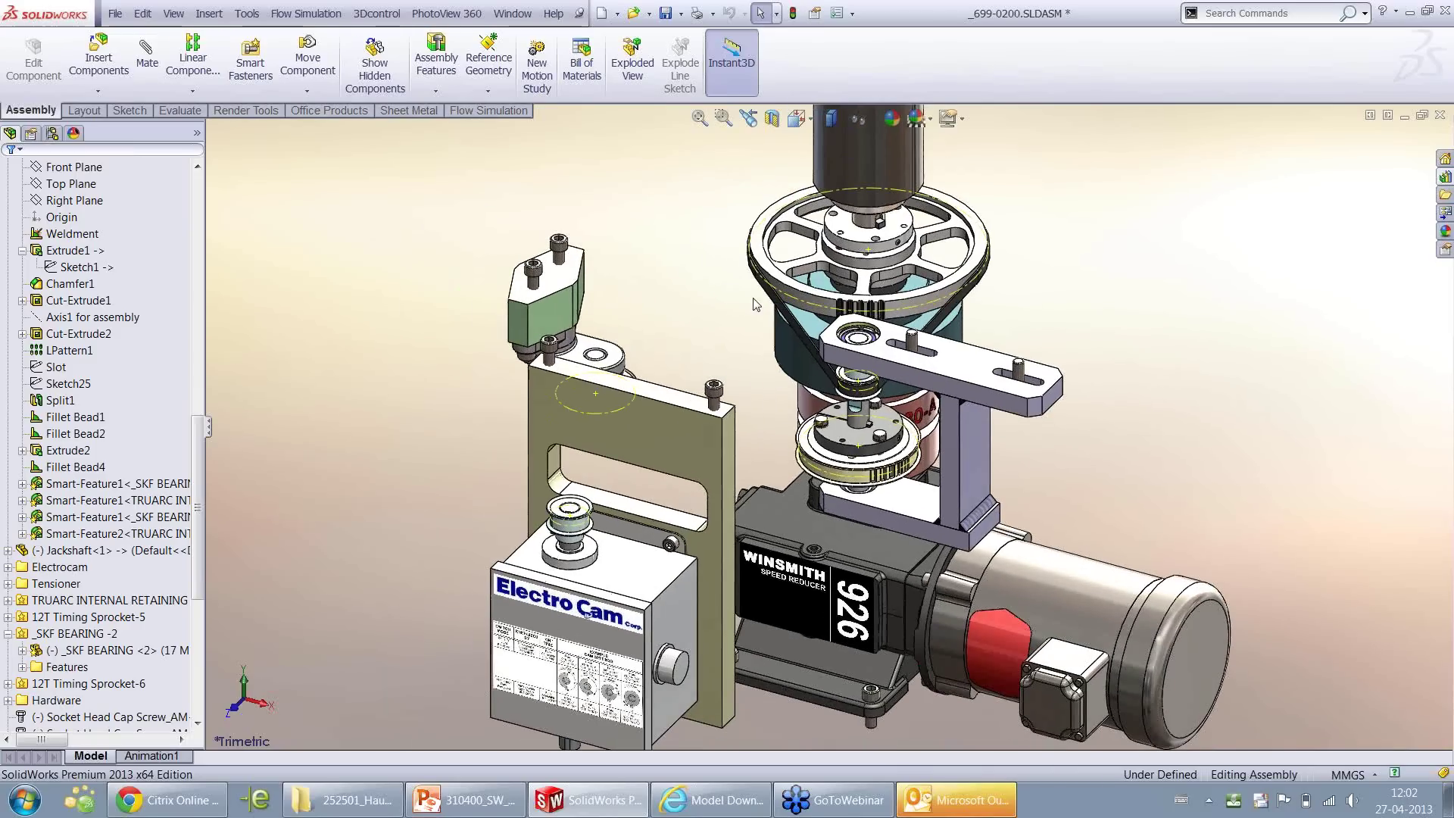
{"action": "left_click", "coordinate": [858, 118]}
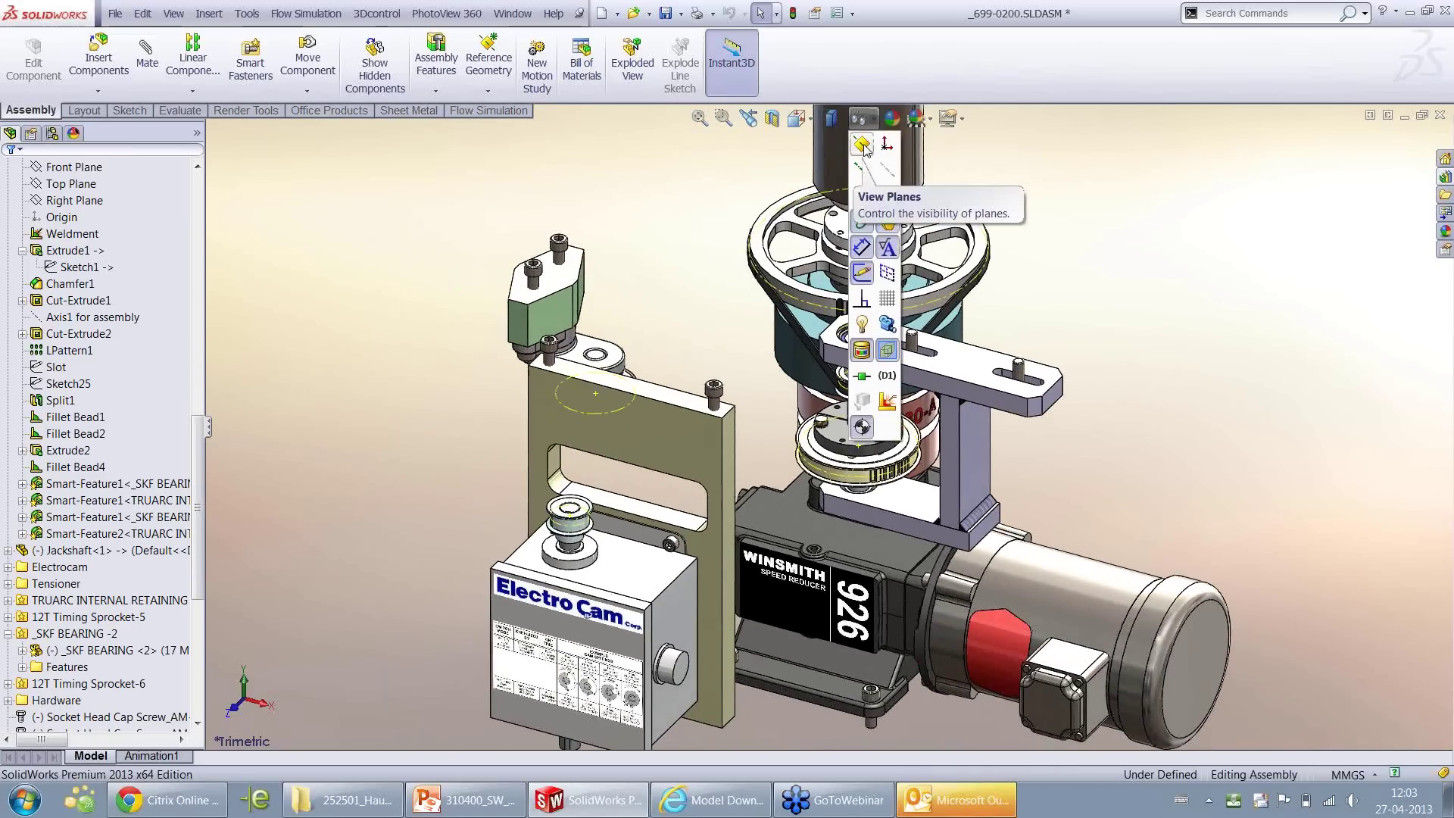
{"action": "left_click", "coordinate": [862, 145]}
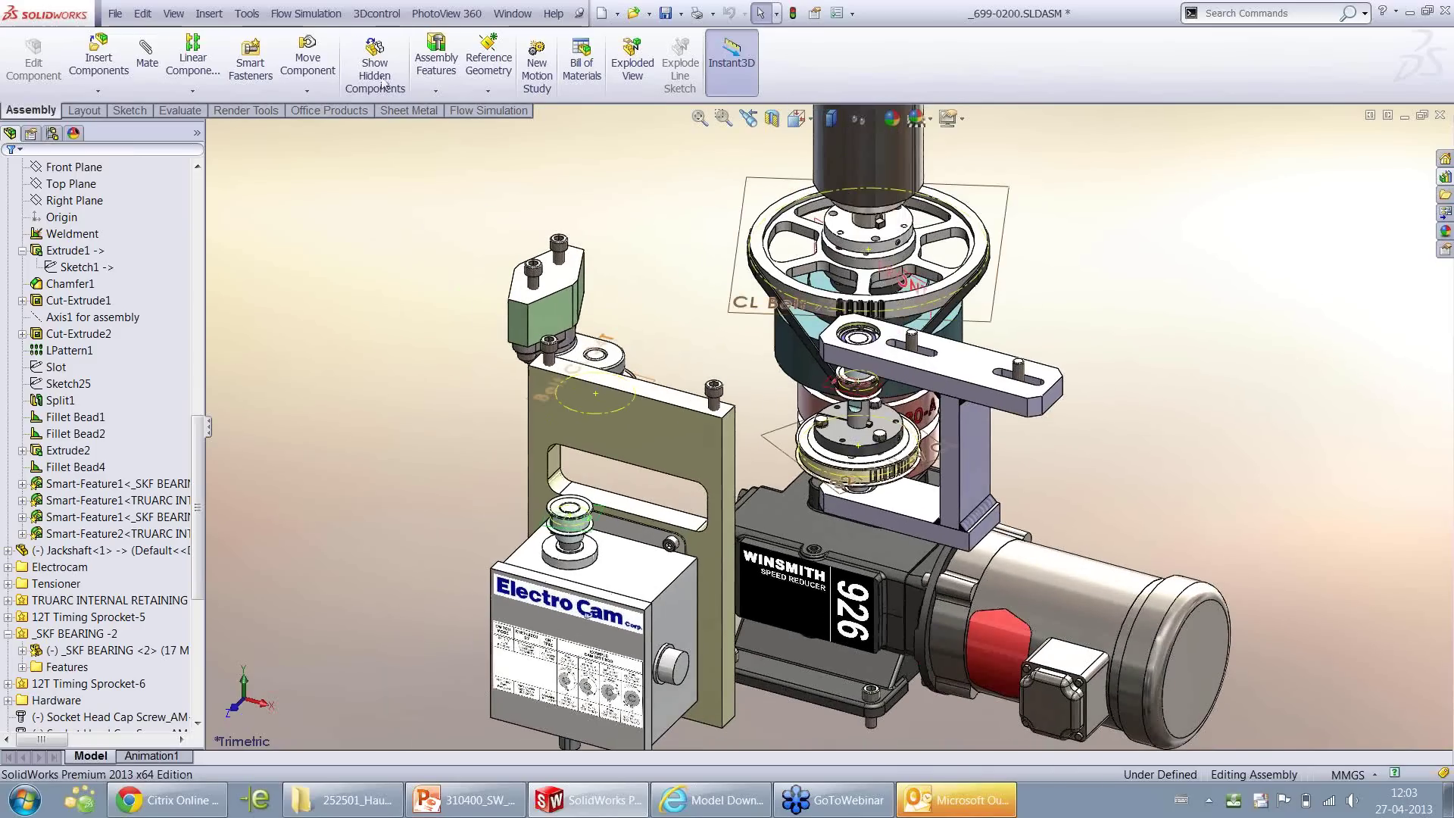
Mate the 36T timing sprocket's pulley centre plane coincident with the TOP plane of the Electro Cam's 12T sprocket, and hide the planes
{"action": "left_click", "coordinate": [146, 57]}
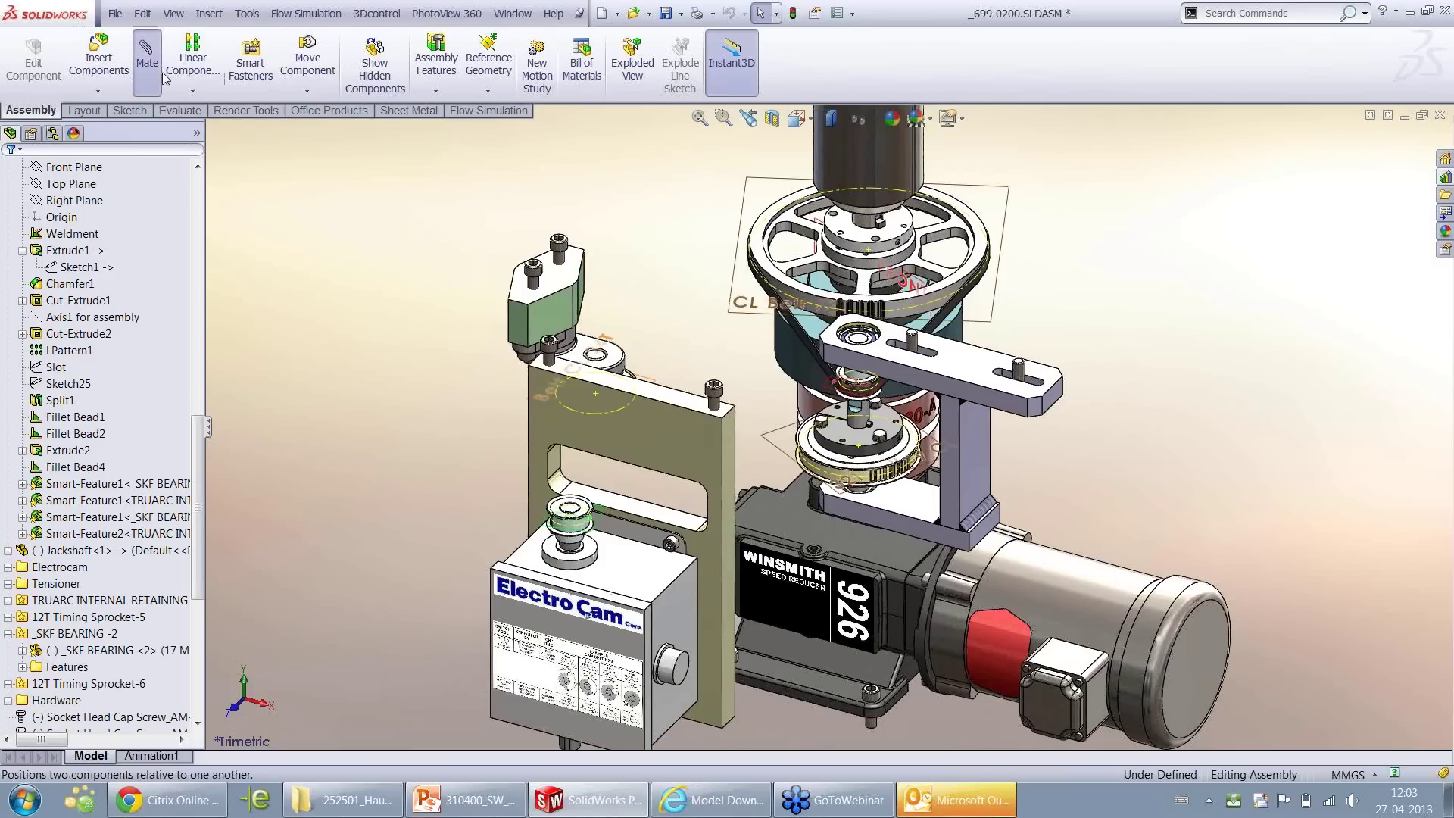
{"action": "left_click", "coordinate": [770, 437]}
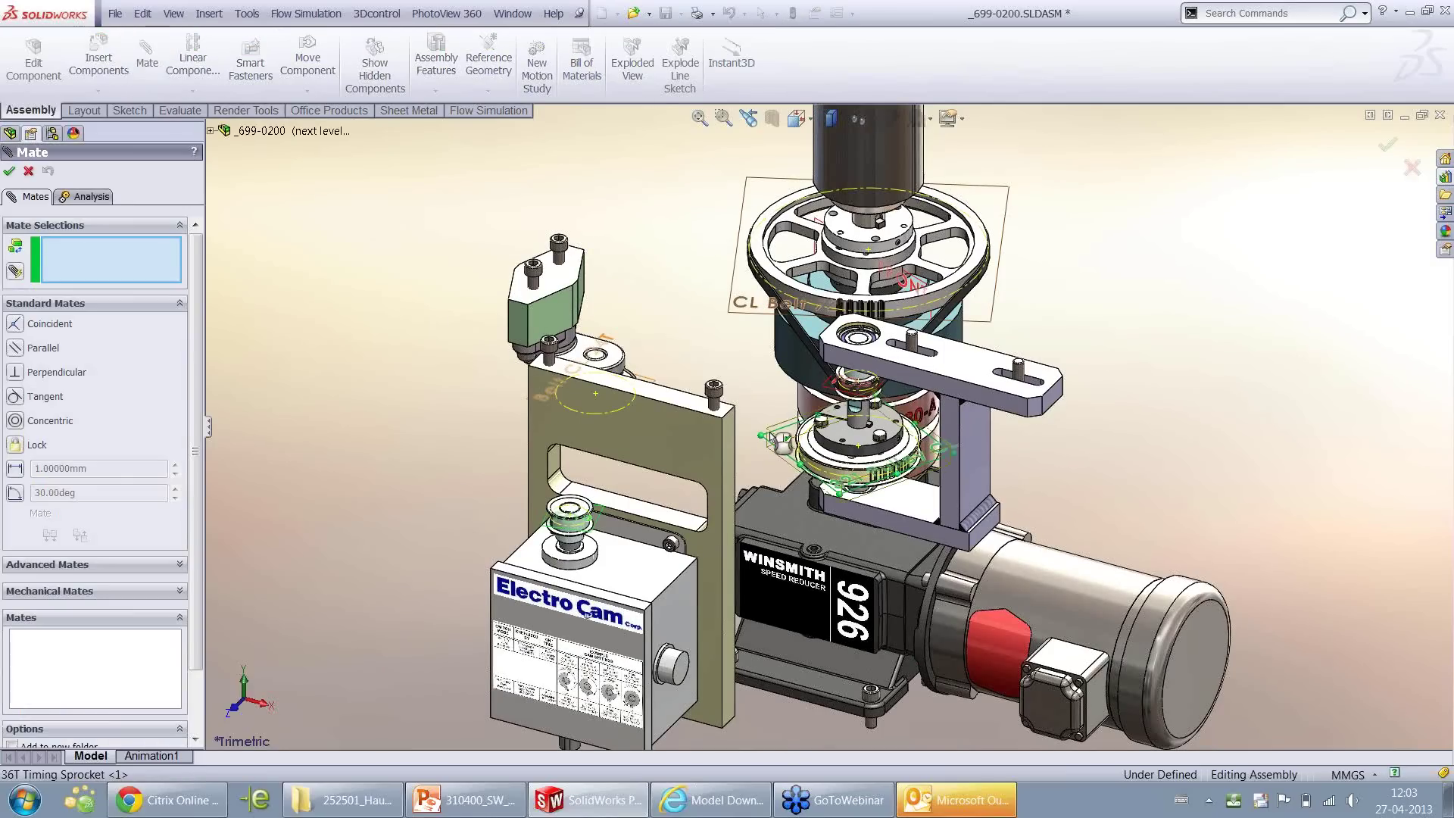
{"action": "left_click", "coordinate": [603, 521]}
{"action": "key", "text": "Return"}
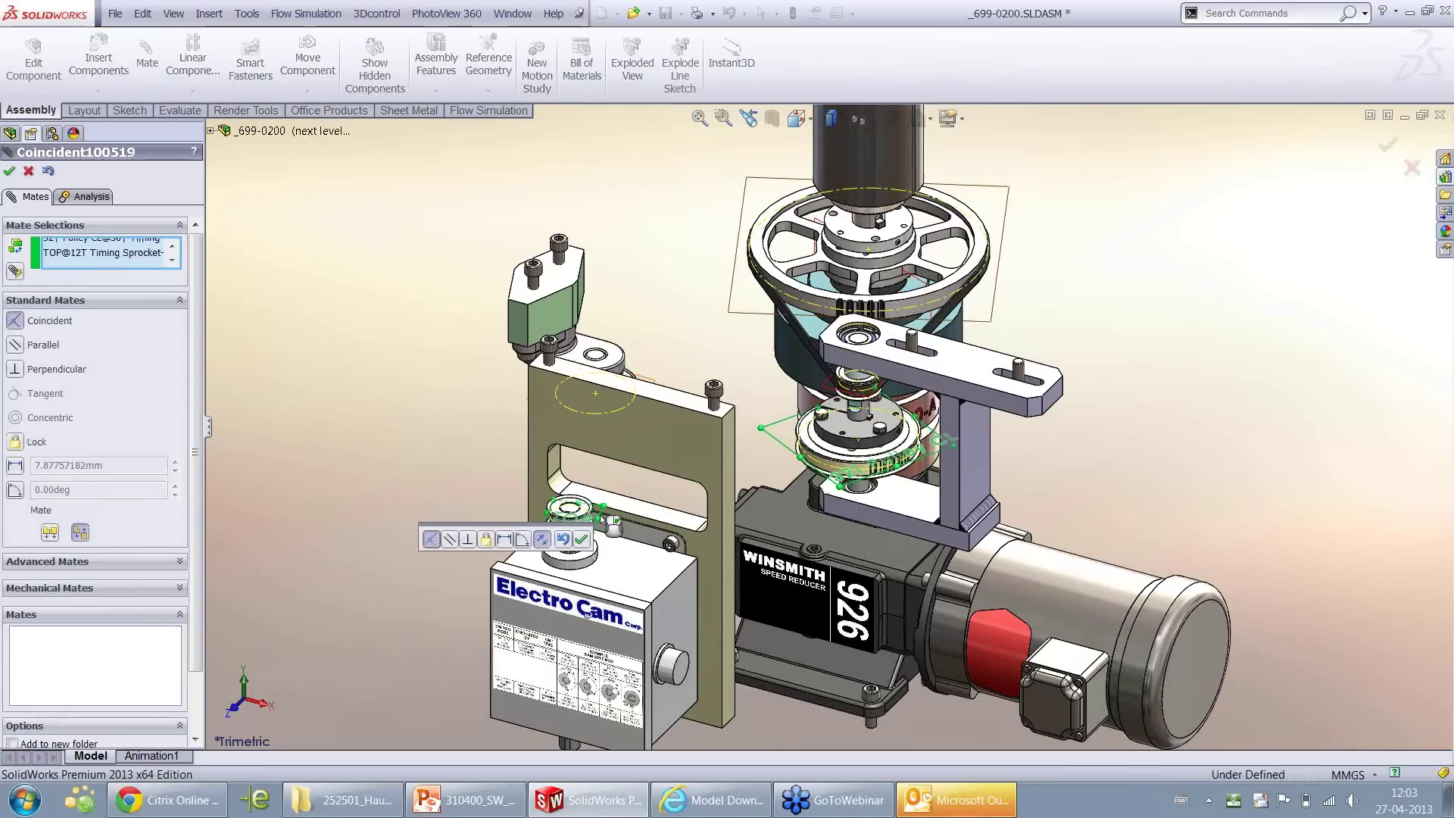
{"action": "left_click", "coordinate": [1387, 144]}
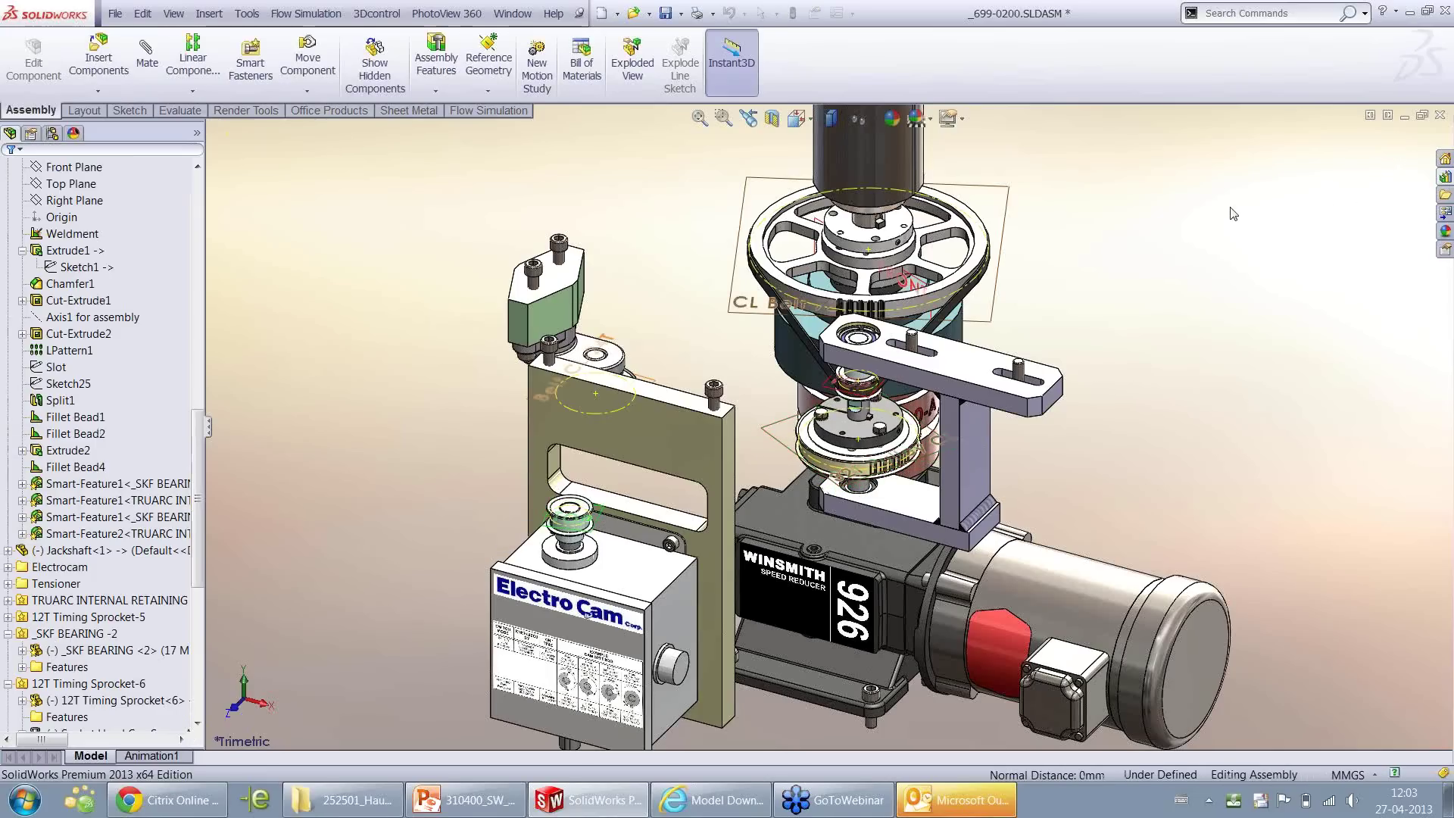
{"action": "left_click", "coordinate": [861, 134]}
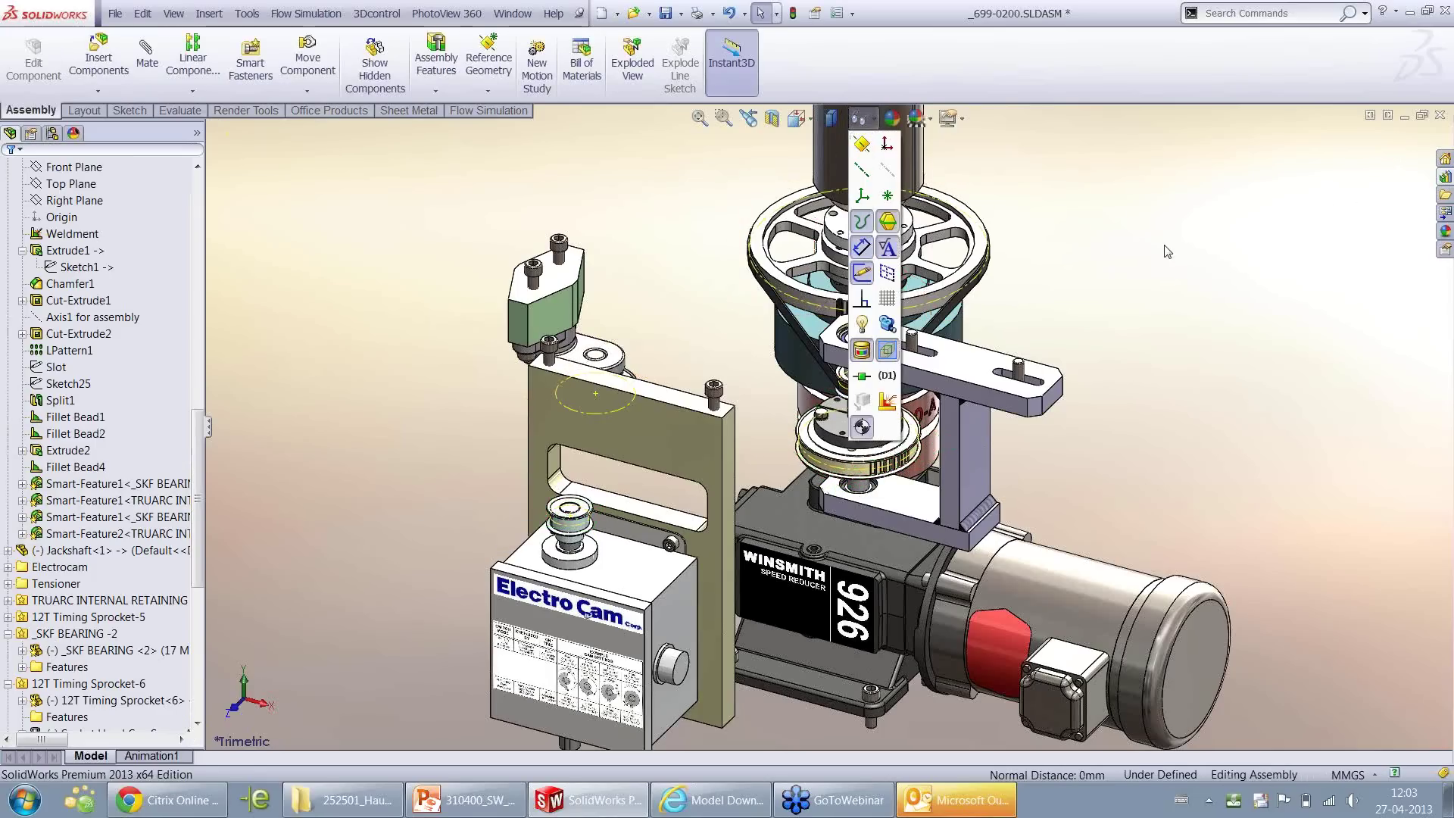
Start a Belt/Chain feature around the pitch circles of the 24T tensioner sprocket, the Electro Cam's 12T sprocket and the 36T jackshaft sprocket
{"action": "key", "text": "f"}
{"action": "scroll", "coordinate": [752, 514], "scroll_direction": "down", "scroll_amount": 10}
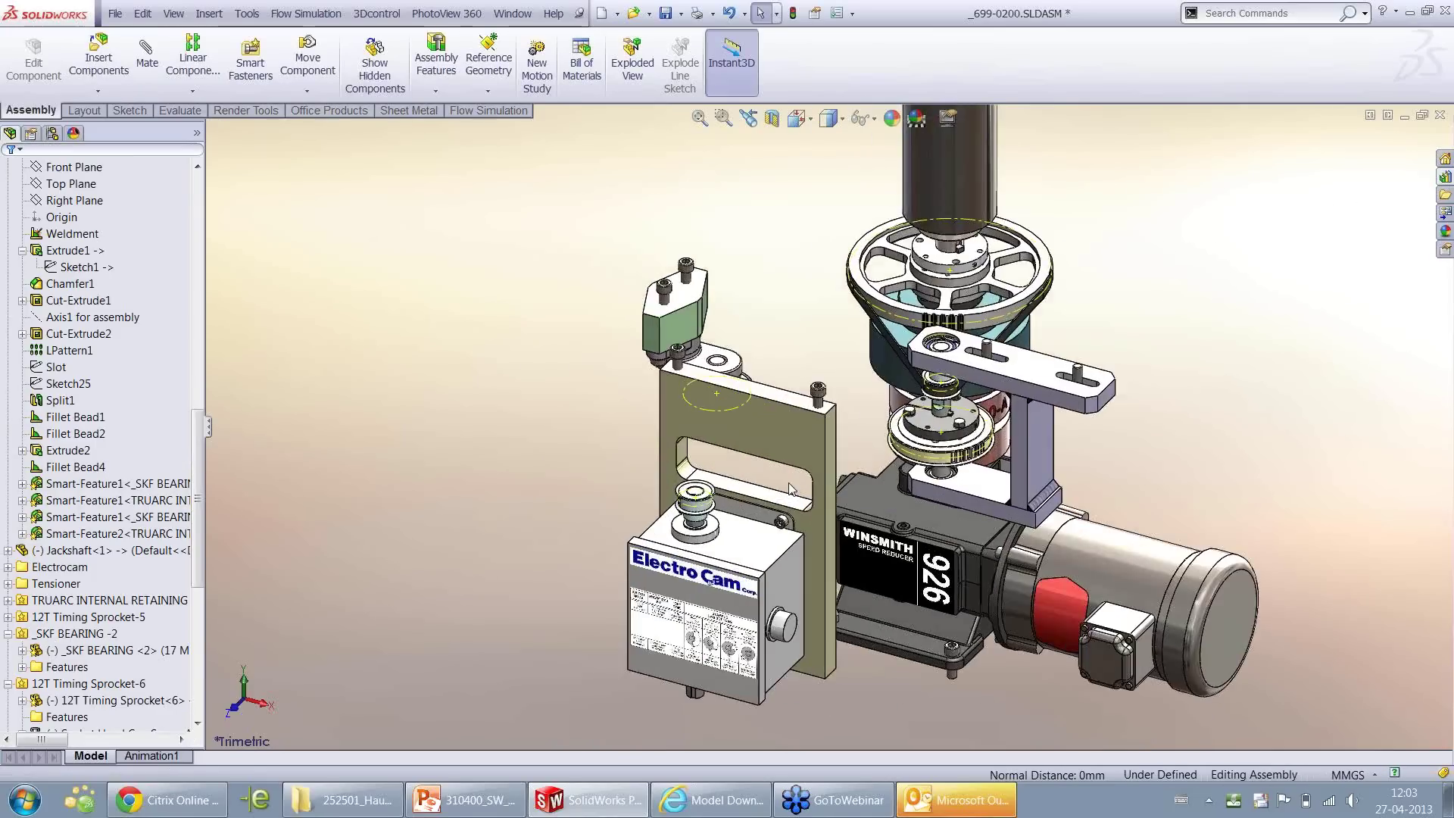
{"action": "left_click", "coordinate": [1234, 9]}
{"action": "type", "text": "belt"}
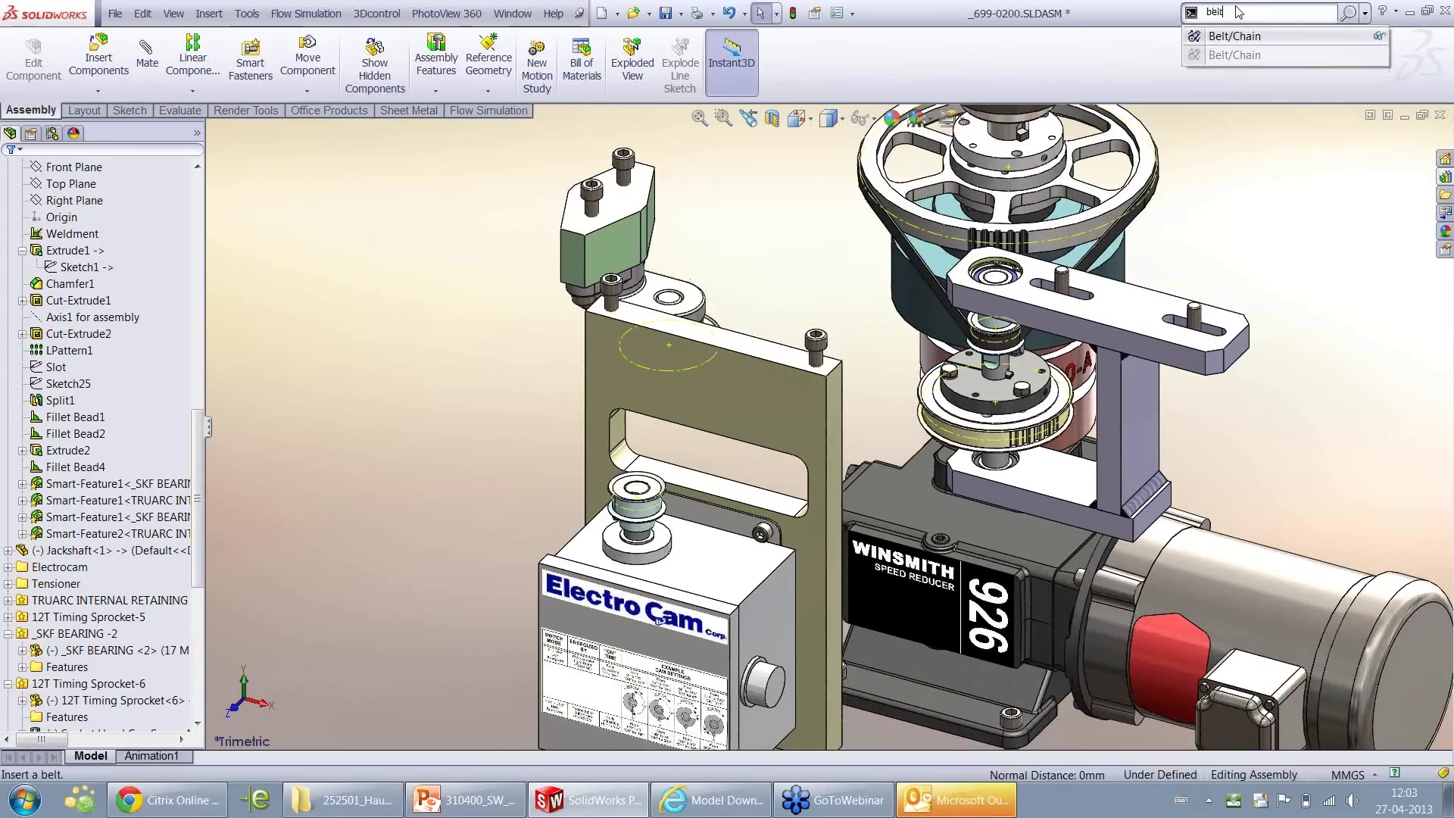
{"action": "left_click", "coordinate": [1234, 36]}
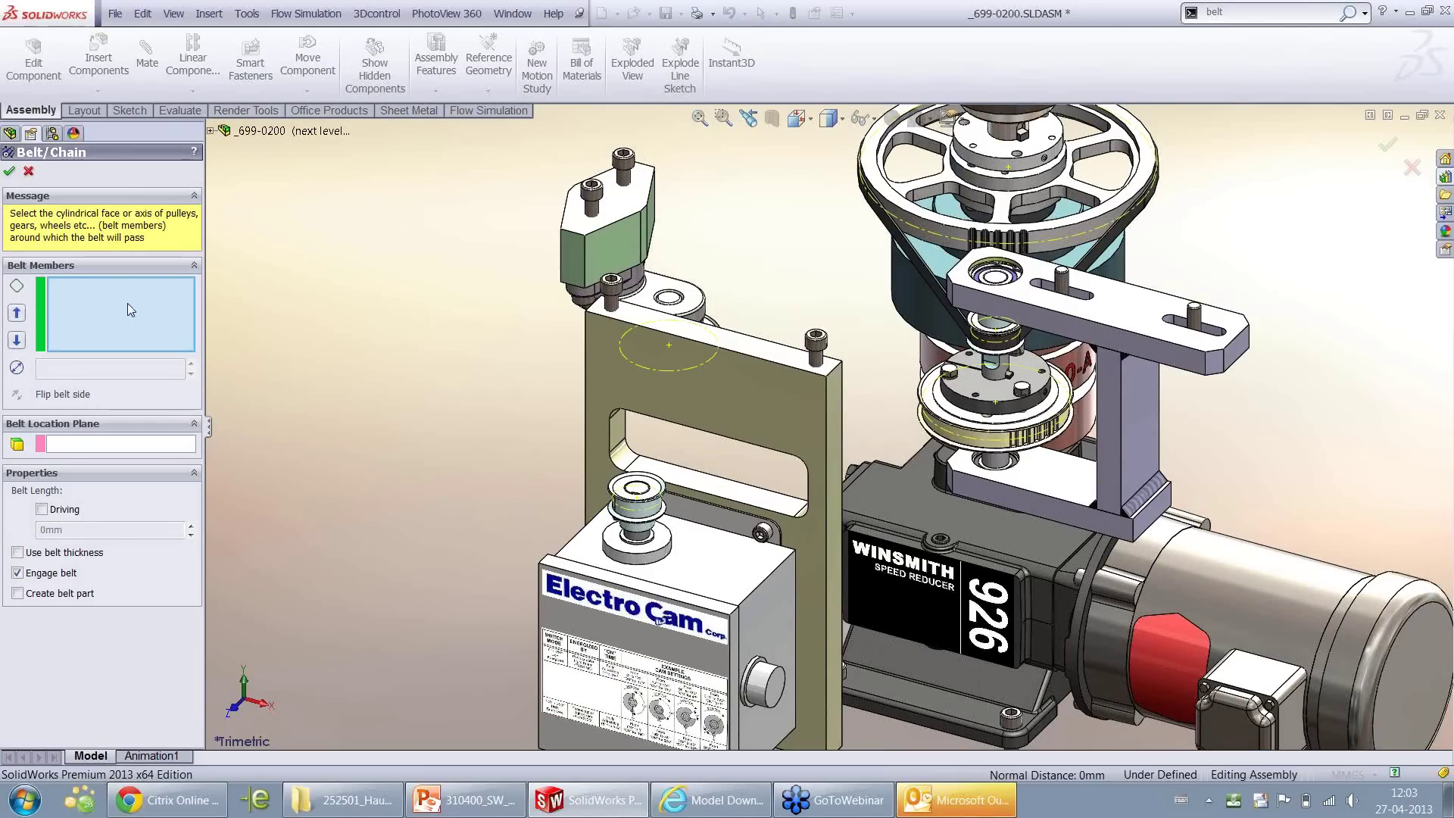
{"action": "left_click", "coordinate": [679, 370]}
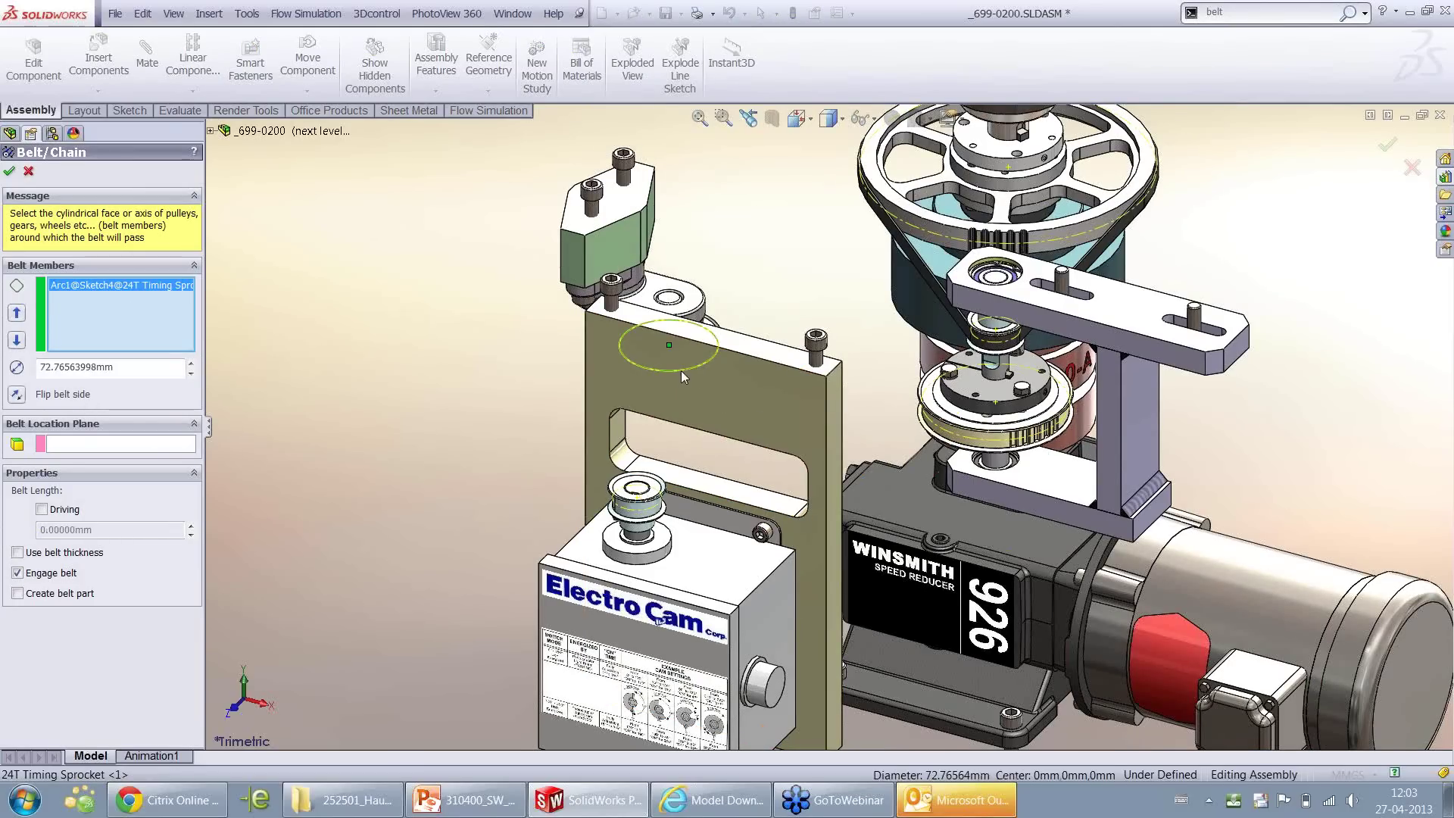
{"action": "left_click", "coordinate": [639, 518]}
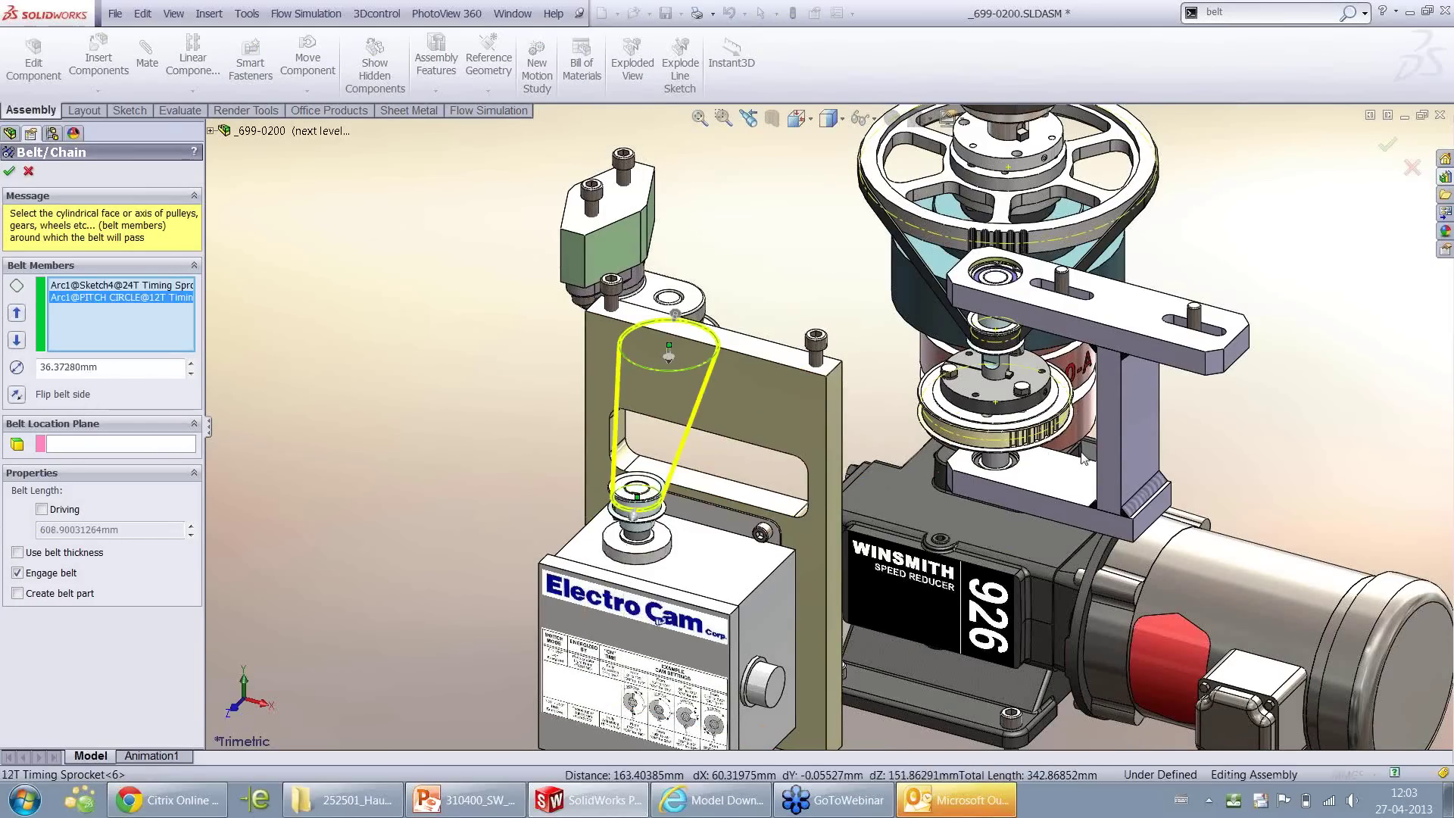
{"action": "left_click", "coordinate": [981, 438]}
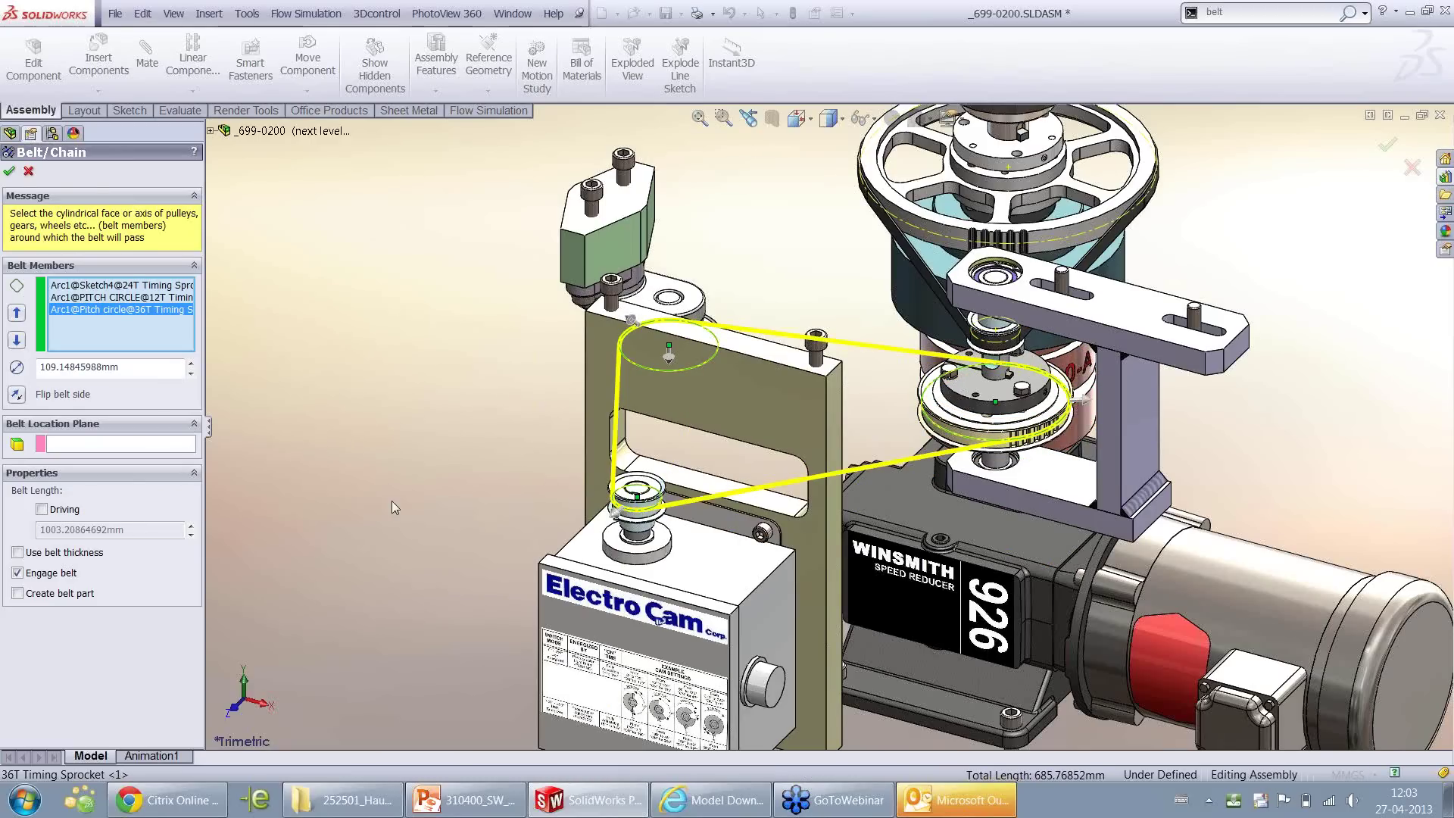
Make the belt length driving at 900 mm, have a belt part created, and complete the belt
{"action": "mouse_move", "coordinate": [637, 278]}
{"action": "left_mouse_down"}
{"action": "mouse_move", "coordinate": [583, 269]}
{"action": "mouse_move", "coordinate": [628, 286]}
{"action": "mouse_move", "coordinate": [610, 281]}
{"action": "left_mouse_up"}
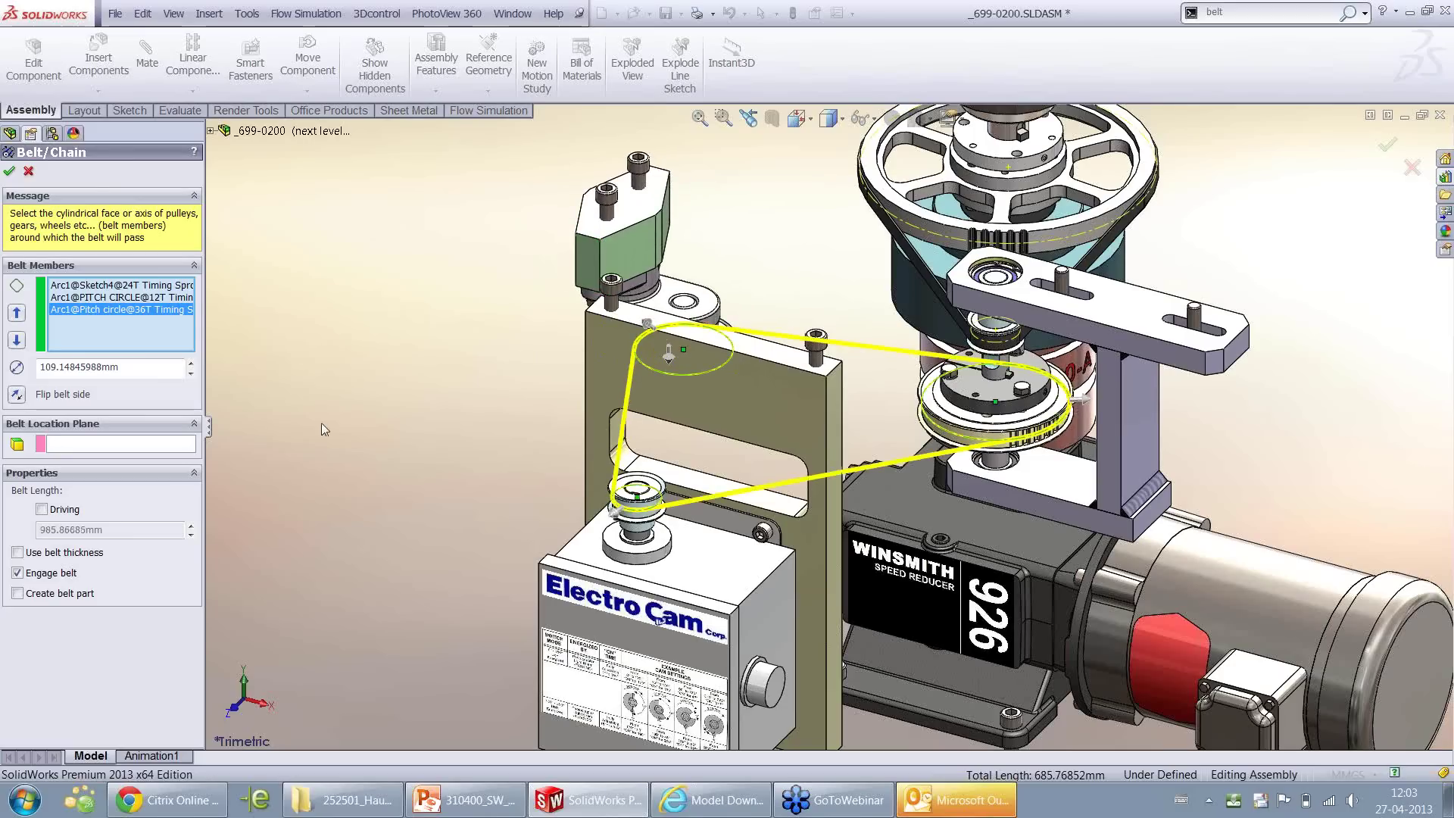
{"action": "left_click", "coordinate": [68, 511]}
{"action": "left_click_drag", "start_coordinate": [114, 530], "coordinate": [13, 530]}
{"action": "type", "text": "900"}
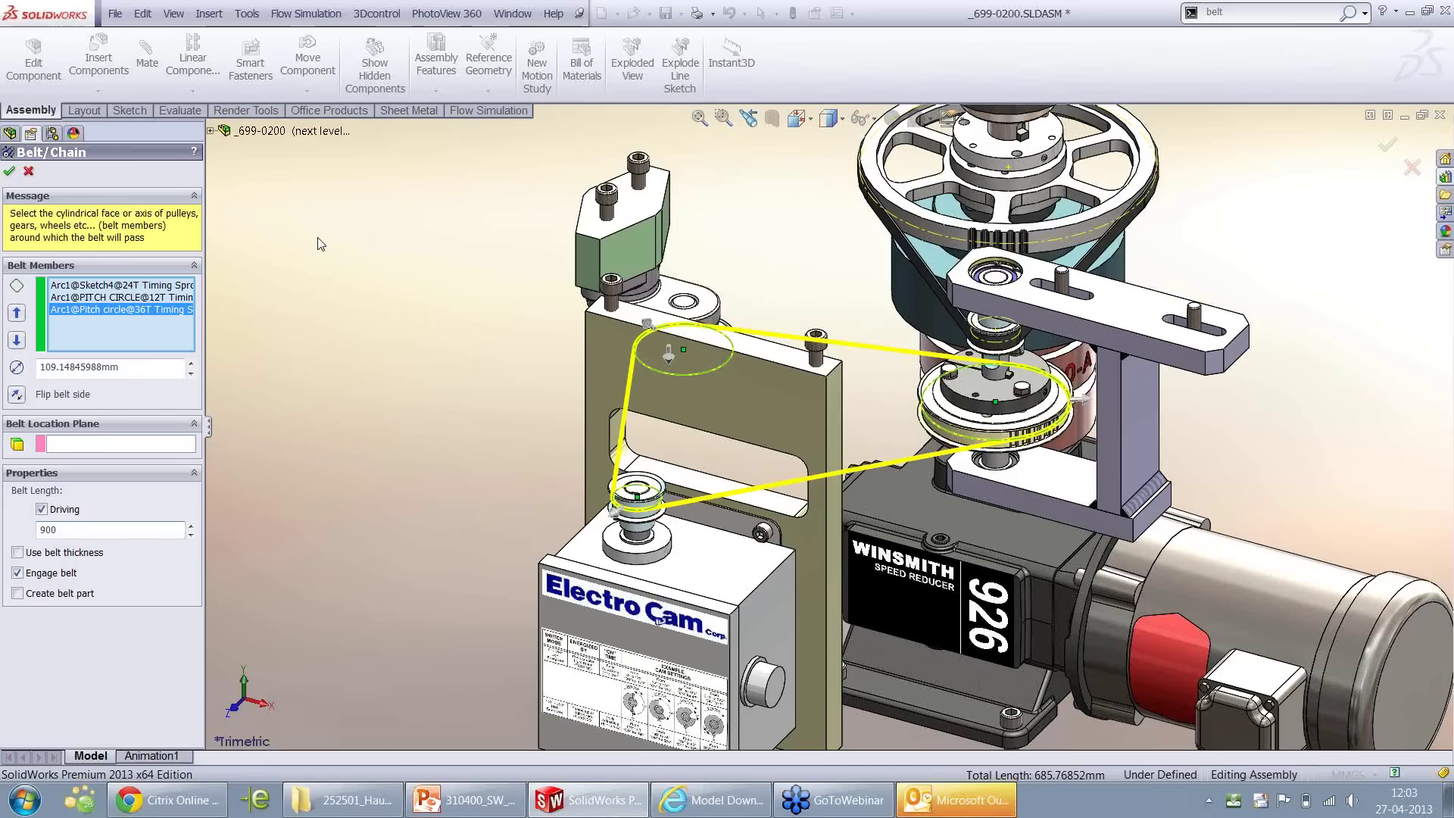
{"action": "key", "text": "Return"}
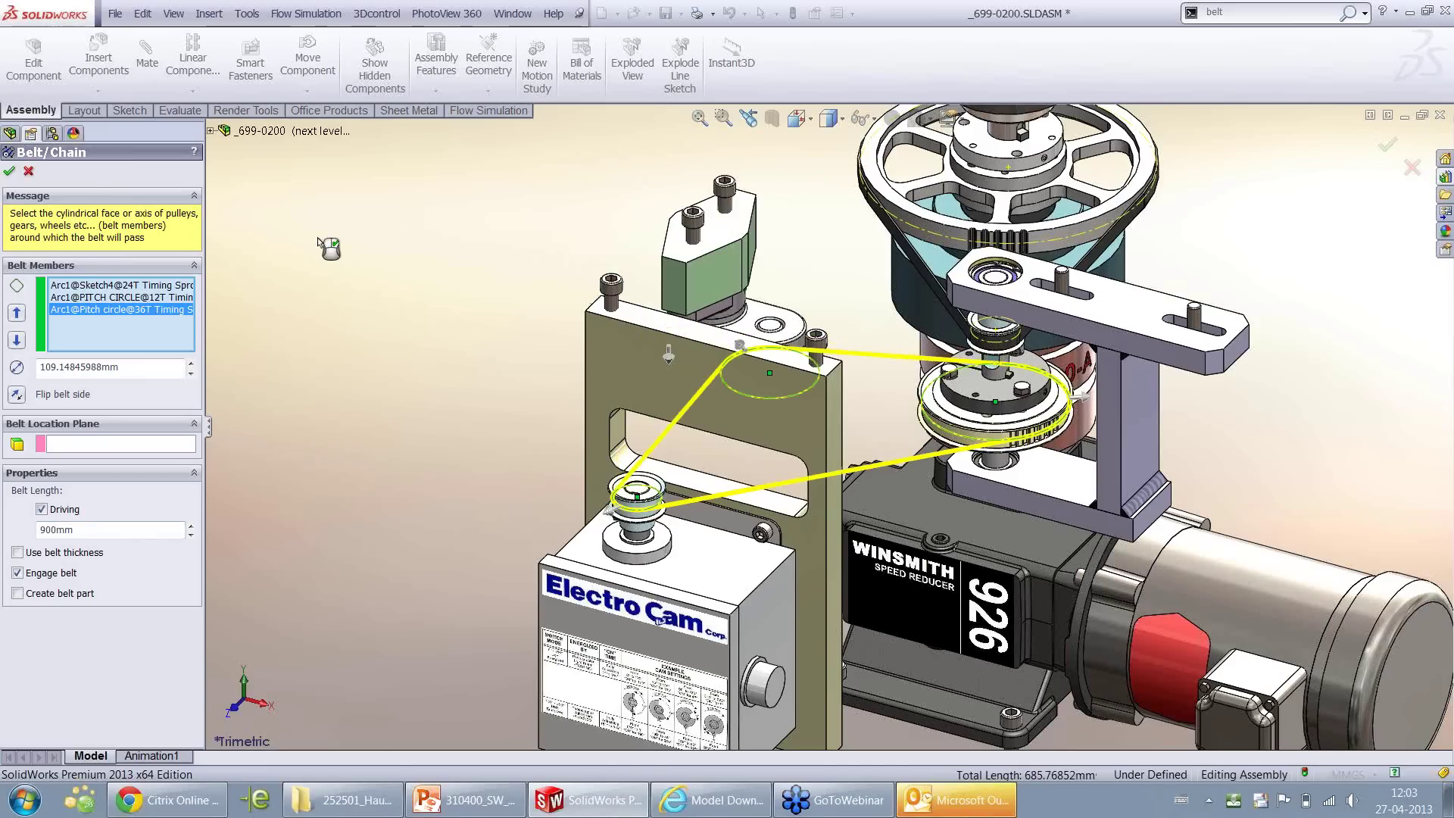
{"action": "left_click", "coordinate": [17, 592]}
{"action": "left_click", "coordinate": [9, 171]}
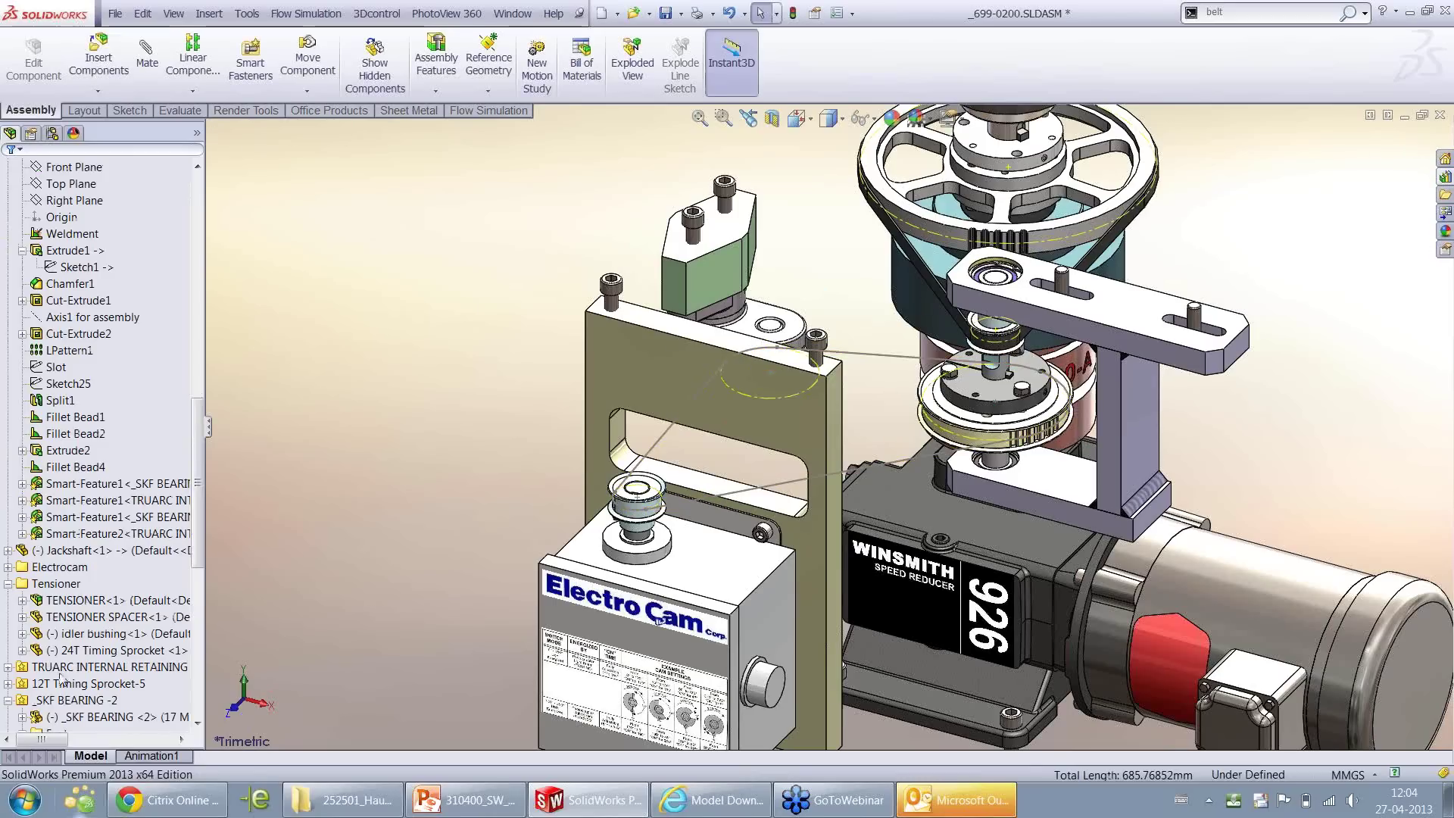
Find the new belt's part under Belt1 in the feature tree and edit it in the context of the assembly
{"action": "scroll", "coordinate": [190, 645], "scroll_direction": "down", "scroll_amount": 10}
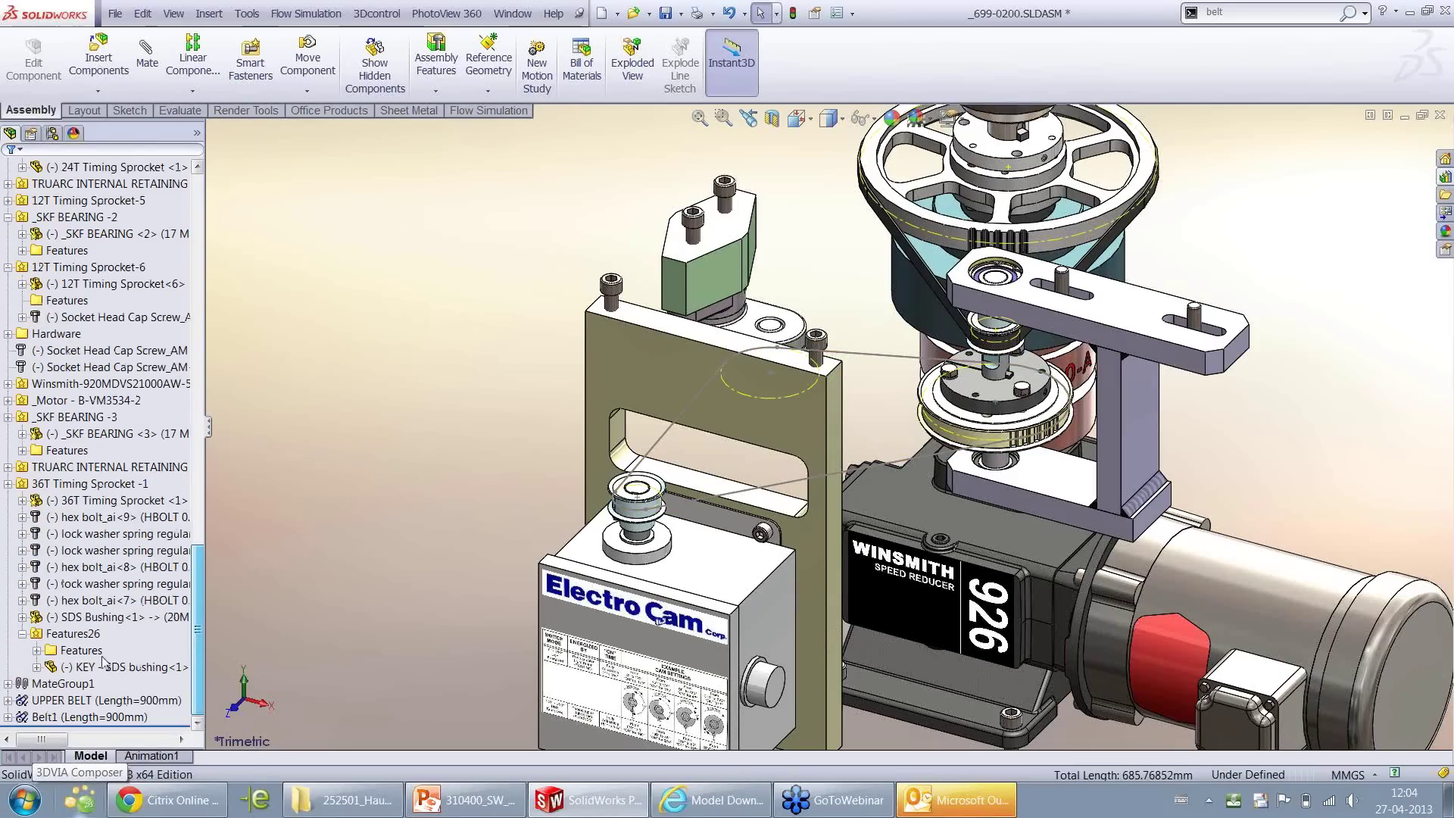
{"action": "left_click", "coordinate": [7, 716]}
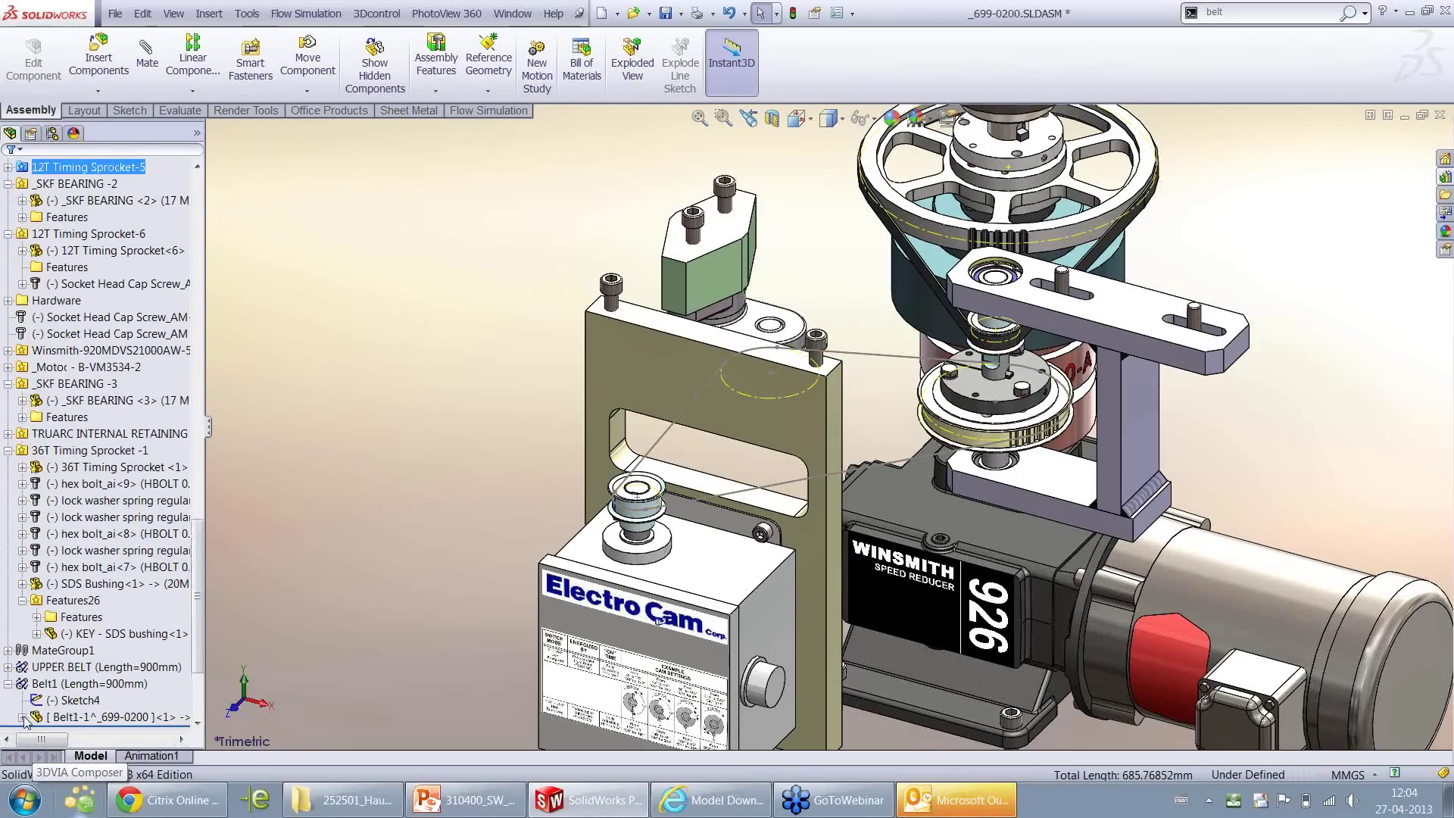
{"action": "left_click", "coordinate": [23, 716]}
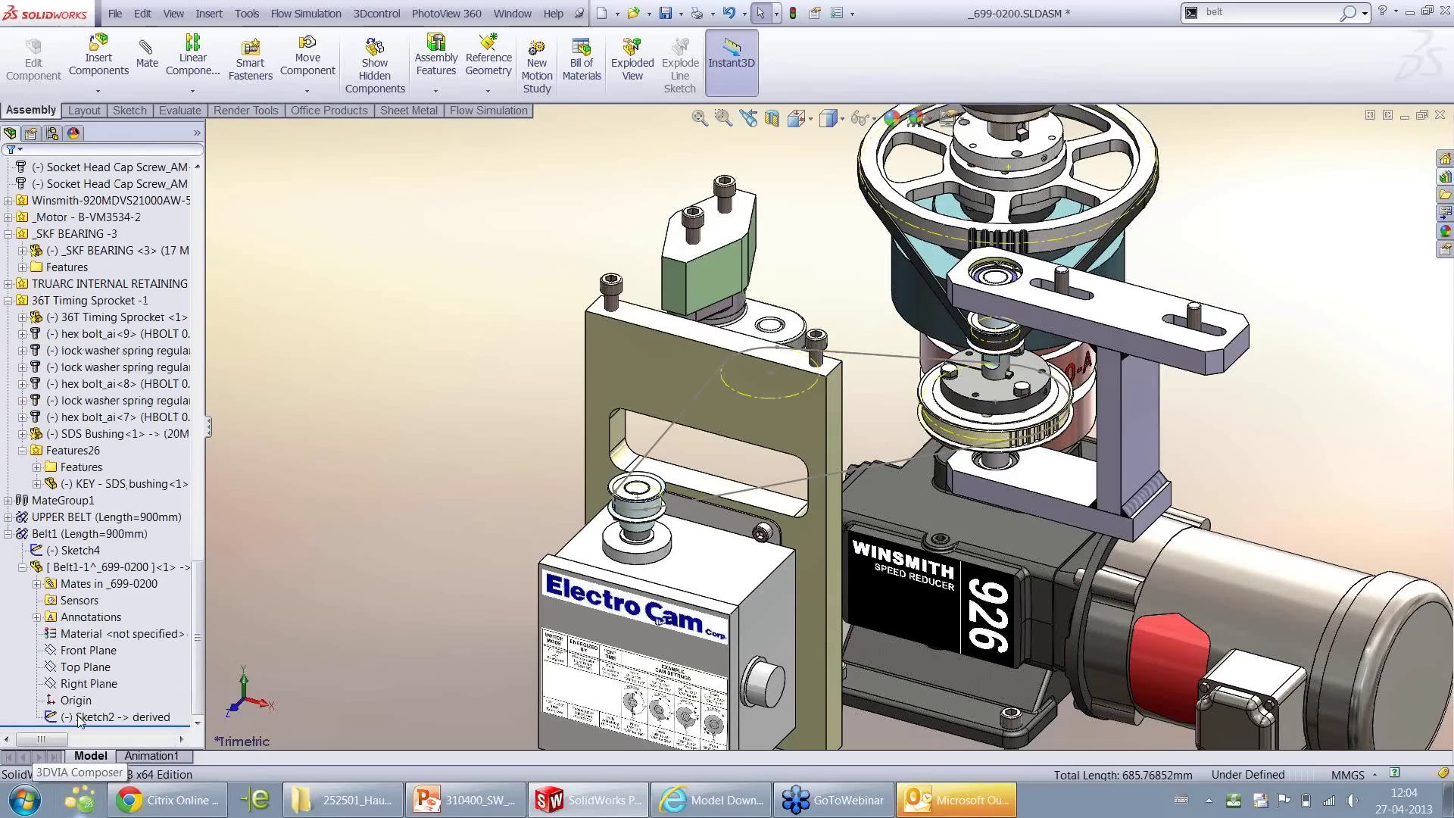
{"action": "left_click", "coordinate": [91, 566]}
{"action": "left_click", "coordinate": [114, 524]}
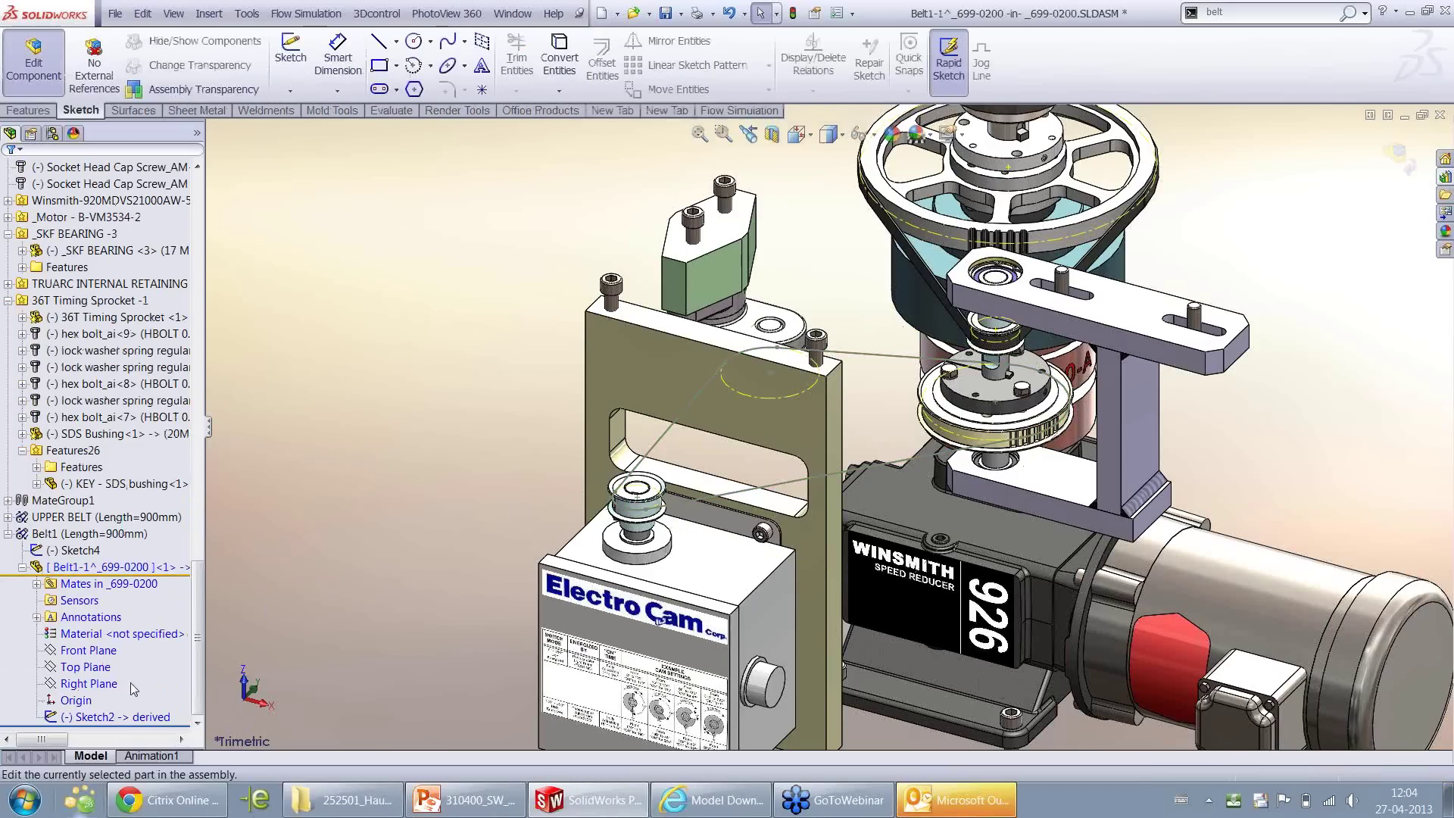
Extrude the belt part's derived sketch 12 mm Mid Plane as a 2 mm one-direction thin feature, and return to the assembly
{"action": "left_click", "coordinate": [125, 717]}
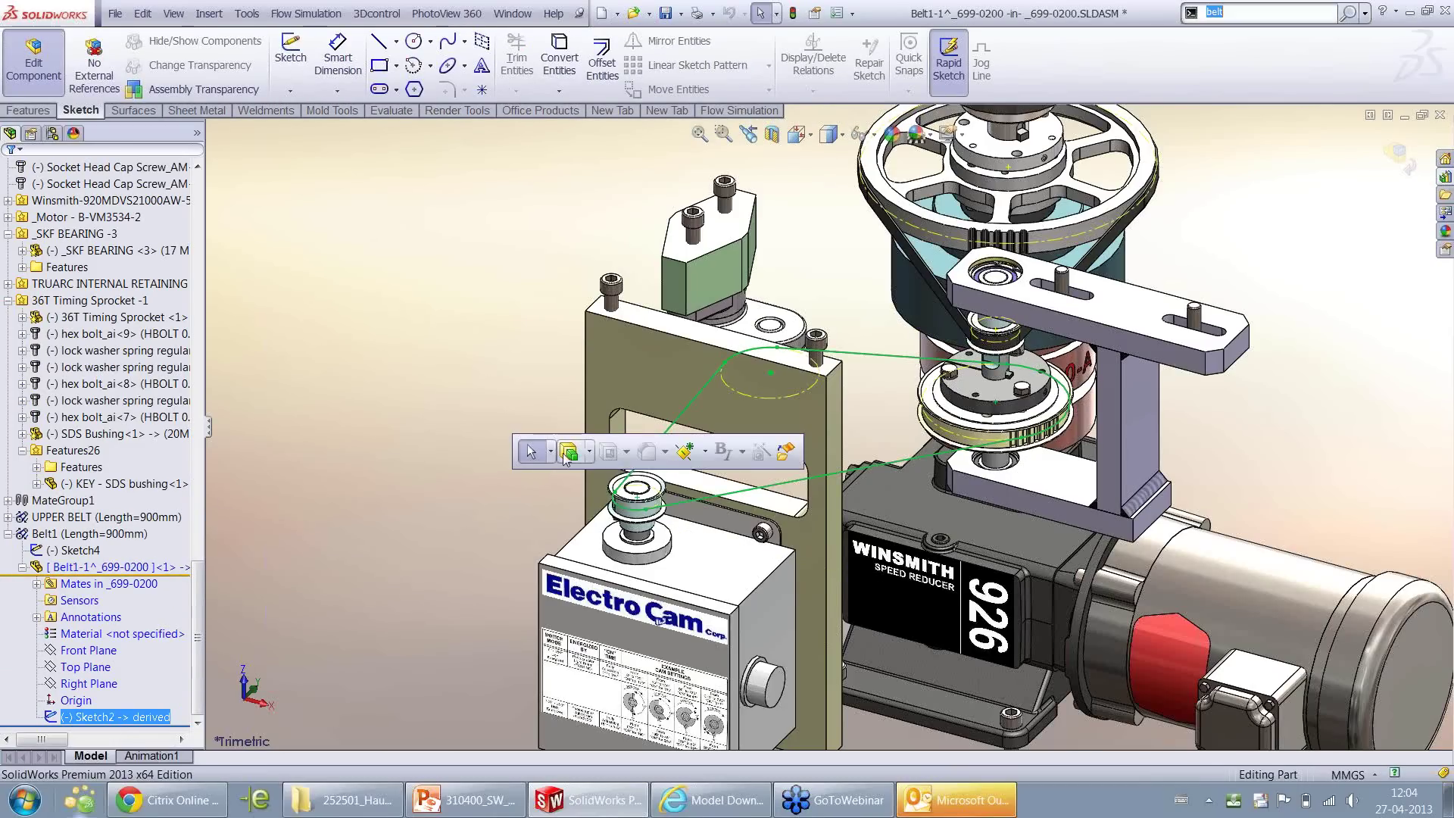
{"action": "left_click", "coordinate": [564, 451]}
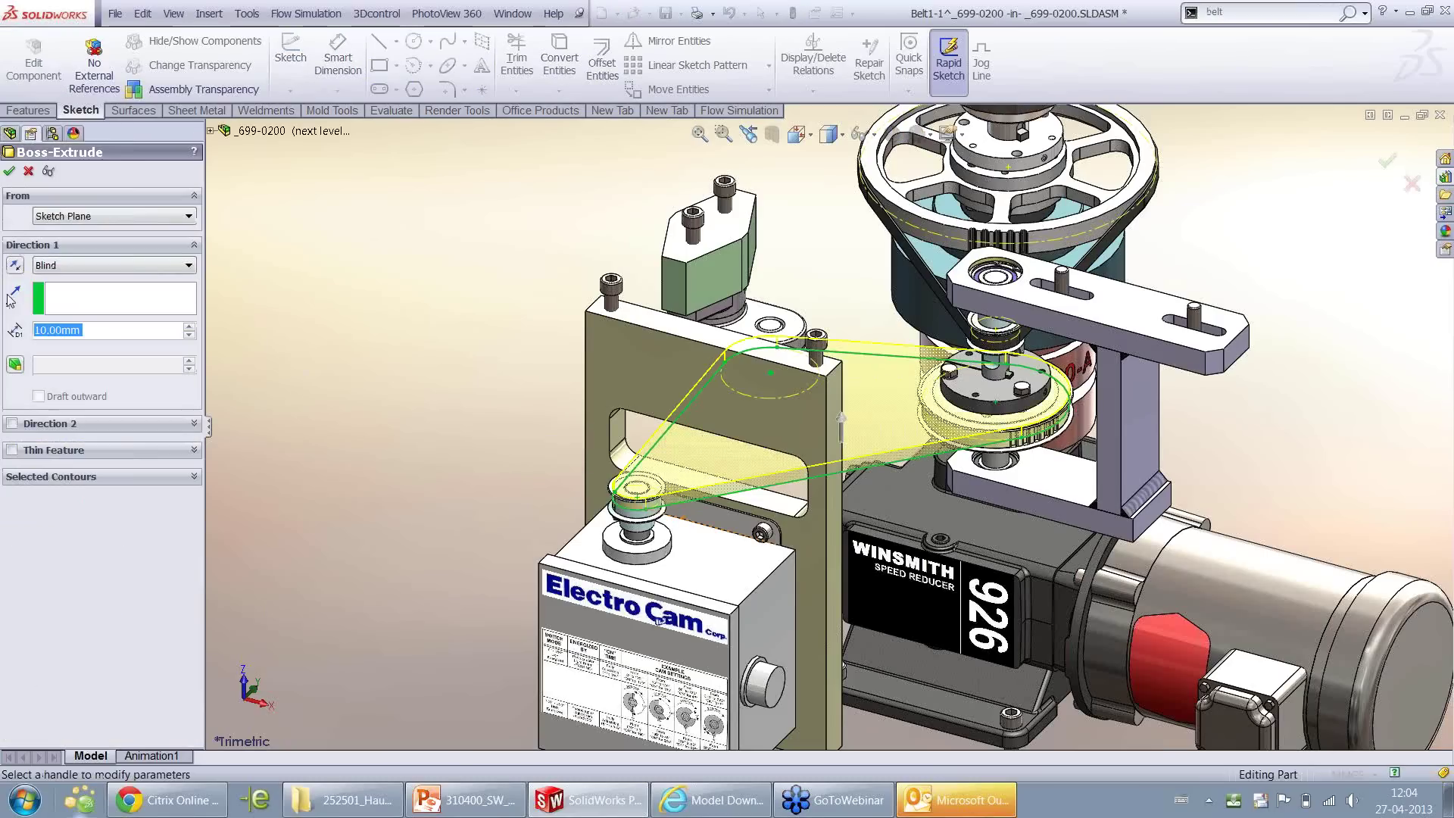
{"action": "left_click", "coordinate": [45, 451]}
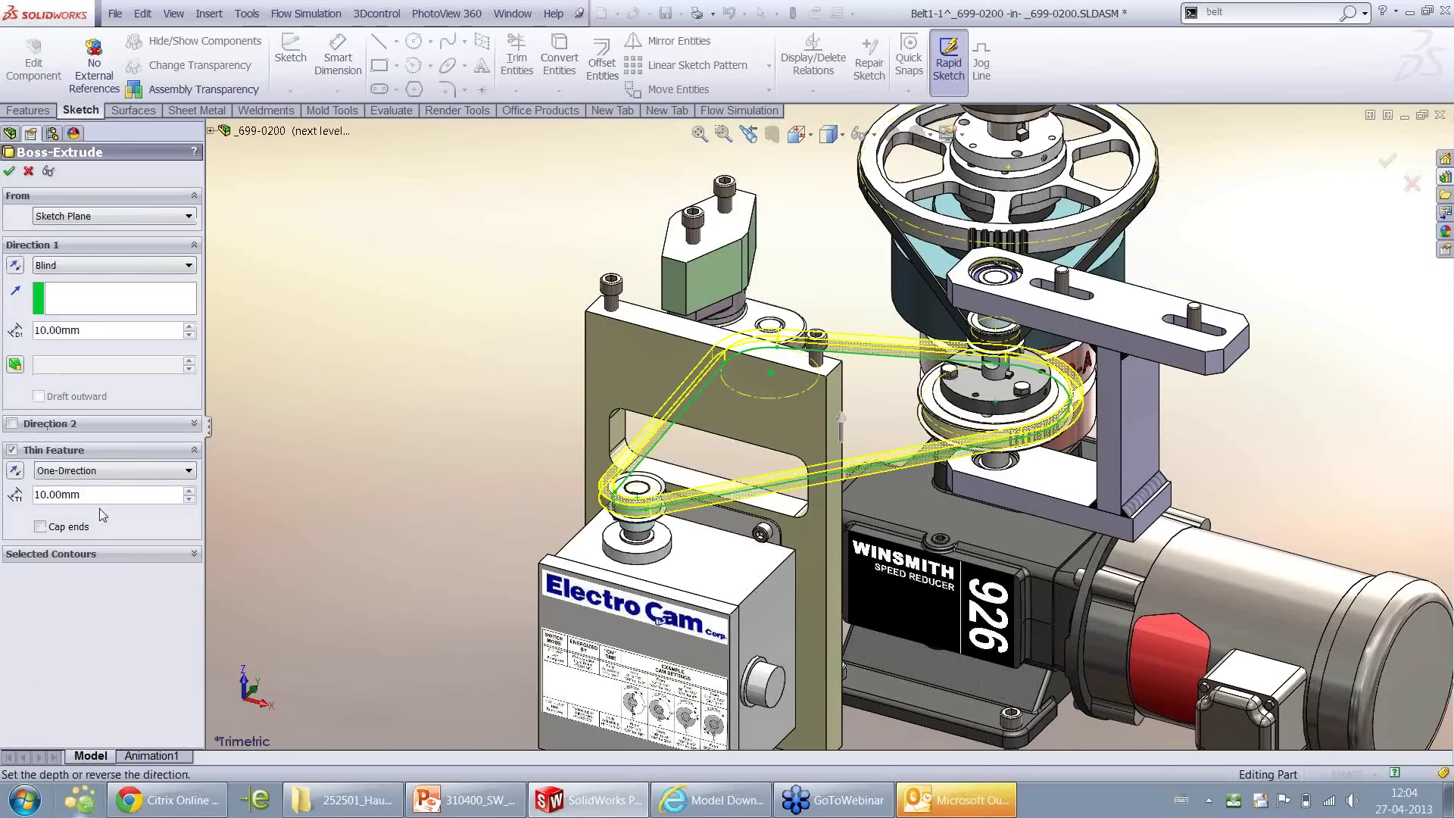
{"action": "type", "text": "2"}
{"action": "left_click", "coordinate": [30, 332]}
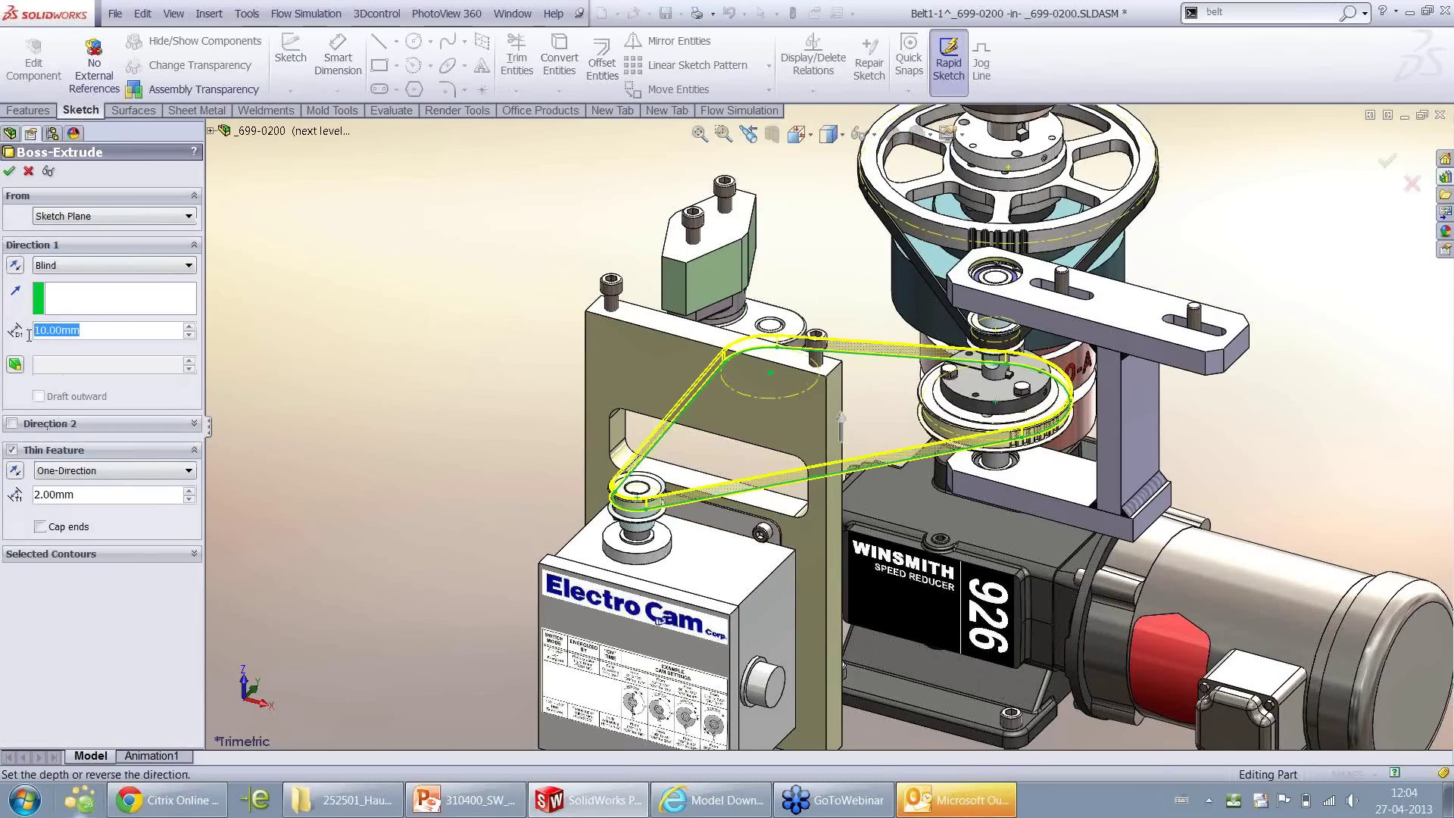
{"action": "type", "text": "12"}
{"action": "key", "text": "Return"}
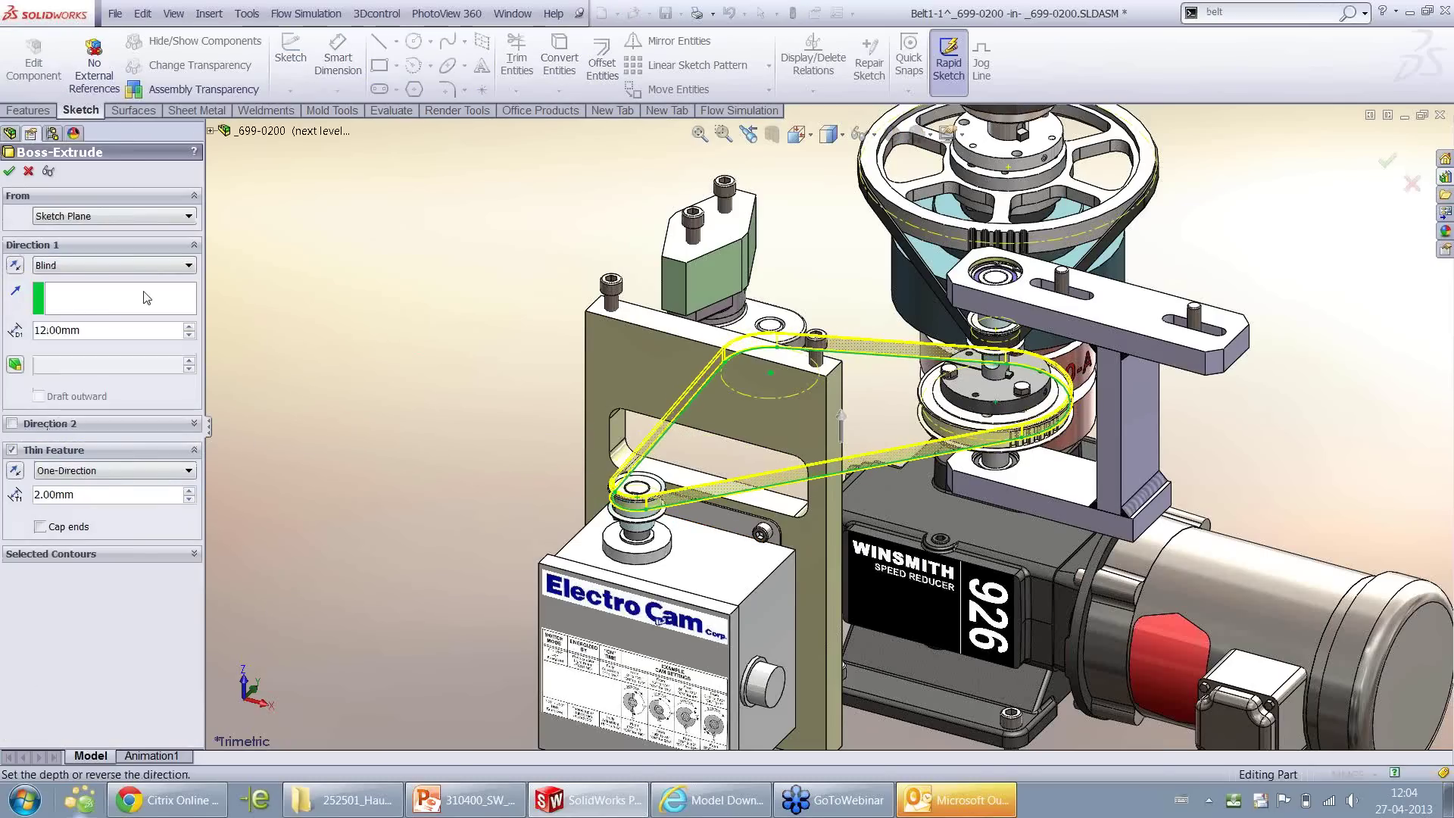
{"action": "left_click", "coordinate": [149, 265]}
{"action": "left_click", "coordinate": [83, 340]}
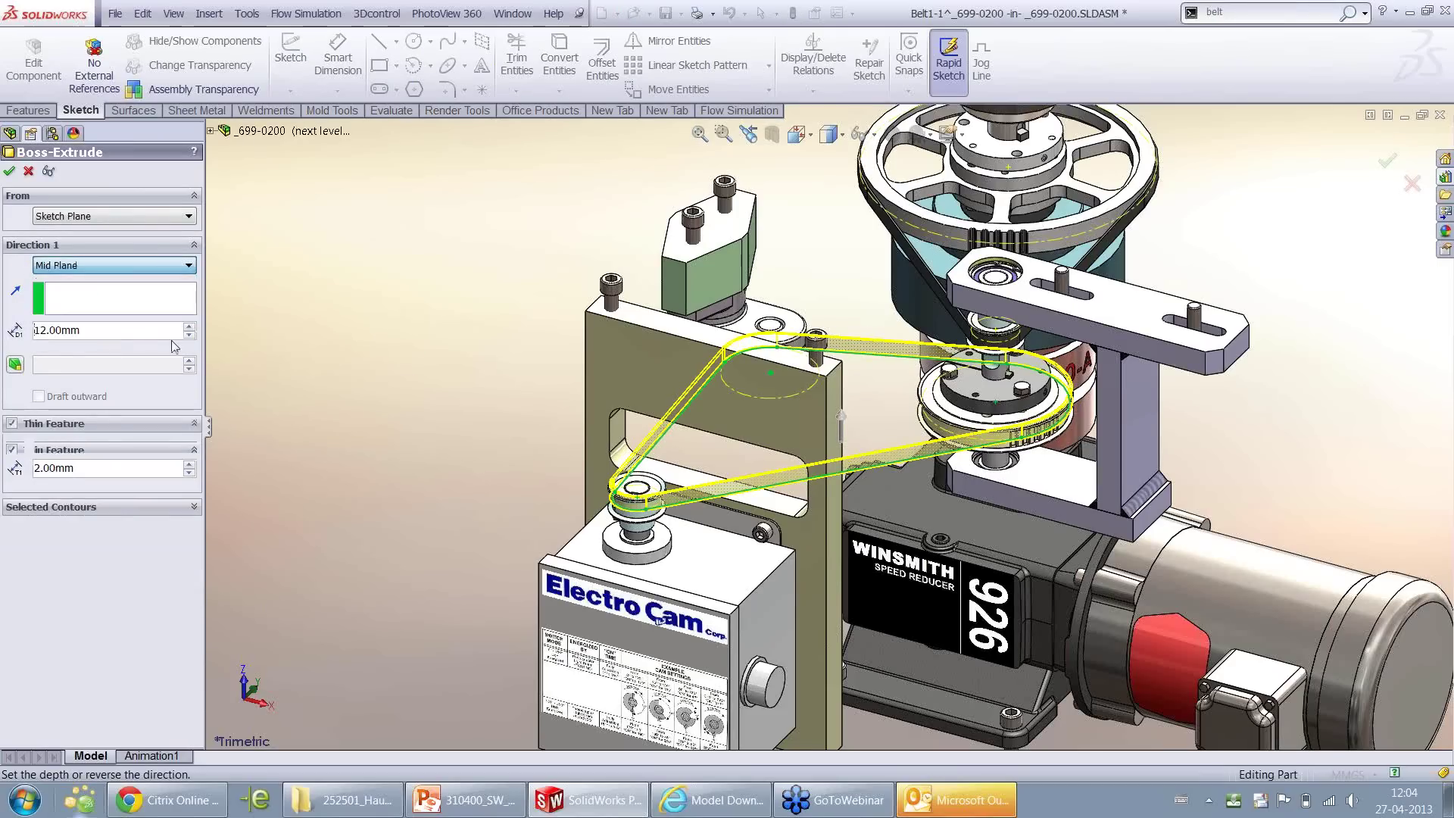
{"action": "right_click_drag", "start_coordinate": [424, 383], "coordinate": [460, 458]}
{"action": "left_click", "coordinate": [1386, 159]}
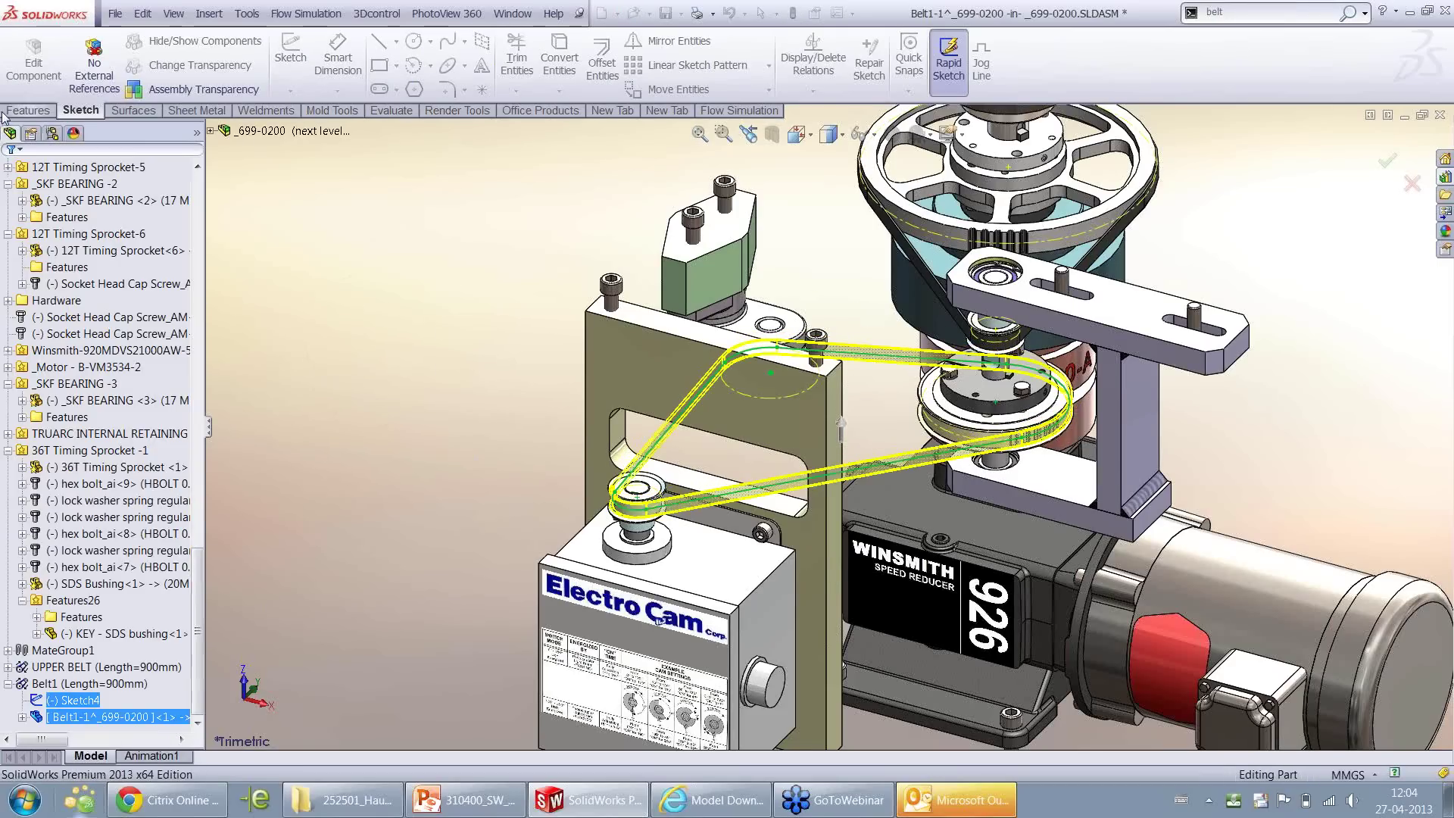
{"action": "left_click", "coordinate": [1396, 168]}
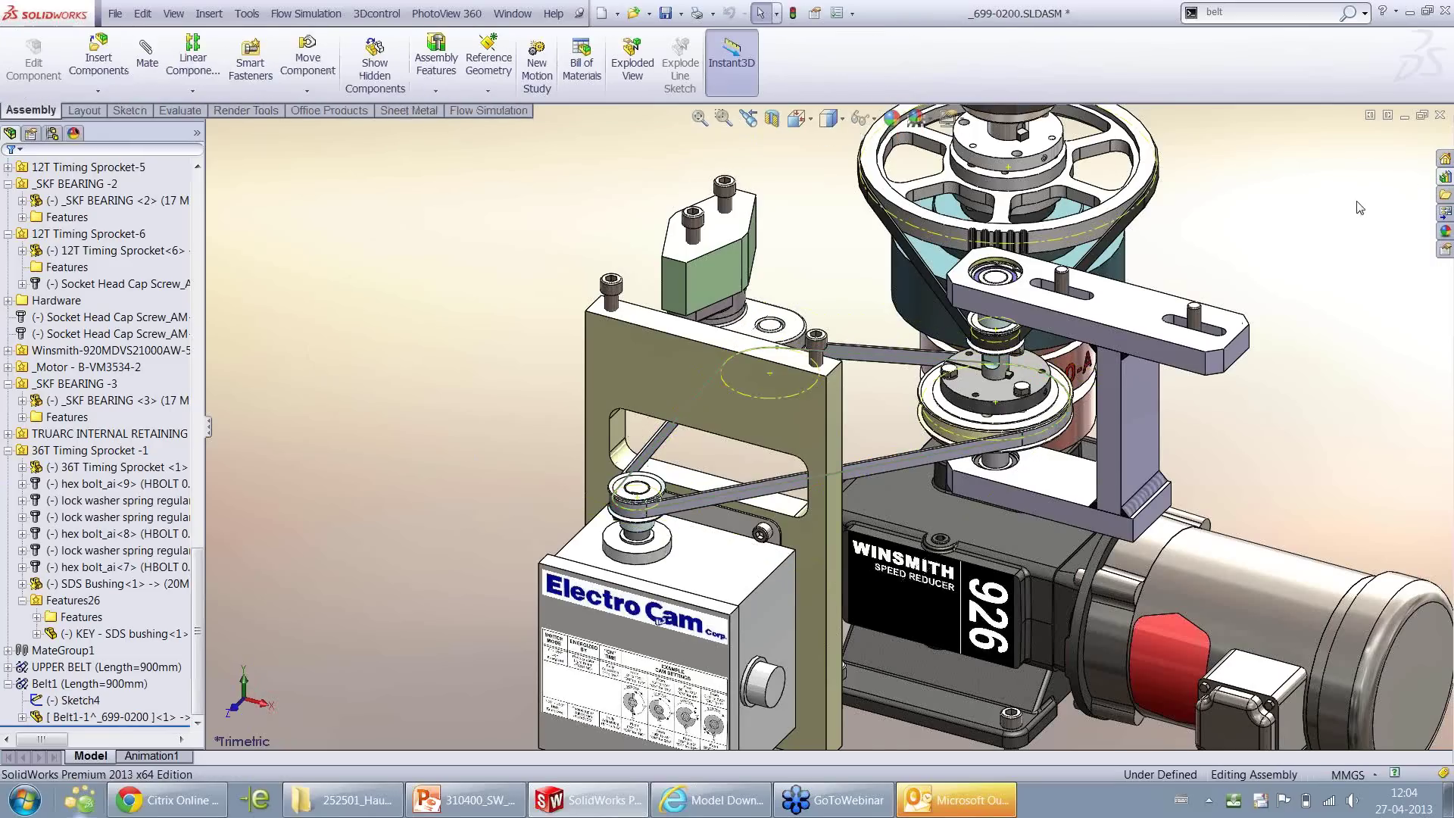
Assign the Rubber material to the new belt part
{"action": "right_click", "coordinate": [896, 461]}
{"action": "scroll", "coordinate": [896, 461], "scroll_direction": "down", "scroll_amount": 2}
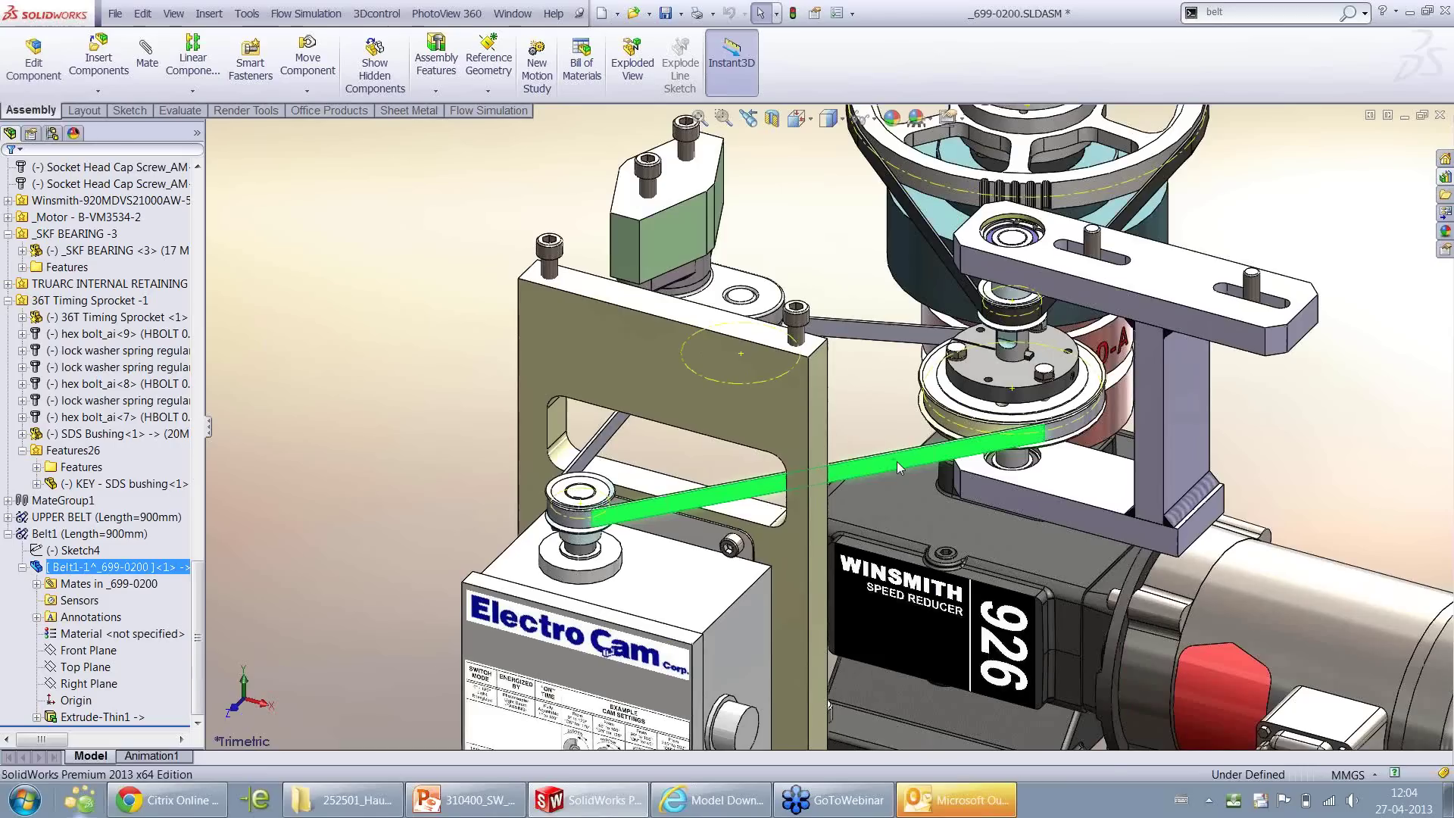
{"action": "right_click", "coordinate": [896, 462]}
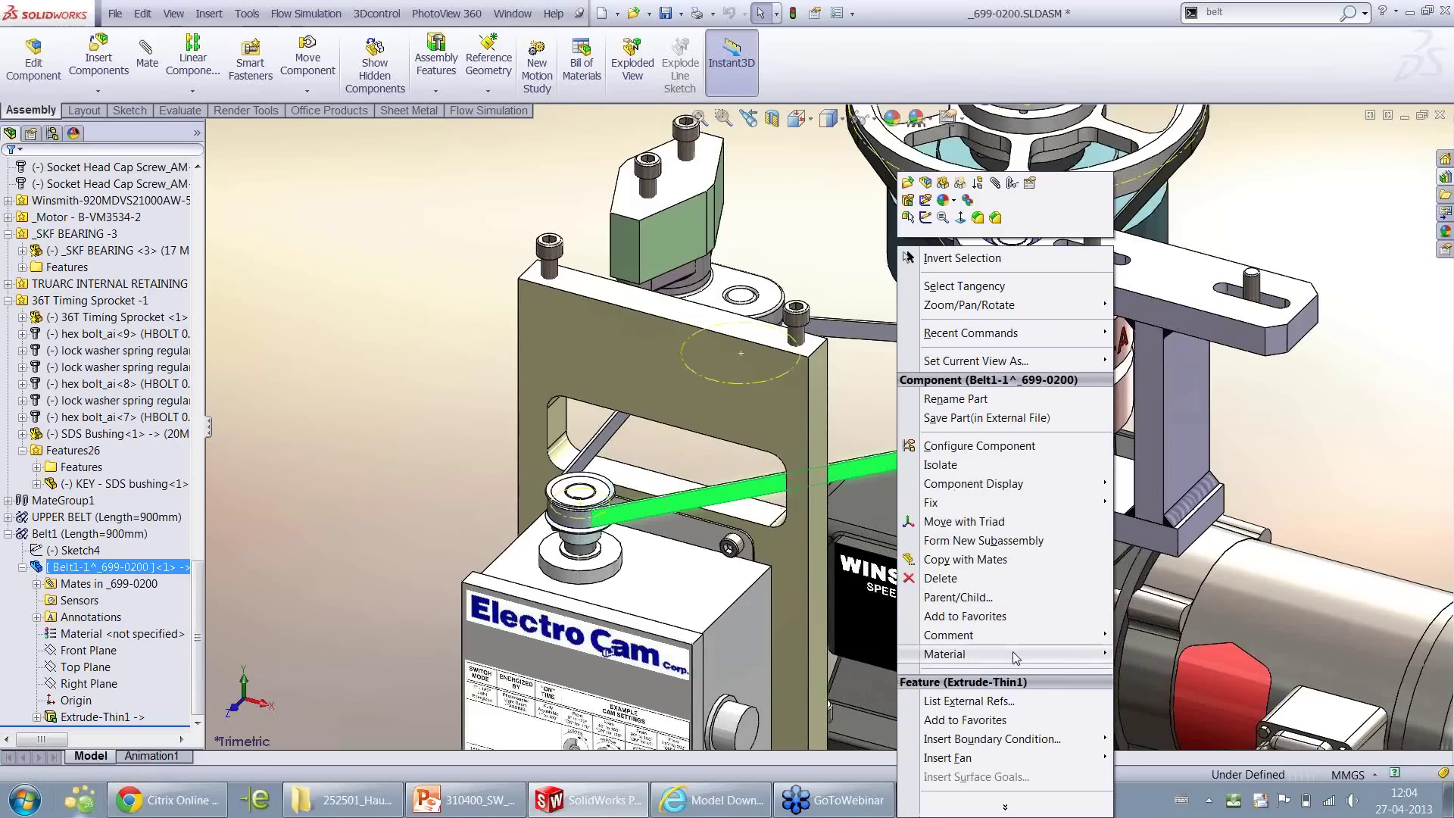
{"action": "mouse_move", "coordinate": [1017, 657]}
{"action": "left_click", "coordinate": [1157, 612]}
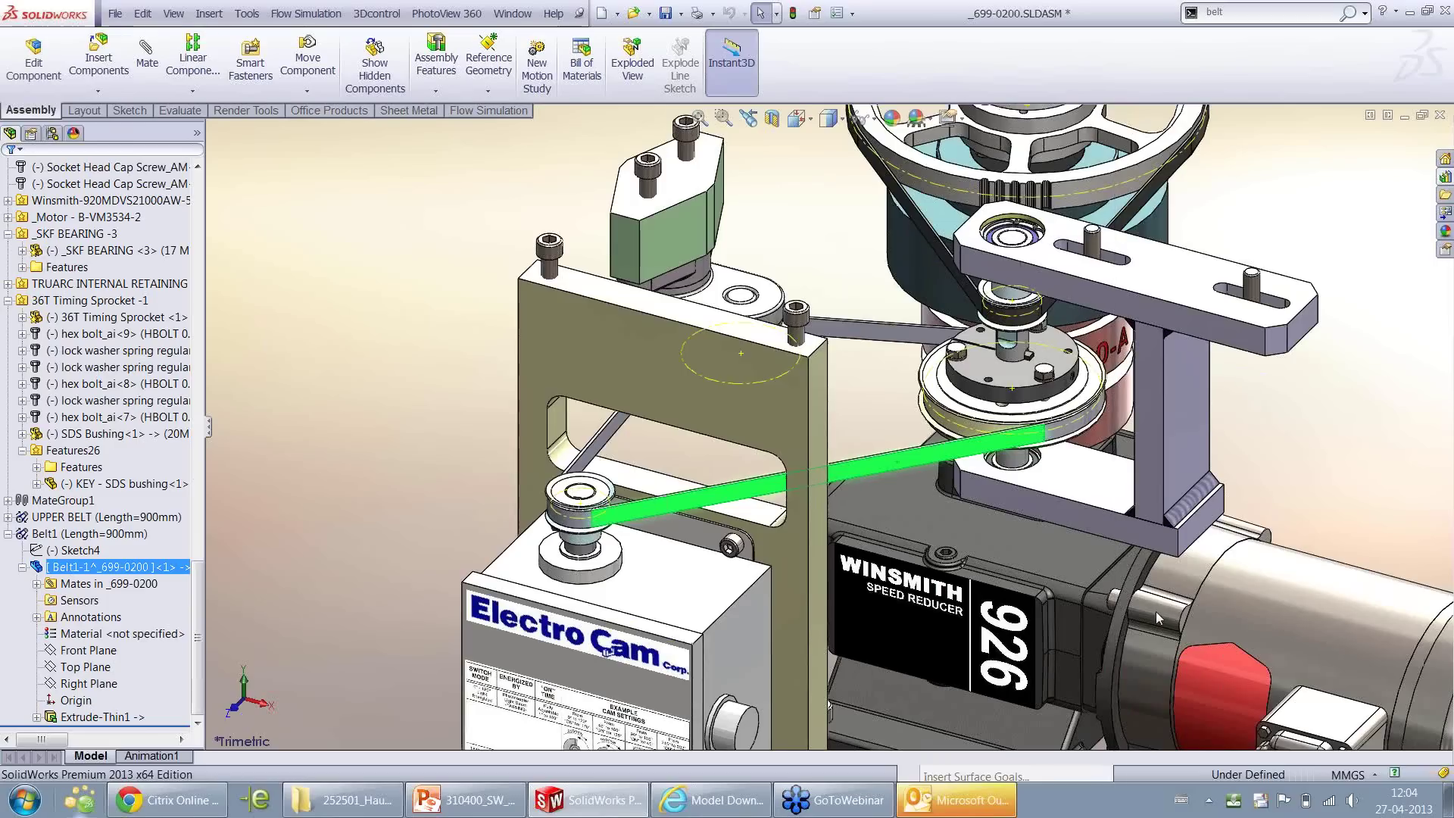
{"action": "left_click", "coordinate": [858, 420]}
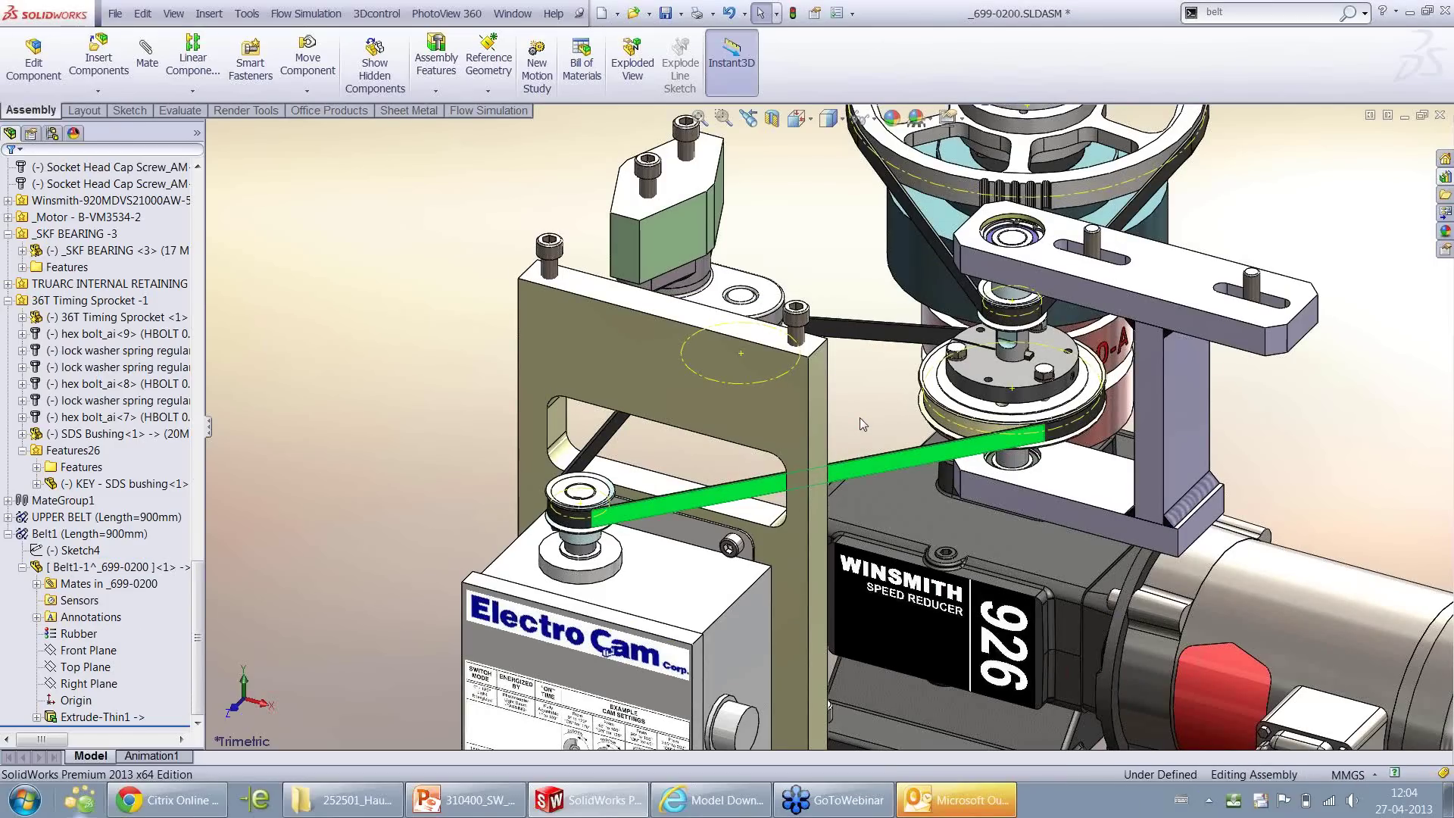
{"action": "scroll", "coordinate": [860, 416], "scroll_direction": "up", "scroll_amount": 5}
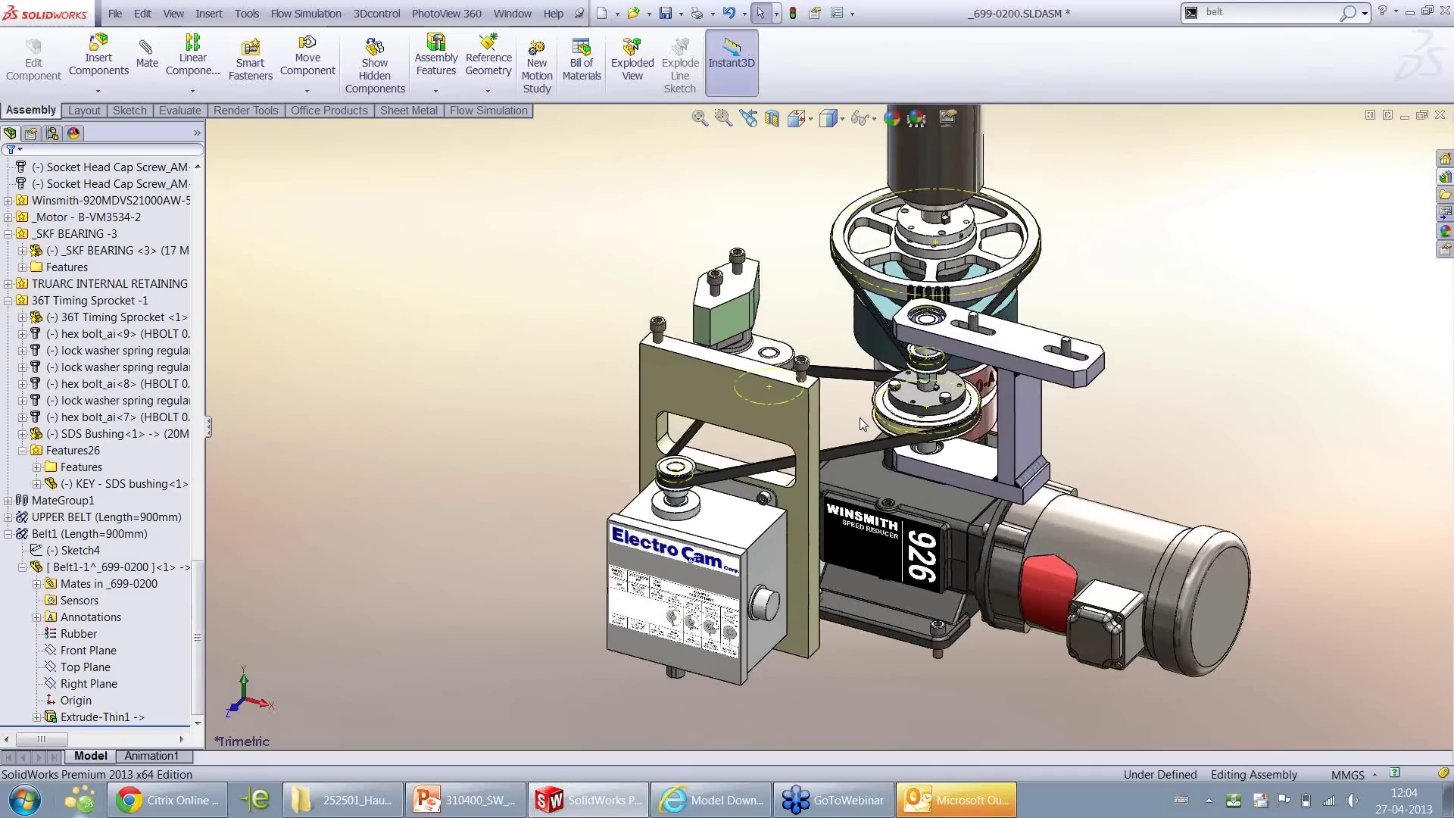
{"action": "scroll", "coordinate": [860, 416], "scroll_direction": "up", "scroll_amount": 2}
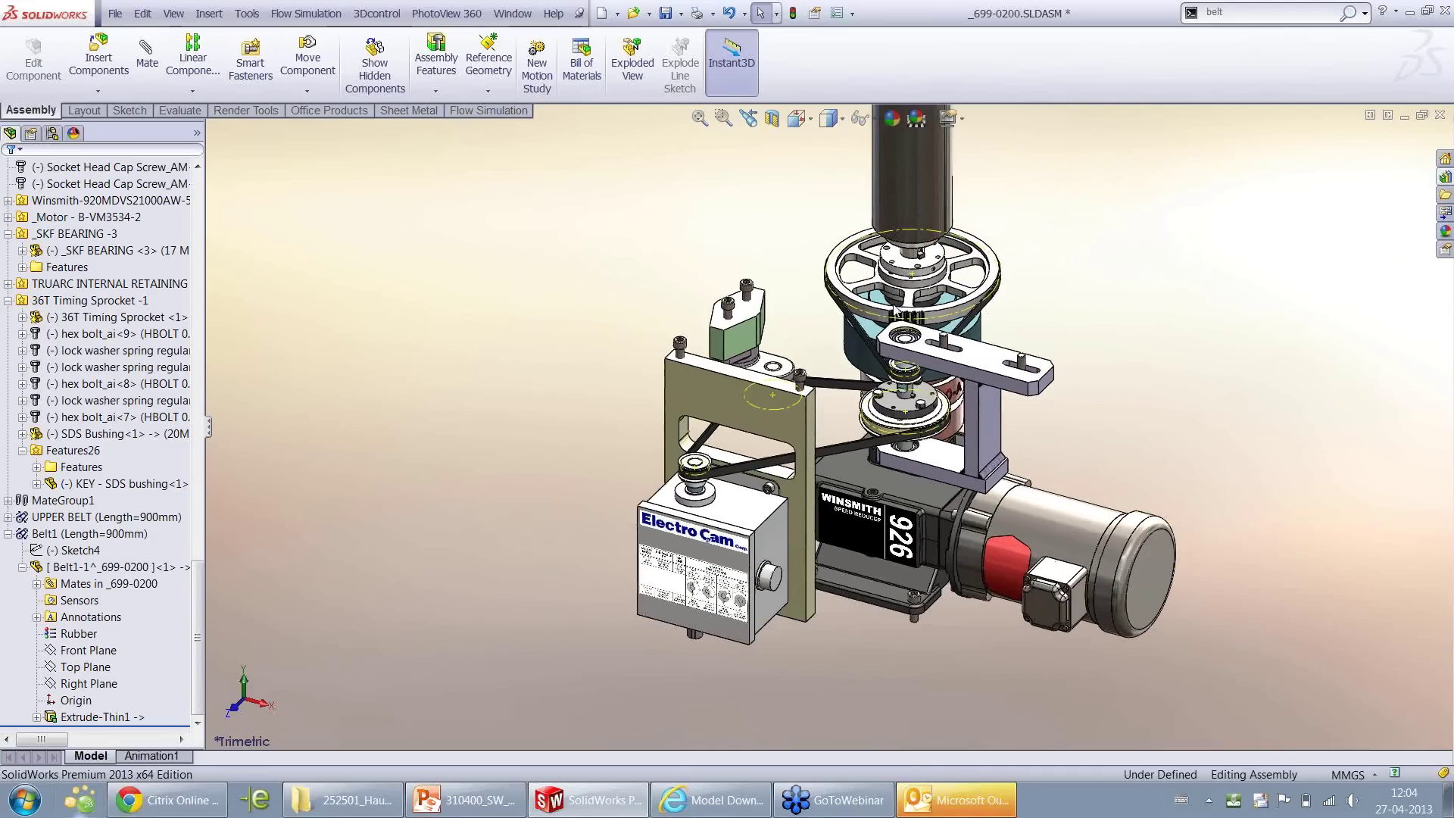
{"action": "scroll", "coordinate": [894, 310], "scroll_direction": "down", "scroll_amount": 1}
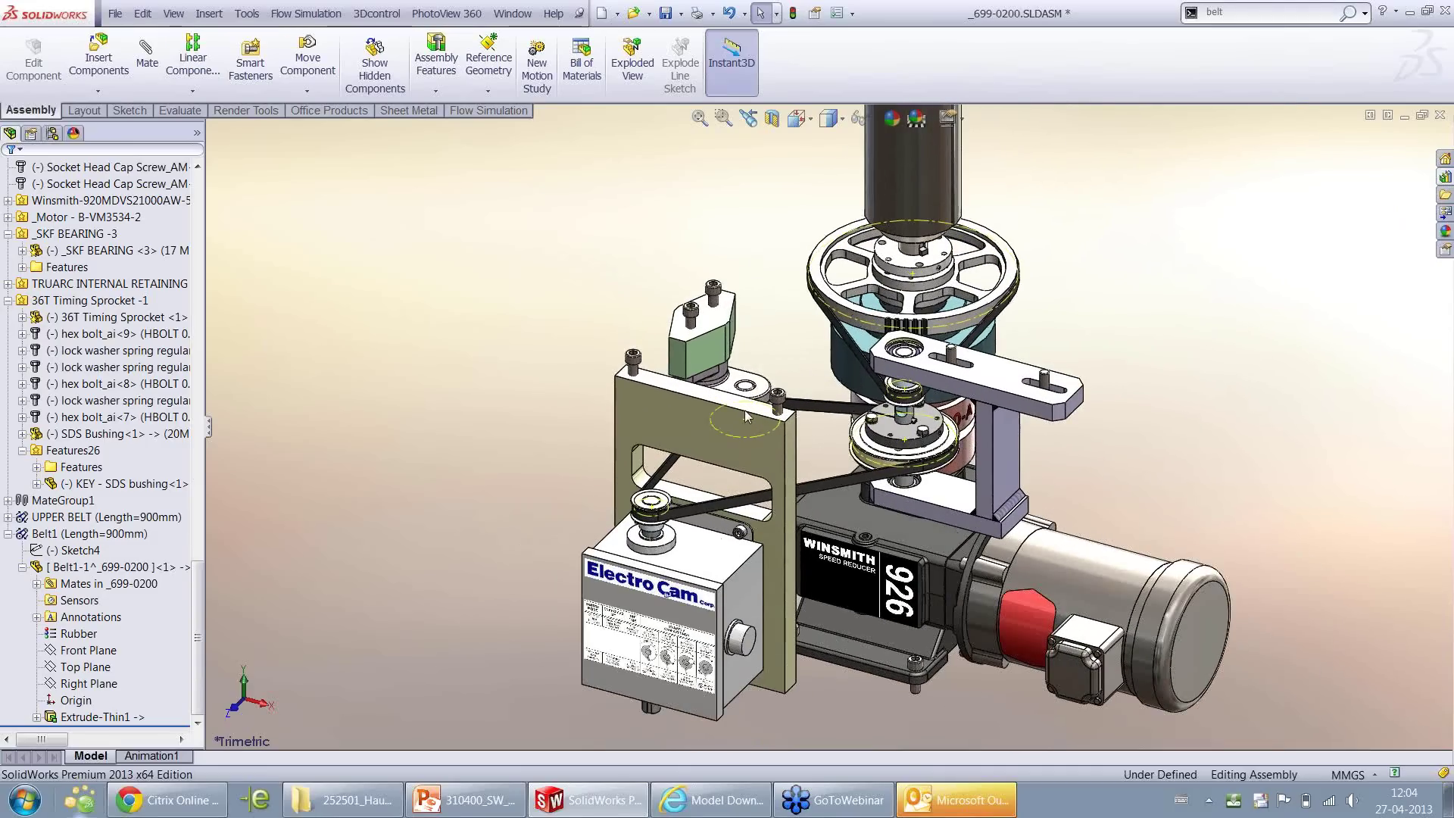
{"action": "scroll", "coordinate": [651, 511], "scroll_direction": "down", "scroll_amount": 2}
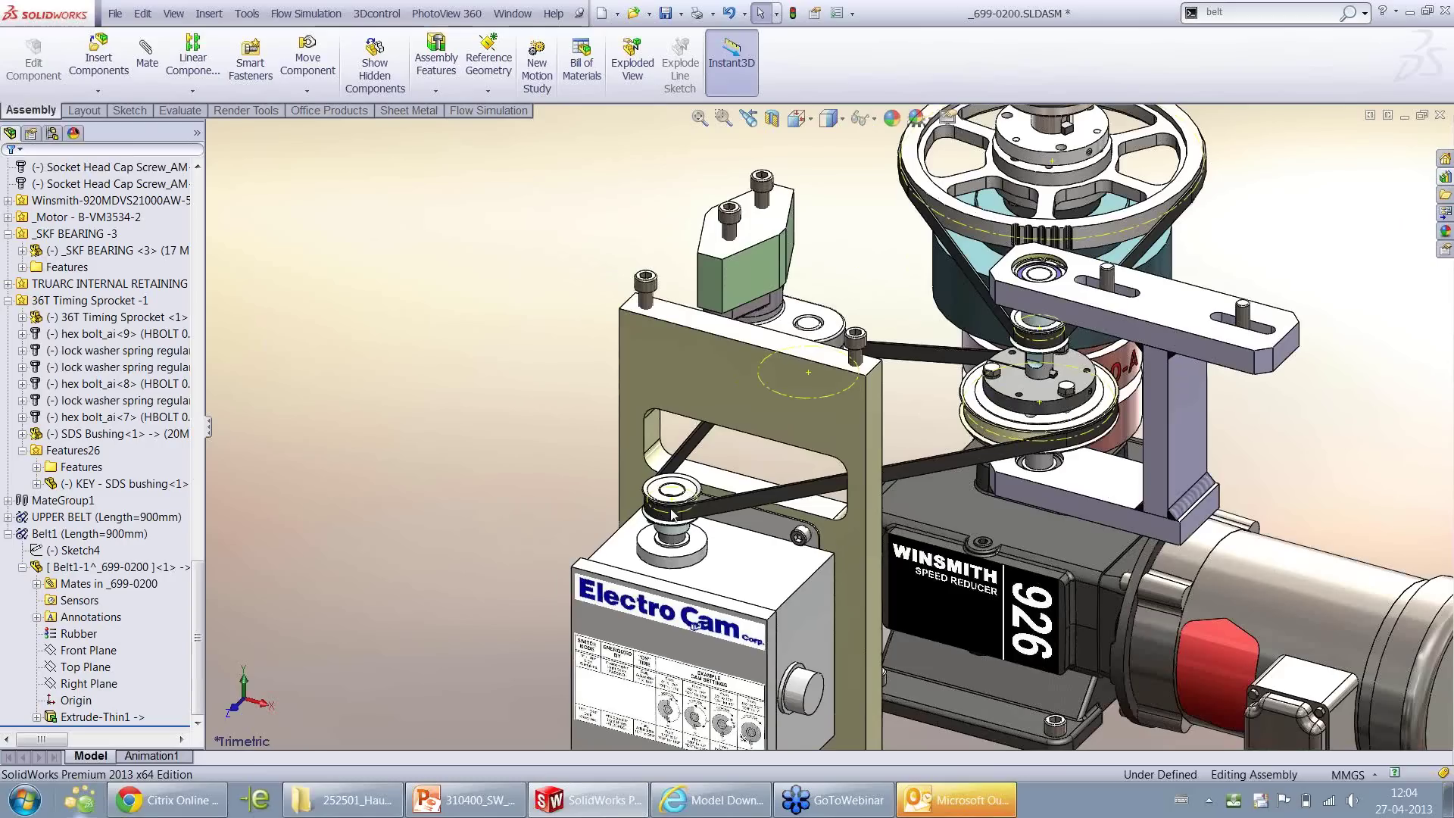
{"action": "left_click", "coordinate": [672, 503]}
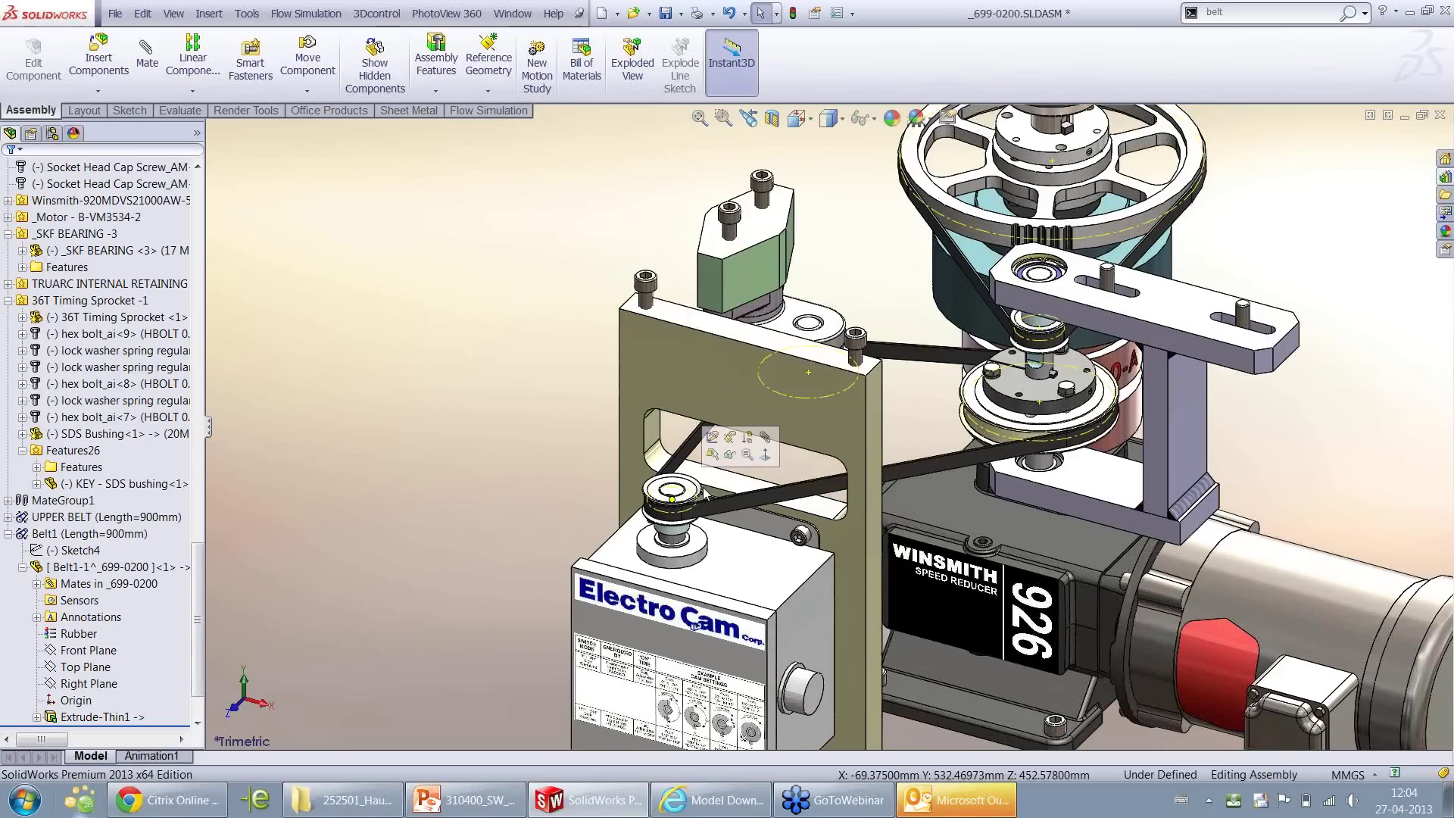
{"action": "double_click", "coordinate": [685, 507]}
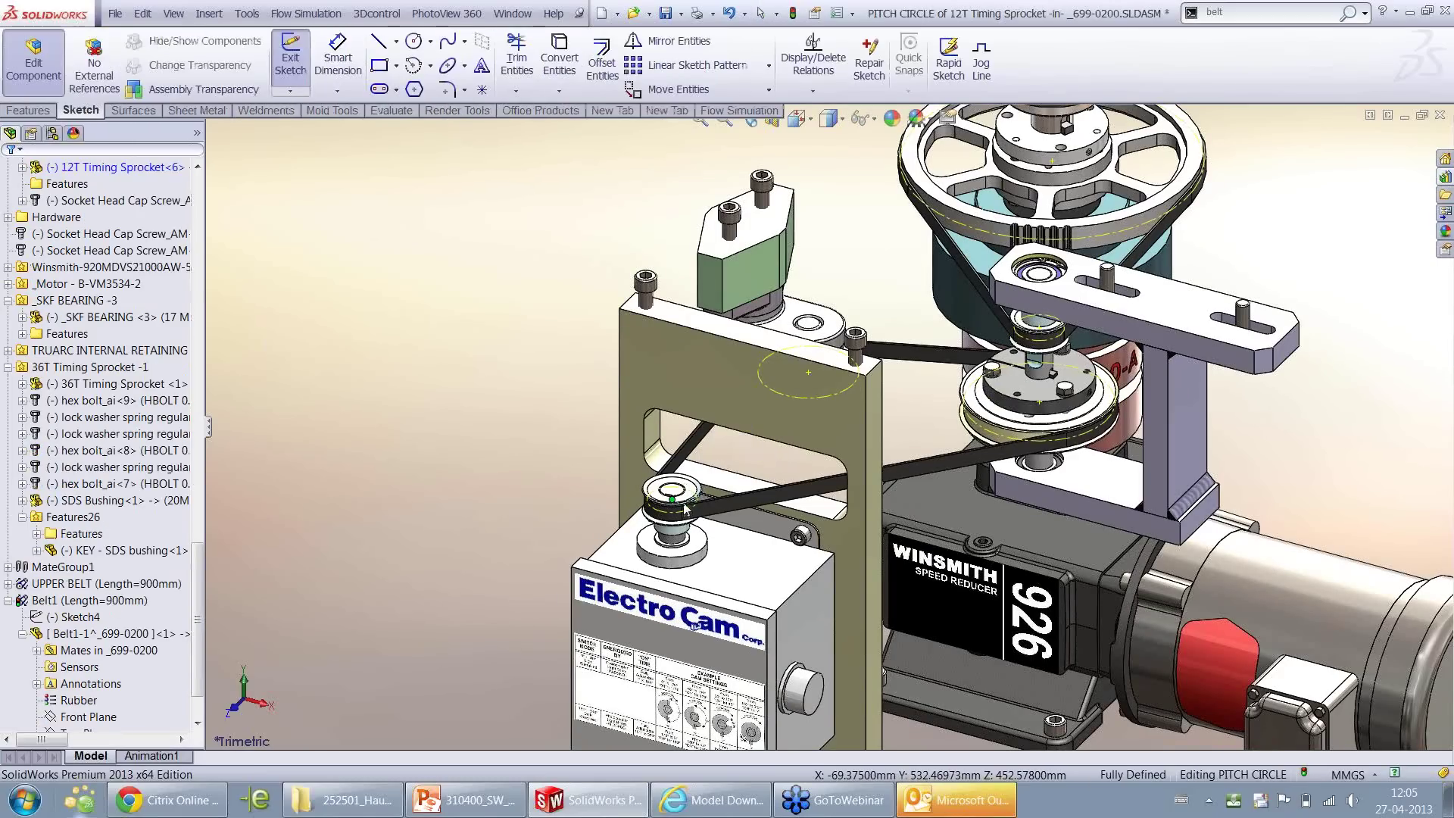
{"action": "left_click", "coordinate": [1382, 151]}
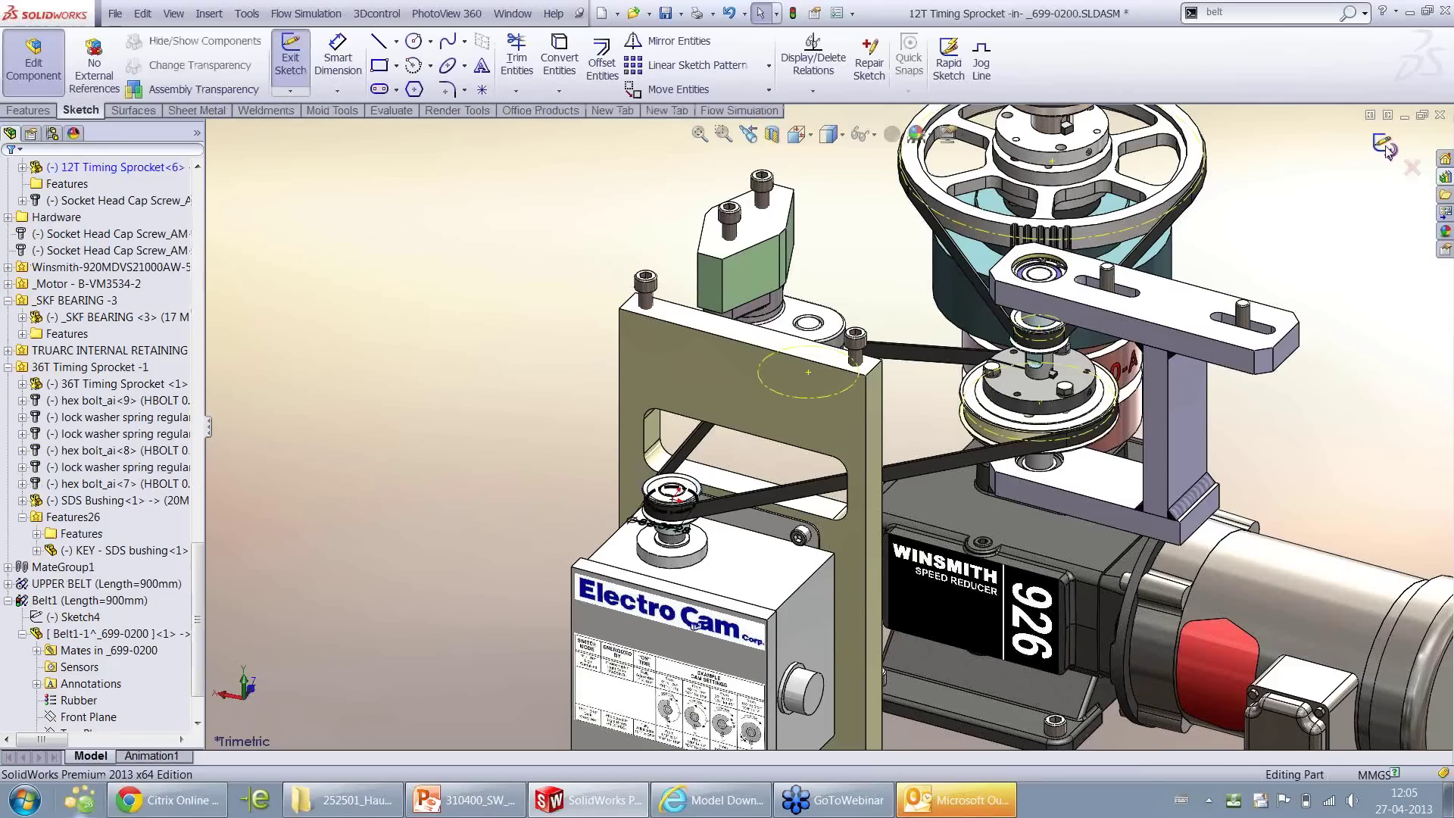
{"action": "left_click", "coordinate": [1384, 145]}
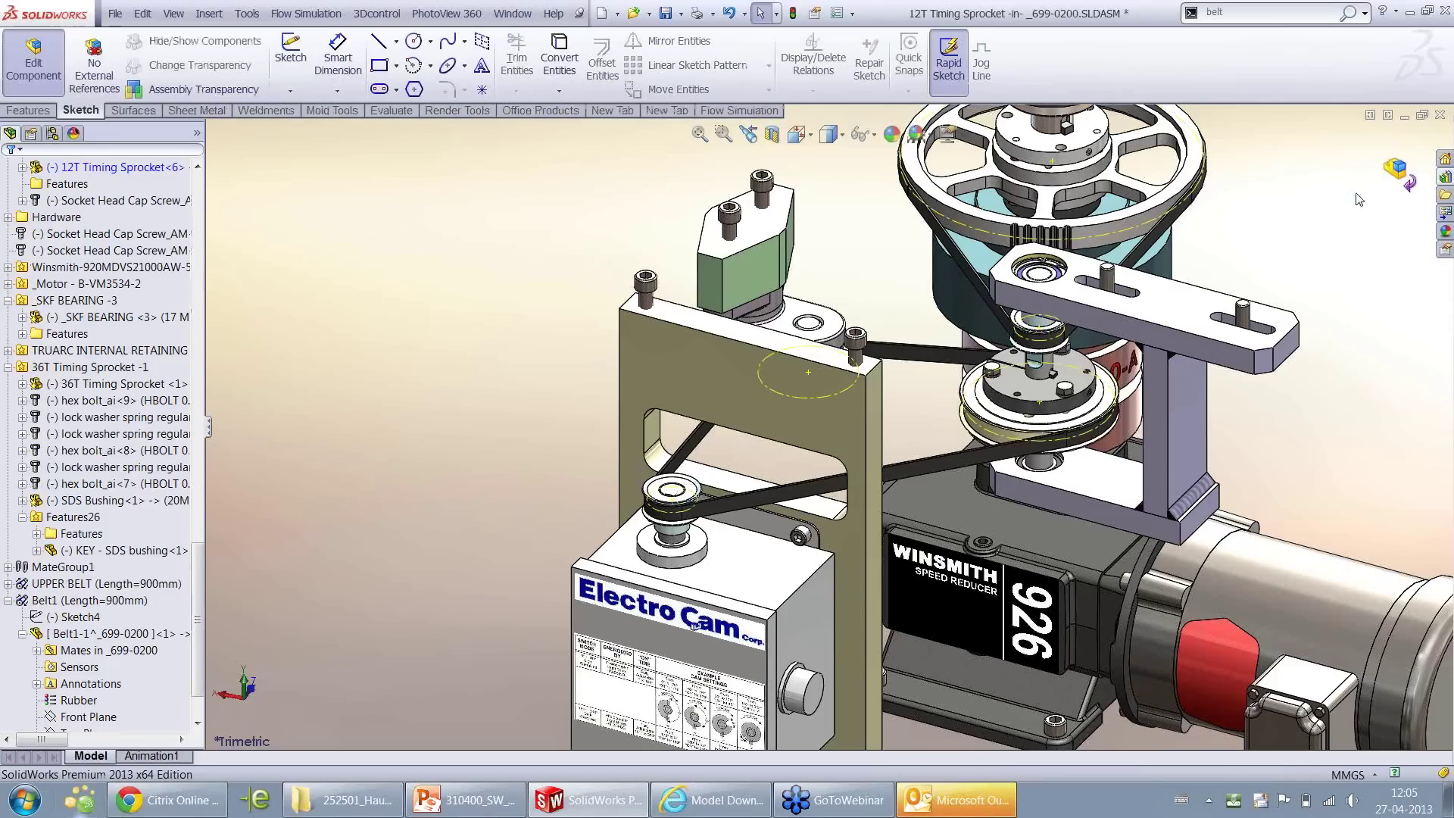
{"action": "left_click", "coordinate": [1405, 176]}
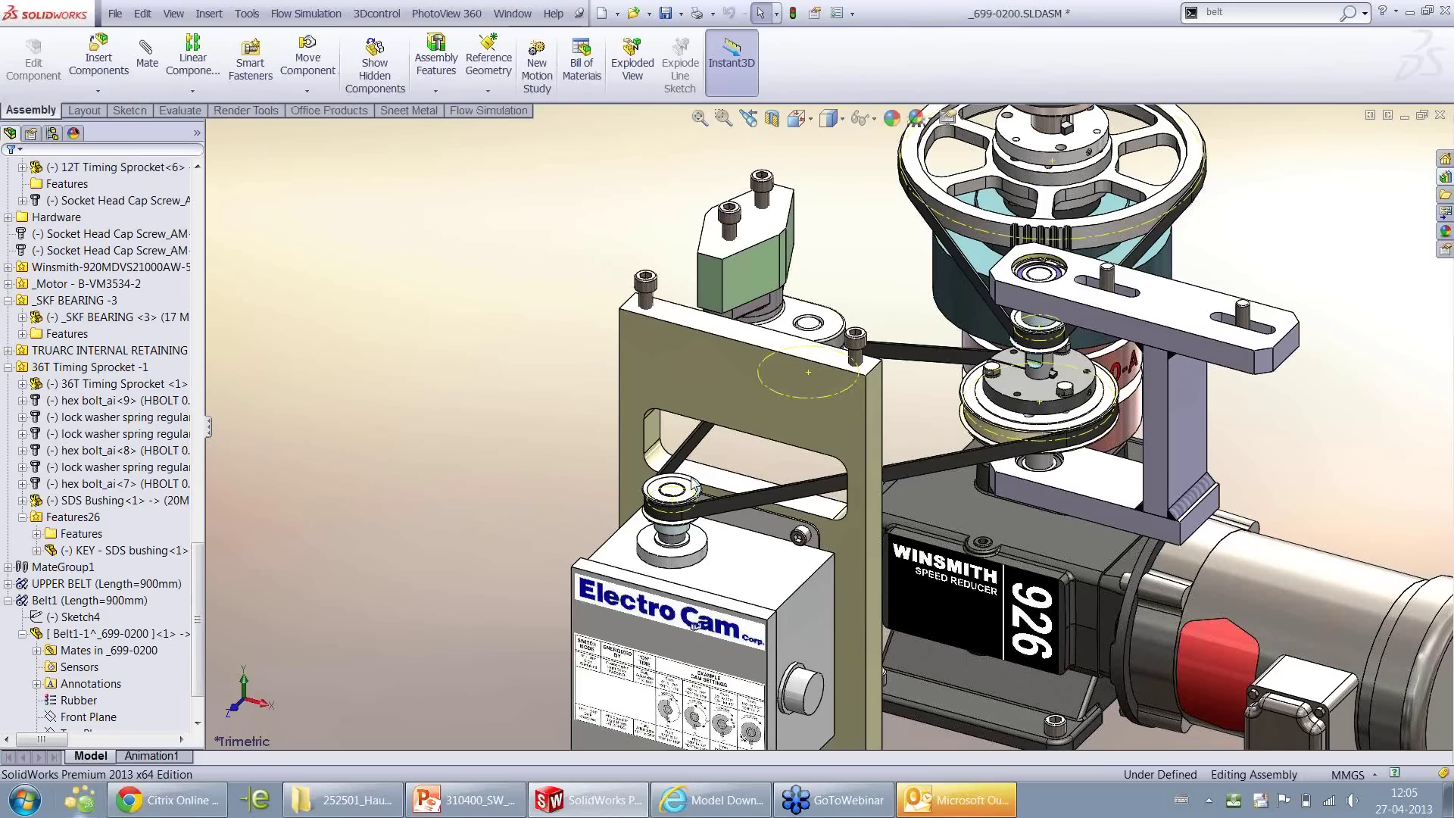
Rotate the 12T timing sprocket on the Electro Cam shaft to test the belt drive's motion
{"action": "left_click", "coordinate": [673, 507]}
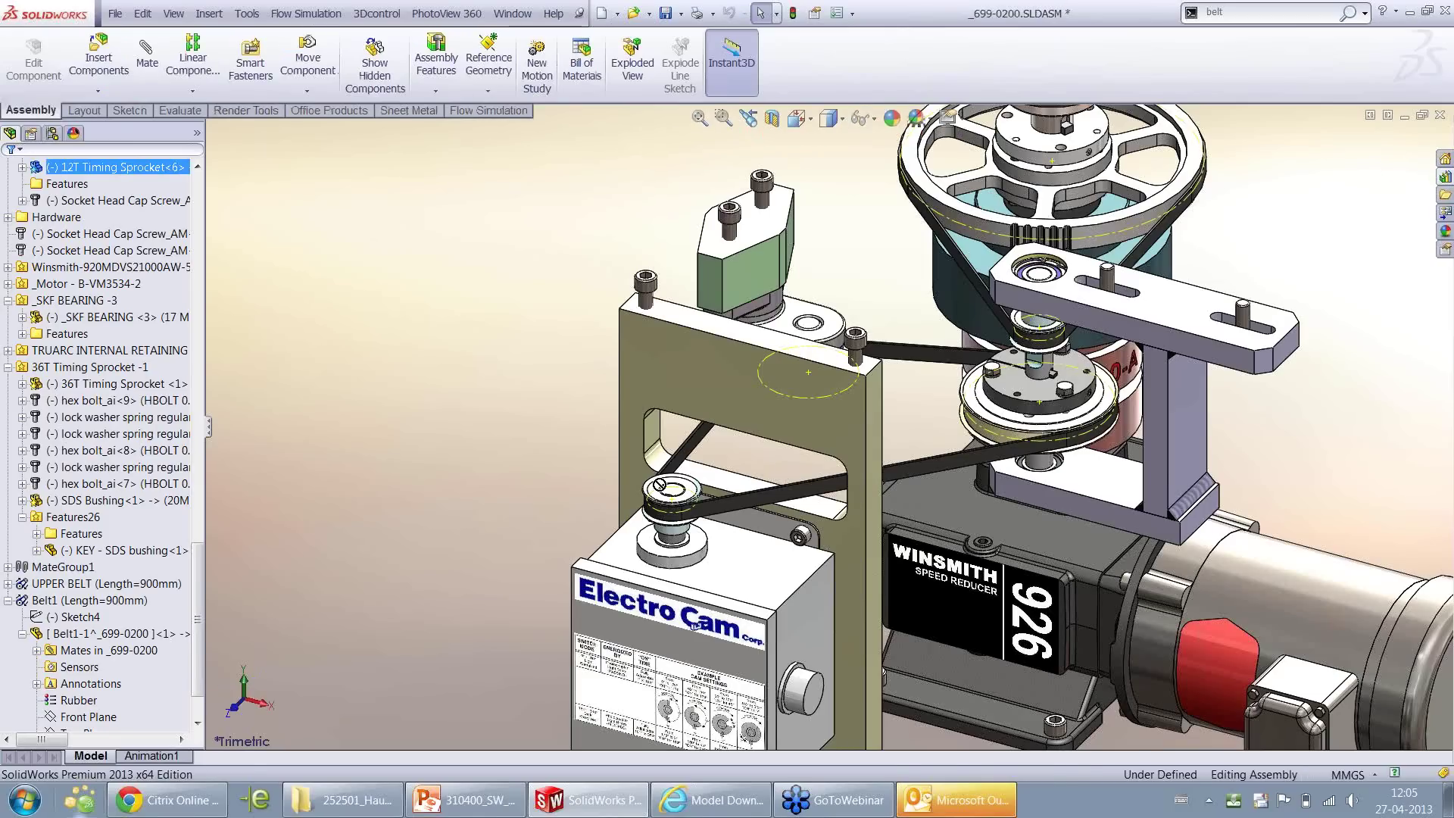
{"action": "left_click", "coordinate": [701, 487]}
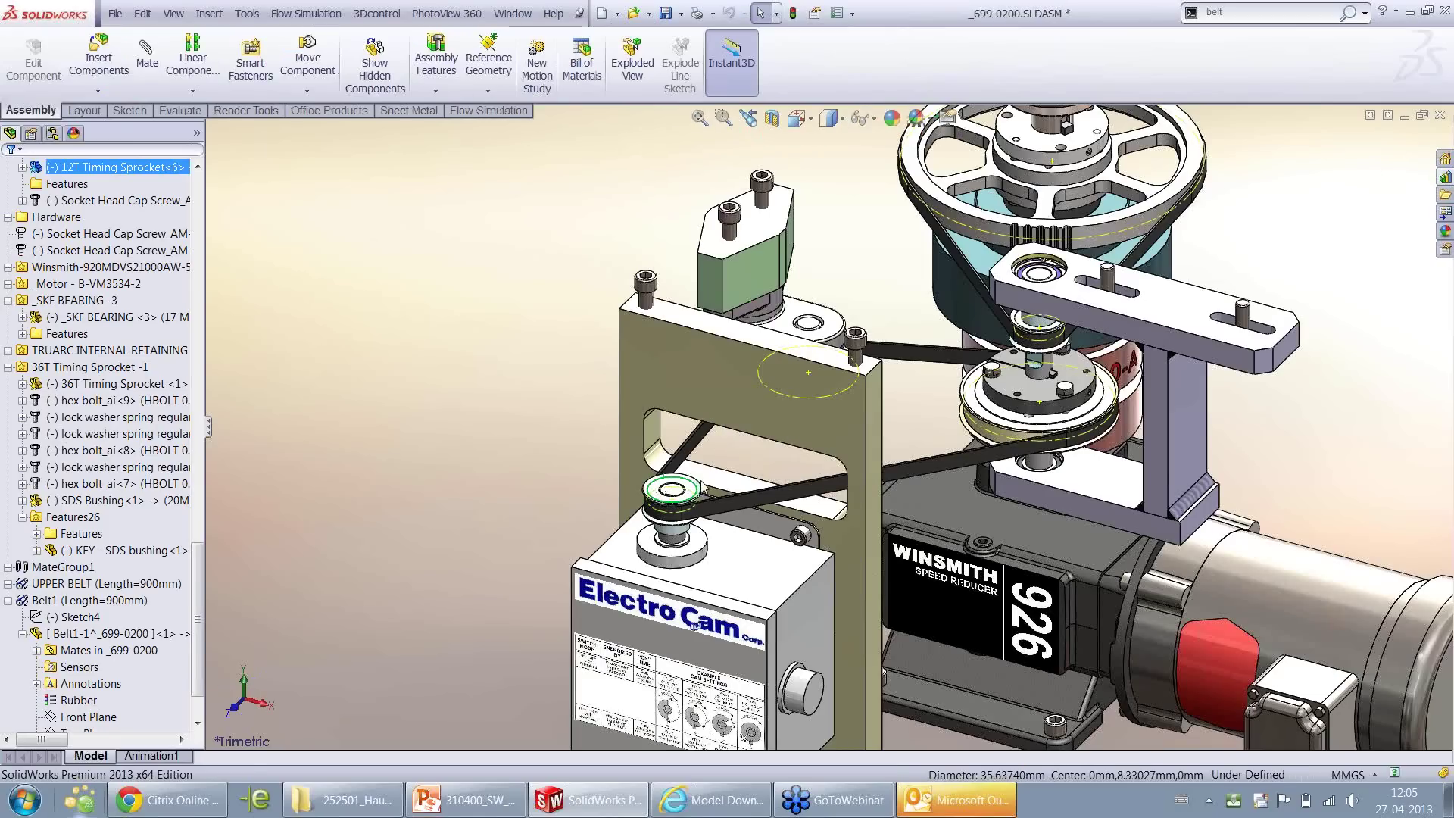
{"action": "left_click", "coordinate": [598, 475]}
{"action": "scroll", "coordinate": [598, 485], "scroll_direction": "down", "scroll_amount": 3}
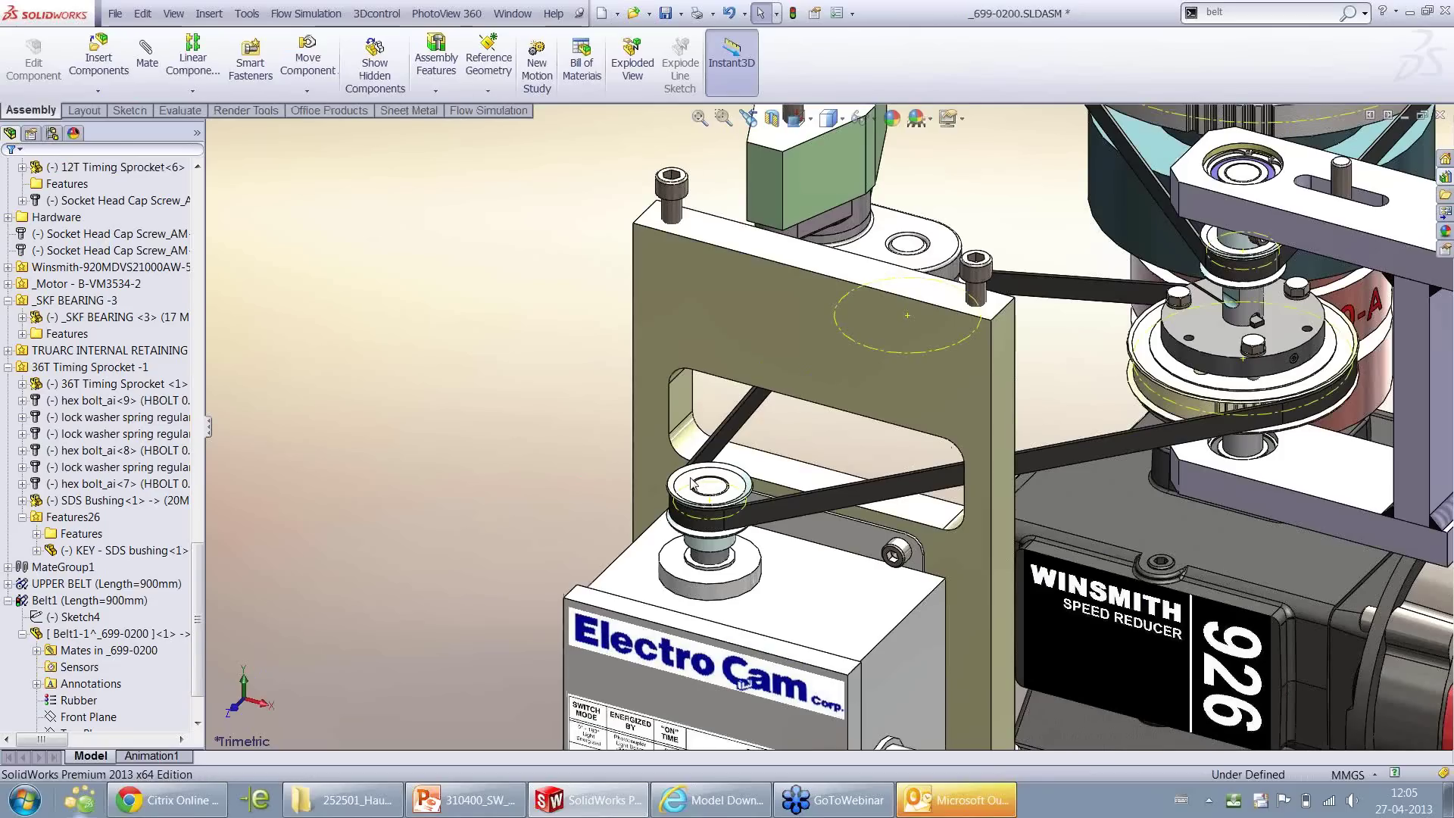
{"action": "left_click_drag", "start_coordinate": [738, 484], "coordinate": [894, 451]}
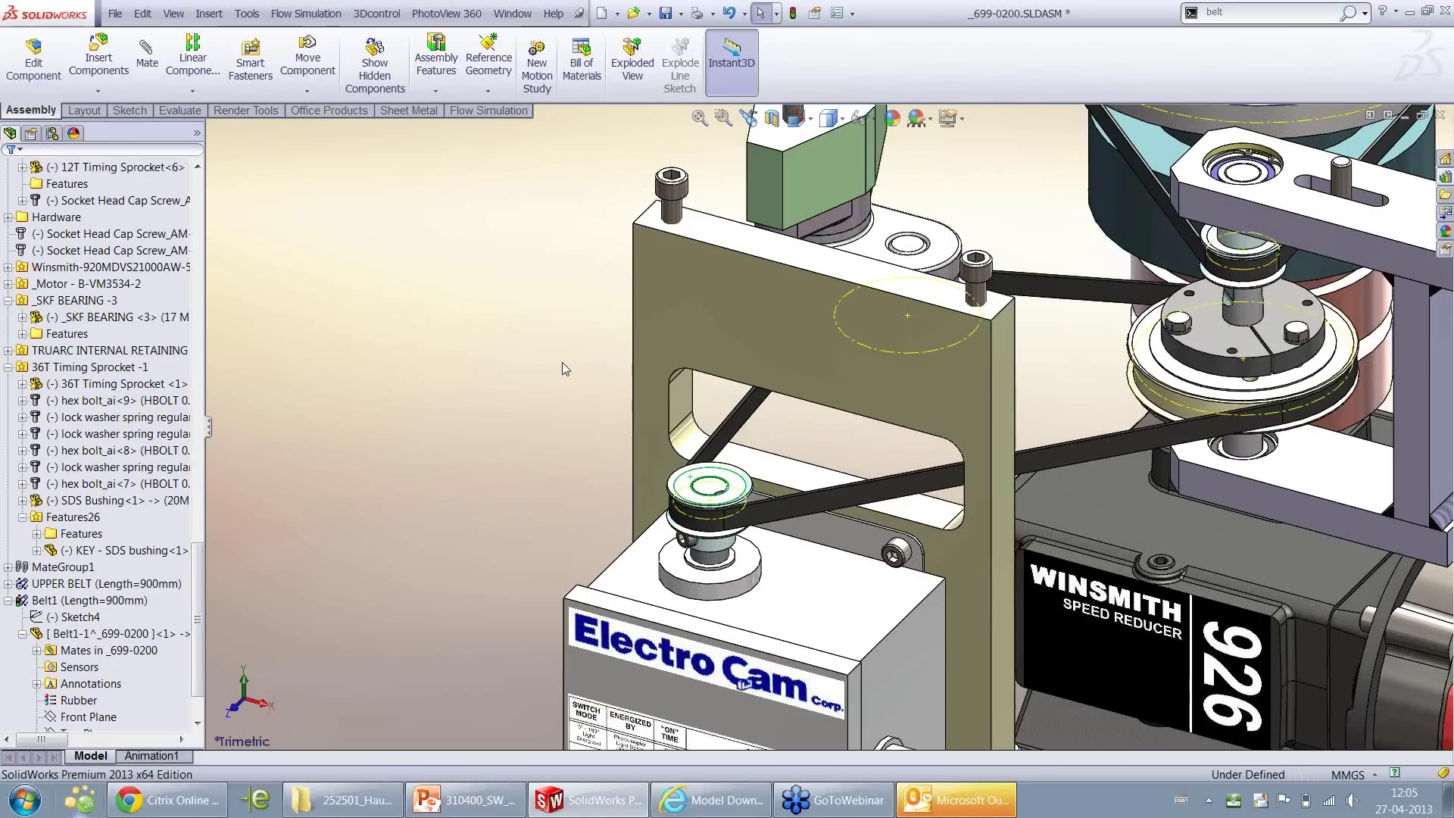
Show the whole machine and hide the lower belt's path sketch
{"action": "key", "text": "f"}
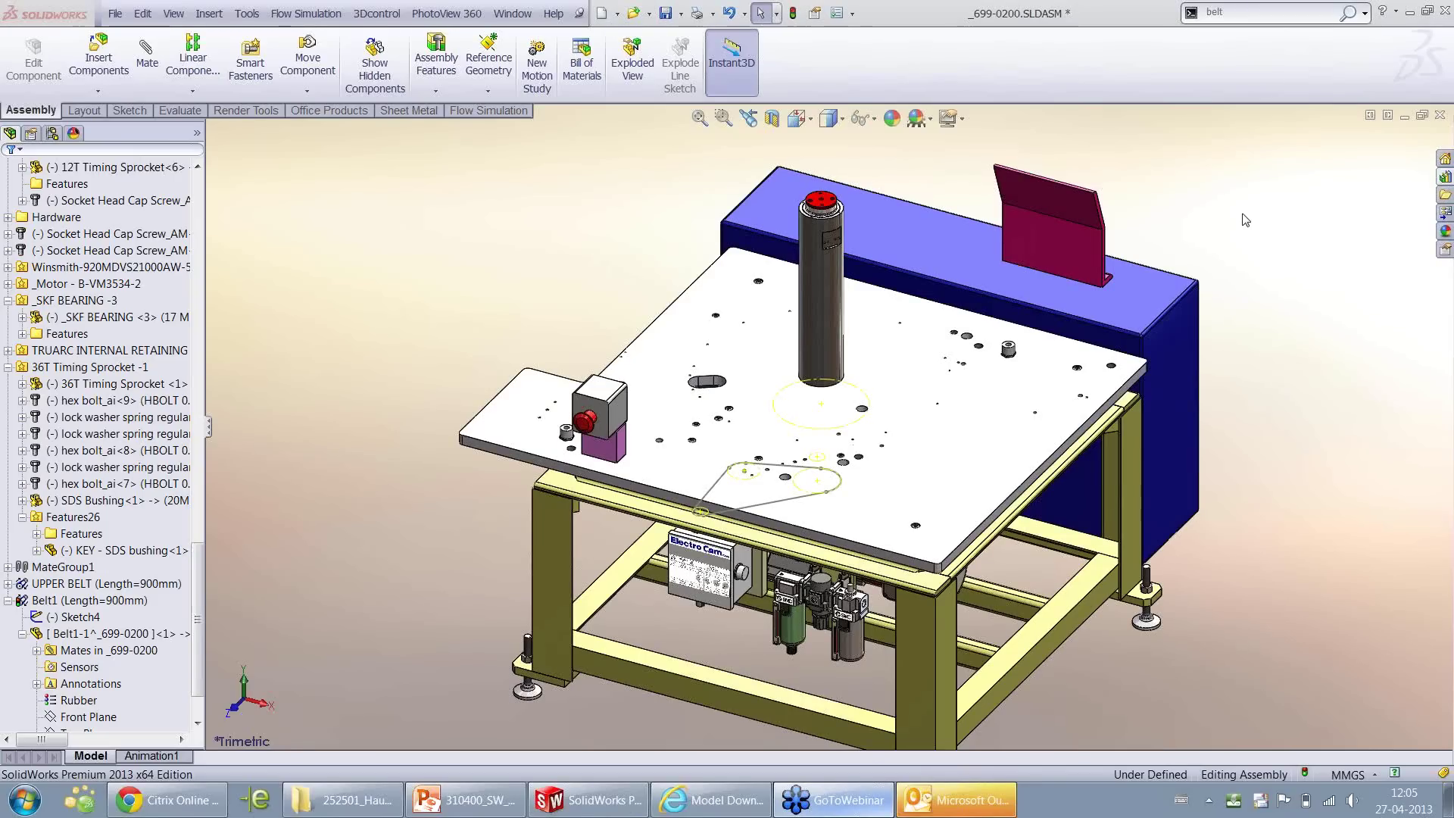
{"action": "scroll", "coordinate": [872, 512], "scroll_direction": "up", "scroll_amount": 3}
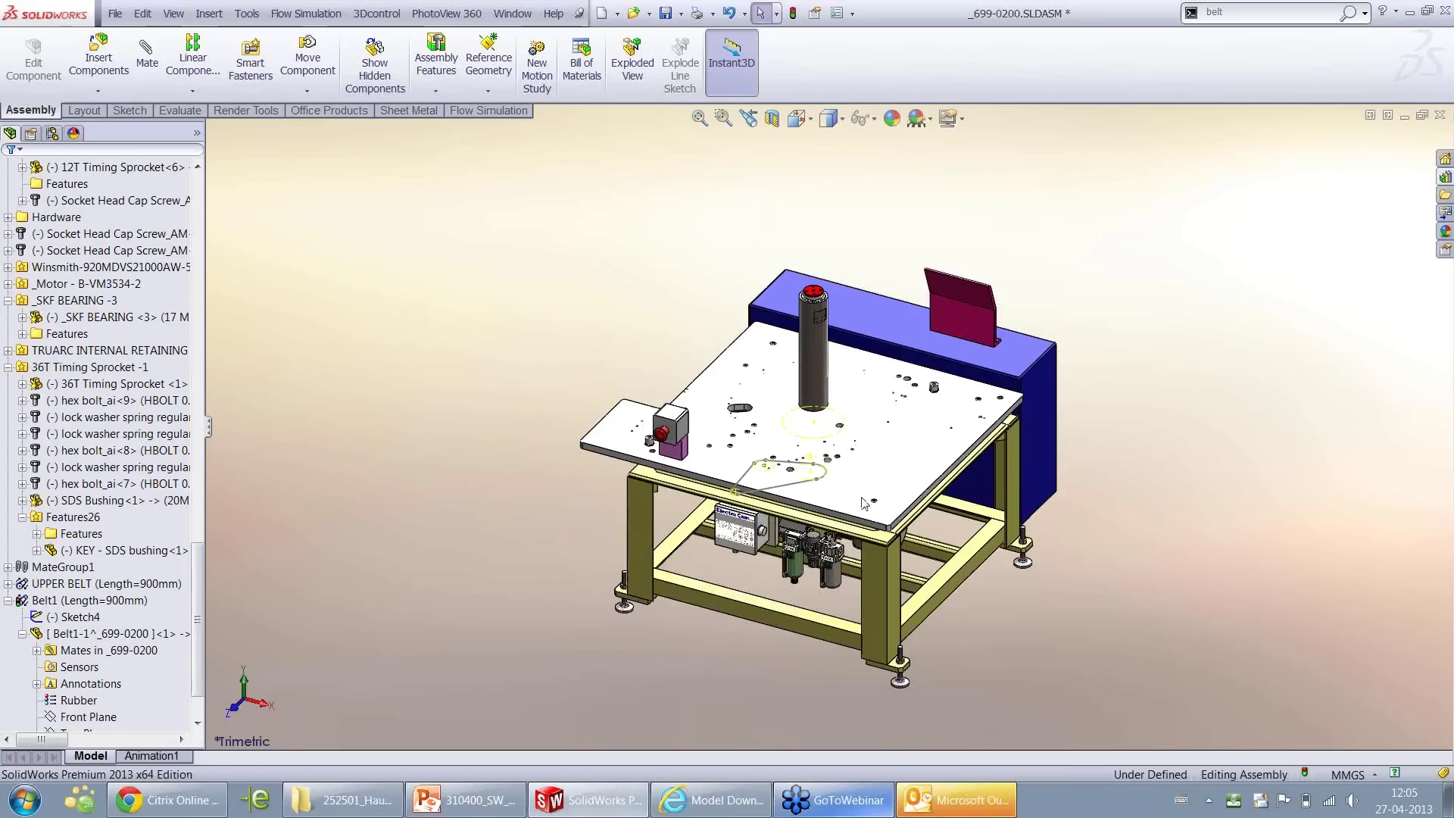
{"action": "left_click", "coordinate": [798, 490]}
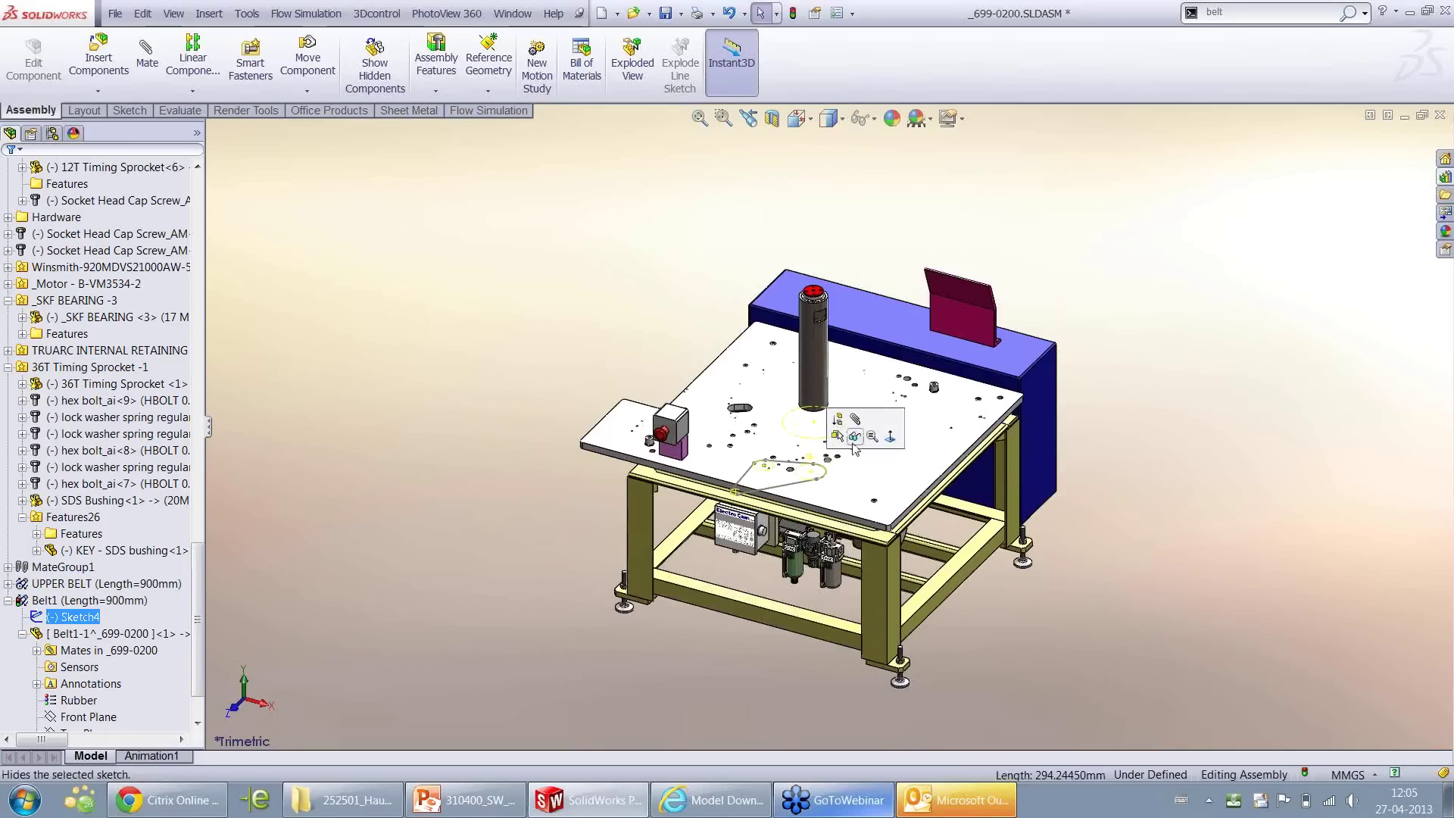
Switch to the open _699-0200 drawing sheet and check the bill of materials down to its last rows
{"action": "left_click", "coordinate": [512, 13]}
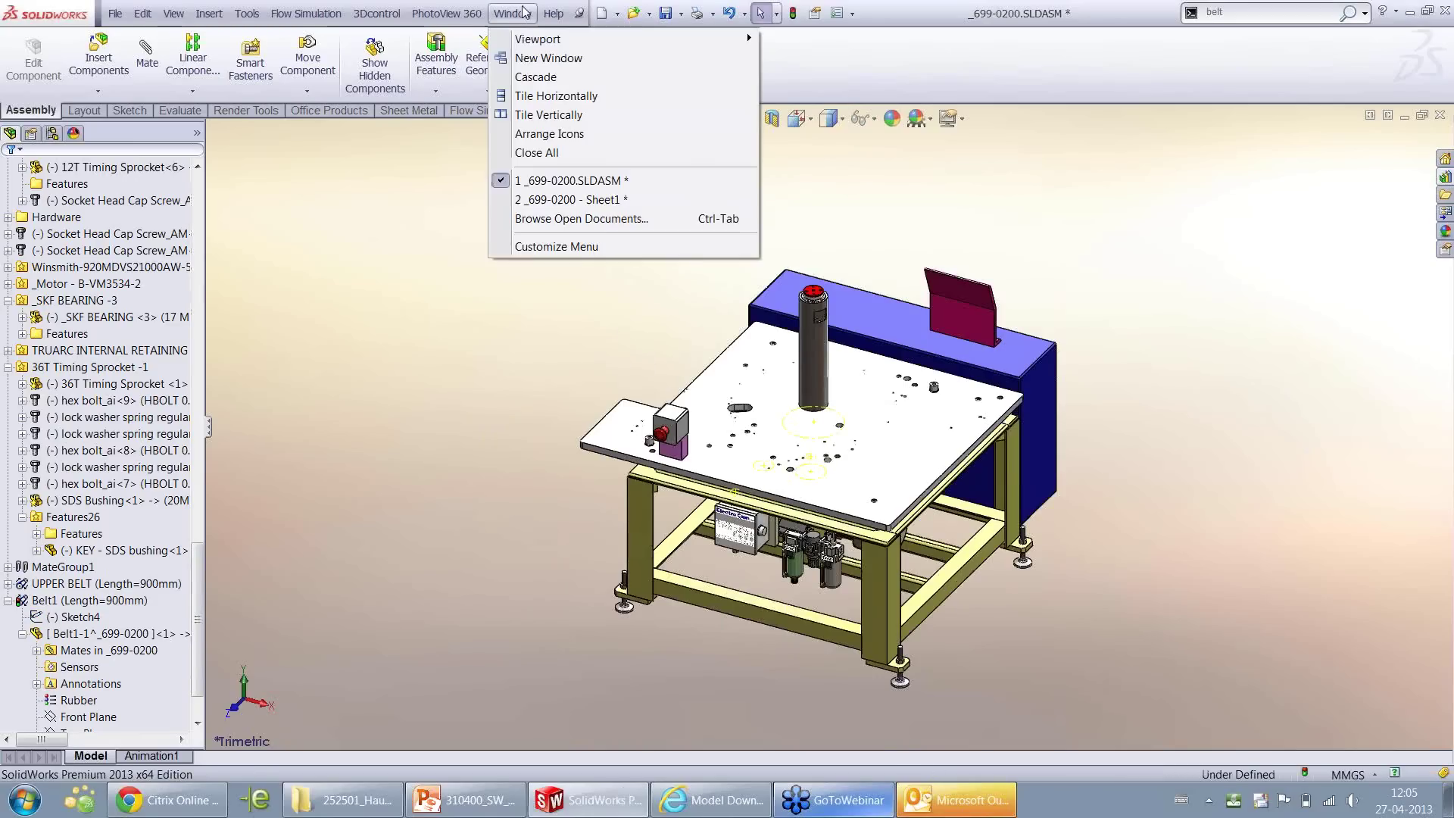
{"action": "left_click", "coordinate": [589, 199]}
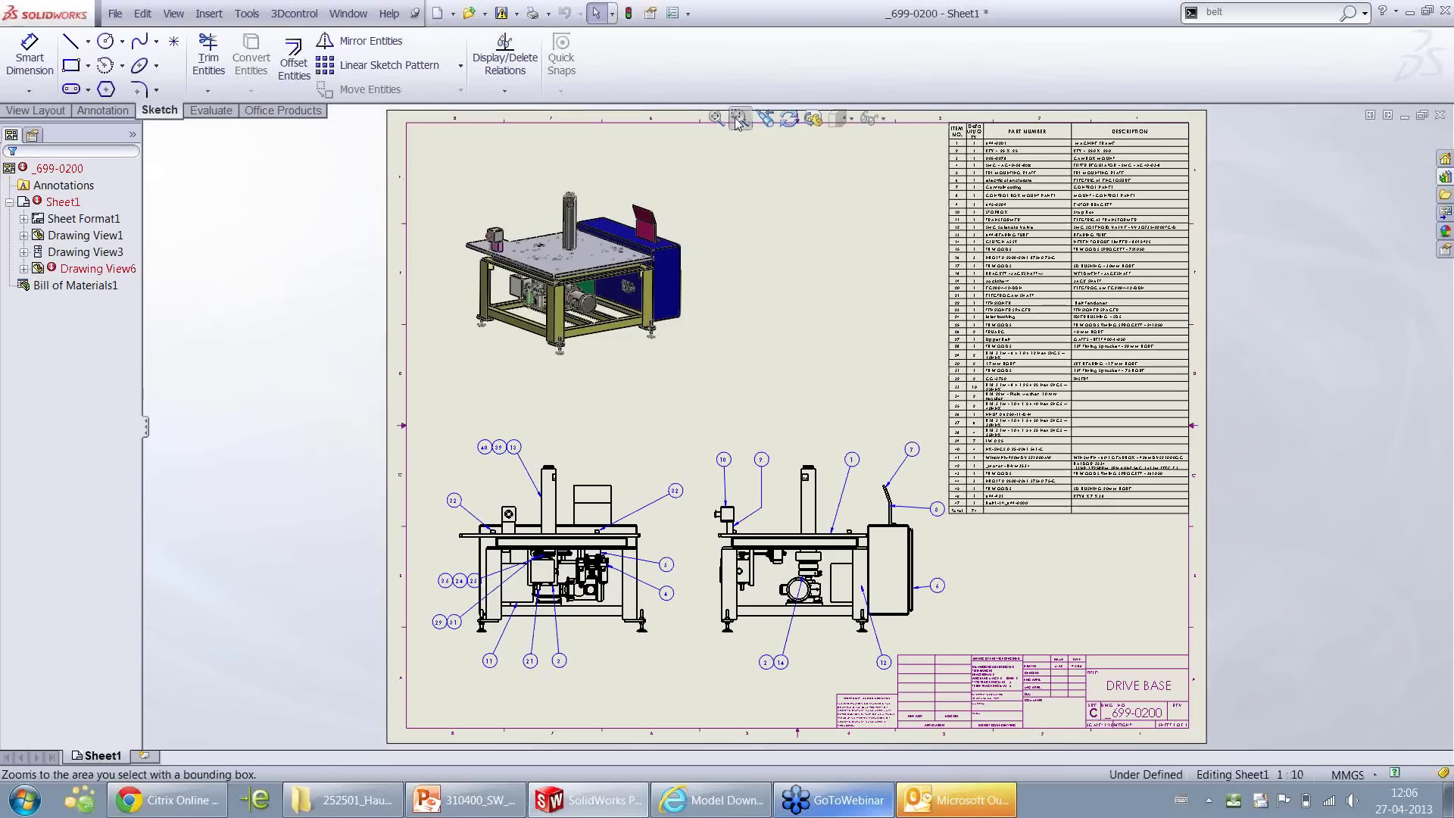
{"action": "scroll", "coordinate": [1157, 225], "scroll_direction": "down", "scroll_amount": 2}
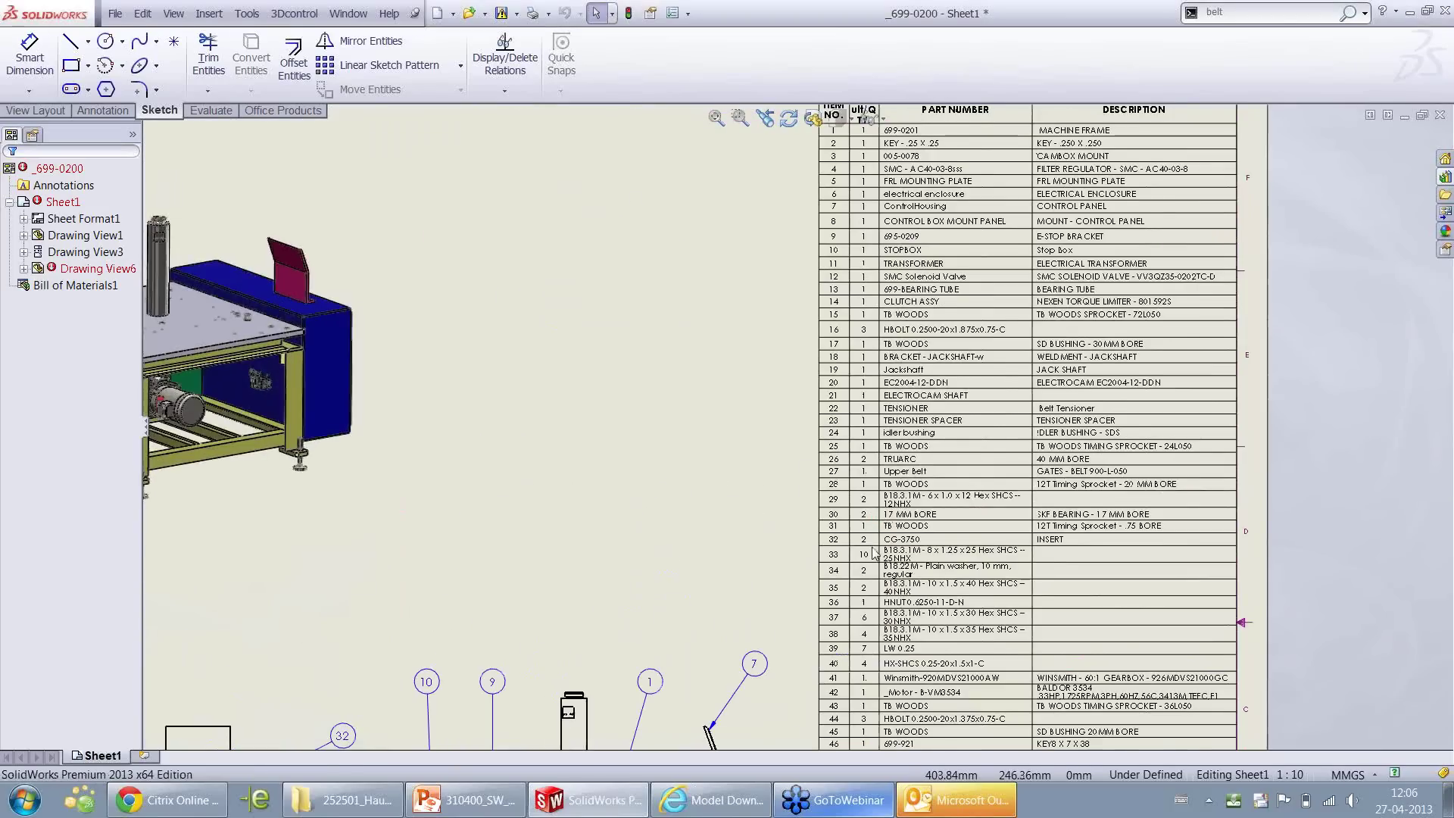
{"action": "scroll", "coordinate": [889, 691], "scroll_direction": "down", "scroll_amount": 3}
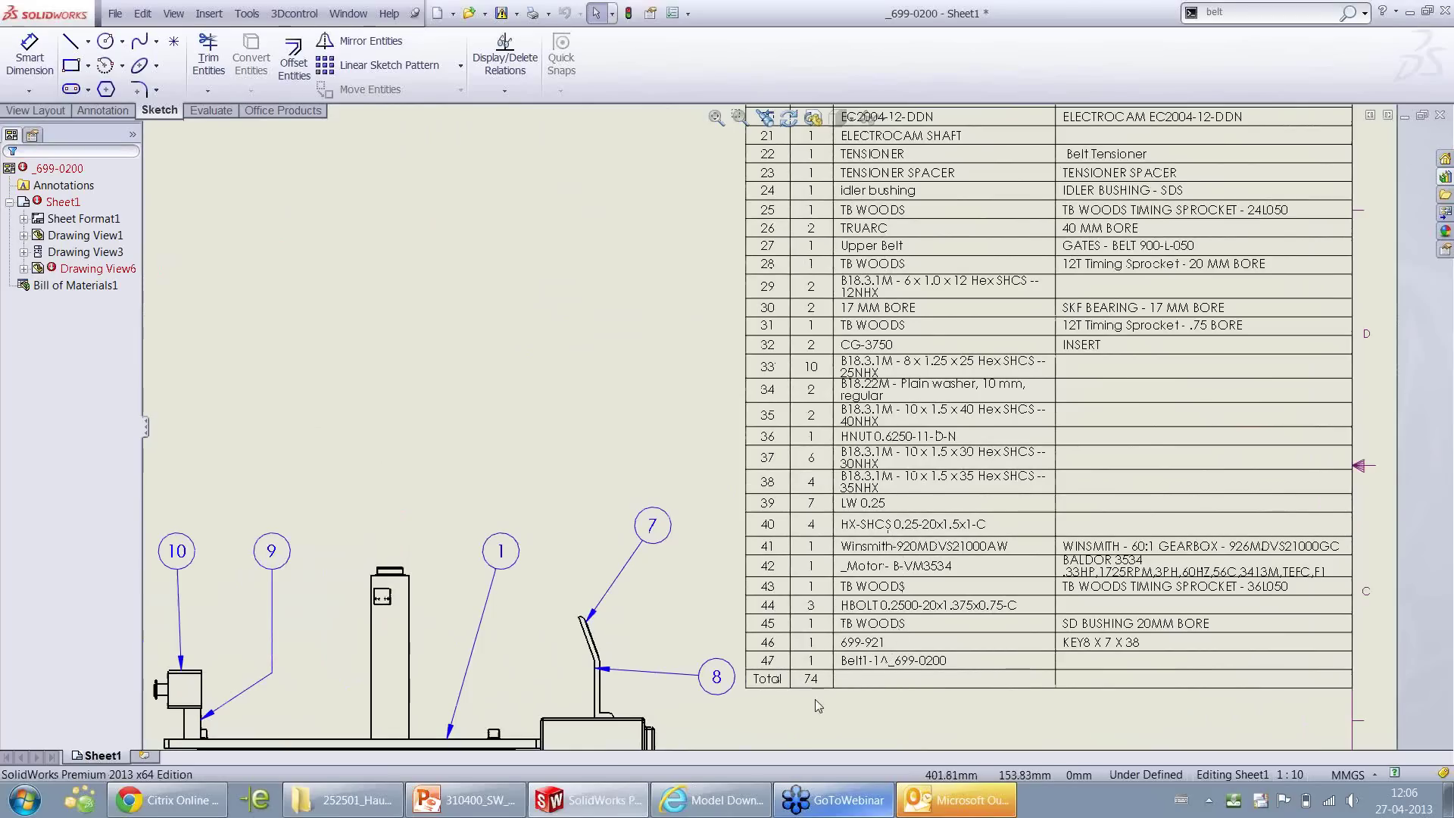
{"action": "left_click", "coordinate": [716, 117]}
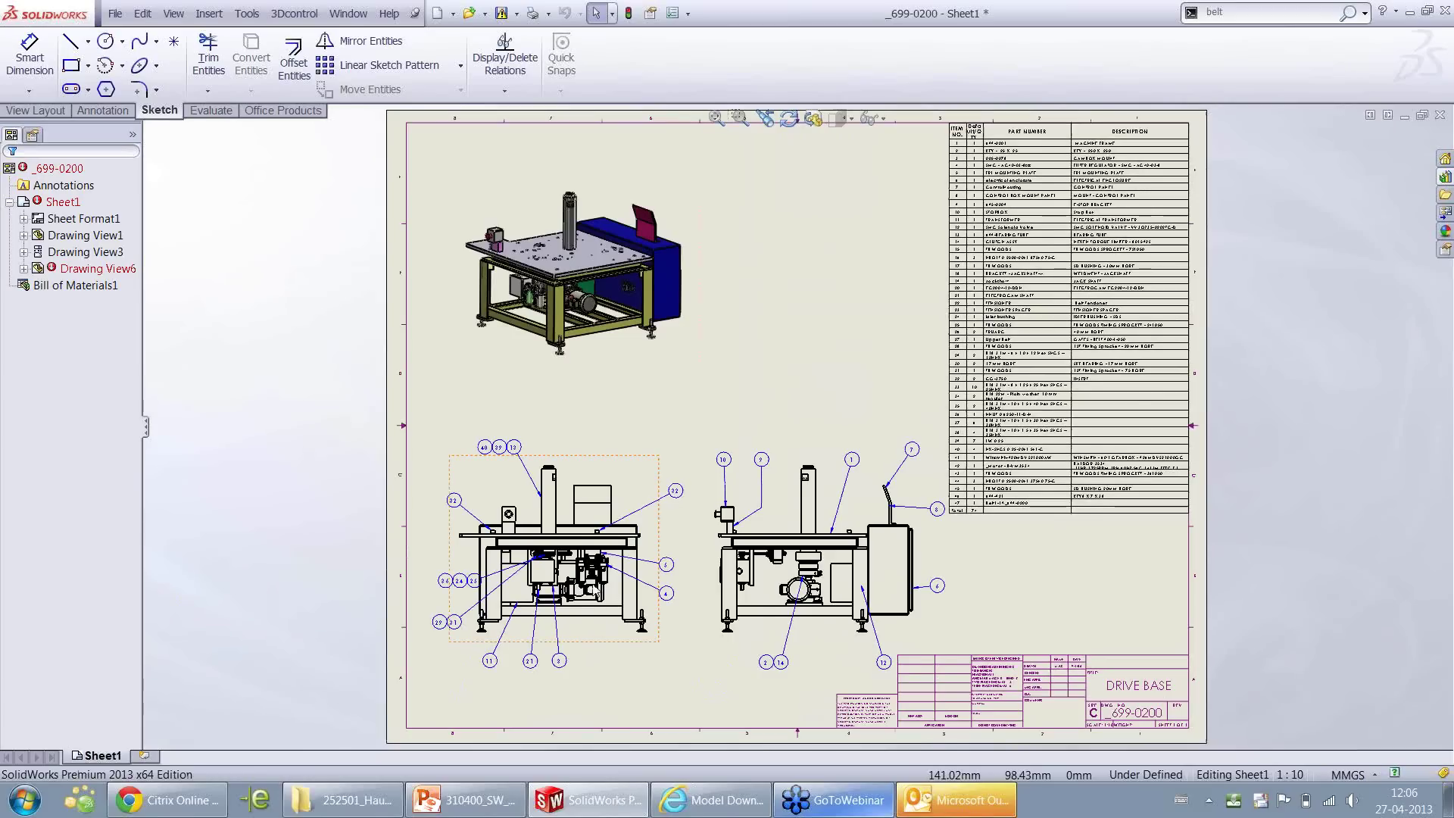
Add item-number balloons for the Winsmith gearbox and the motor in the front view, placed in line beside balloon 3
{"action": "scroll", "coordinate": [595, 617], "scroll_direction": "down", "scroll_amount": 5}
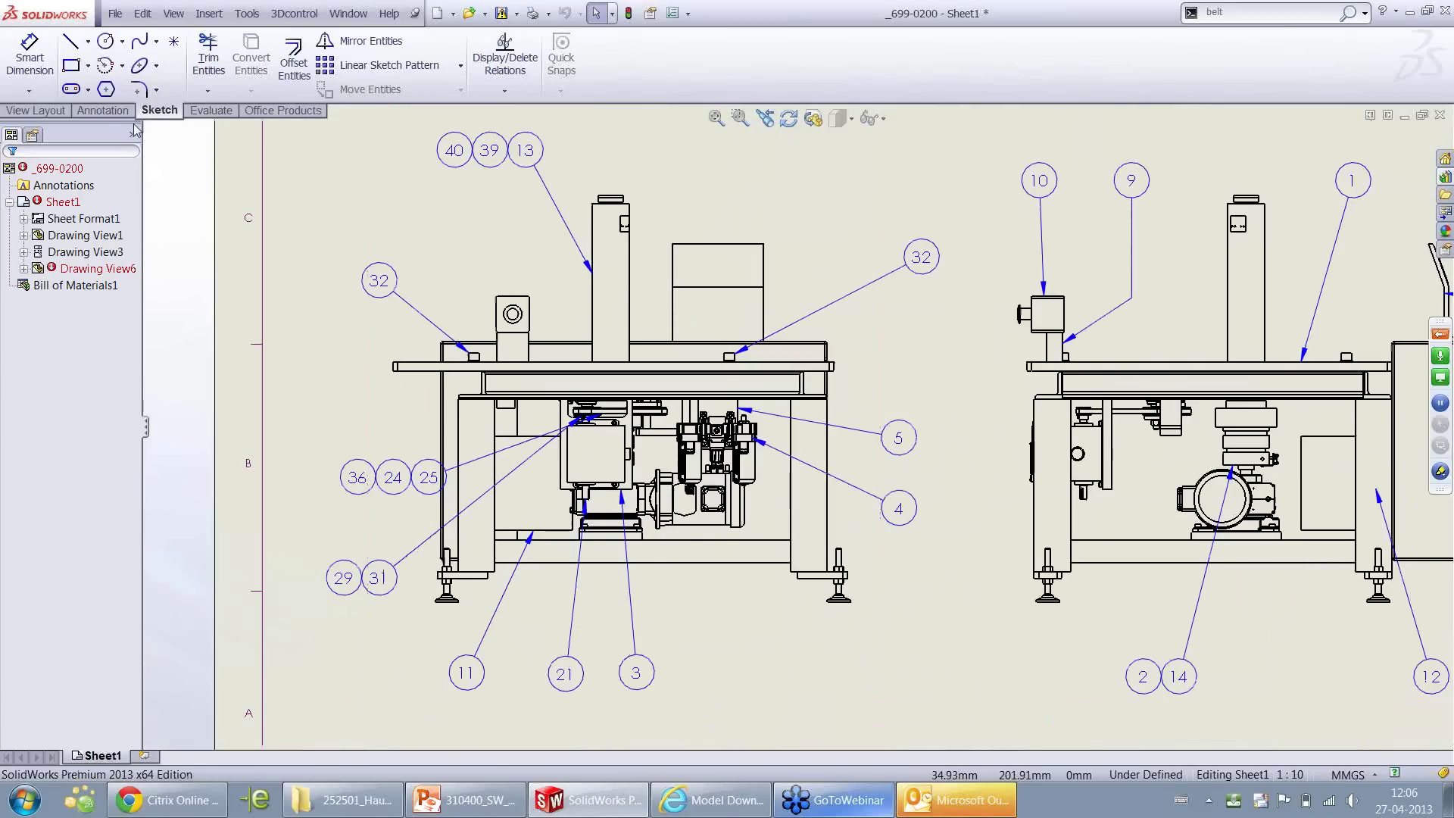
{"action": "left_click", "coordinate": [85, 114]}
{"action": "left_click", "coordinate": [286, 41]}
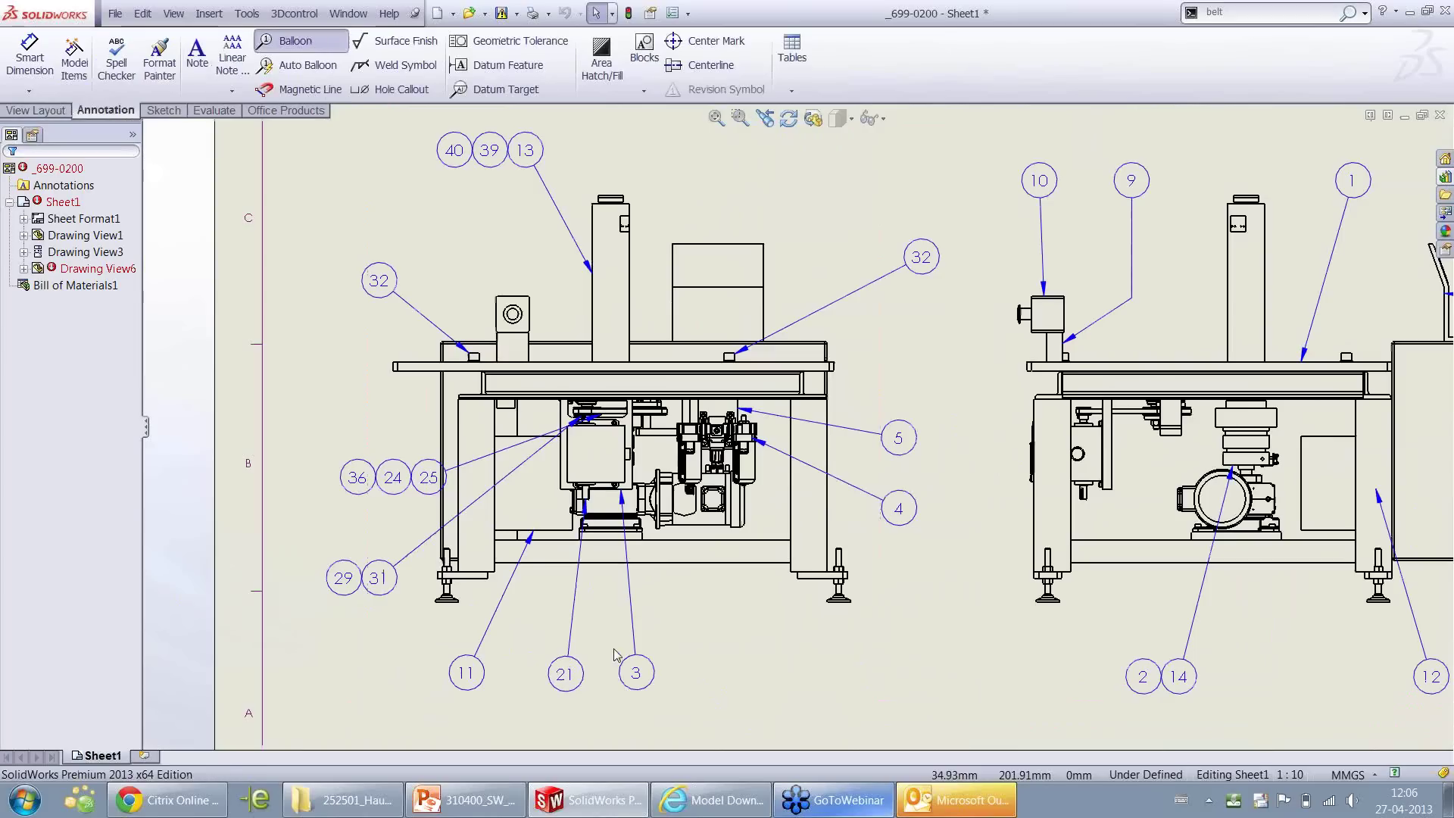
{"action": "left_click", "coordinate": [634, 507]}
{"action": "left_click", "coordinate": [693, 674]}
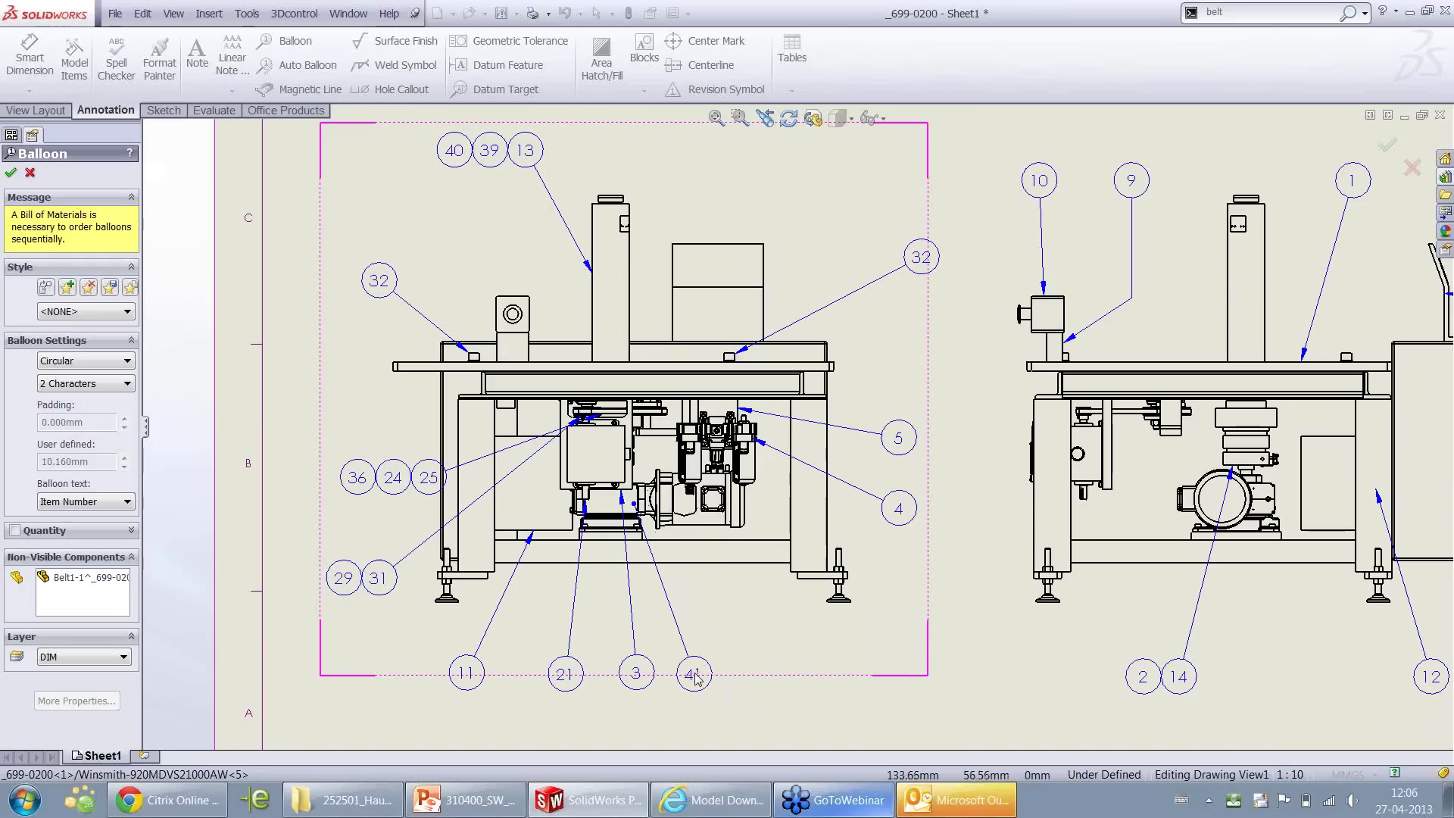
{"action": "left_click", "coordinate": [709, 519]}
{"action": "left_click", "coordinate": [742, 674]}
{"action": "left_click", "coordinate": [13, 174]}
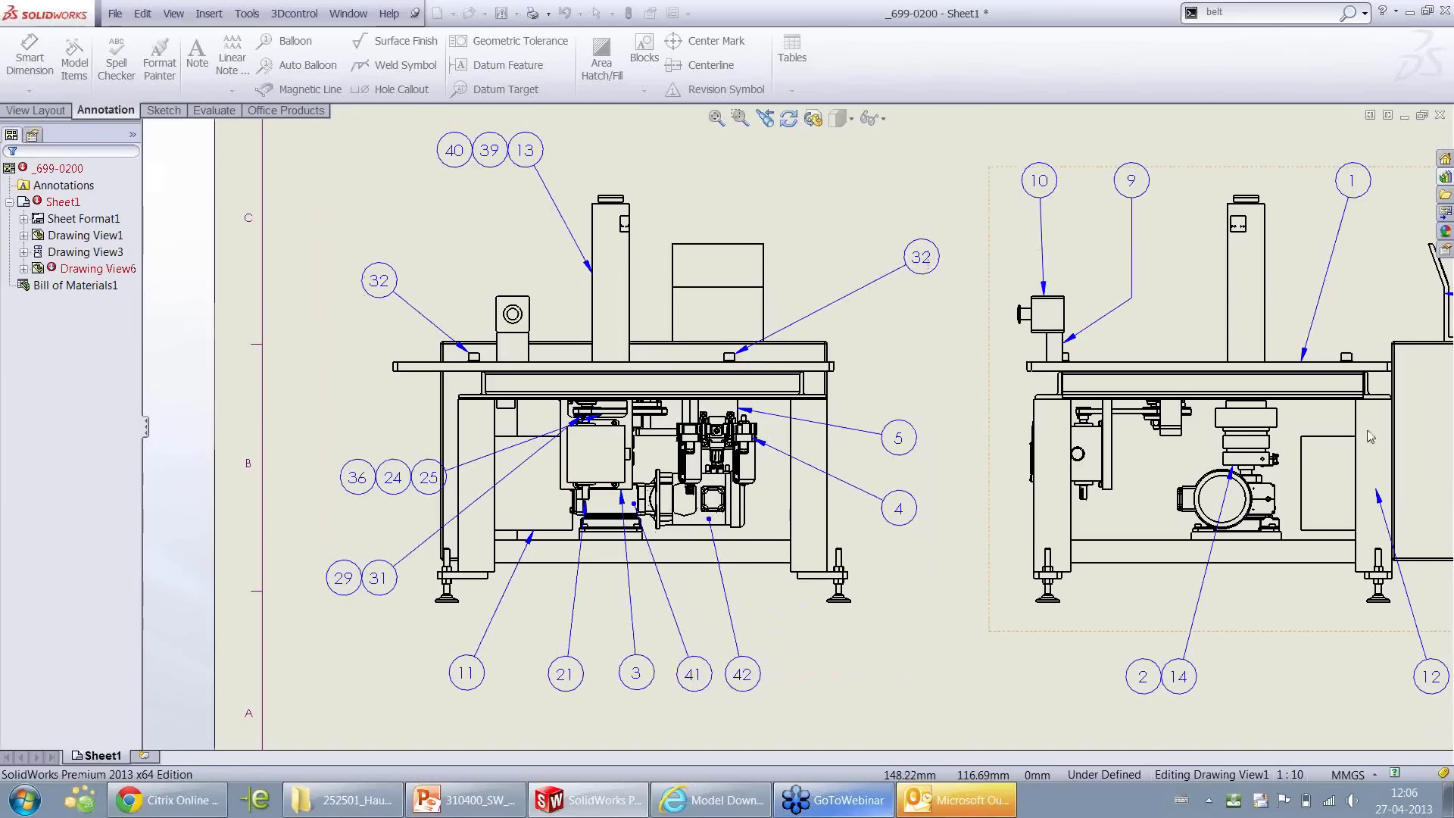
Start a section view with a vertical cutting line between the belt tensioner and the motor in the side view, and edit its sketch
{"action": "scroll", "coordinate": [1092, 373], "scroll_direction": "down", "scroll_amount": 3}
{"action": "scroll", "coordinate": [1070, 386], "scroll_direction": "down", "scroll_amount": 3}
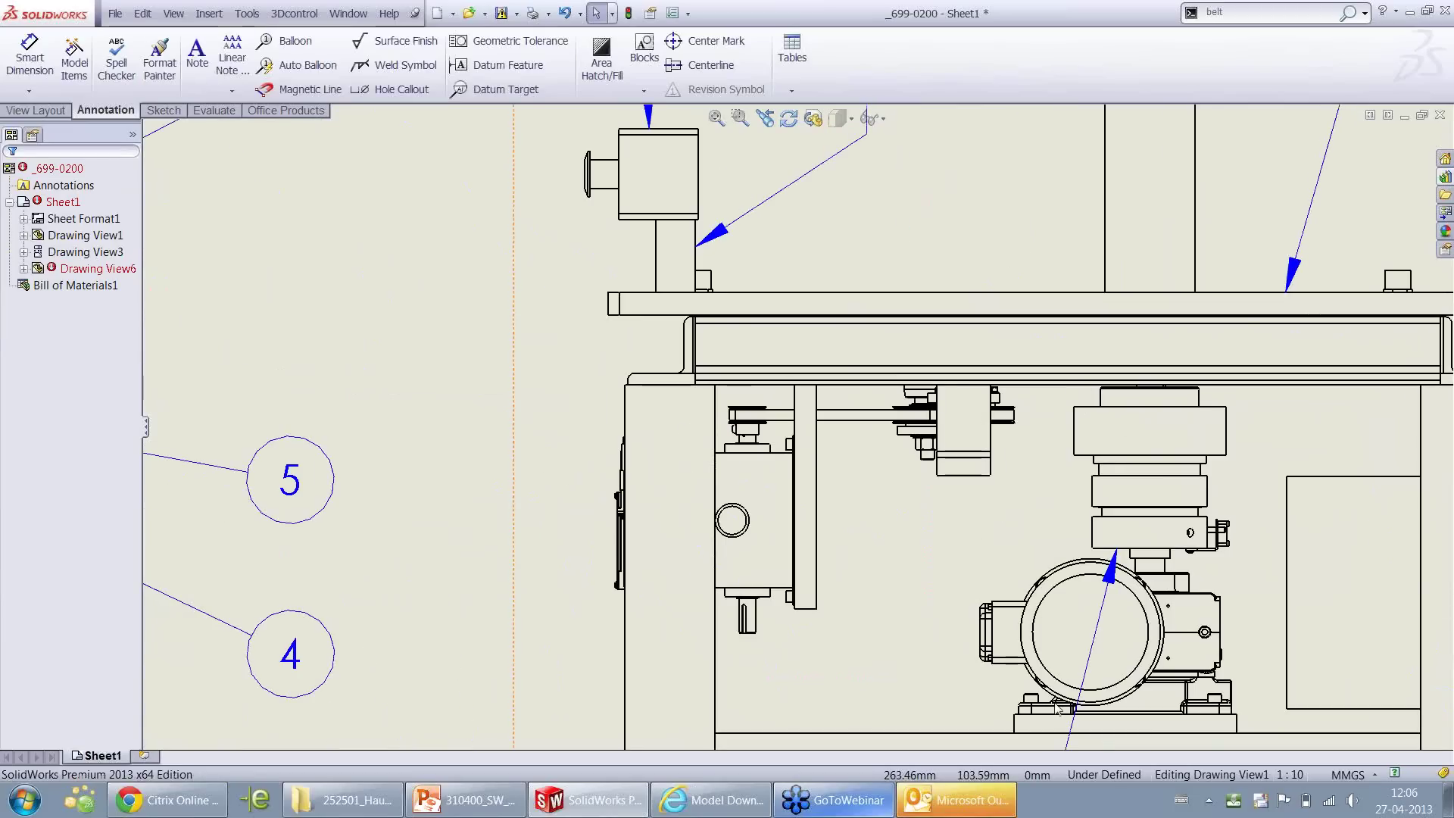
{"action": "left_click", "coordinate": [46, 113]}
{"action": "left_click", "coordinate": [207, 60]}
{"action": "left_click", "coordinate": [1039, 254]}
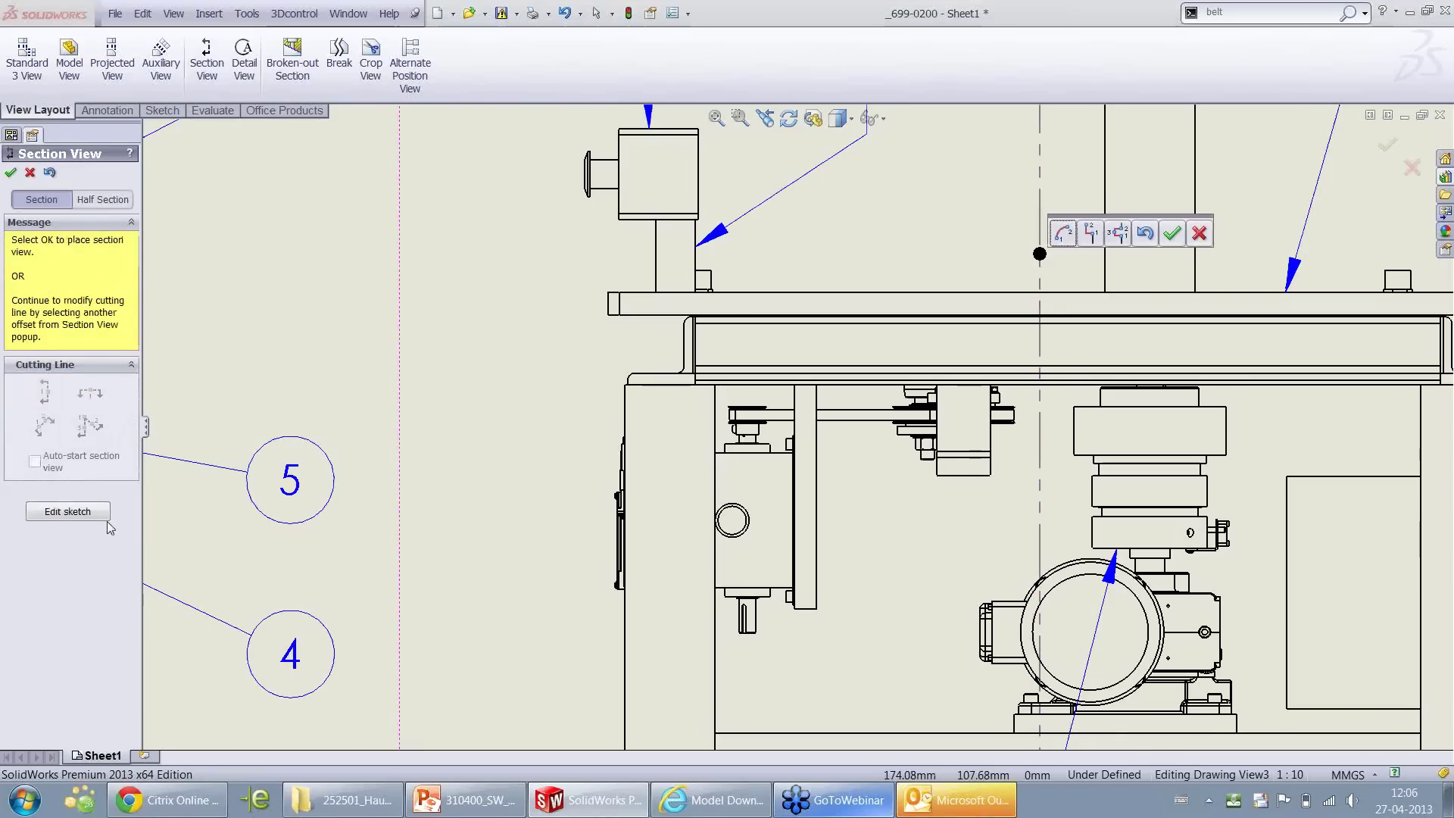
{"action": "key", "text": "Escape"}
Shorten the cutting line to run from just above the tabletop to just above the motor, and accept the auto-hatched section scope
{"action": "scroll", "coordinate": [864, 323], "scroll_direction": "up", "scroll_amount": 6}
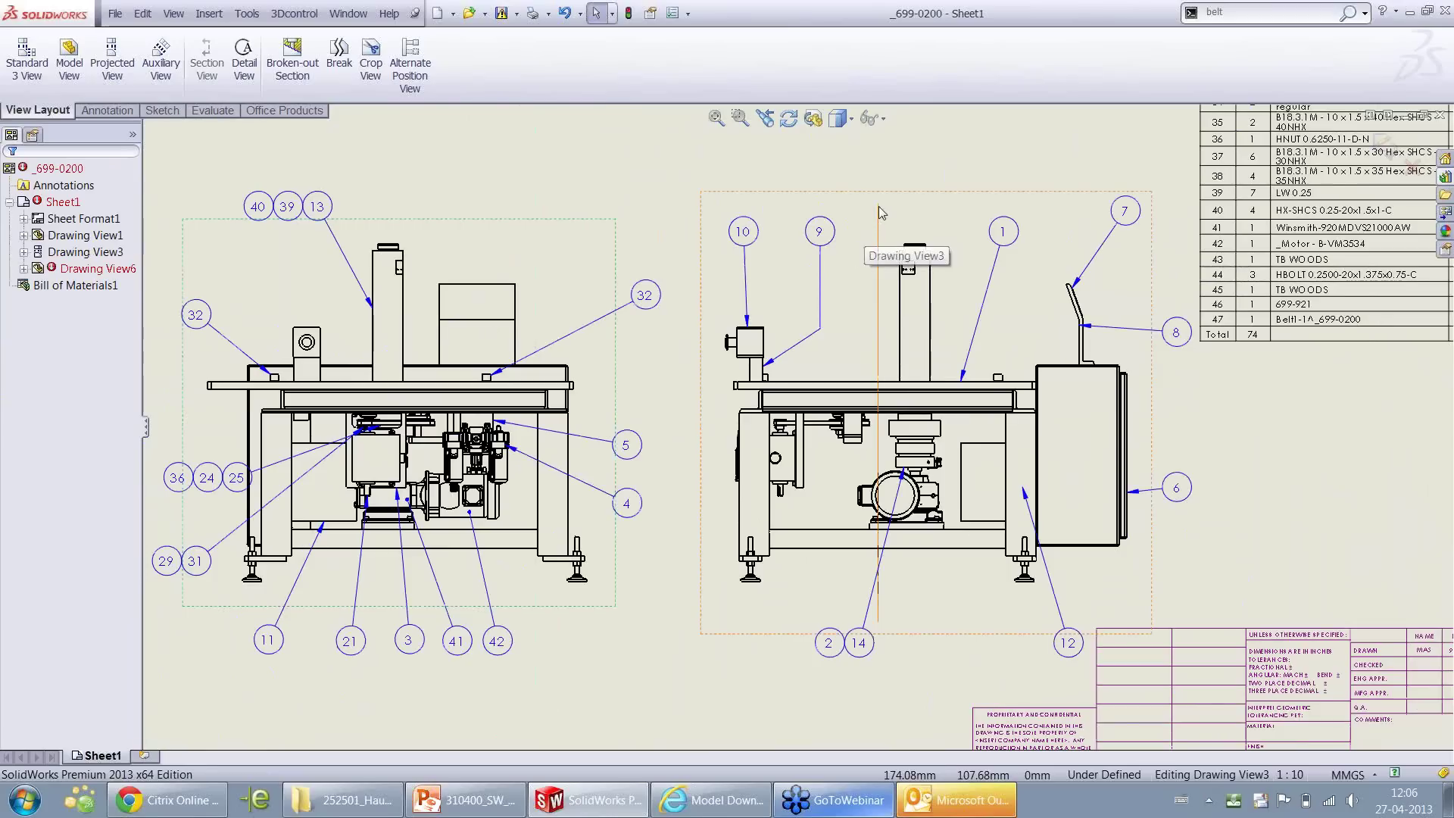
{"action": "left_click_drag", "start_coordinate": [879, 221], "coordinate": [877, 360]}
{"action": "left_click_drag", "start_coordinate": [882, 596], "coordinate": [879, 464]}
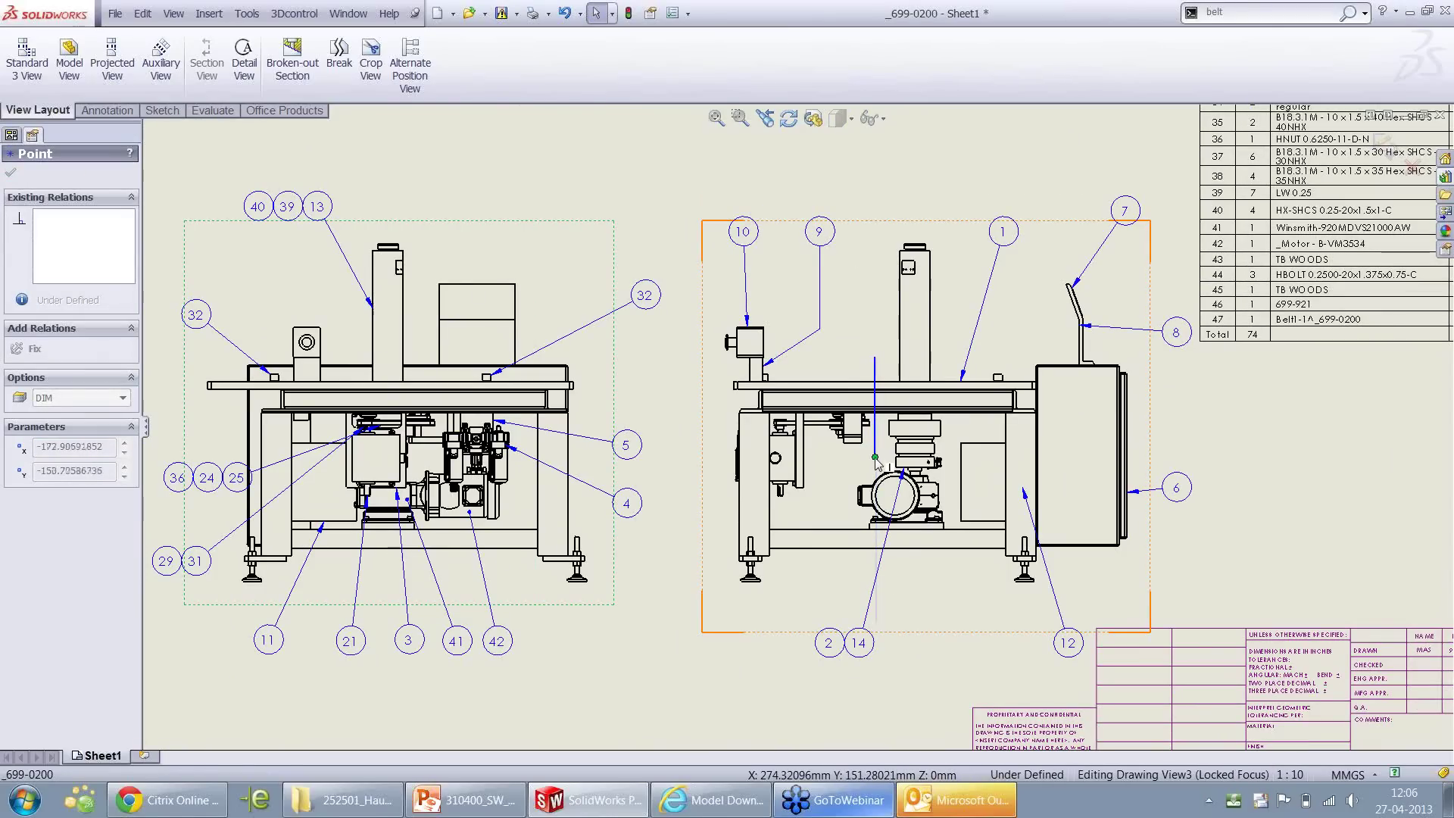
{"action": "left_click", "coordinate": [1385, 144]}
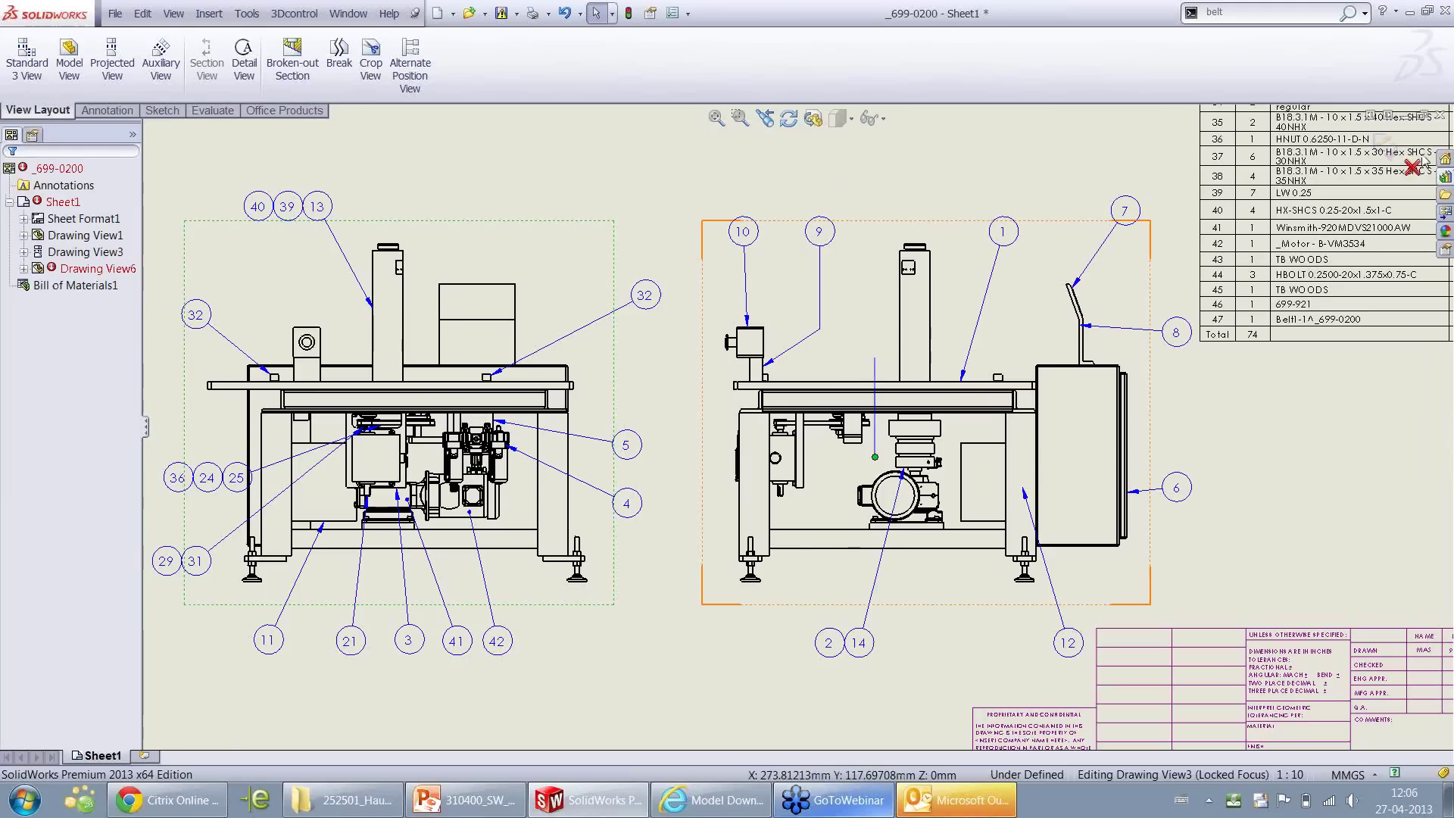
{"action": "left_click", "coordinate": [1387, 142]}
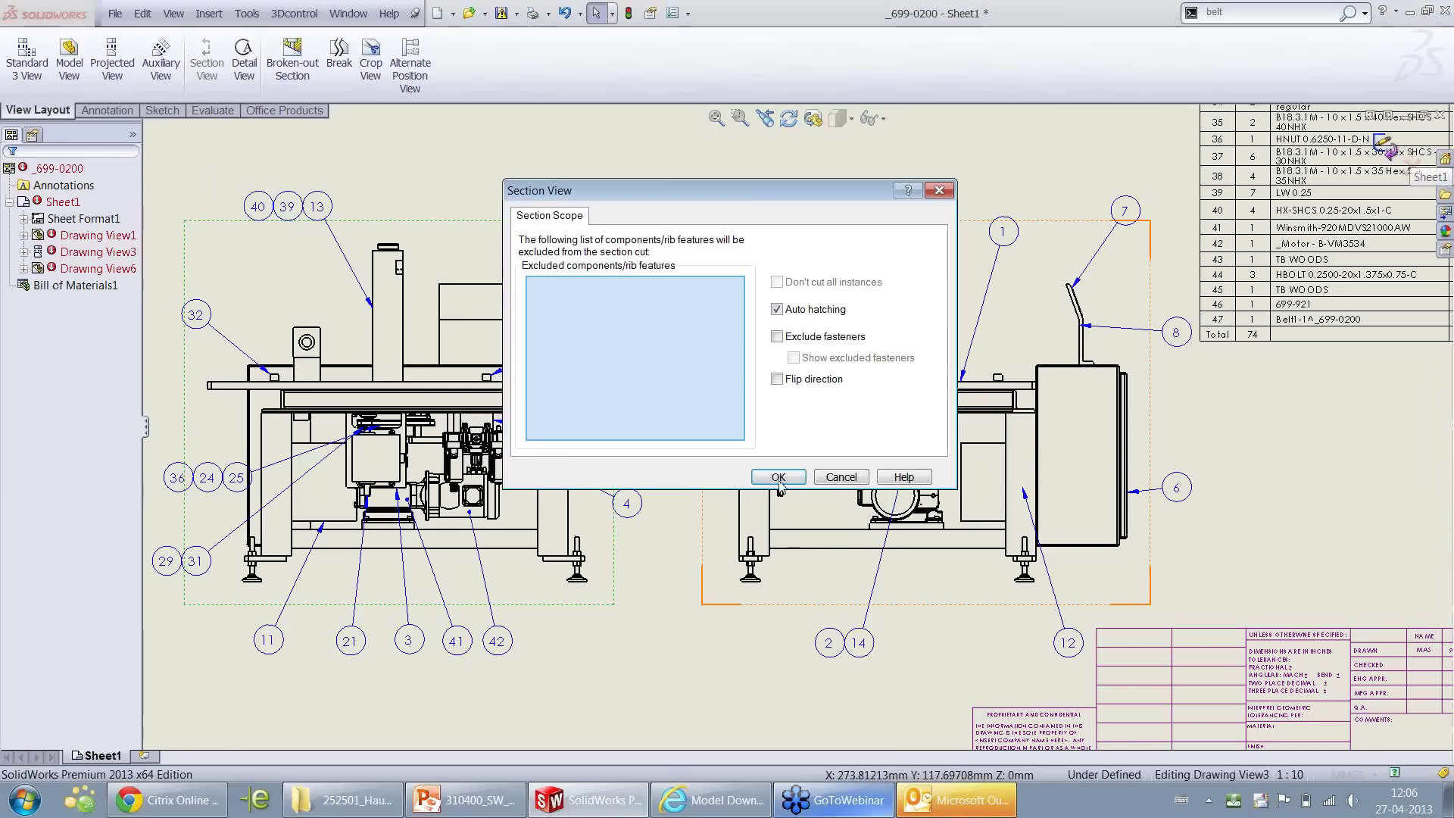
{"action": "left_click", "coordinate": [779, 481]}
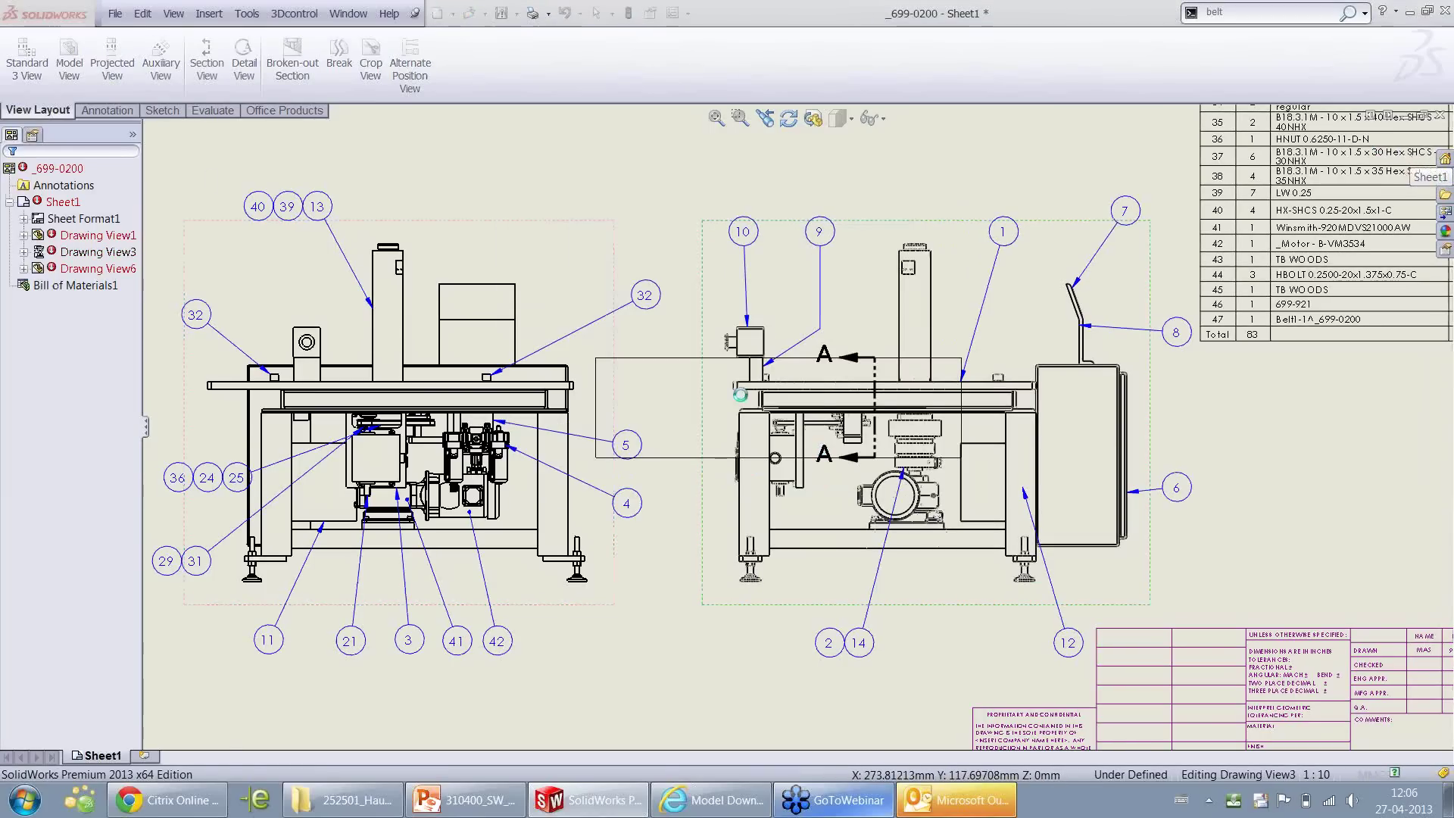
Enable section depth for the partial section and place Section A-A above the side view
{"action": "scroll", "coordinate": [740, 395], "scroll_direction": "down", "scroll_amount": 2}
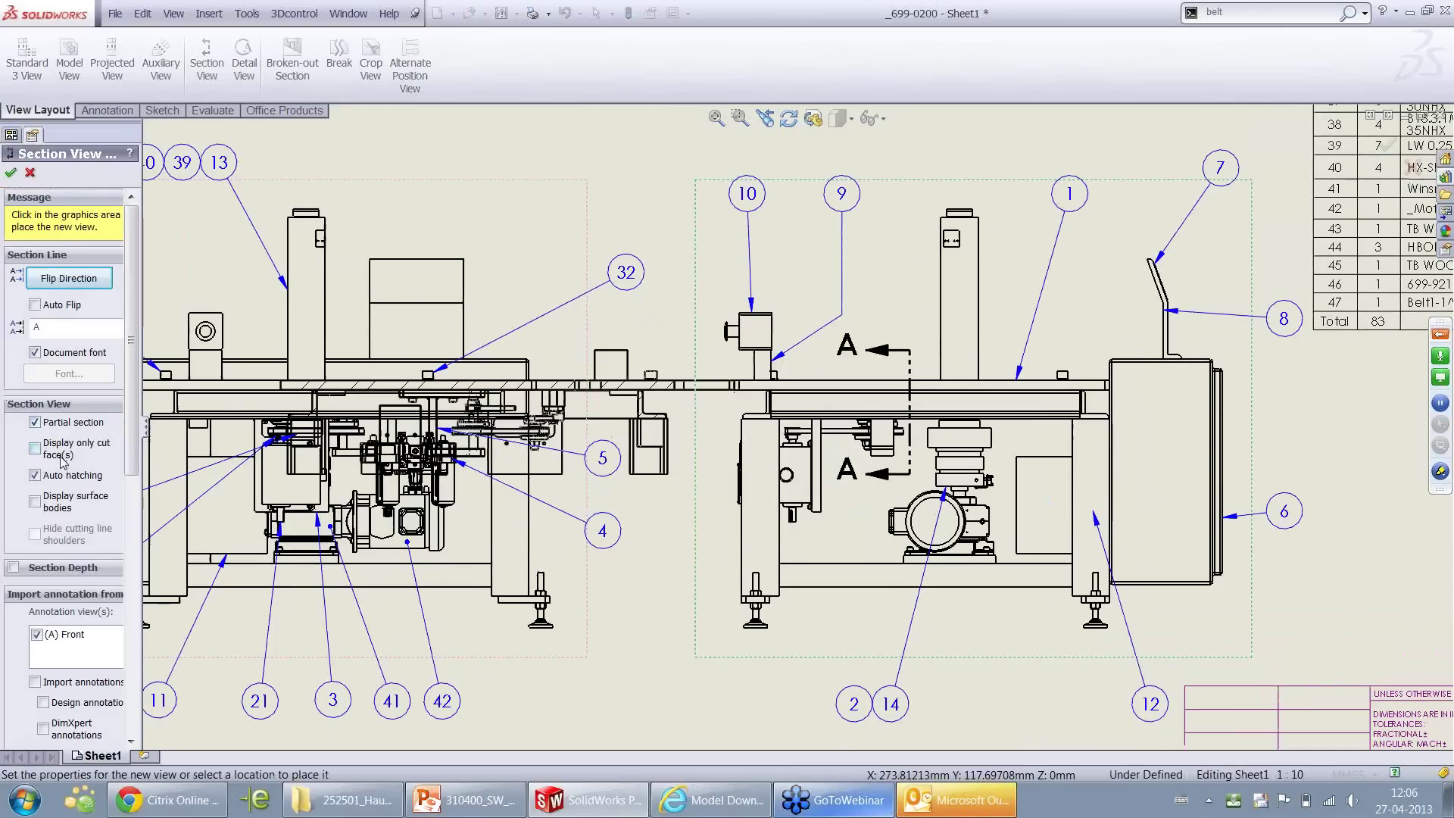
{"action": "left_click", "coordinate": [58, 569]}
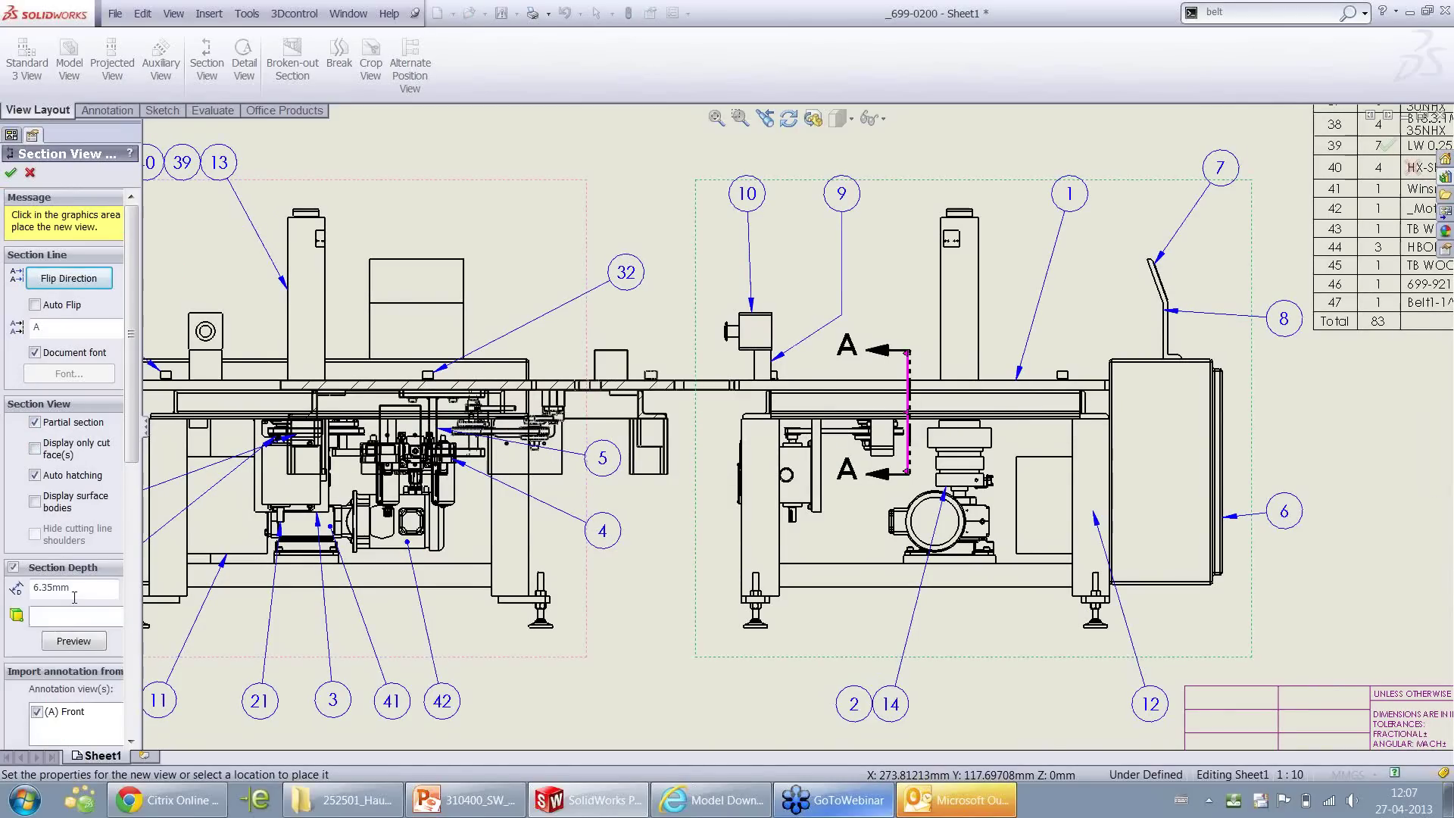
{"action": "scroll", "coordinate": [897, 356], "scroll_direction": "down", "scroll_amount": 2}
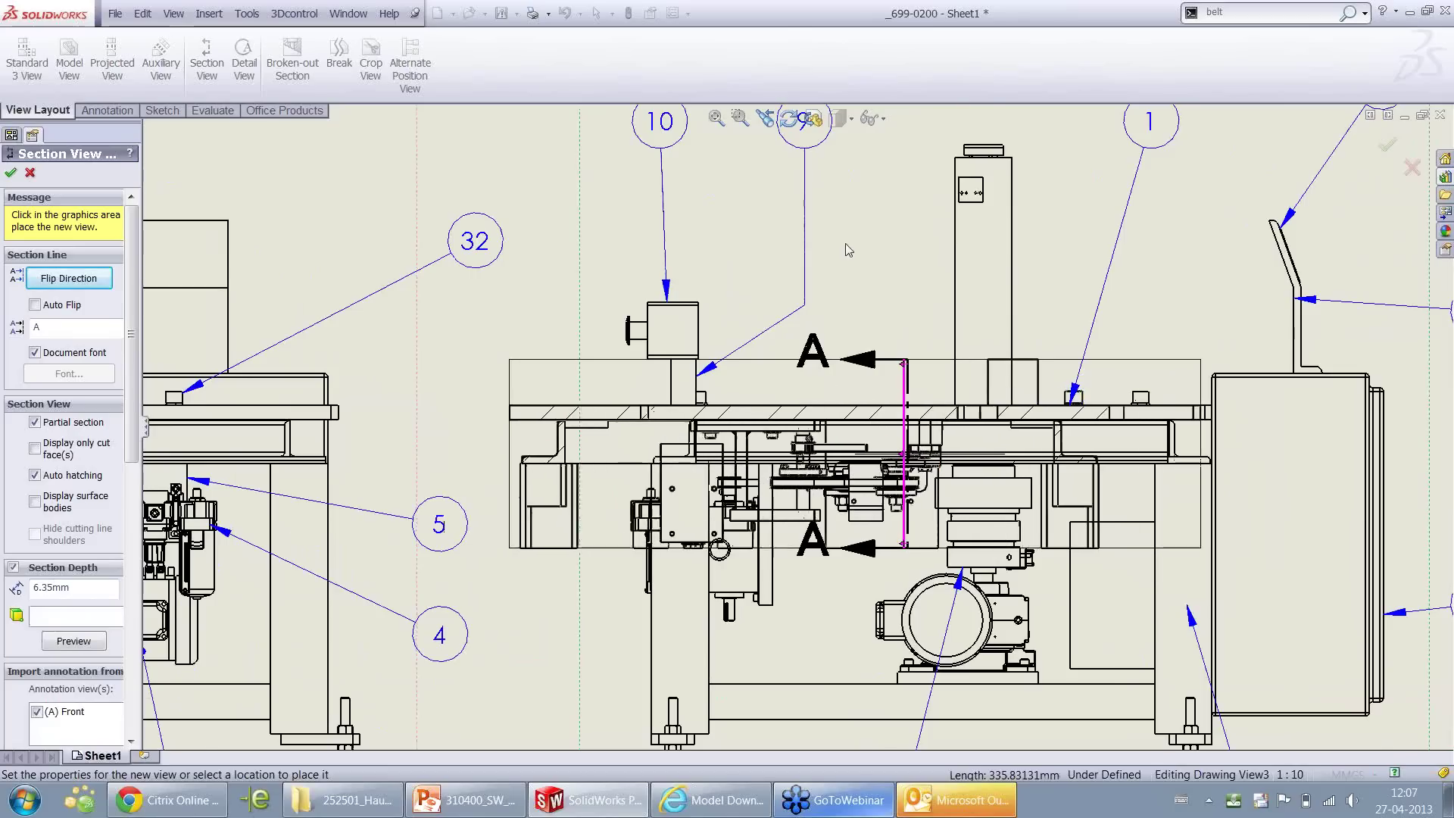
{"action": "scroll", "coordinate": [801, 409], "scroll_direction": "up", "scroll_amount": 2}
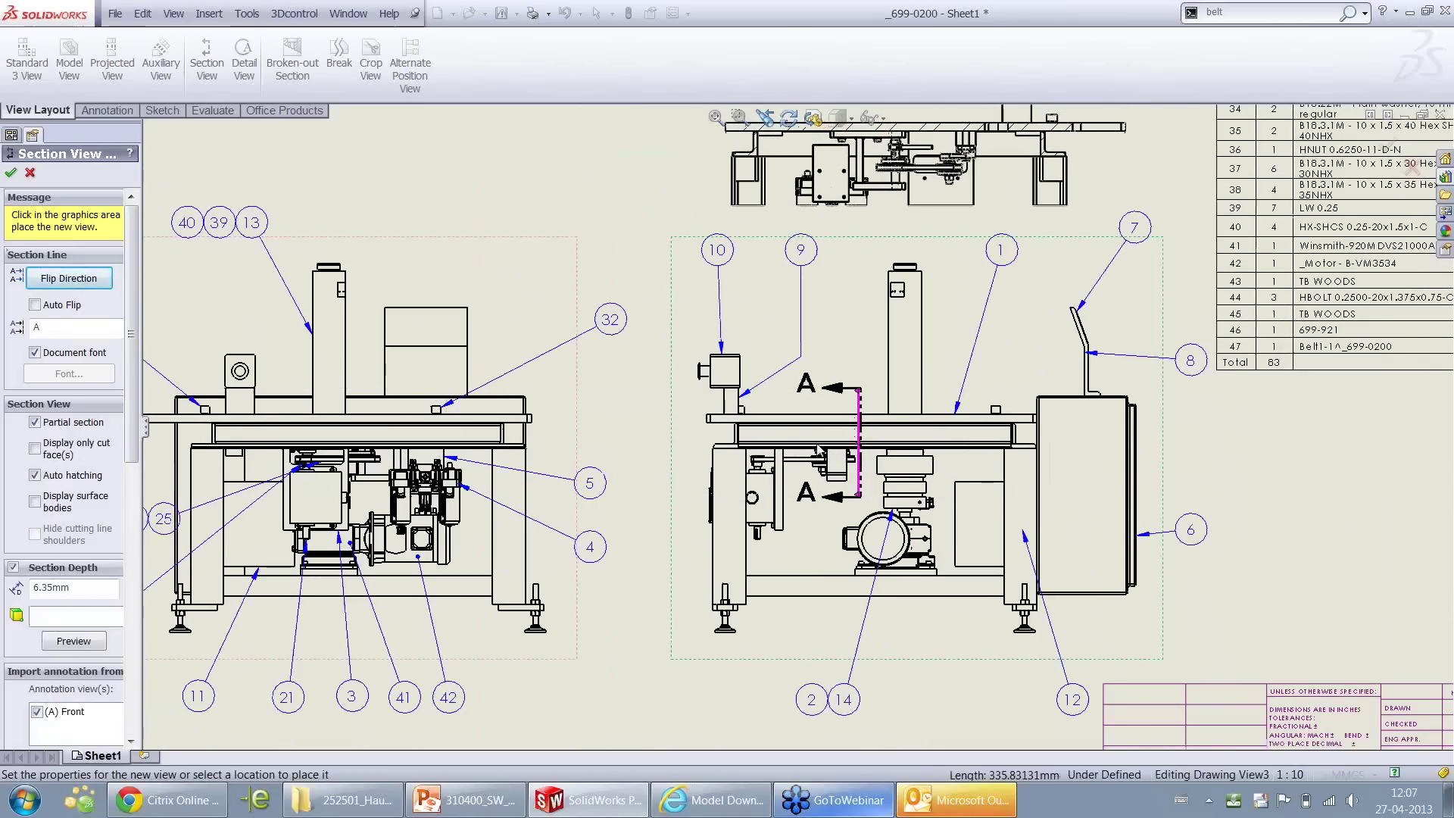
Extend the depth of Section A-A to about 225 mm toward the Electro Cam and check the section view
{"action": "left_click", "coordinate": [846, 383]}
{"action": "scroll", "coordinate": [848, 394], "scroll_direction": "down", "scroll_amount": 3}
{"action": "left_click_drag", "start_coordinate": [853, 411], "coordinate": [715, 422]}
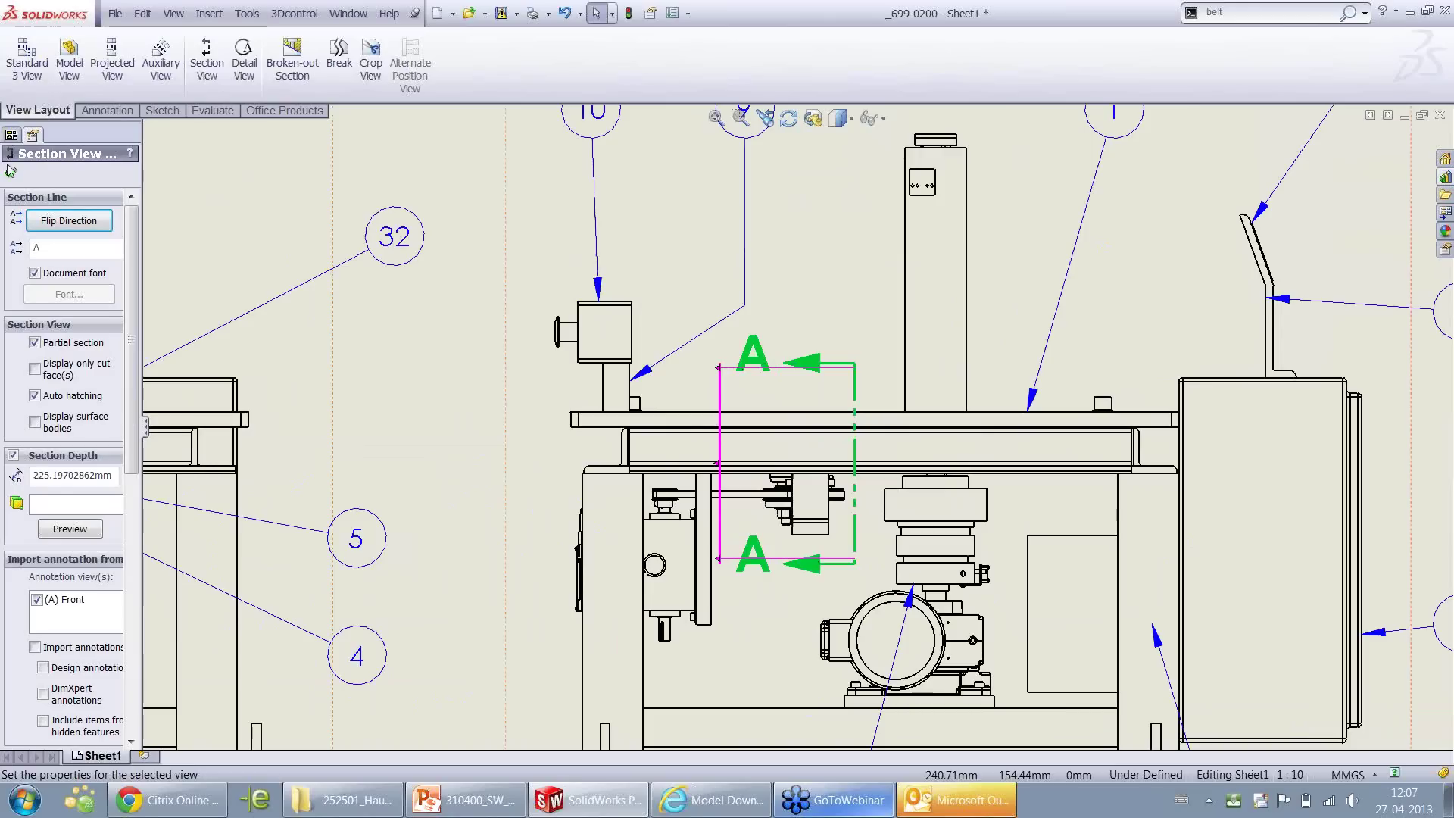
{"action": "left_click", "coordinate": [716, 117]}
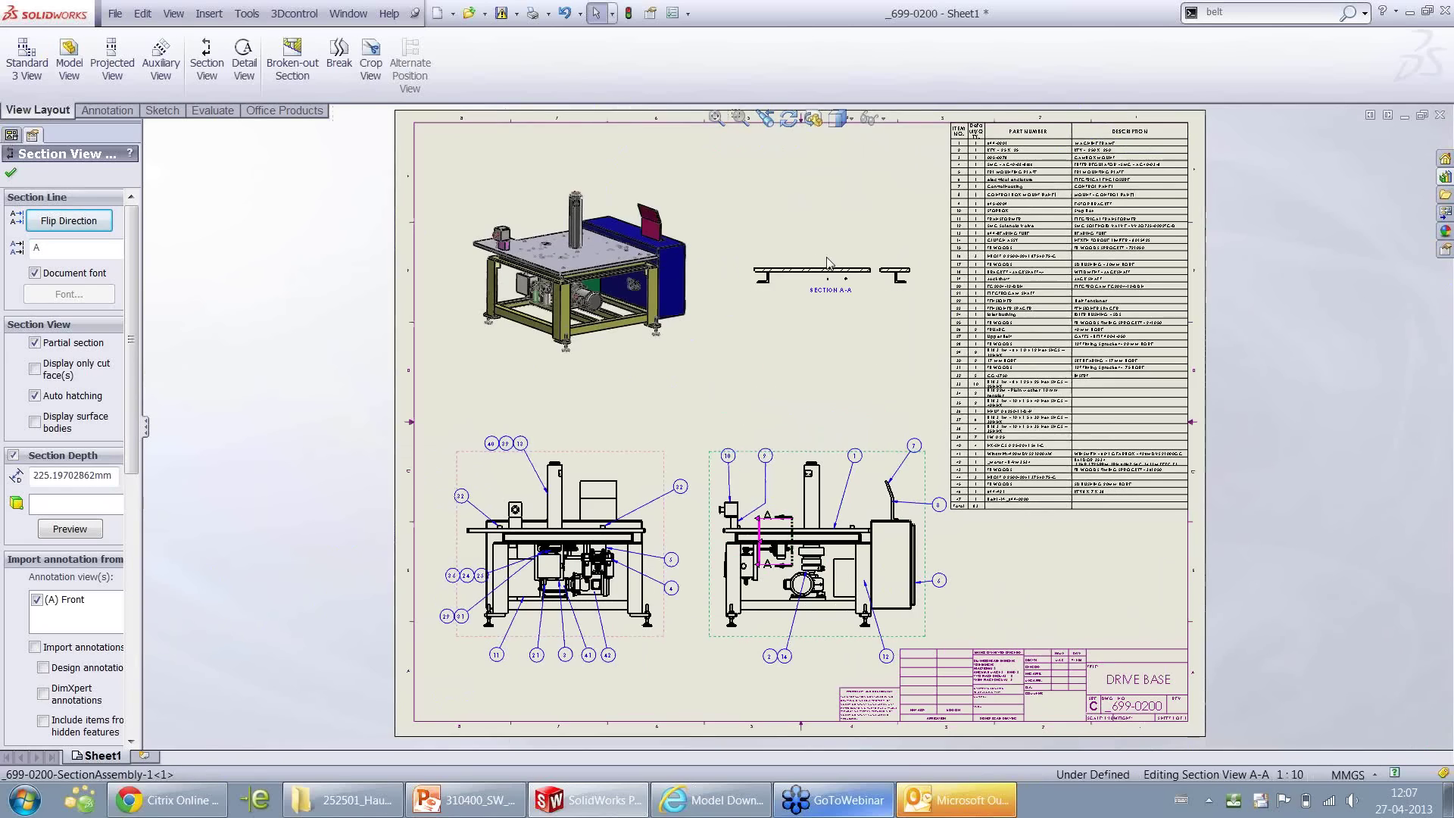
{"action": "left_click", "coordinate": [823, 274]}
{"action": "scroll", "coordinate": [813, 436], "scroll_direction": "down", "scroll_amount": 3}
{"action": "scroll", "coordinate": [814, 436], "scroll_direction": "up", "scroll_amount": 2}
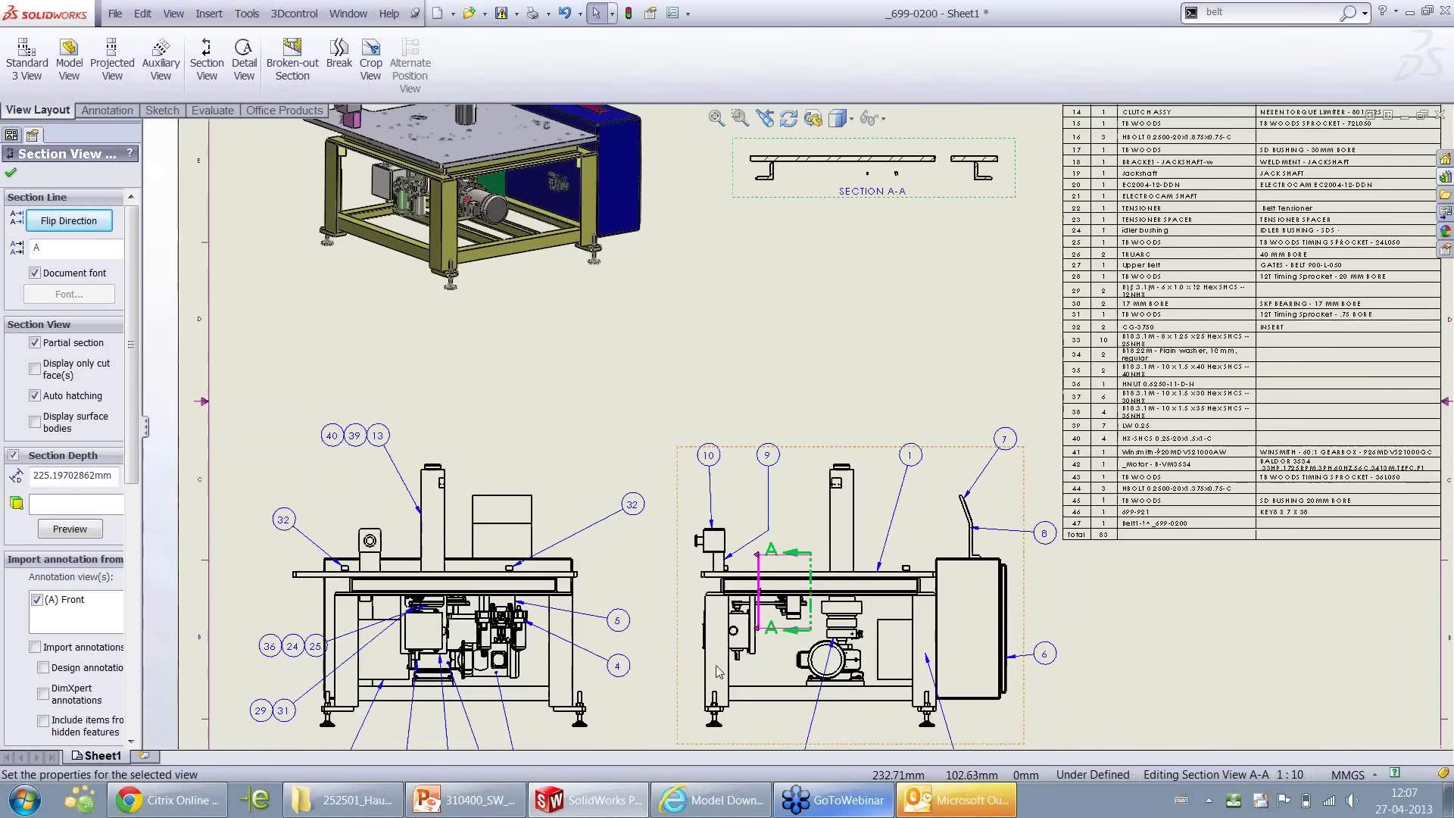
Reduce the depth of Section A-A to about 219 mm and finish editing the section line
{"action": "scroll", "coordinate": [775, 549], "scroll_direction": "down", "scroll_amount": 3}
{"action": "left_click_drag", "start_coordinate": [775, 549], "coordinate": [748, 518]}
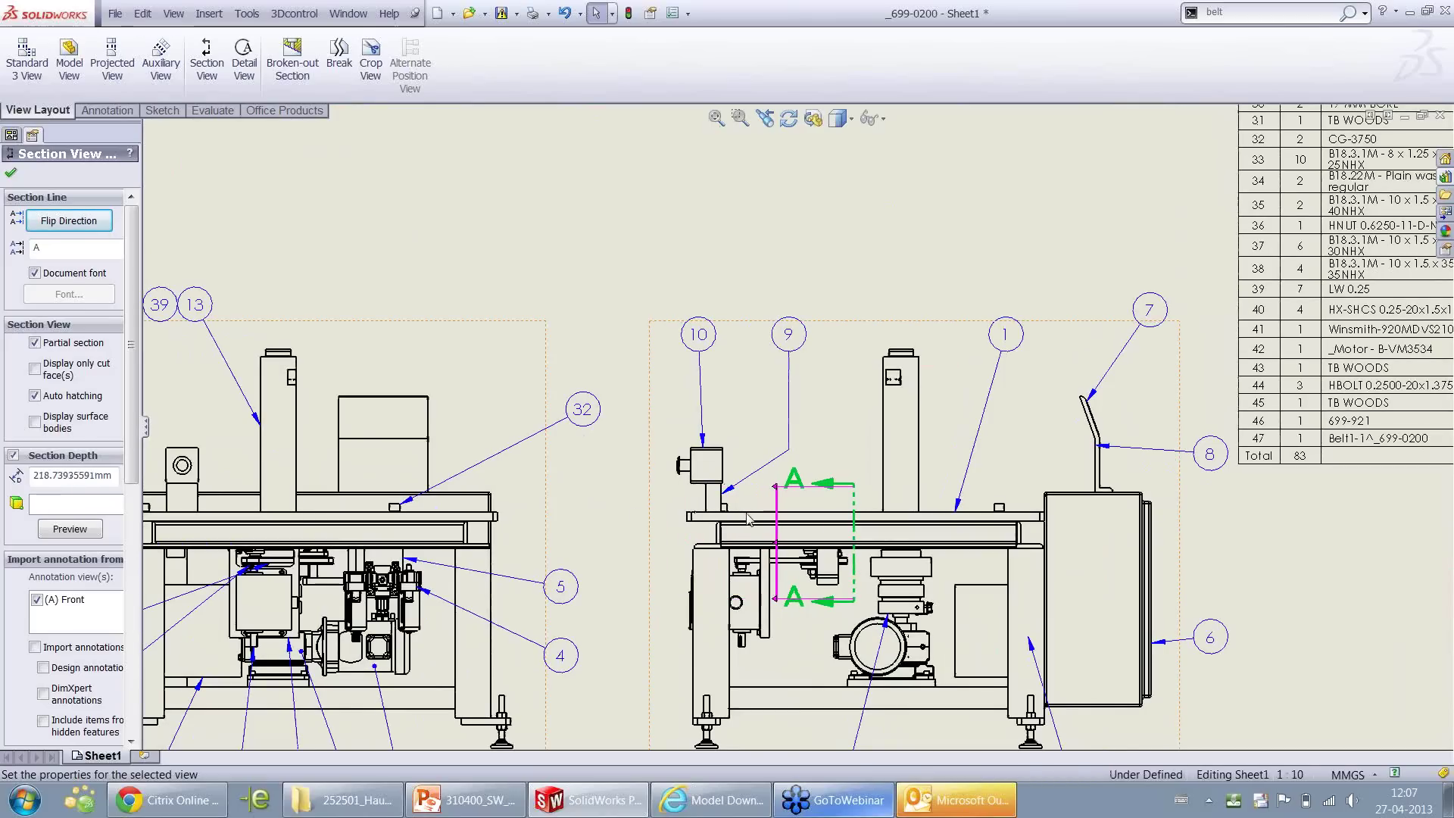
{"action": "left_click", "coordinate": [716, 118]}
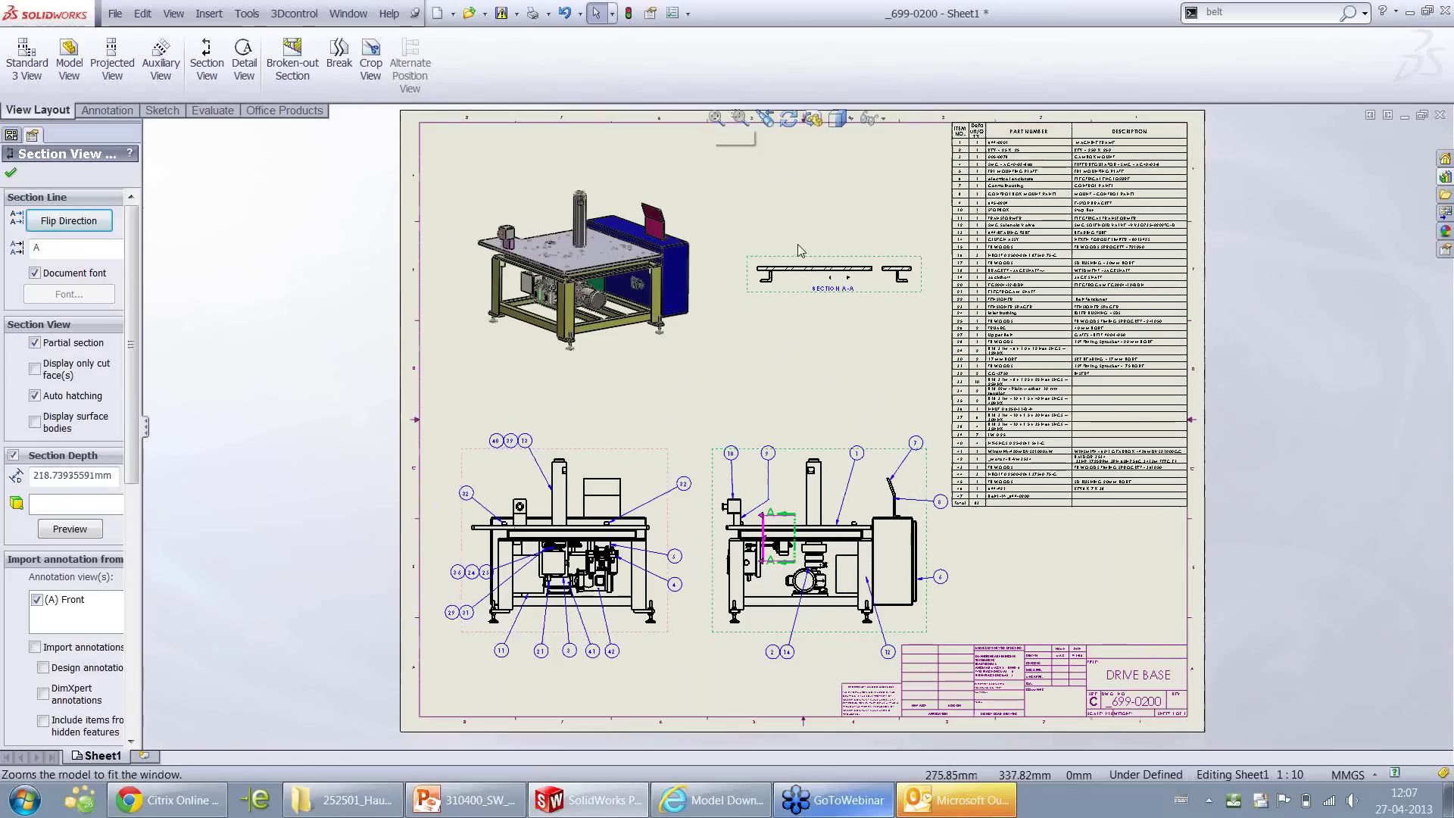
{"action": "left_click", "coordinate": [833, 294]}
Examine the belt cut faces in Section A-A, return to the full sheet, and select the section view
{"action": "scroll", "coordinate": [833, 294], "scroll_direction": "down", "scroll_amount": 2}
{"action": "scroll", "coordinate": [860, 300], "scroll_direction": "down", "scroll_amount": 3}
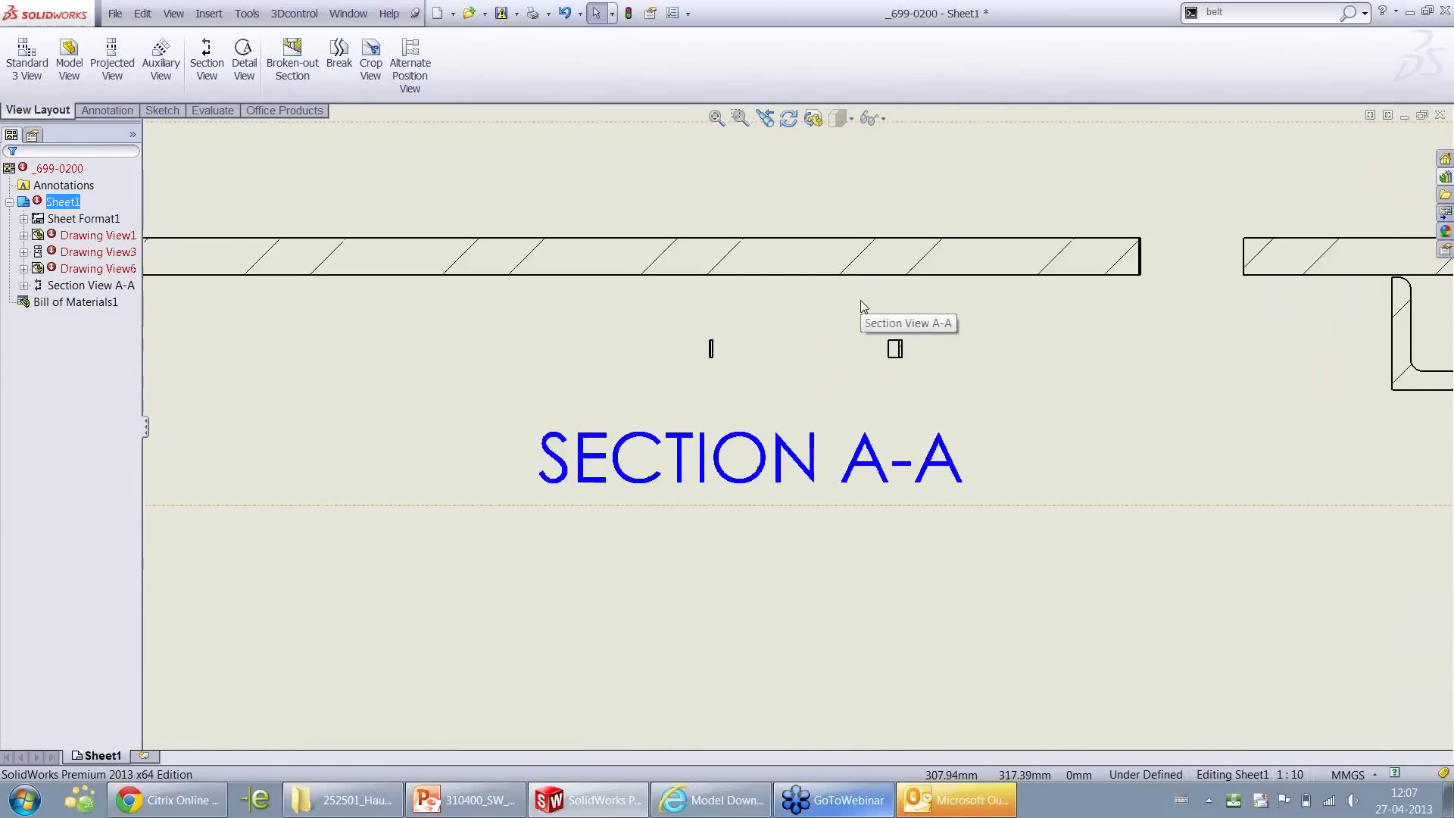
{"action": "scroll", "coordinate": [860, 299], "scroll_direction": "up", "scroll_amount": 2}
{"action": "left_click", "coordinate": [715, 117]}
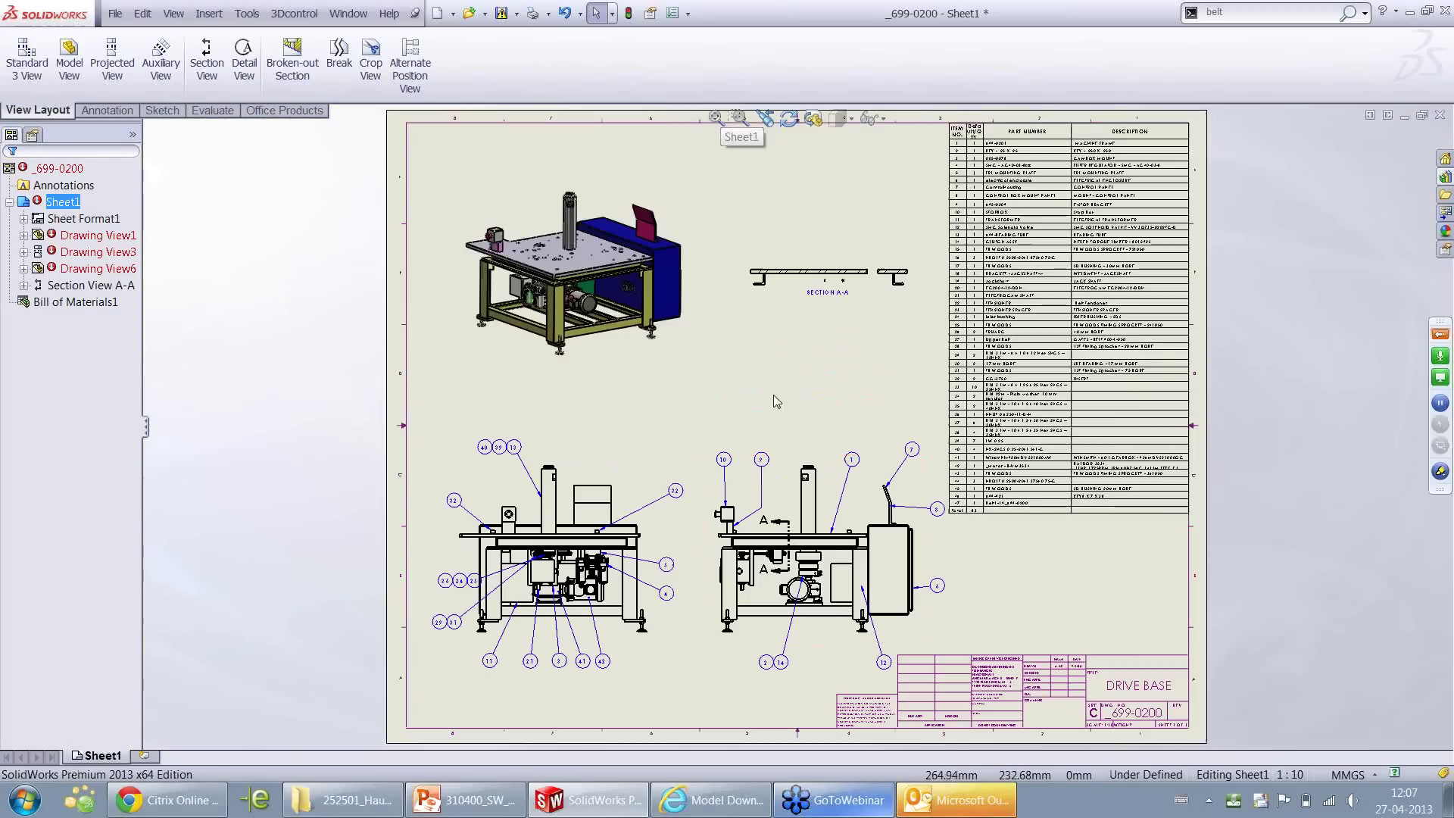
{"action": "left_click", "coordinate": [758, 271]}
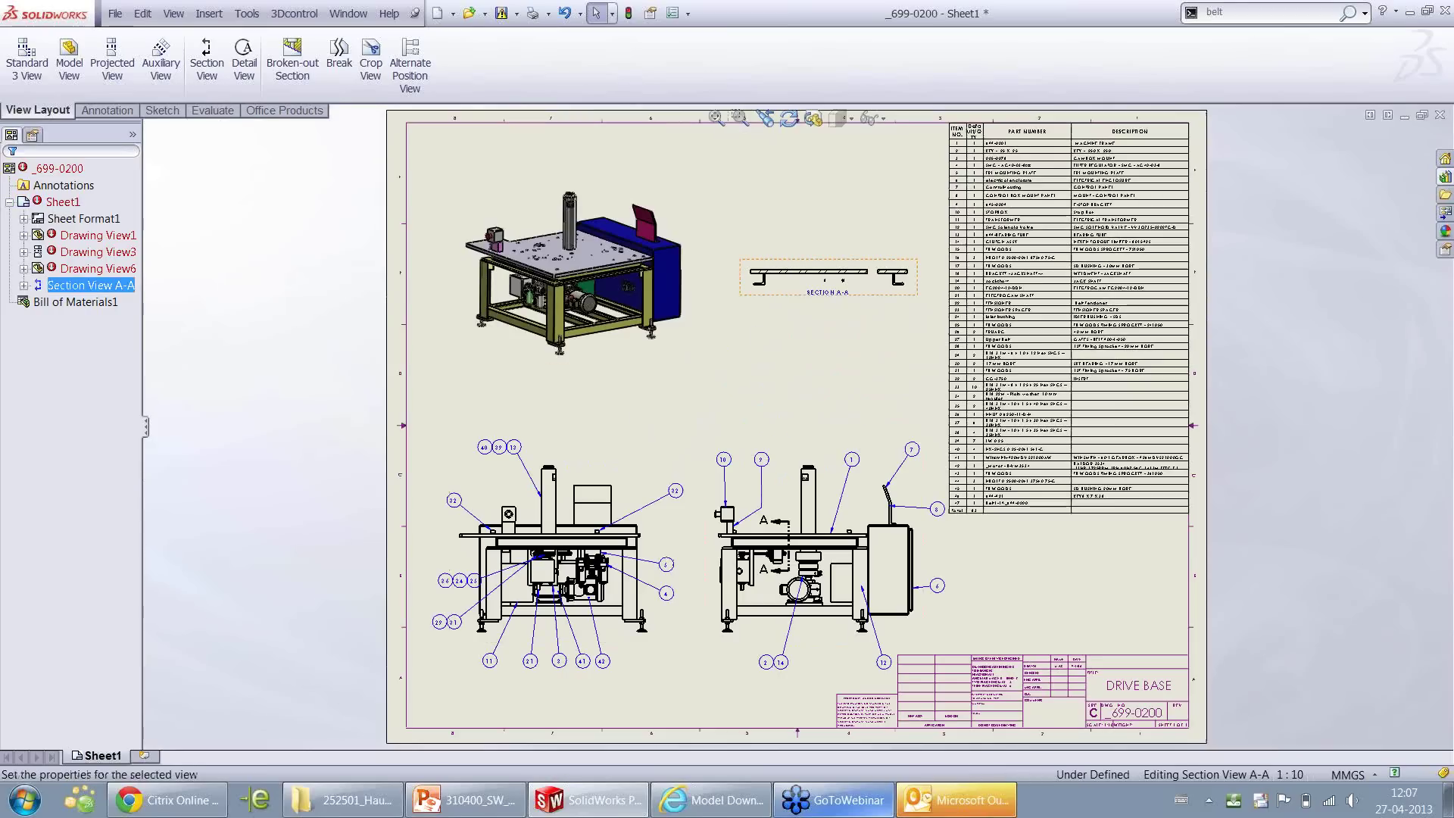
Delete Section View A-A together with its section sketch and start a new vertical section line through the side view
{"action": "key", "text": "Delete"}
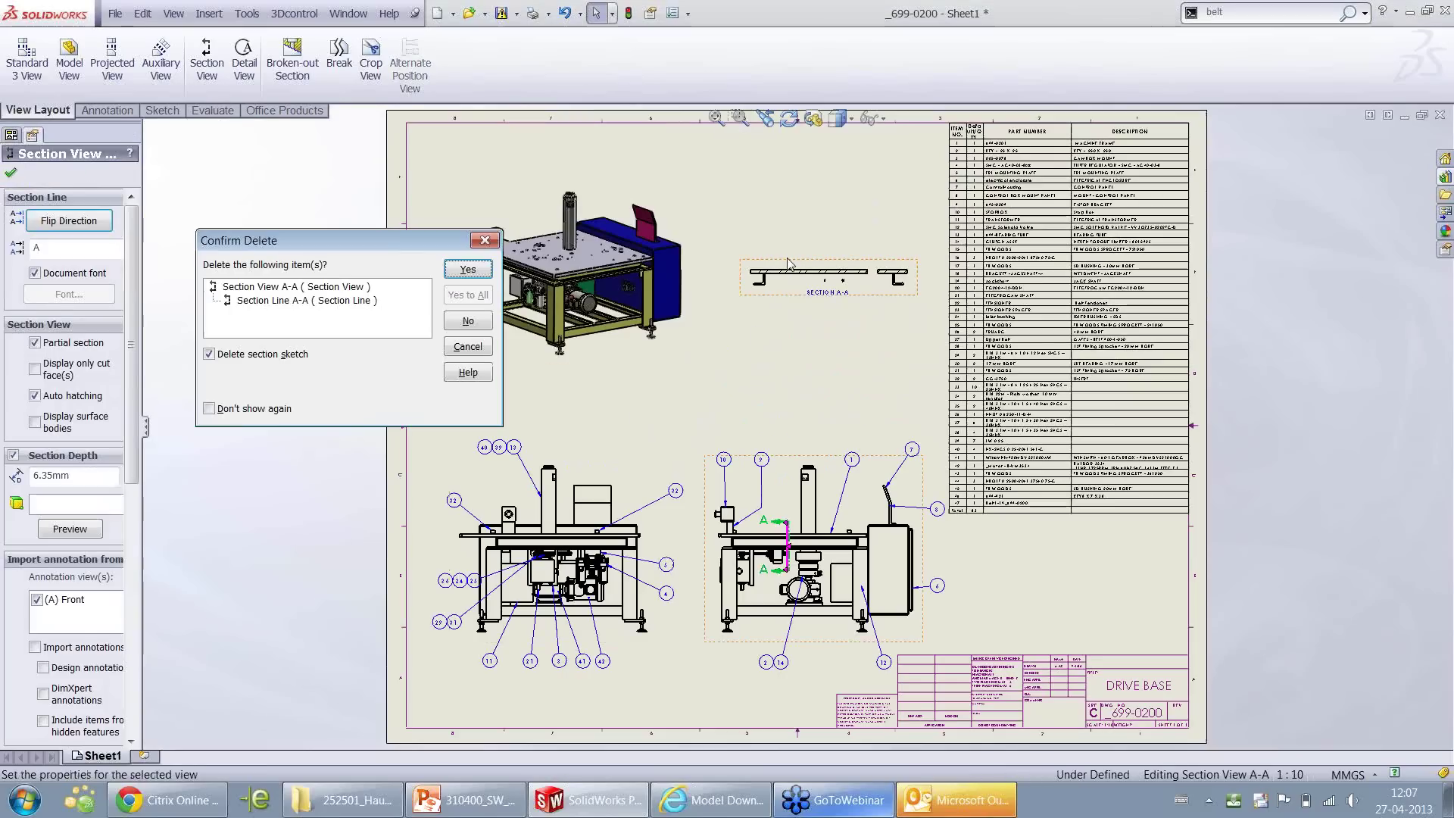
{"action": "left_click", "coordinate": [468, 269]}
{"action": "left_click", "coordinate": [207, 67]}
{"action": "scroll", "coordinate": [787, 606], "scroll_direction": "down", "scroll_amount": 5}
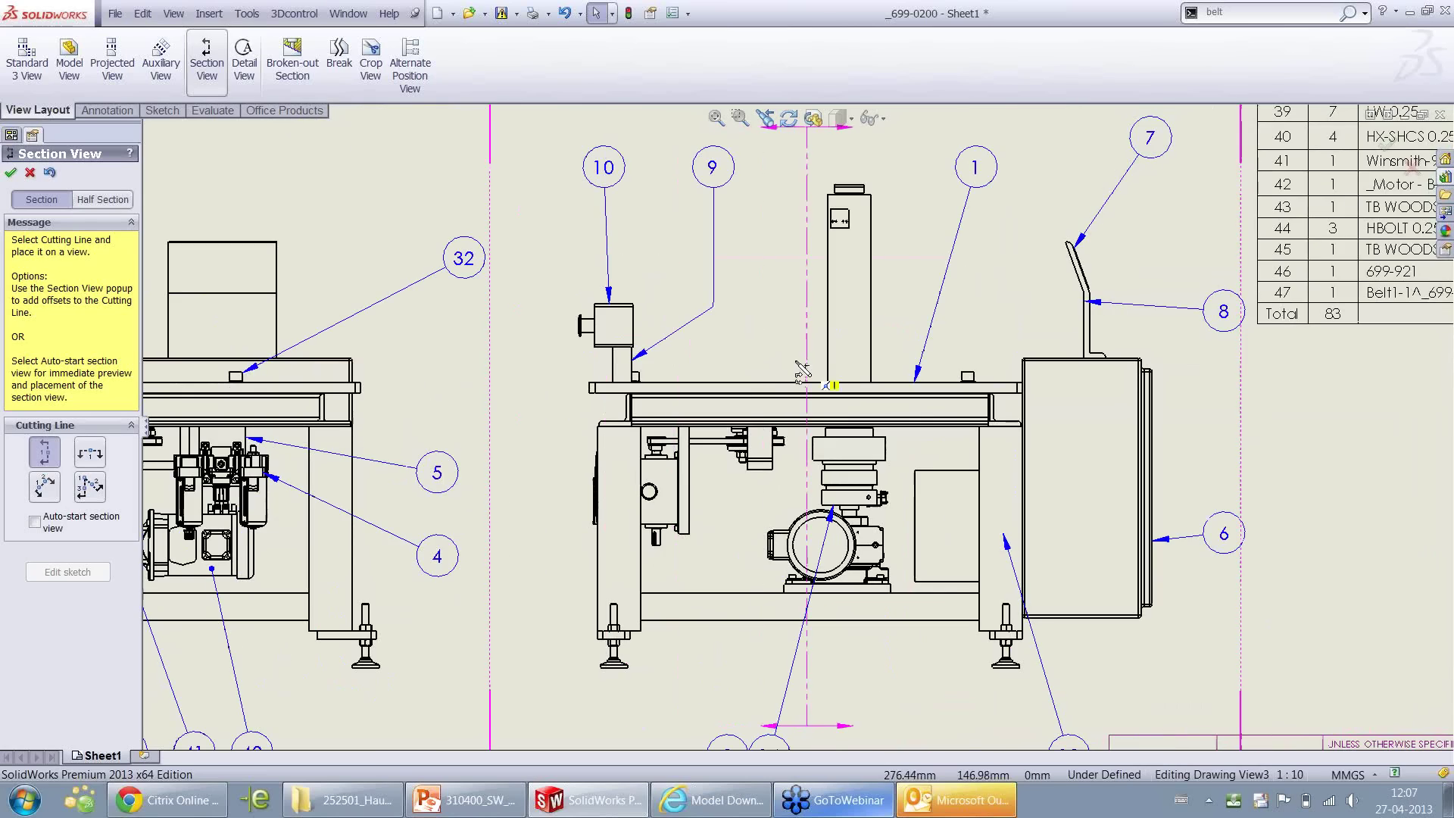
{"action": "left_click", "coordinate": [801, 370]}
{"action": "scroll", "coordinate": [869, 348], "scroll_direction": "up", "scroll_amount": 5}
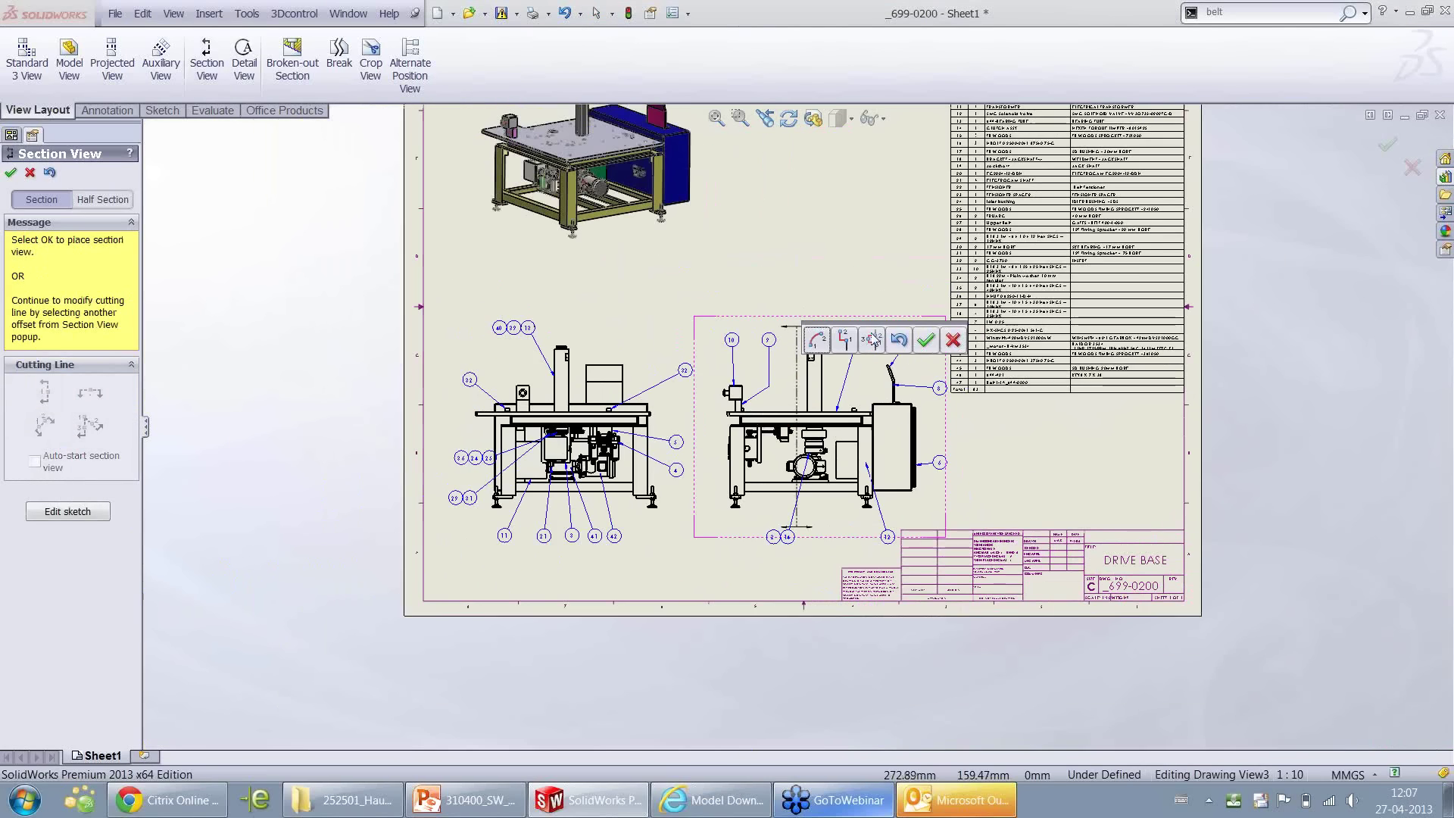
{"action": "key", "text": "Escape"}
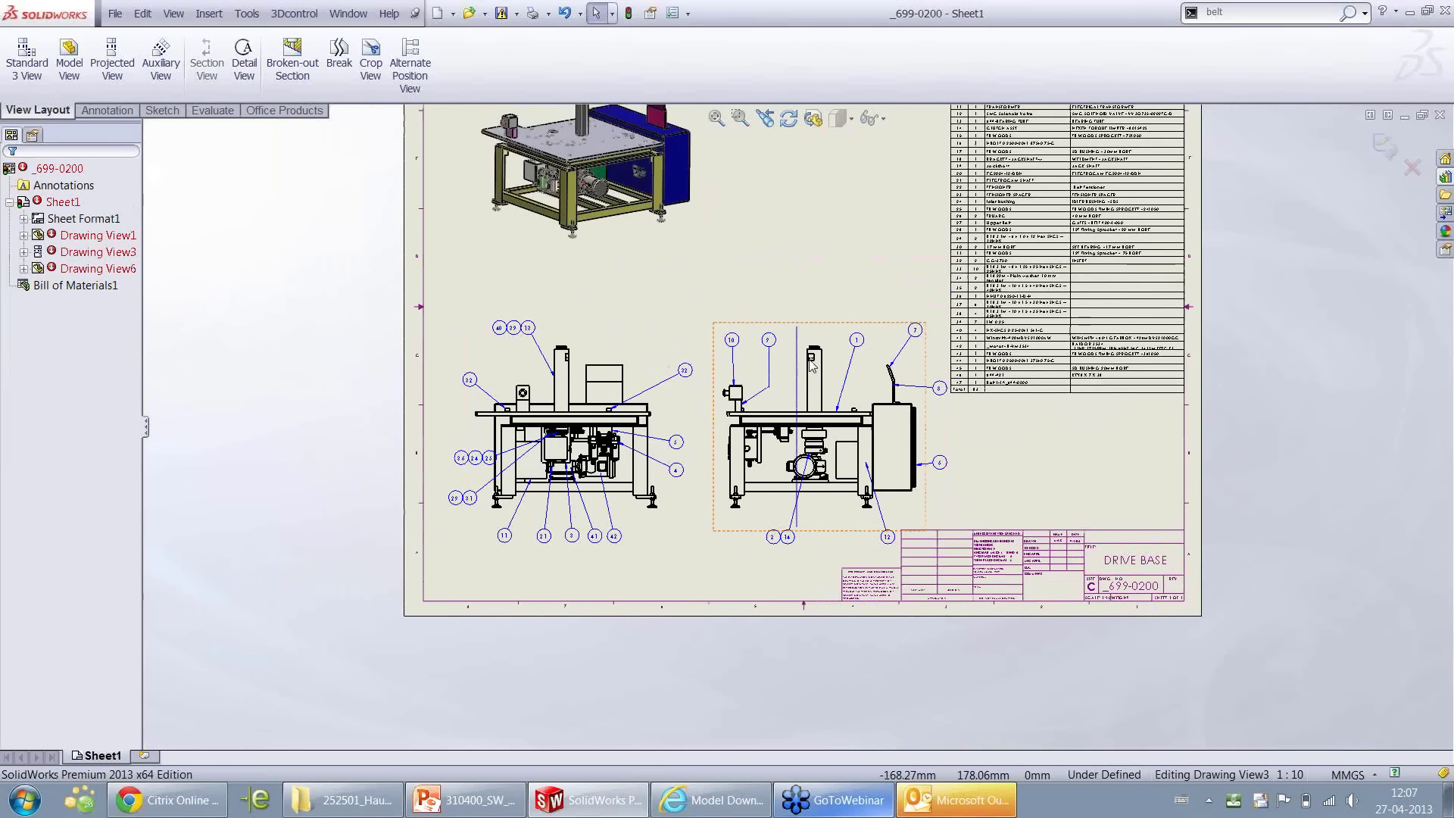
Shorten the side view's section line so it runs from just above the table top to just above the motor
{"action": "scroll", "coordinate": [813, 334], "scroll_direction": "down", "scroll_amount": 4}
{"action": "left_click", "coordinate": [785, 322]}
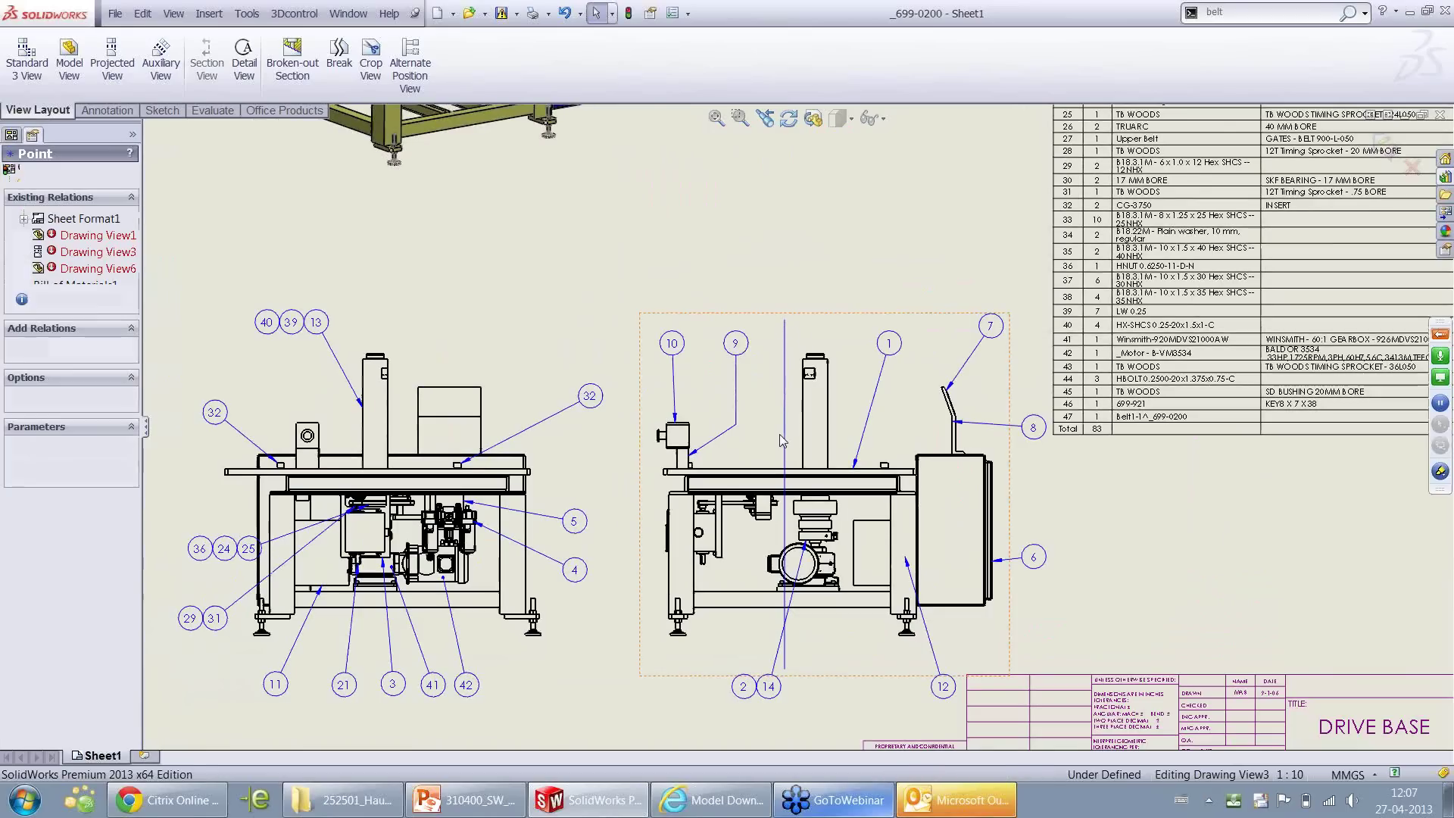
{"action": "left_click_drag", "start_coordinate": [784, 322], "coordinate": [779, 433]}
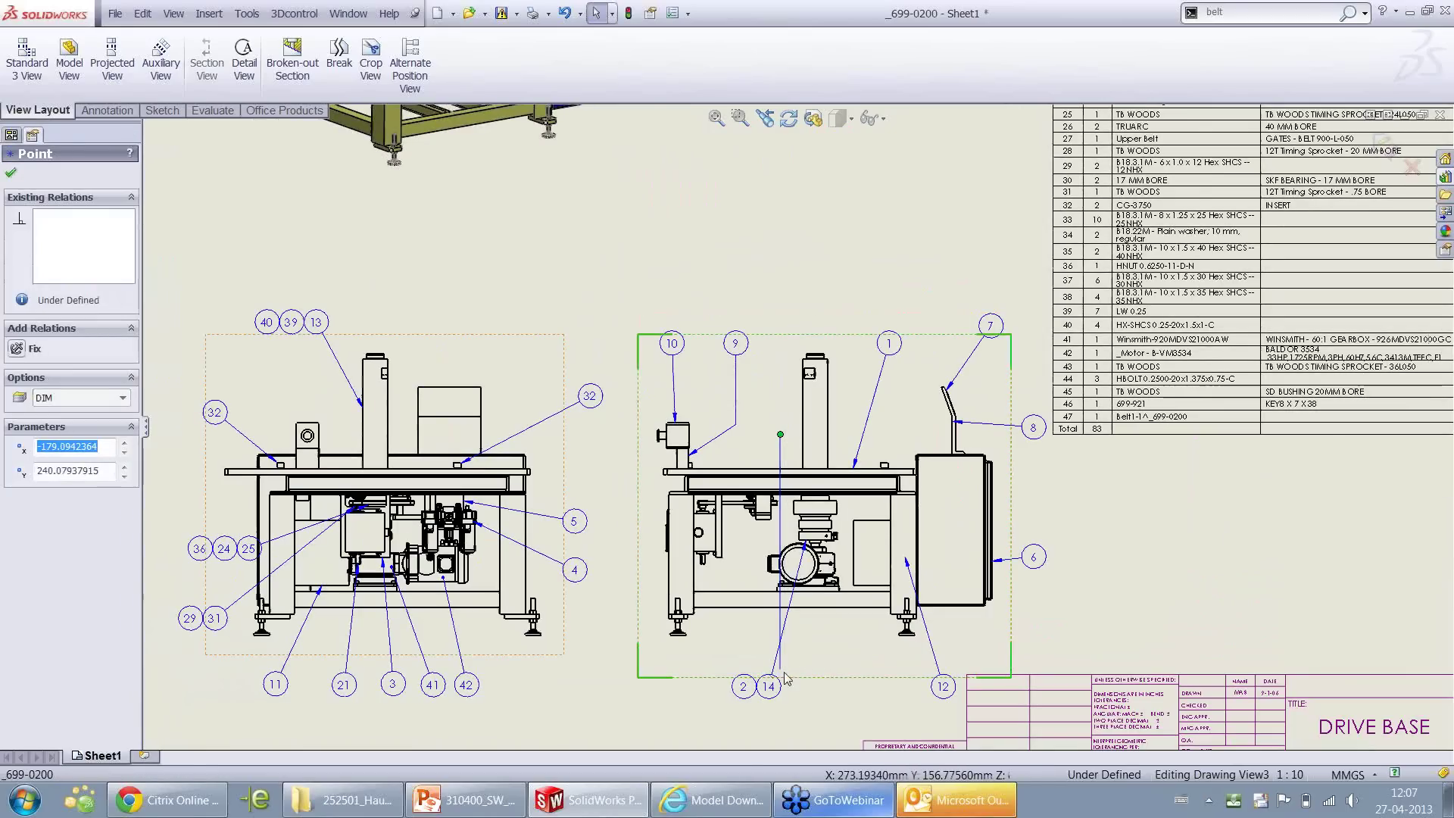
{"action": "left_click_drag", "start_coordinate": [780, 677], "coordinate": [782, 534]}
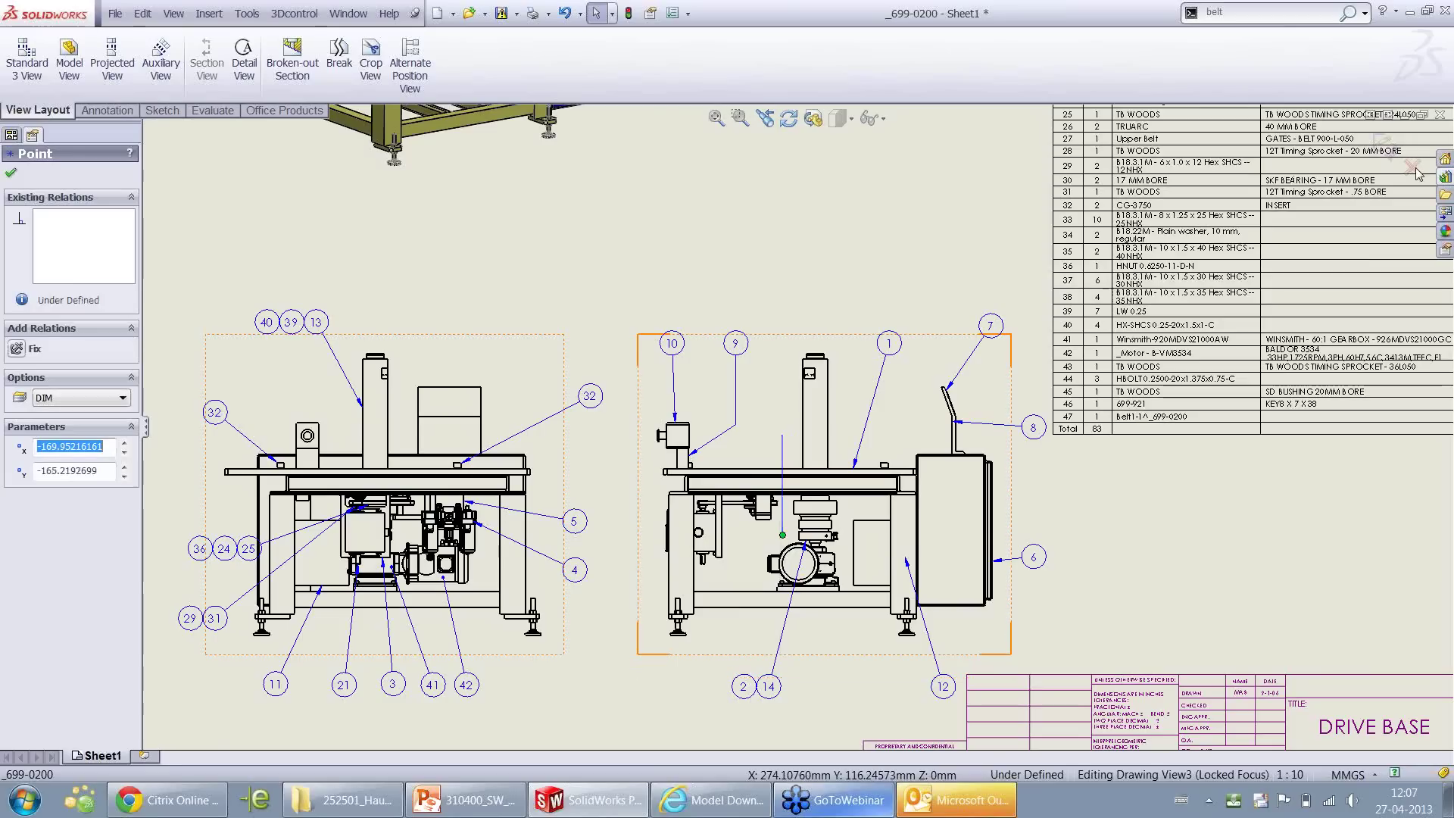
Create a partial Section A-A with auto hatching and no excluded components, and place it above the side view
{"action": "left_click", "coordinate": [1384, 146]}
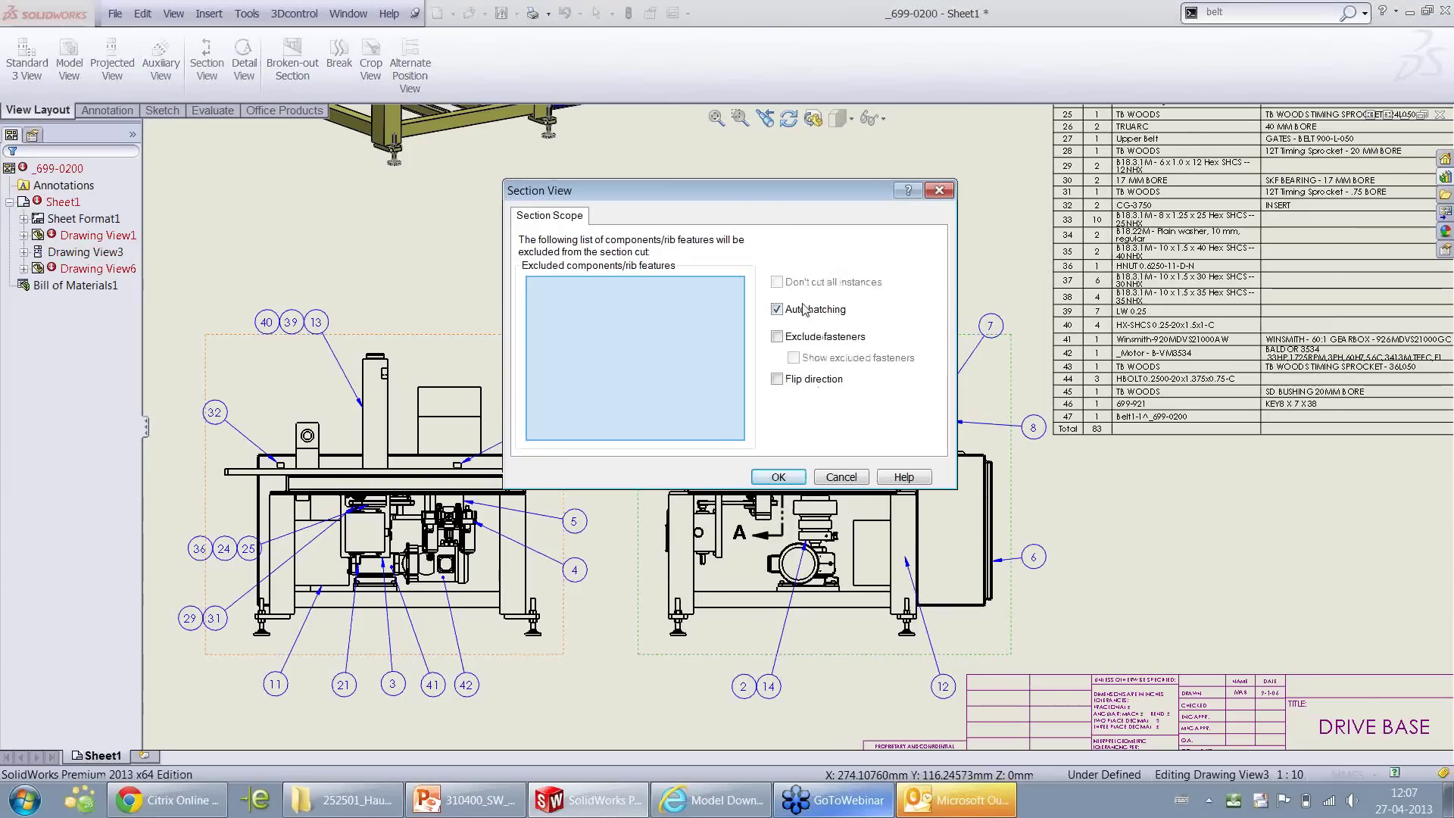
{"action": "left_click_drag", "start_coordinate": [761, 196], "coordinate": [425, 182]}
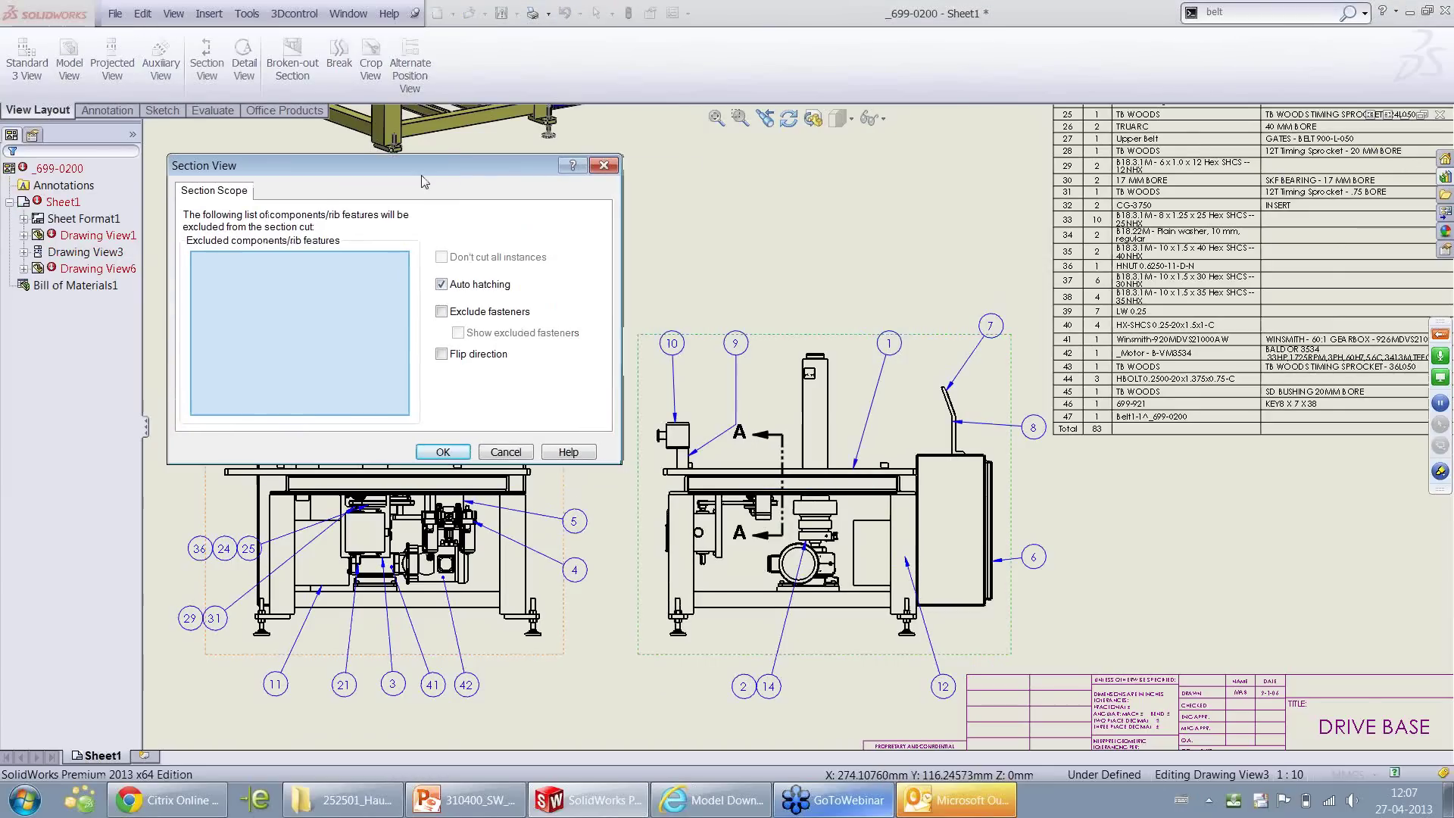
{"action": "left_click", "coordinate": [456, 453]}
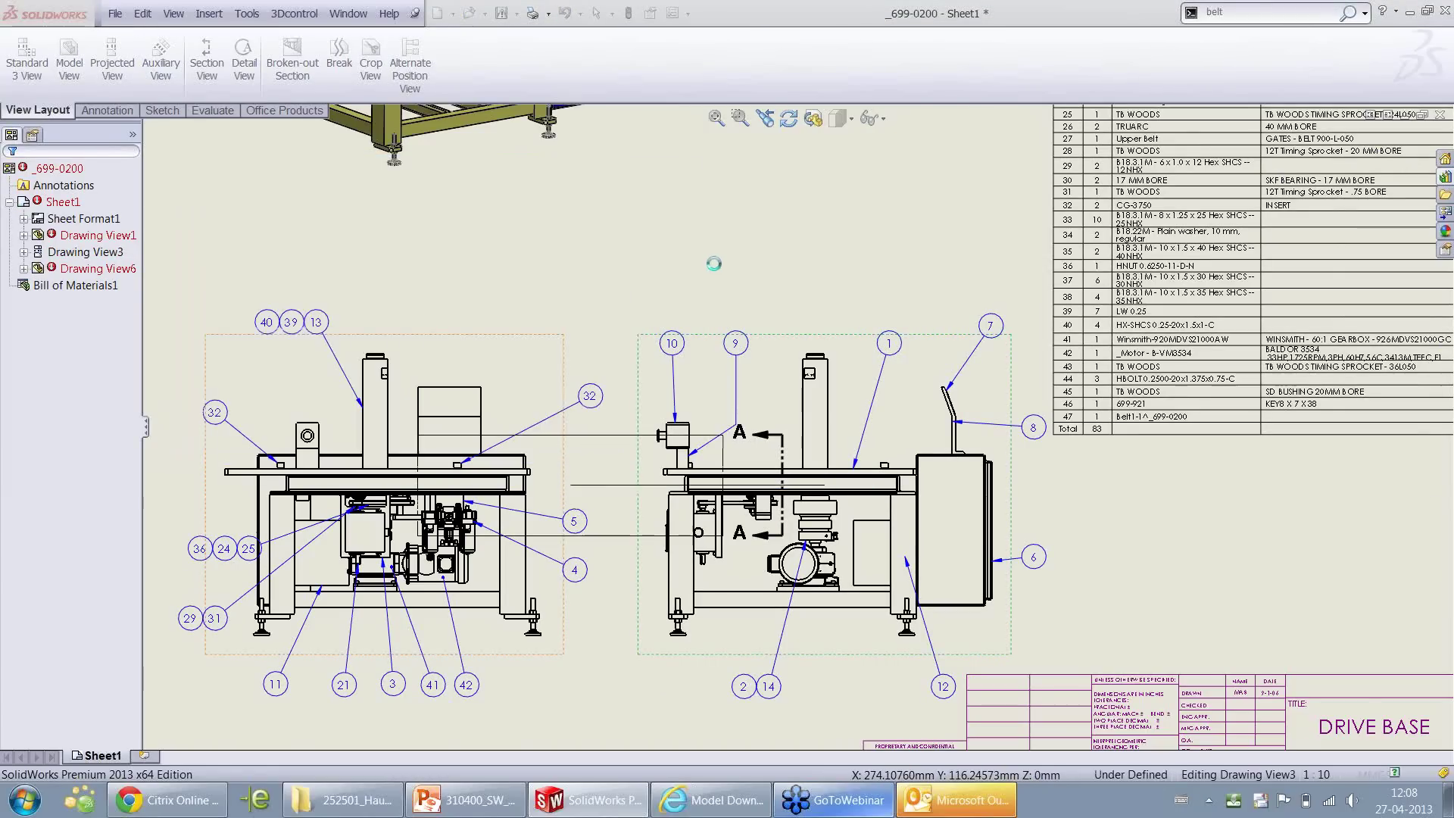
{"action": "left_click", "coordinate": [840, 181]}
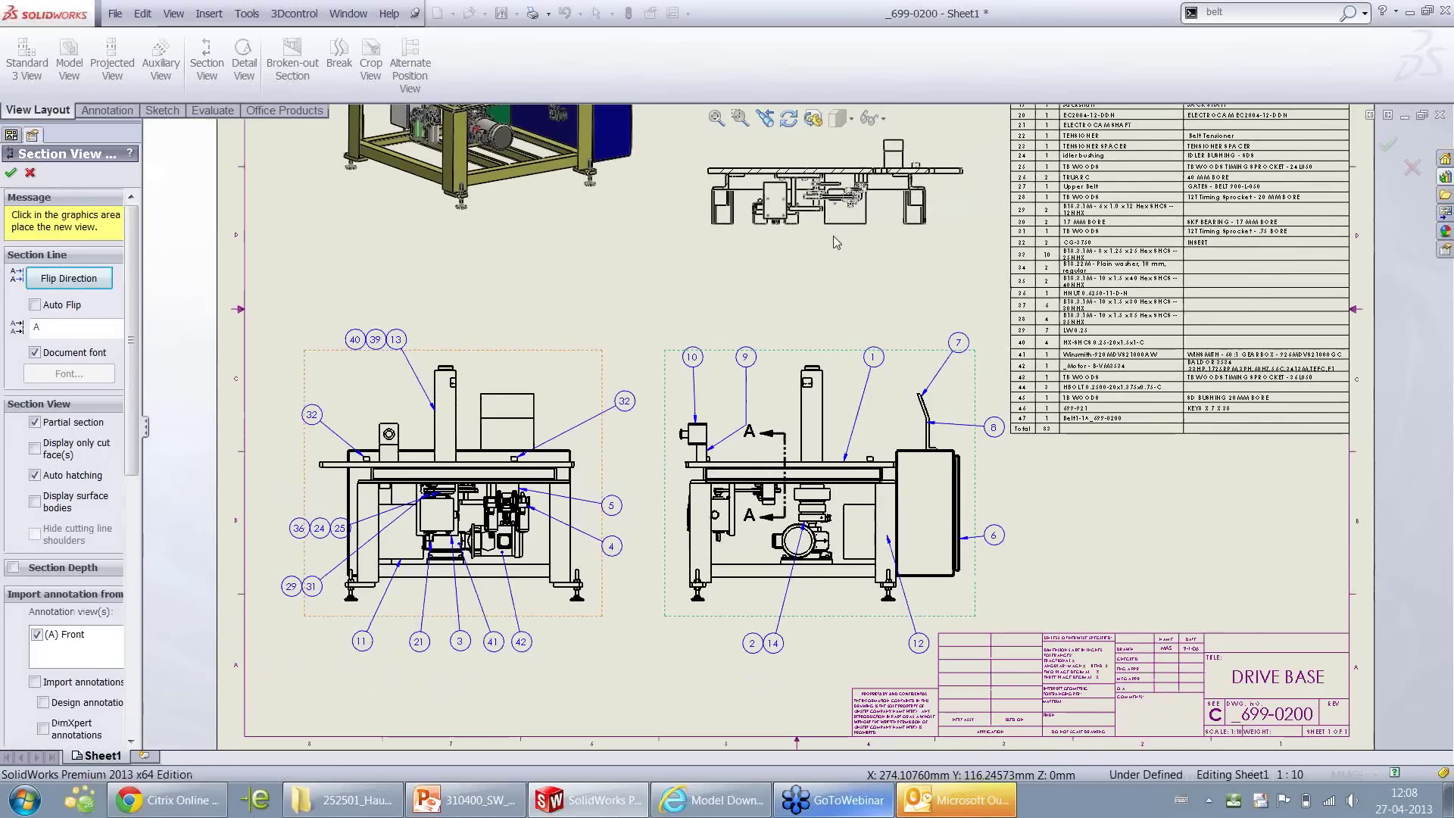
Enable section depth for Section A-A and extend it to about 220 mm across the belt drive
{"action": "left_click", "coordinate": [13, 455]}
{"action": "scroll", "coordinate": [746, 475], "scroll_direction": "up", "scroll_amount": 5}
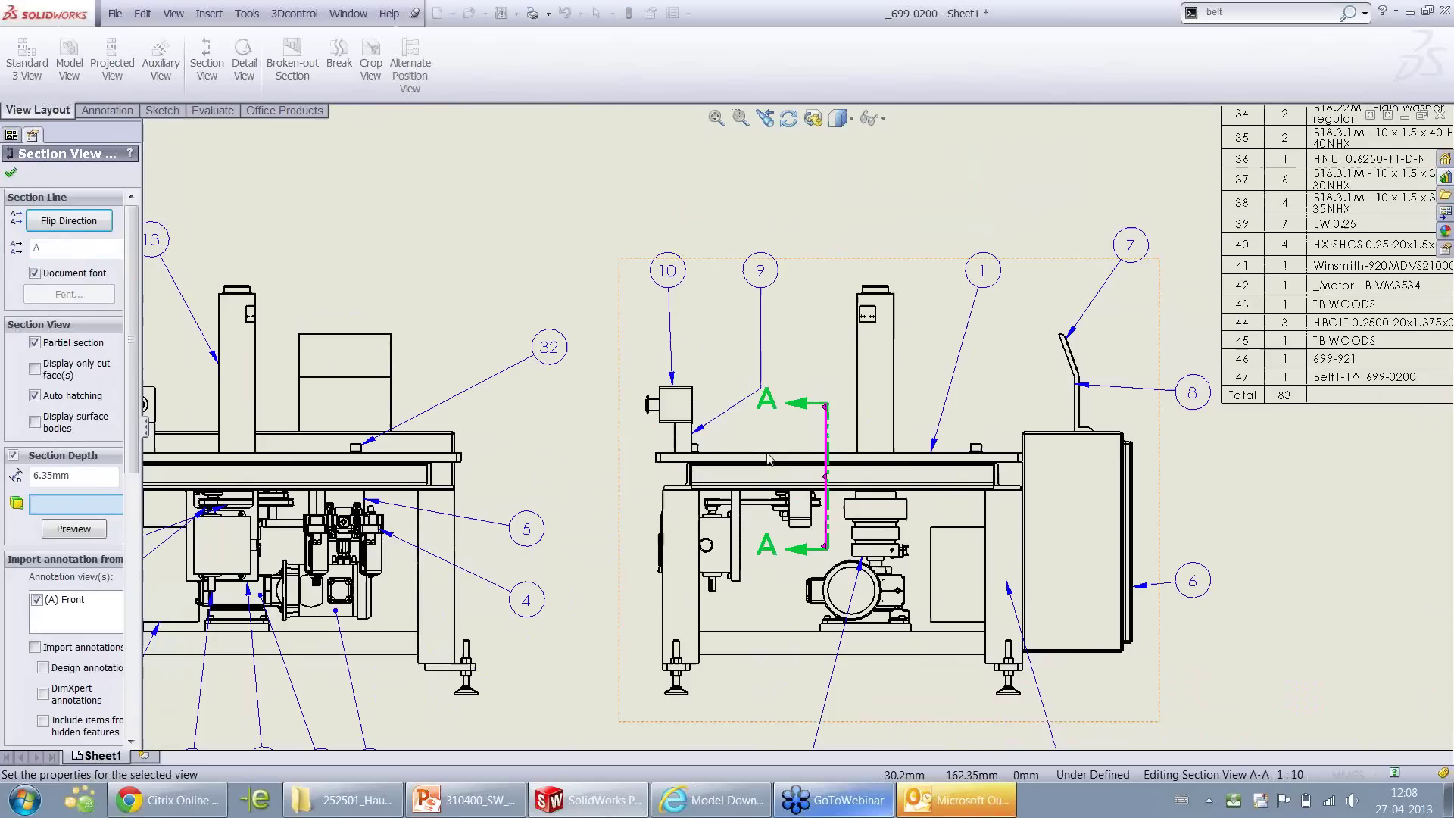
{"action": "left_click_drag", "start_coordinate": [746, 447], "coordinate": [471, 336]}
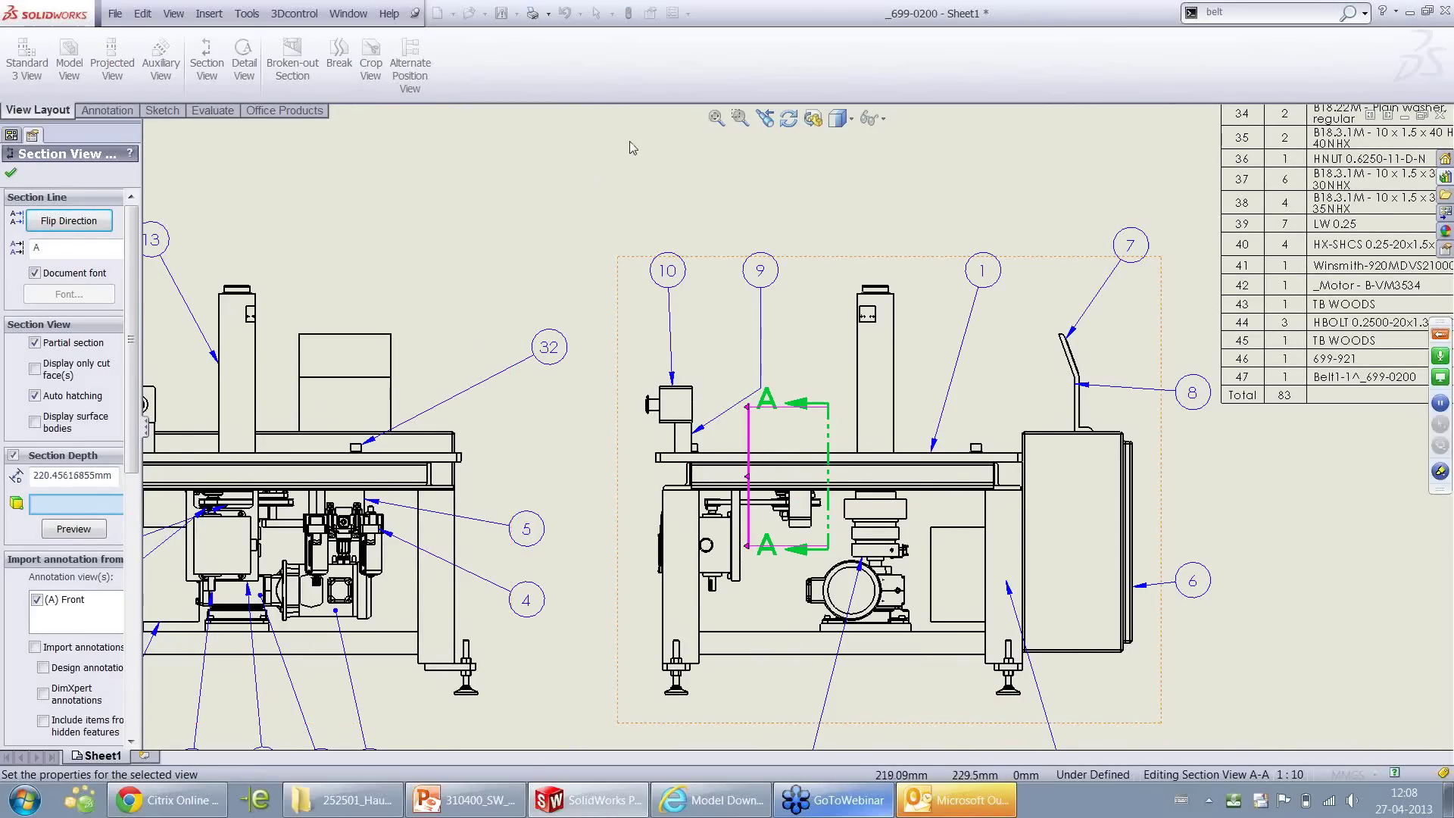
{"action": "scroll", "coordinate": [794, 421], "scroll_direction": "down", "scroll_amount": 3}
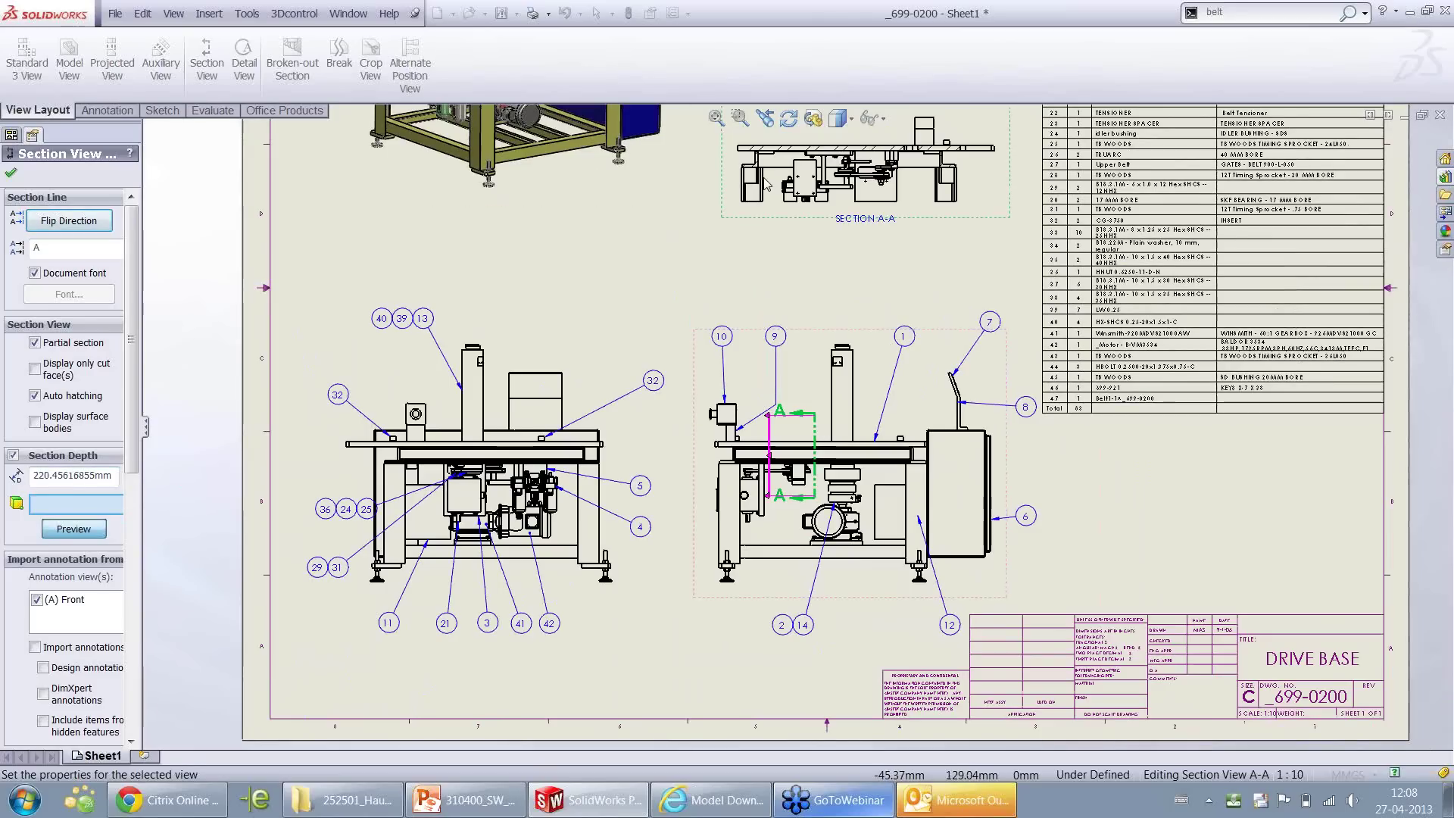
{"action": "left_click", "coordinate": [10, 172]}
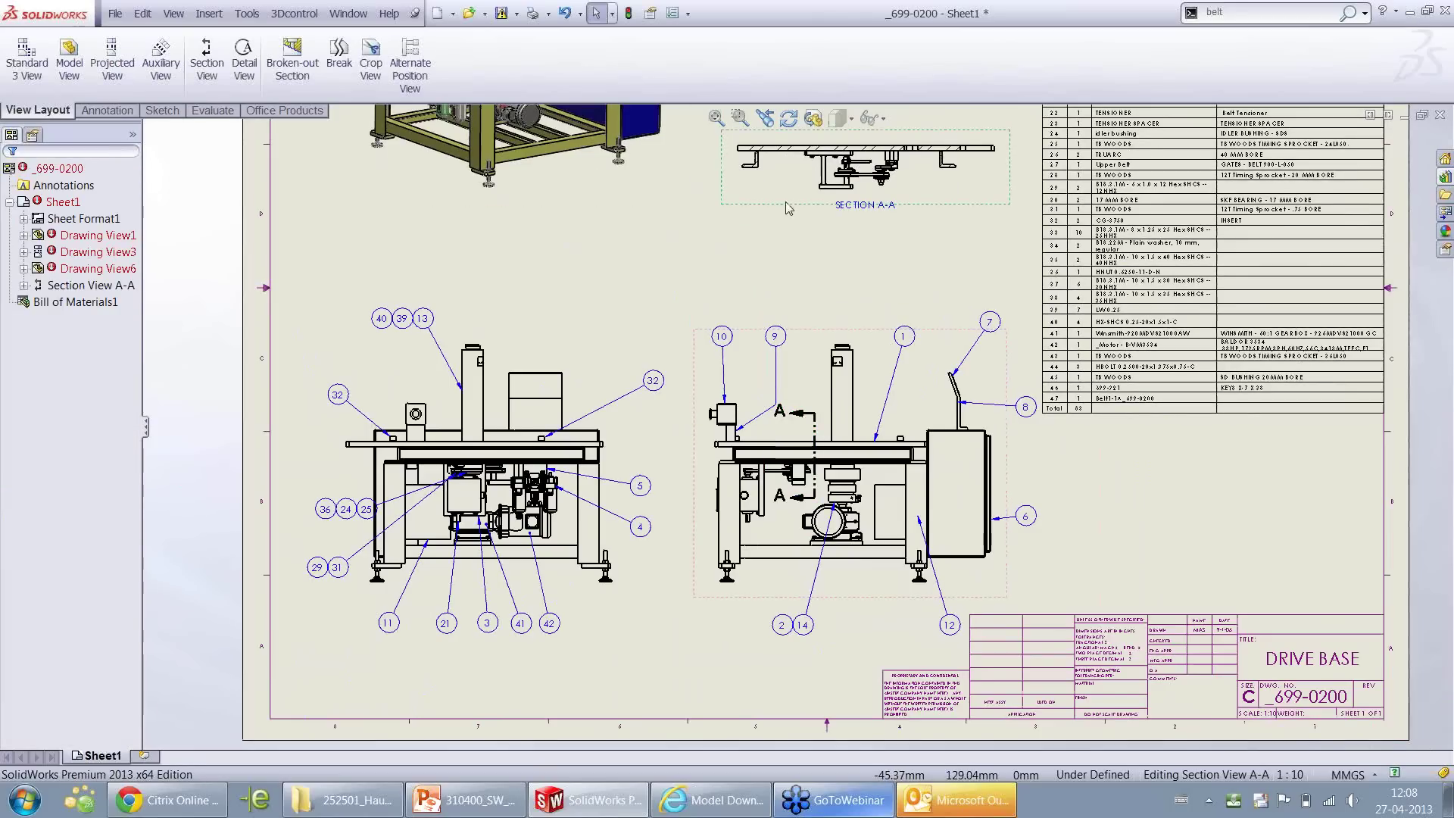
Sketch a circle of about 434 mm radius around the belt drive in Section A-A
{"action": "scroll", "coordinate": [889, 154], "scroll_direction": "up", "scroll_amount": 2}
{"action": "scroll", "coordinate": [916, 38], "scroll_direction": "up", "scroll_amount": 1}
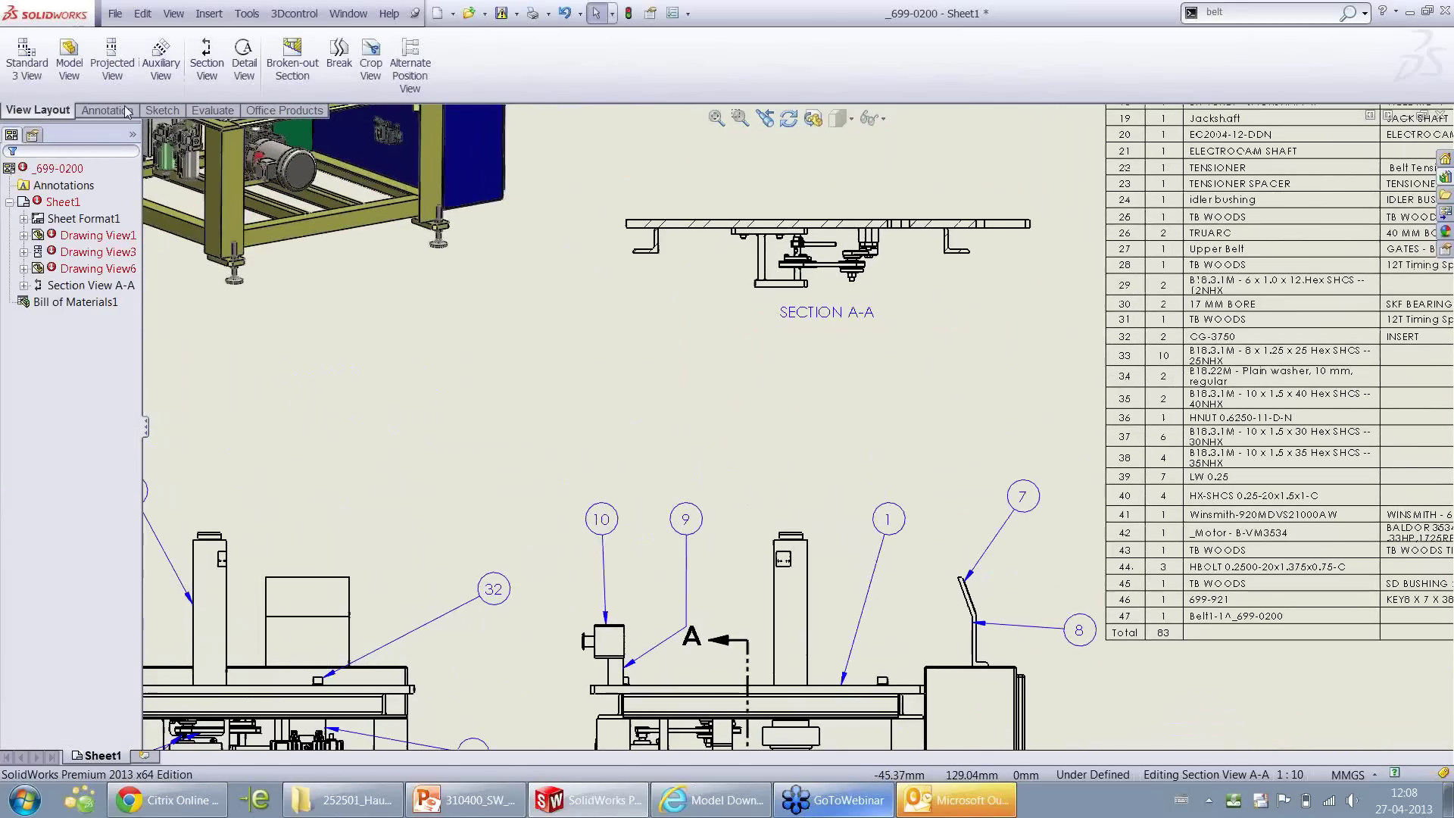
{"action": "left_click", "coordinate": [161, 111]}
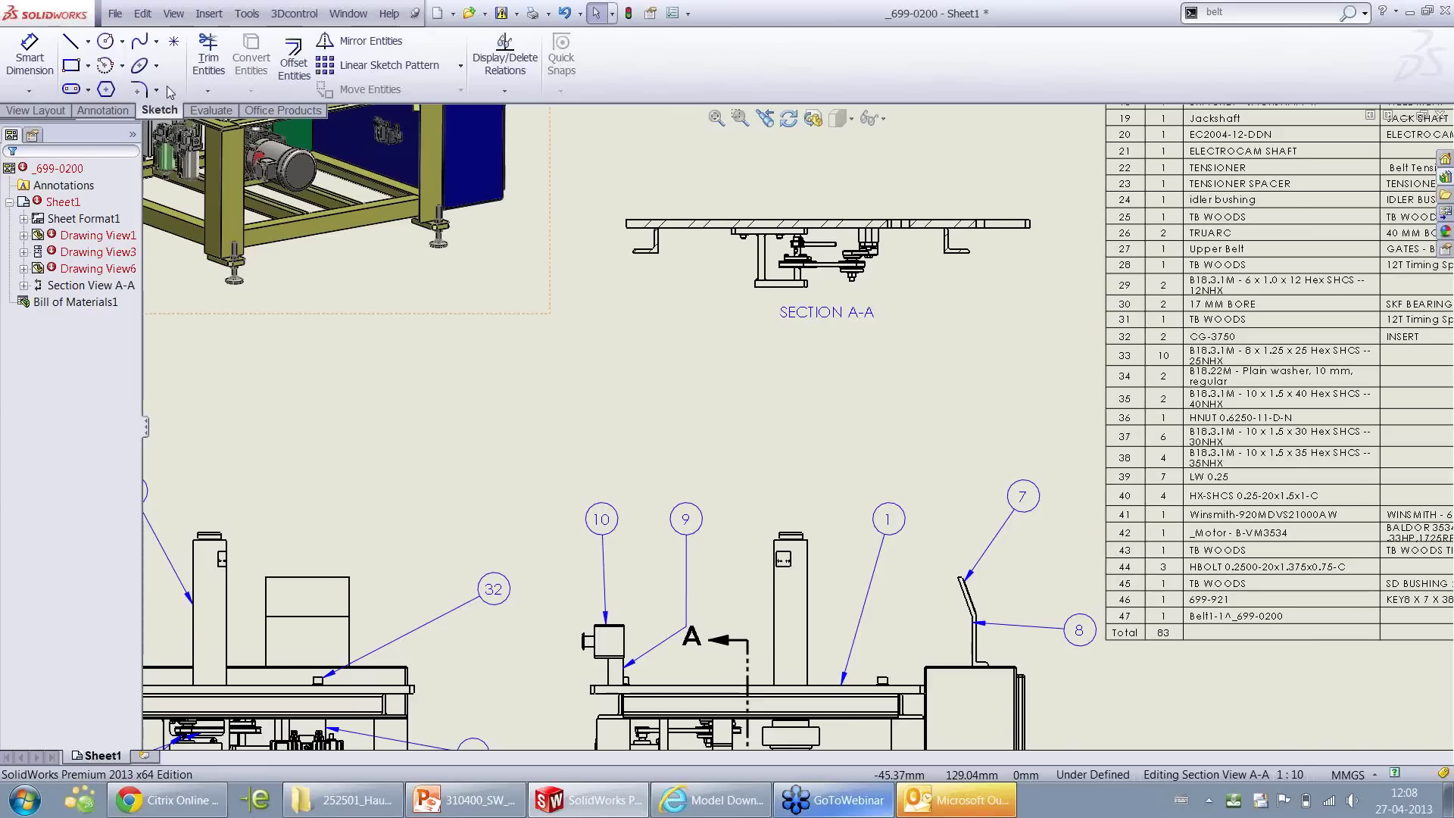
{"action": "left_click", "coordinate": [109, 46]}
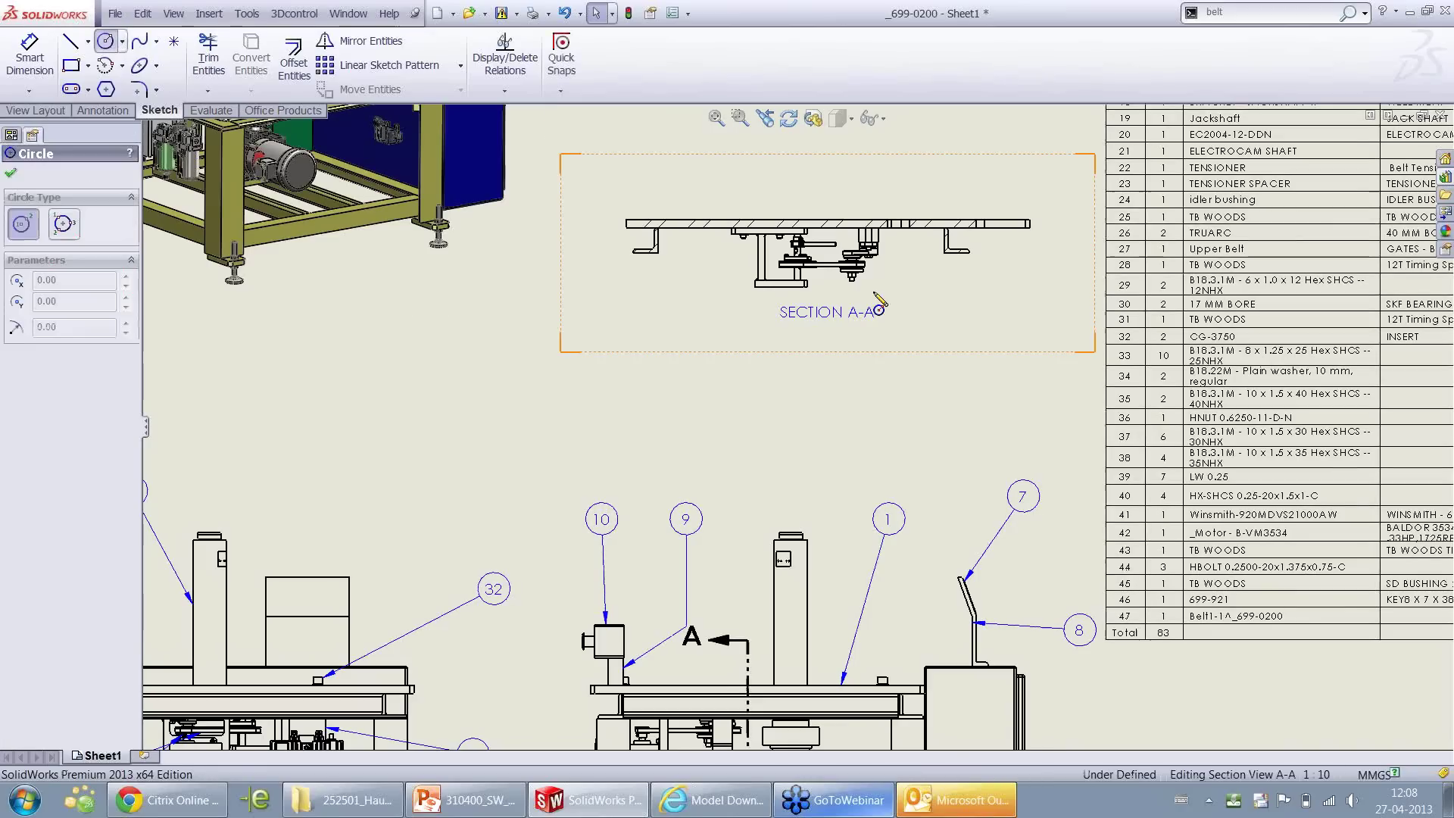
{"action": "left_click", "coordinate": [832, 255]}
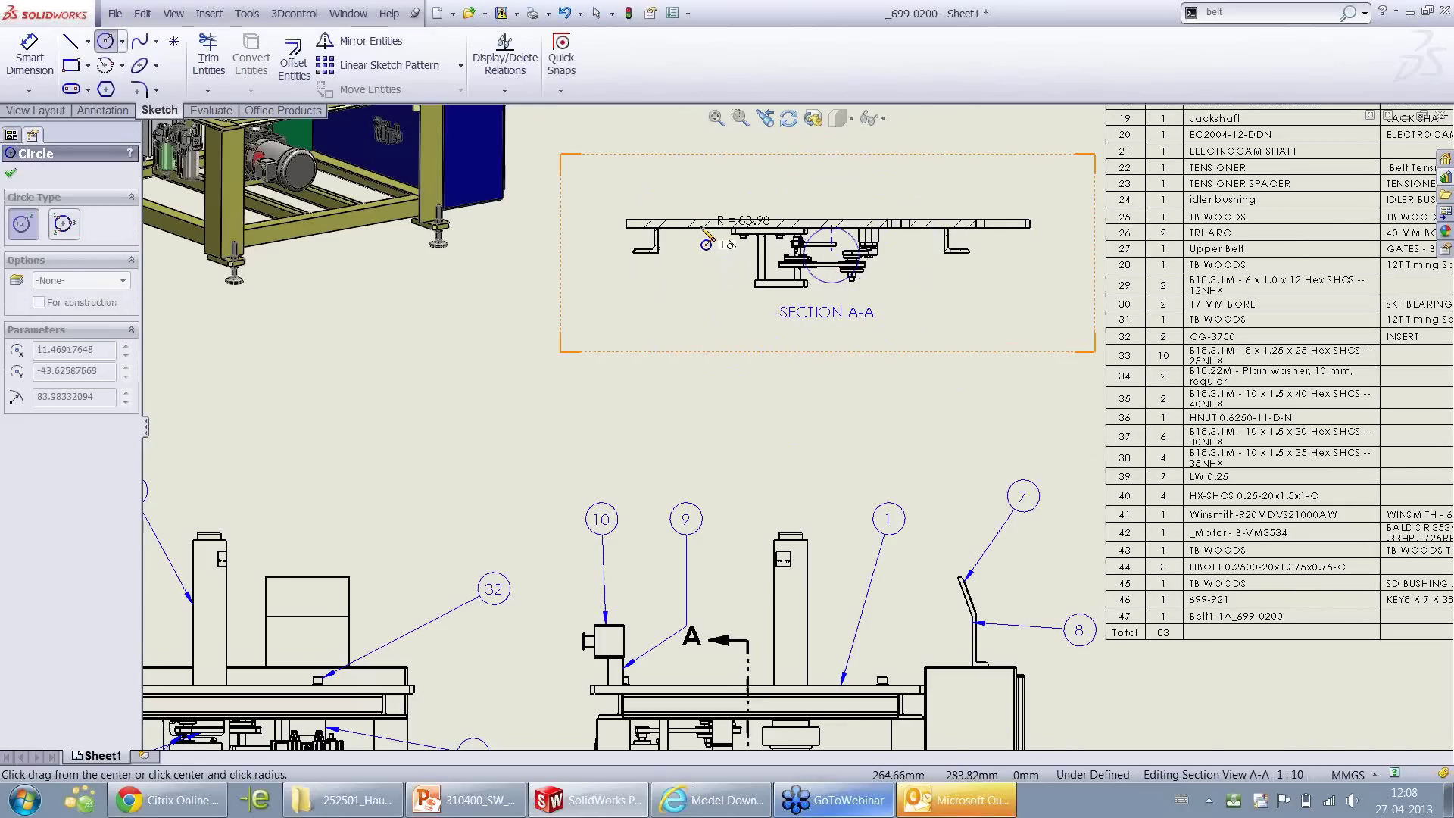
{"action": "left_click", "coordinate": [970, 224]}
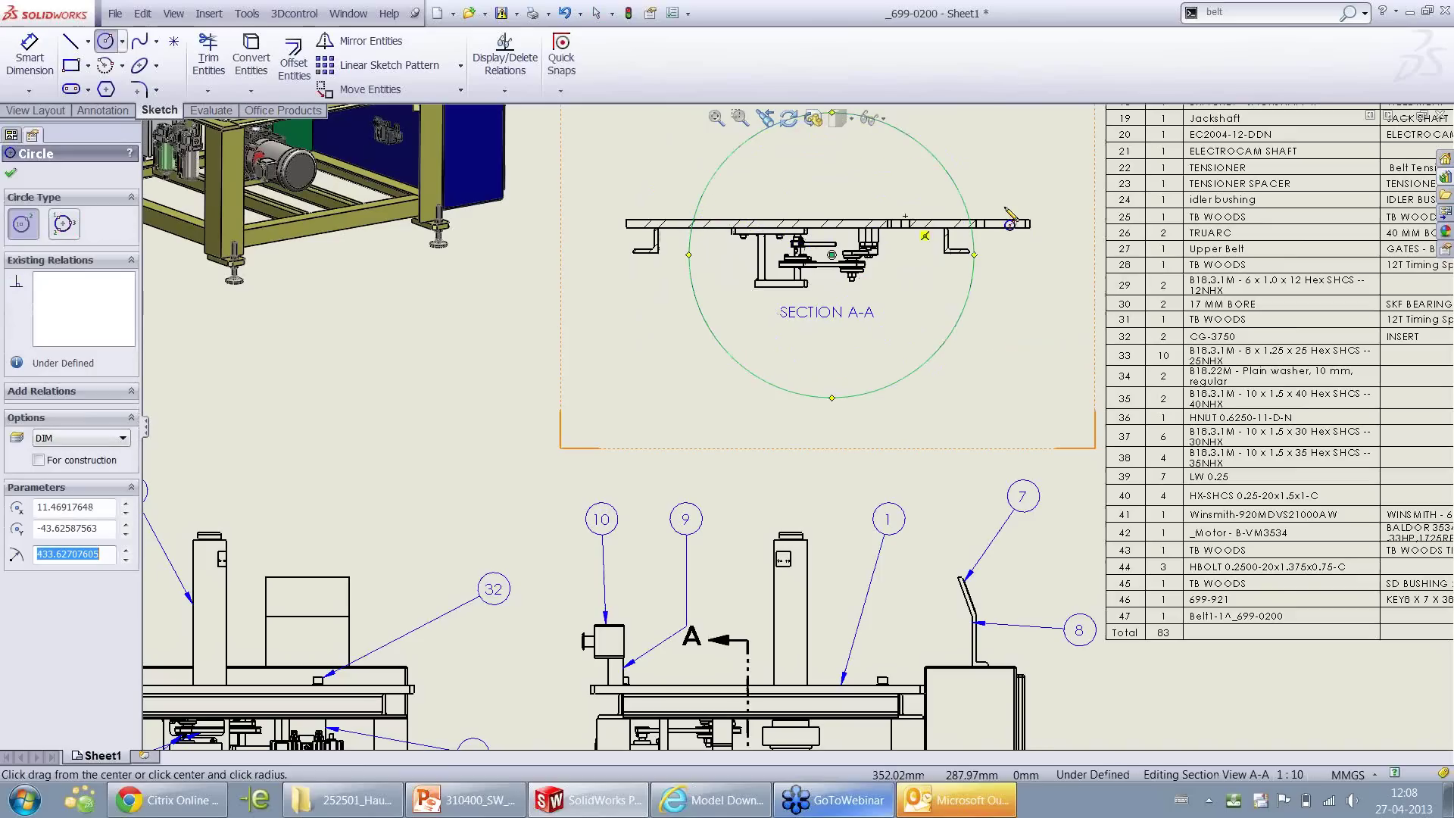
{"action": "left_click", "coordinate": [11, 174]}
Crop Section A-A to the sketched circle
{"action": "left_click", "coordinate": [103, 110]}
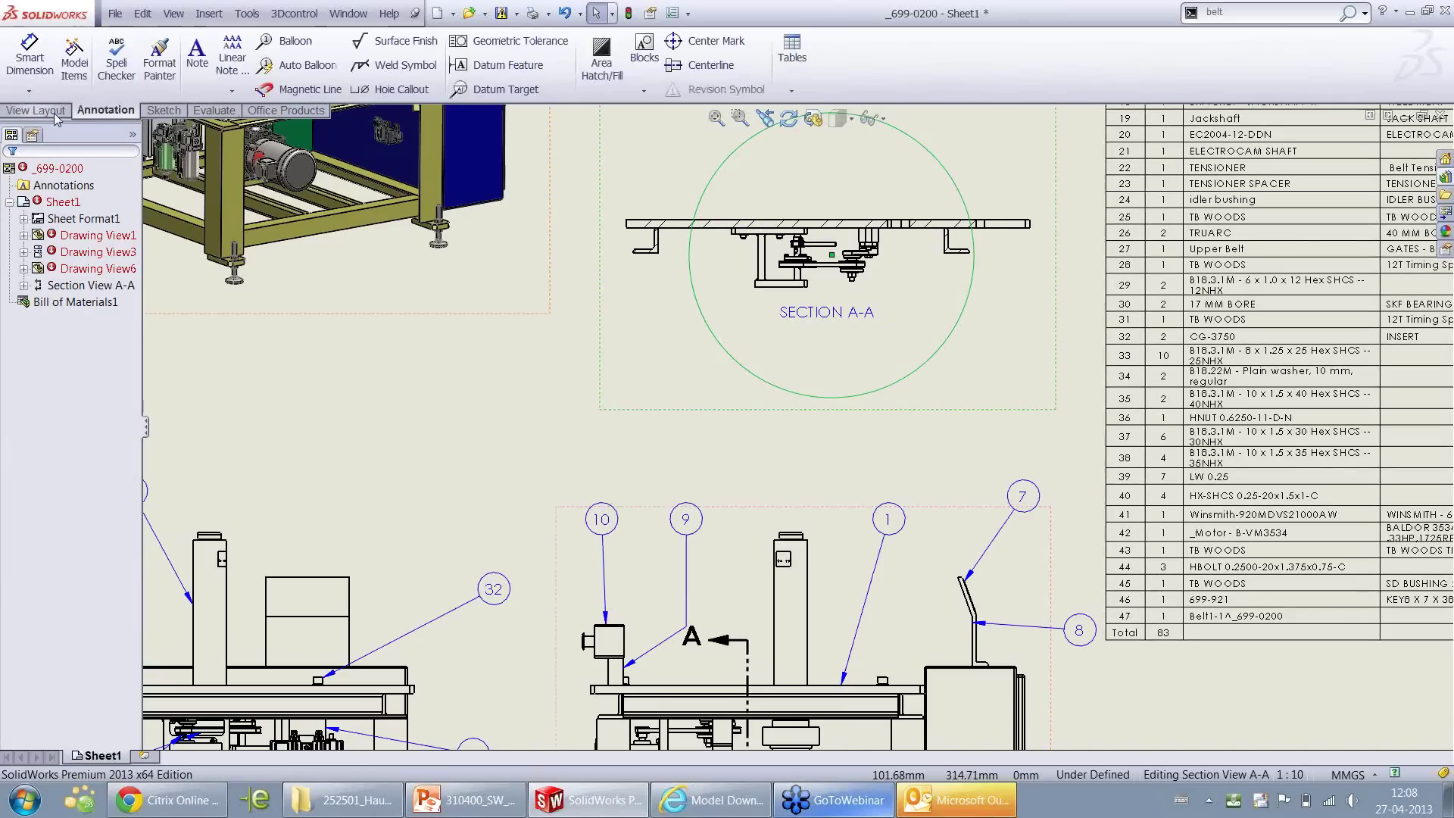
{"action": "left_click", "coordinate": [59, 112]}
{"action": "left_click", "coordinate": [370, 68]}
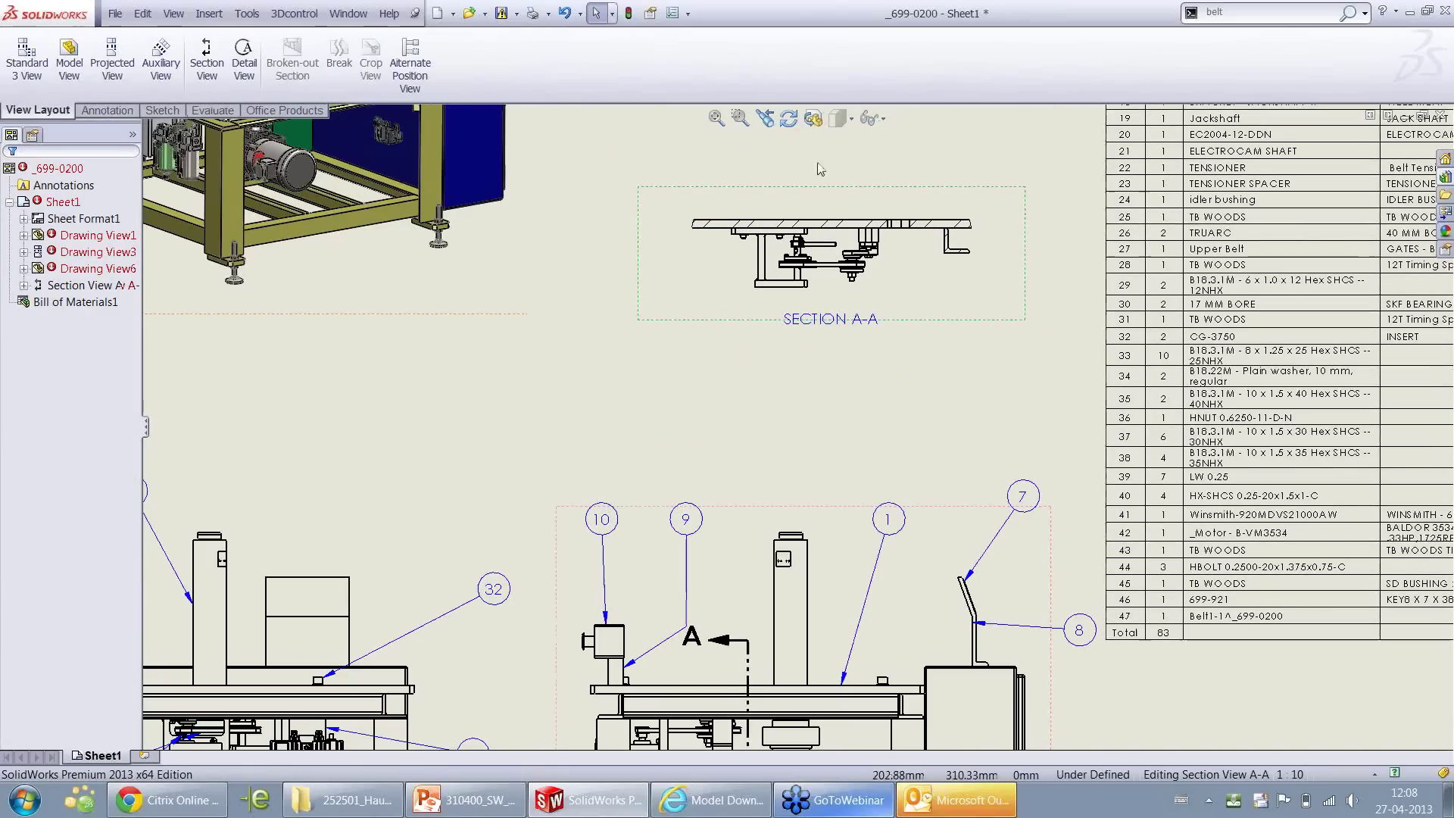
Set the custom scale of Section A-A to 1:5
{"action": "left_click", "coordinate": [95, 284]}
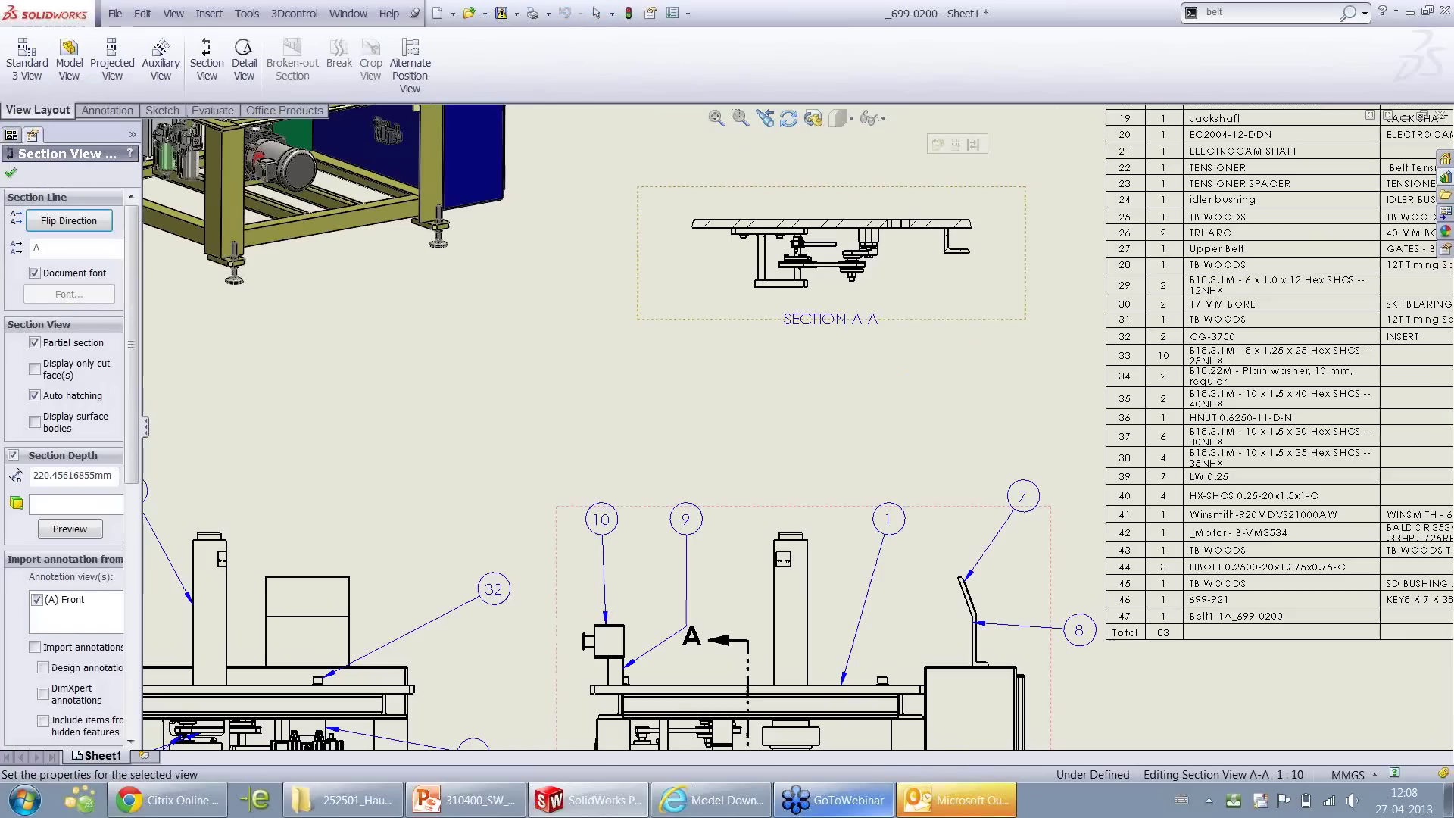
{"action": "scroll", "coordinate": [126, 488], "scroll_direction": "down", "scroll_amount": 3}
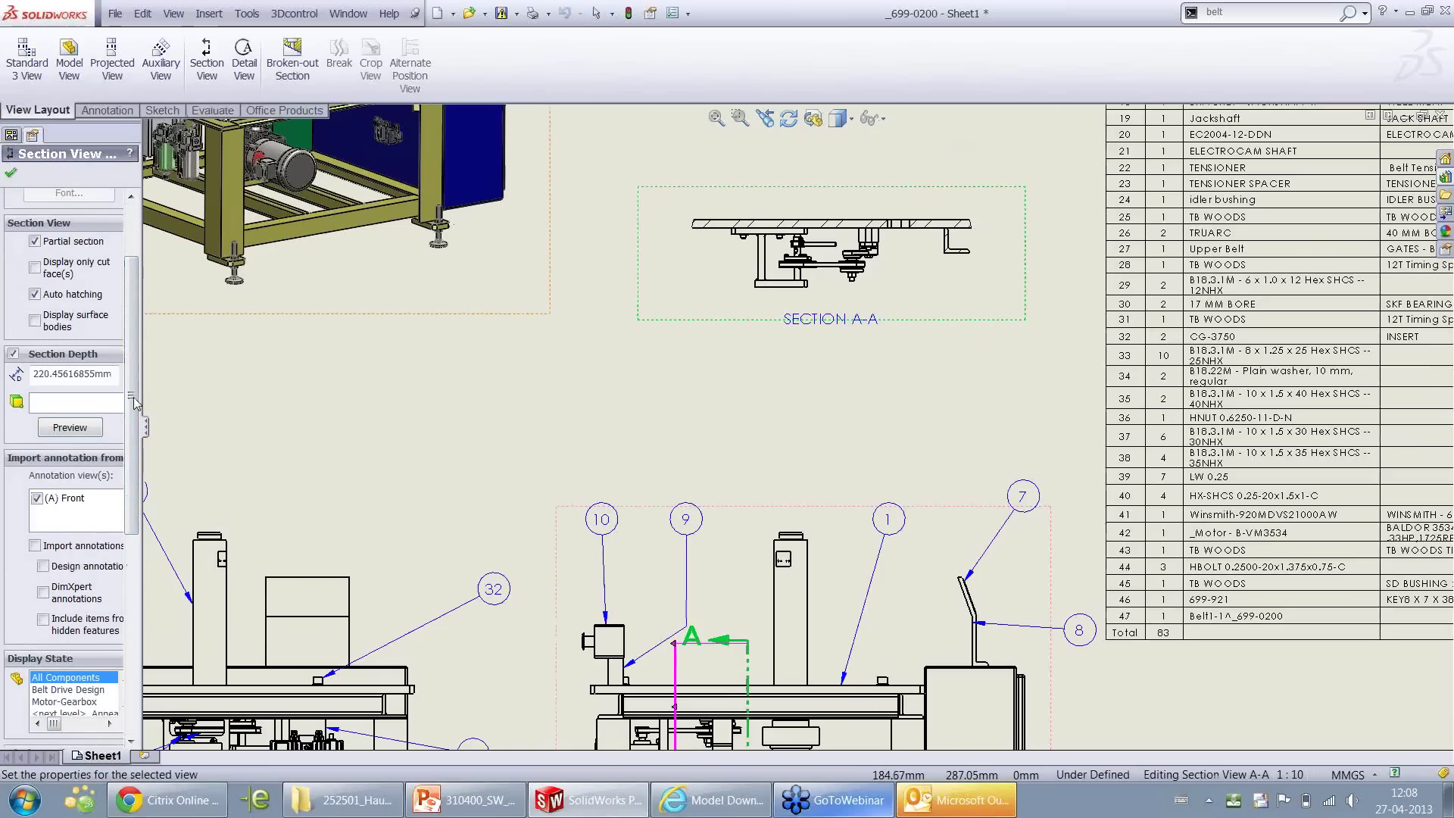
{"action": "scroll", "coordinate": [138, 398], "scroll_direction": "down", "scroll_amount": 6}
{"action": "left_click", "coordinate": [81, 681]}
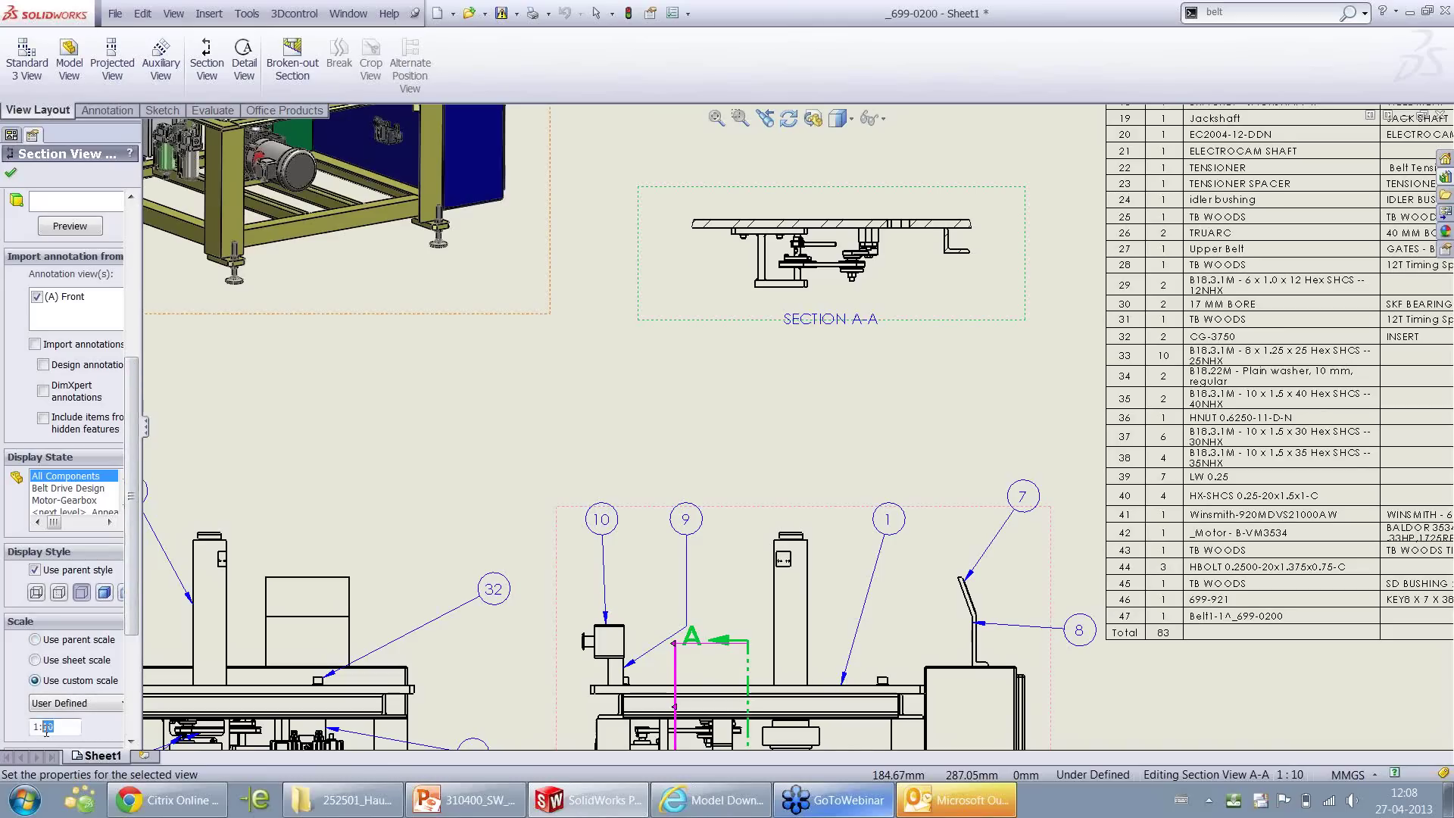
{"action": "left_click", "coordinate": [11, 172]}
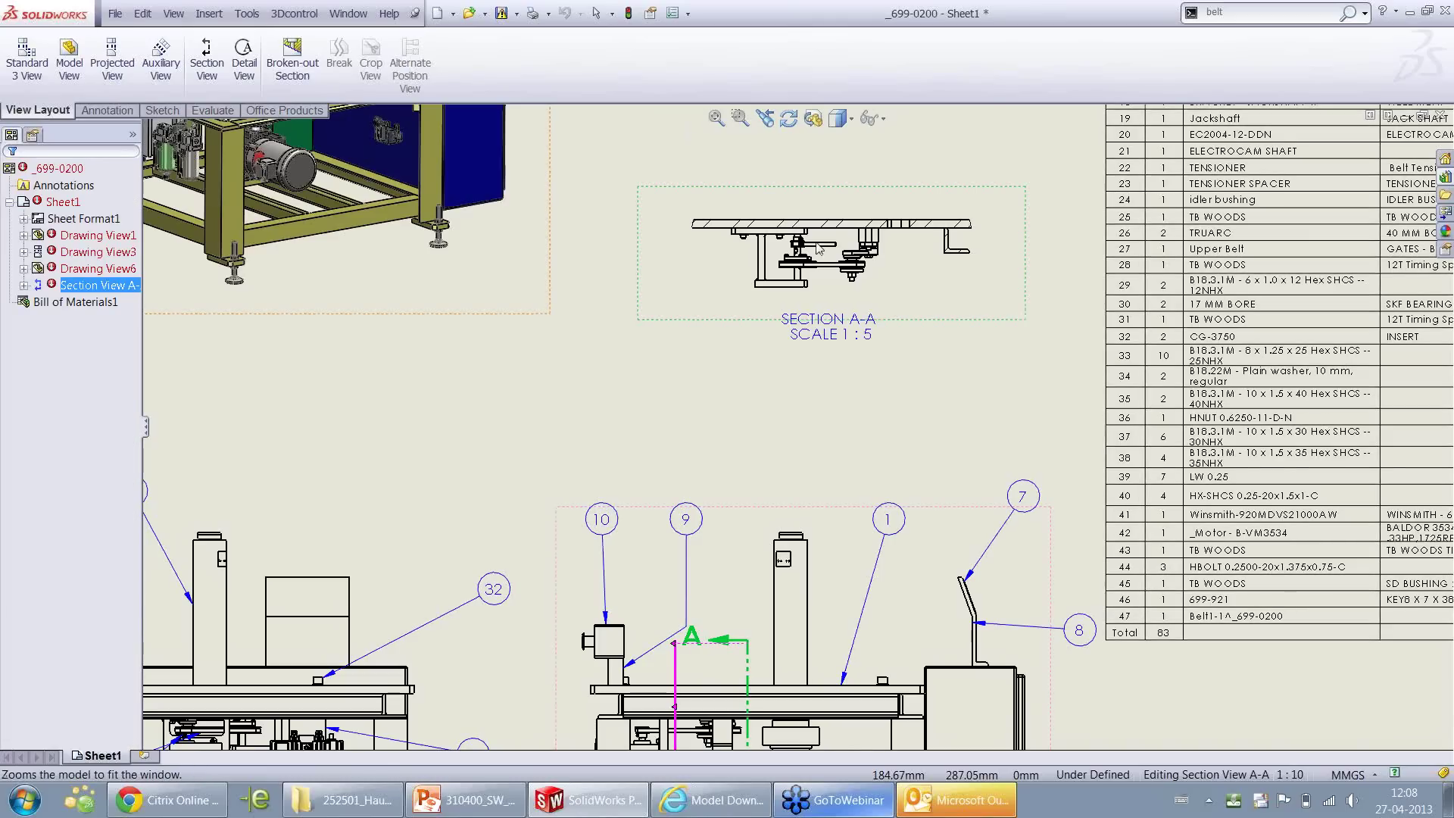
Move the shaded isometric view toward the sheet's upper-left corner and shift Section A-A clear of the bill of materials
{"action": "left_click", "coordinate": [715, 118]}
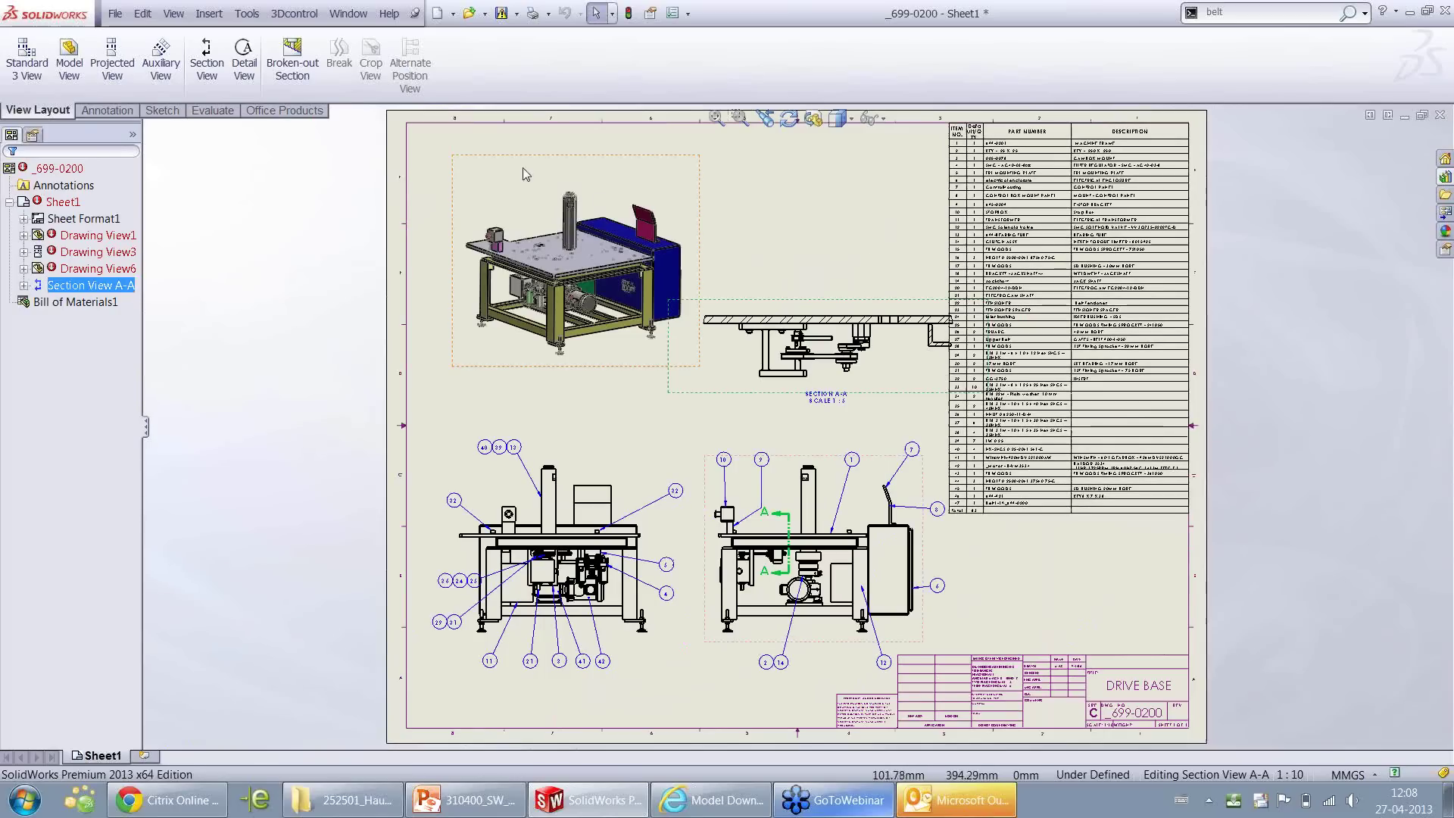
{"action": "left_click", "coordinate": [484, 156]}
{"action": "left_click_drag", "start_coordinate": [484, 156], "coordinate": [460, 148]}
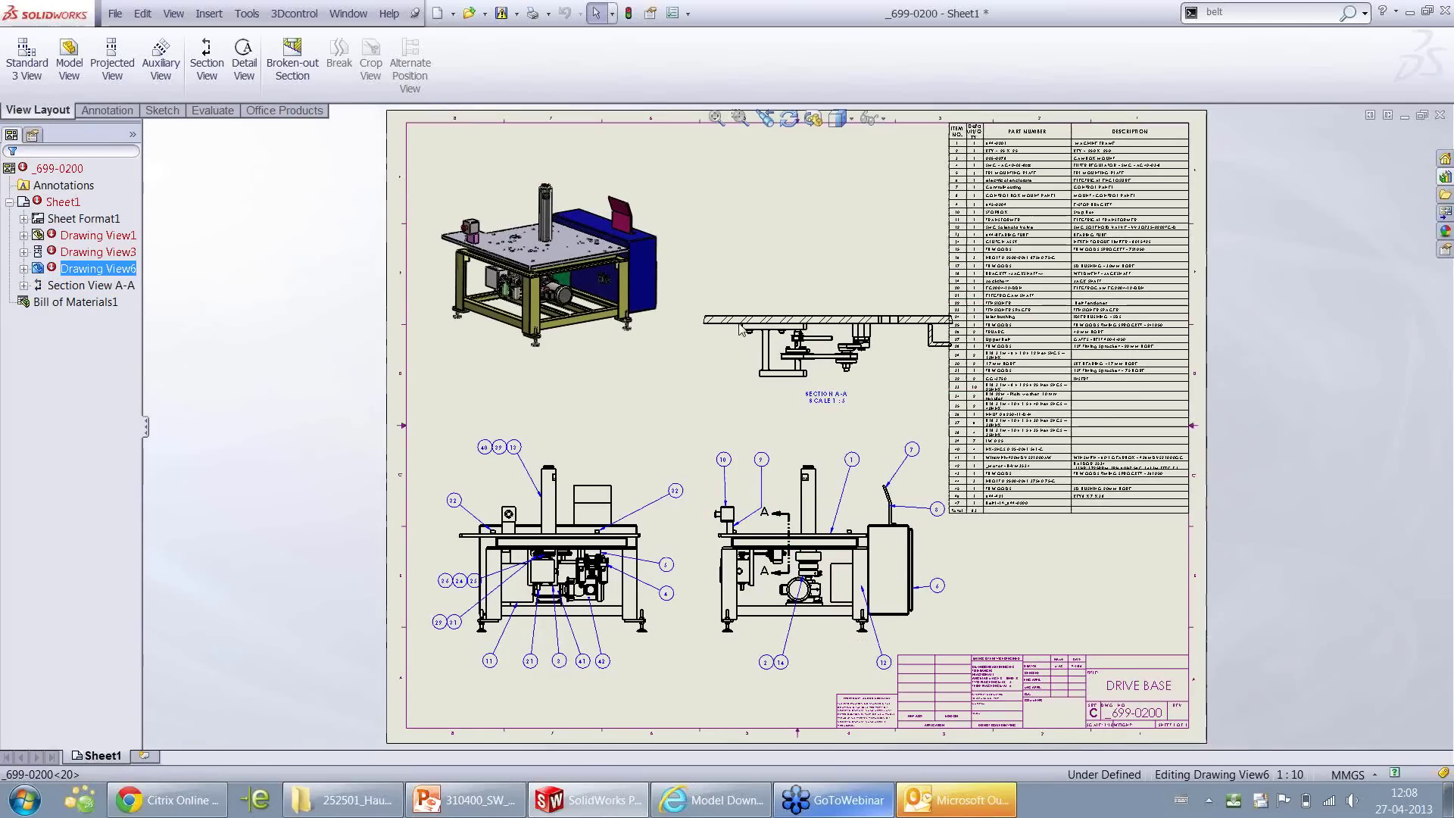
{"action": "left_click_drag", "start_coordinate": [848, 304], "coordinate": [819, 313]}
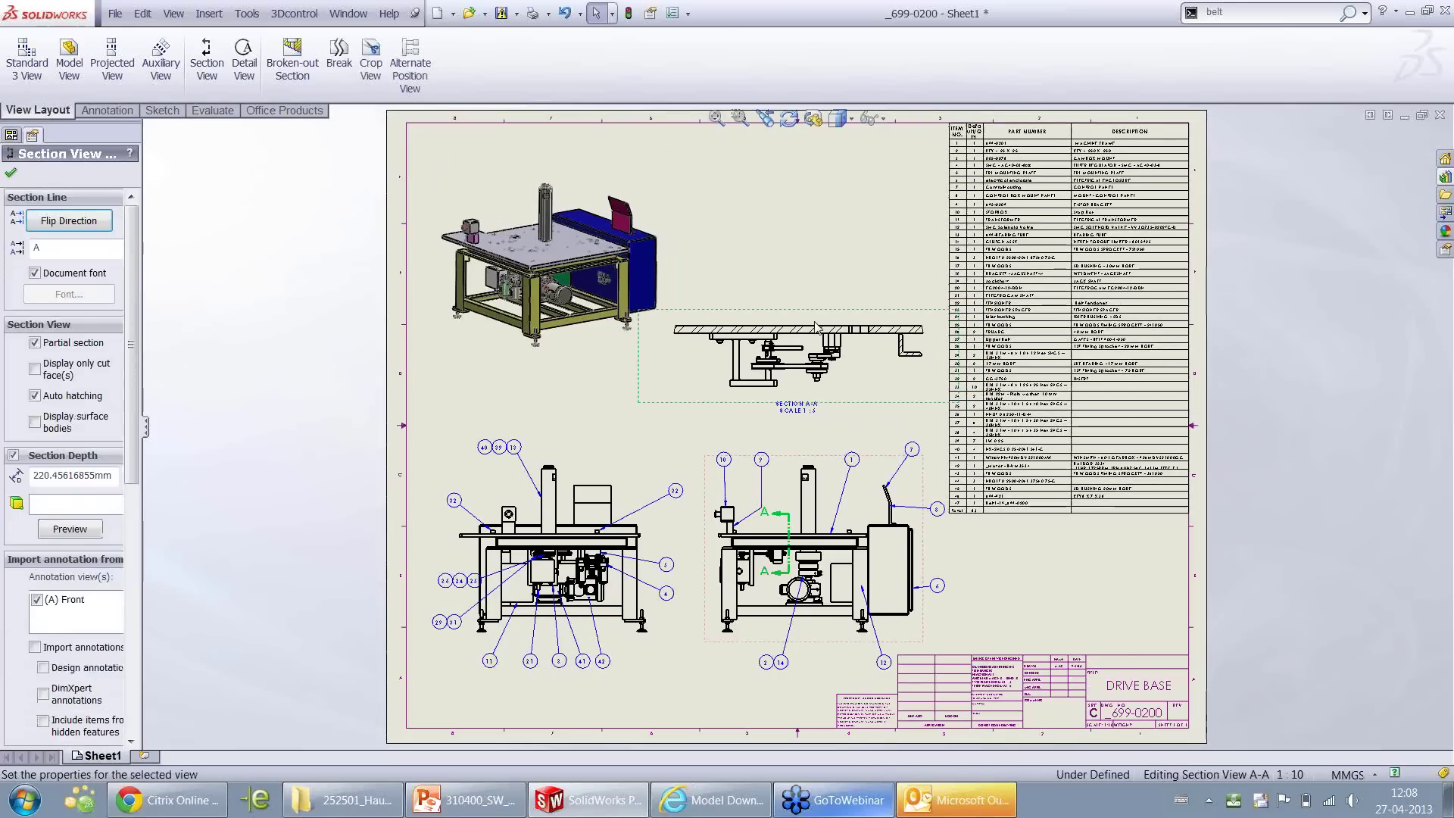
Auto-balloon Section A-A with circular item-number balloons on magnetic lines above and below the view
{"action": "scroll", "coordinate": [780, 312], "scroll_direction": "down", "scroll_amount": 3}
{"action": "right_click_drag", "start_coordinate": [816, 319], "coordinate": [830, 325]}
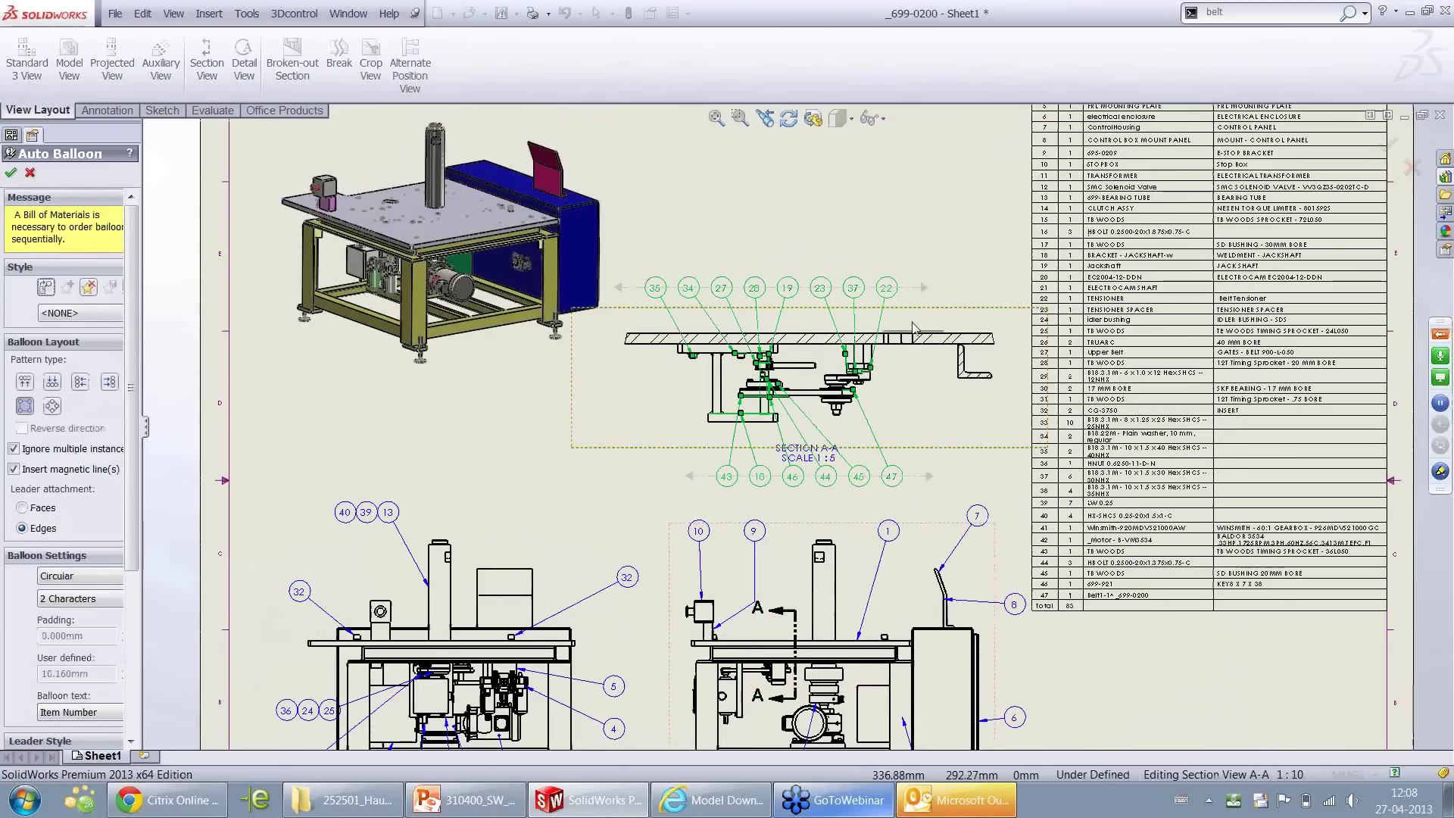
{"action": "key", "text": "Return"}
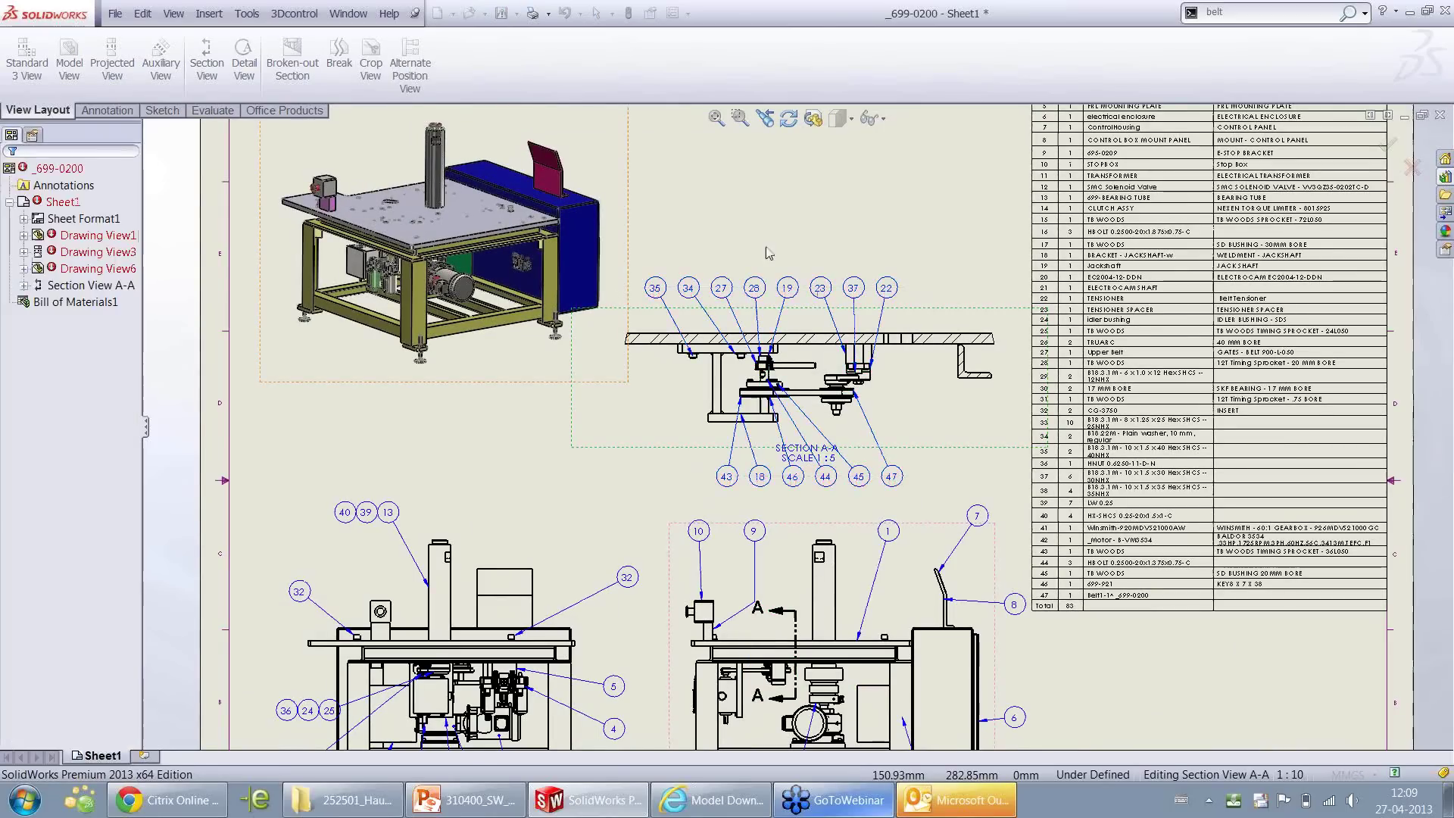
Move Section A-A up with its balloons and position its label below the lower balloon row
{"action": "left_click_drag", "start_coordinate": [815, 471], "coordinate": [819, 378]}
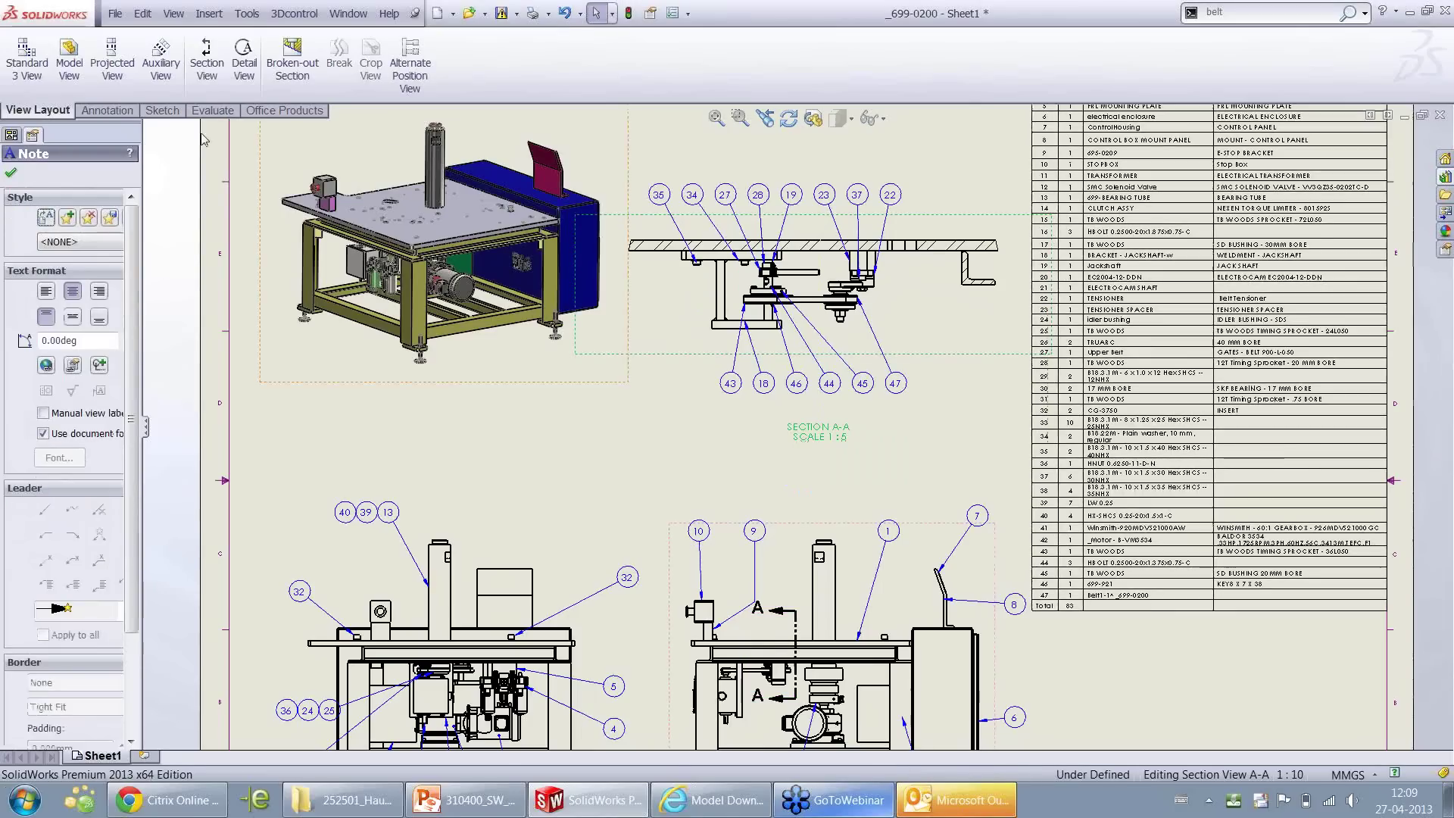
{"action": "left_click", "coordinate": [10, 173]}
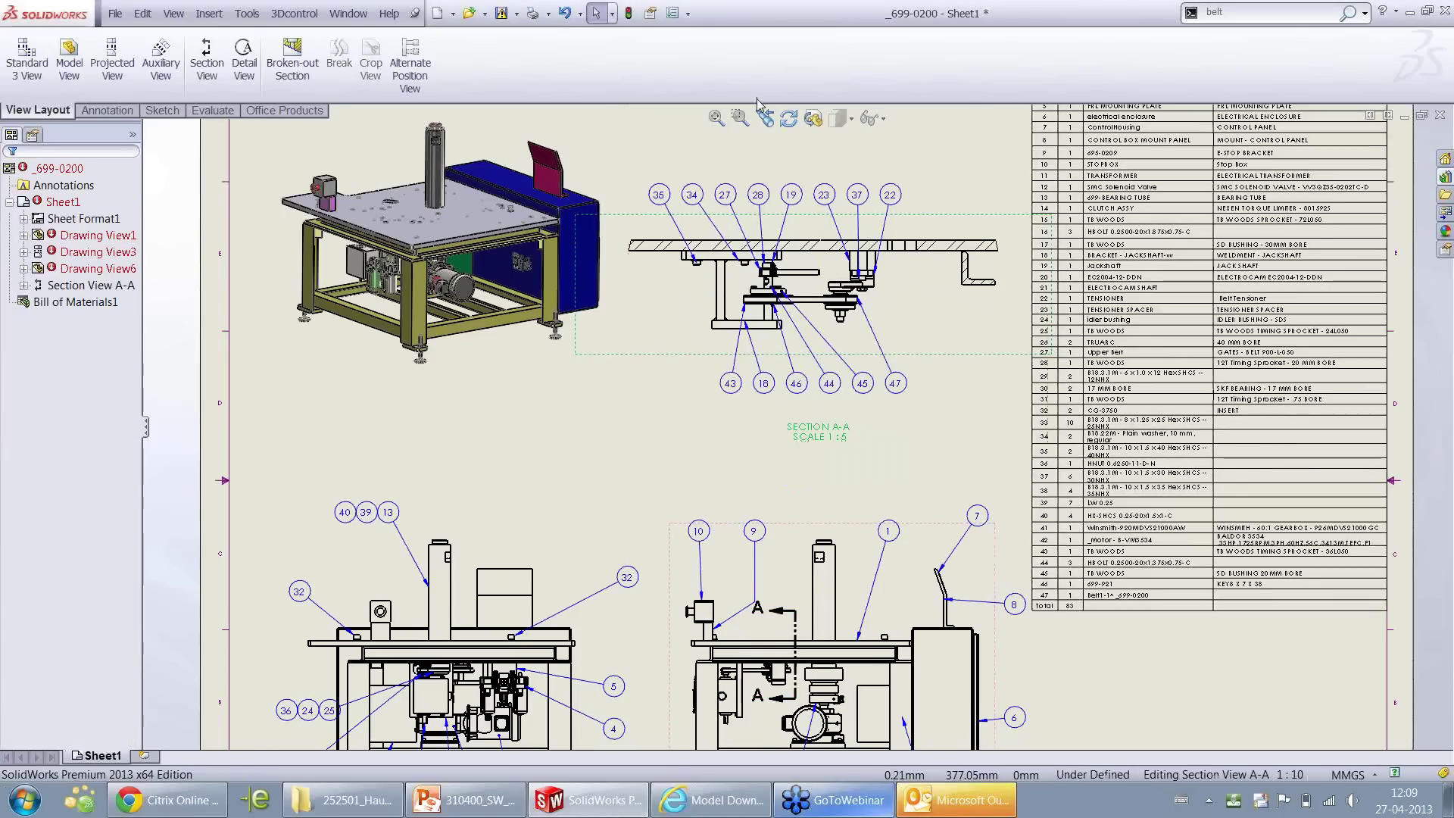
Publish the completed DRIVE BASE assembly drawing to eDrawings
{"action": "left_click", "coordinate": [716, 117]}
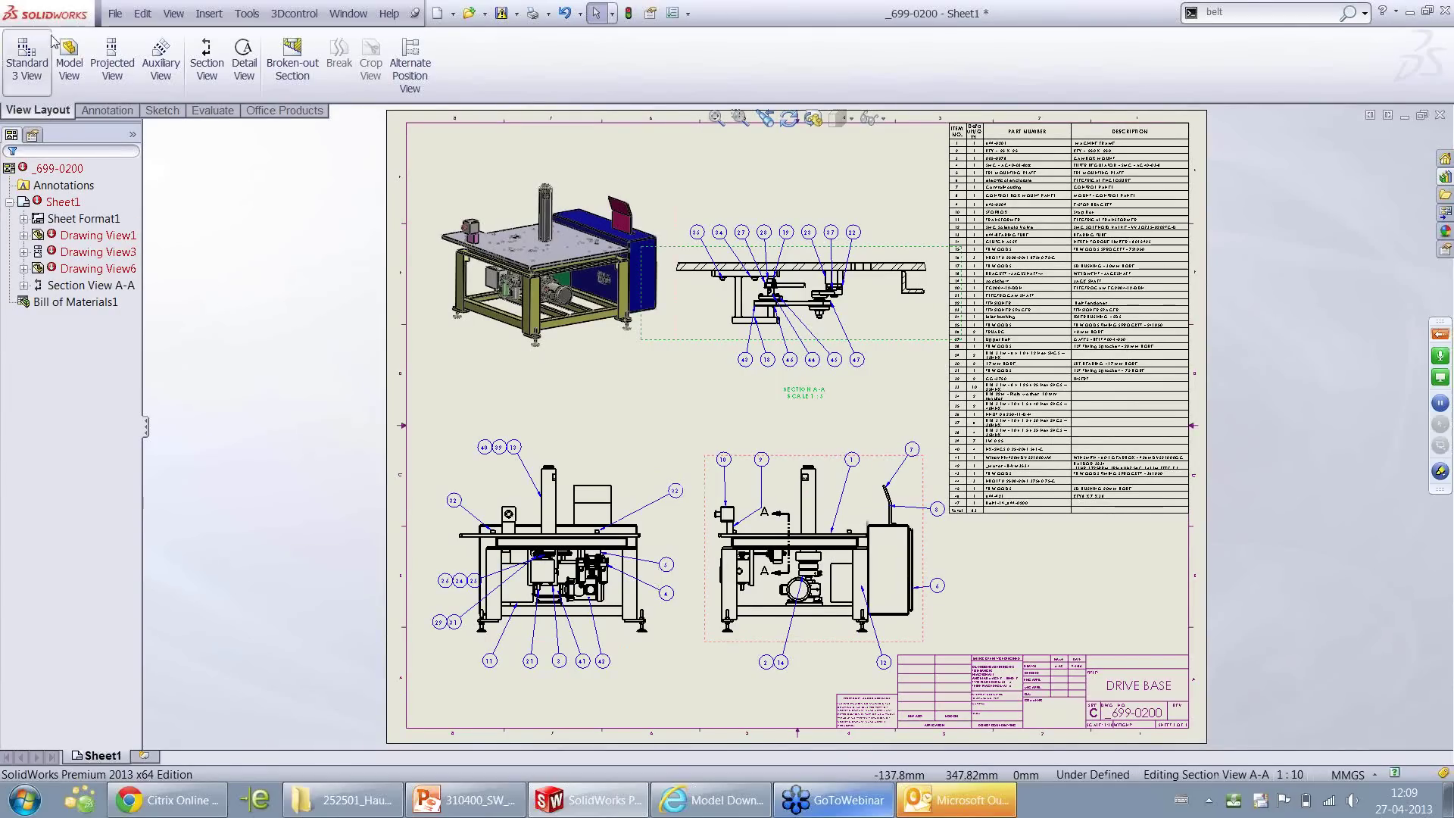
{"action": "left_click", "coordinate": [115, 13]}
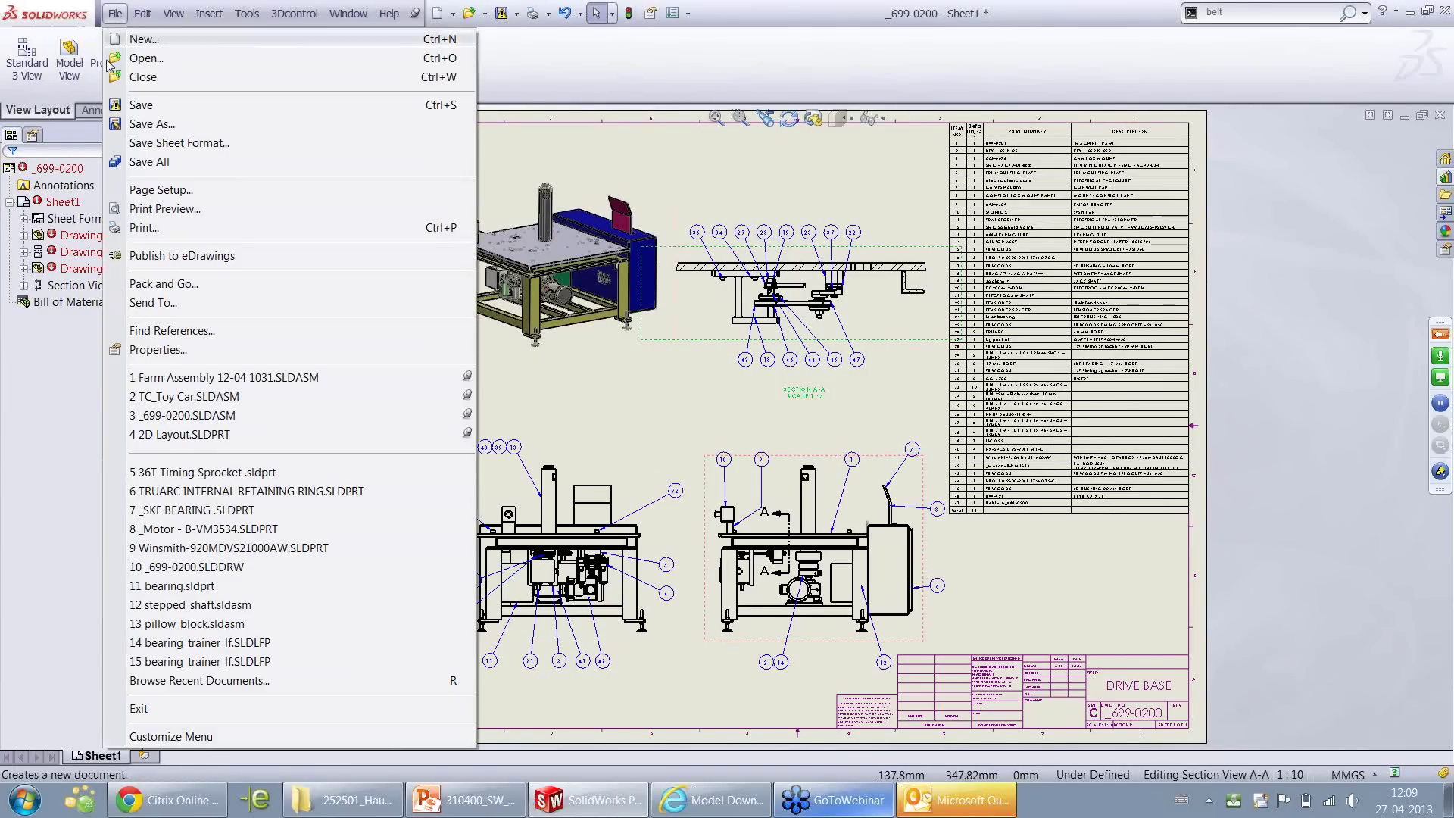
{"action": "left_click", "coordinate": [389, 333]}
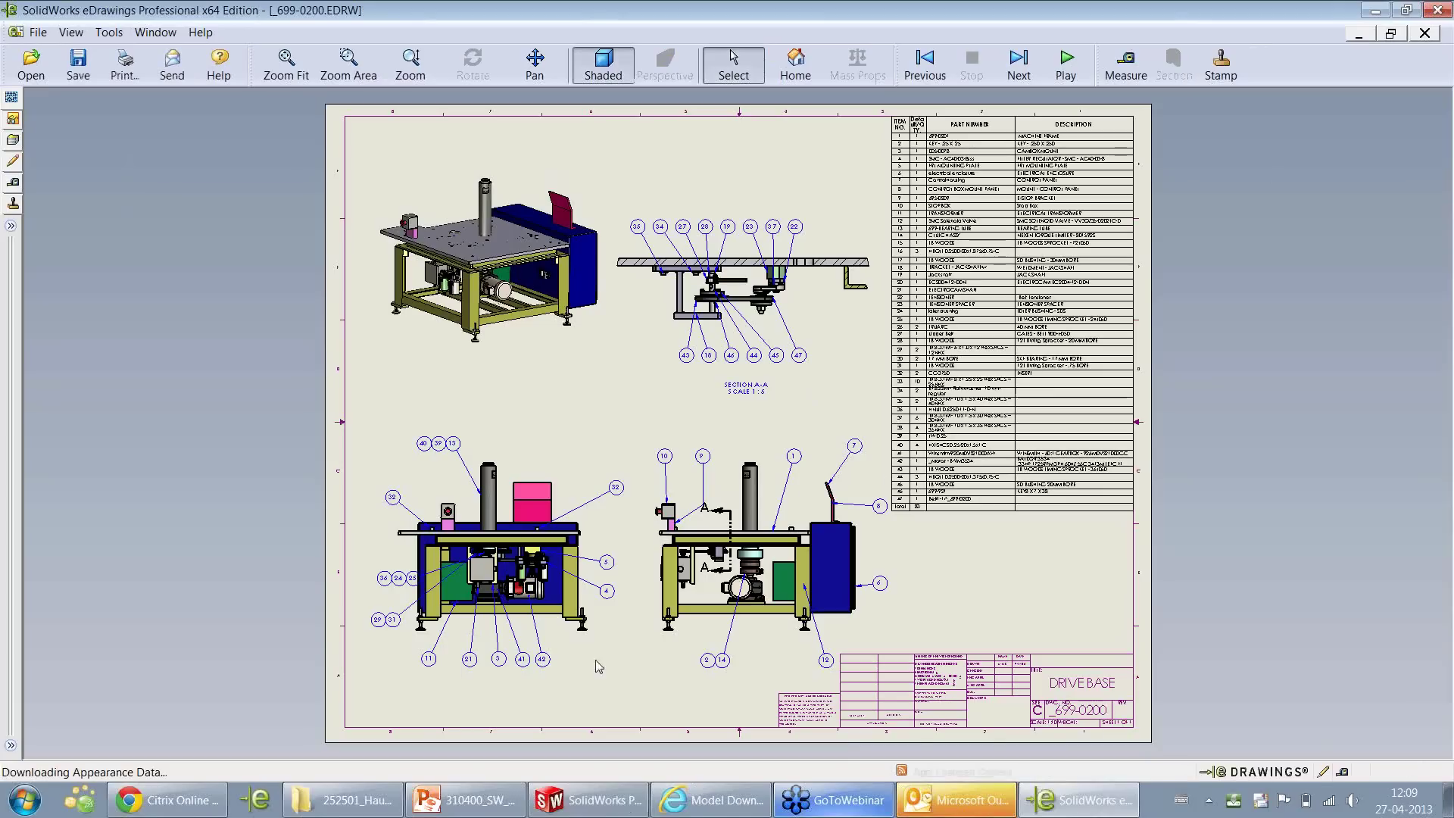
Play and stop the published drawing's view animation in eDrawings, and rotate the shaded machine to inspect its underside
{"action": "left_click", "coordinate": [1067, 62]}
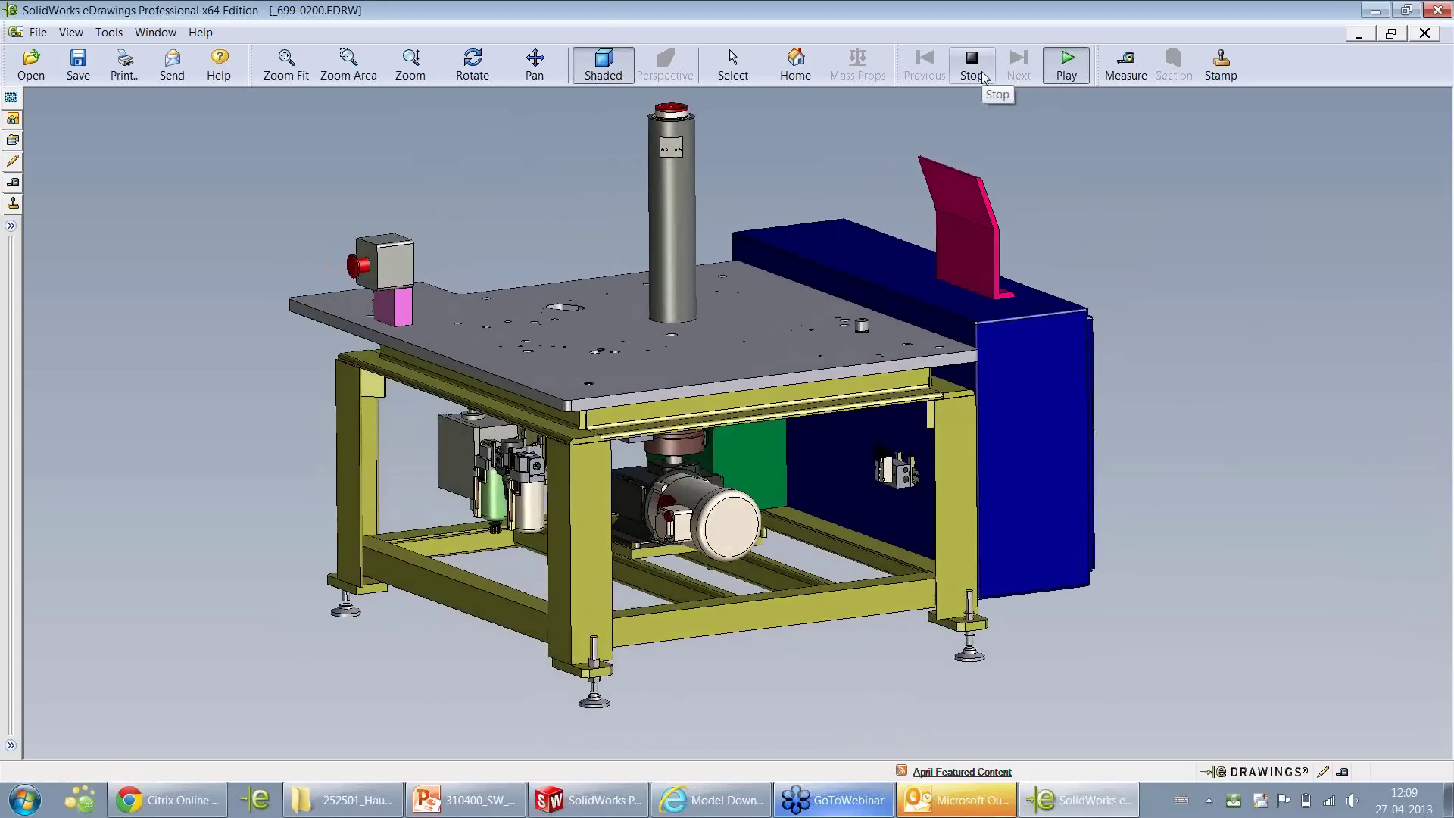
{"action": "left_click", "coordinate": [977, 76]}
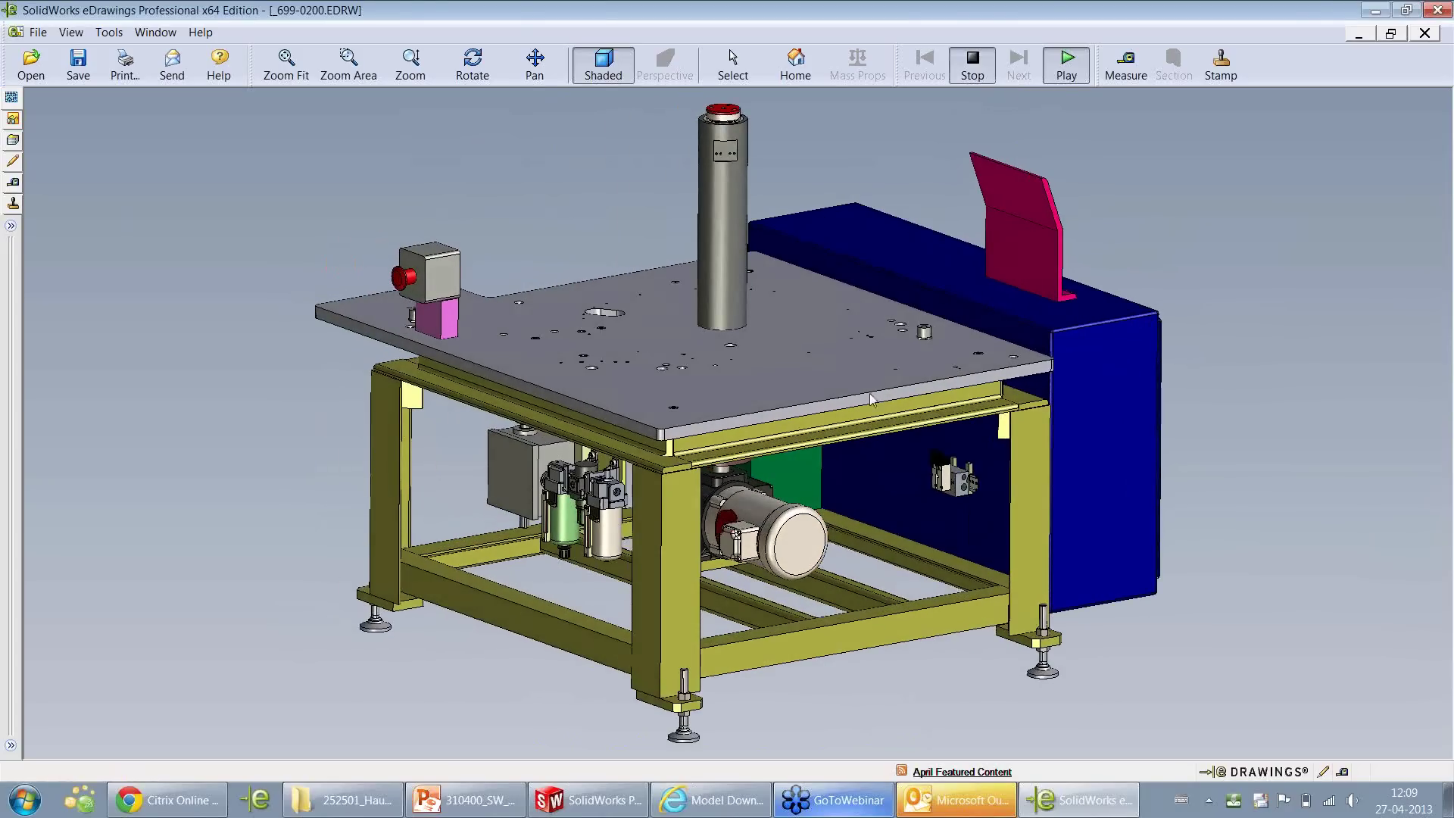
{"action": "left_click", "coordinate": [472, 66]}
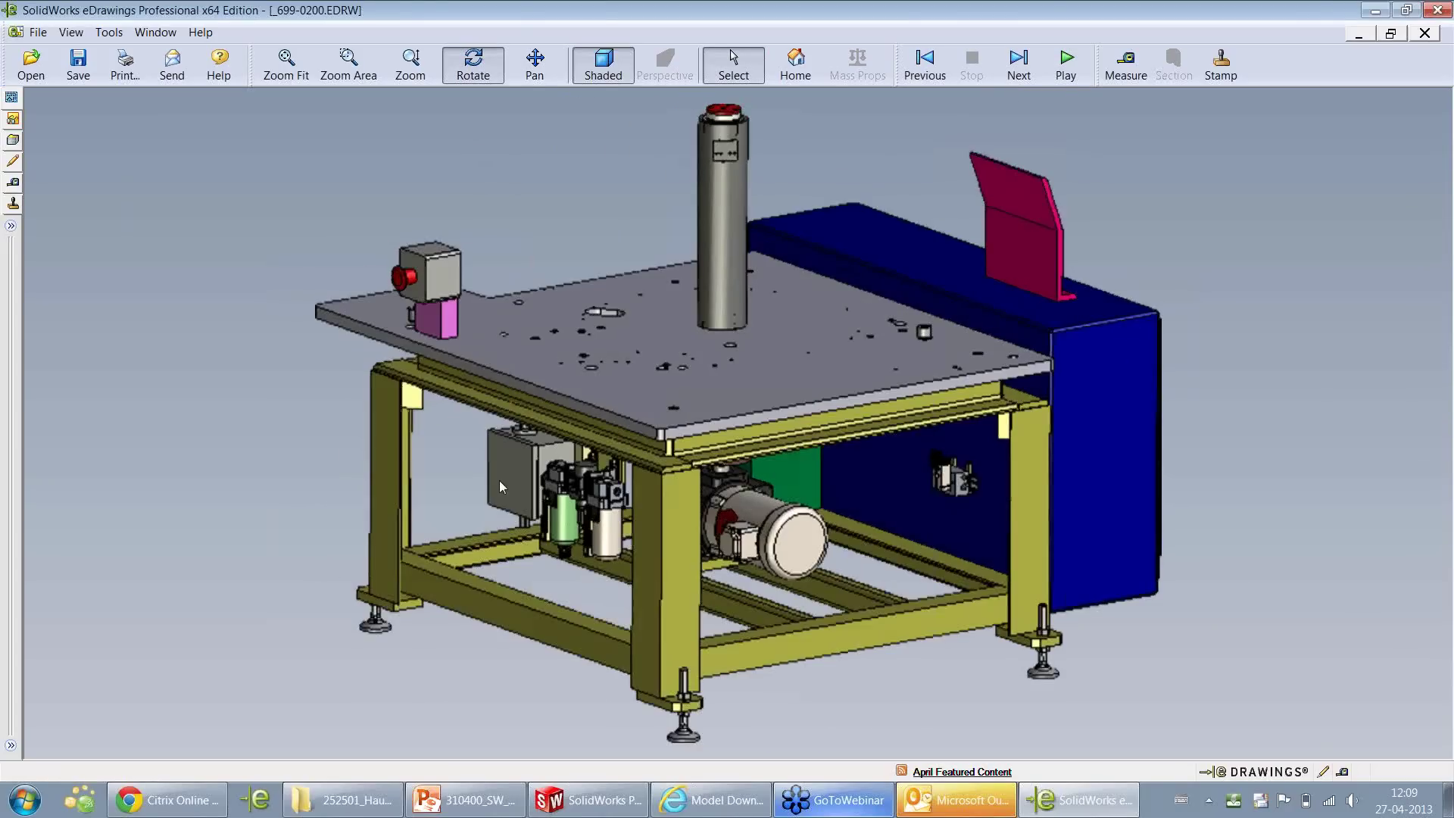
{"action": "left_click_drag", "start_coordinate": [442, 465], "coordinate": [401, 379]}
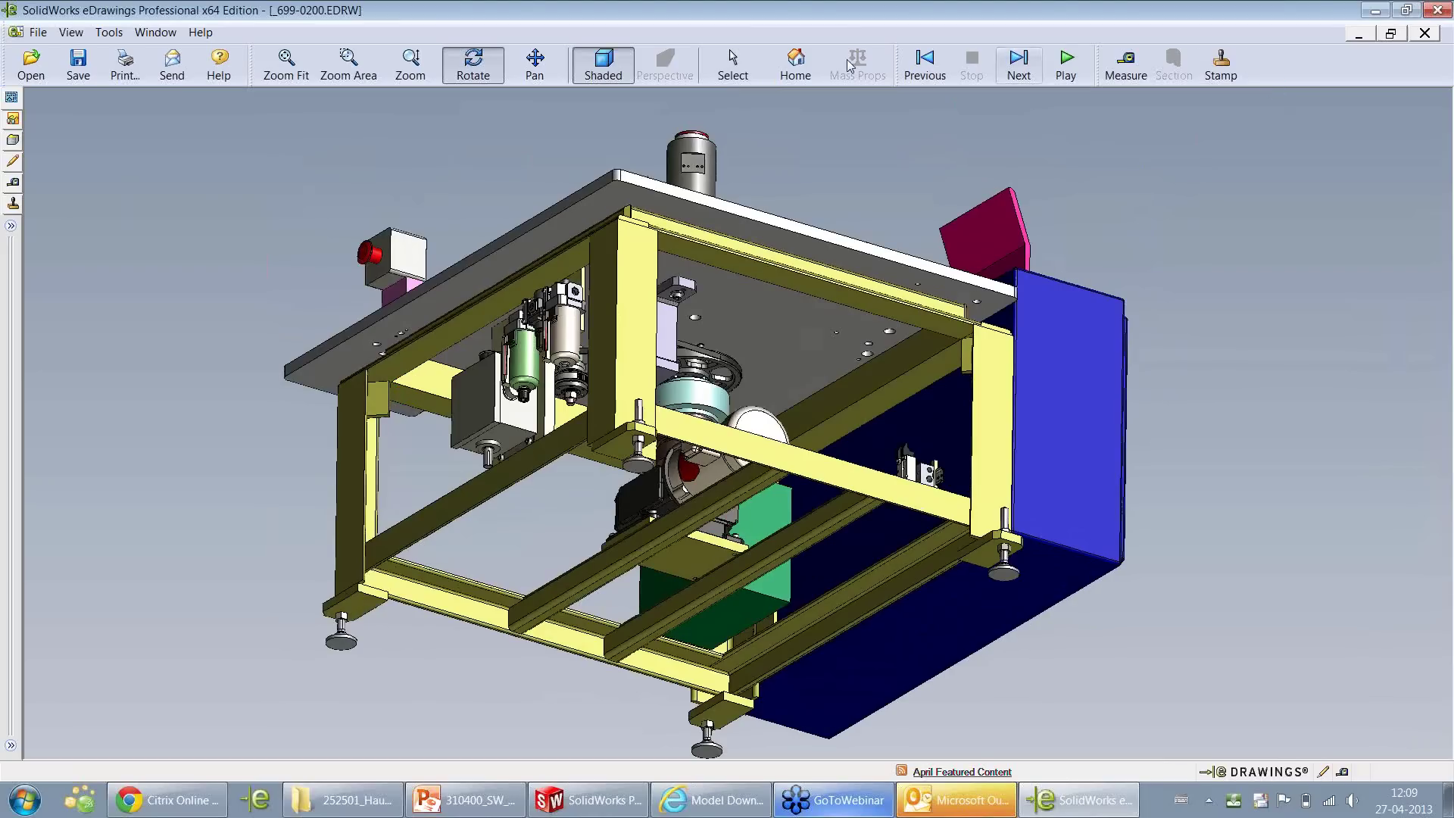
Return eDrawings to the full-sheet home view and close the published drawing without saving it
{"action": "left_click", "coordinate": [804, 67]}
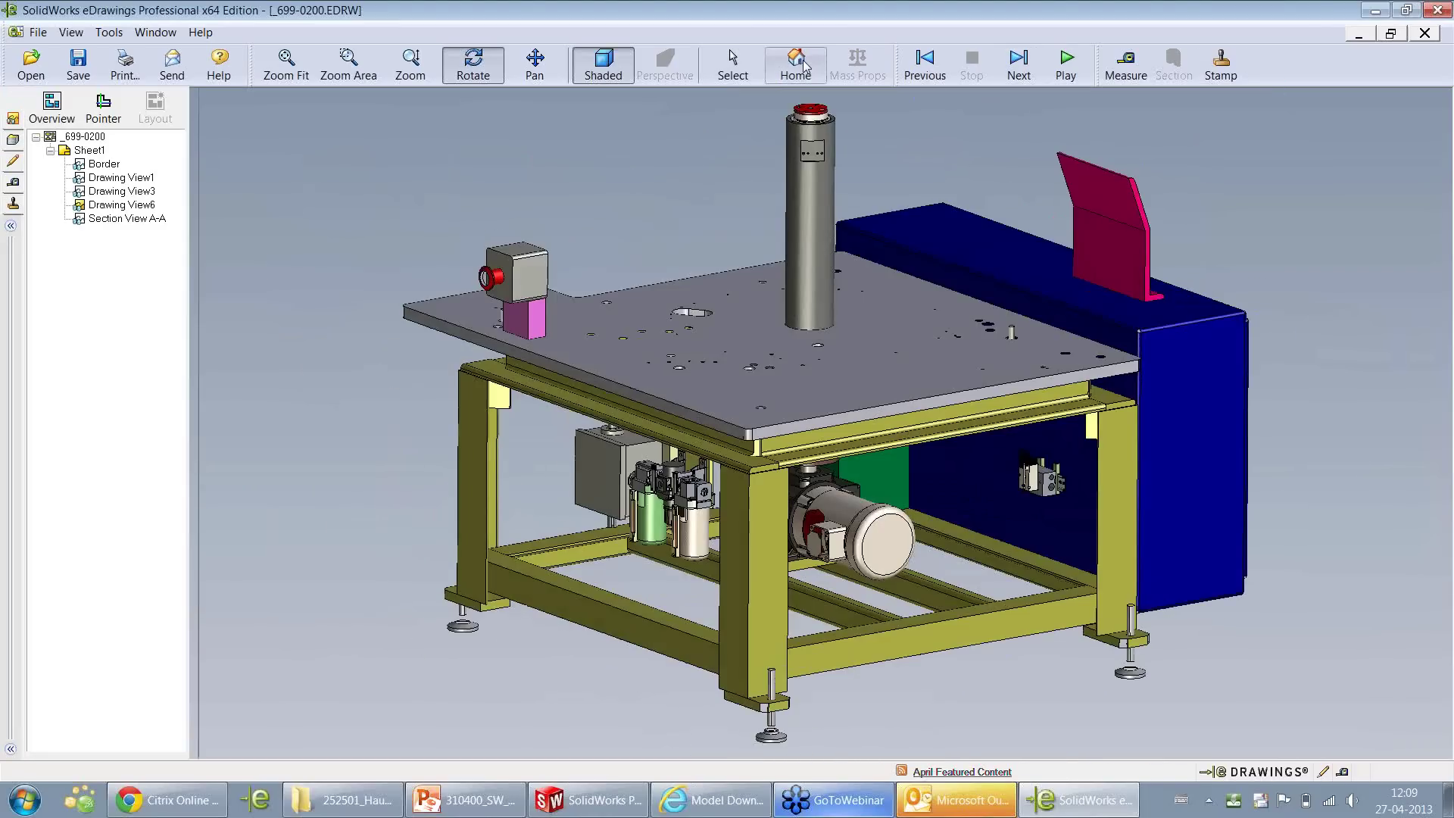
{"action": "left_click", "coordinate": [804, 67]}
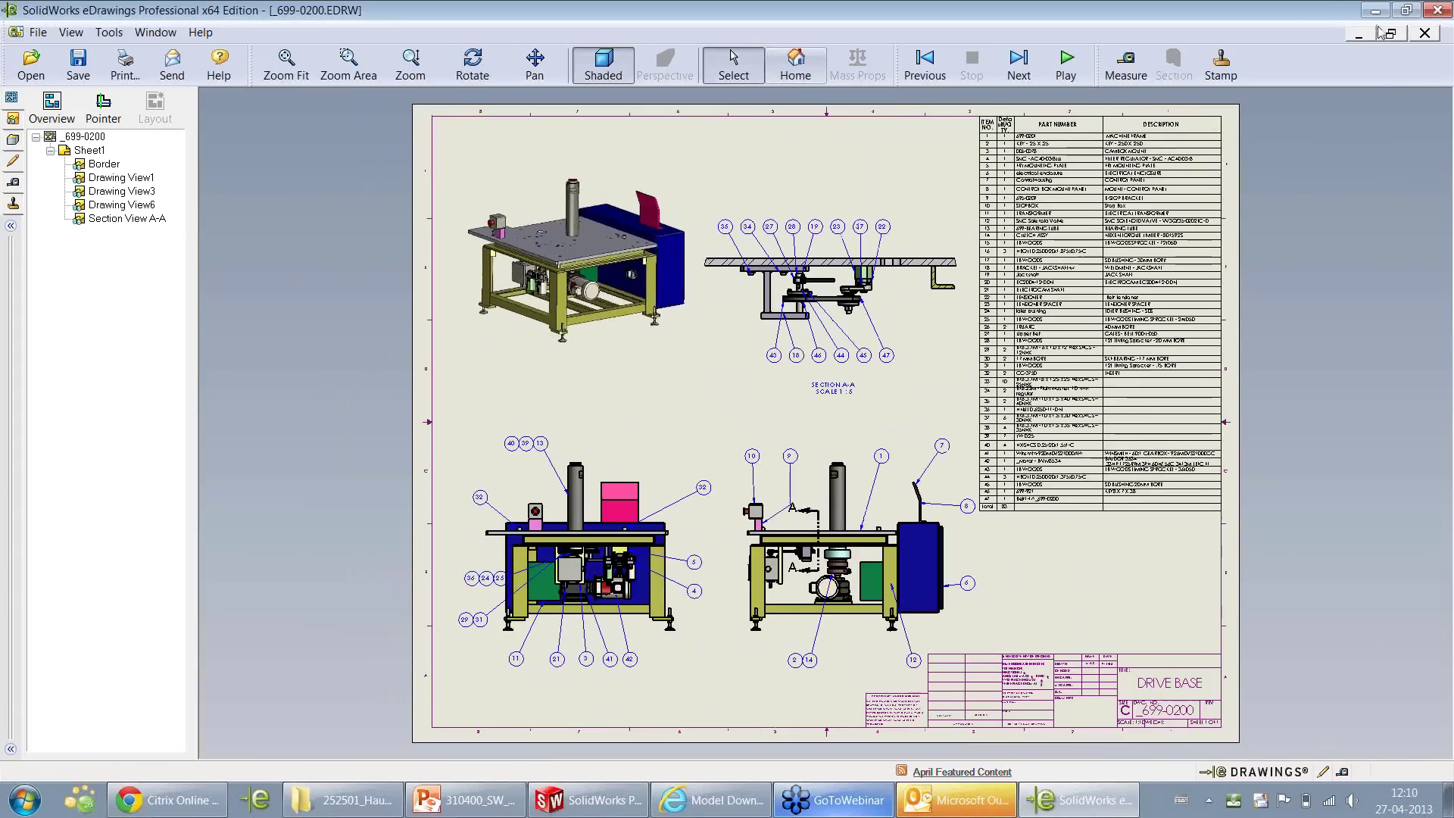
{"action": "left_click", "coordinate": [1436, 10]}
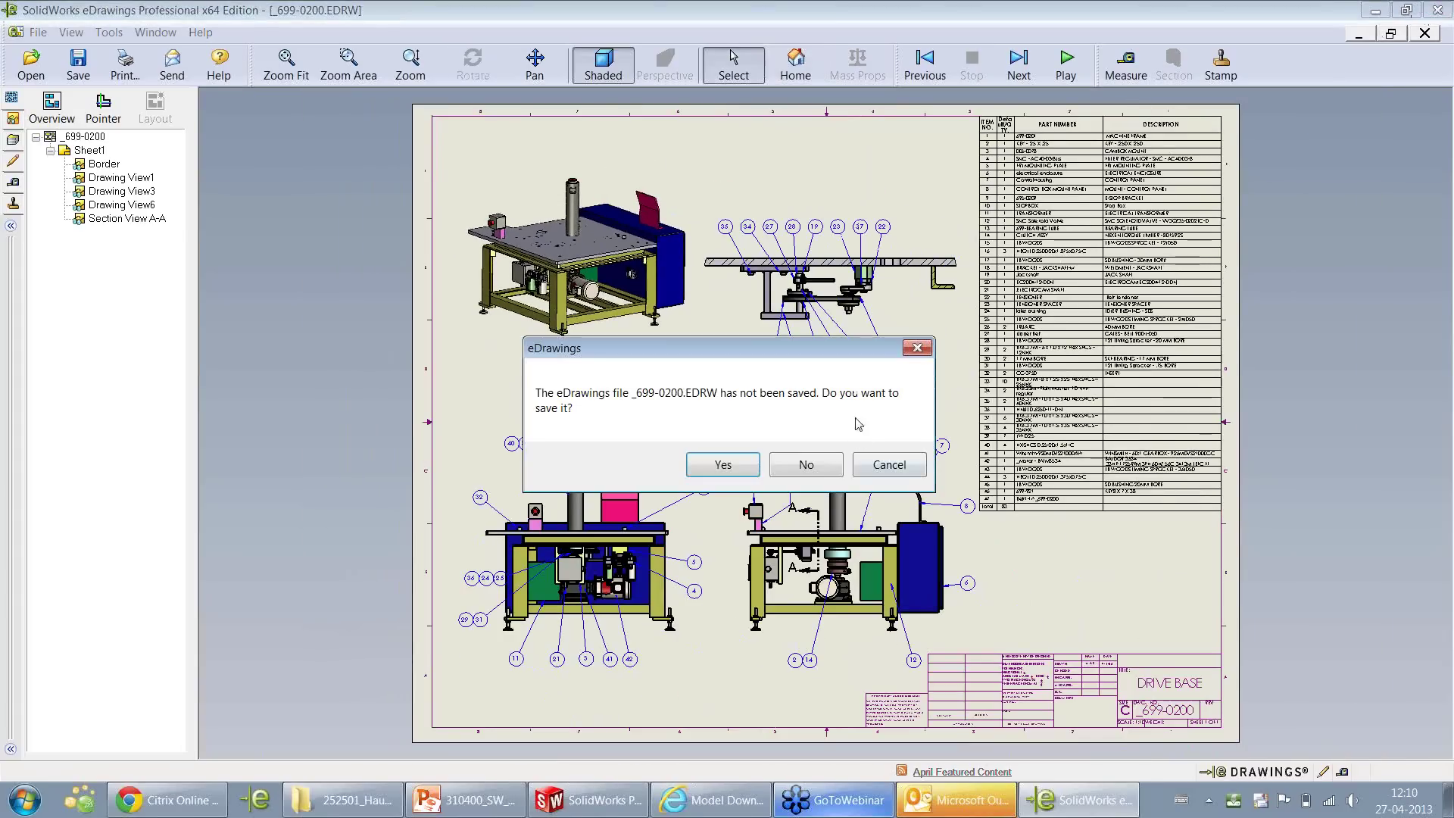
{"action": "left_click", "coordinate": [817, 475]}
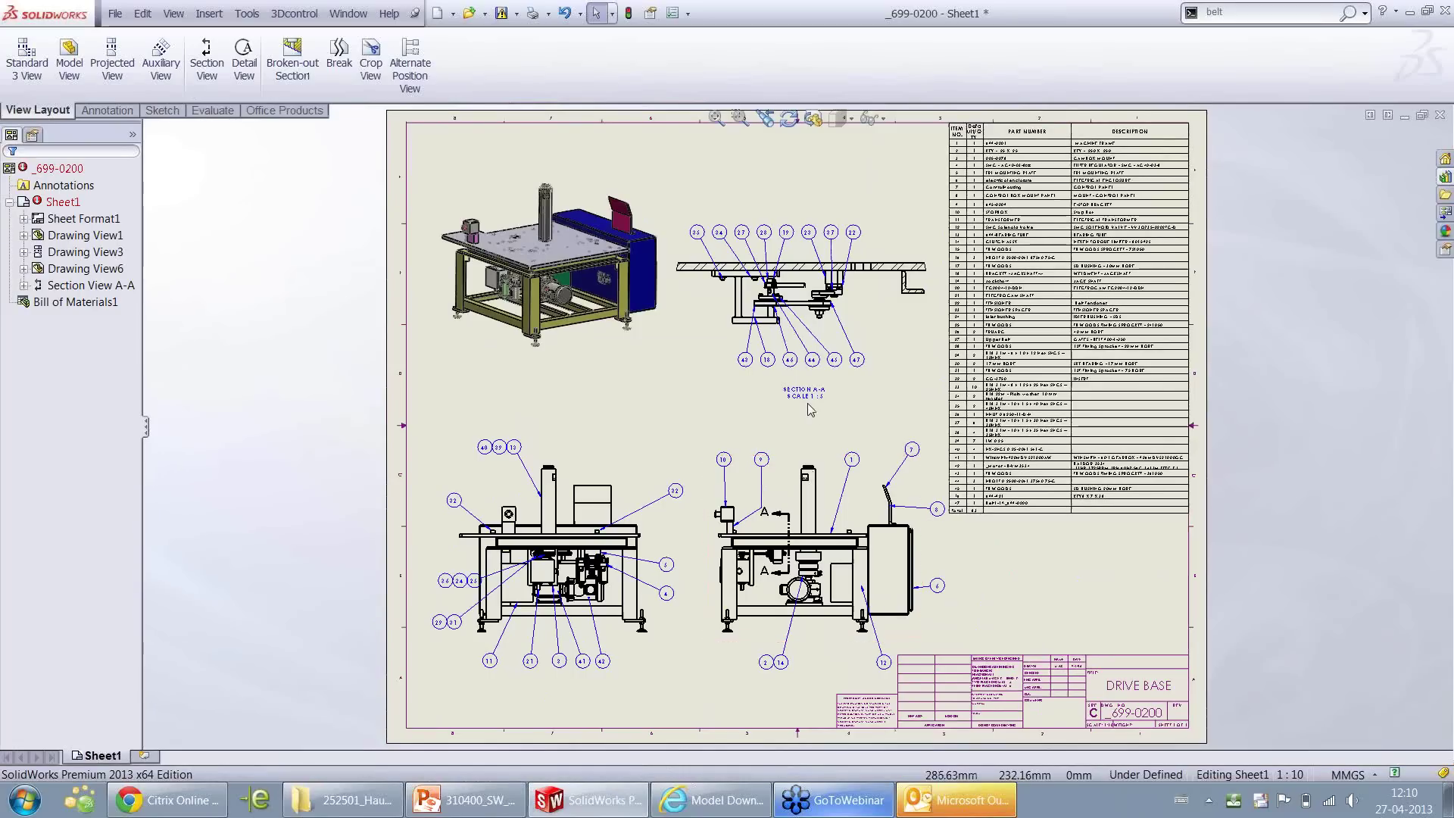
Close the _699-0200 drawing and its assembly without saving either, declining the assembly rebuild
{"action": "left_click", "coordinate": [1437, 115]}
{"action": "left_click", "coordinate": [817, 446]}
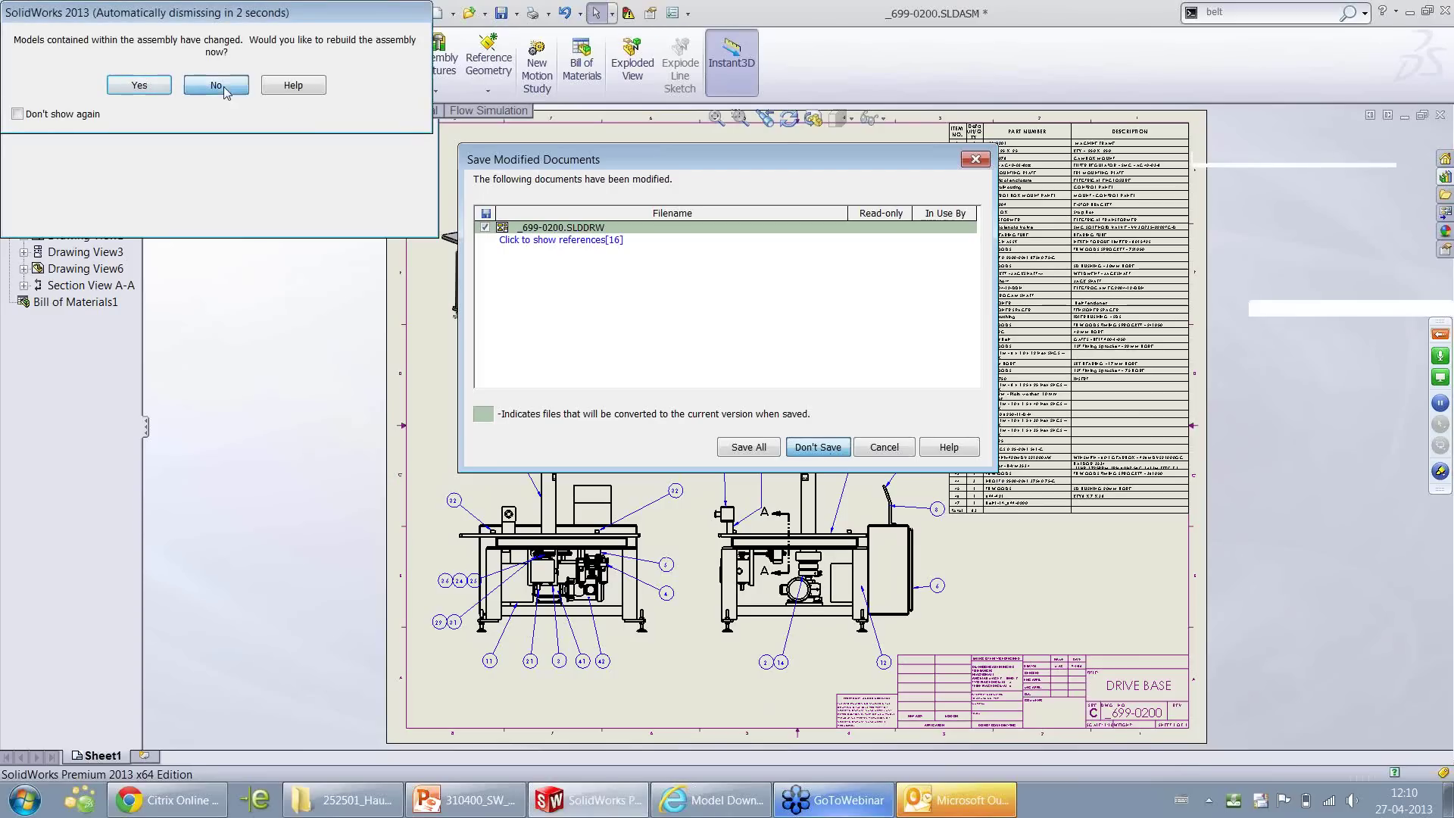
{"action": "key", "text": "Return"}
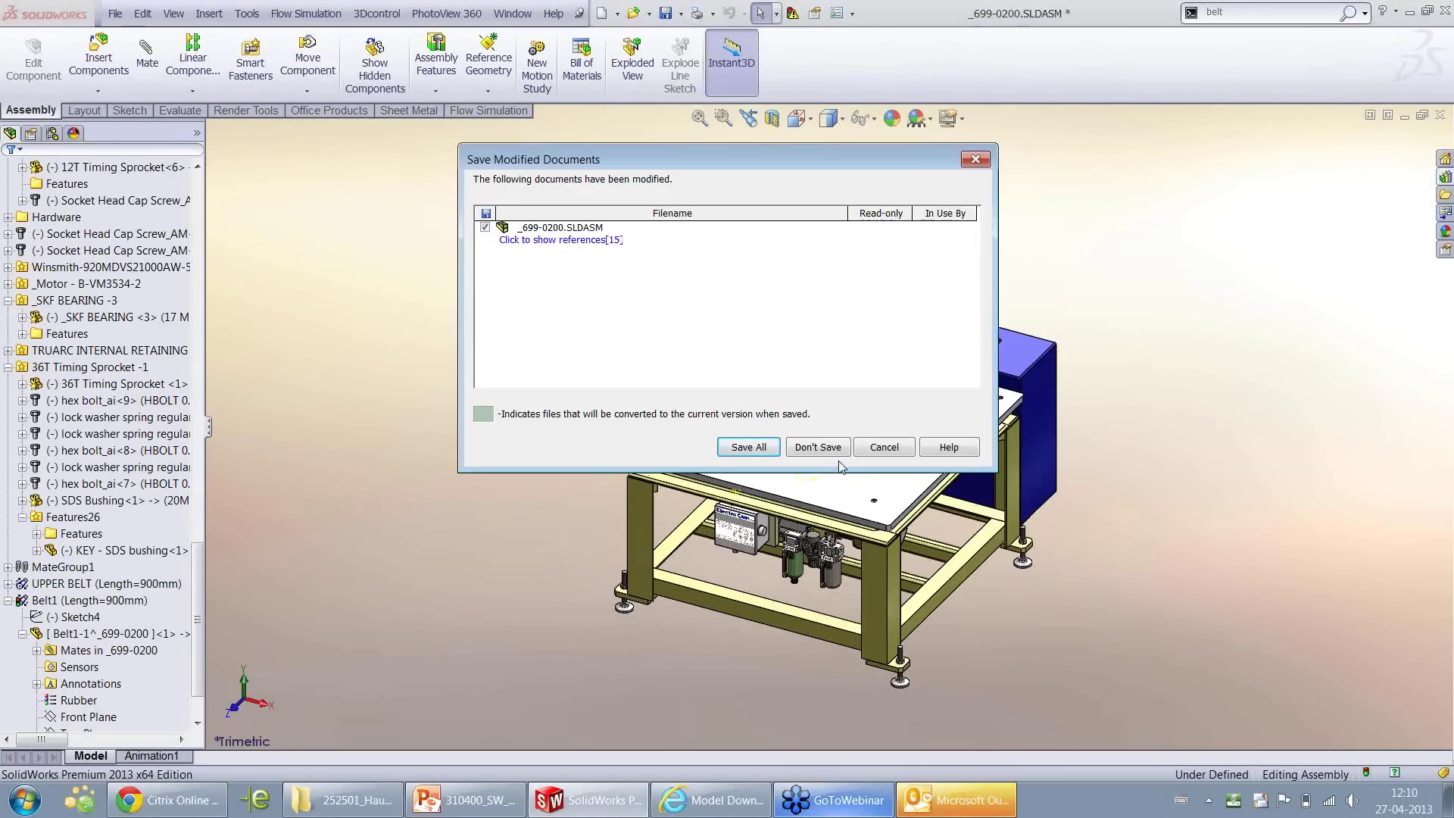
{"action": "left_click", "coordinate": [826, 448]}
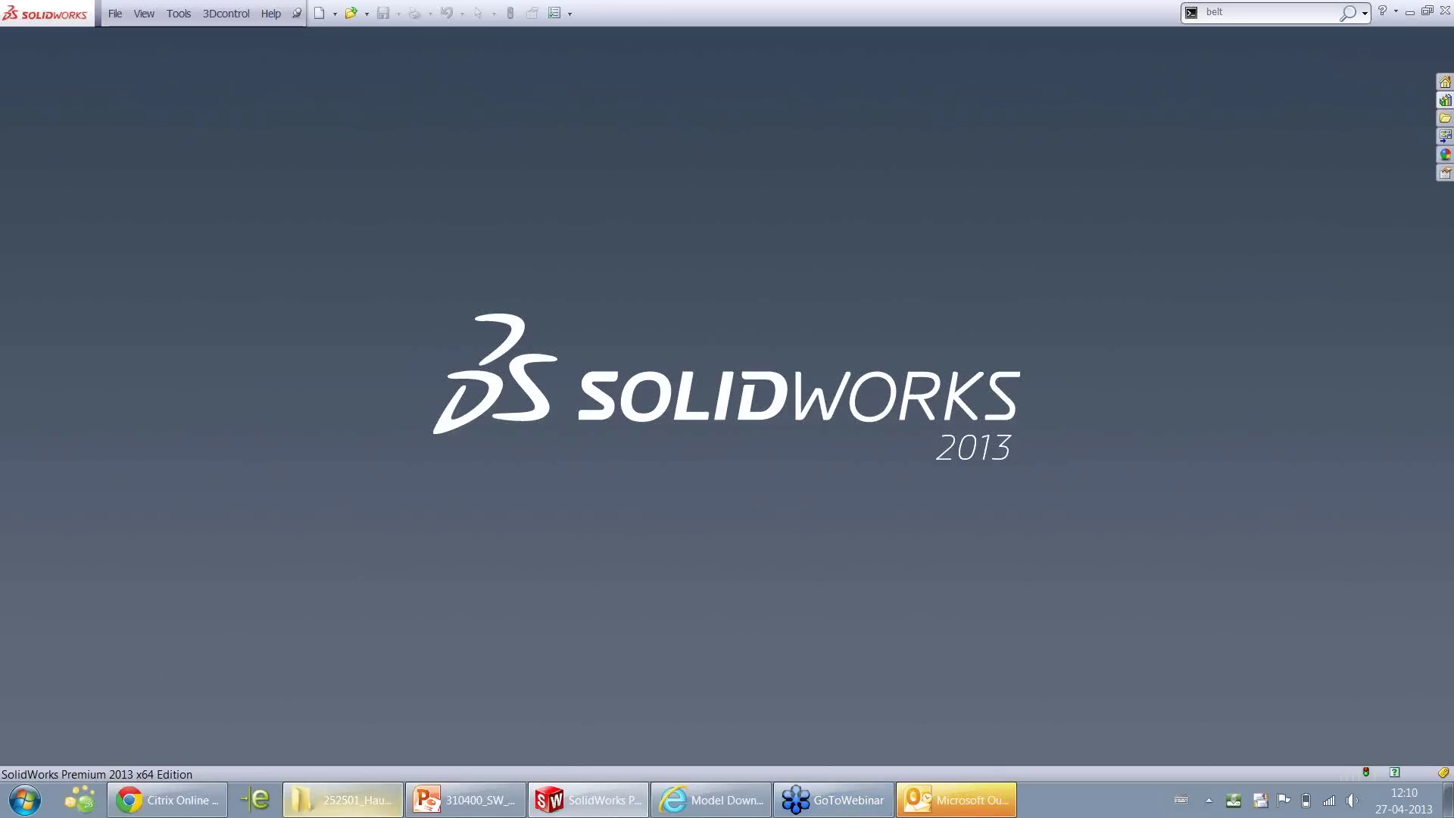
Switch to the file explorer and look through the Haumiller capping machine demo files down to the Capping Machine Parts' Features folder
{"action": "left_click", "coordinate": [343, 800]}
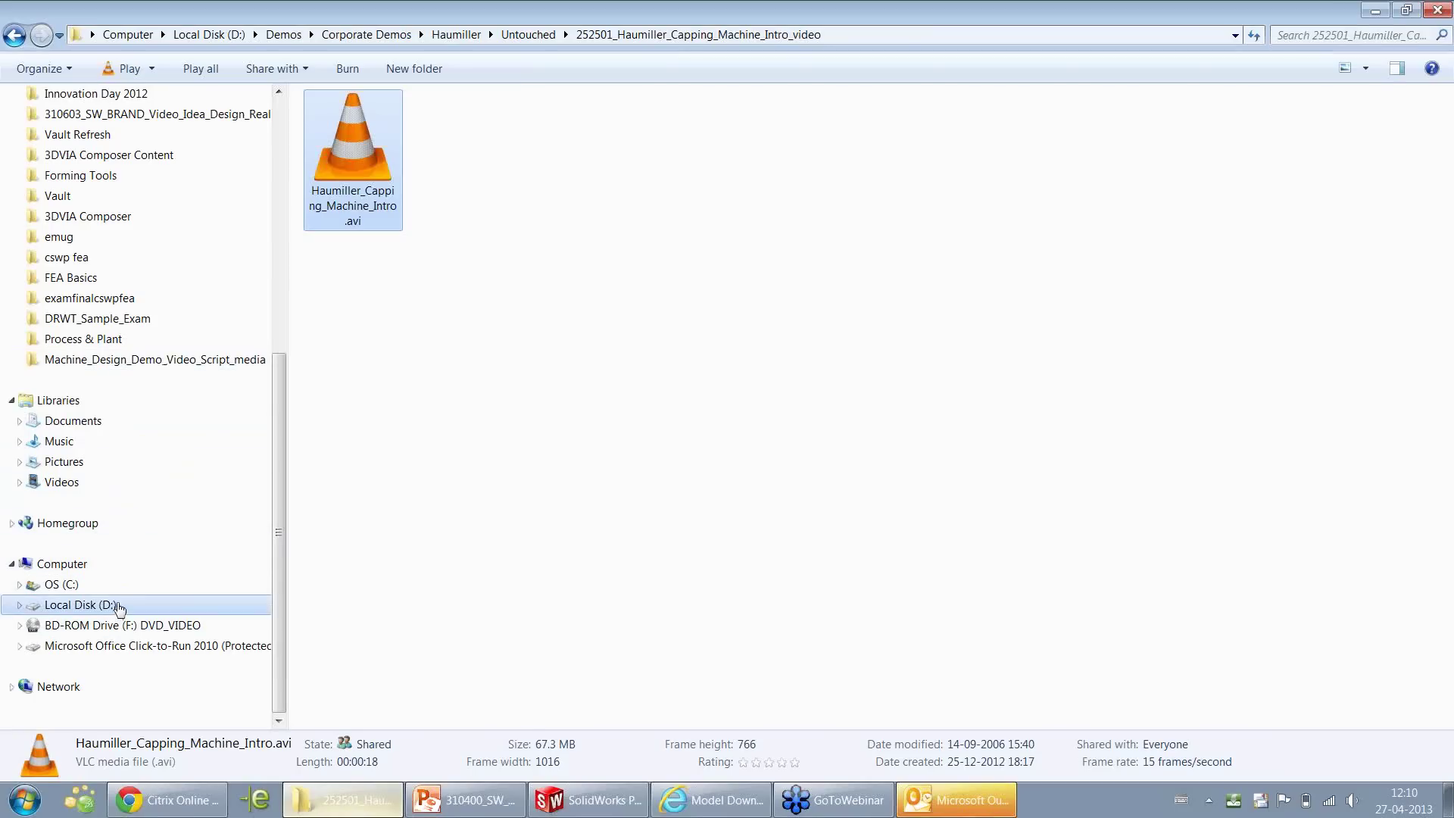
{"action": "left_click", "coordinate": [162, 358]}
{"action": "left_click", "coordinate": [451, 35]}
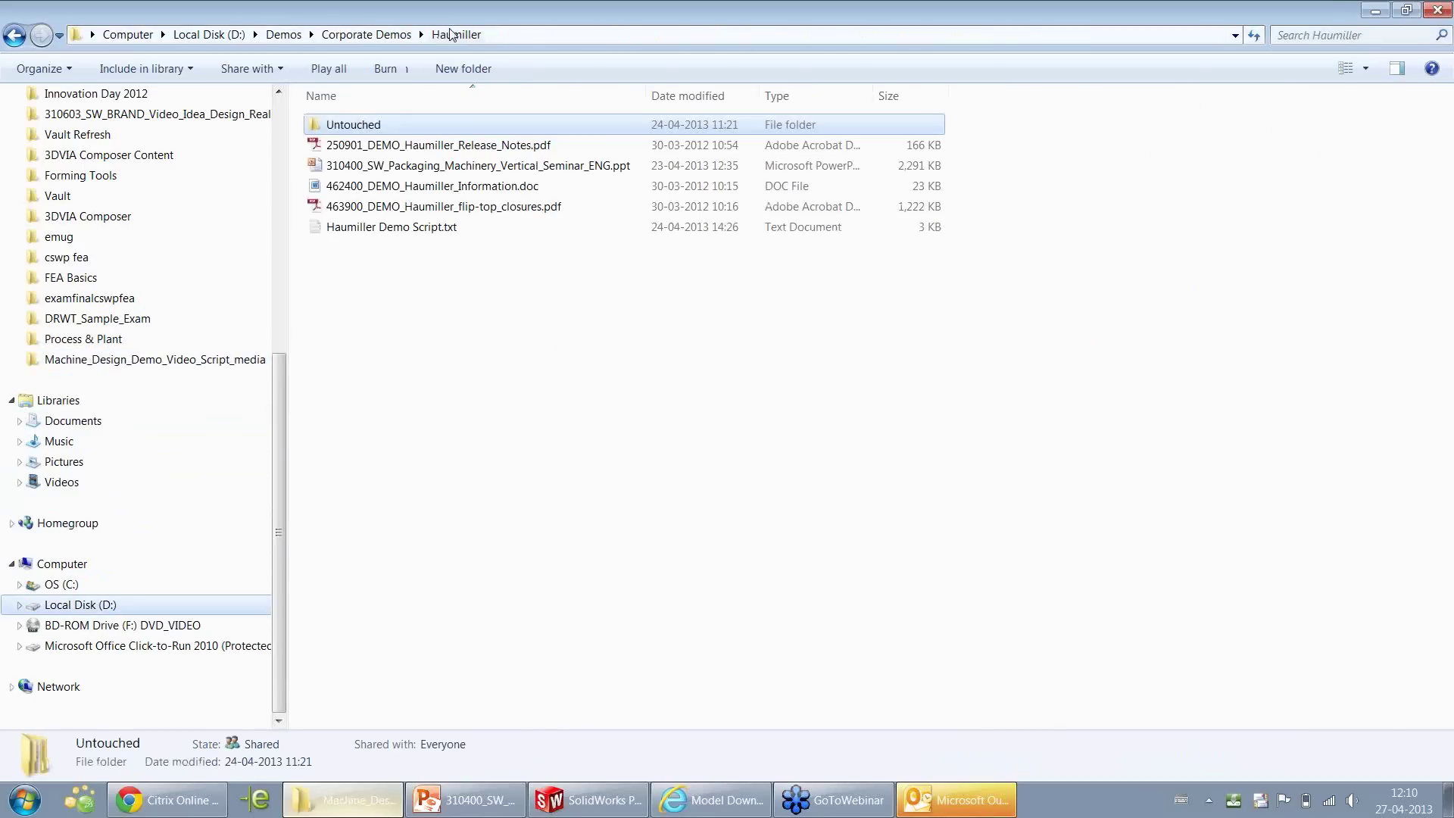
{"action": "double_click", "coordinate": [416, 124]}
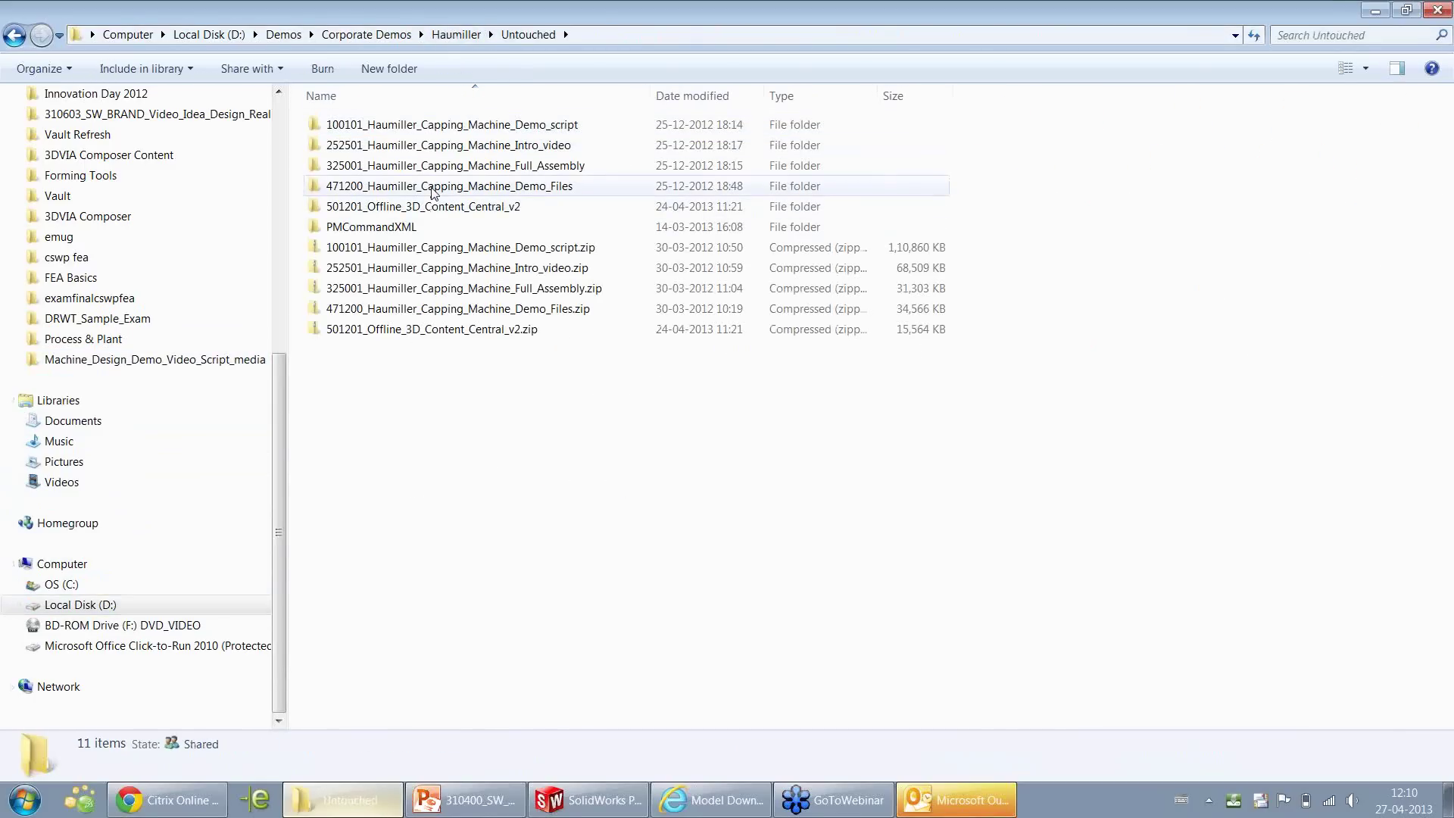
{"action": "double_click", "coordinate": [434, 188]}
{"action": "double_click", "coordinate": [422, 136]}
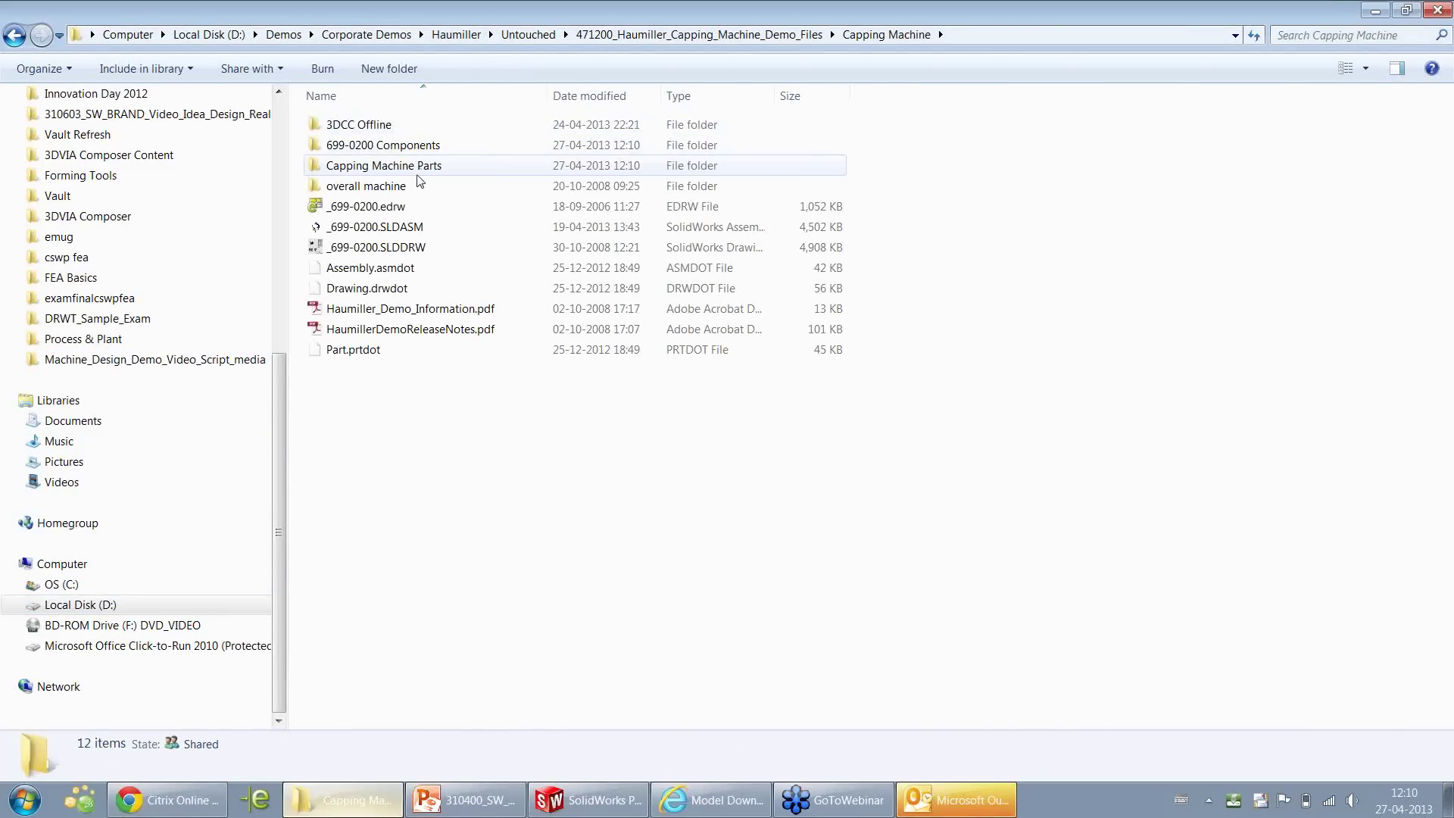
{"action": "double_click", "coordinate": [417, 173]}
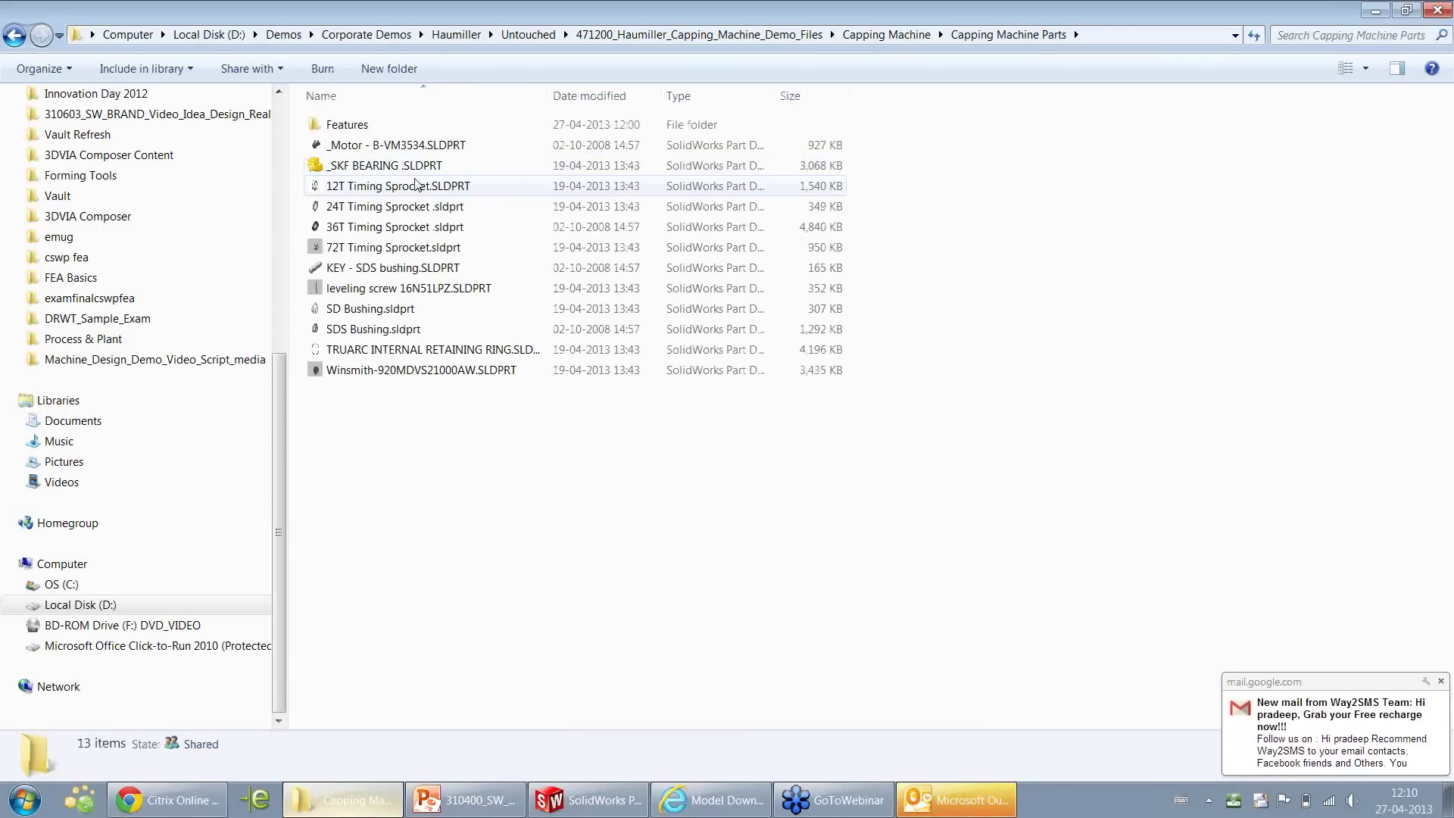
{"action": "double_click", "coordinate": [425, 126]}
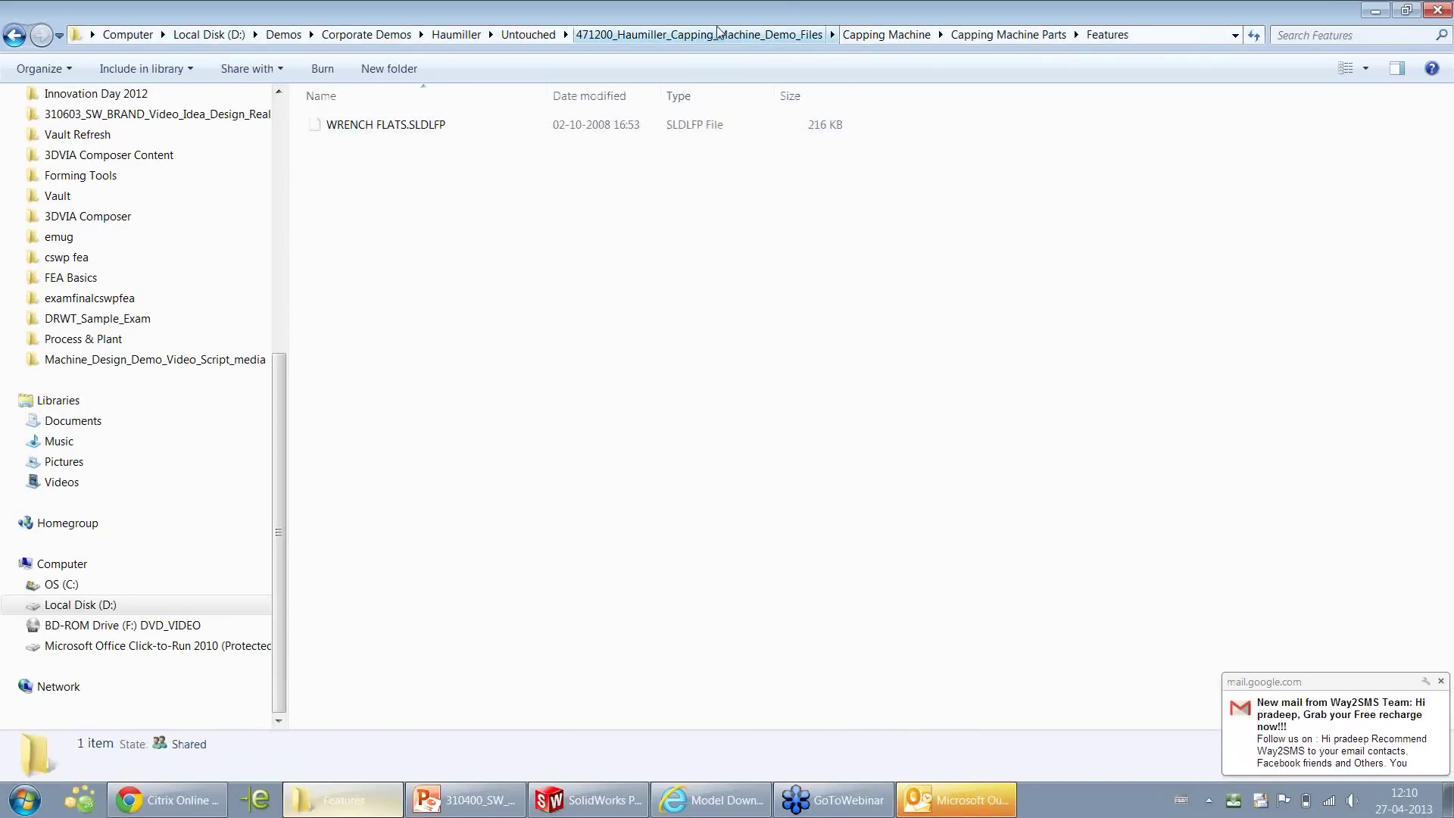
Check the demo script folder and the Capping Machine Parts subfolders for the needed demo files, then go back to the Haumiller folder
{"action": "left_click", "coordinate": [698, 34]}
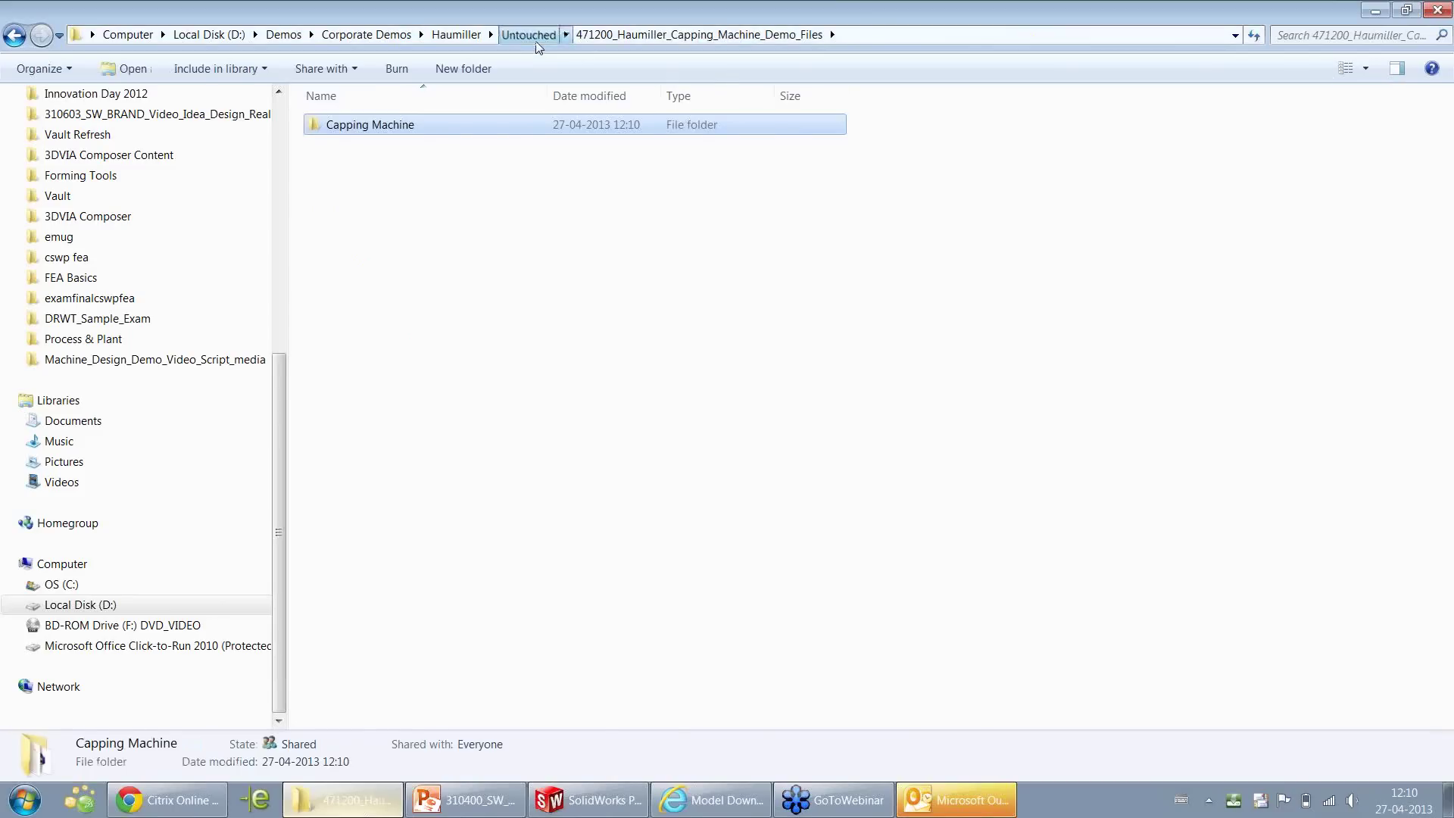
{"action": "left_click", "coordinate": [549, 34]}
{"action": "double_click", "coordinate": [477, 126]}
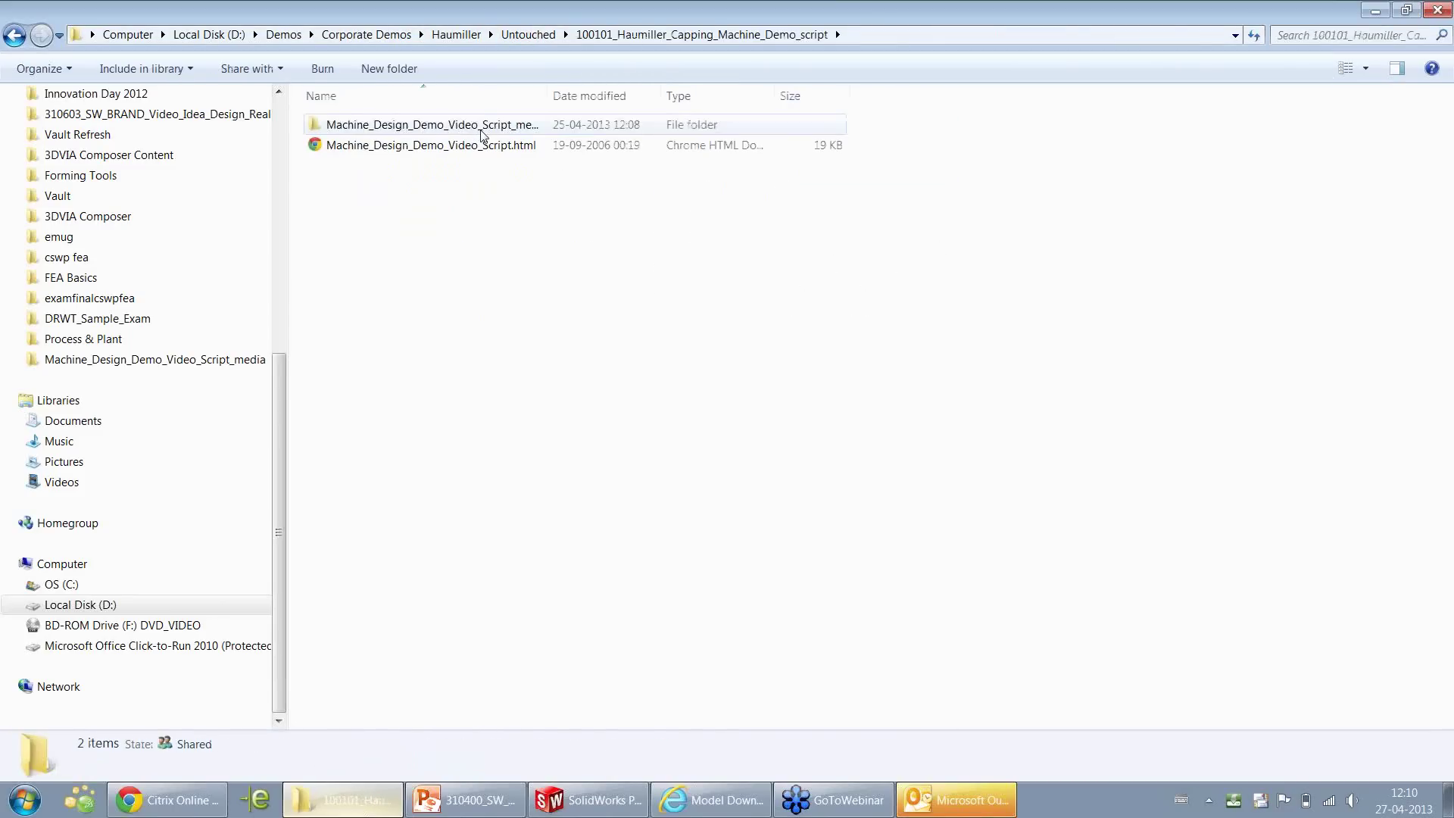
{"action": "left_click", "coordinate": [546, 35]}
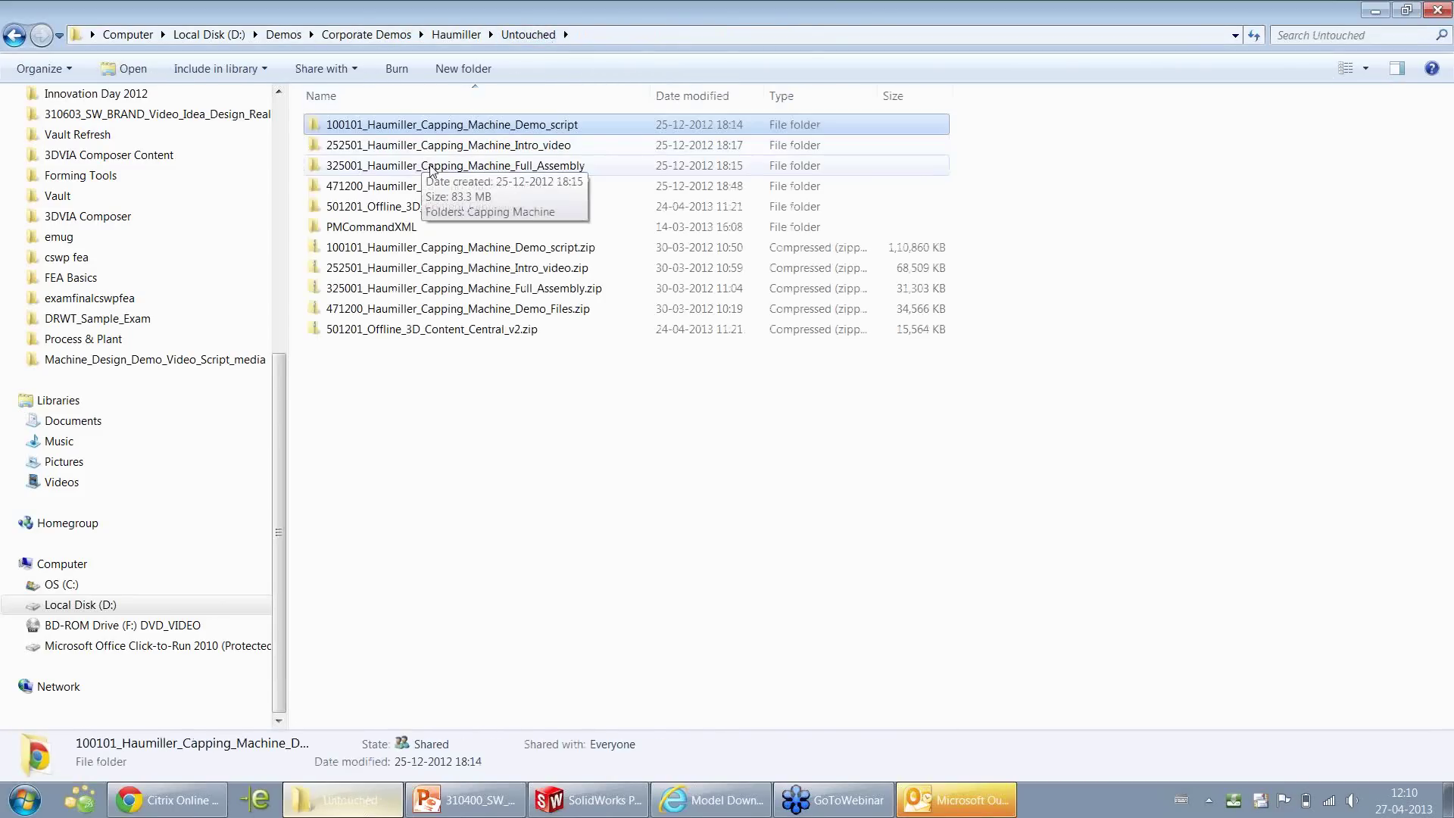
{"action": "left_click", "coordinate": [430, 167]}
{"action": "double_click", "coordinate": [430, 187]}
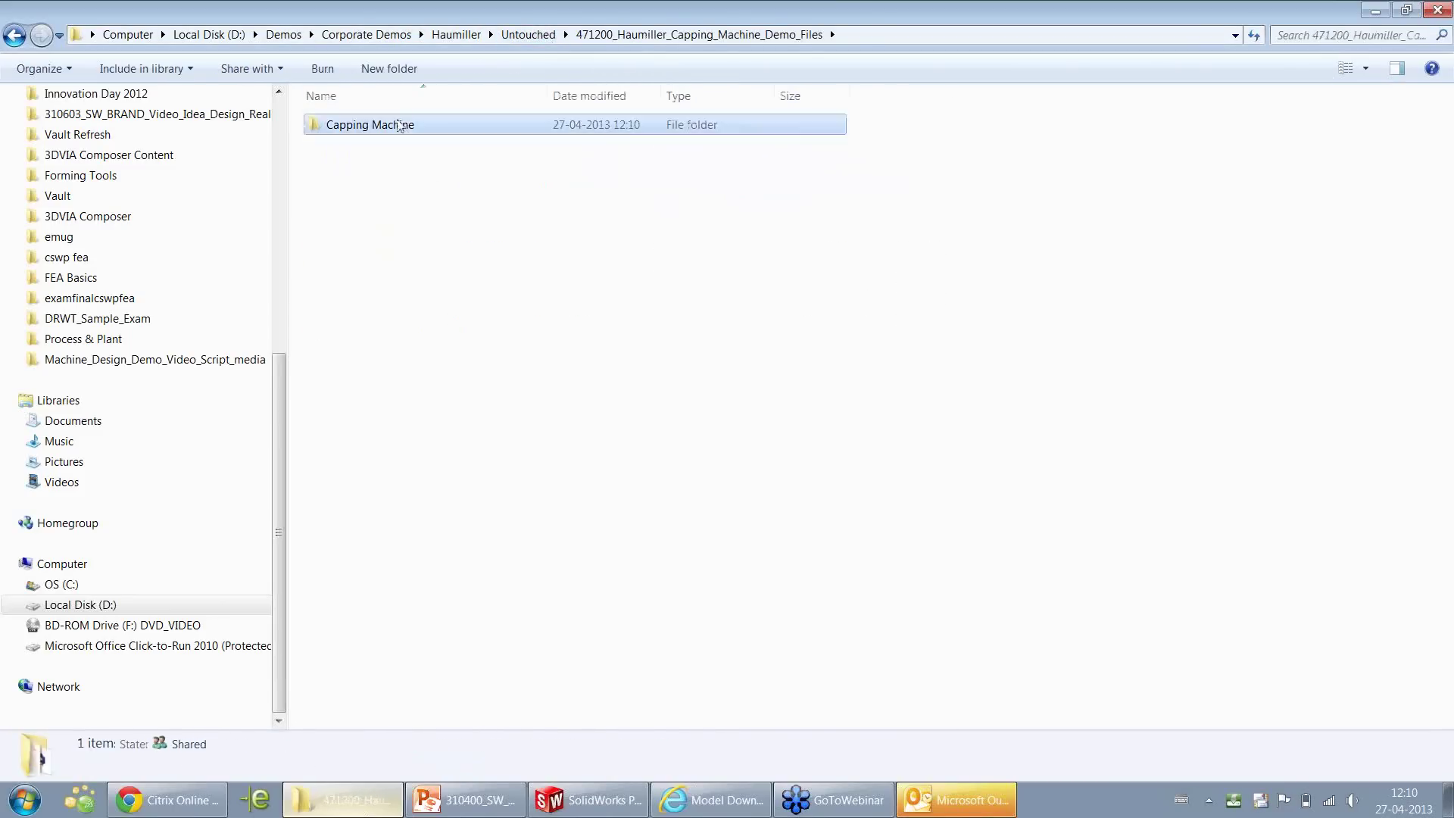
{"action": "double_click", "coordinate": [383, 126]}
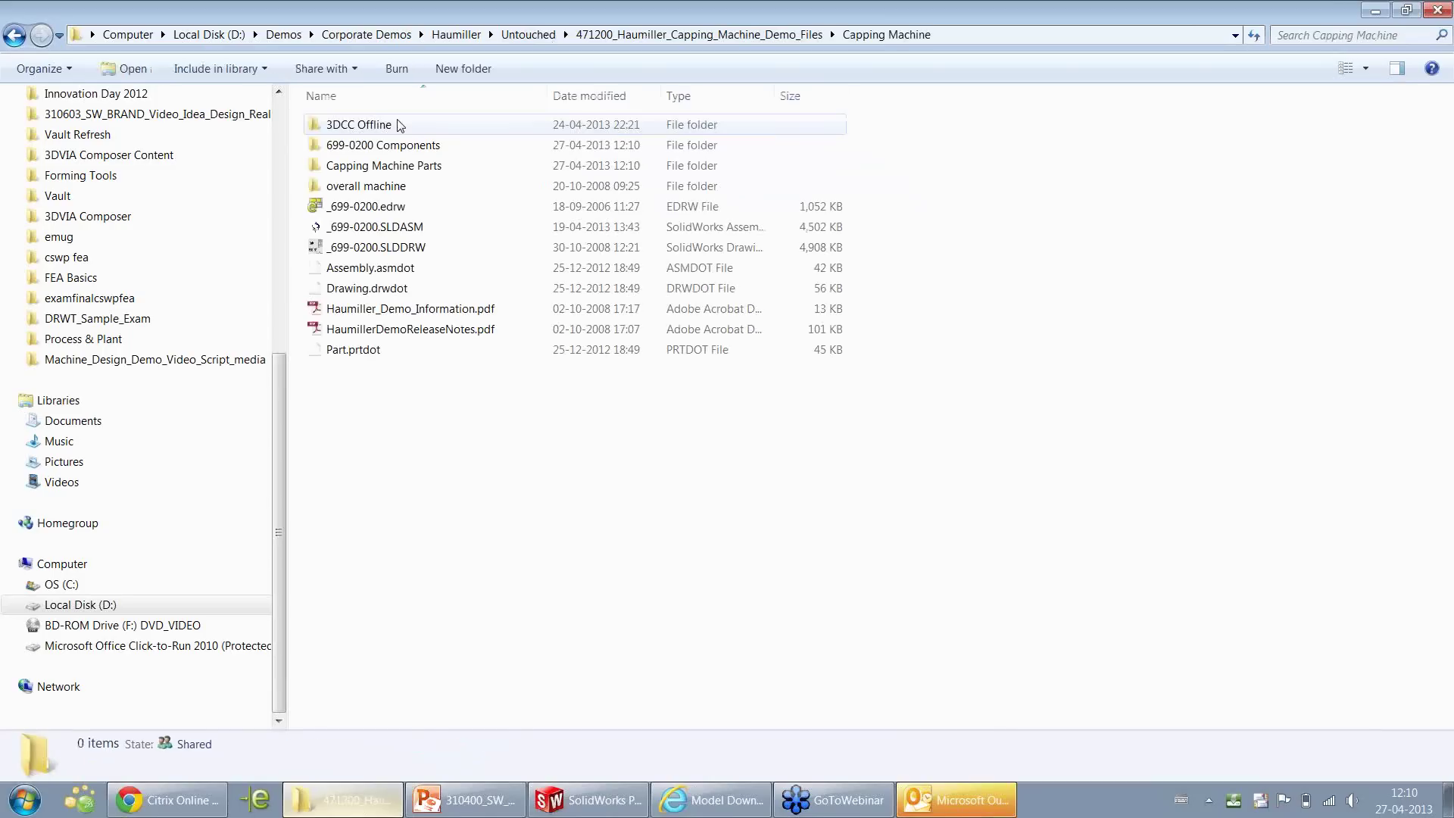
{"action": "double_click", "coordinate": [405, 164]}
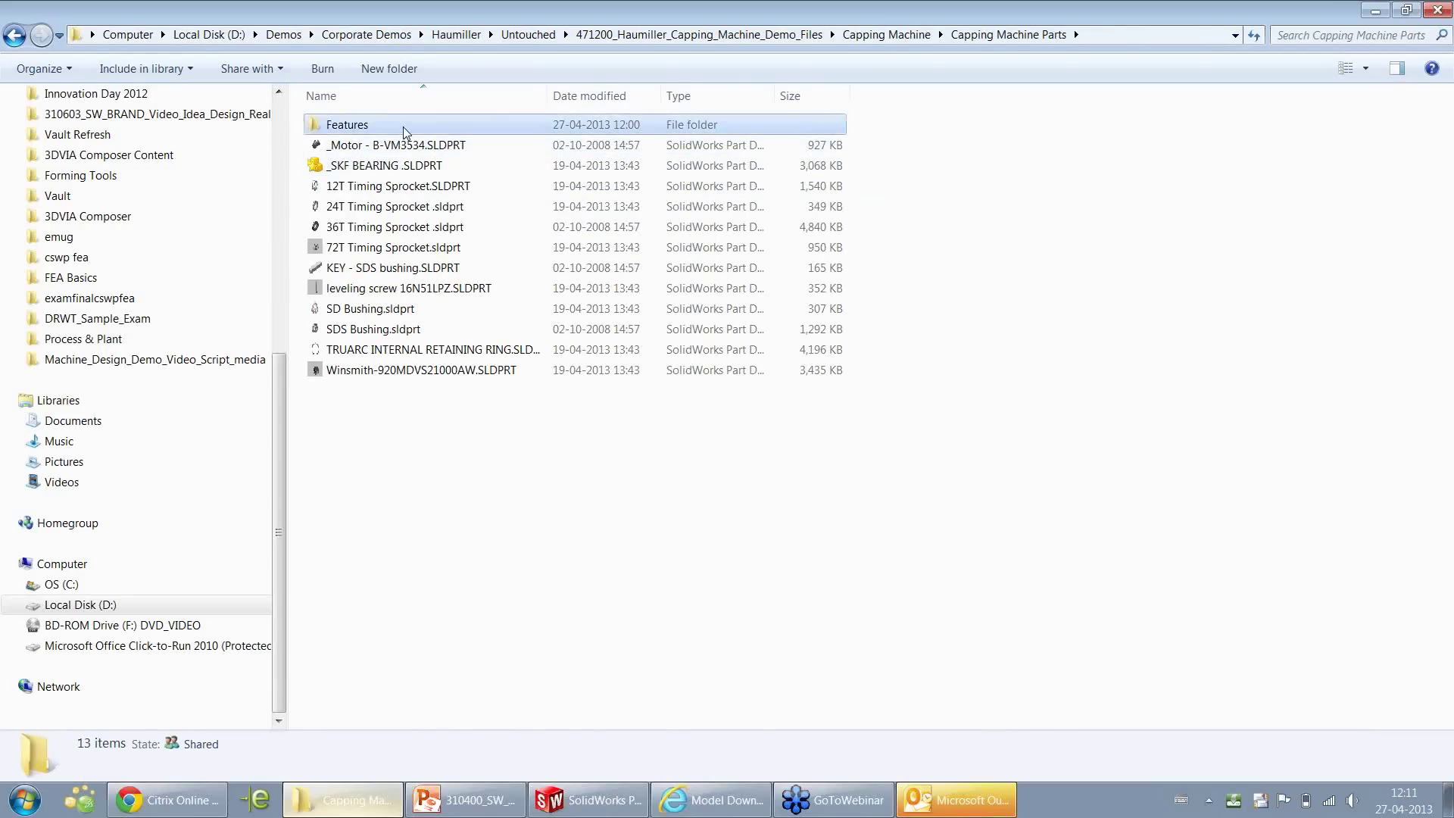
{"action": "double_click", "coordinate": [403, 126]}
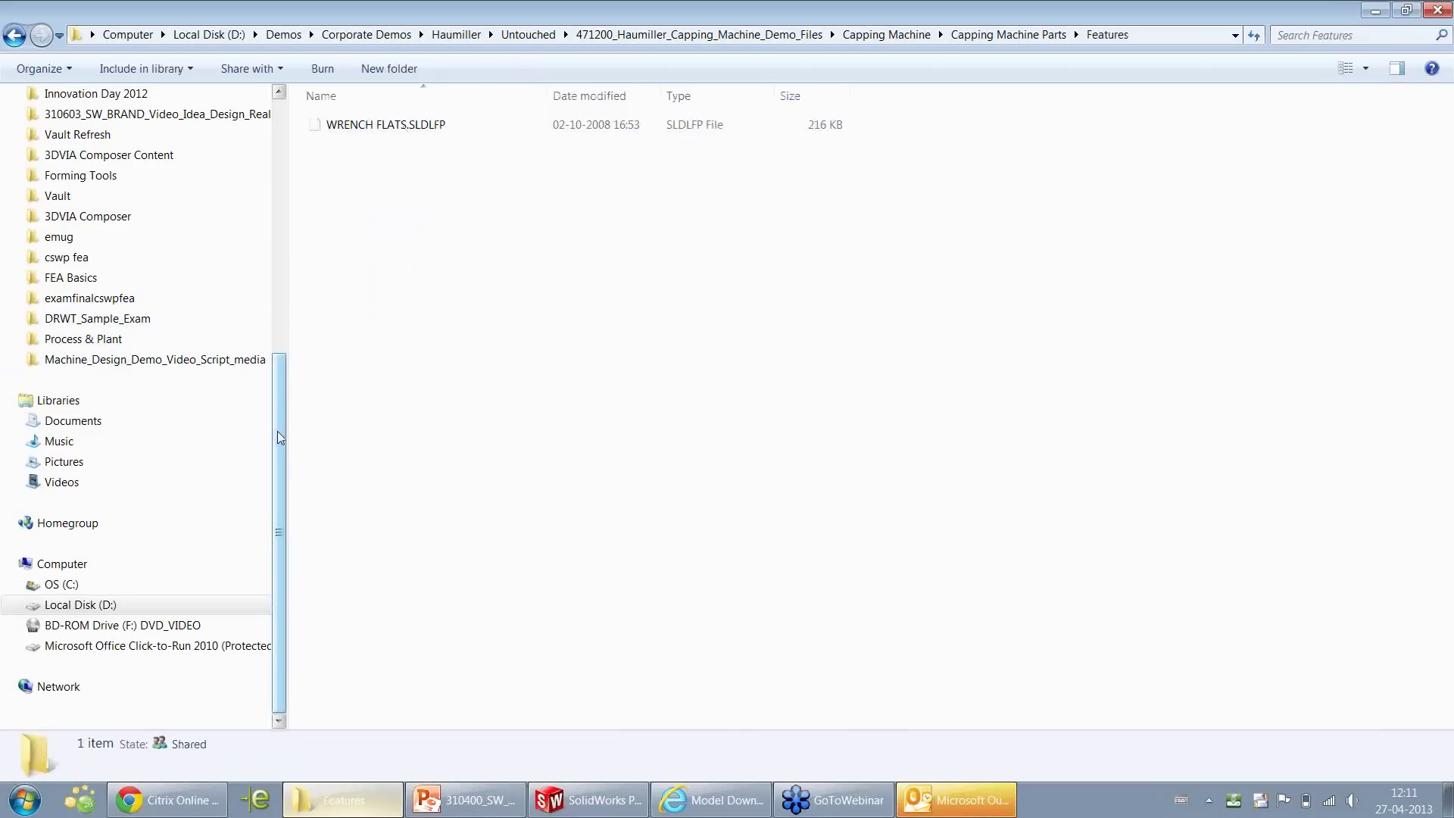
{"action": "left_click", "coordinate": [455, 36]}
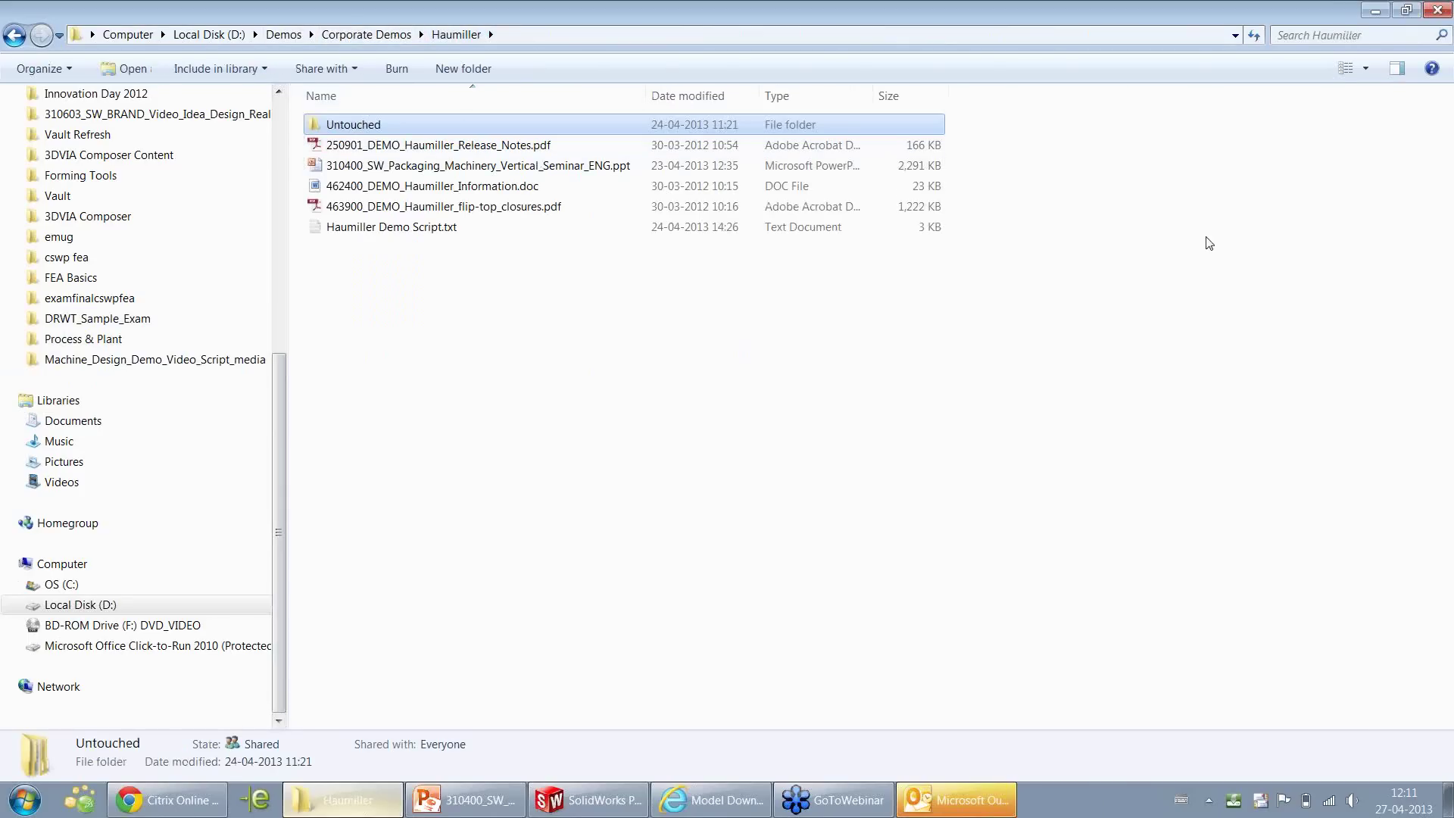
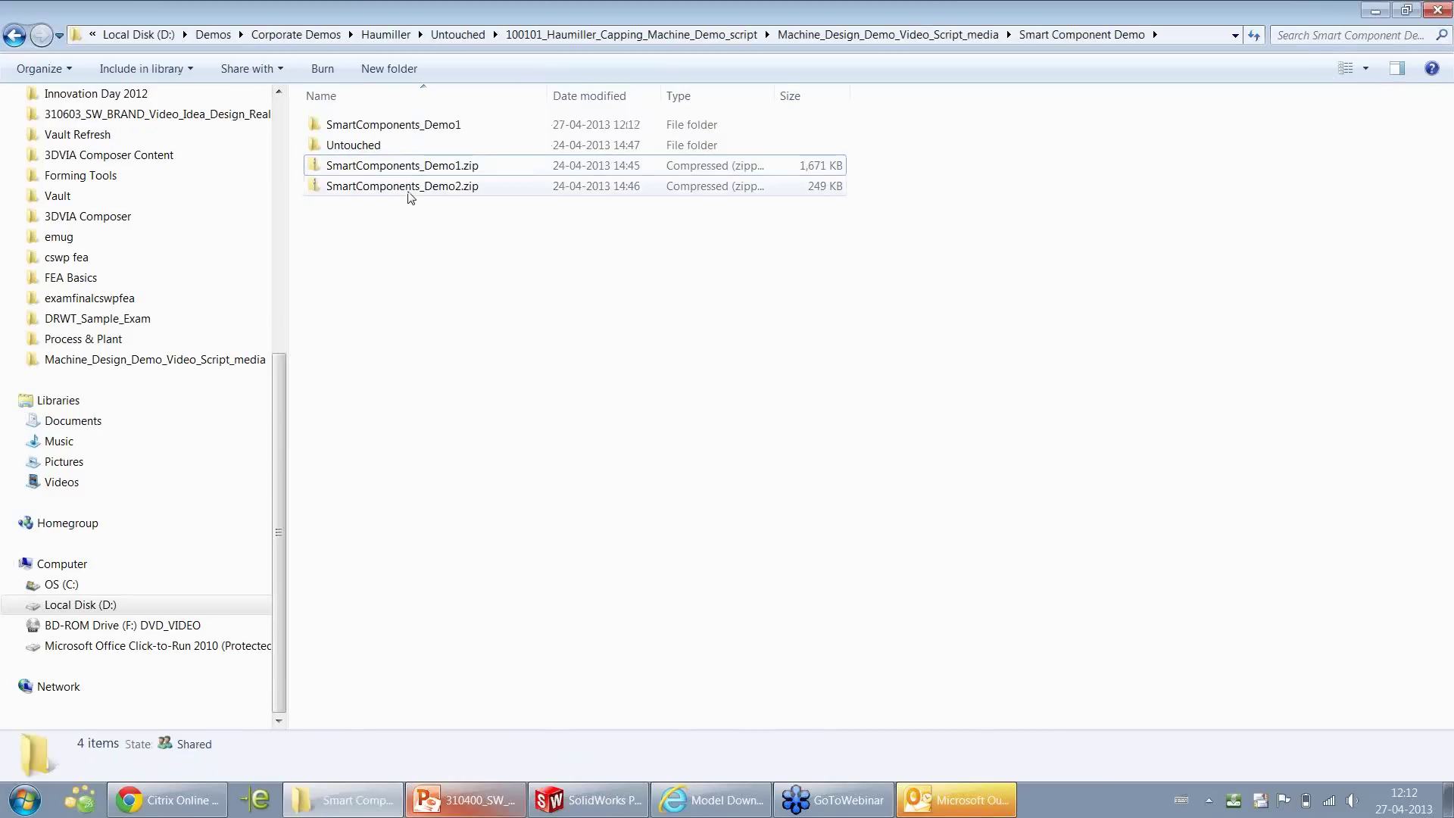
Extract the SmartComponents_Demo2.zip archive in the Smart Component Demo folder with 7-Zip
{"action": "mouse_move", "coordinate": [473, 254]}
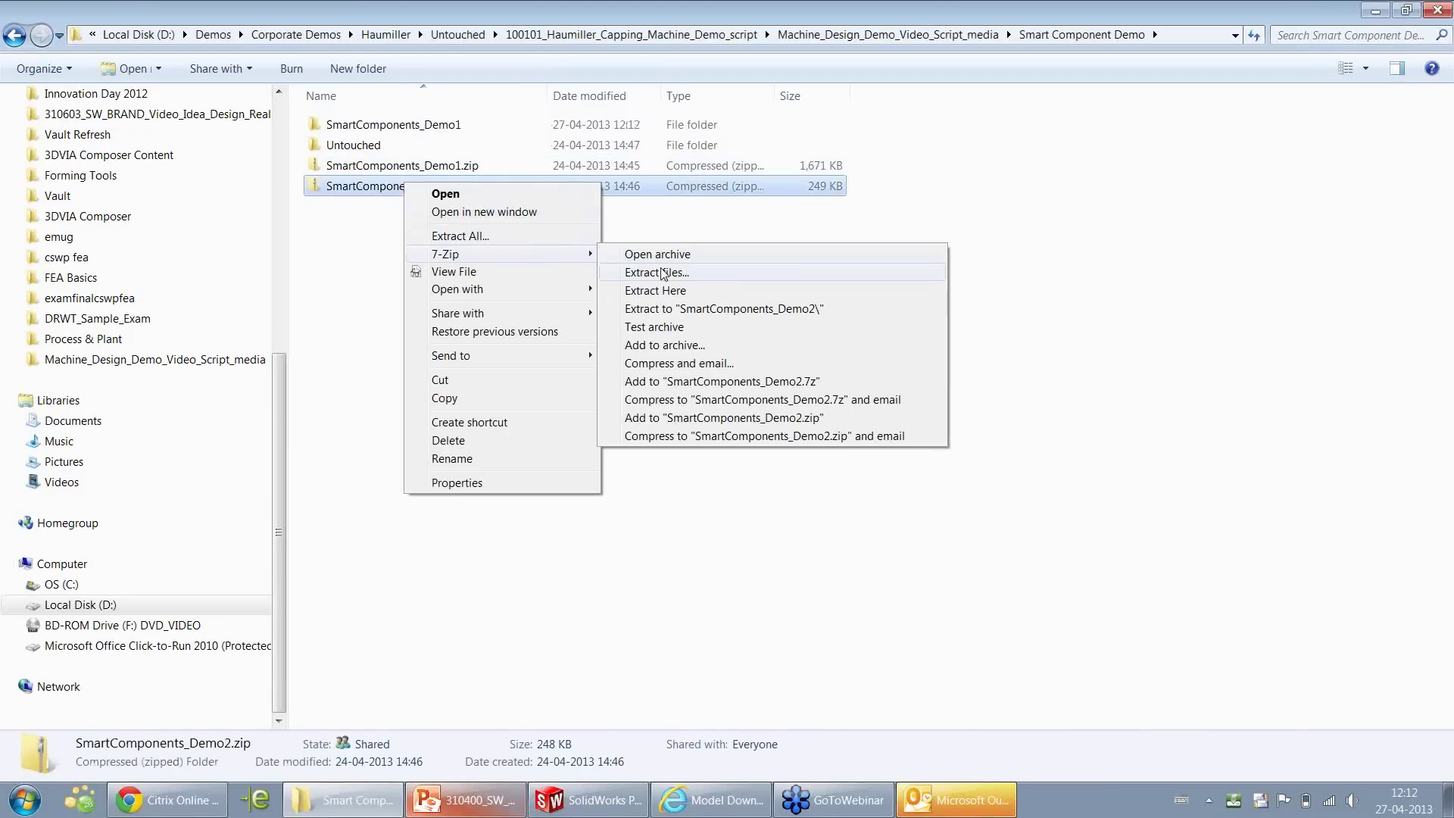
{"action": "left_click", "coordinate": [655, 272]}
{"action": "left_click", "coordinate": [699, 493]}
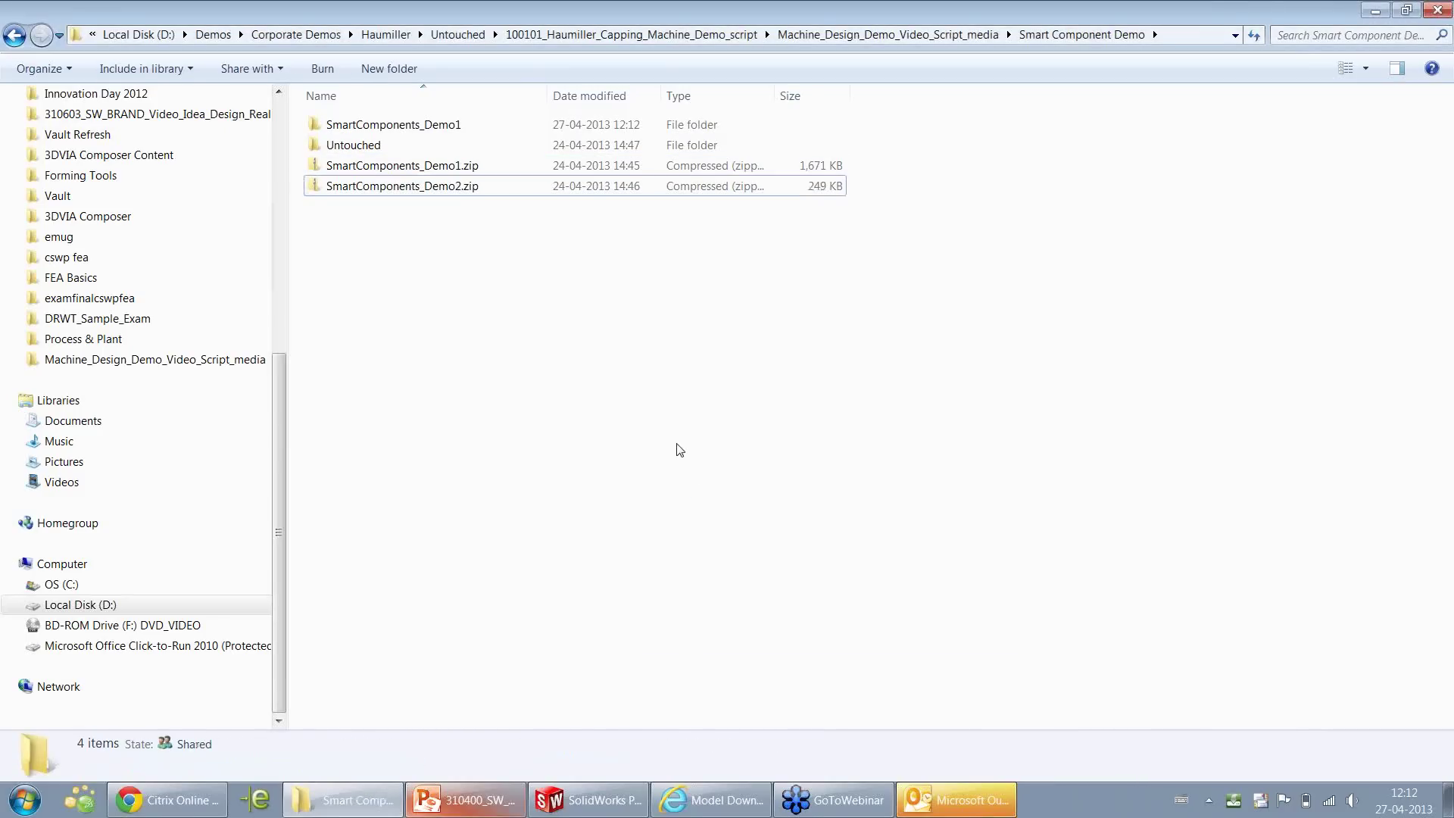
Open pillow_block.sldasm from the SmartComponents_Demo1 folder in SolidWorks and select the green bearing
{"action": "double_click", "coordinate": [409, 126]}
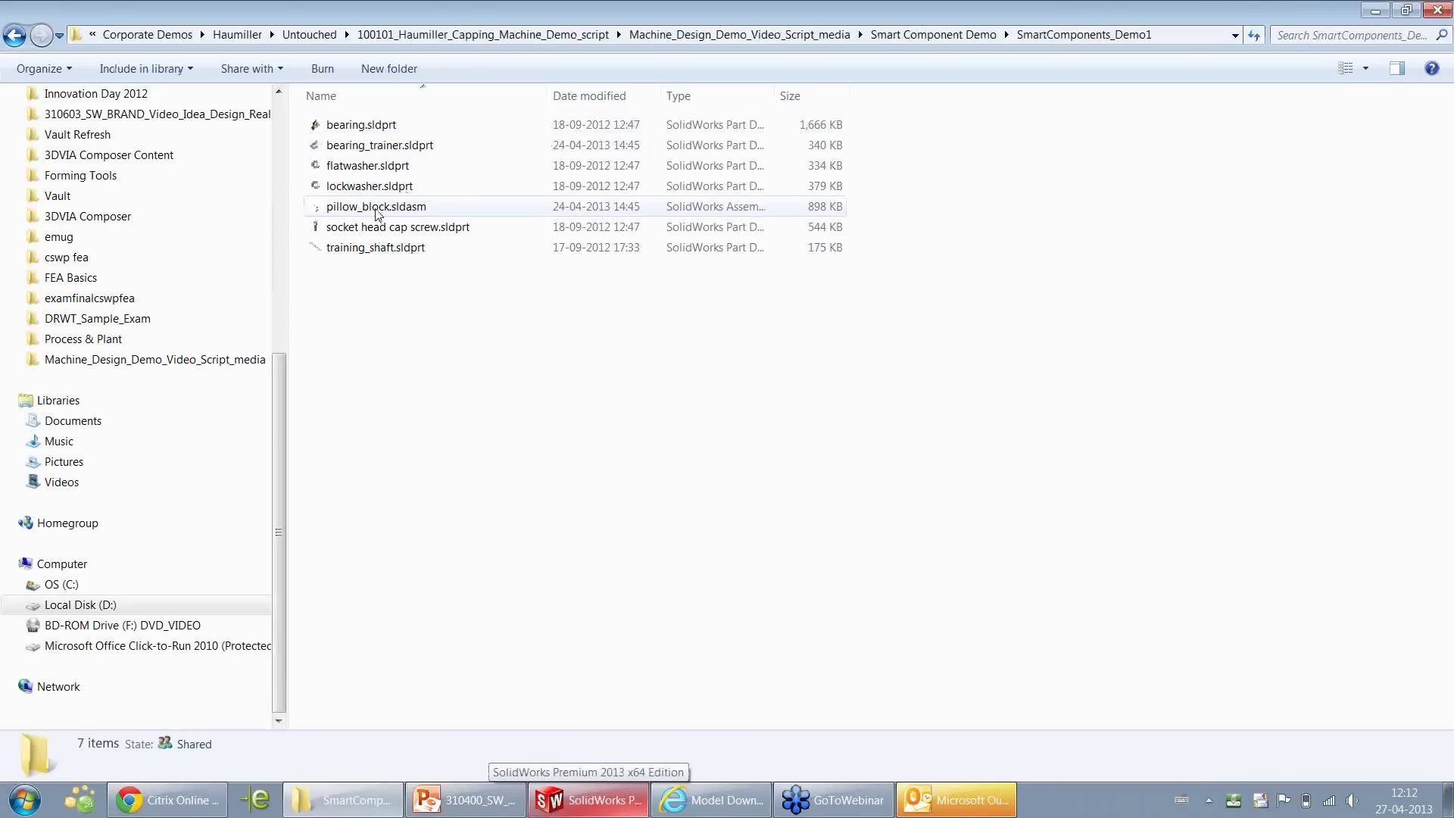
{"action": "double_click", "coordinate": [377, 208]}
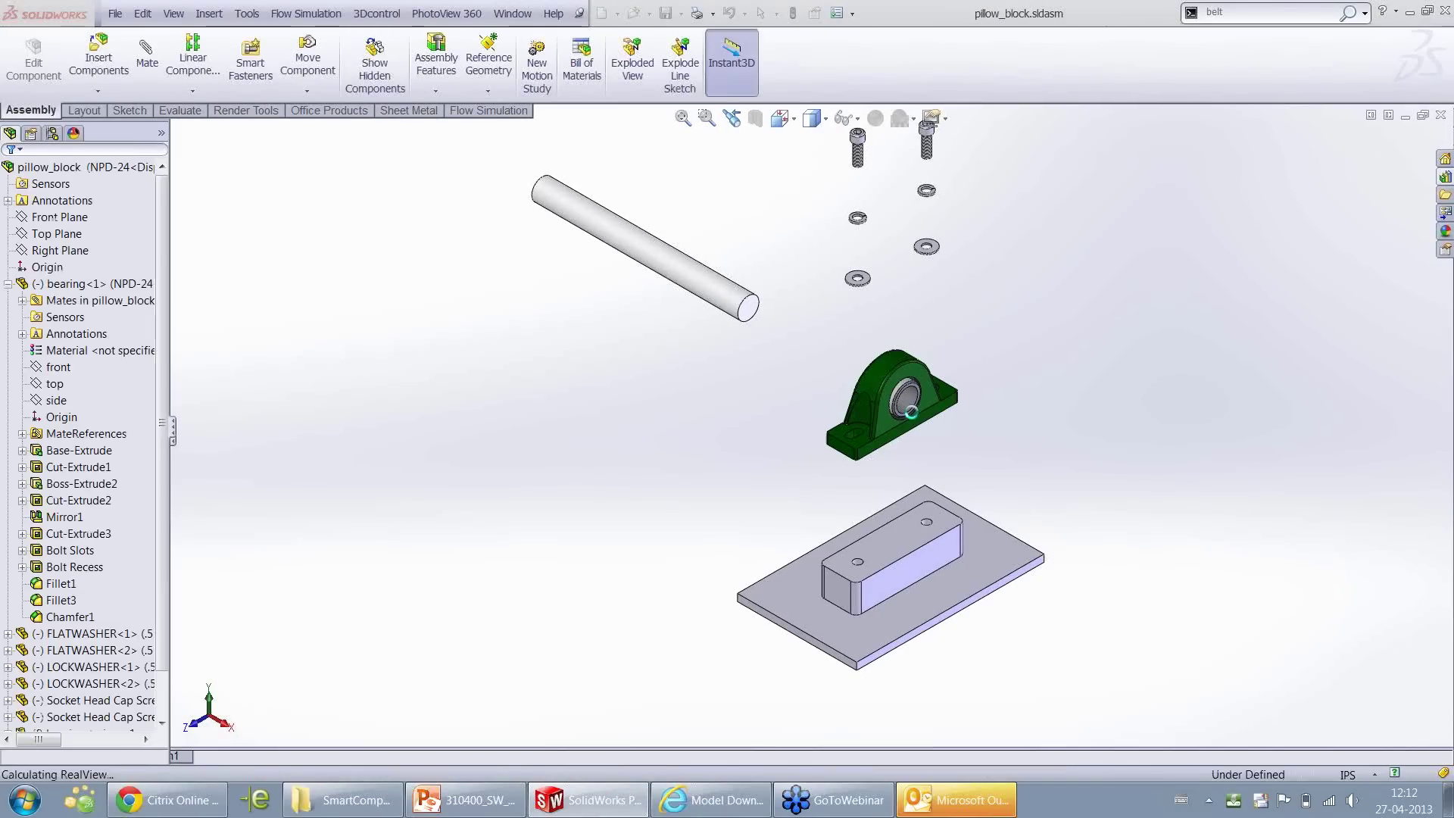
{"action": "right_click_drag", "start_coordinate": [976, 432], "coordinate": [1065, 349]}
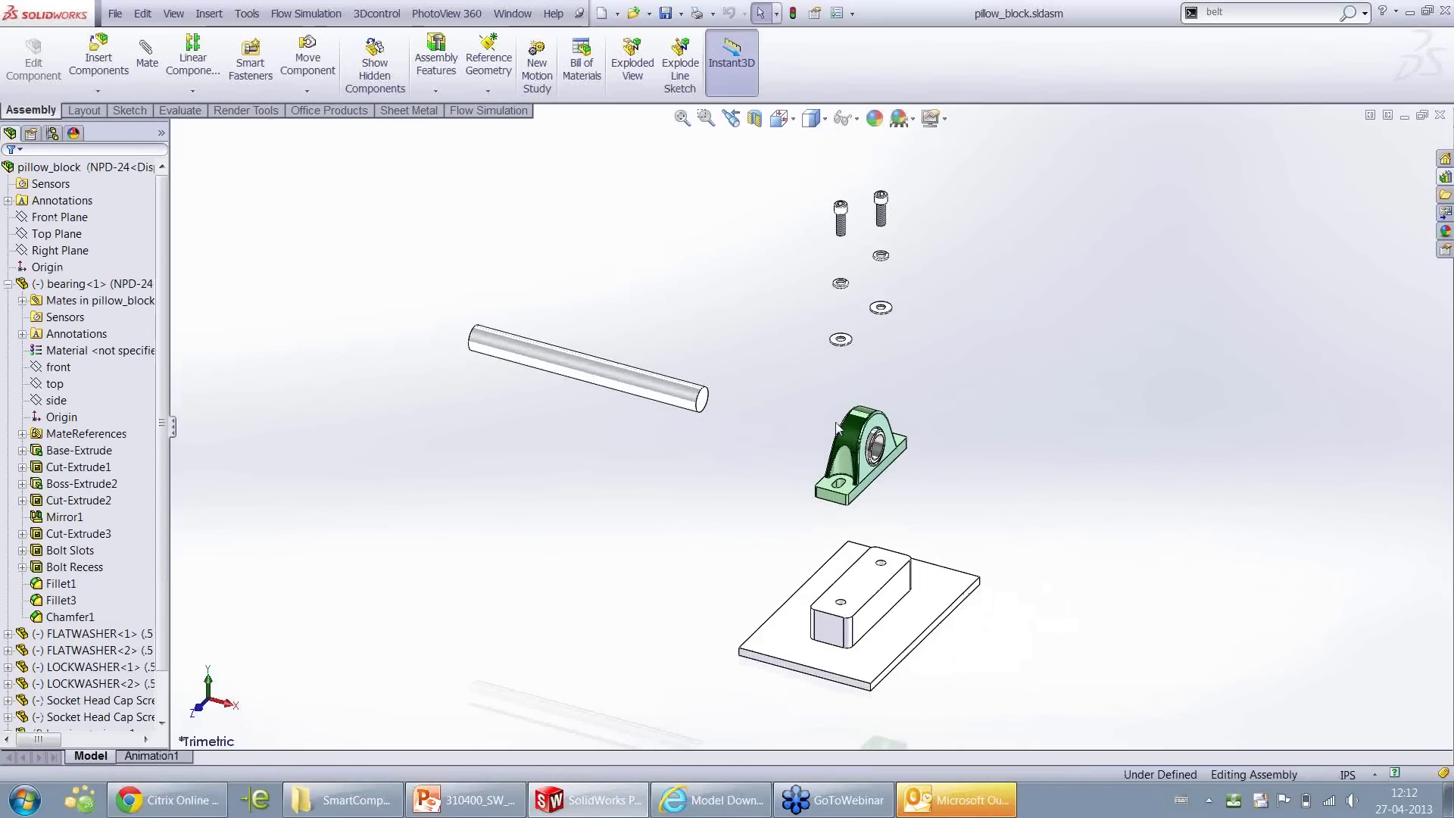
{"action": "left_click", "coordinate": [856, 439]}
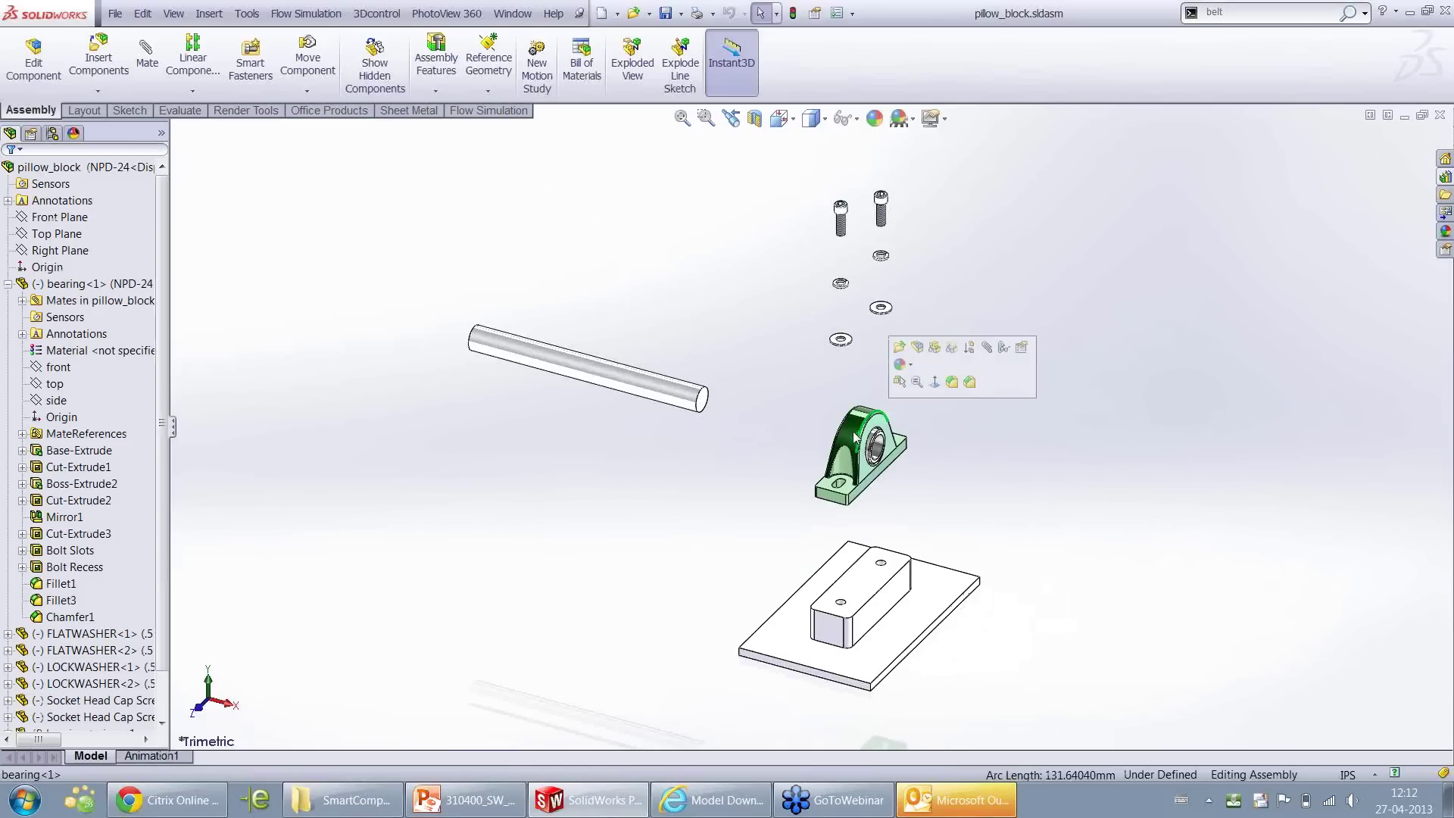
Examine the exploded pillow block assembly, including the green bearing, the screws and washers, and the mounting block on the base
{"action": "left_click", "coordinate": [854, 437]}
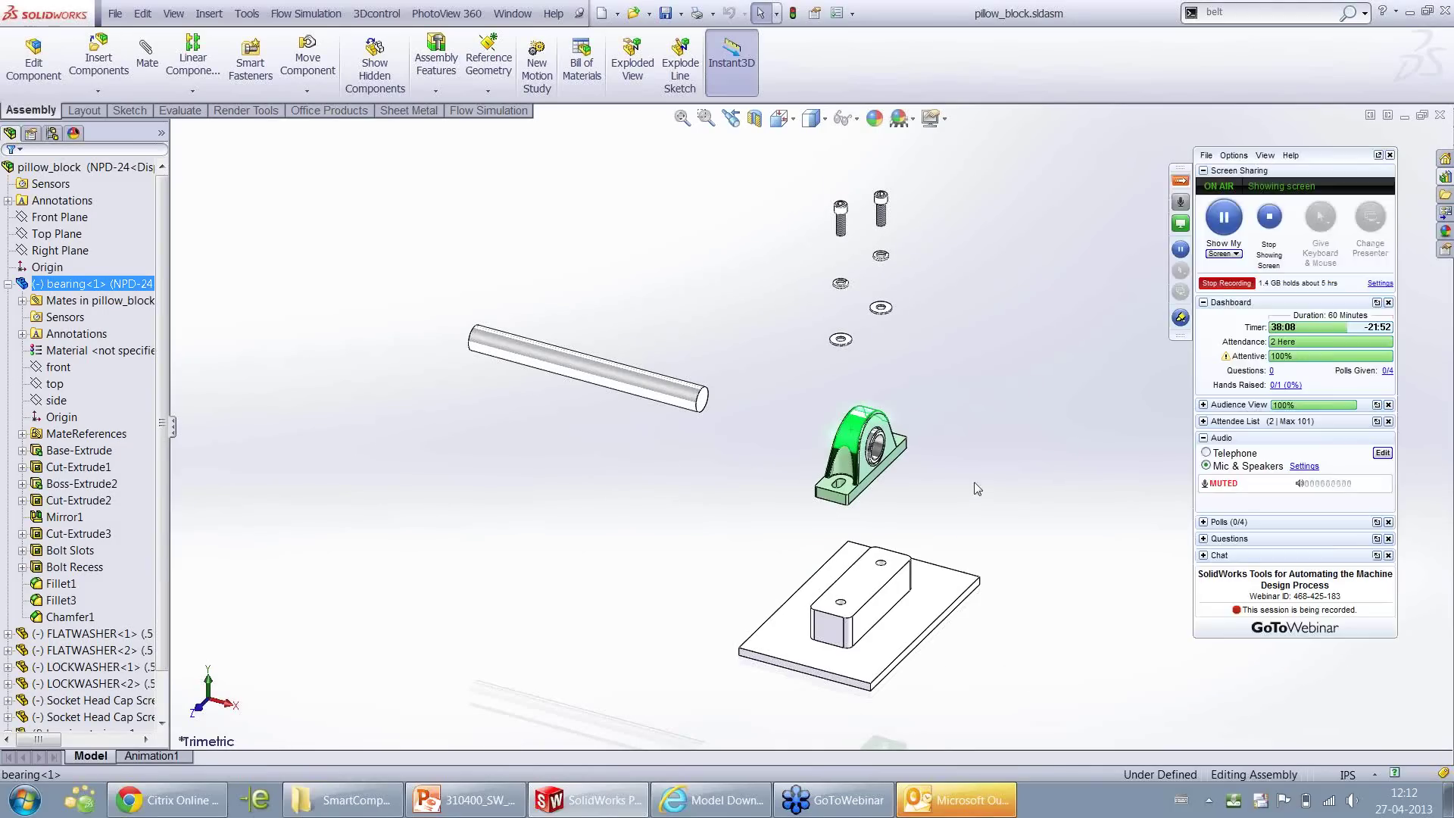
{"action": "key", "text": "Escape"}
{"action": "scroll", "coordinate": [876, 422], "scroll_direction": "down", "scroll_amount": 2}
{"action": "left_click", "coordinate": [876, 421]}
{"action": "scroll", "coordinate": [844, 348], "scroll_direction": "up", "scroll_amount": 2}
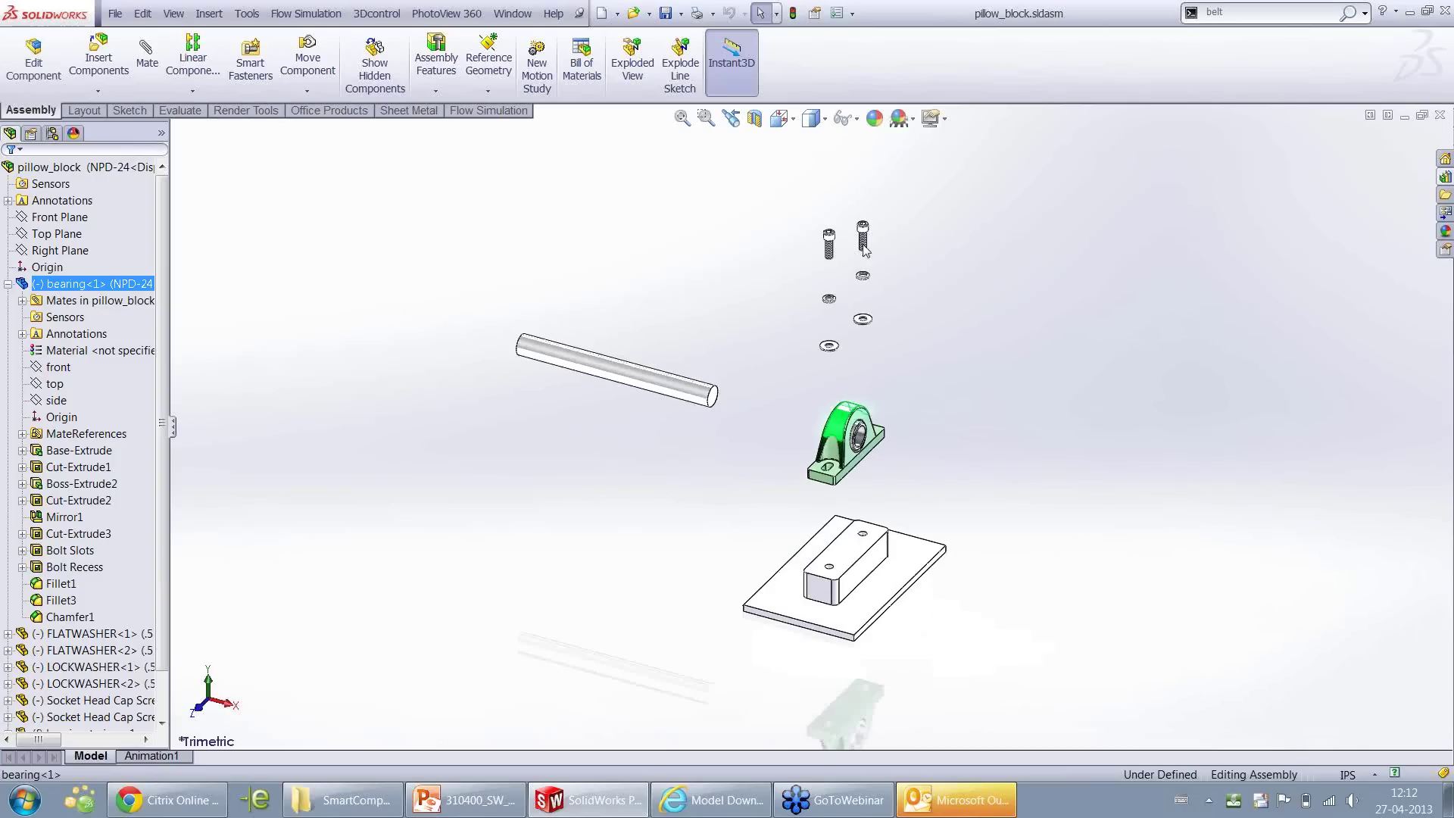
{"action": "left_click_drag", "start_coordinate": [795, 208], "coordinate": [916, 362]}
{"action": "key", "text": "Escape"}
{"action": "scroll", "coordinate": [855, 572], "scroll_direction": "down", "scroll_amount": 2}
{"action": "left_click", "coordinate": [855, 570]}
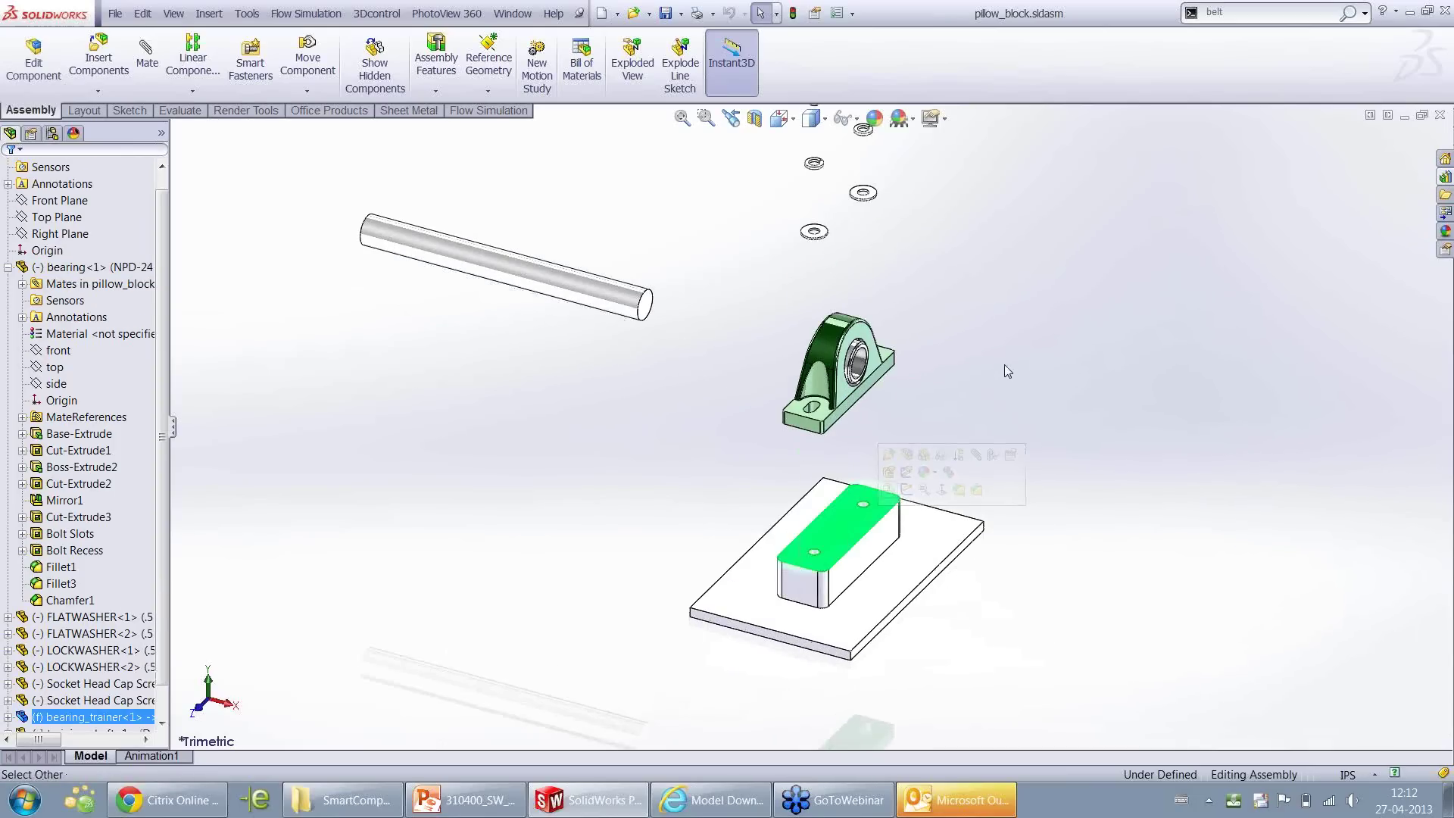
{"action": "key", "text": "Escape"}
{"action": "right_click", "coordinate": [1072, 284]}
{"action": "left_click", "coordinate": [1019, 290]}
{"action": "key", "text": "f"}
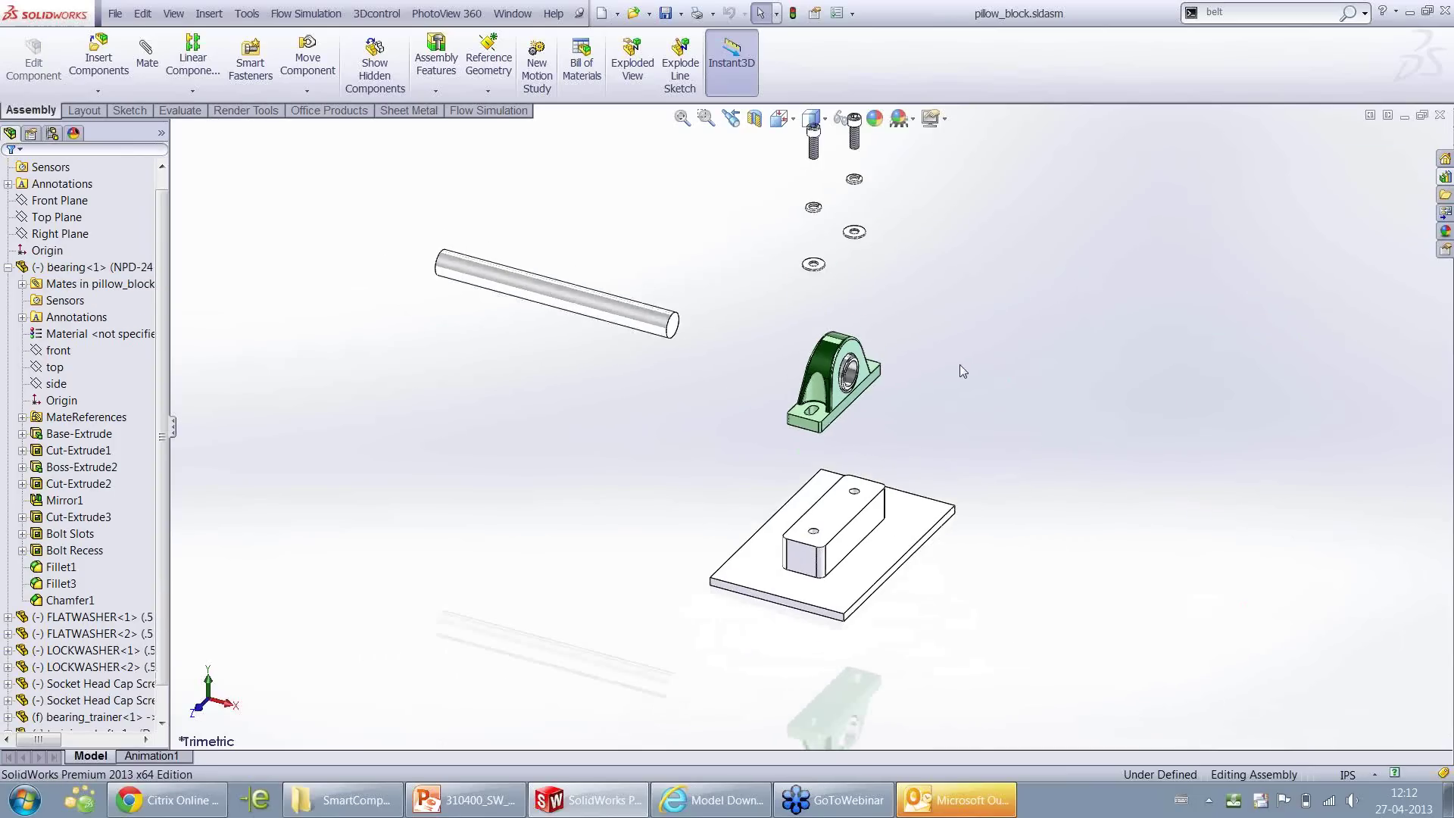
{"action": "scroll", "coordinate": [1036, 641], "scroll_direction": "down", "scroll_amount": 1}
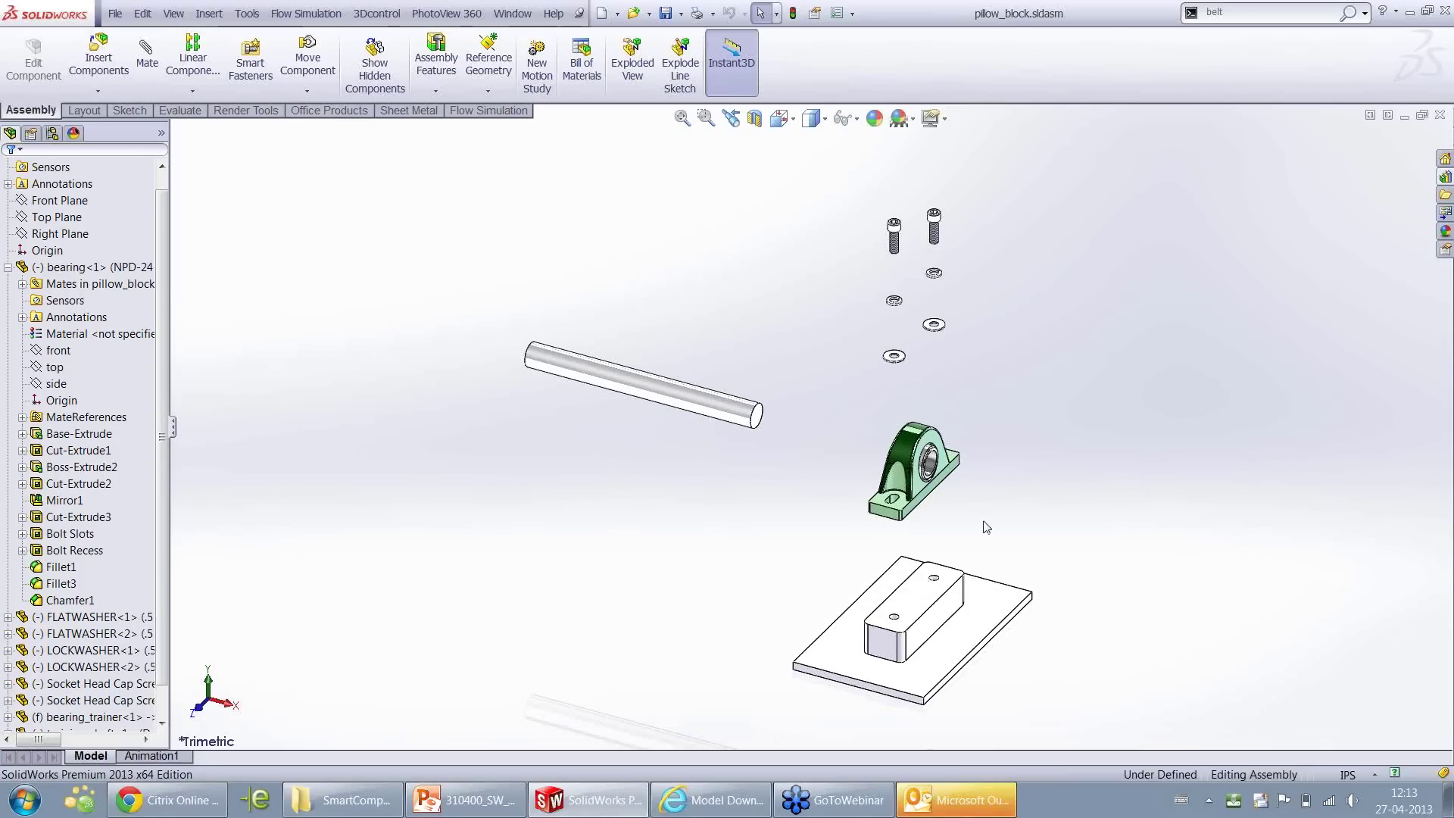
{"action": "scroll", "coordinate": [1021, 469], "scroll_direction": "up", "scroll_amount": 2}
{"action": "scroll", "coordinate": [1023, 466], "scroll_direction": "down", "scroll_amount": 1}
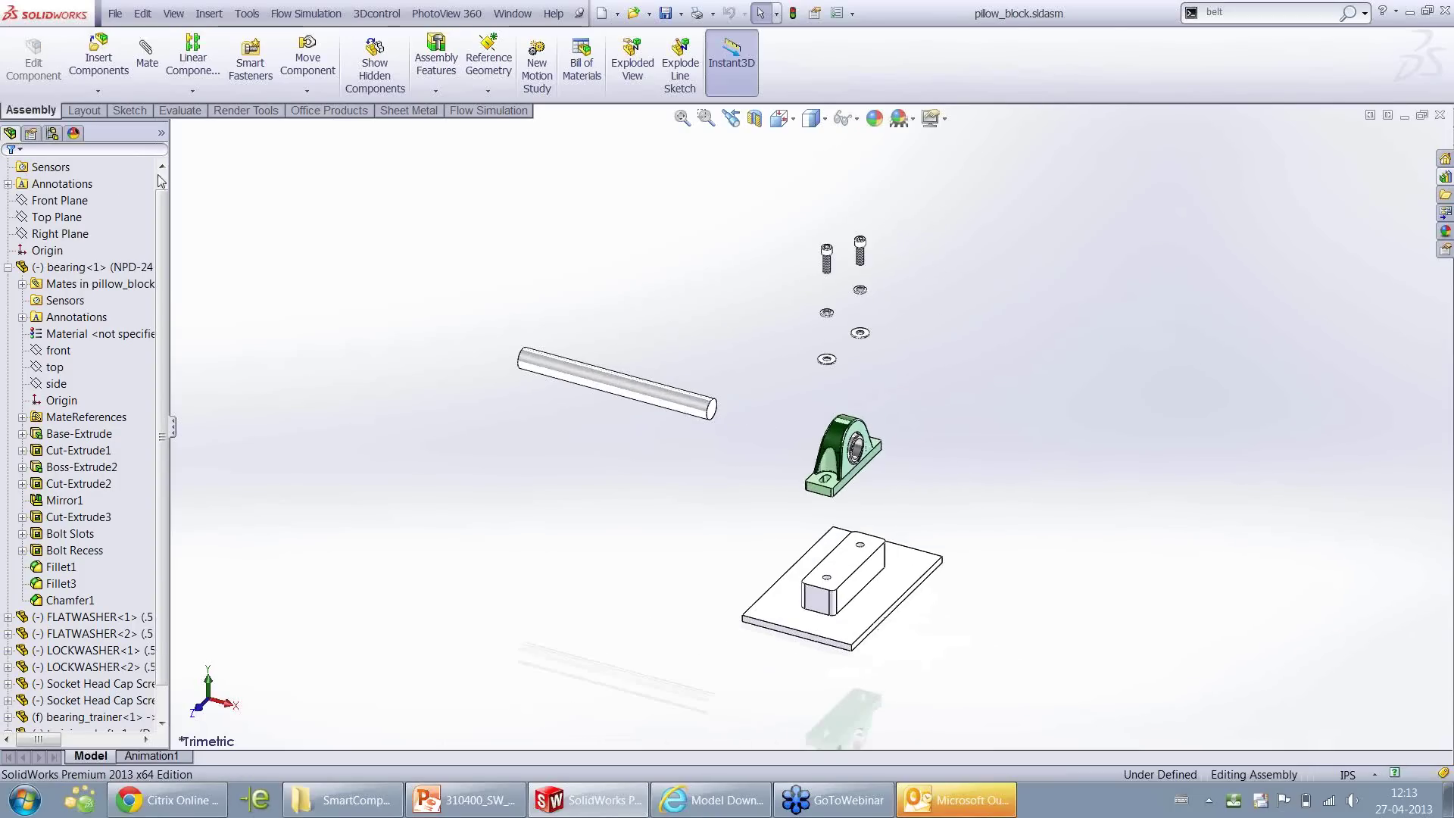
{"action": "scroll", "coordinate": [119, 180], "scroll_direction": "up", "scroll_amount": 1}
Collapse the pillow block assembly's exploded view to inspect the assembled state, and explode it again
{"action": "right_click", "coordinate": [103, 168]}
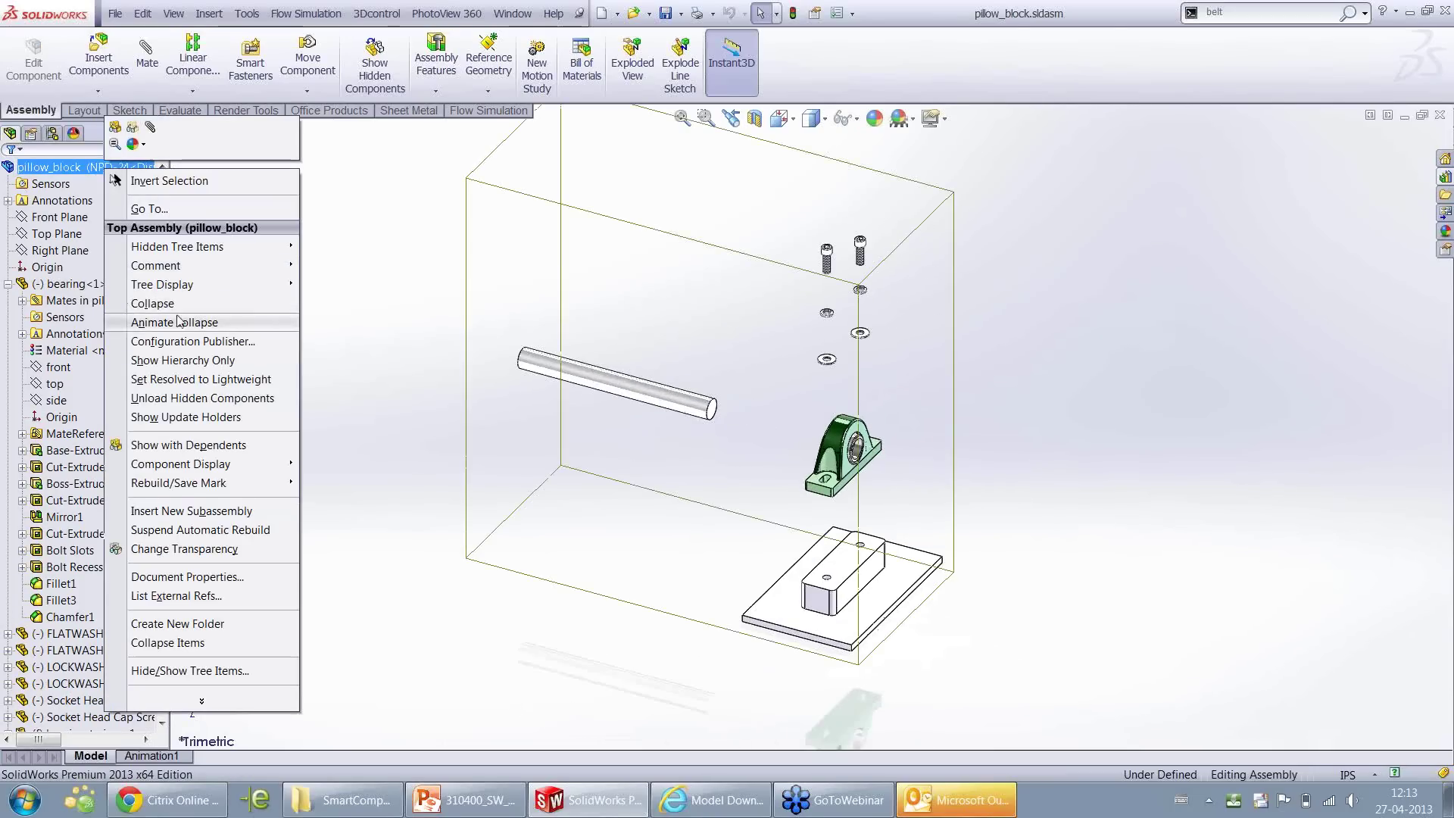
{"action": "left_click", "coordinate": [180, 301]}
{"action": "left_click", "coordinate": [653, 352]}
{"action": "key", "text": "f"}
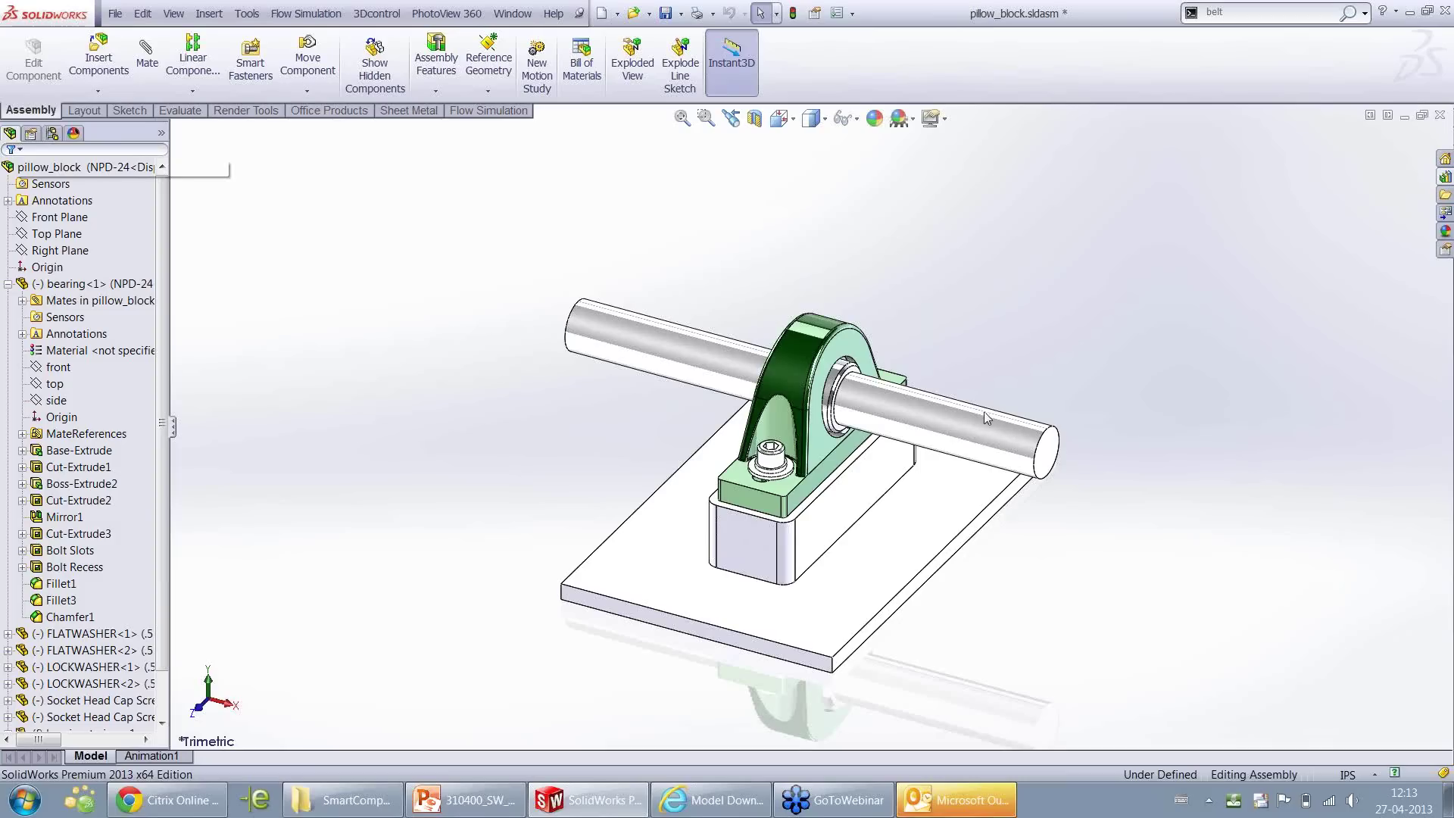
{"action": "right_click", "coordinate": [92, 173]}
{"action": "left_click", "coordinate": [227, 299]}
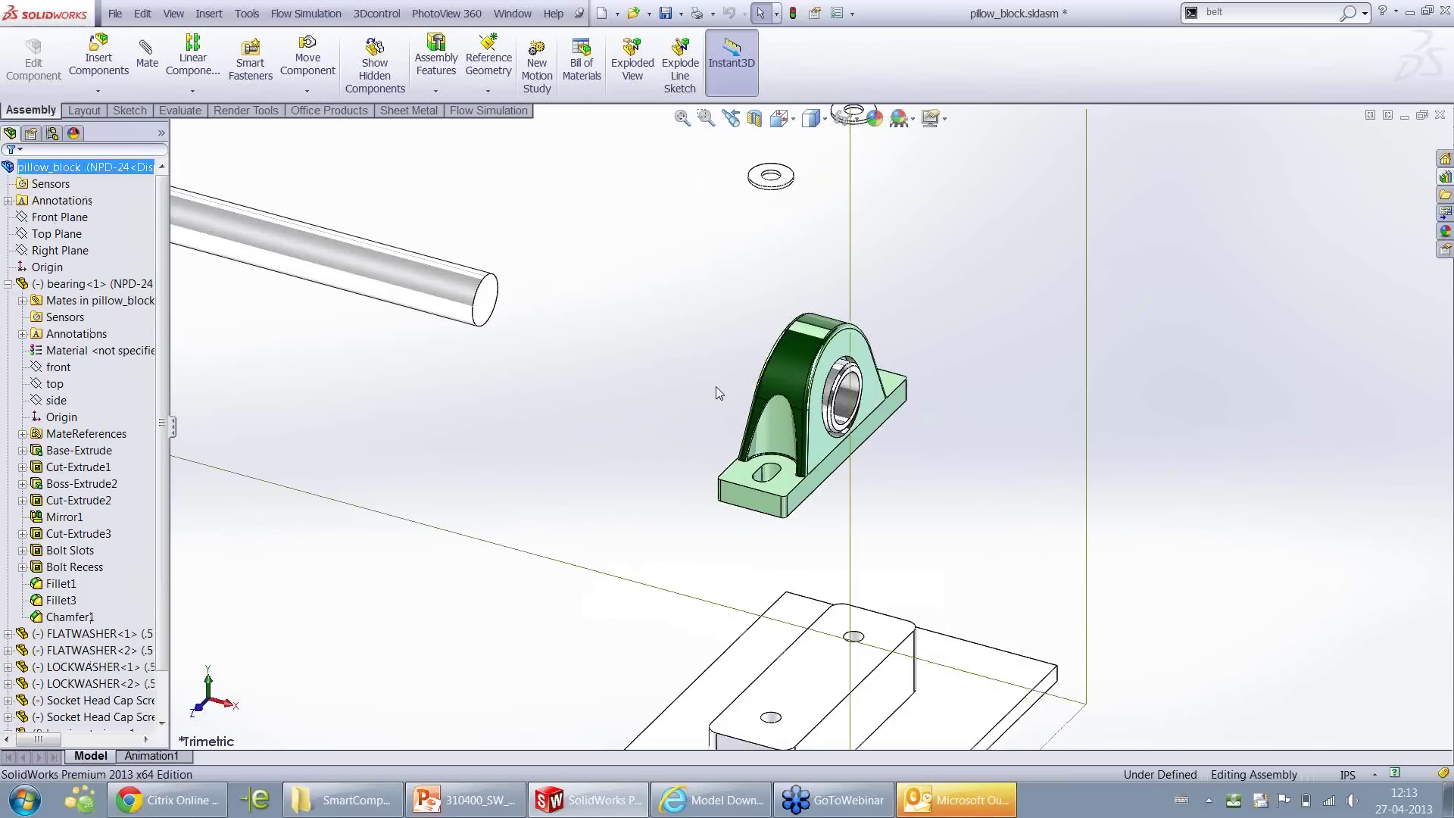
{"action": "left_click", "coordinate": [961, 421]}
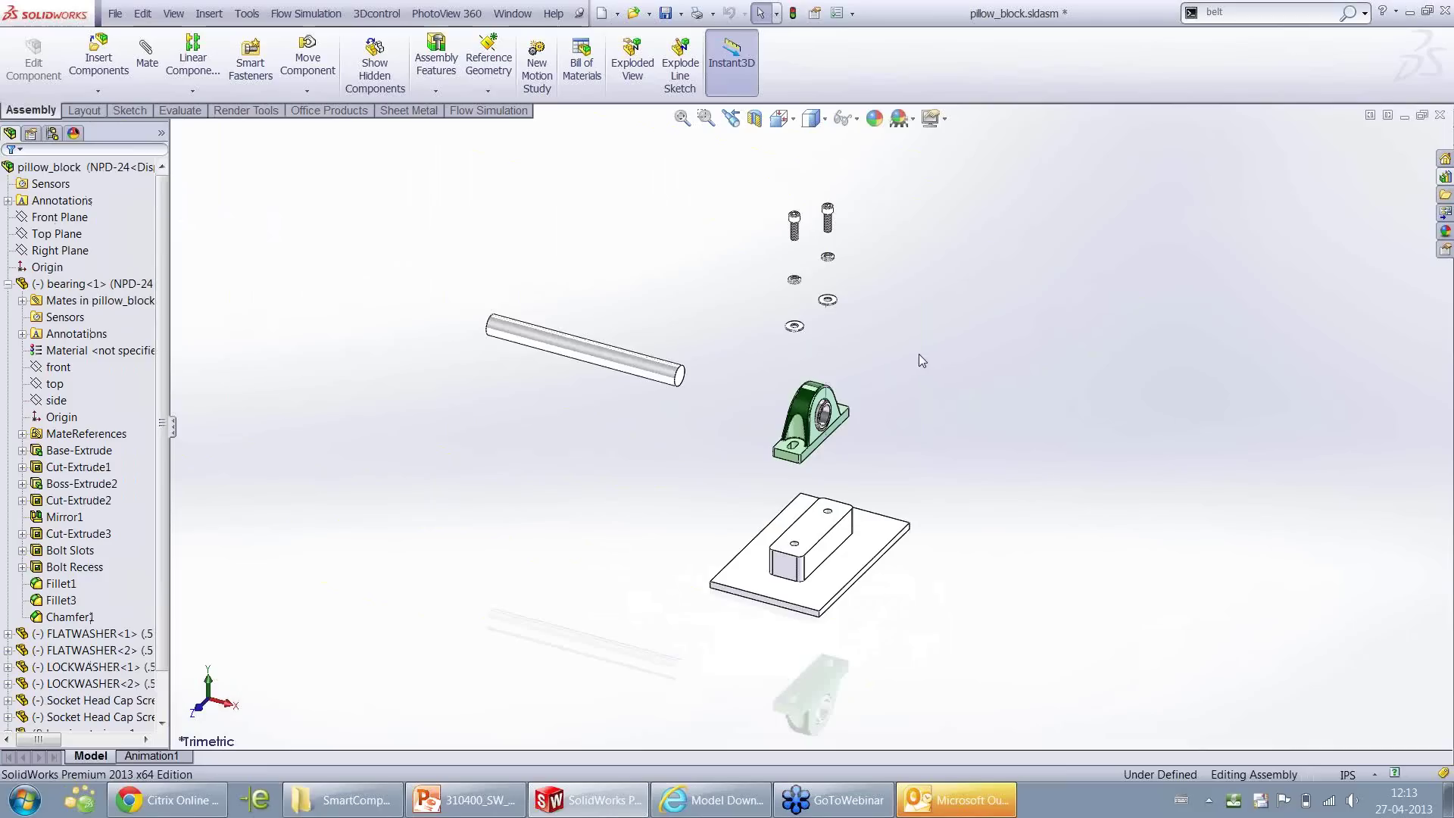
Start a Smart Component definition for the bearing and include the socket head cap screws, lock washers and flat washers
{"action": "left_click", "coordinate": [248, 14]}
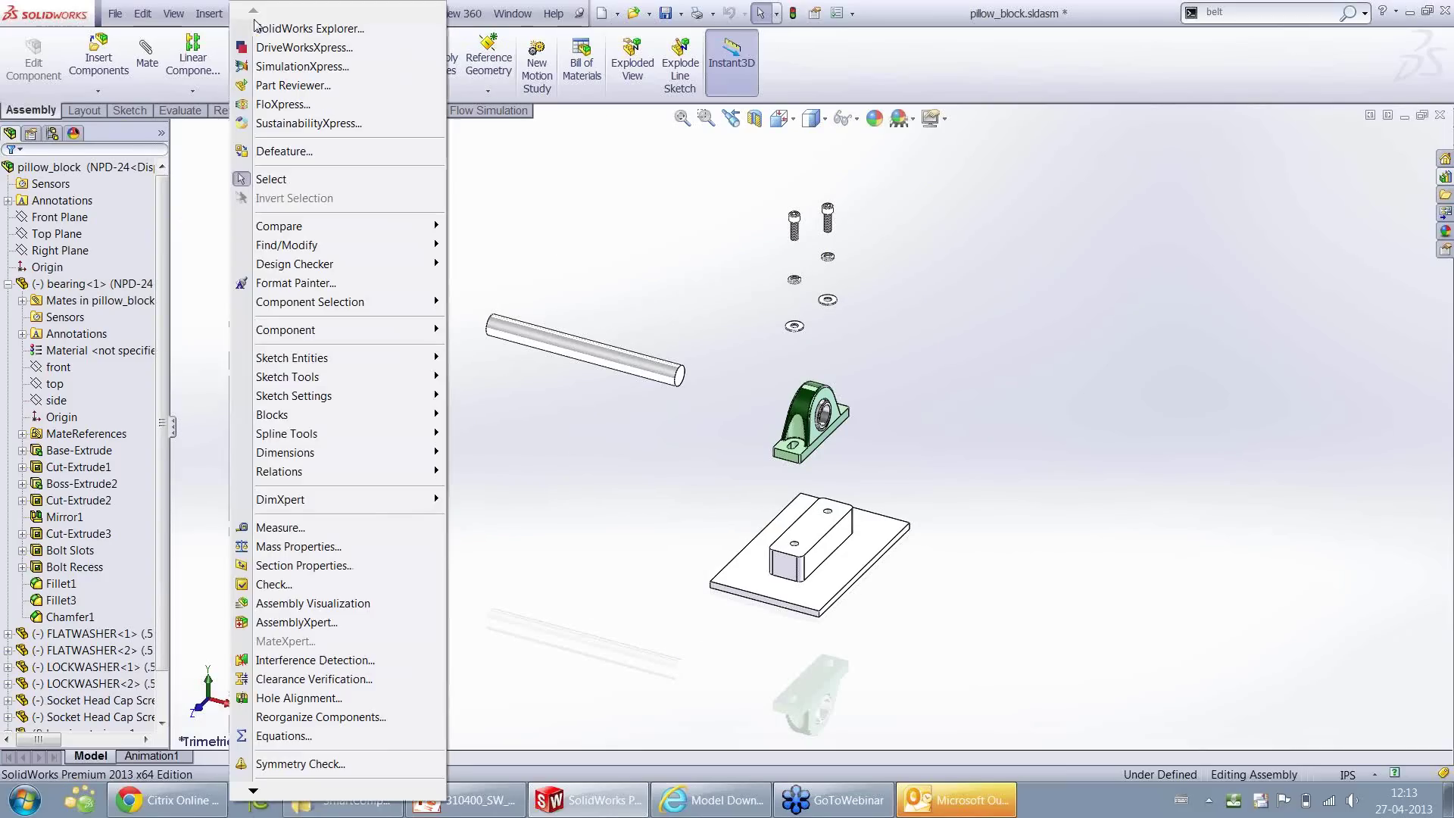
{"action": "mouse_move", "coordinate": [296, 792]}
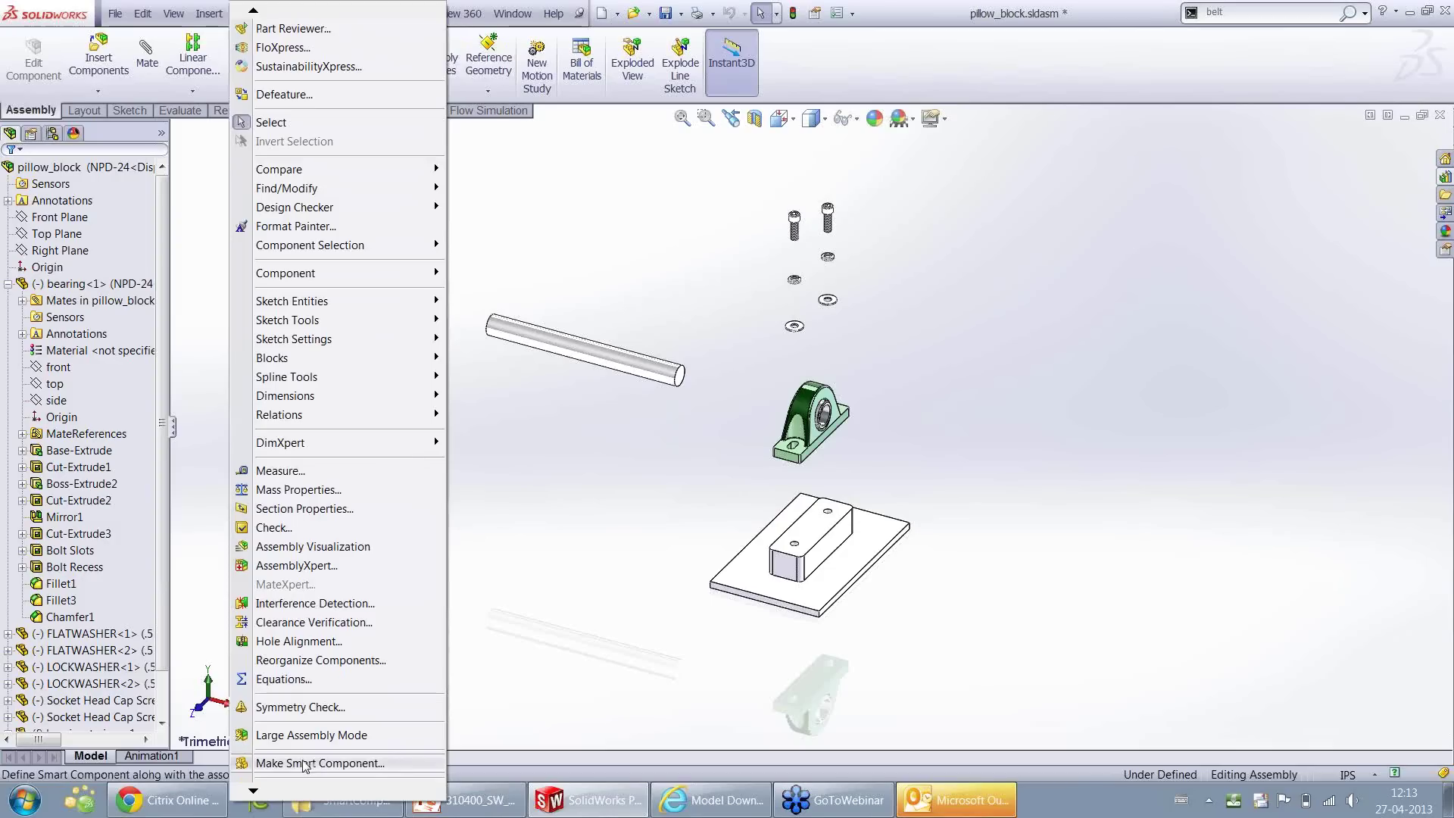
{"action": "left_click", "coordinate": [303, 763]}
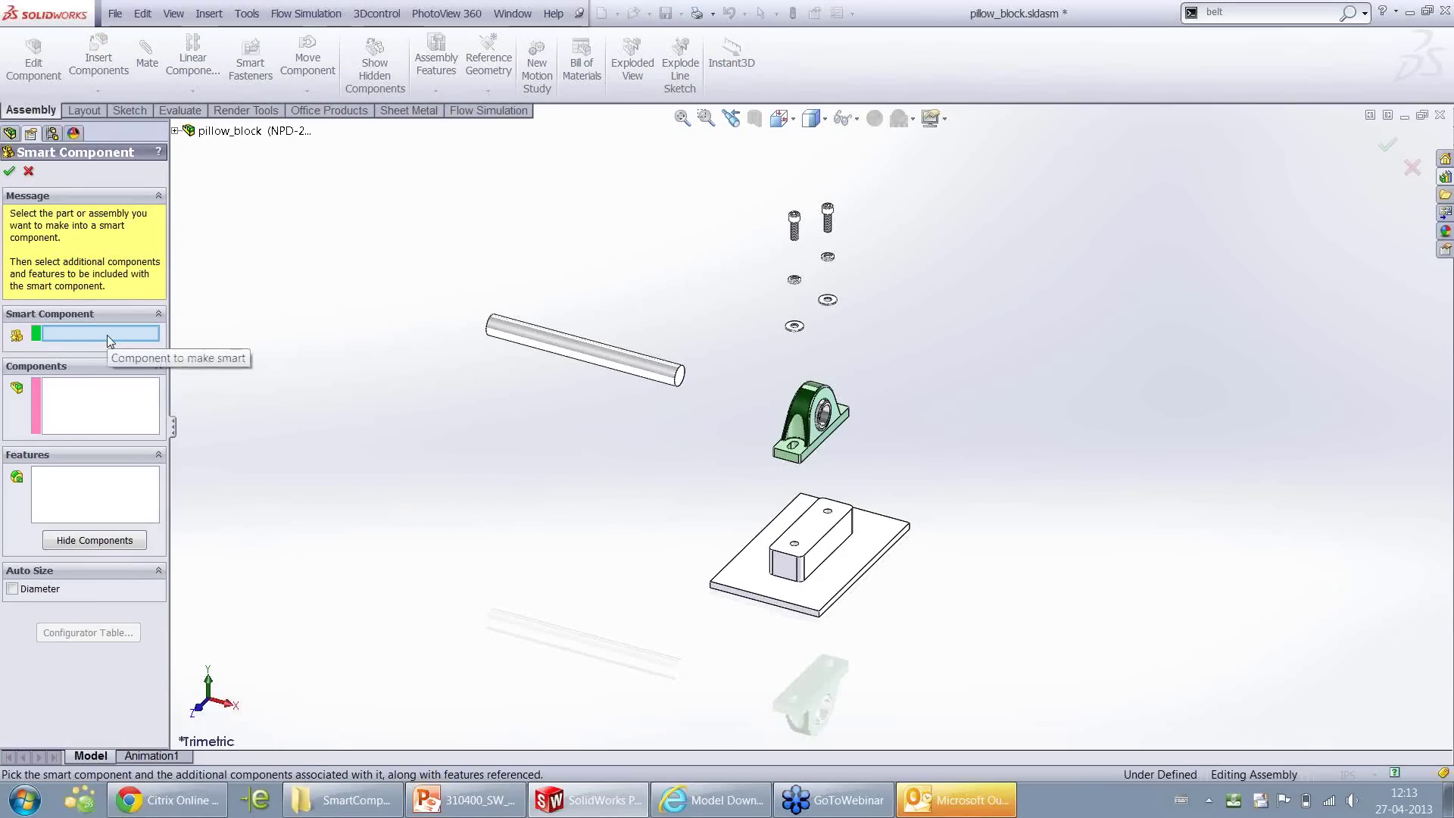
{"action": "left_click", "coordinate": [803, 410]}
{"action": "left_click_drag", "start_coordinate": [733, 185], "coordinate": [878, 359]}
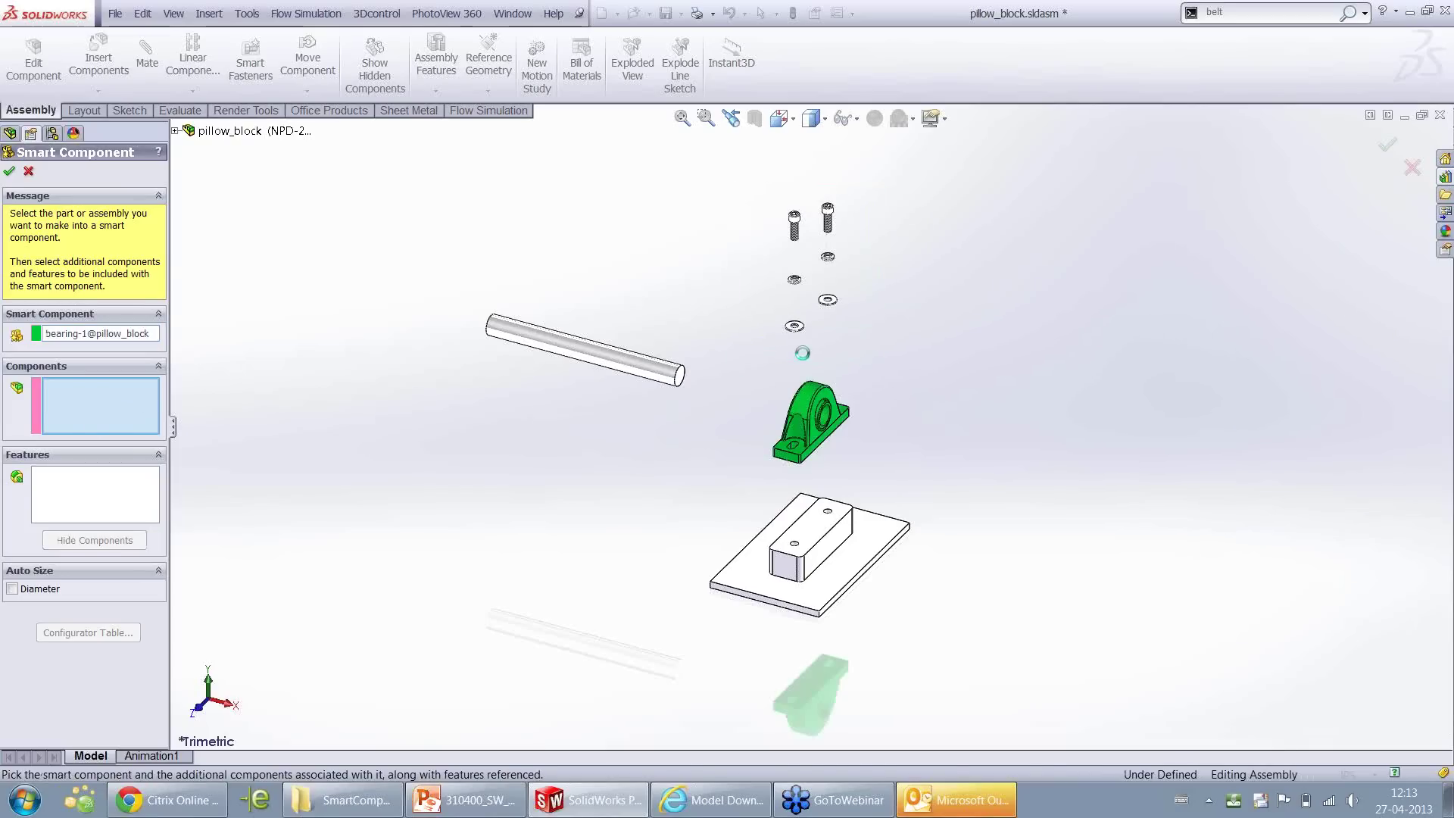
Add the mounting block's Extrude2 feature to the Smart Component, show the hidden components and finish the definition
{"action": "left_click", "coordinate": [823, 535]}
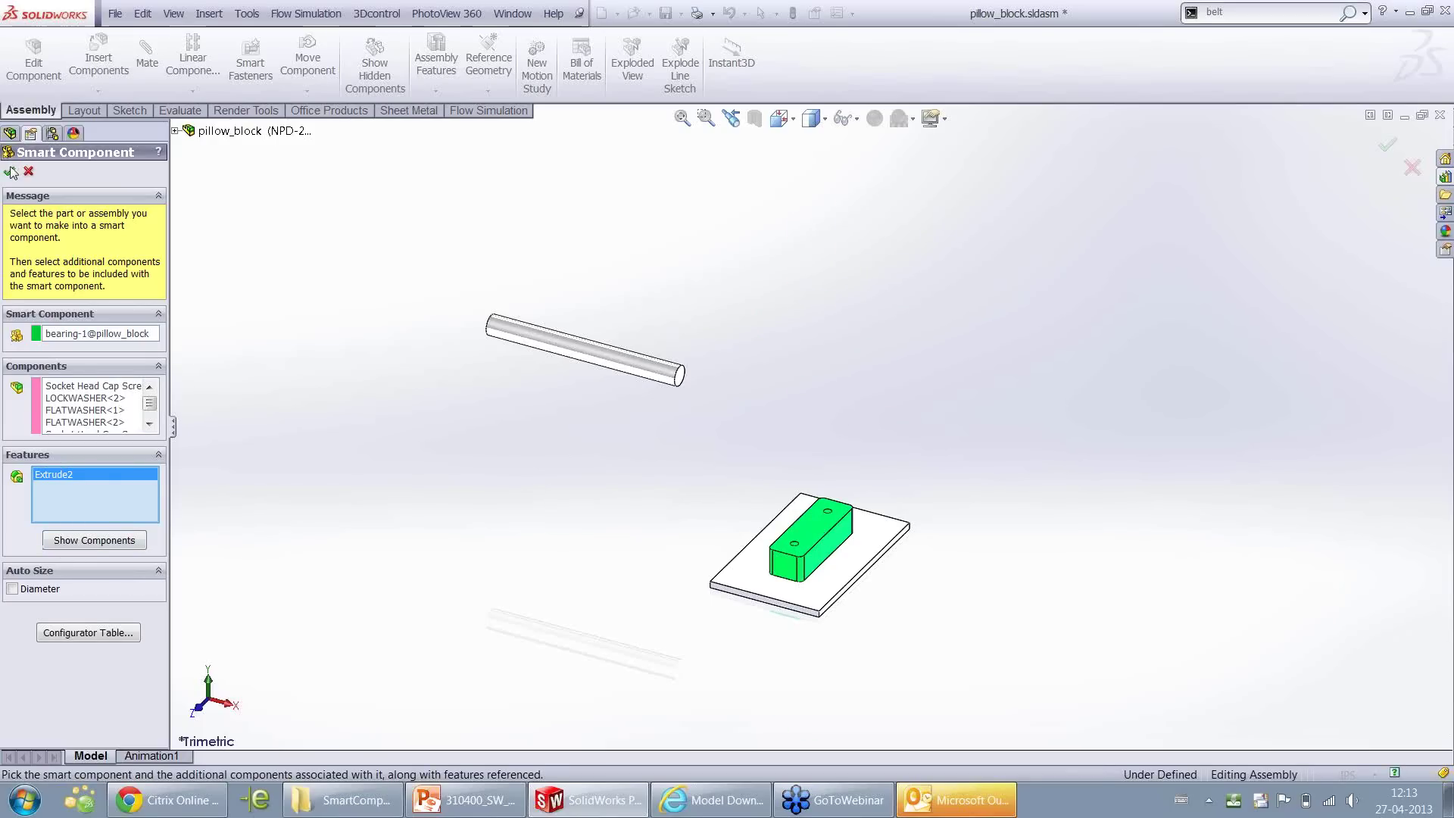
{"action": "left_click", "coordinate": [93, 540]}
{"action": "left_click", "coordinate": [10, 171]}
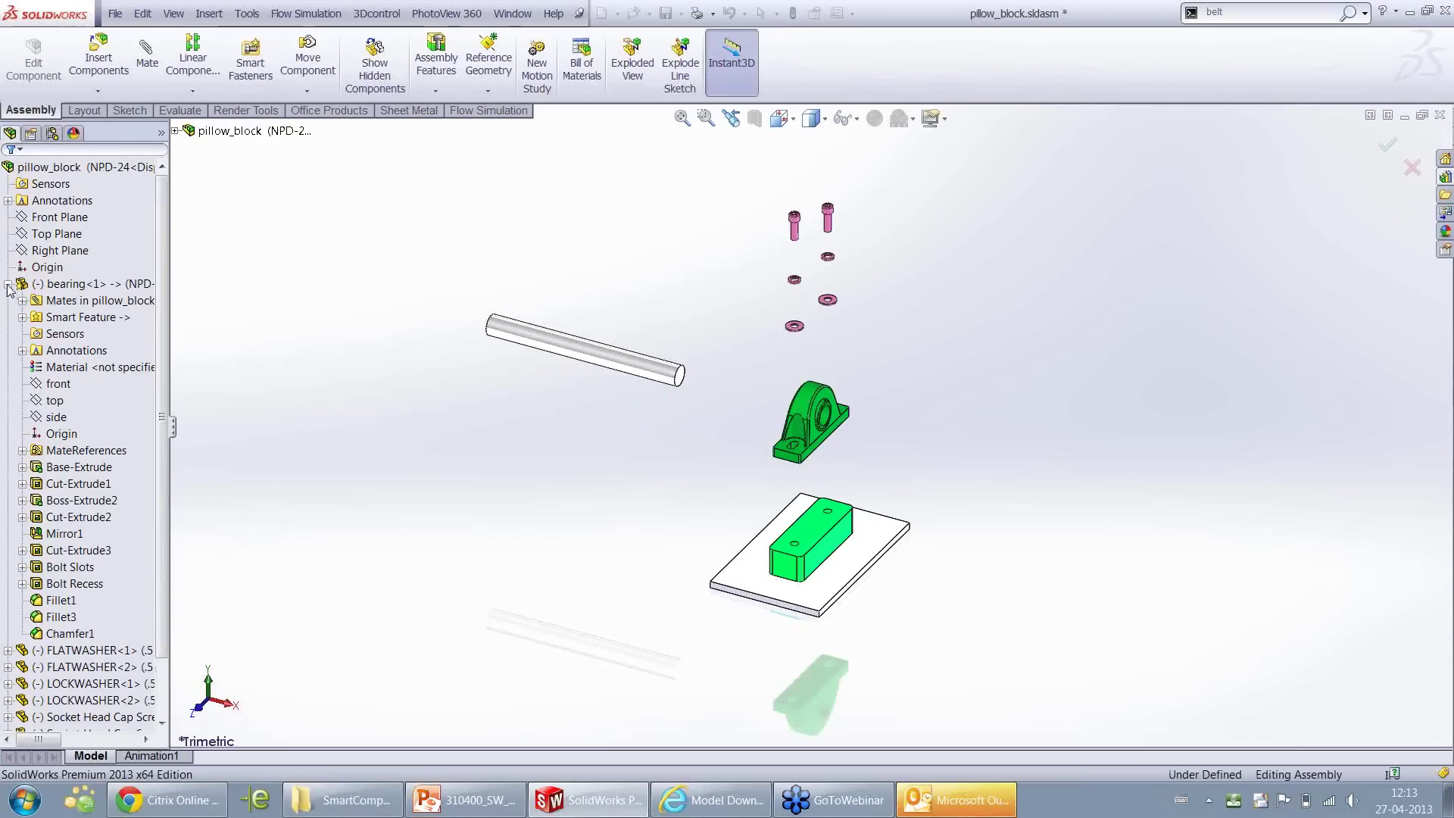
Save pillow_block.sldasm together with the modified bearing.sldprt and close the assembly
{"action": "left_click", "coordinate": [664, 15]}
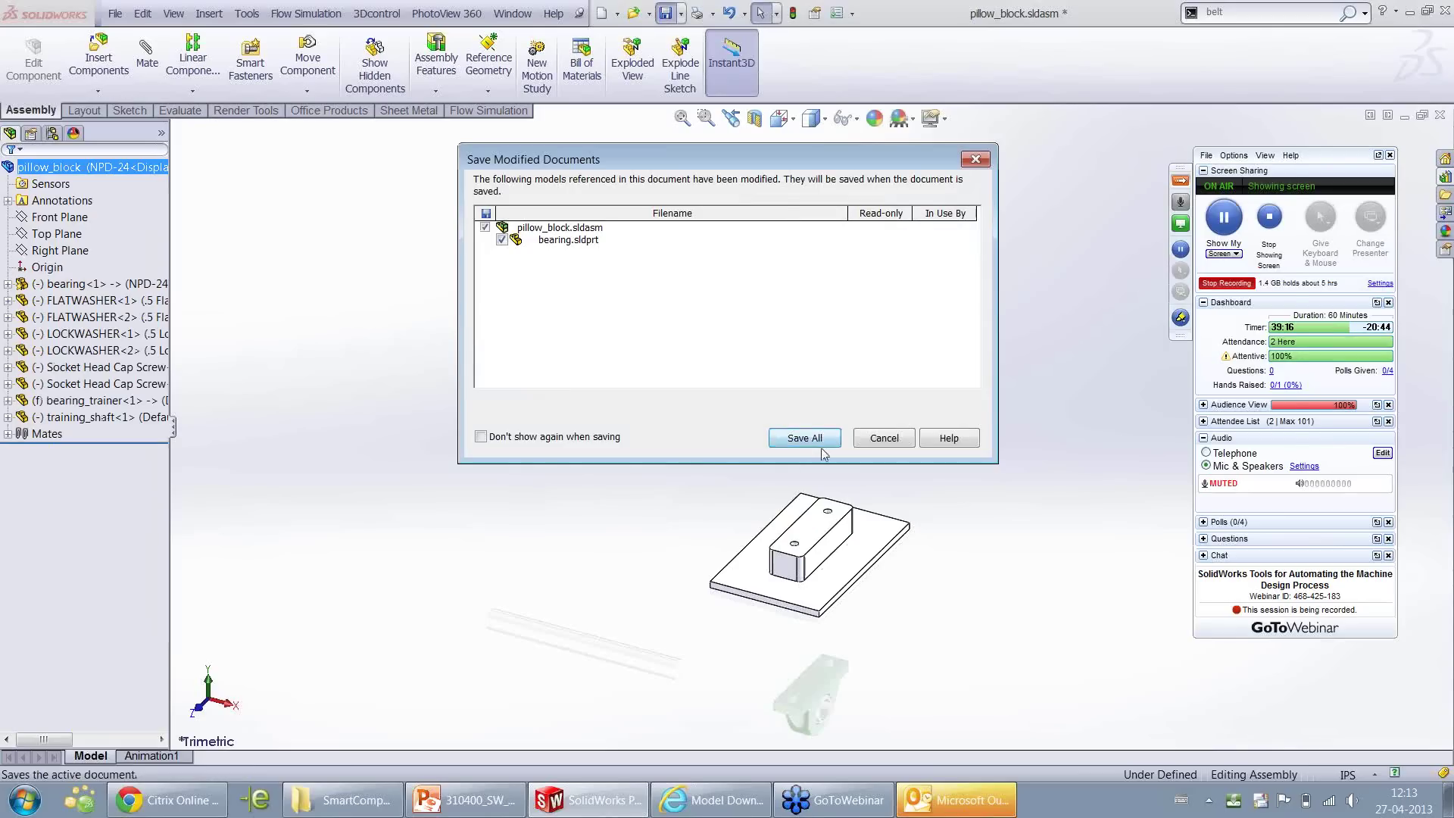
{"action": "left_click", "coordinate": [802, 435]}
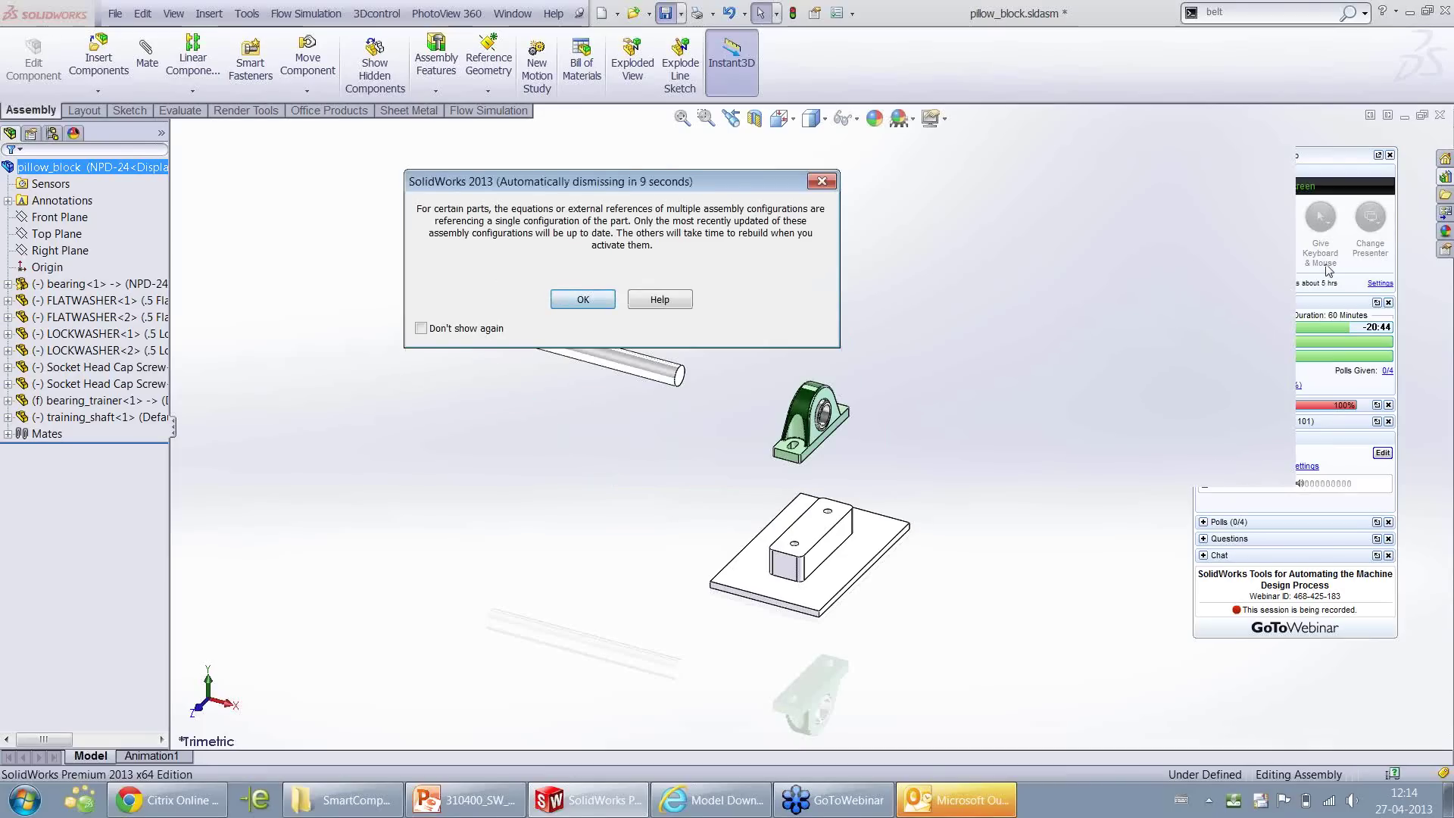
{"action": "left_click", "coordinate": [1440, 114]}
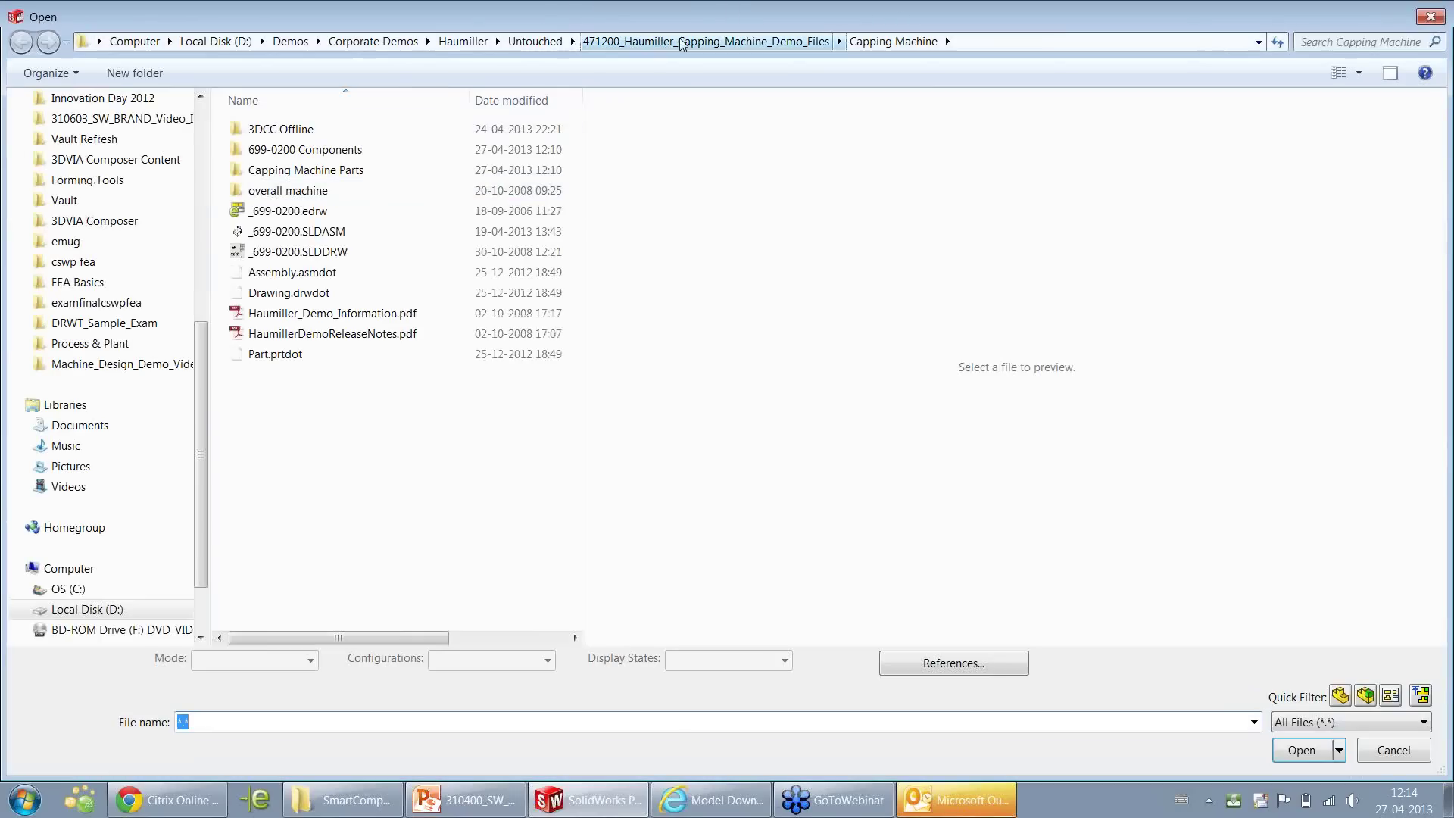
Open stepped_shaft.sldasm from the SmartComponents_Demo2 folder inside Smart Component Demo
{"action": "left_click", "coordinate": [682, 43]}
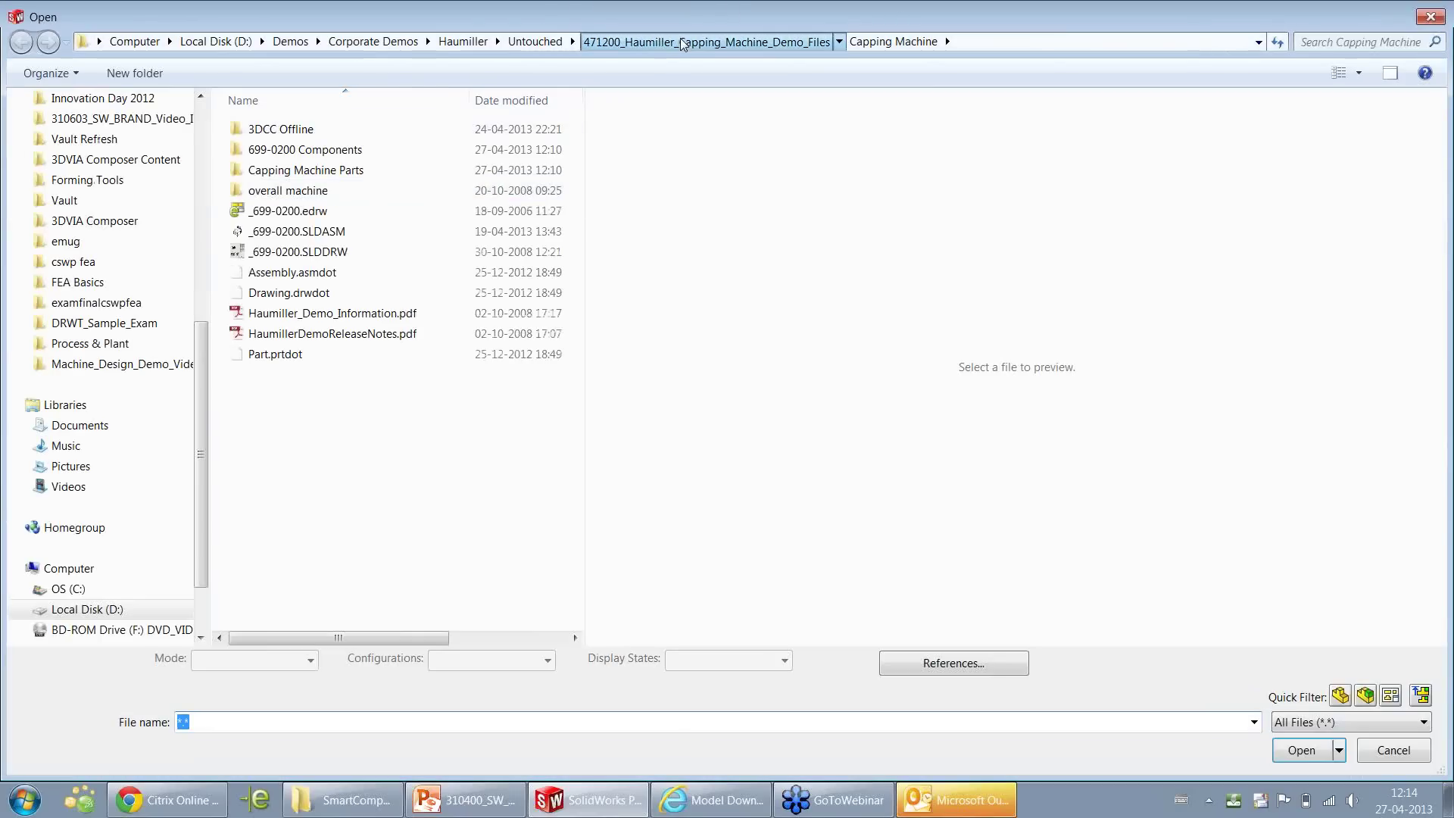
{"action": "left_click", "coordinate": [142, 370]}
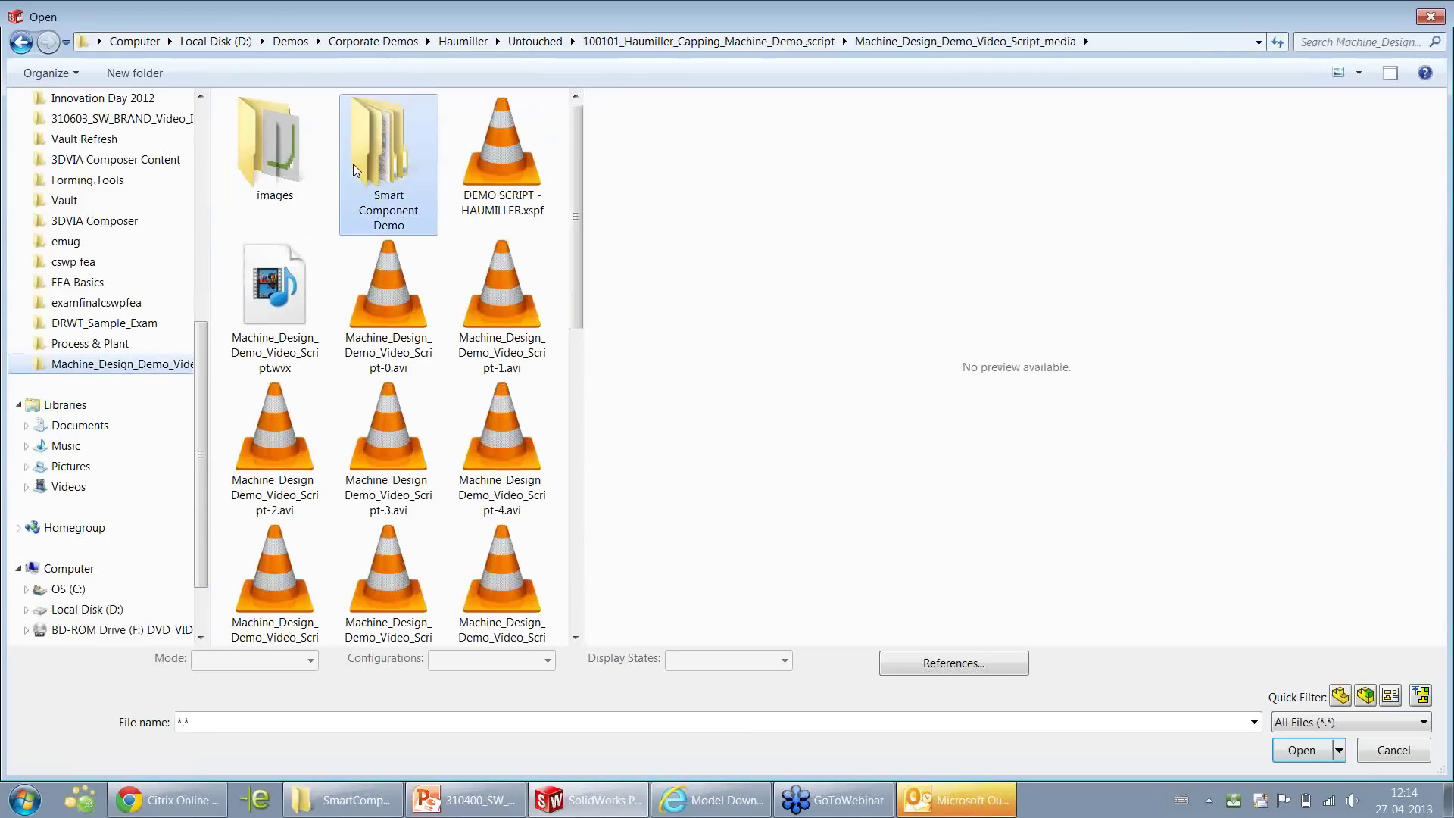
{"action": "double_click", "coordinate": [355, 156]}
{"action": "double_click", "coordinate": [330, 150]}
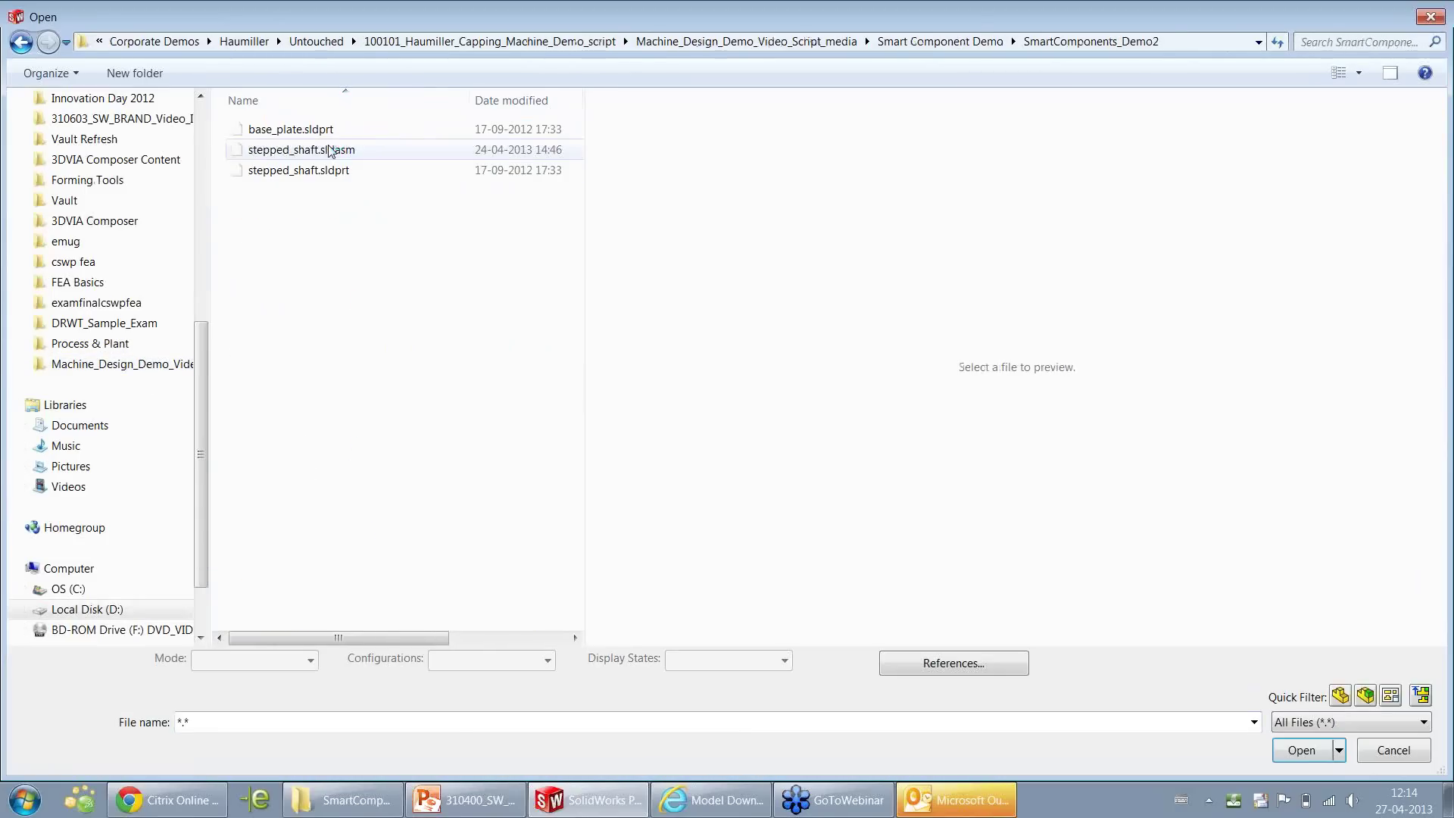
{"action": "left_click", "coordinate": [316, 155]}
{"action": "double_click", "coordinate": [316, 158]}
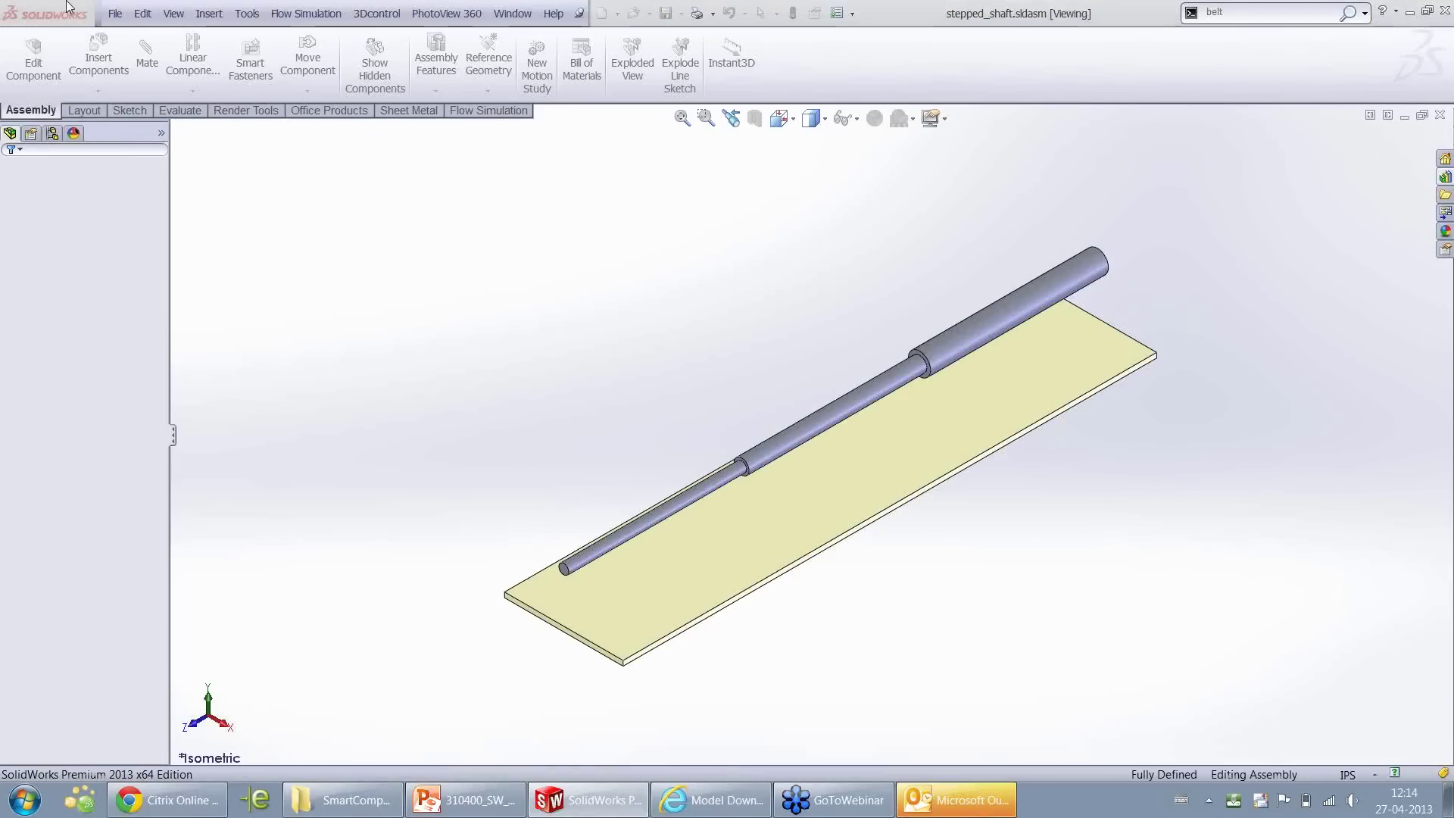
Insert bearing.sldprt from the SmartComponents_Demo1 folder and mate it concentric to the stepped shaft's middle section
{"action": "left_click", "coordinate": [99, 64]}
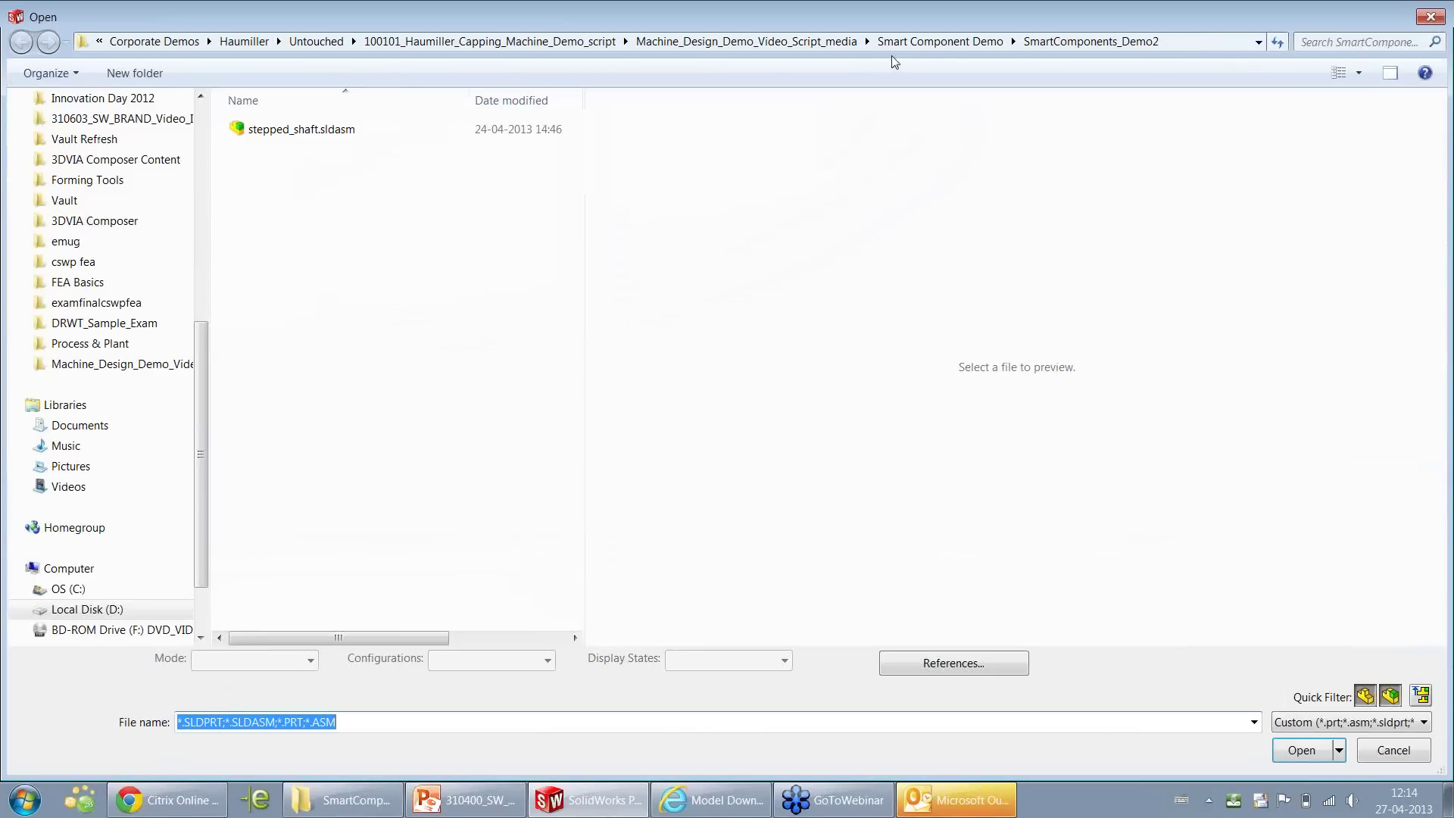
{"action": "left_click", "coordinate": [901, 44]}
{"action": "double_click", "coordinate": [379, 130]}
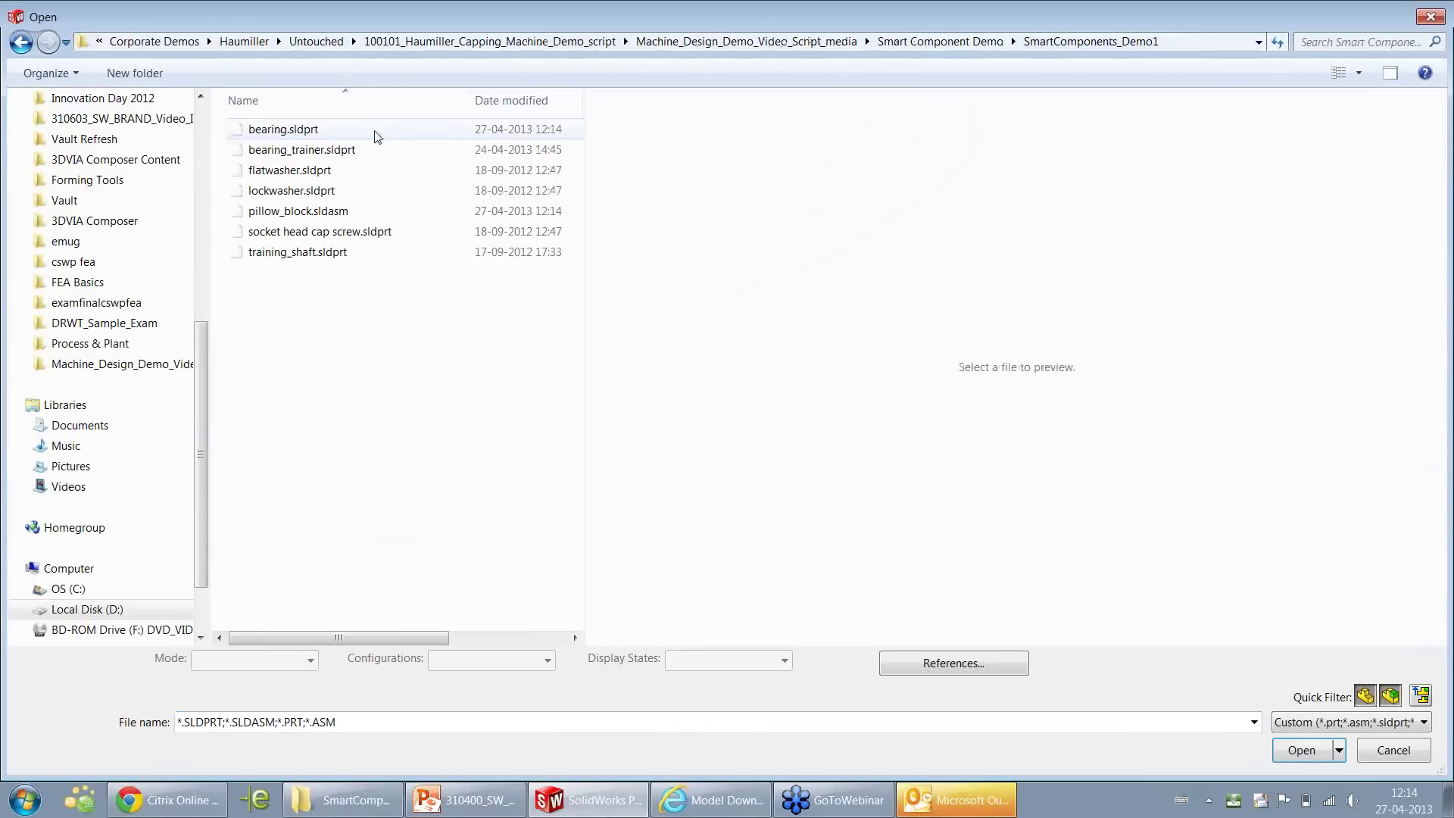
{"action": "left_click", "coordinate": [334, 132]}
{"action": "double_click", "coordinate": [334, 132]}
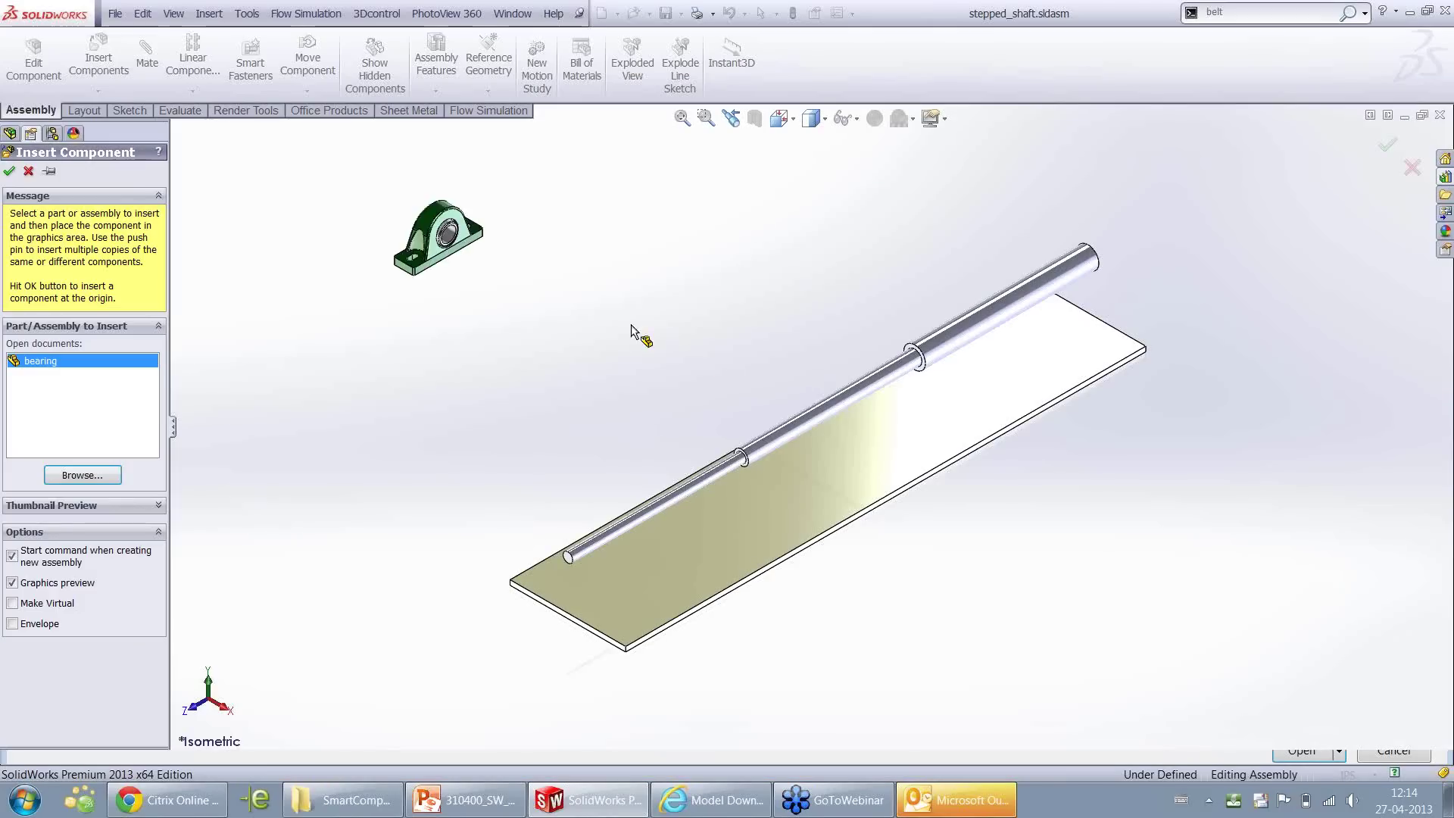
{"action": "left_click", "coordinate": [819, 421]}
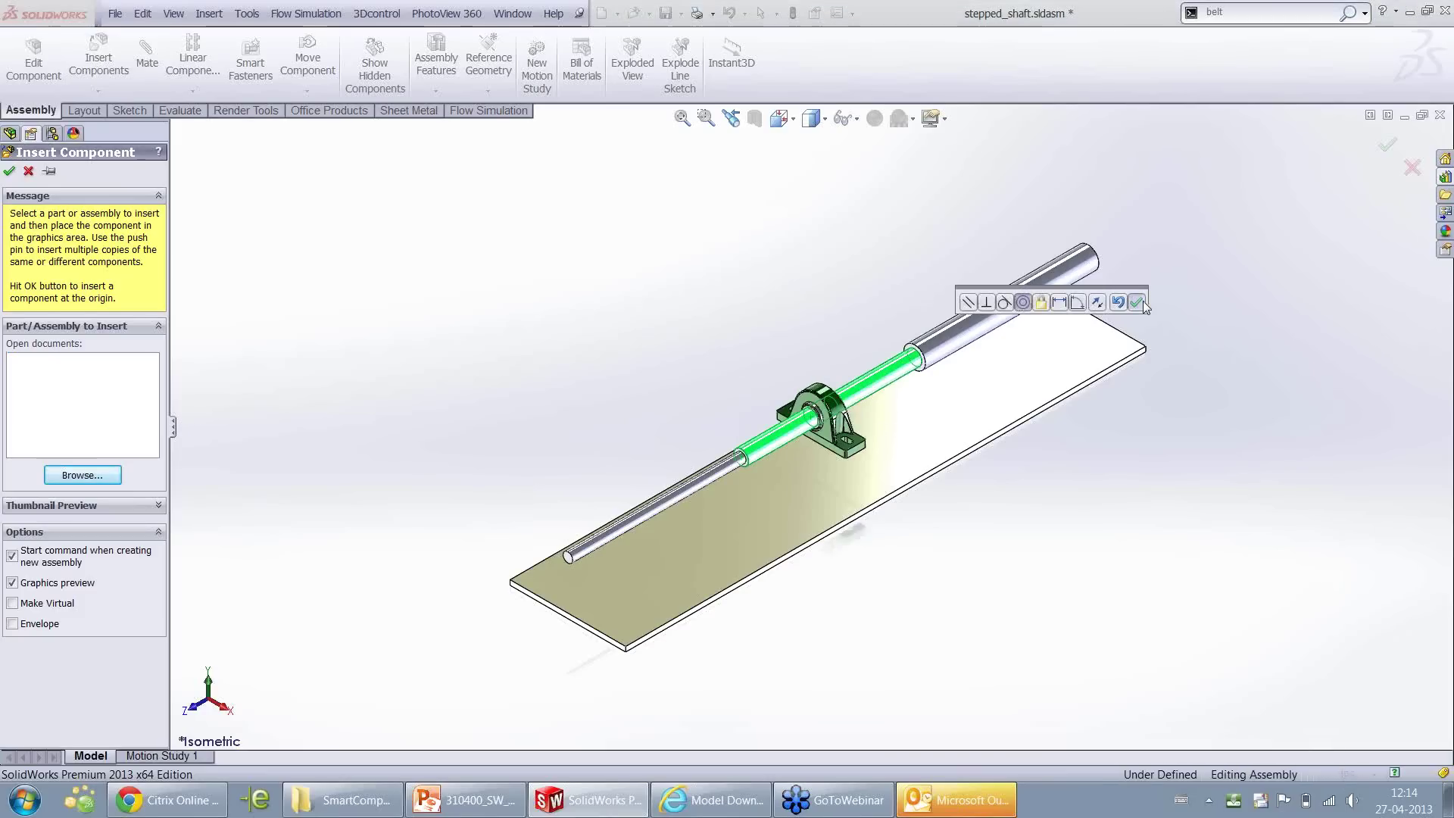
{"action": "left_click", "coordinate": [1138, 303]}
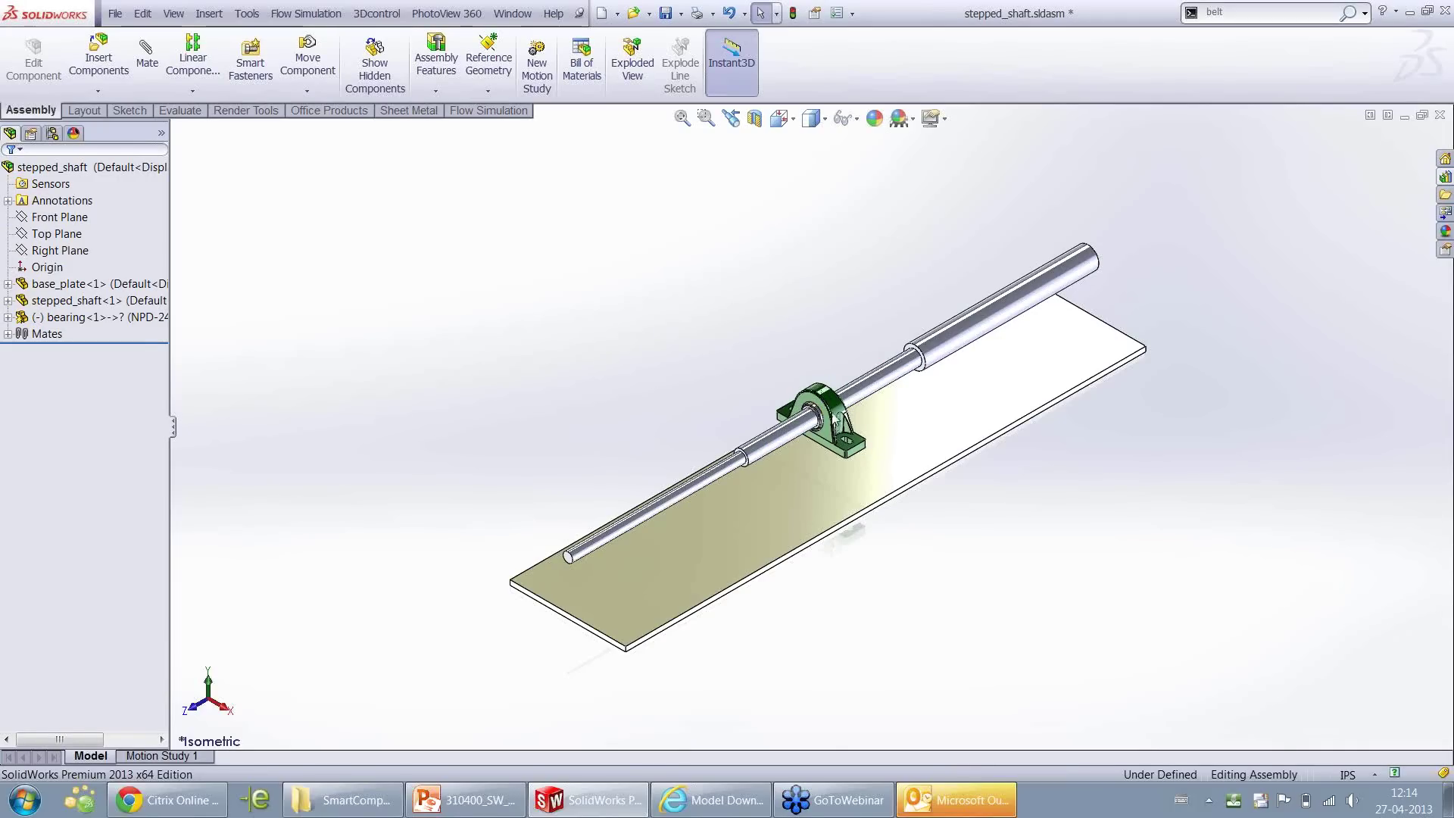
Insert the bearing's smart features with Extrude2 and all its fasteners, using the base plate's upper face as the reference
{"action": "right_click", "coordinate": [836, 417]}
{"action": "left_click", "coordinate": [906, 554]}
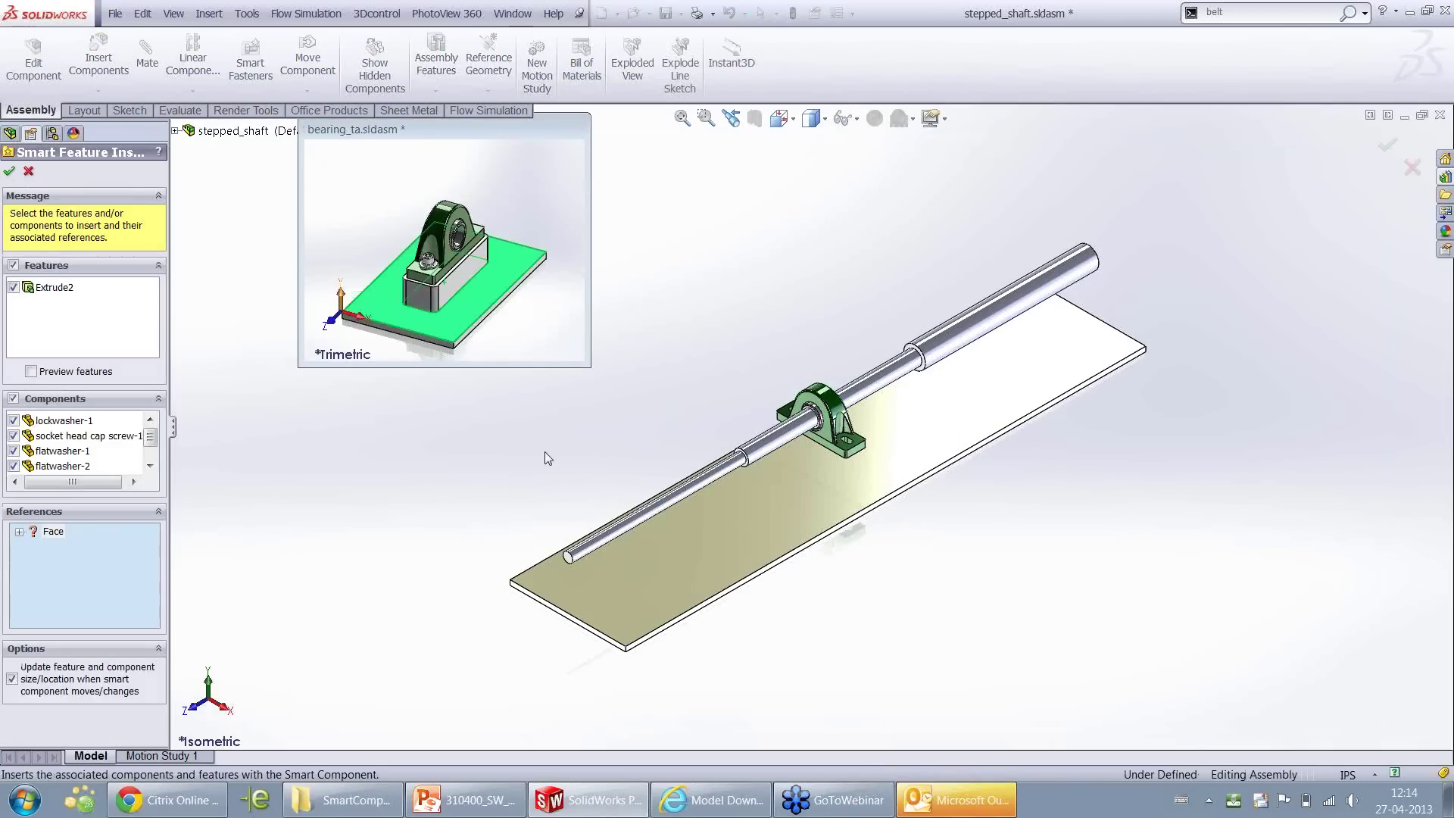
{"action": "mouse_move", "coordinate": [151, 435]}
{"action": "left_mouse_down"}
{"action": "mouse_move", "coordinate": [152, 454]}
{"action": "mouse_move", "coordinate": [152, 435]}
{"action": "left_mouse_up"}
{"action": "scroll", "coordinate": [151, 427], "scroll_direction": "down", "scroll_amount": 1}
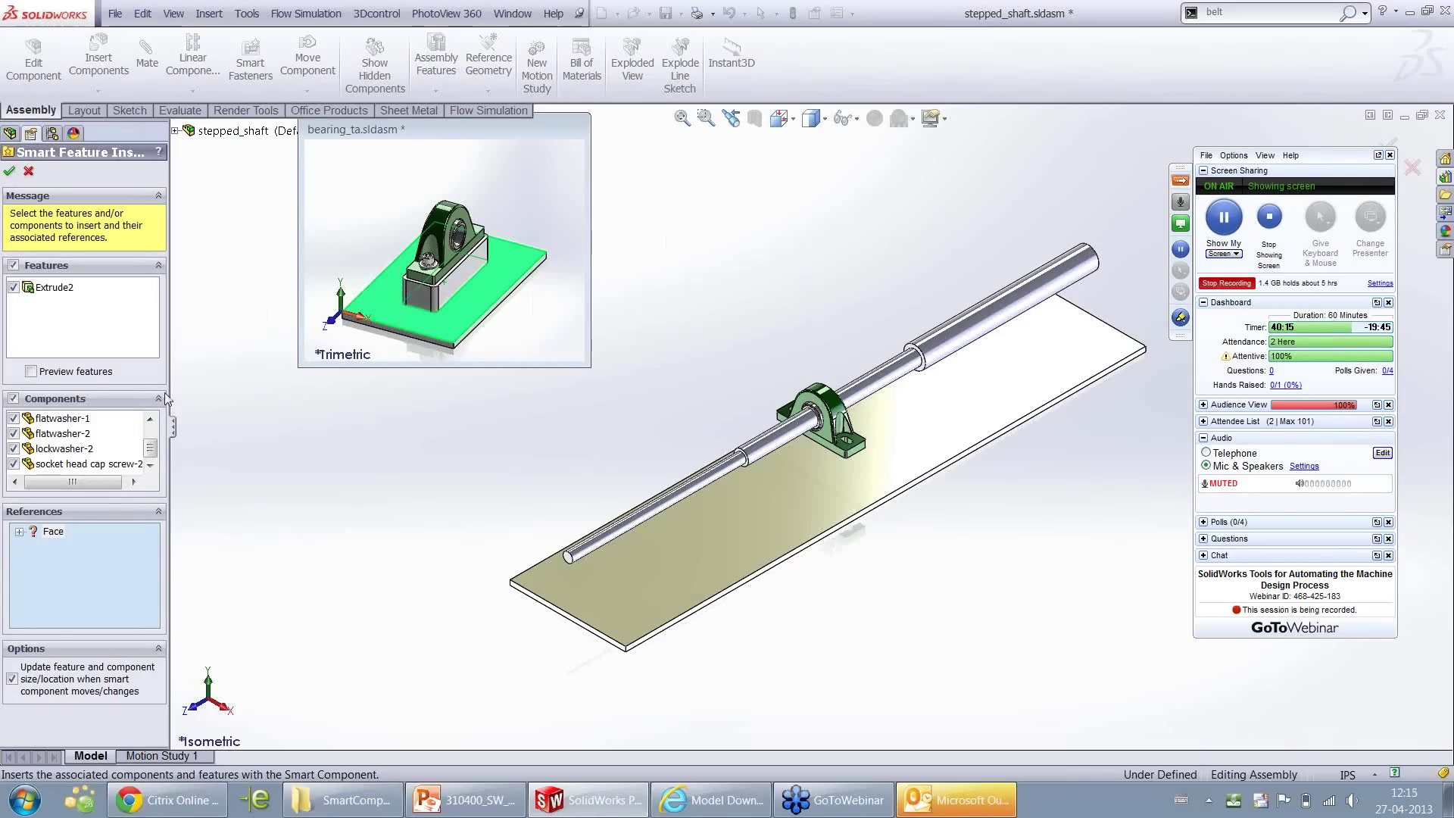
{"action": "left_click", "coordinate": [37, 532]}
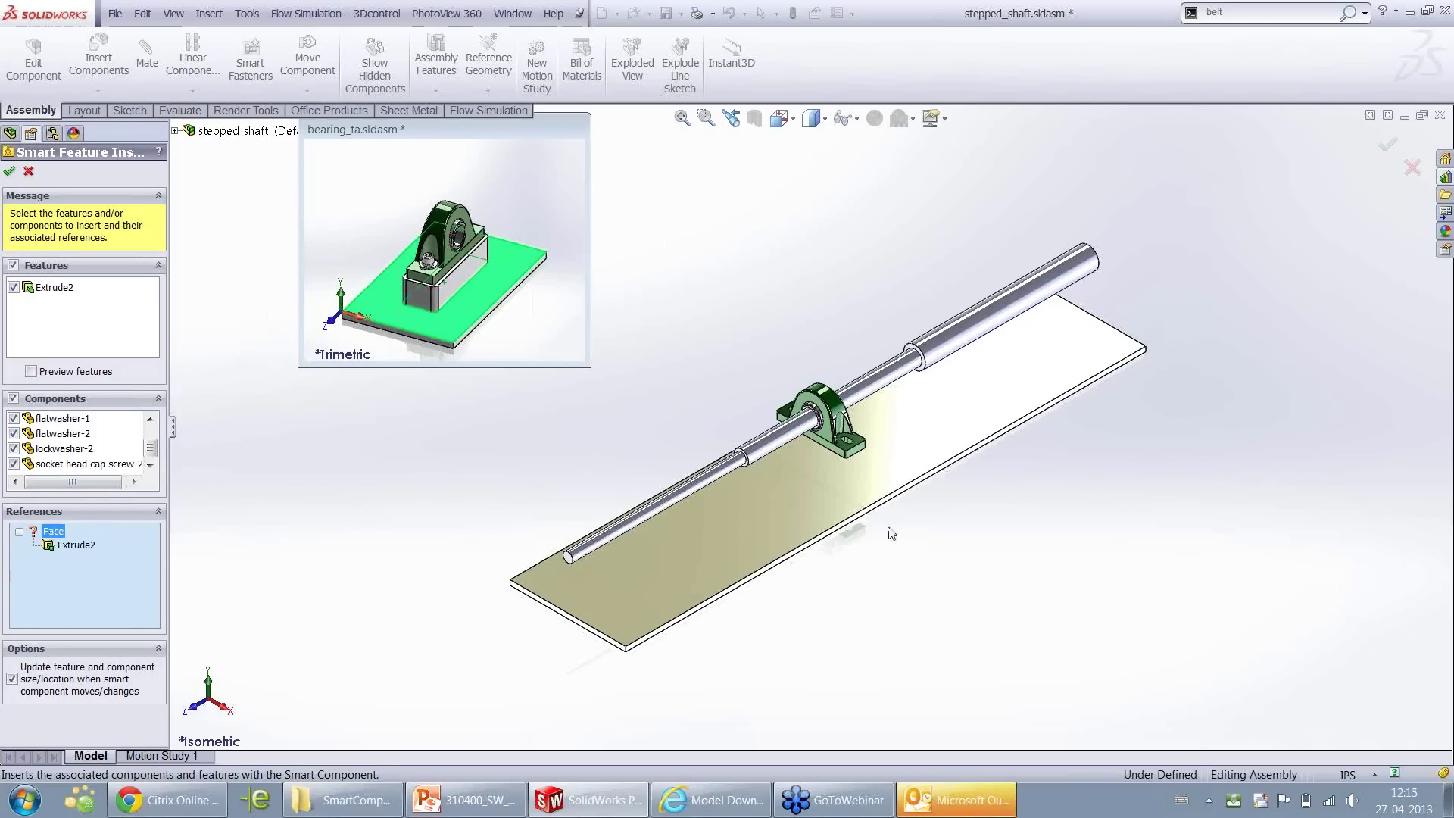
{"action": "left_click", "coordinate": [791, 509]}
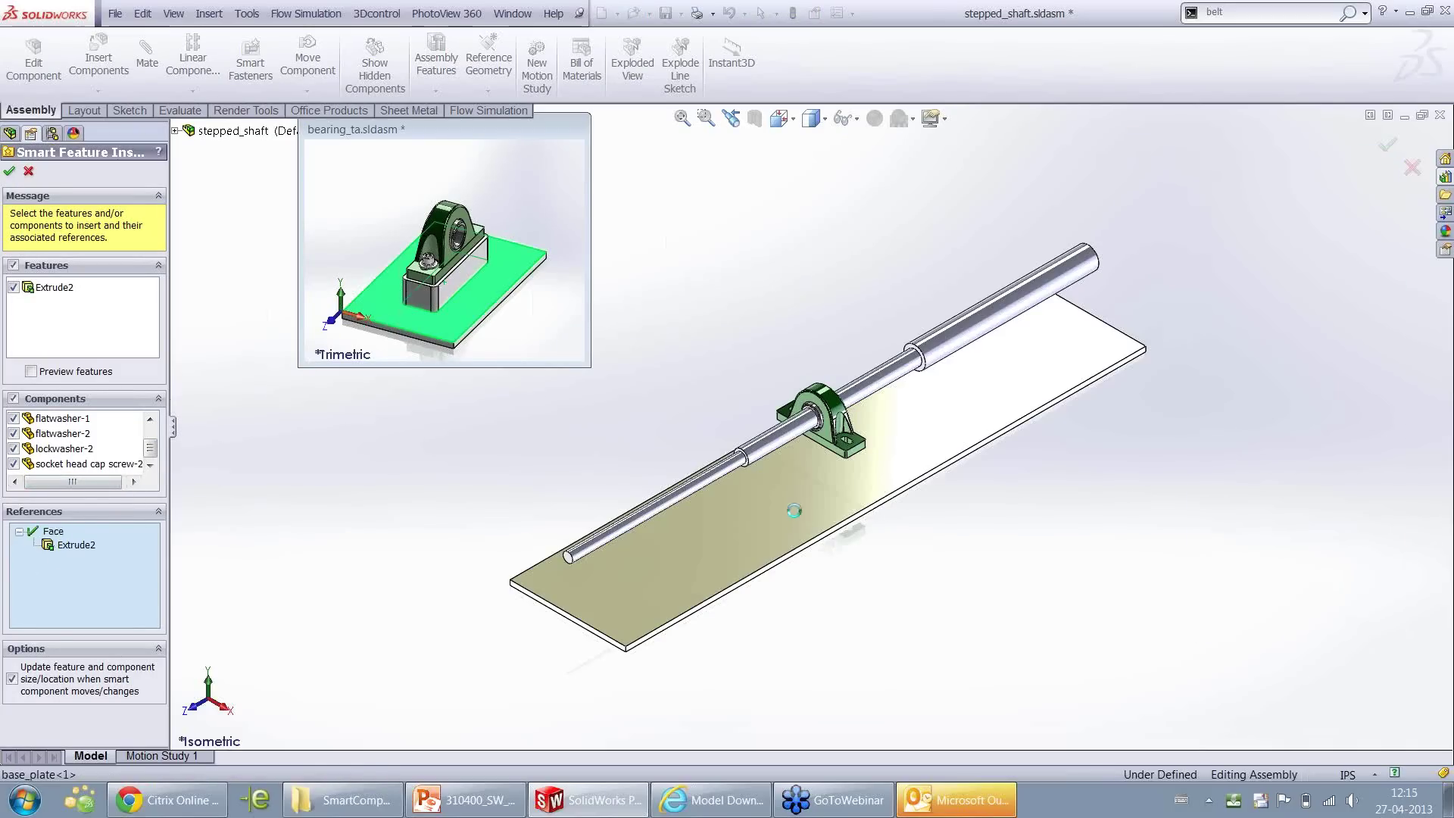
{"action": "left_click", "coordinate": [9, 170]}
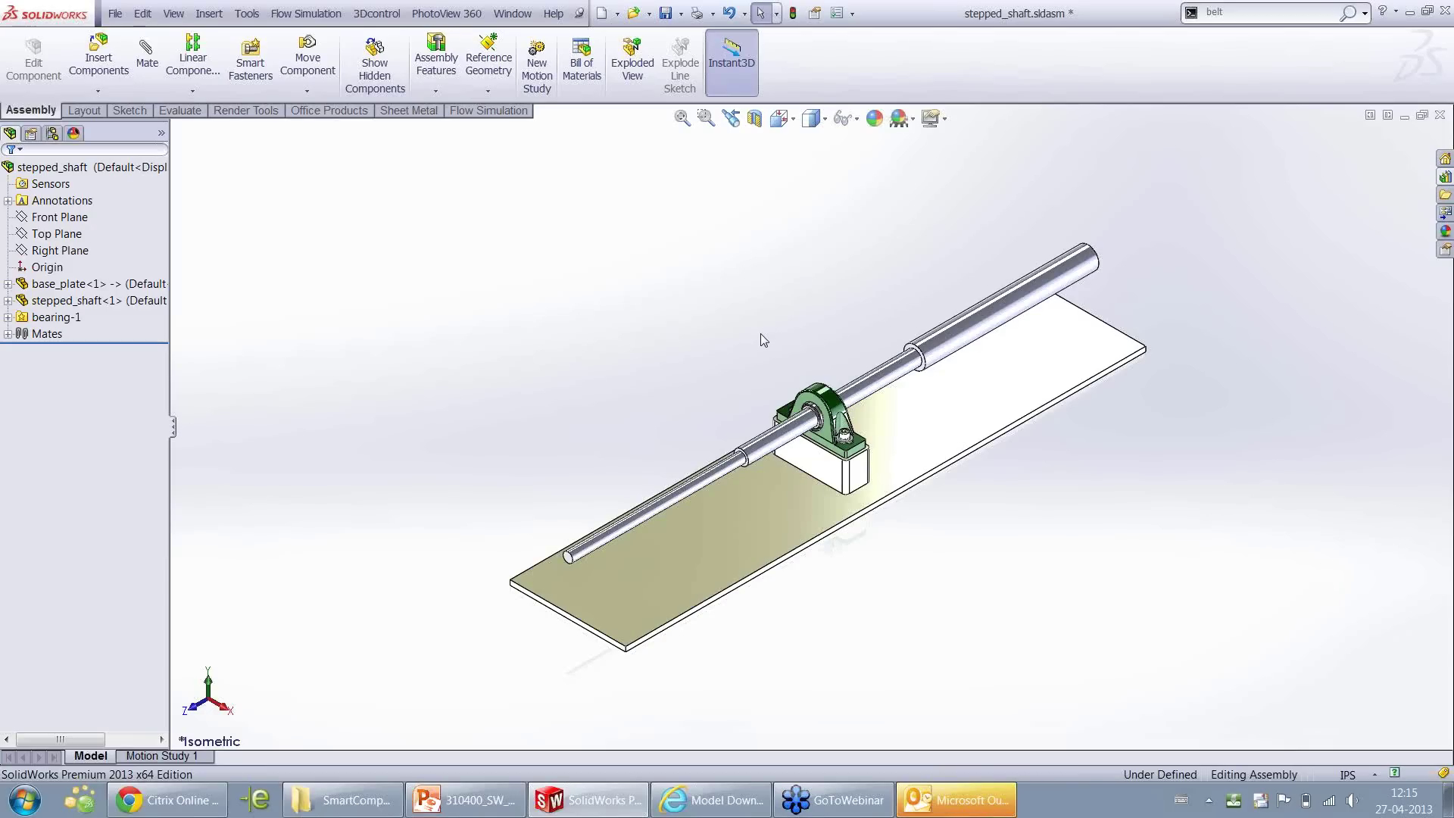
Close stepped_shaft.sldasm without saving the modified documents
{"action": "left_click", "coordinate": [1439, 114]}
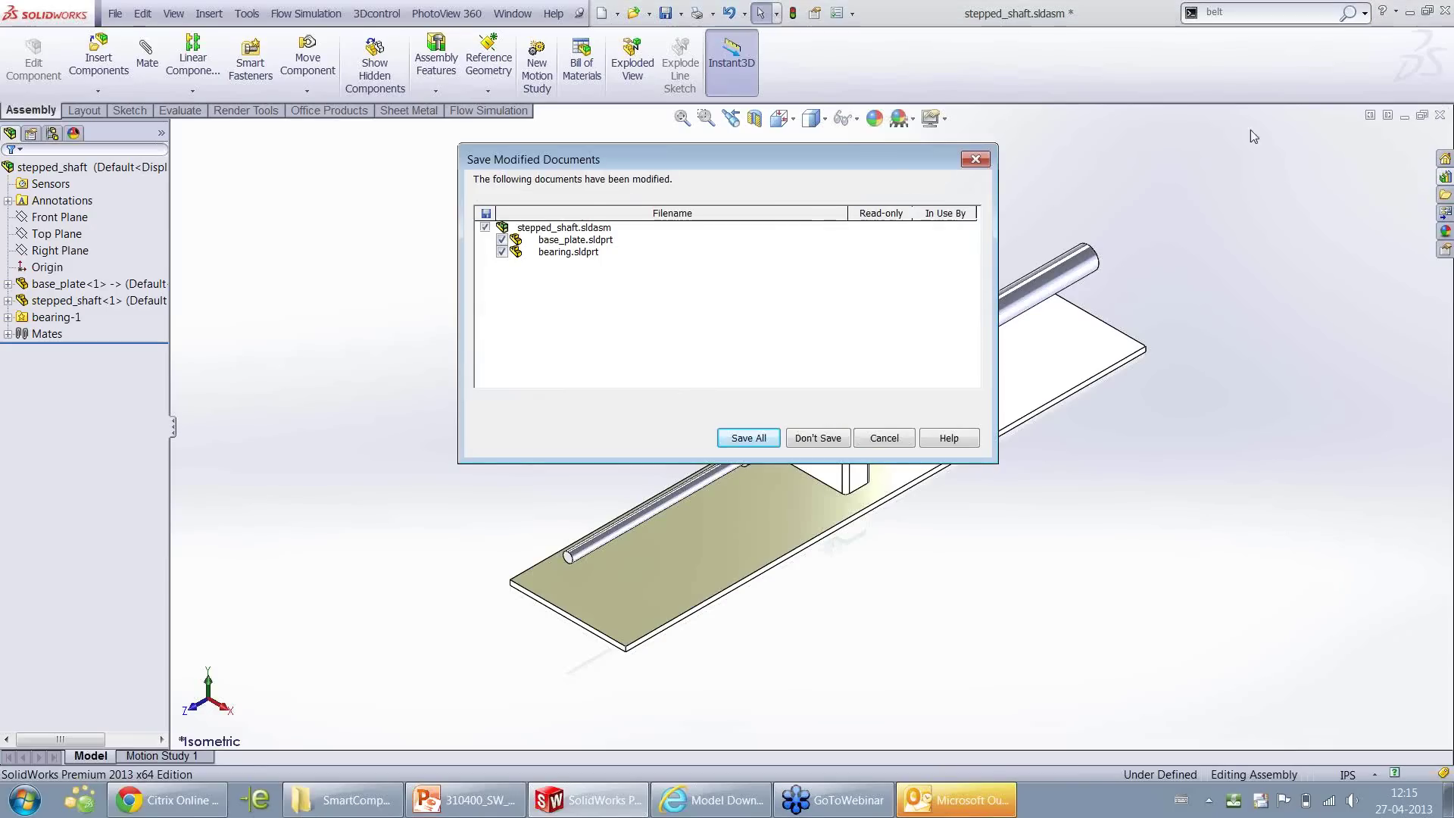
{"action": "left_click", "coordinate": [817, 438]}
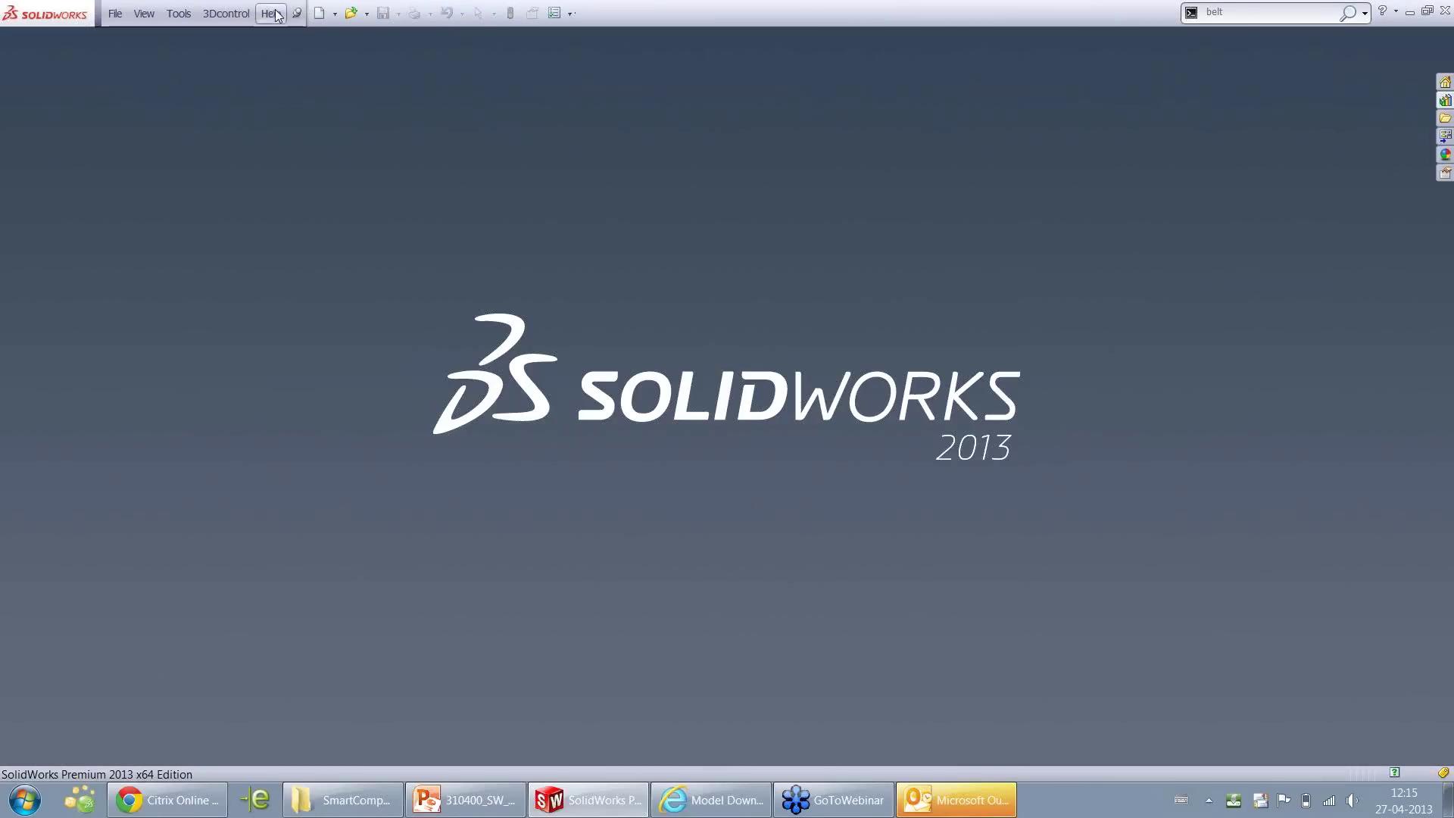
View the Smart Components lesson under Productivity Tools in the SolidWorks Tutorials, and return to the Productivity Tools overview
{"action": "left_click", "coordinate": [271, 13]}
{"action": "left_click", "coordinate": [325, 58]}
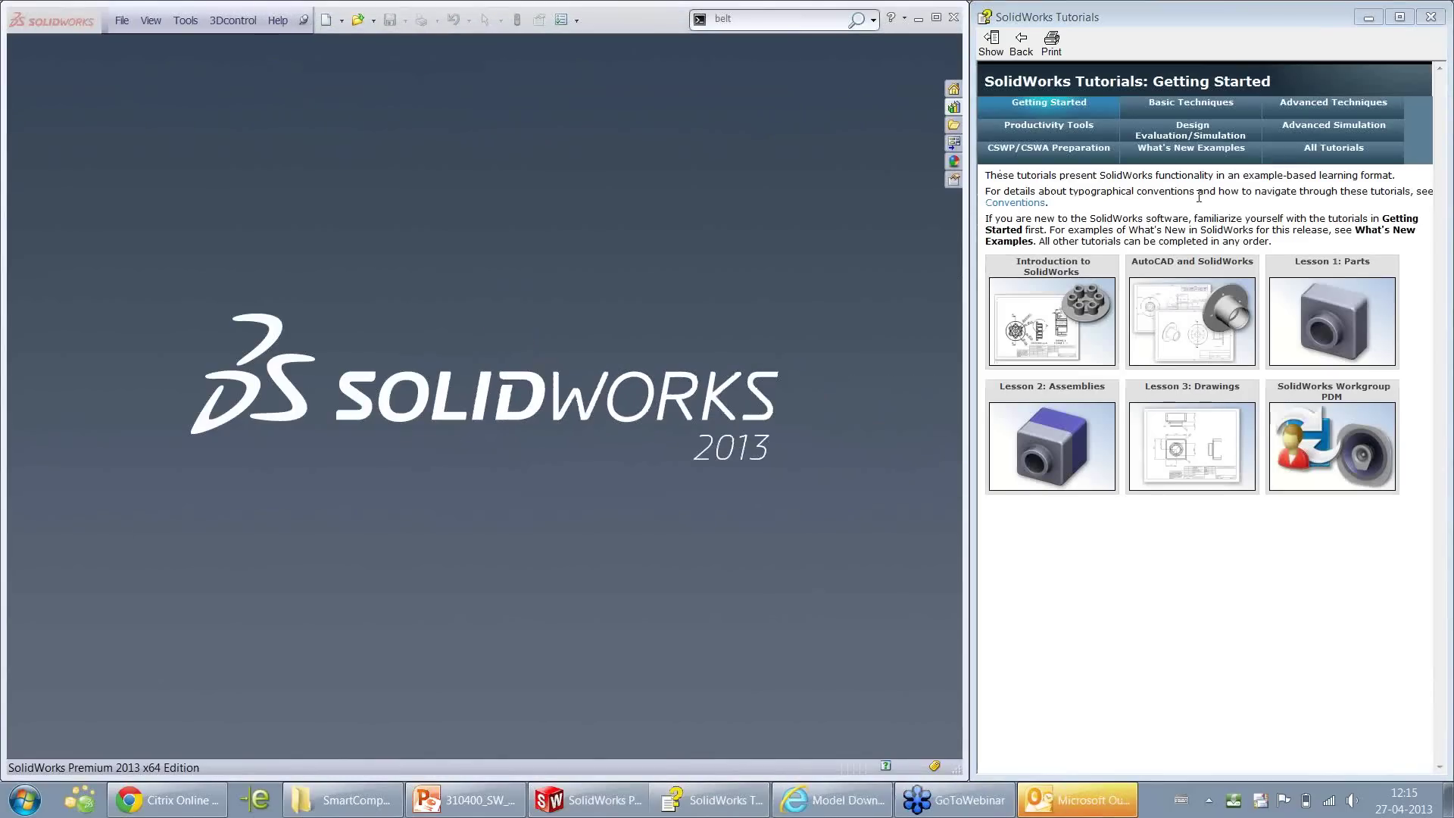
{"action": "left_click", "coordinate": [1077, 130]}
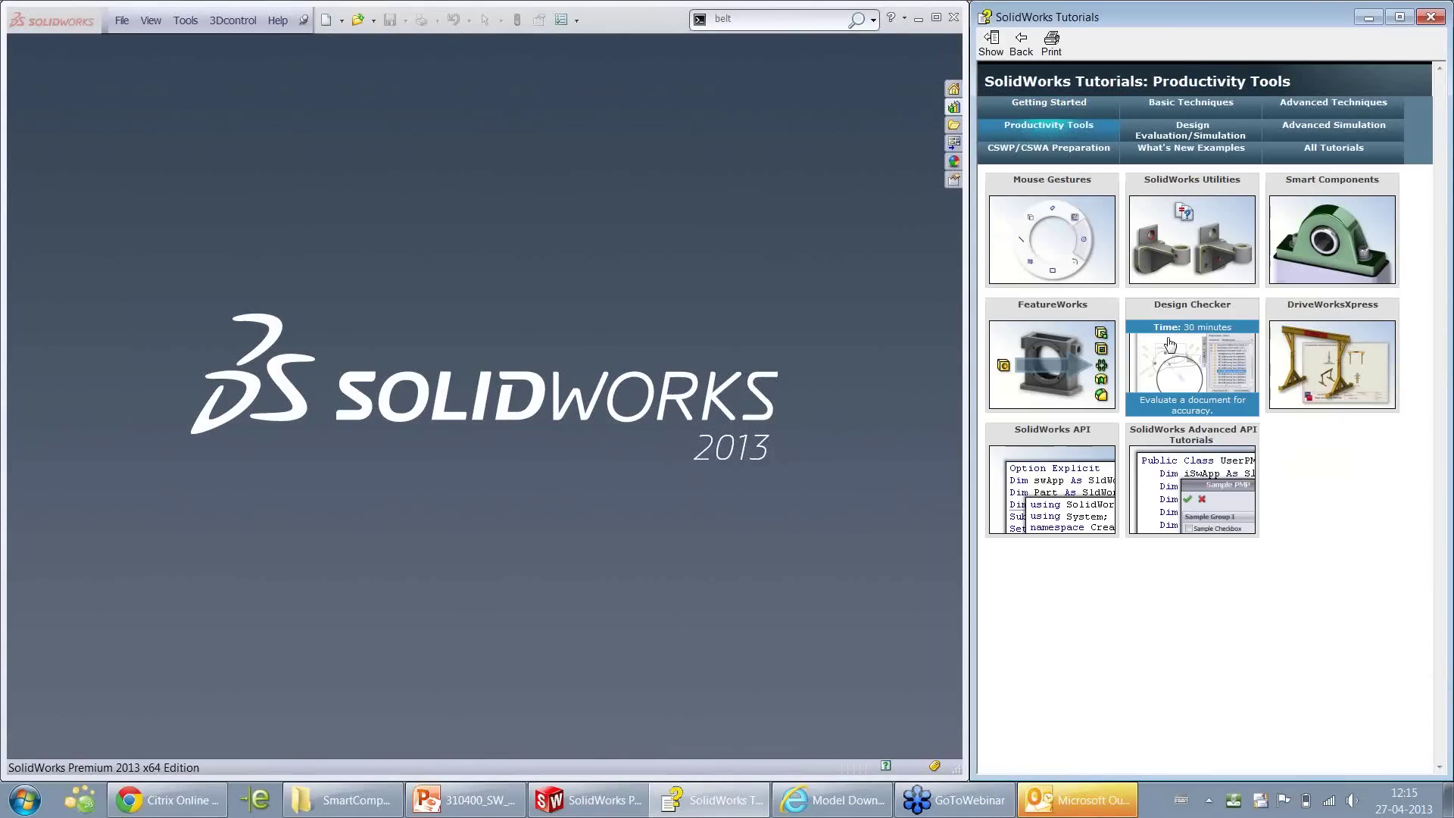
{"action": "left_click", "coordinate": [1348, 235]}
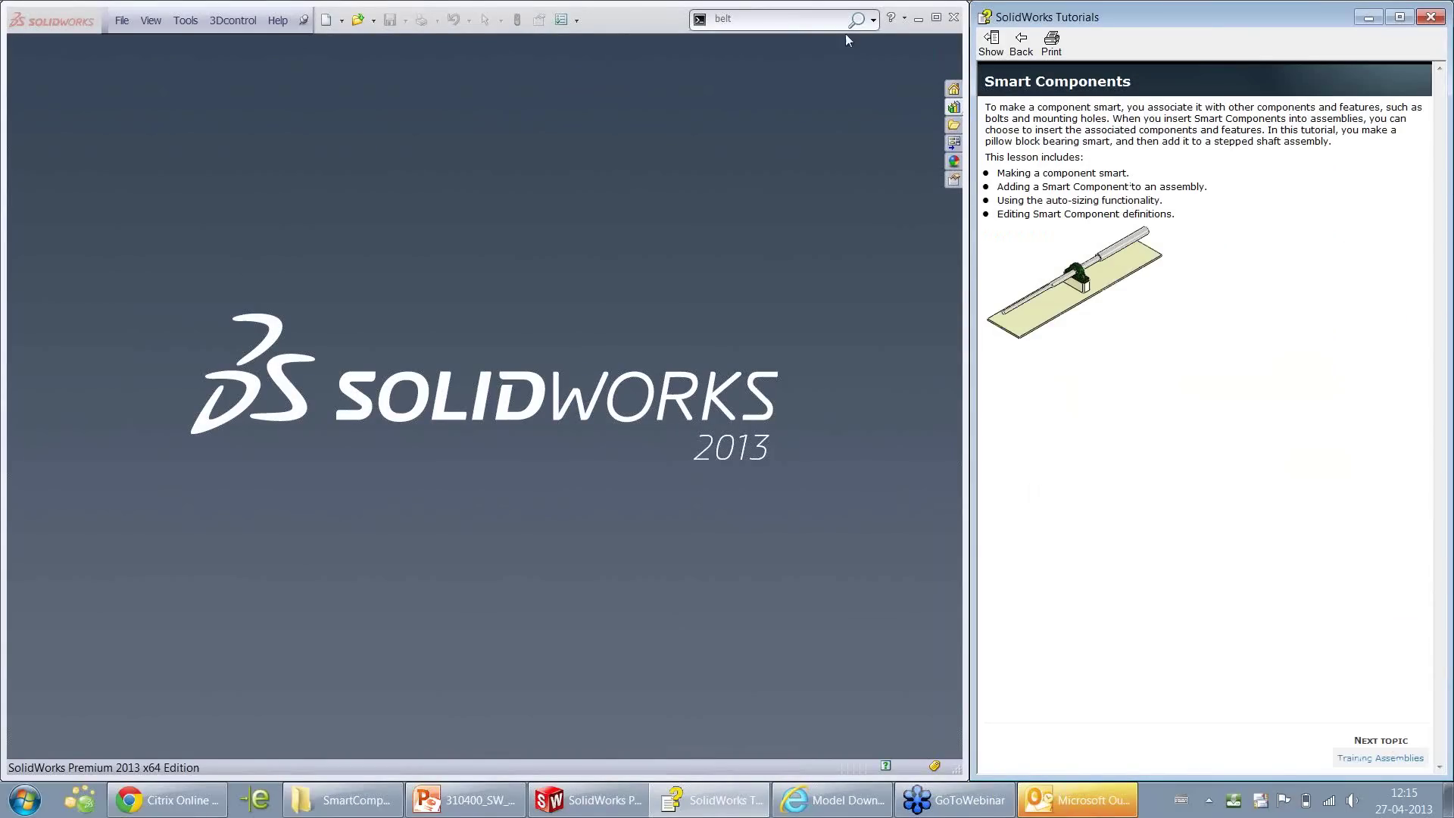
{"action": "left_click", "coordinate": [1020, 43]}
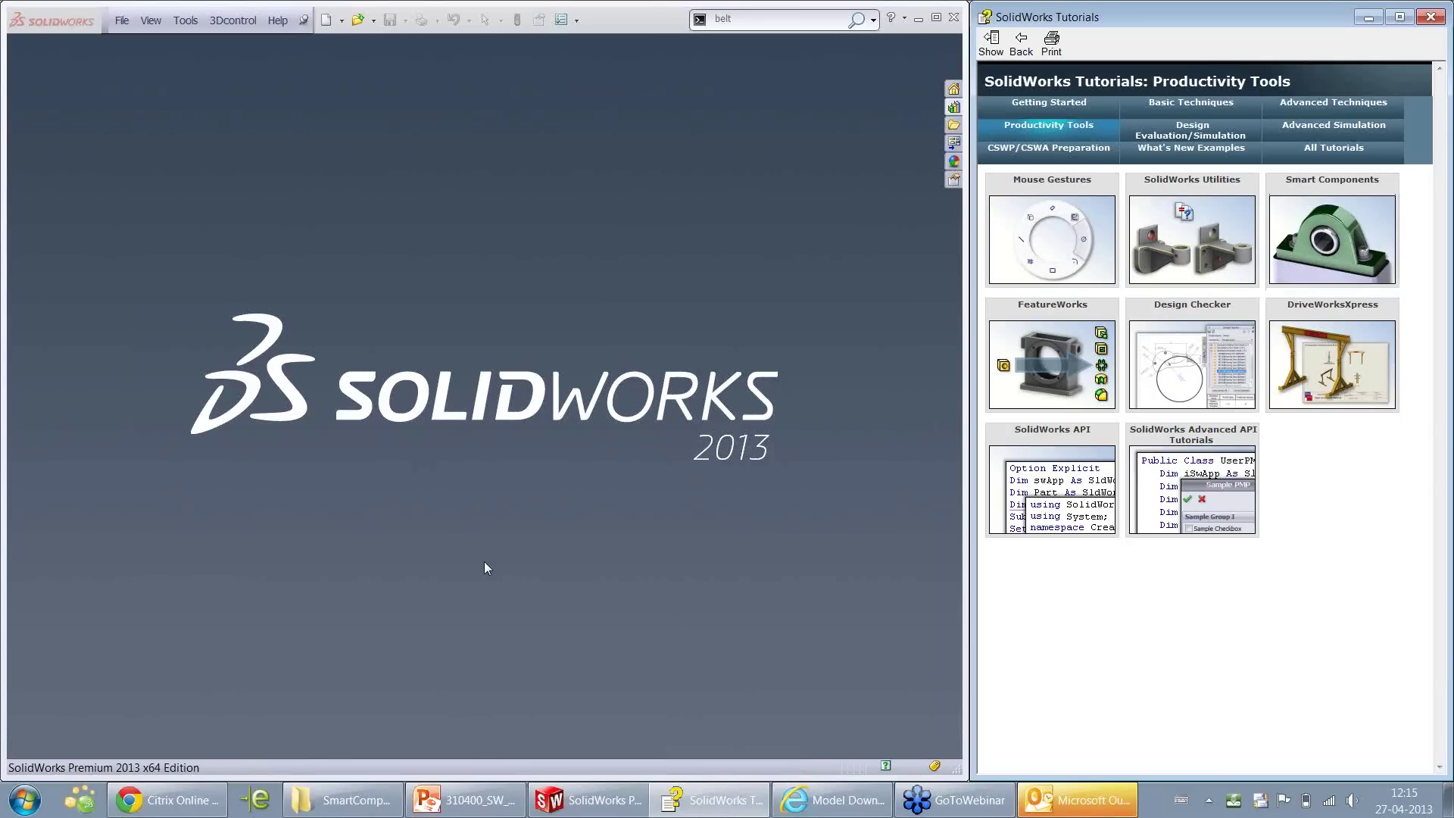
Switch to PowerPoint and start the slide show of the packaging machinery seminar from the Benefits of a SolidWorks Solution slide
{"action": "left_click", "coordinate": [465, 799]}
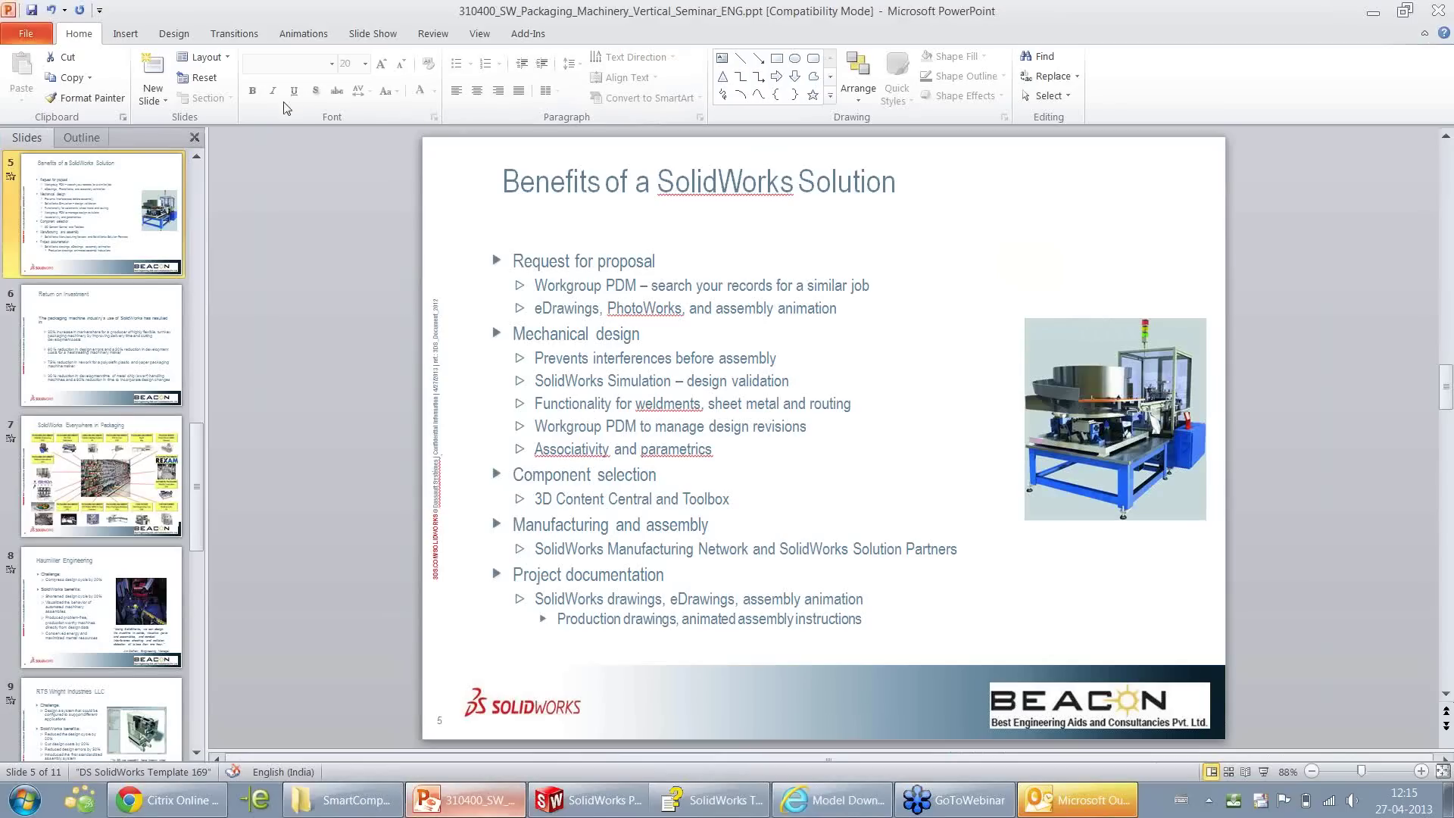
{"action": "left_click", "coordinate": [1263, 770]}
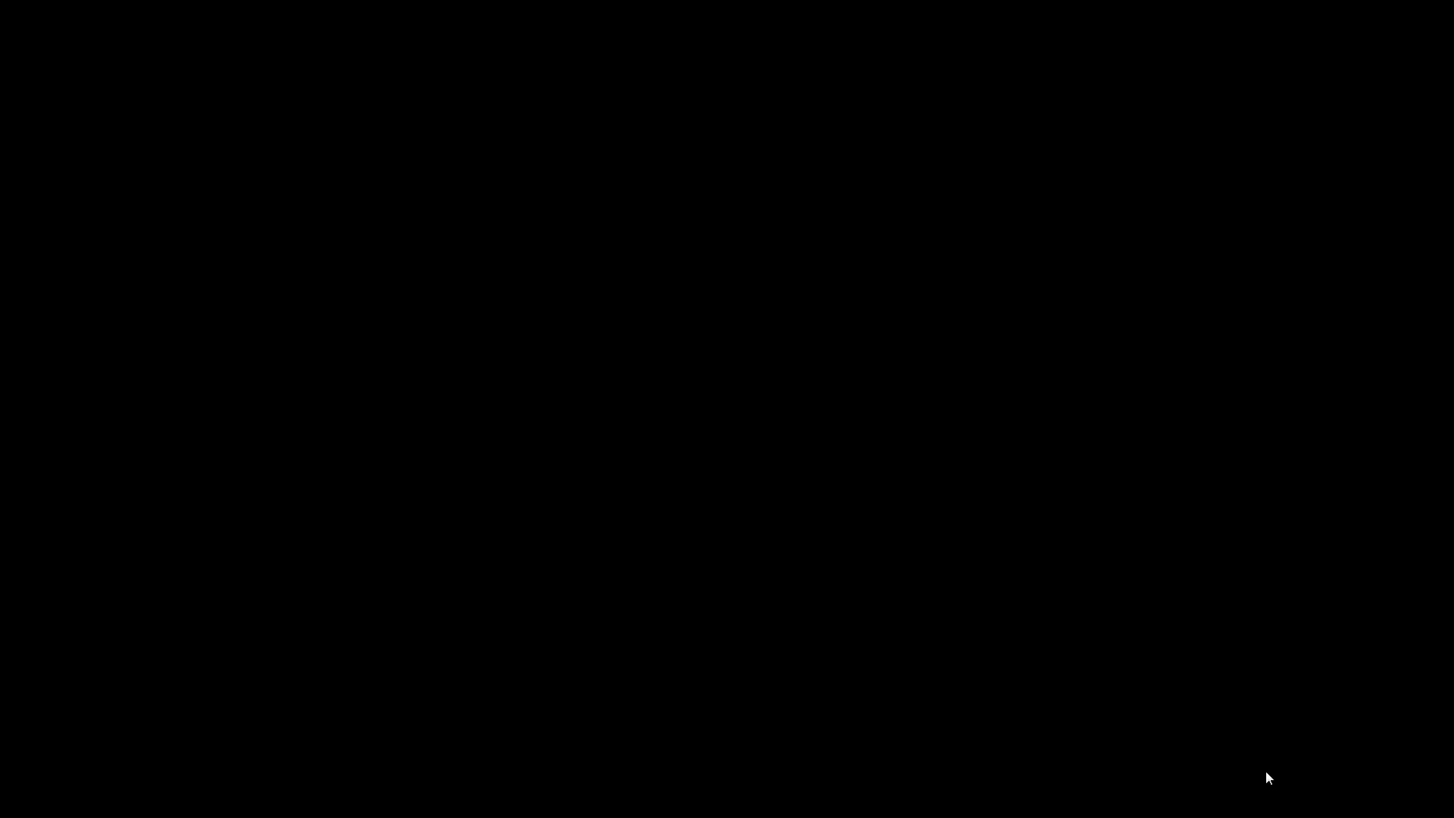